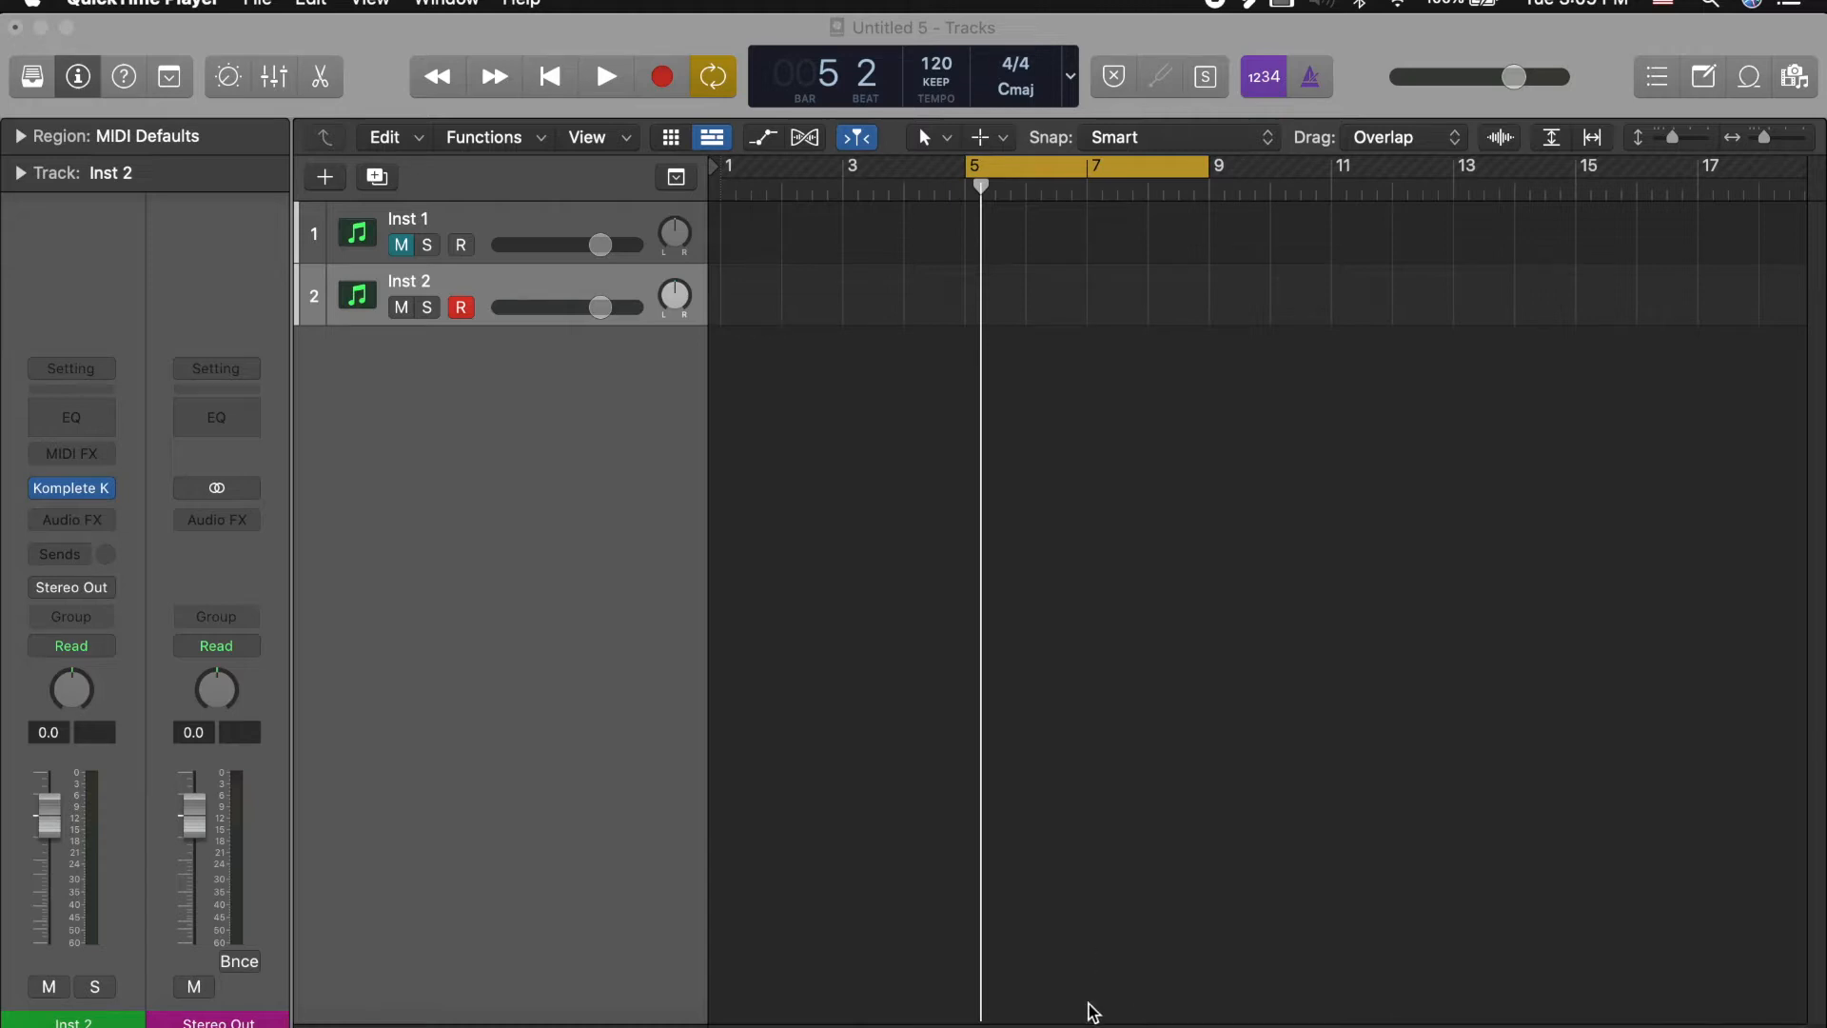
Step: Examine the scale notes of the muted Inst 1 region in the Piano Roll and compare them with the Inst 2 region
{"action": "left_click", "coordinate": [572, 76]}
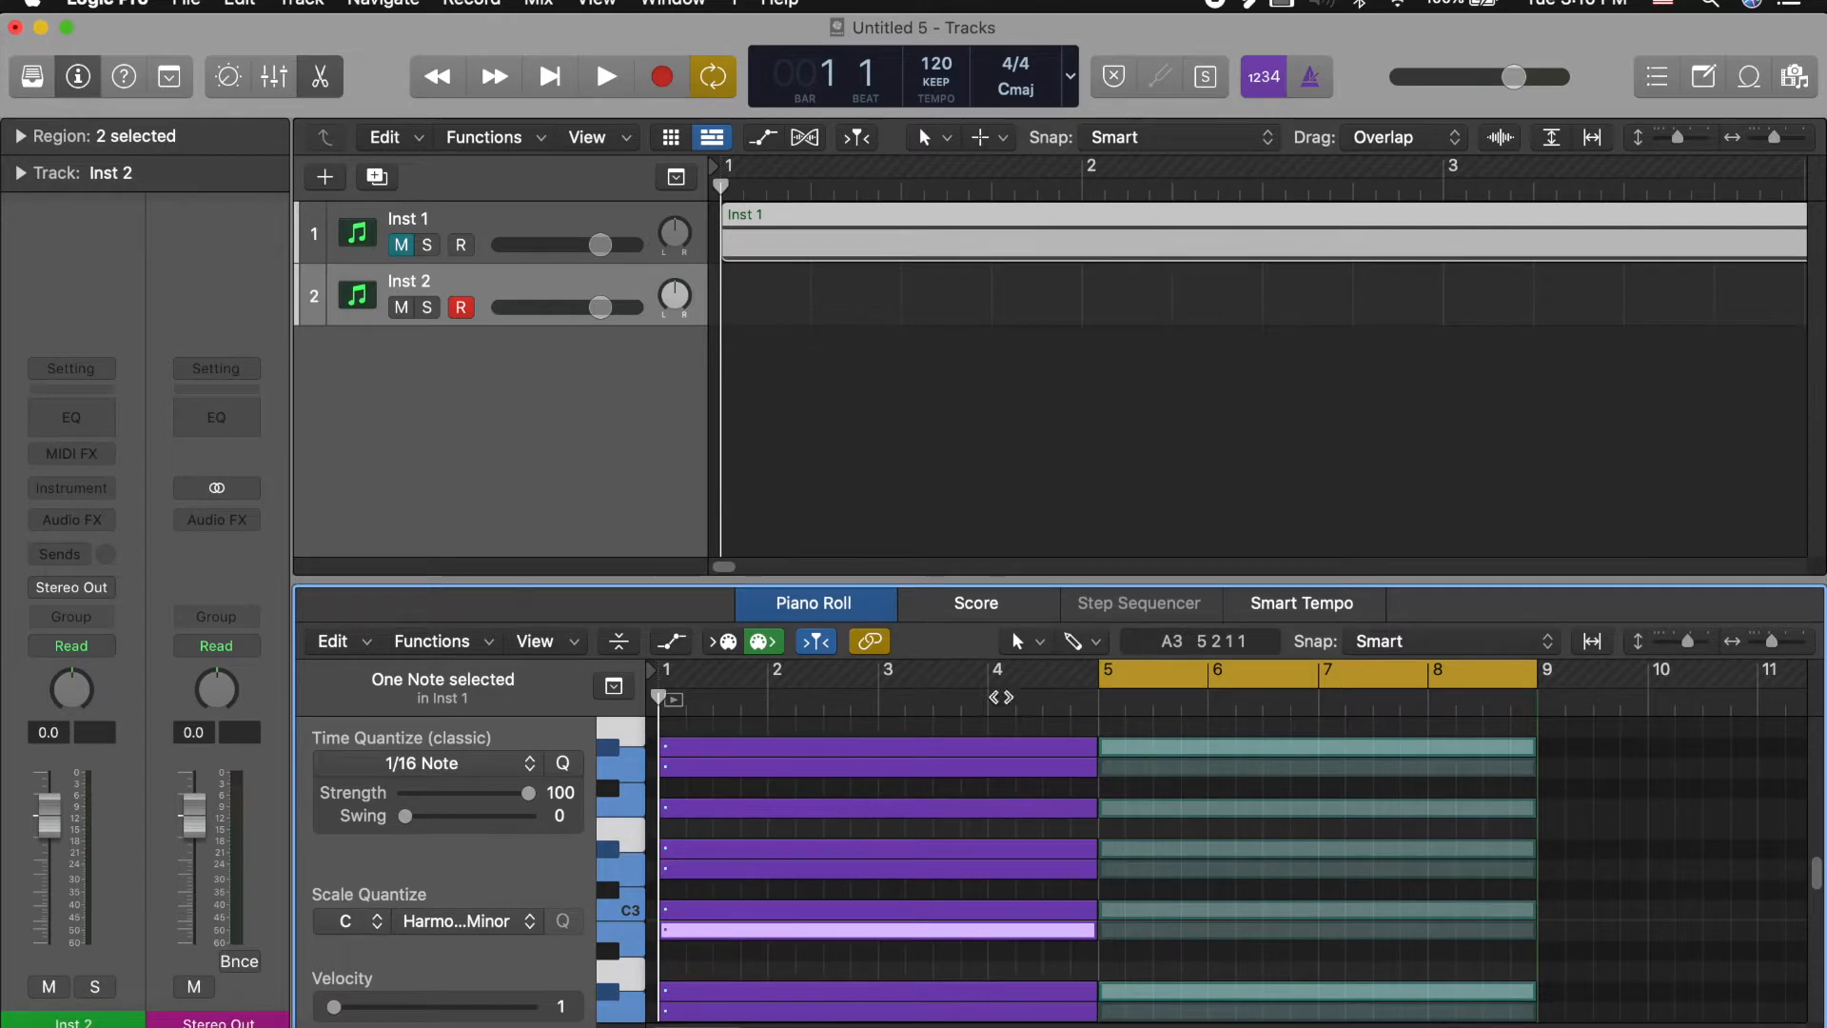
{"action": "left_click", "coordinate": [806, 398]}
{"action": "key", "text": "z"}
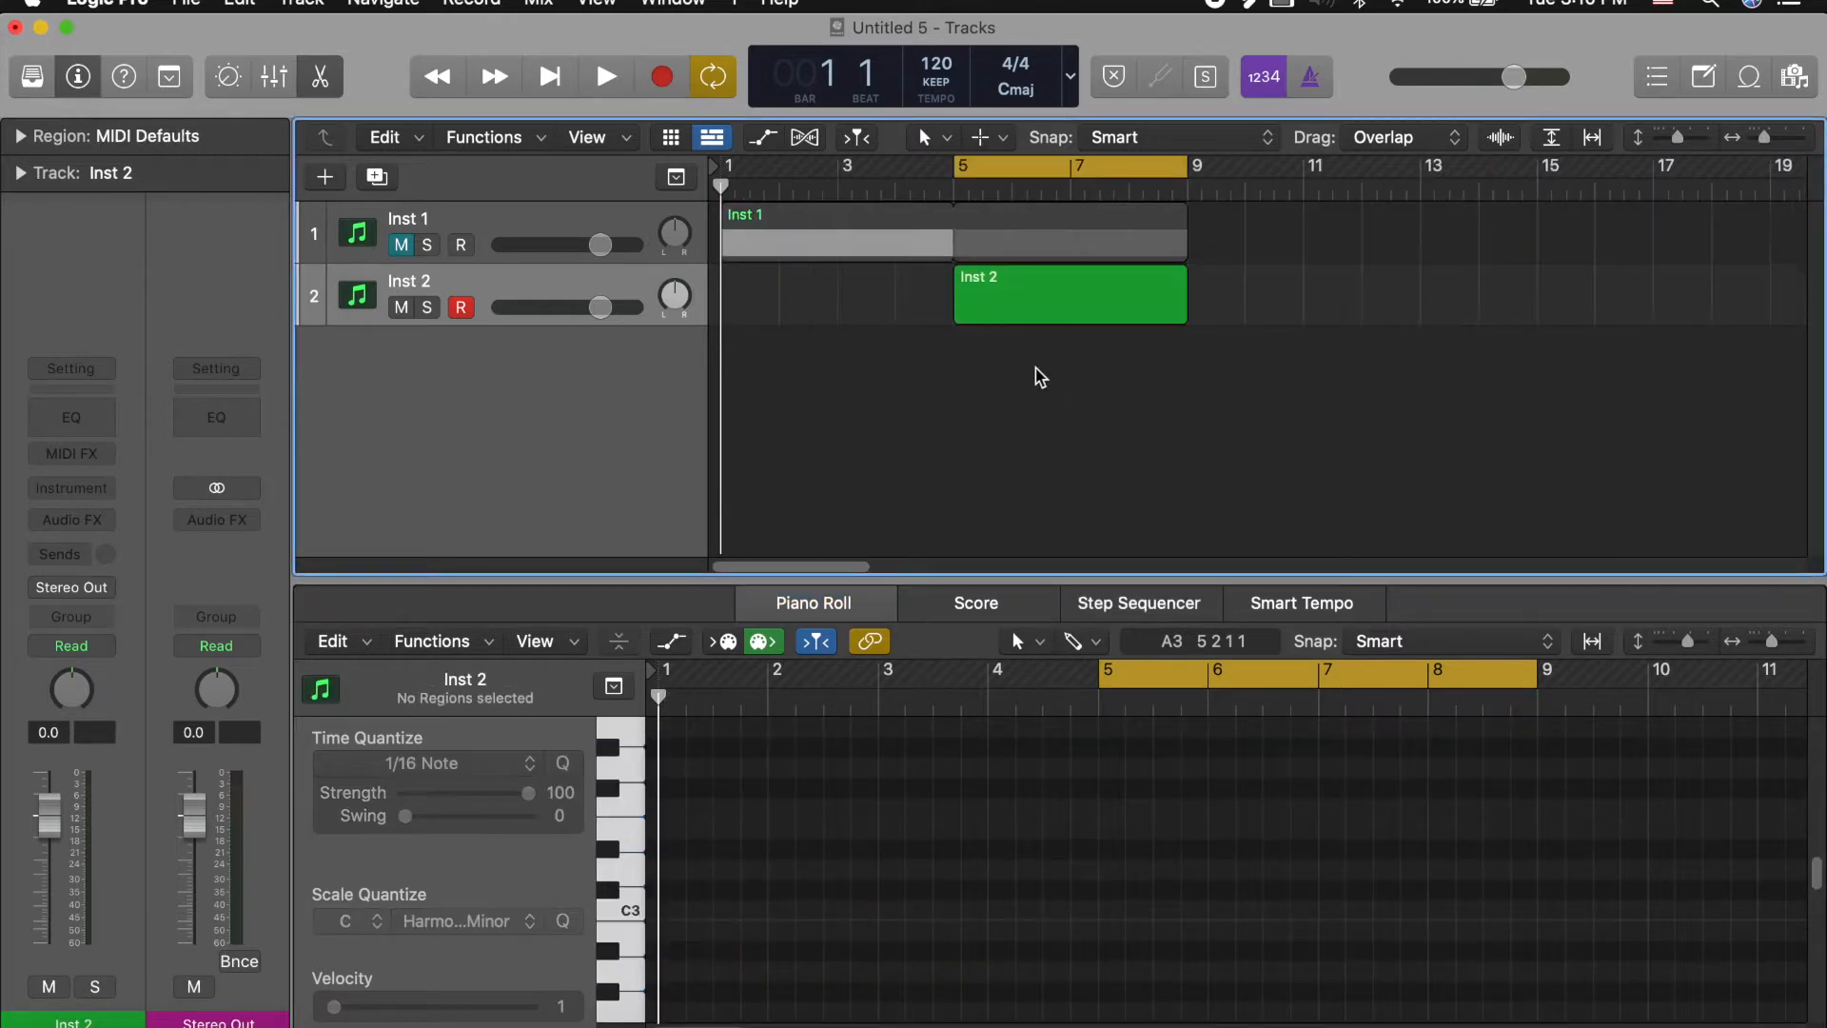
{"action": "left_click", "coordinate": [1016, 324]}
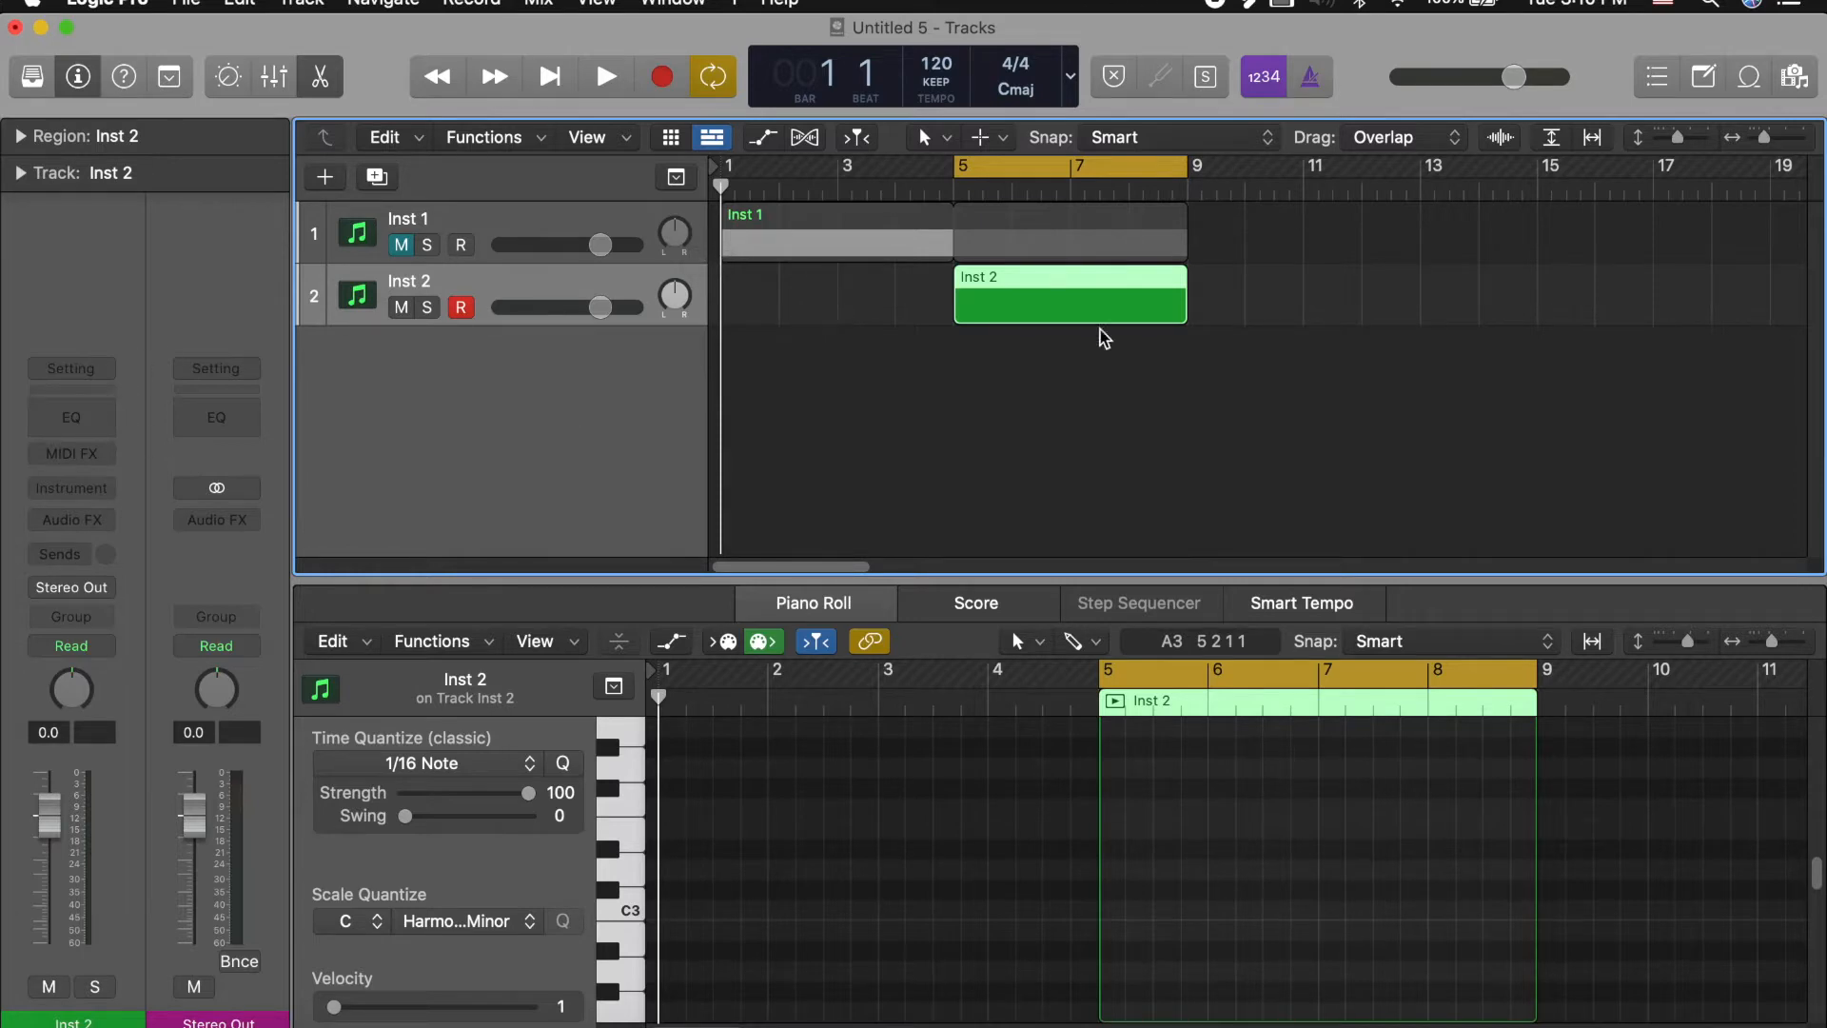
{"action": "left_click", "coordinate": [934, 319]}
{"action": "left_click", "coordinate": [560, 245]}
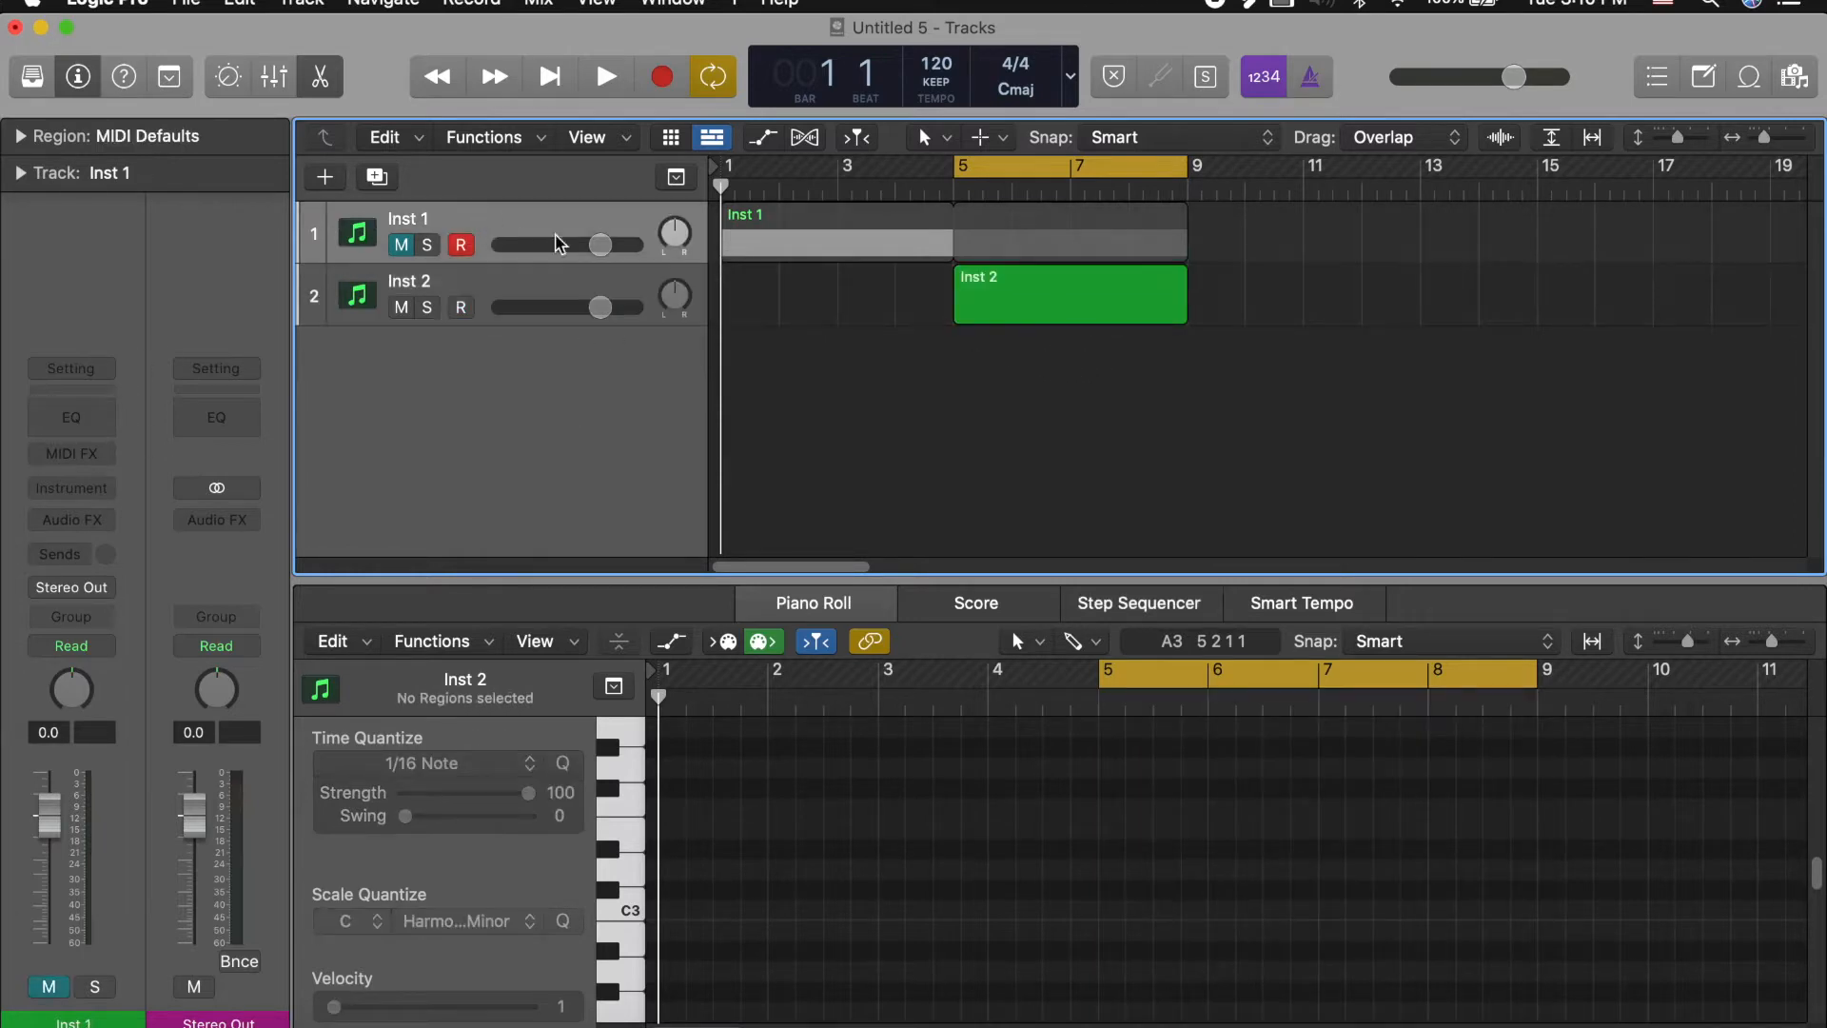
{"action": "left_click", "coordinate": [977, 234]}
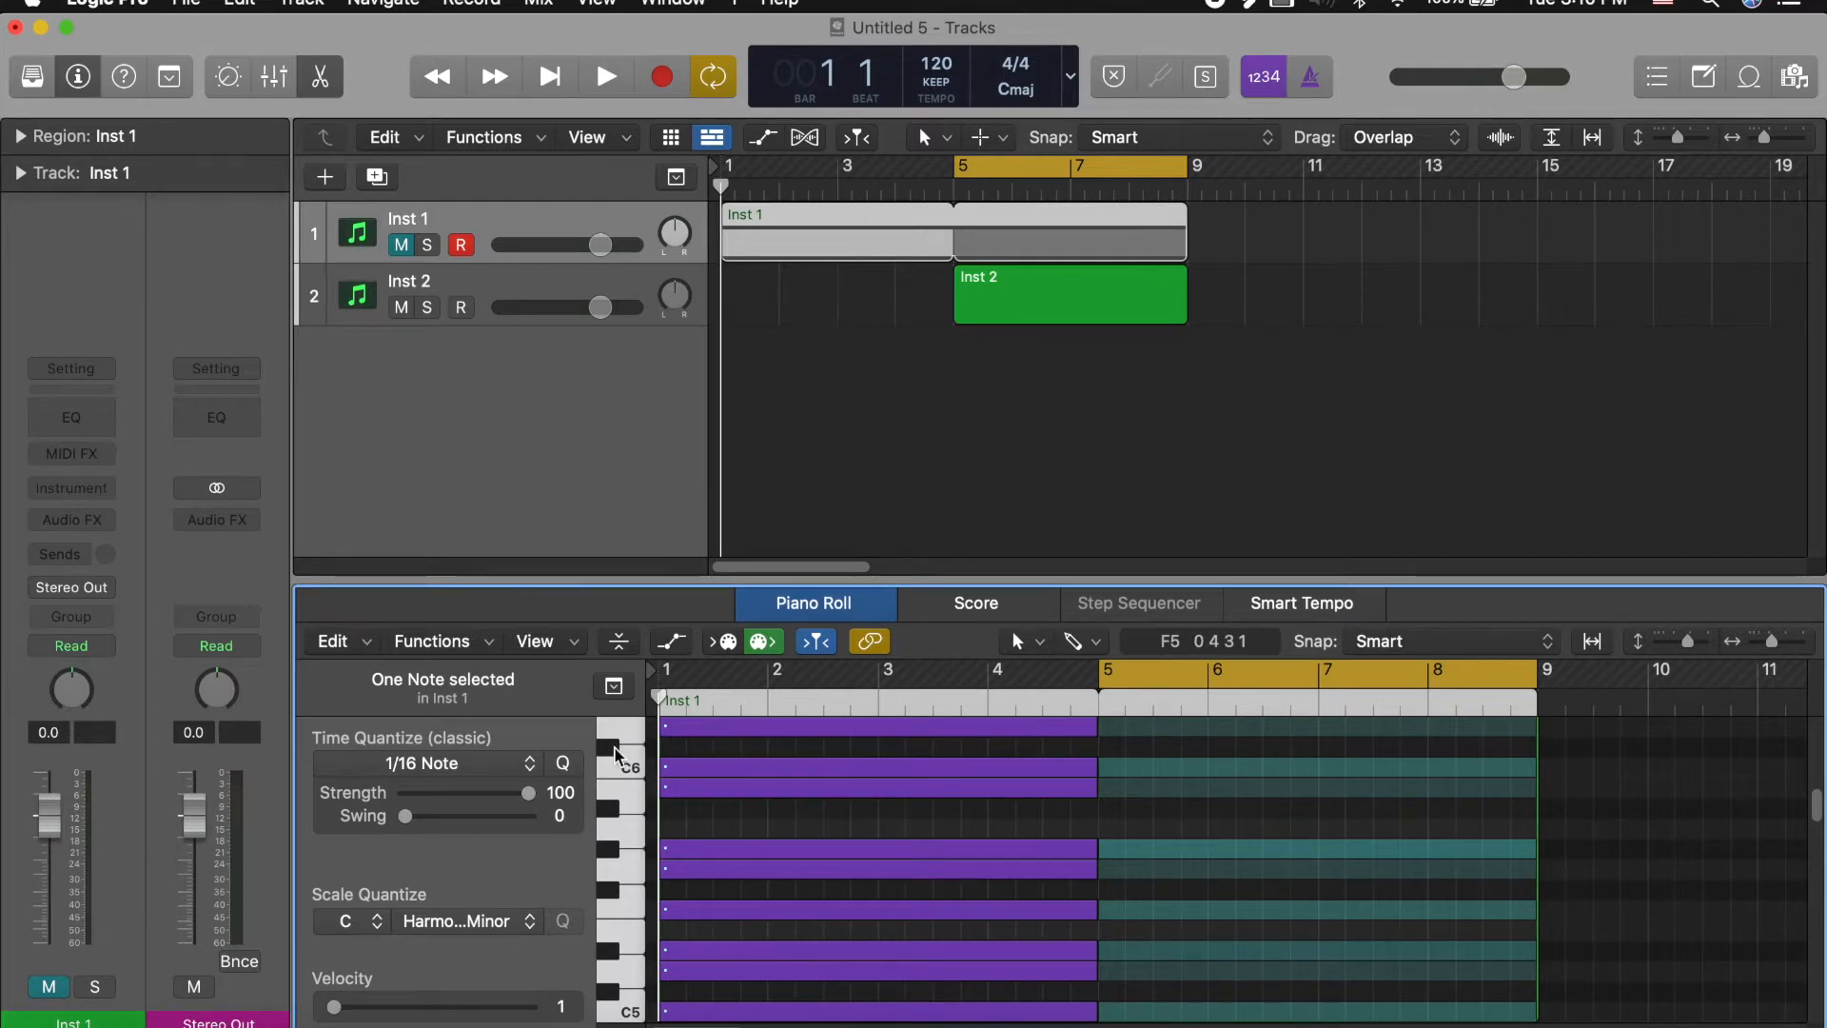
{"action": "left_click", "coordinate": [720, 450]}
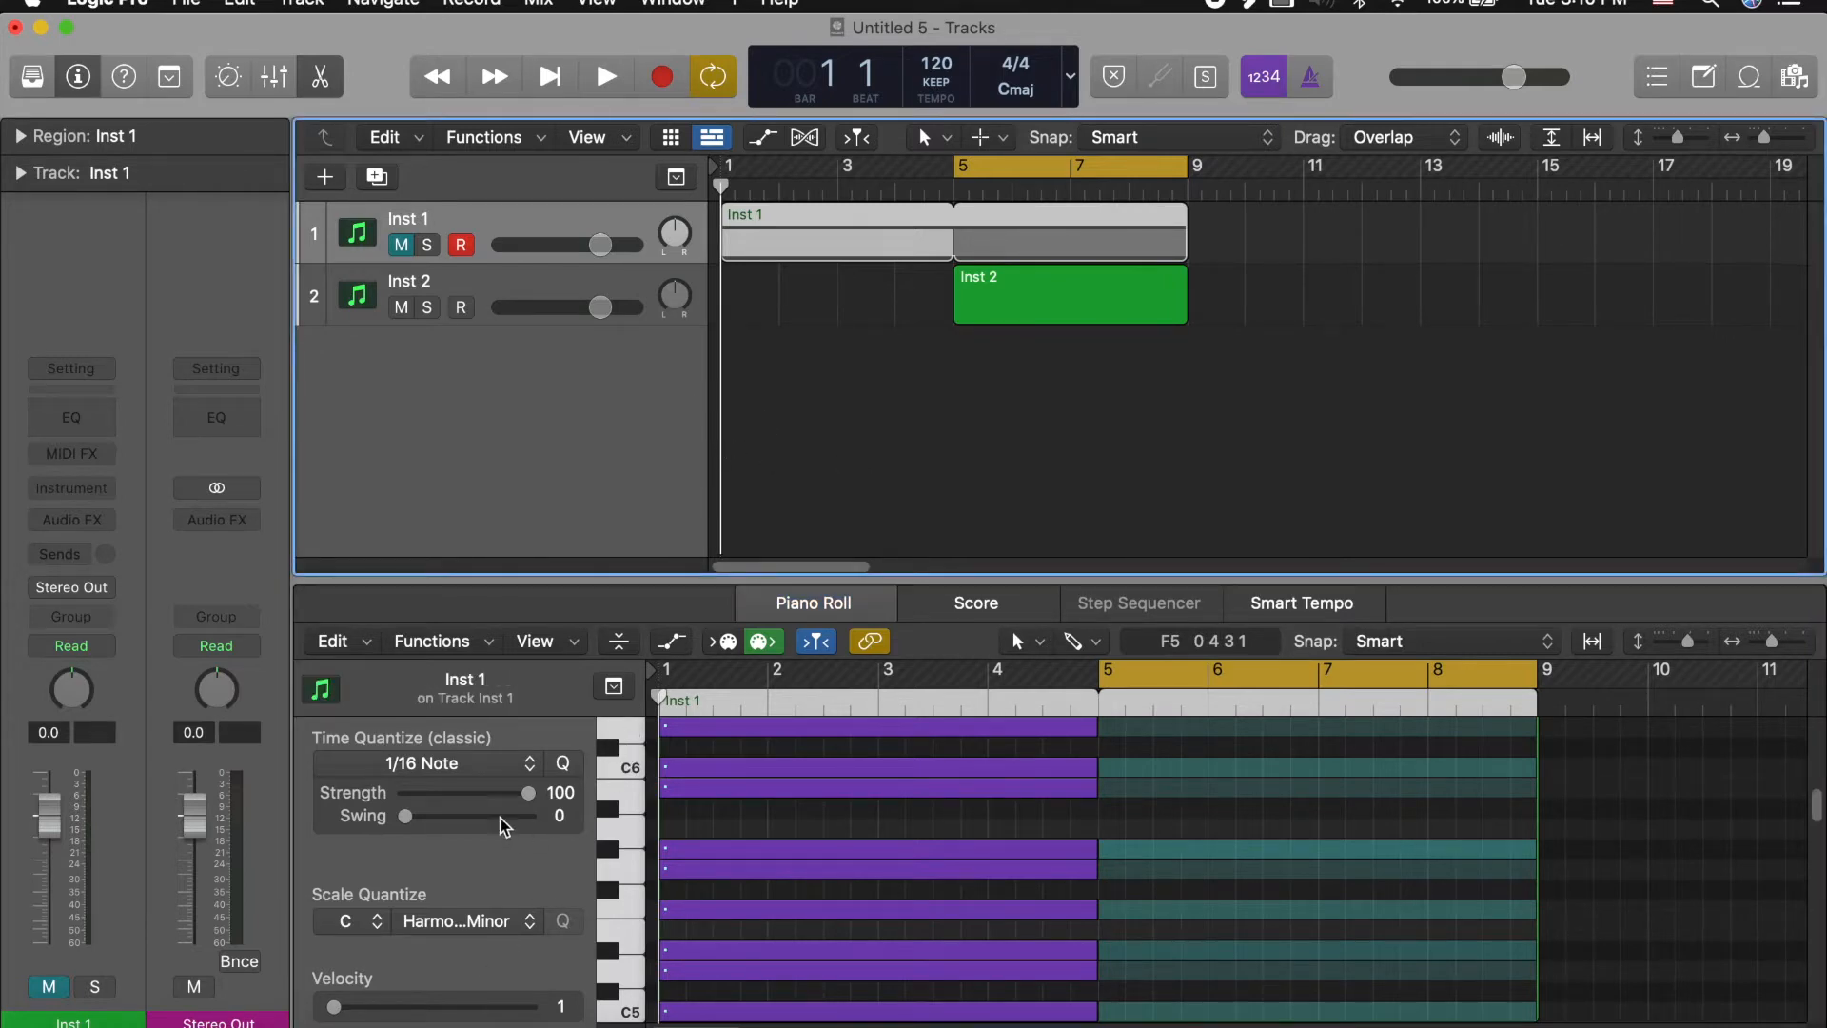
{"action": "left_click", "coordinate": [850, 486]}
Step: Load Komplete Kontrol in stereo as the instrument on the Inst 2 track and reposition its window
{"action": "left_click", "coordinate": [352, 322]}
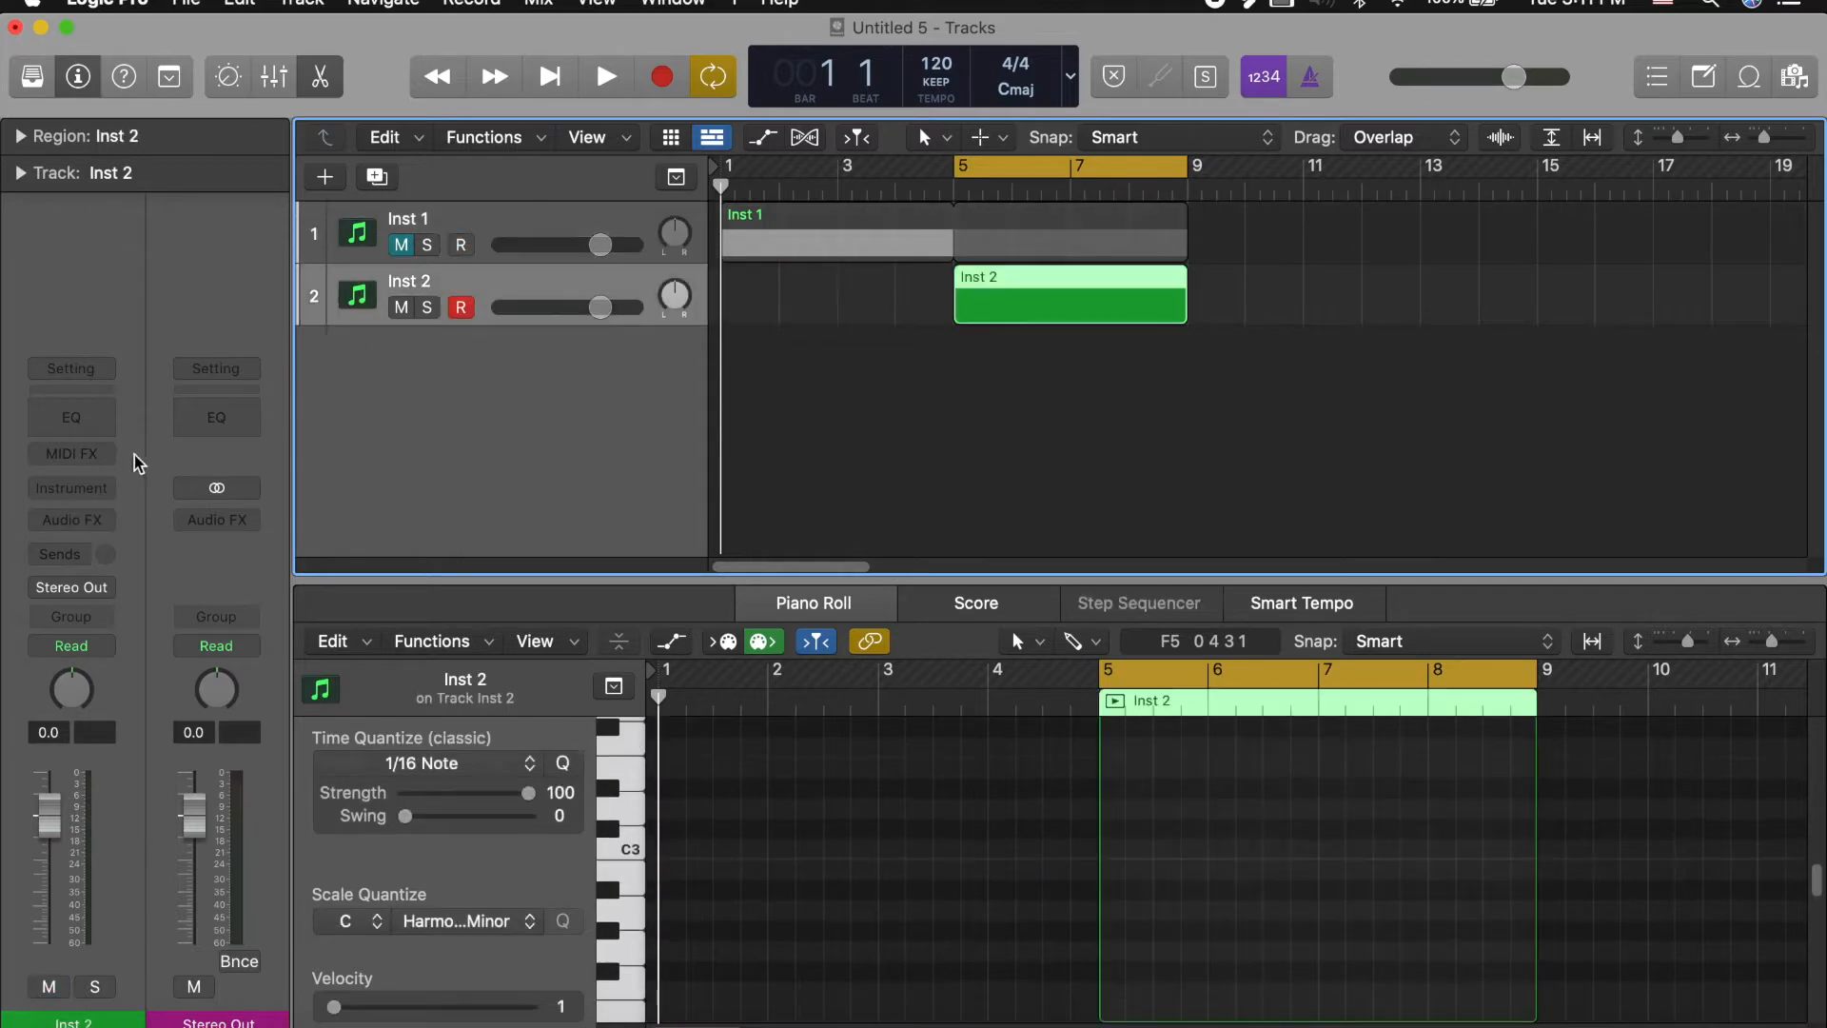
{"action": "left_click", "coordinate": [74, 490]}
{"action": "mouse_move", "coordinate": [114, 561]}
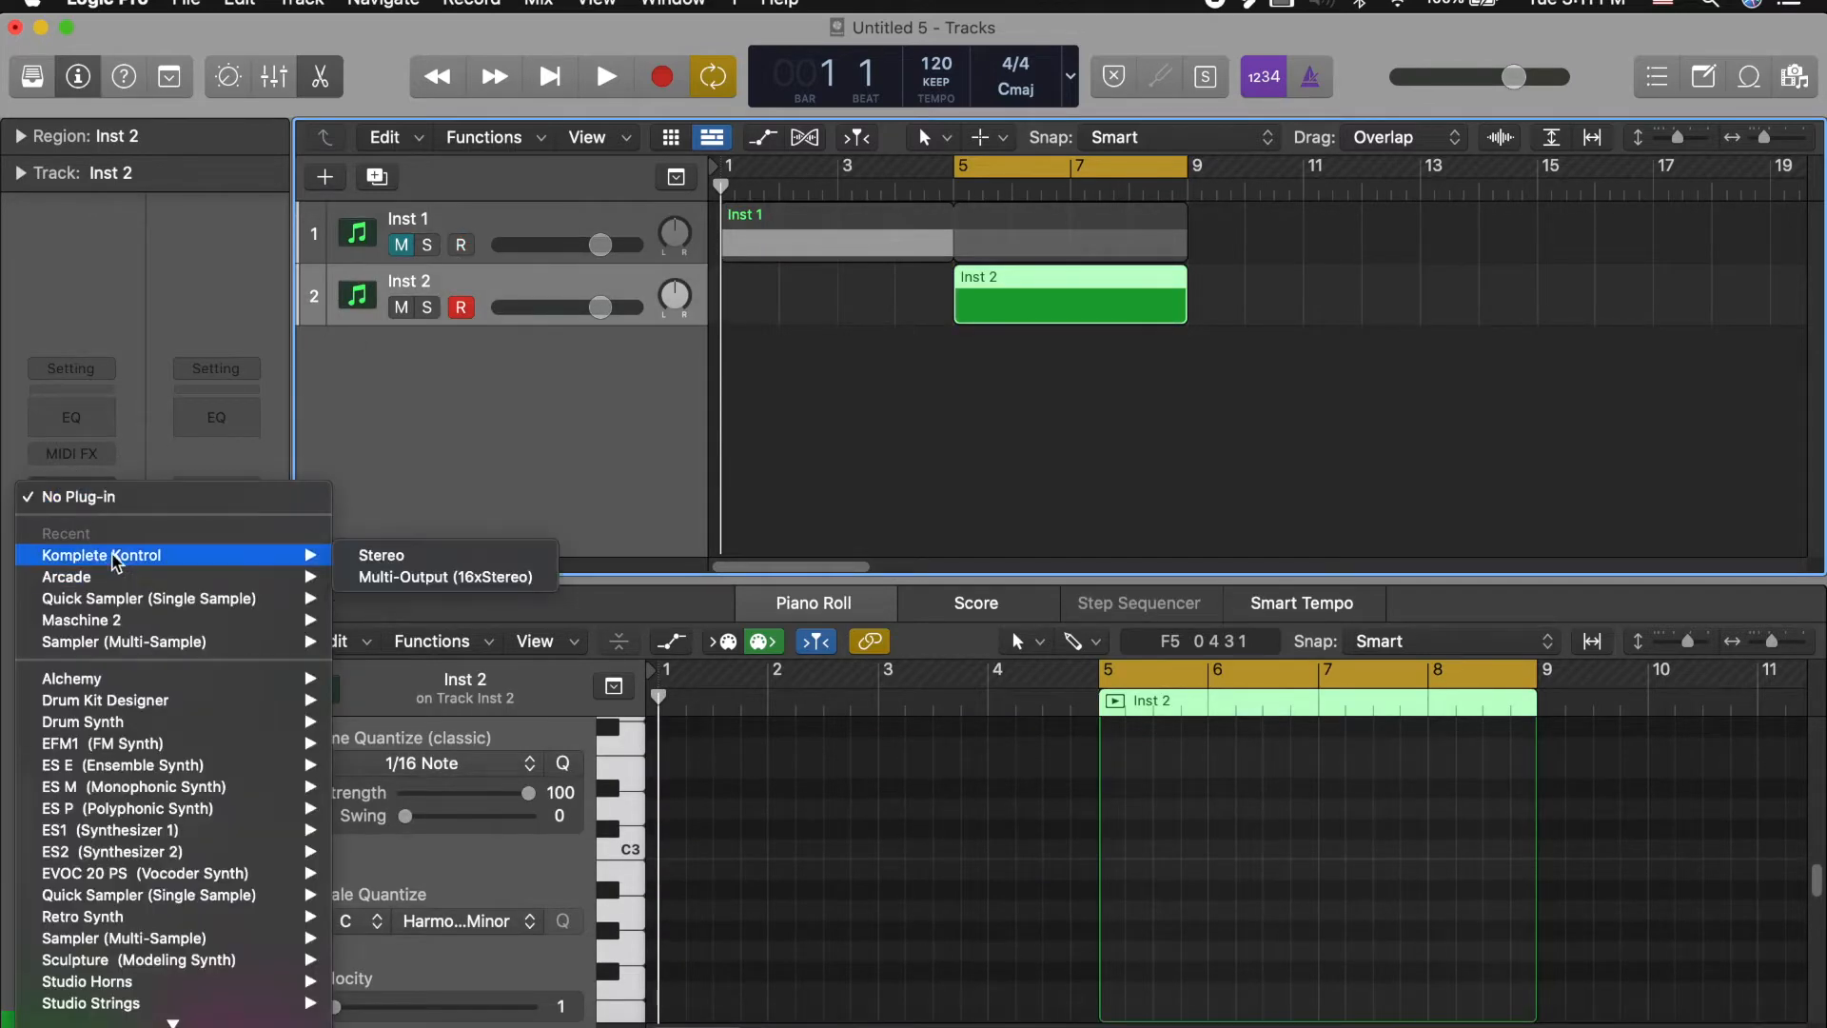
{"action": "left_click", "coordinate": [374, 555]}
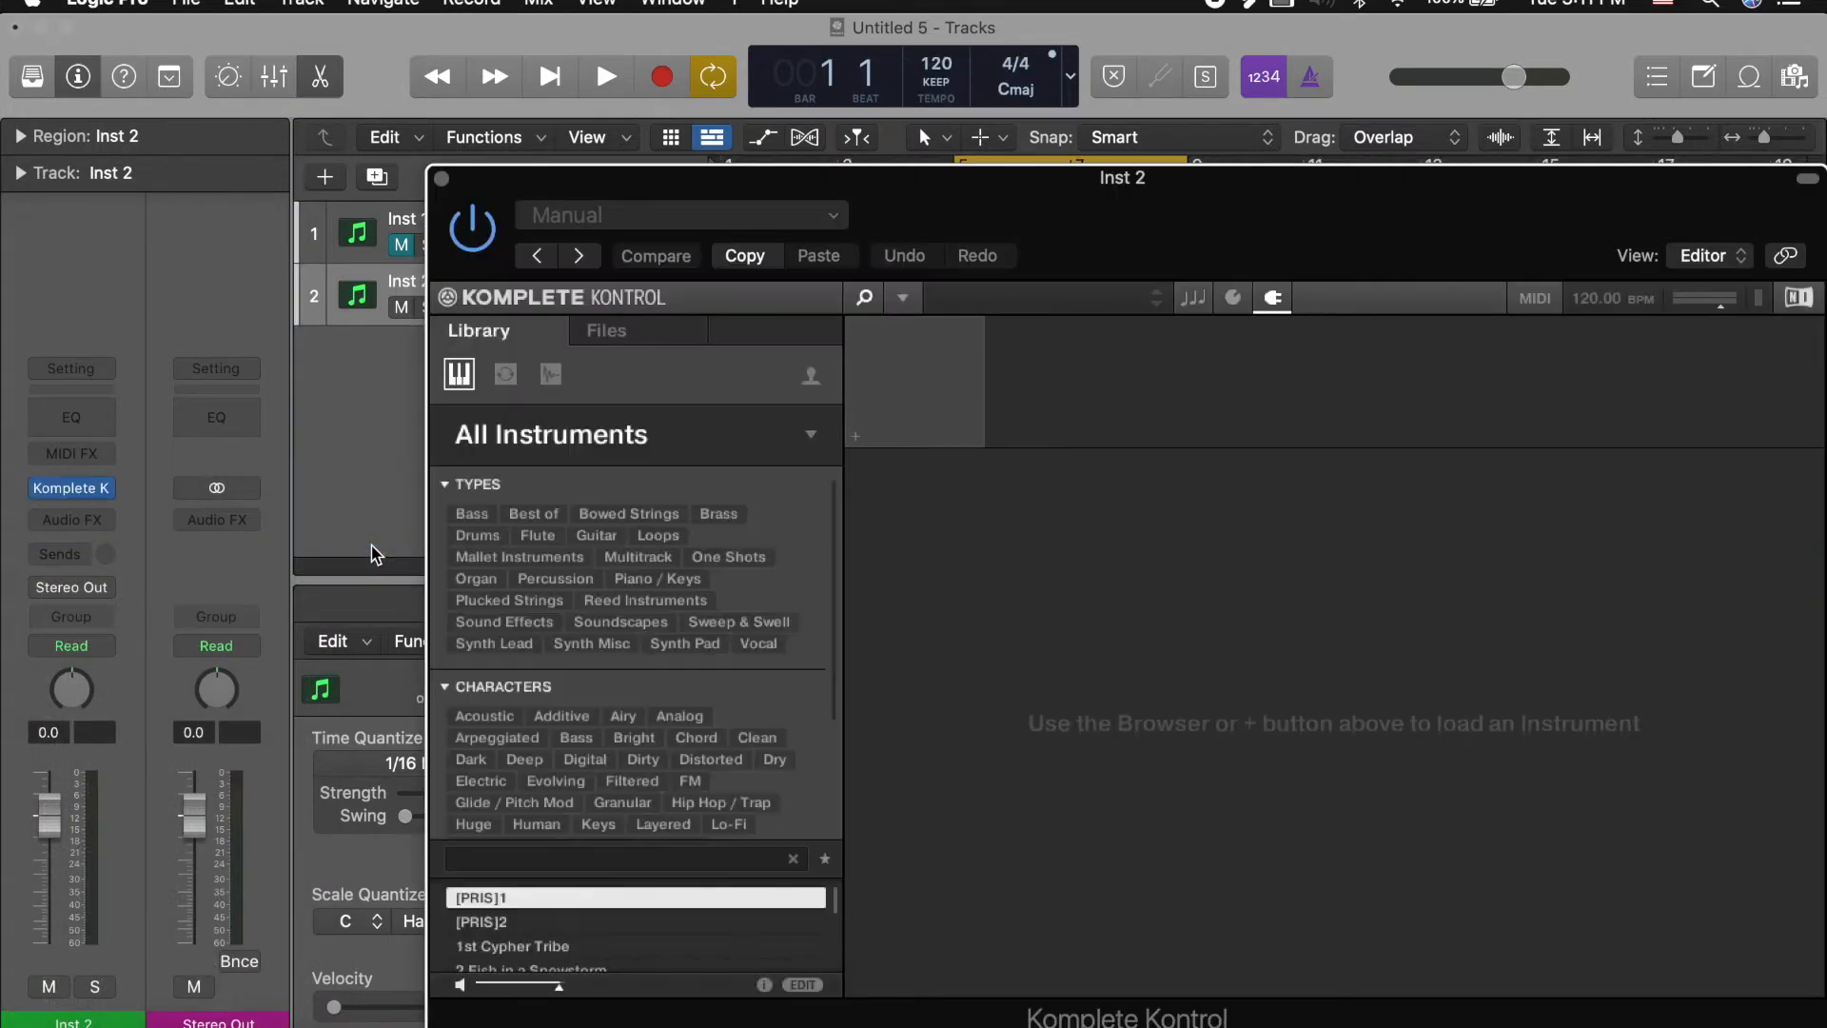
{"action": "left_click_drag", "start_coordinate": [1169, 177], "coordinate": [989, 31]}
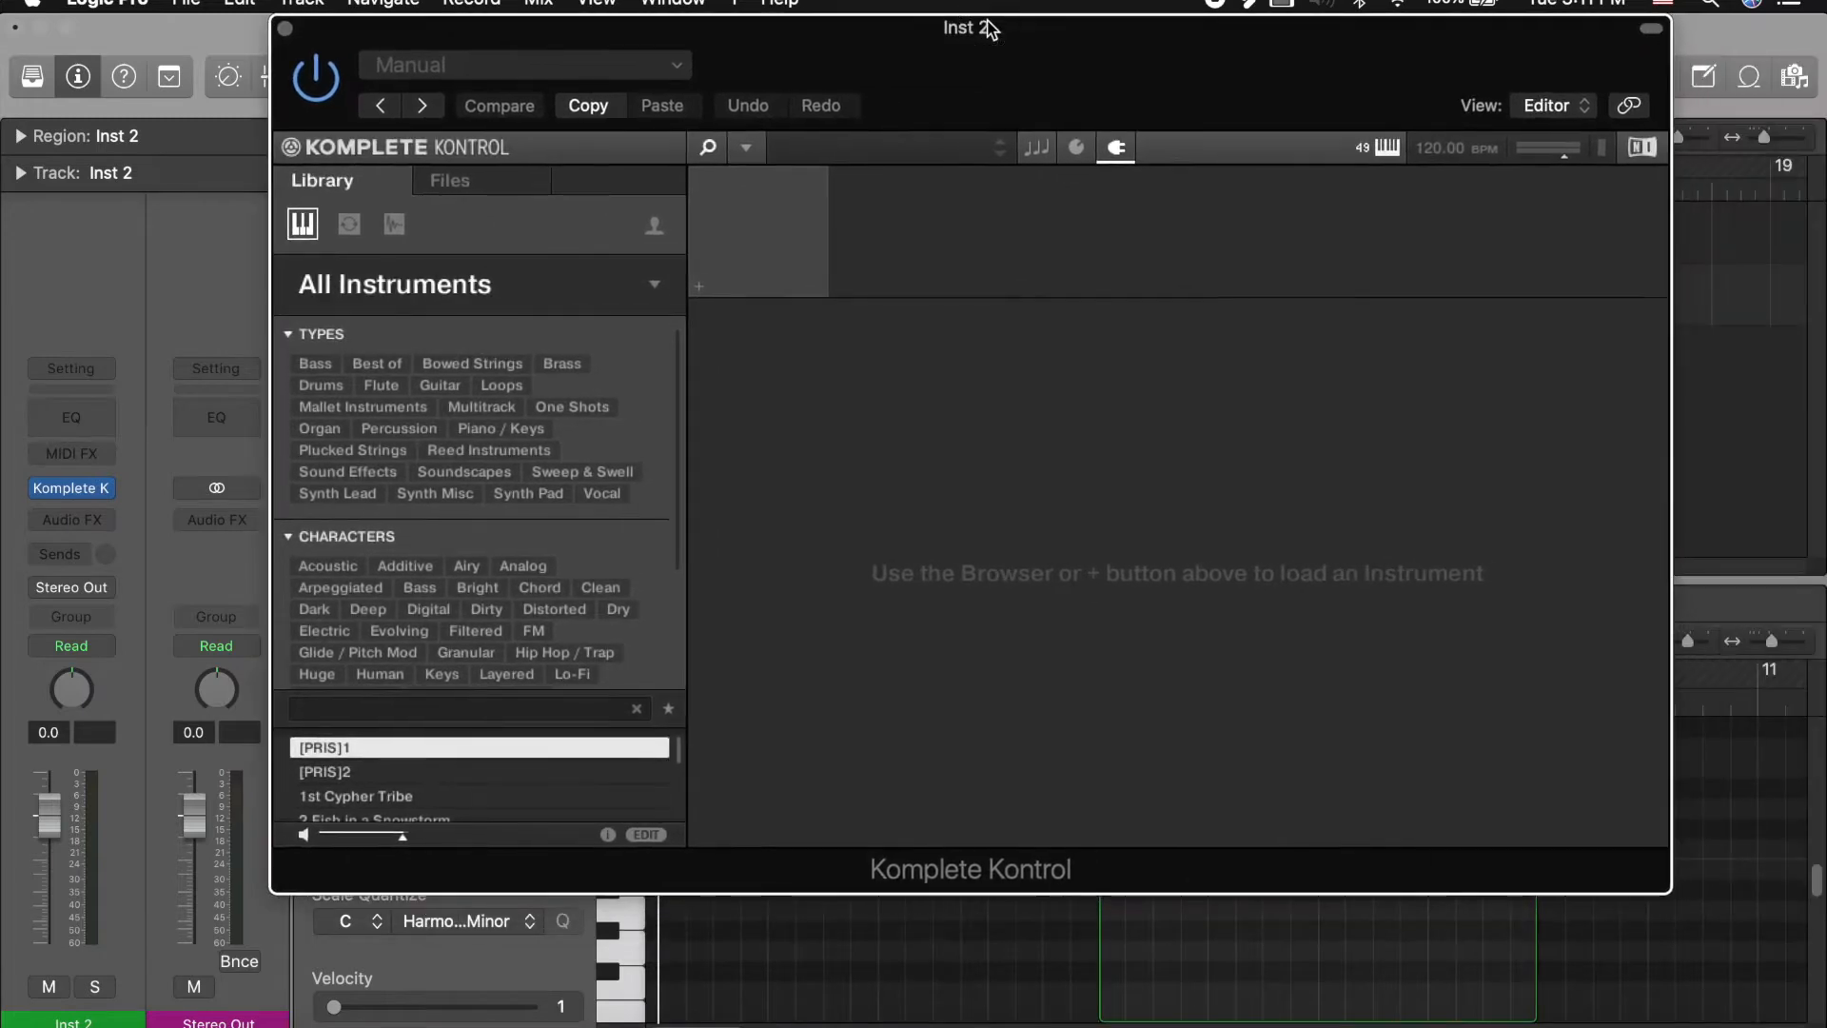
Step: Browse the Komplete Kontrol instrument library by category and choose Cloud Supply
{"action": "left_click", "coordinate": [535, 281]}
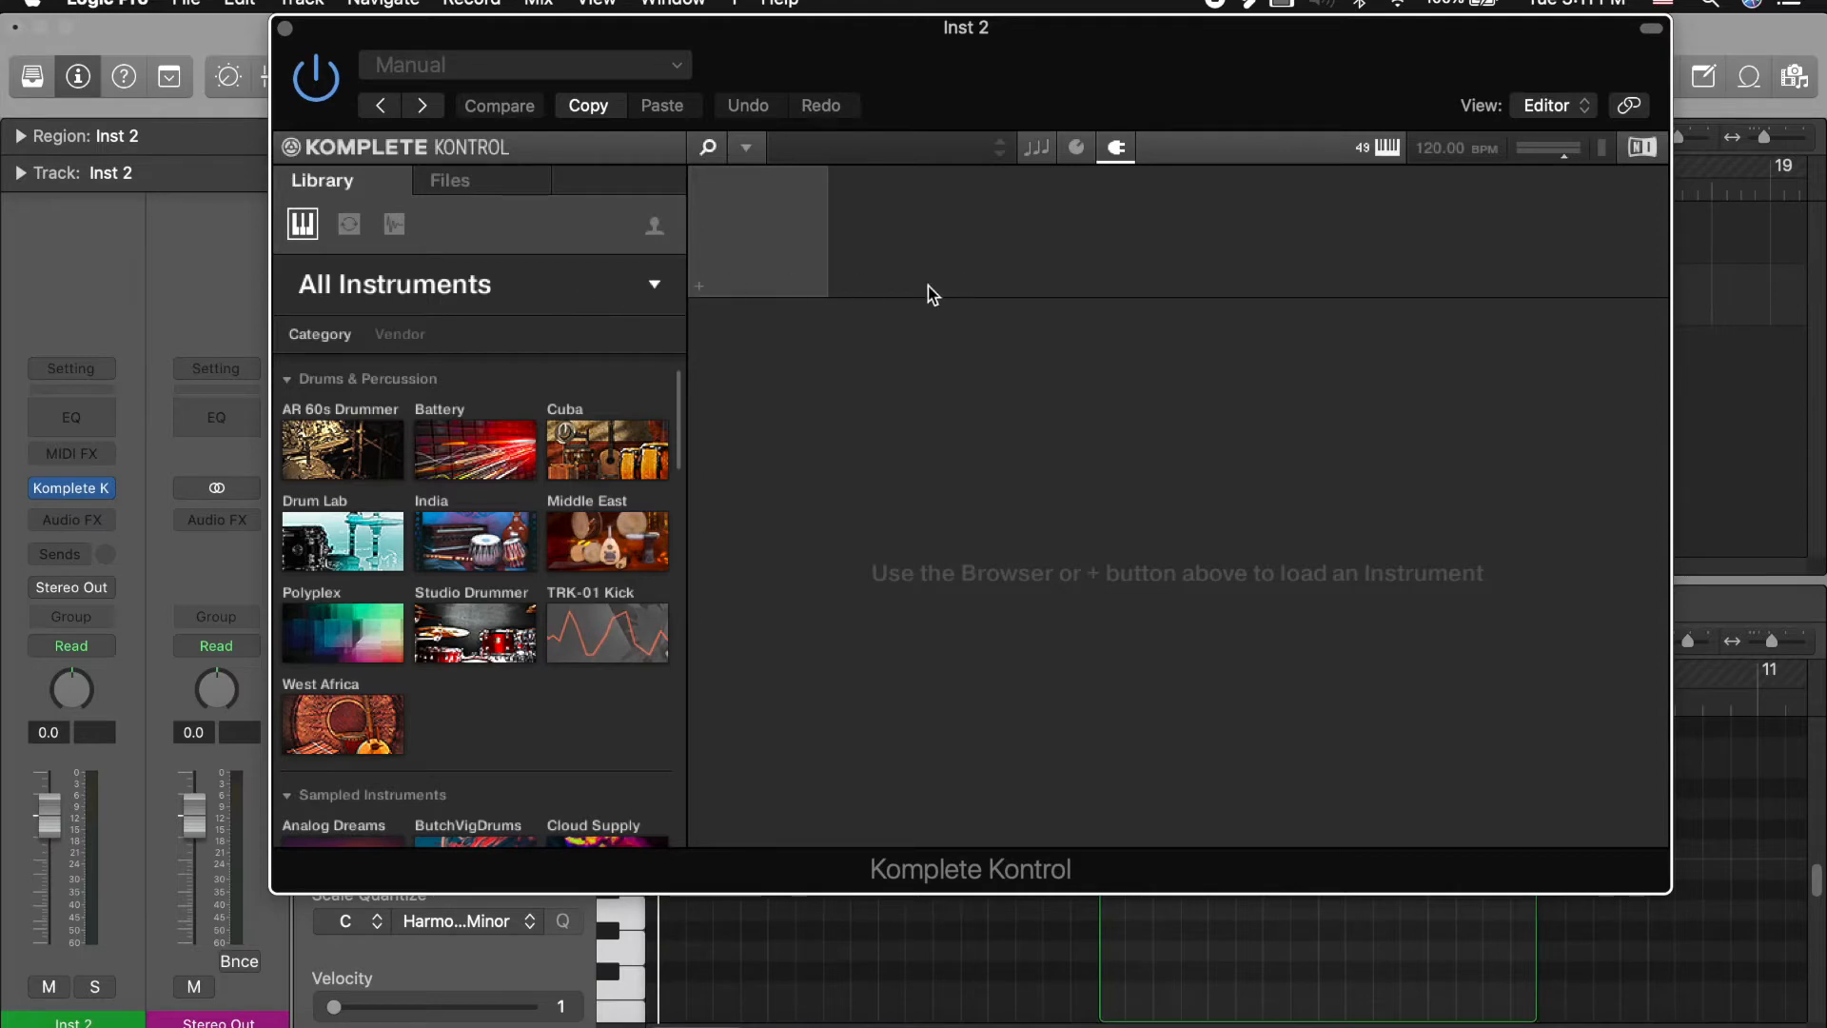
{"action": "scroll", "coordinate": [502, 563], "scroll_direction": "down", "scroll_amount": 10}
{"action": "scroll", "coordinate": [504, 558], "scroll_direction": "up", "scroll_amount": 5}
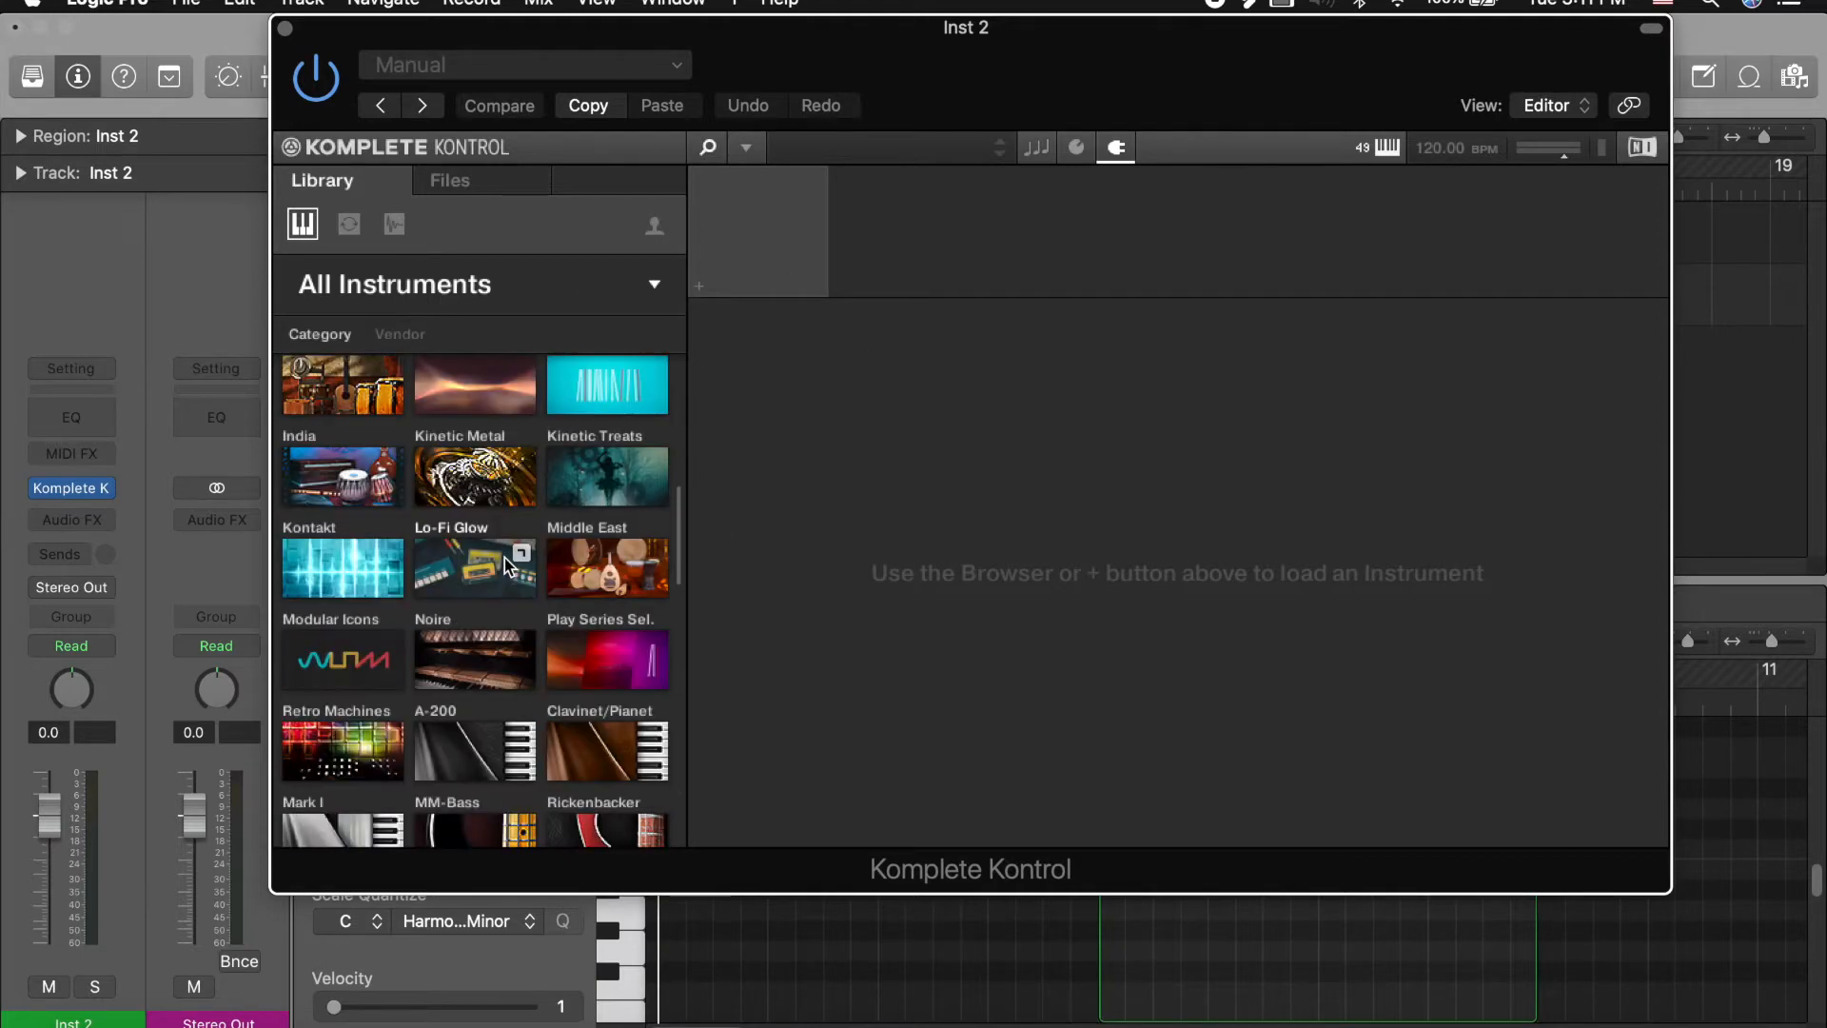
{"action": "scroll", "coordinate": [477, 567], "scroll_direction": "up", "scroll_amount": 5}
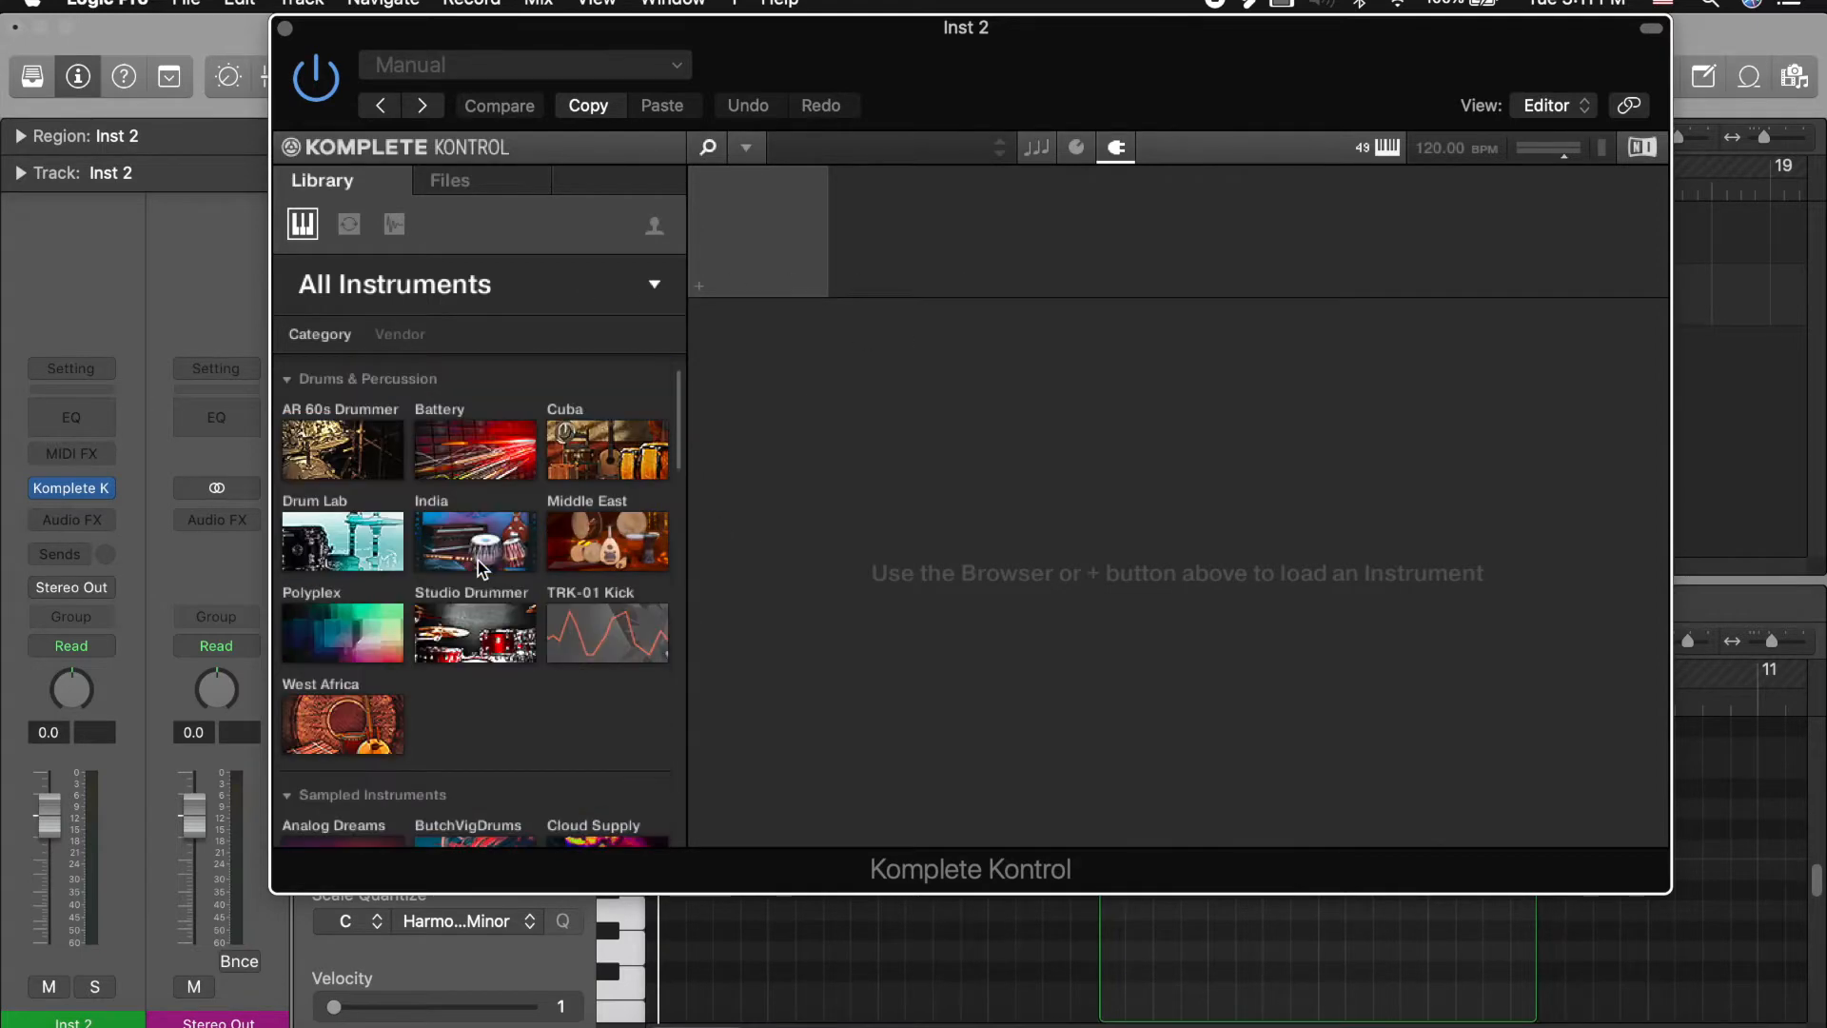
{"action": "scroll", "coordinate": [477, 562], "scroll_direction": "down", "scroll_amount": 5}
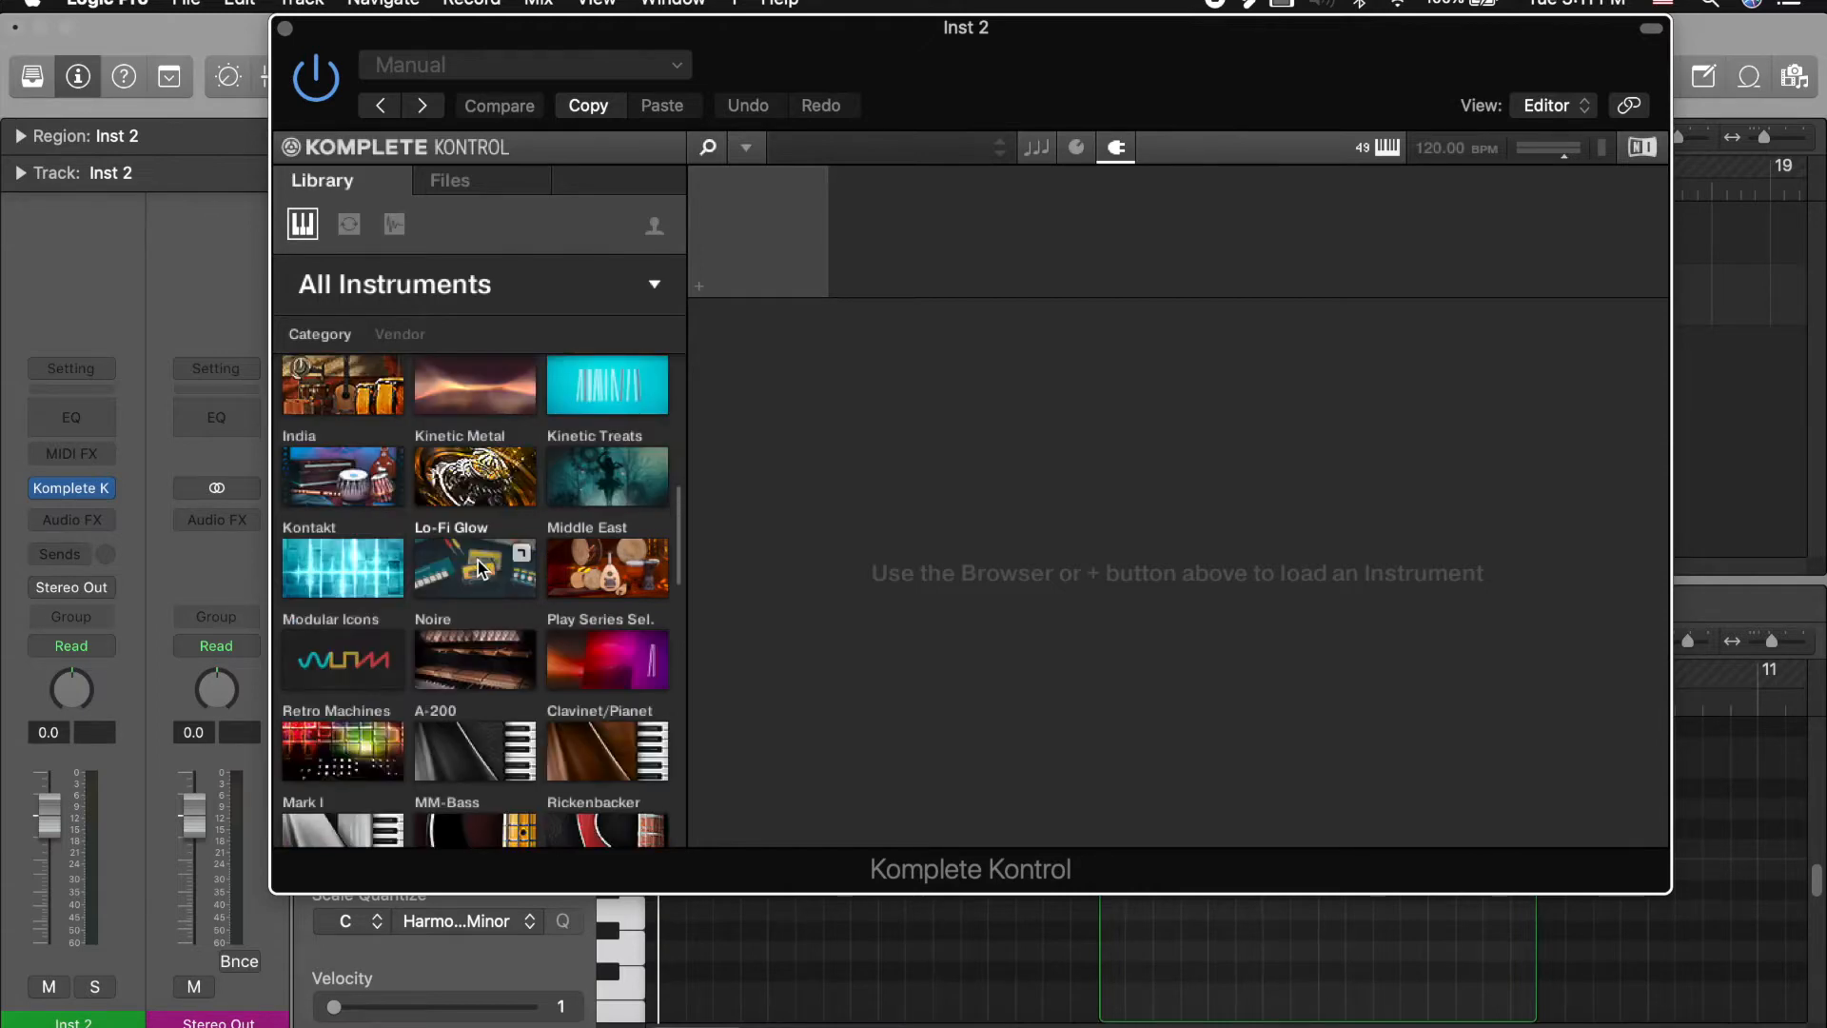
{"action": "scroll", "coordinate": [481, 568], "scroll_direction": "up", "scroll_amount": 3}
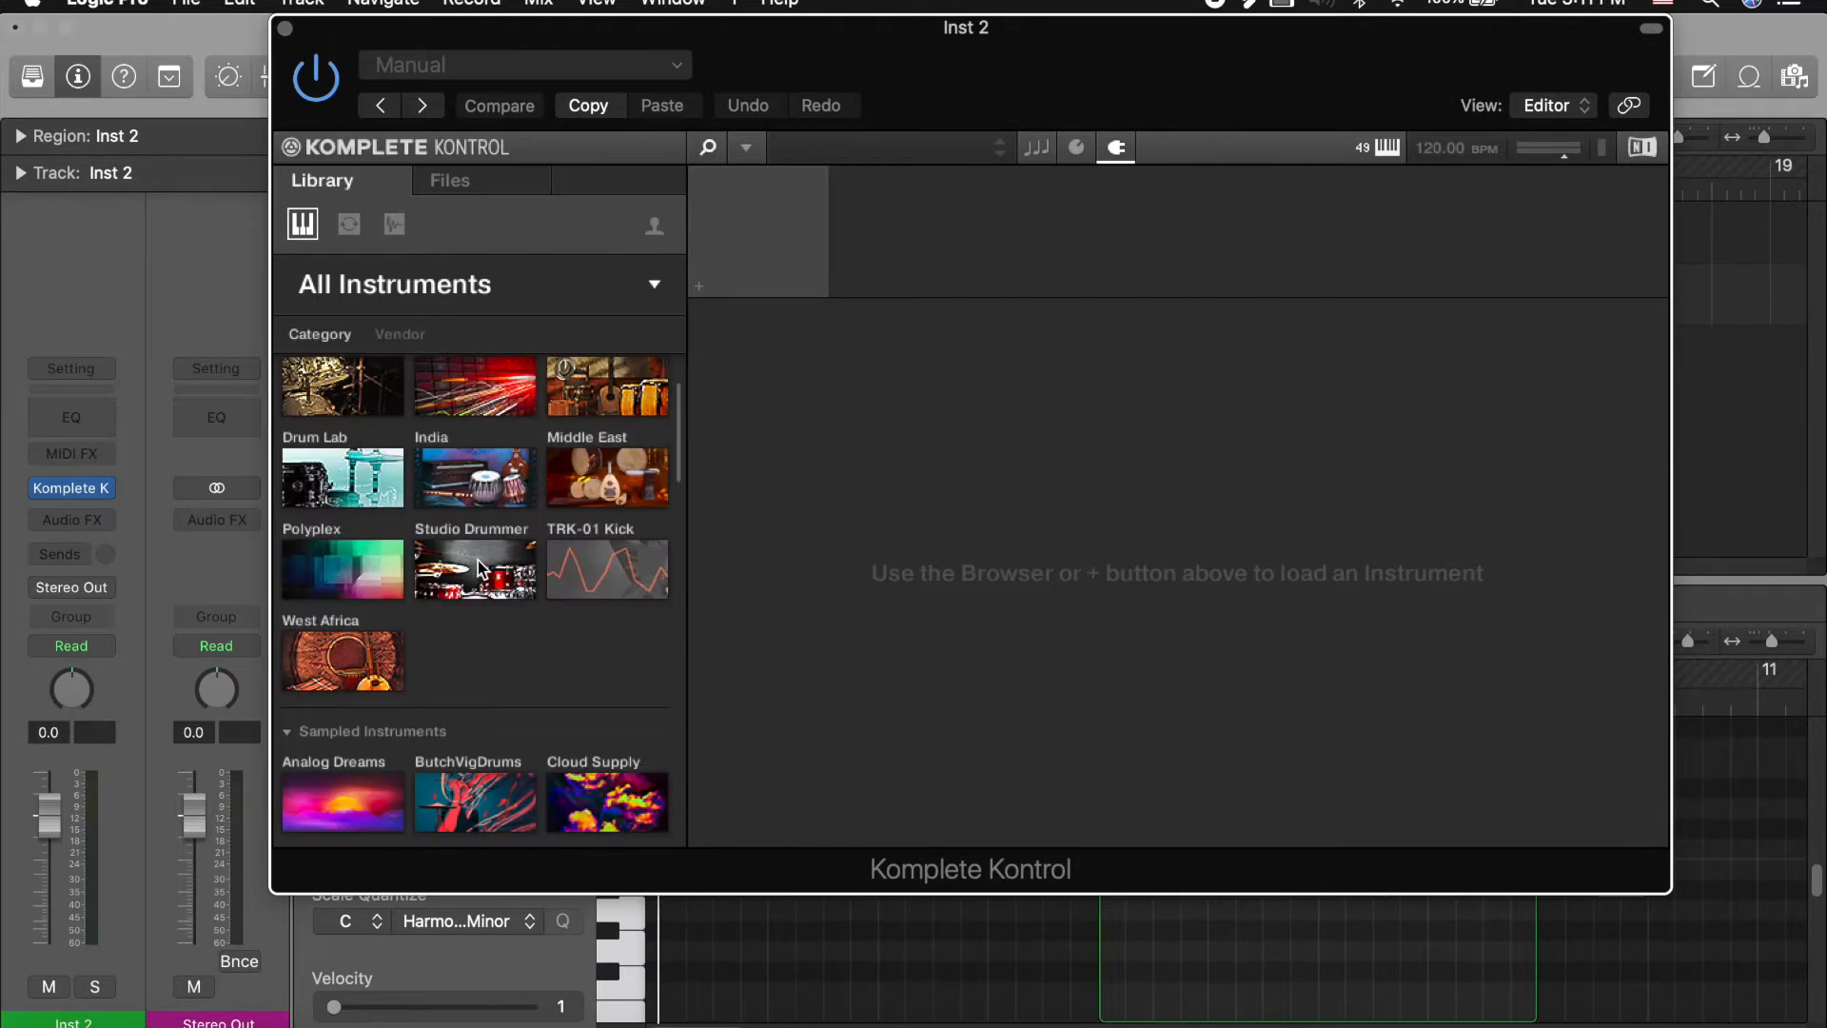
{"action": "left_click", "coordinate": [587, 811]}
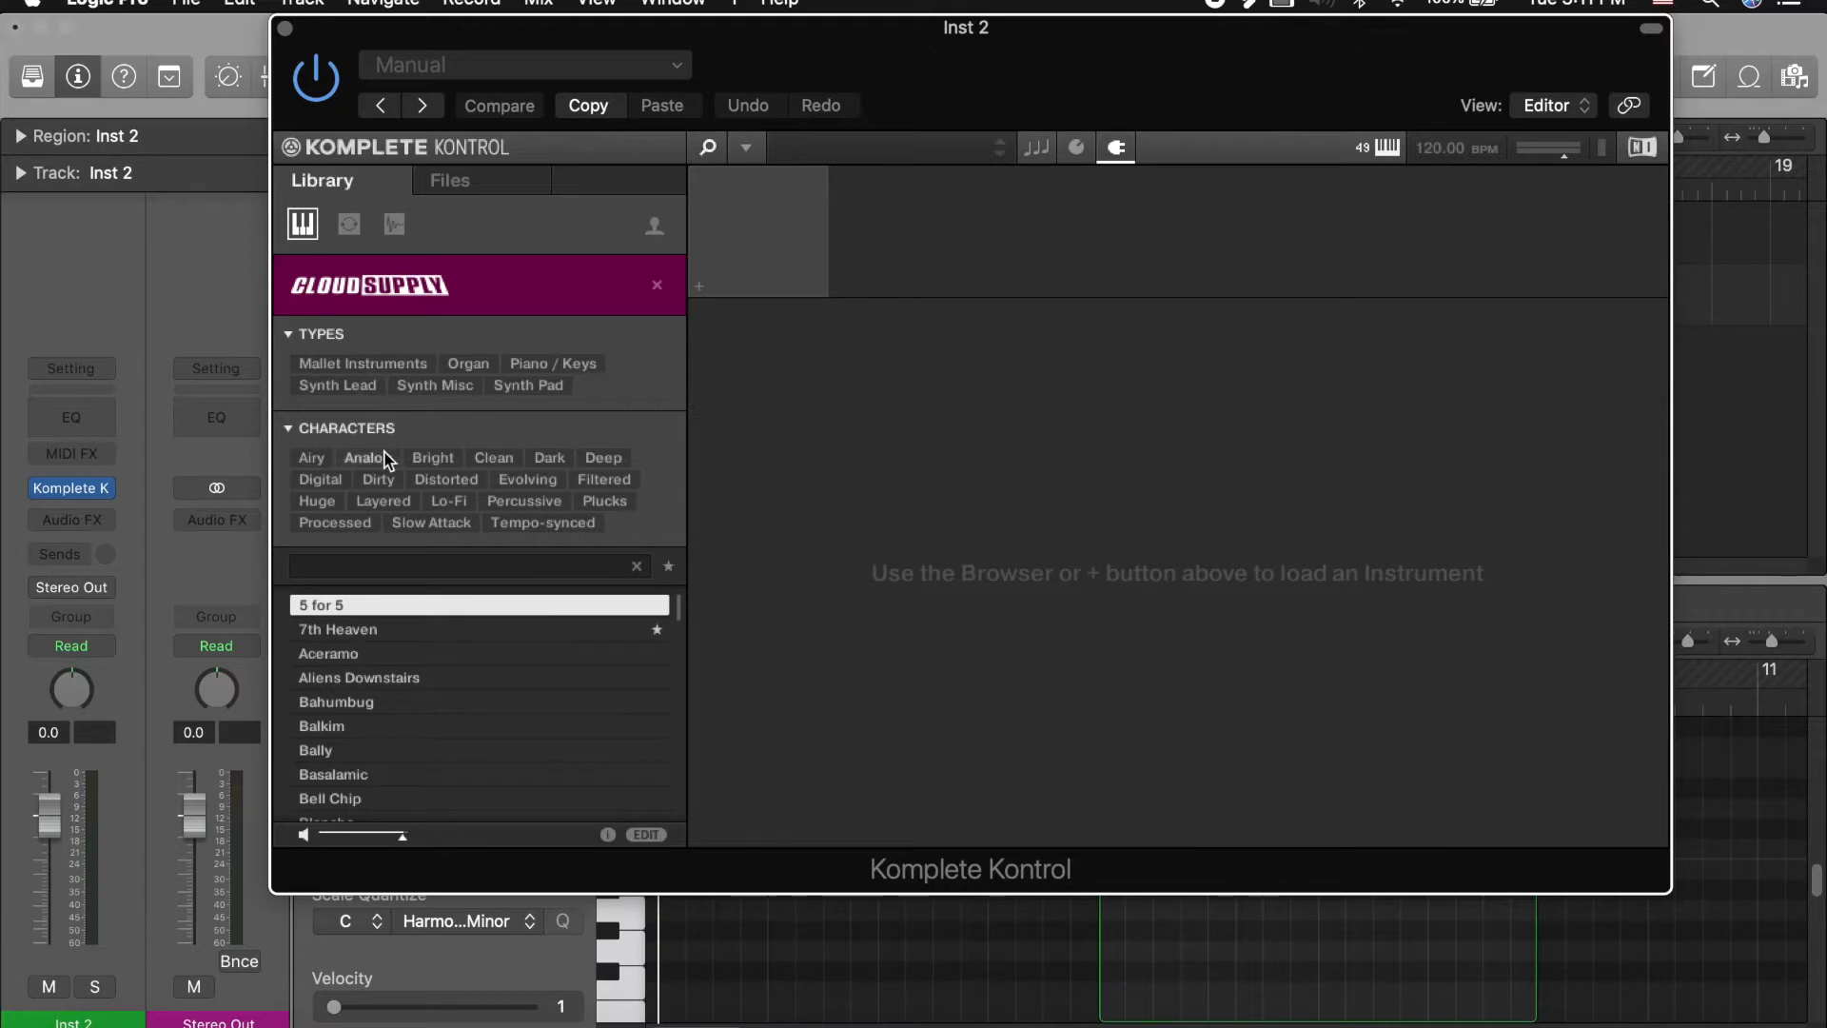
Step: Filter Cloud Supply by Mallet Instruments, load the Javelin preset and close the plug-in window
{"action": "left_click", "coordinate": [337, 367]}
{"action": "left_click", "coordinate": [352, 678]}
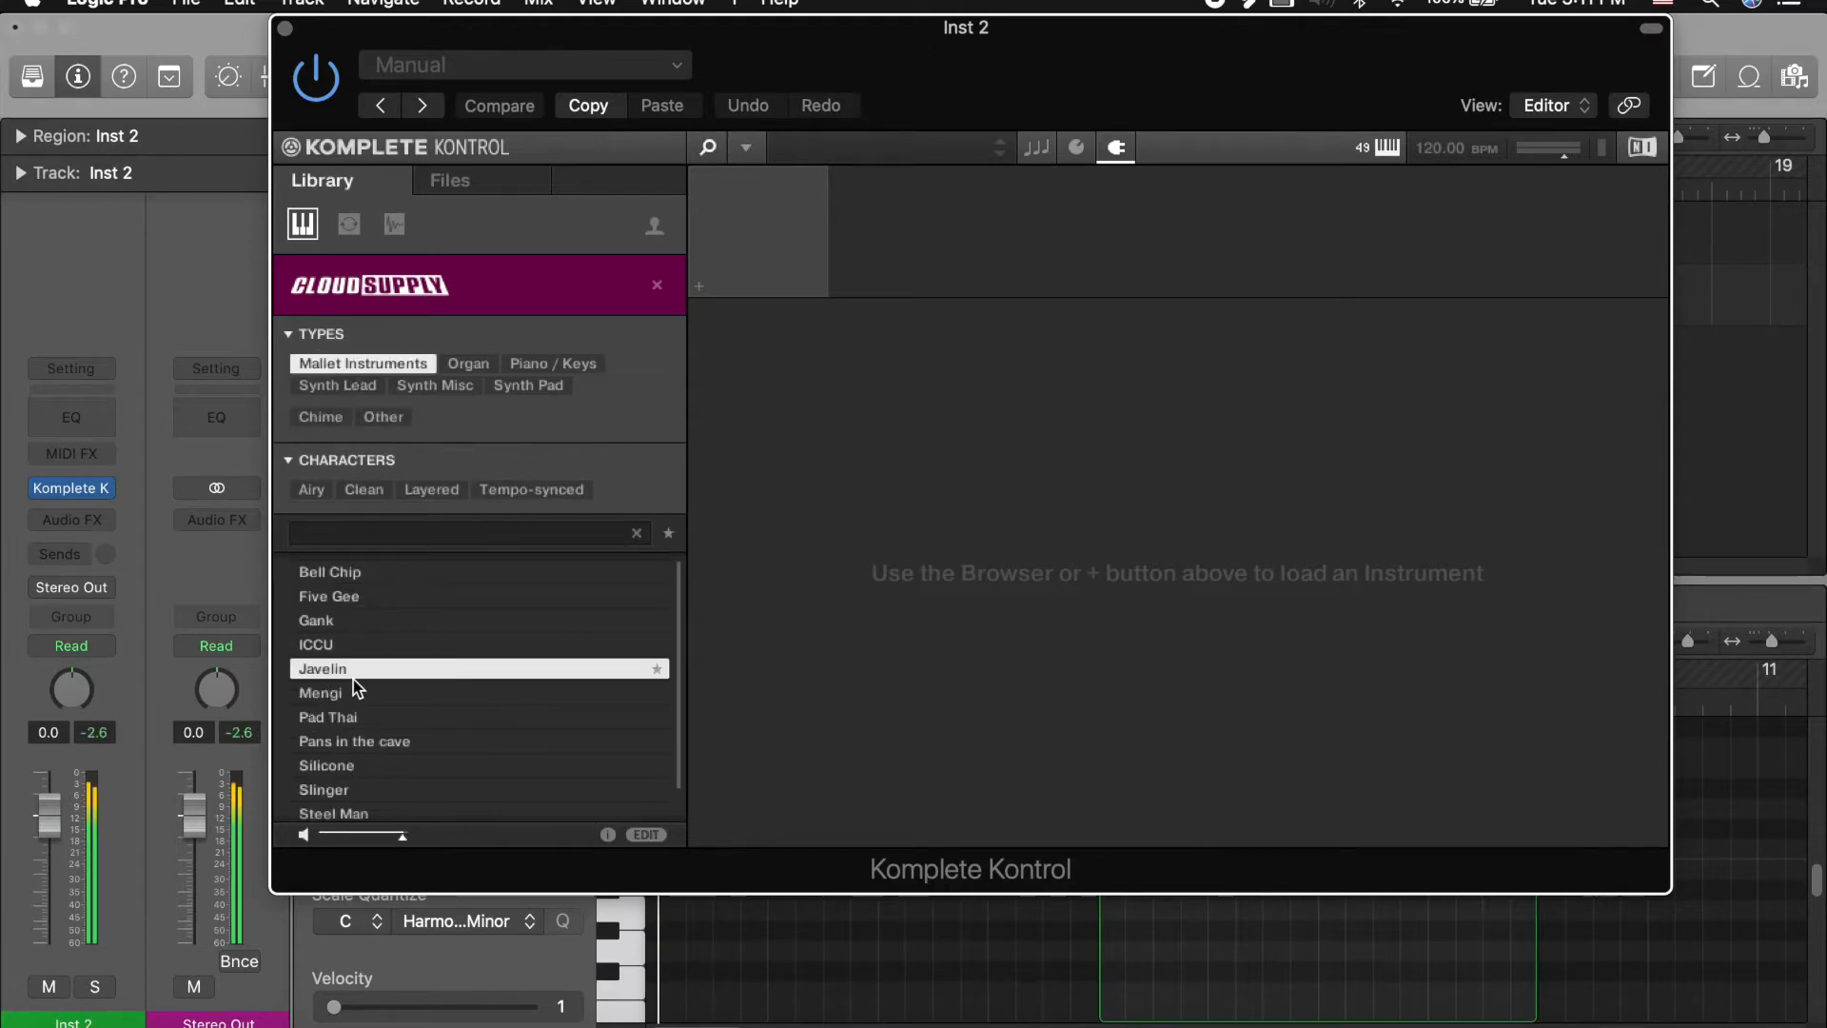
{"action": "left_click", "coordinate": [414, 720]}
{"action": "left_click", "coordinate": [398, 700]}
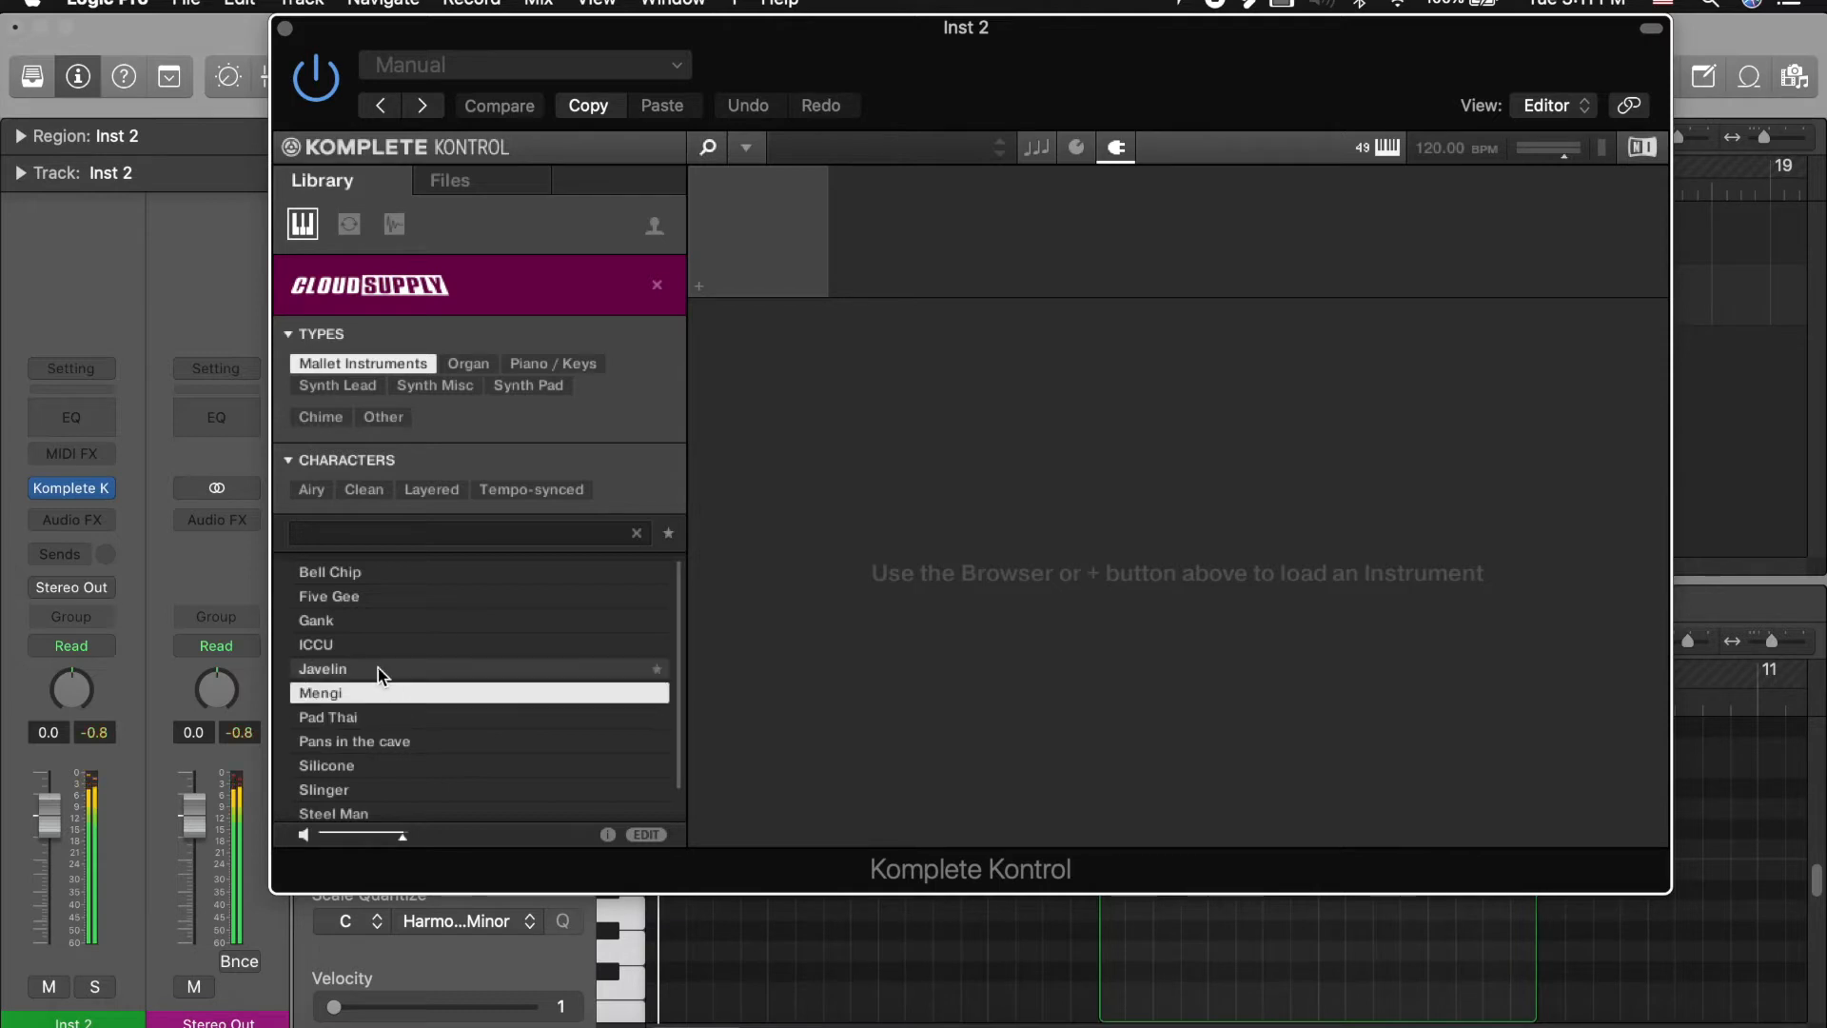
{"action": "left_click", "coordinate": [379, 673]}
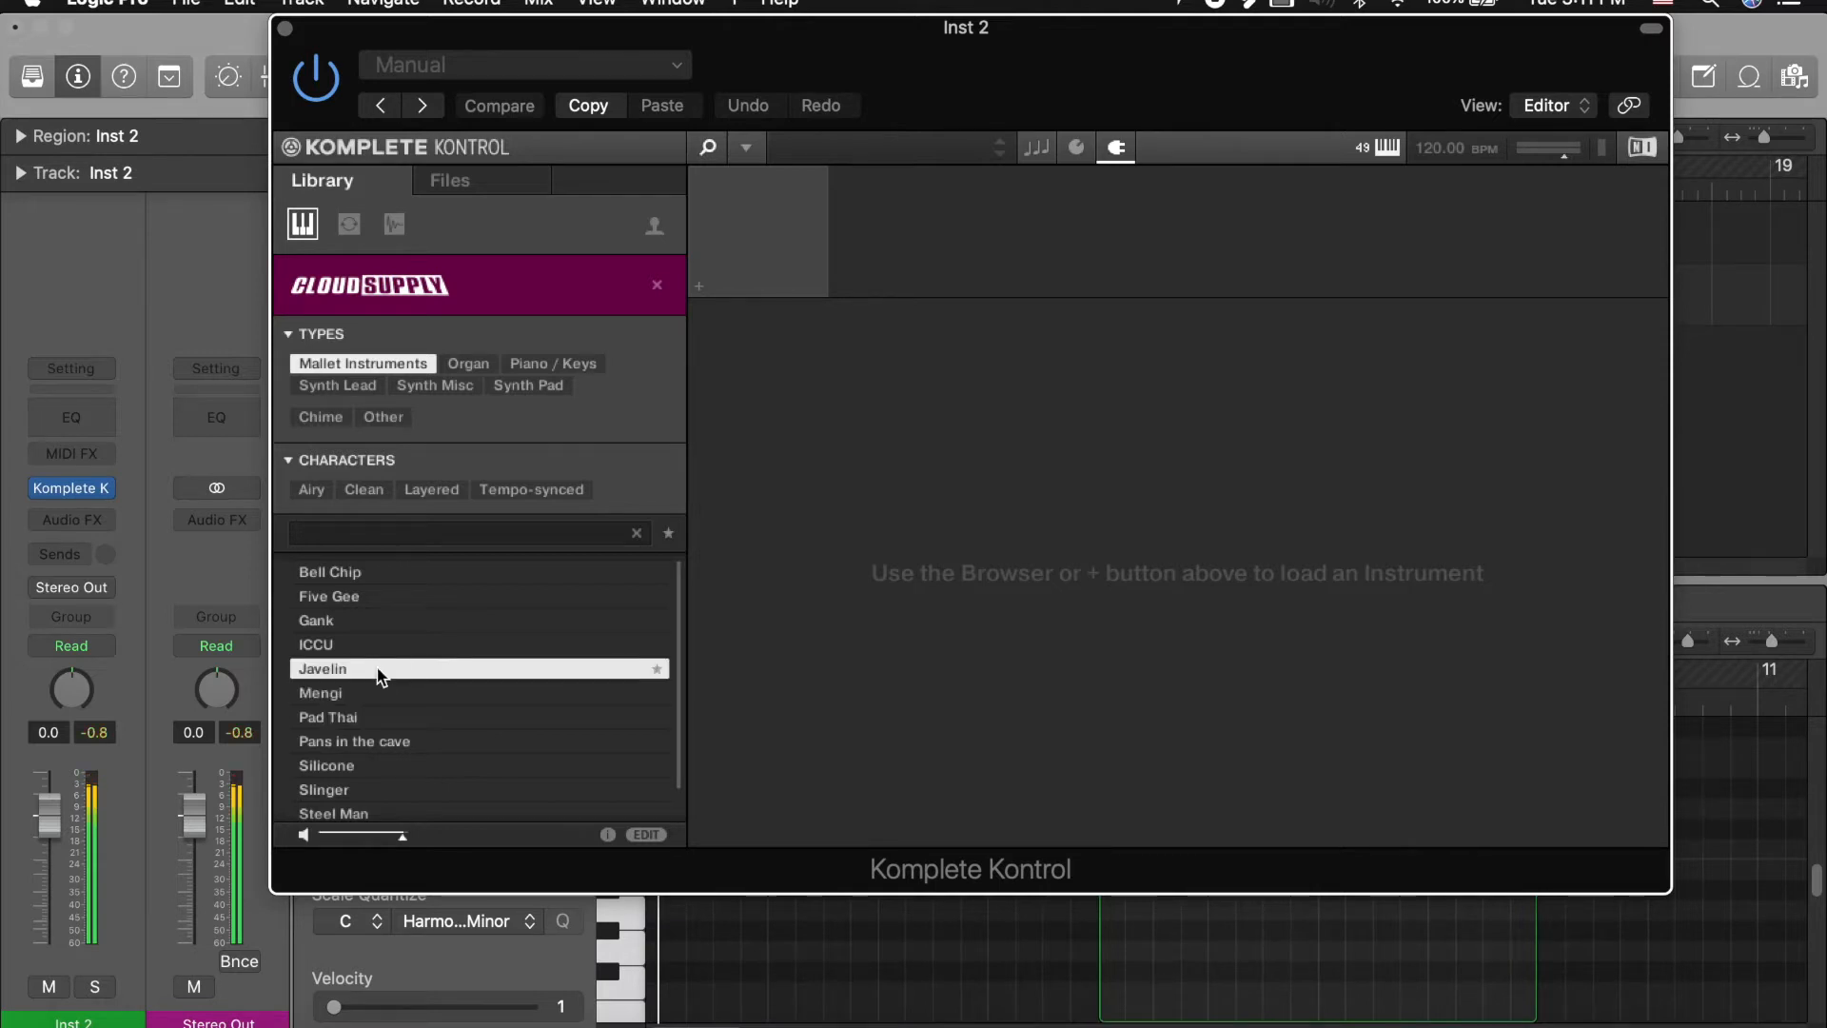
{"action": "double_click", "coordinate": [379, 672]}
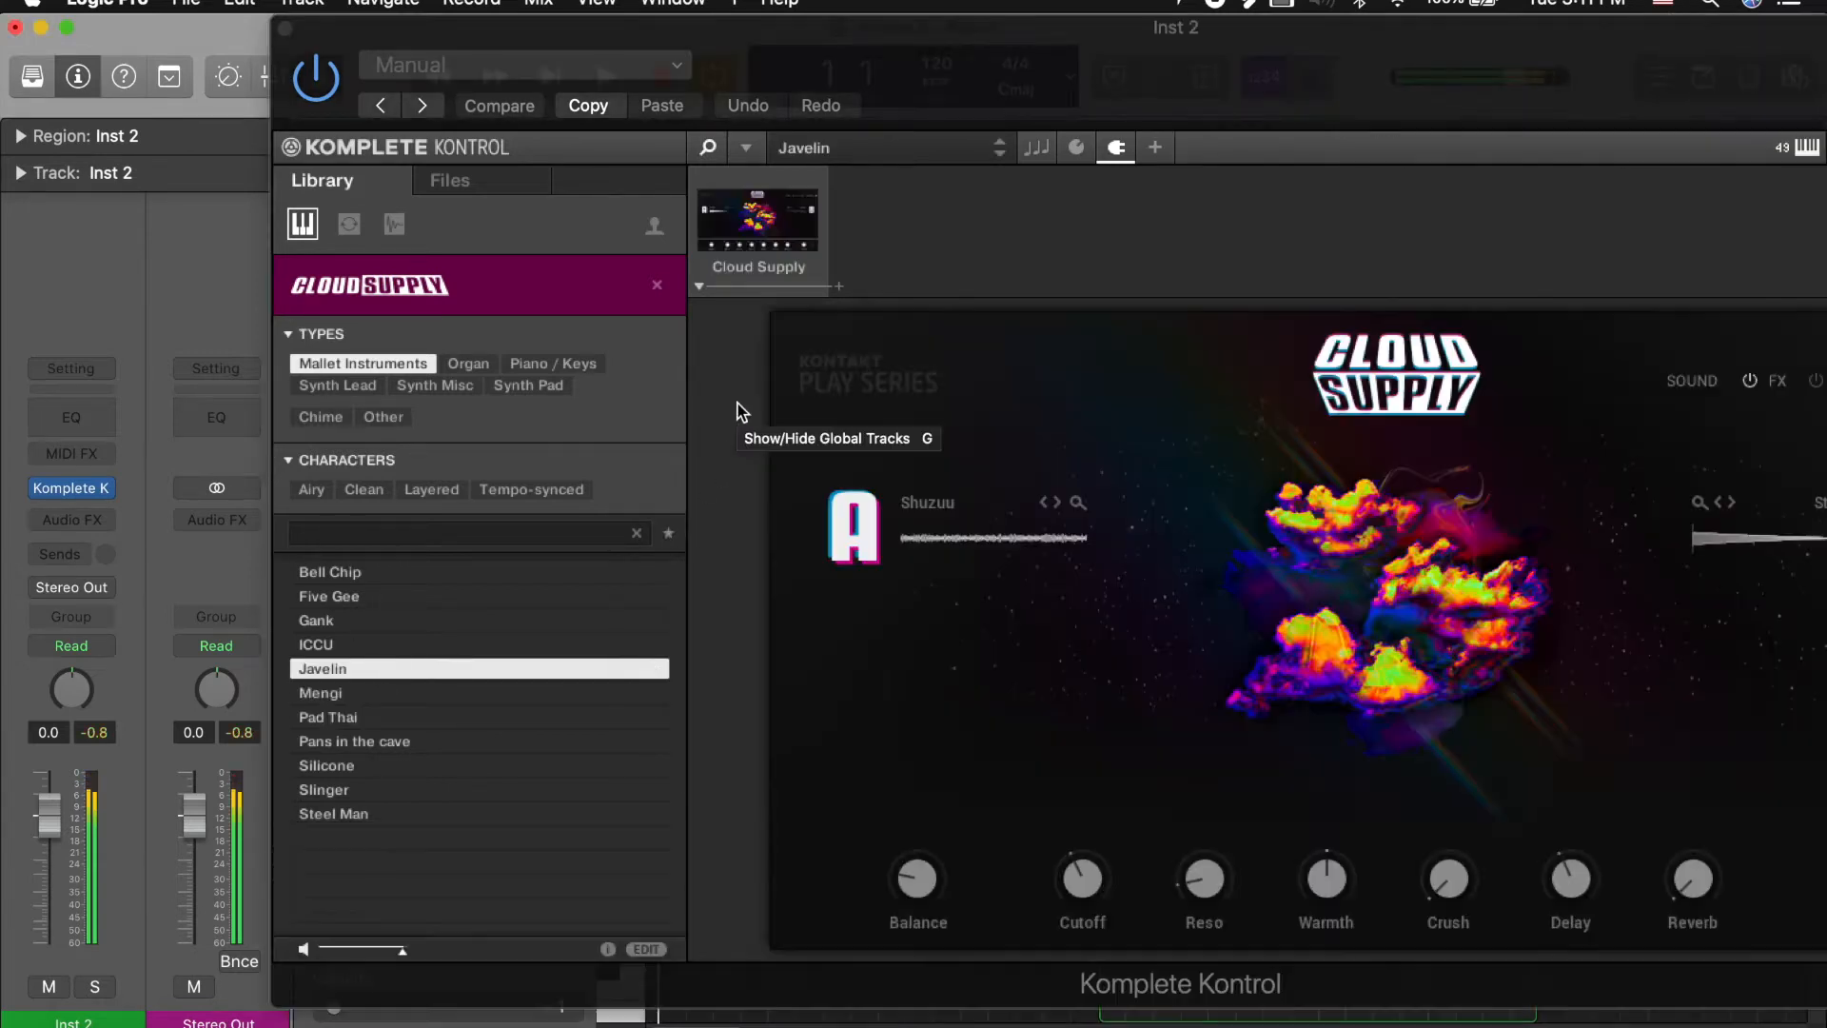
{"action": "left_click", "coordinate": [284, 27]}
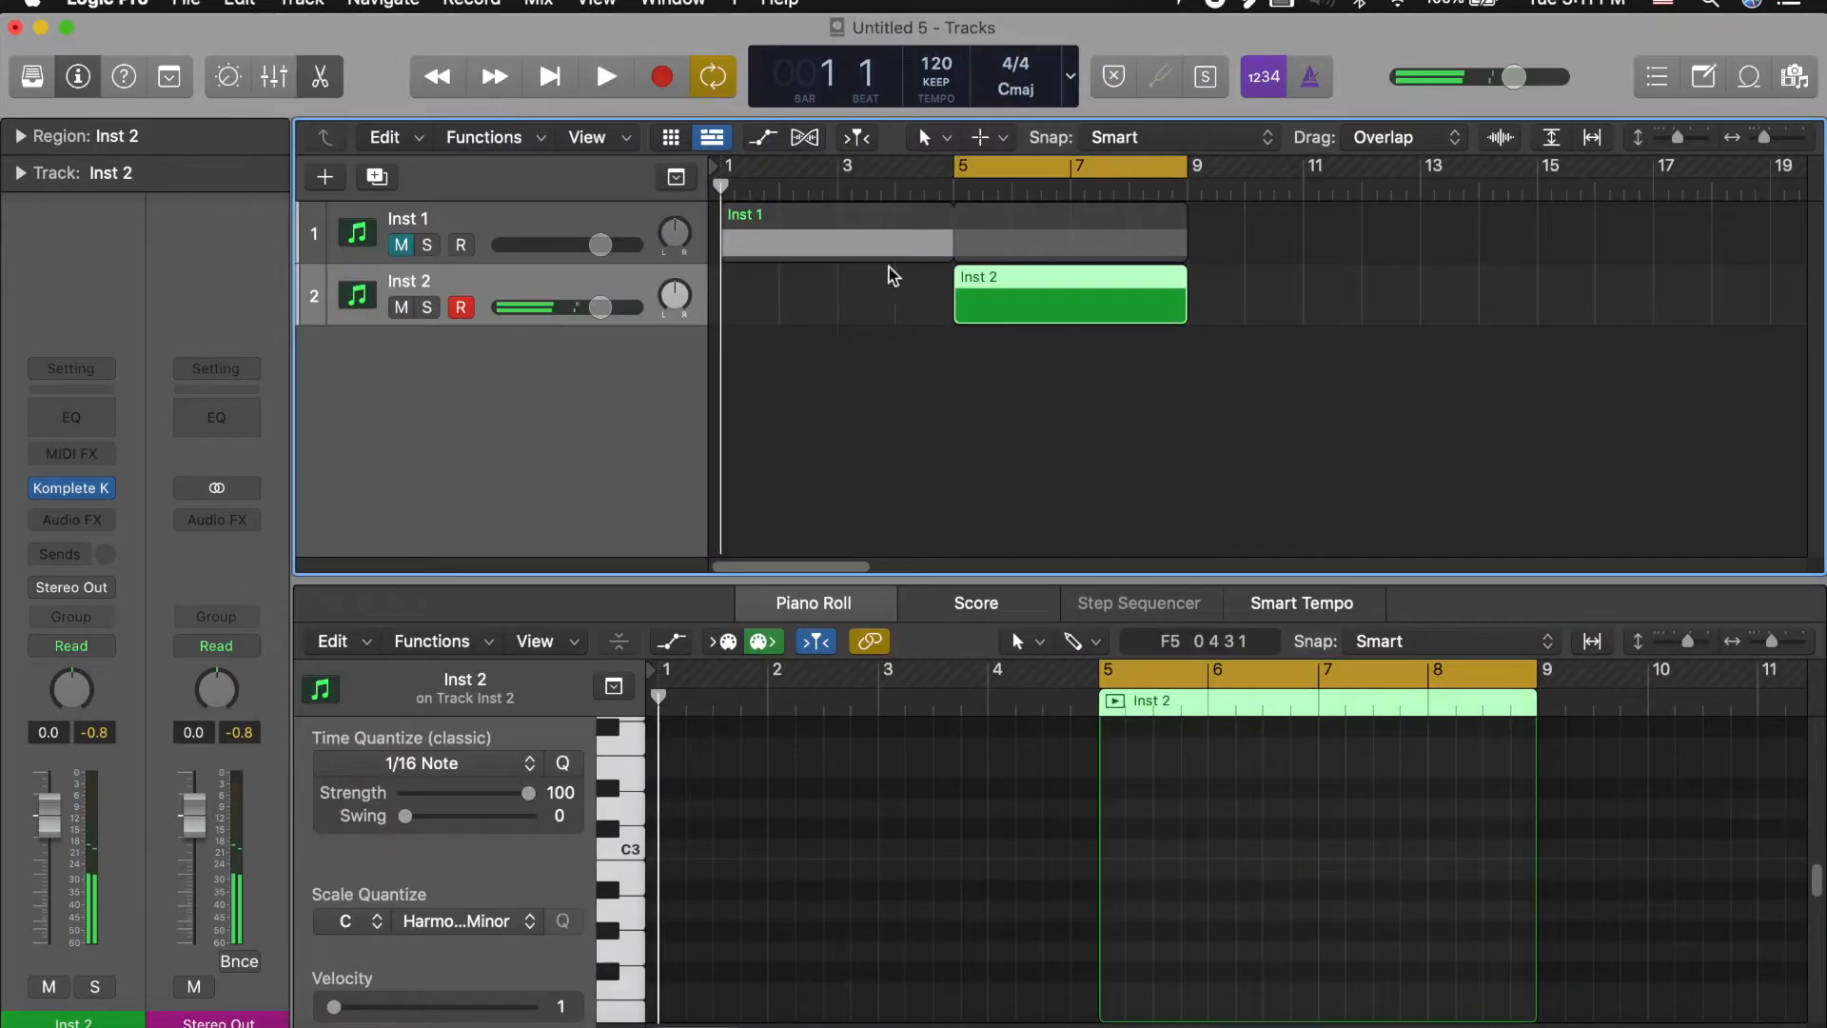
Step: Show both regions together in the Piano Roll and add a one-beat C3 note with velocity 102 at bar 5 of Inst 2
{"action": "left_click_drag", "start_coordinate": [1118, 384], "coordinate": [957, 252]}
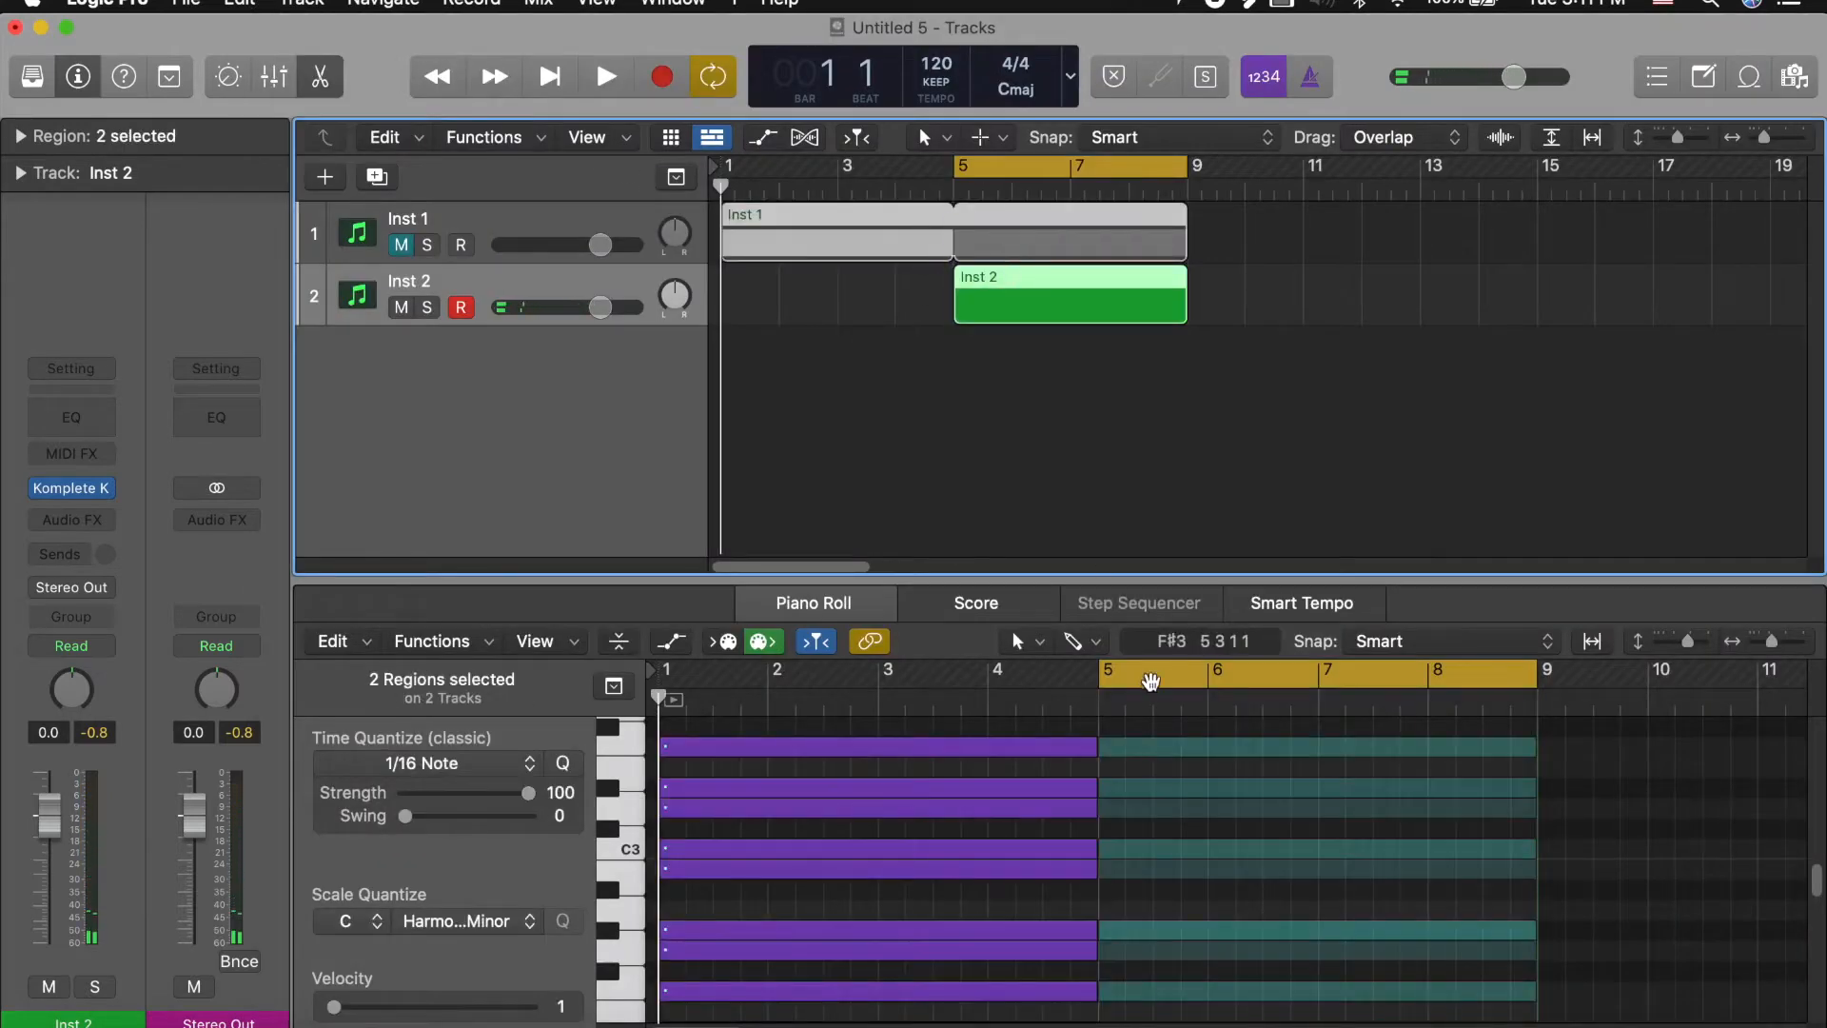
{"action": "left_click", "coordinate": [623, 850]}
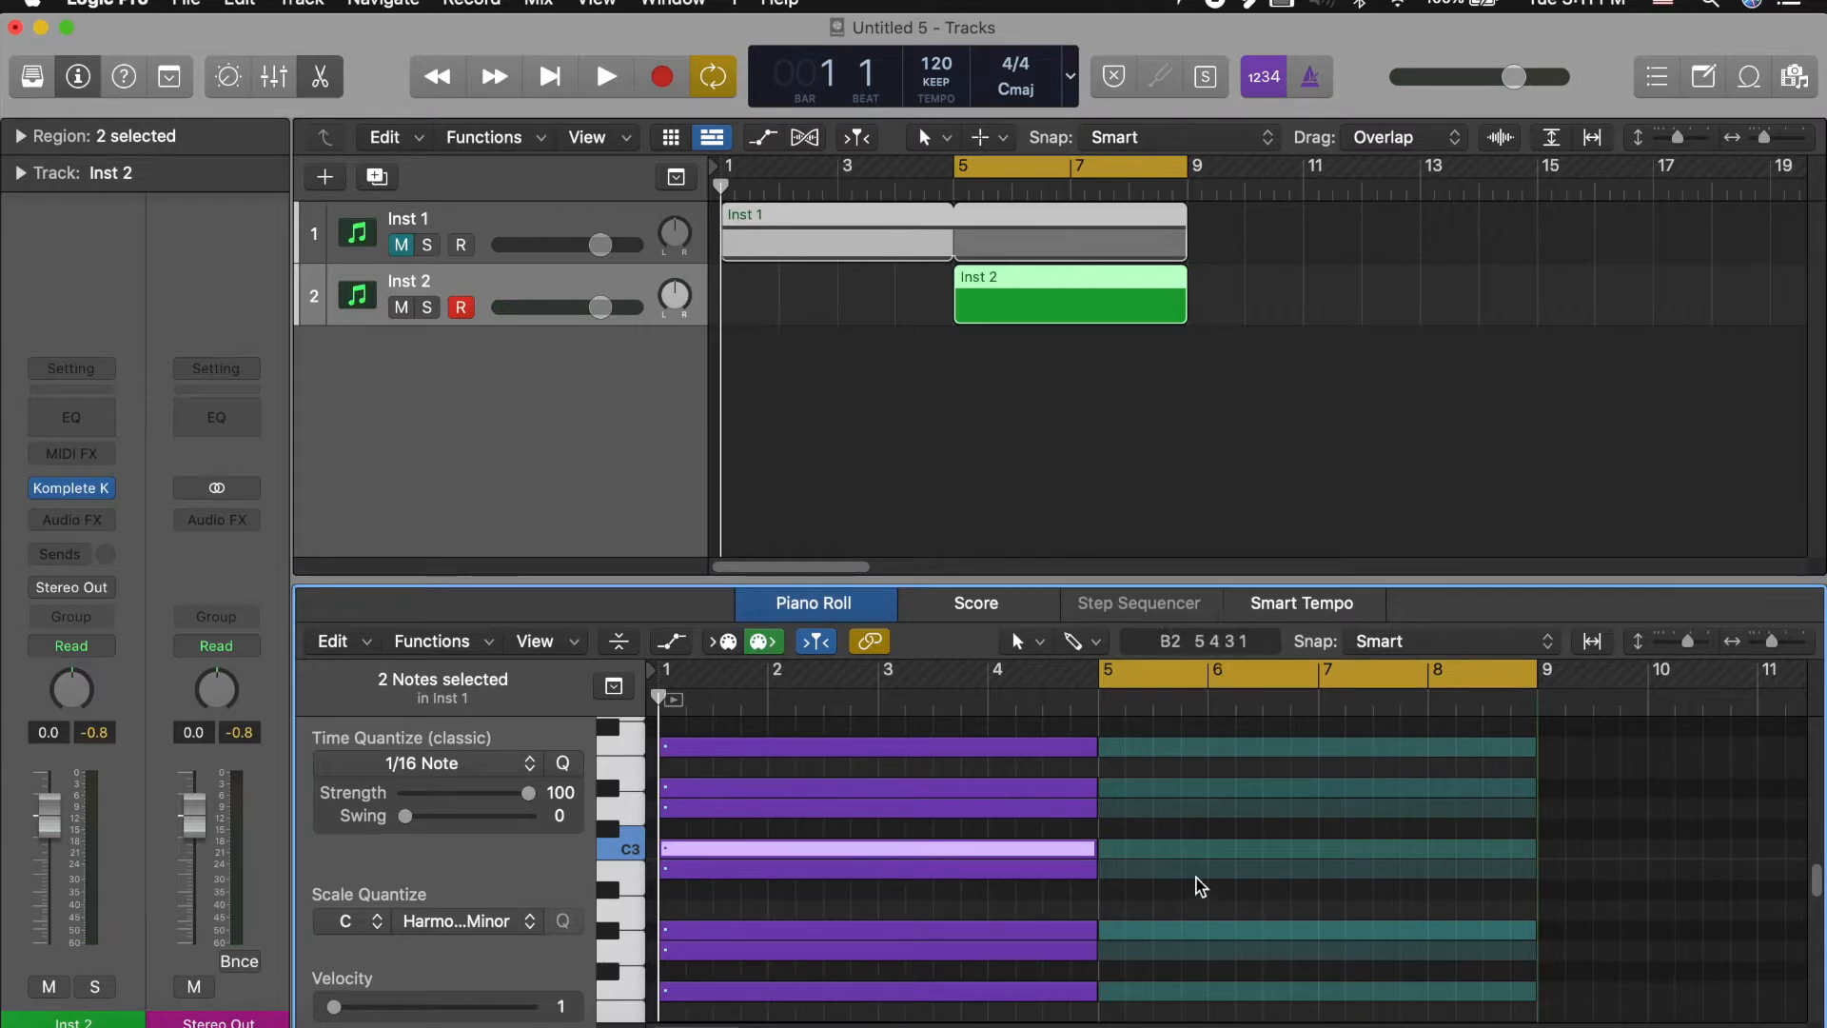
{"action": "left_click", "coordinate": [1121, 848]}
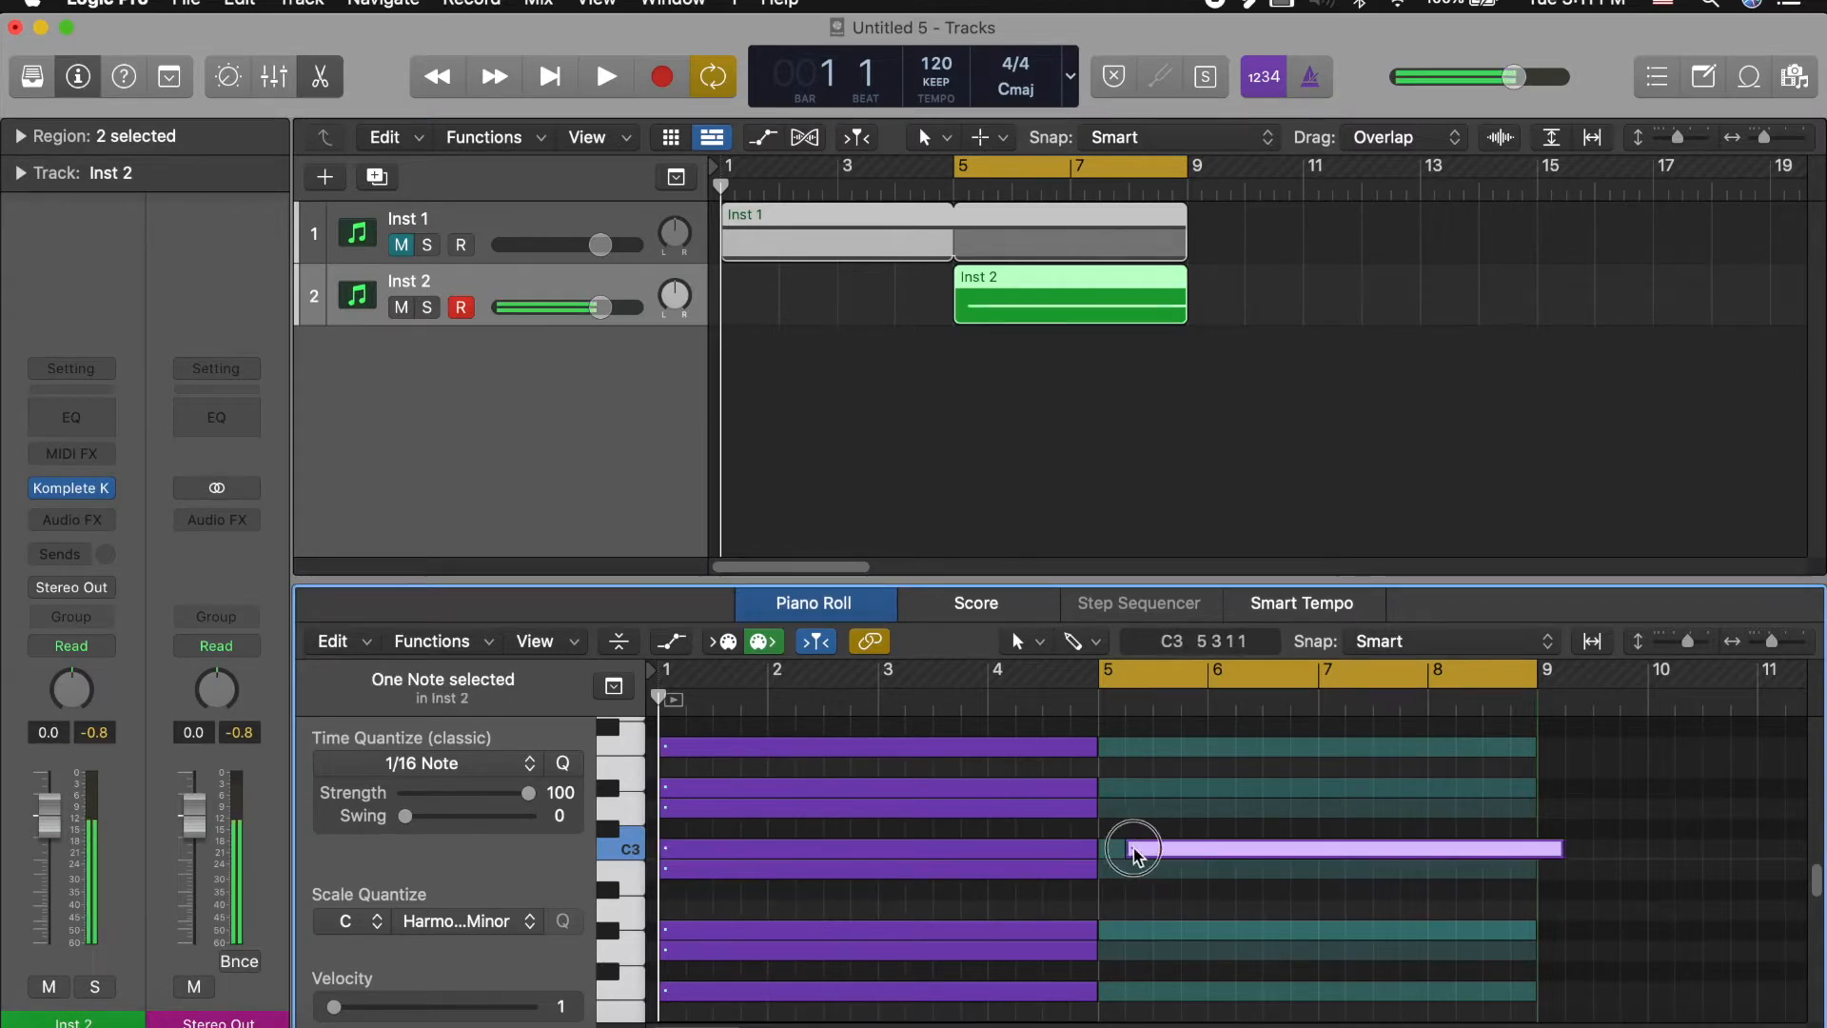
{"action": "left_click_drag", "start_coordinate": [1532, 848], "coordinate": [834, 920]}
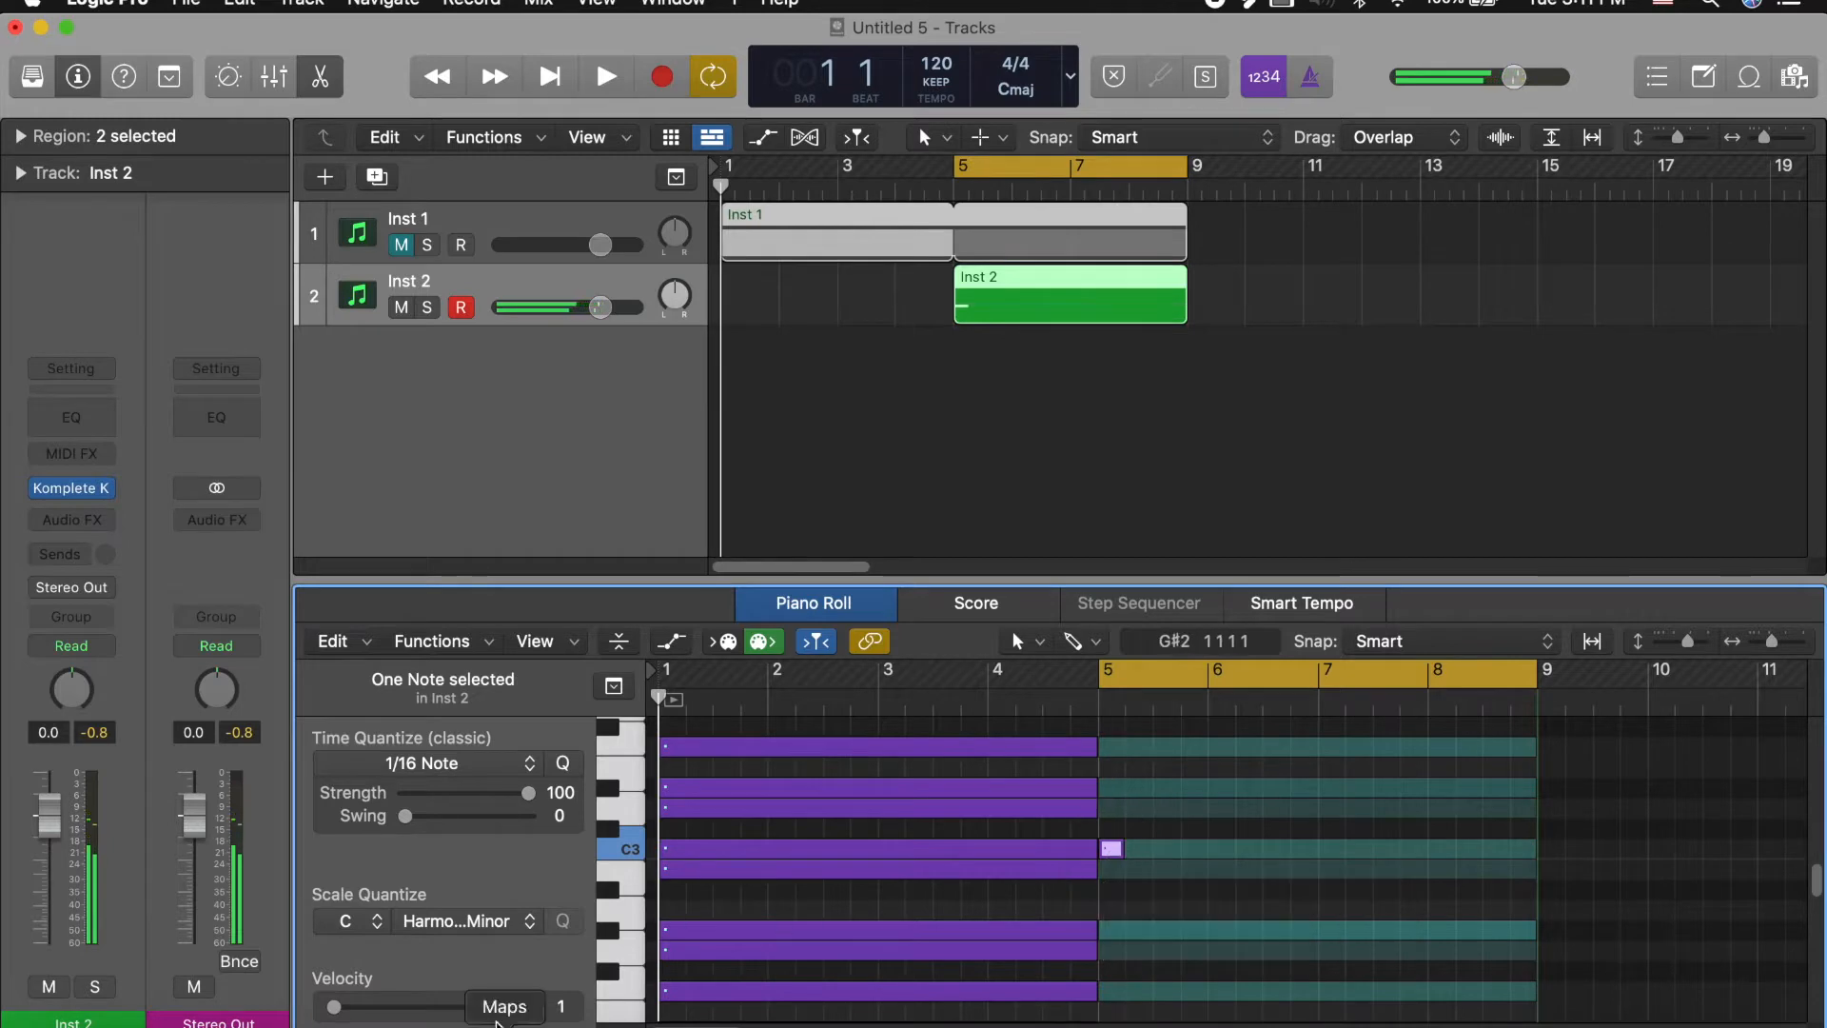
{"action": "key", "text": "space"}
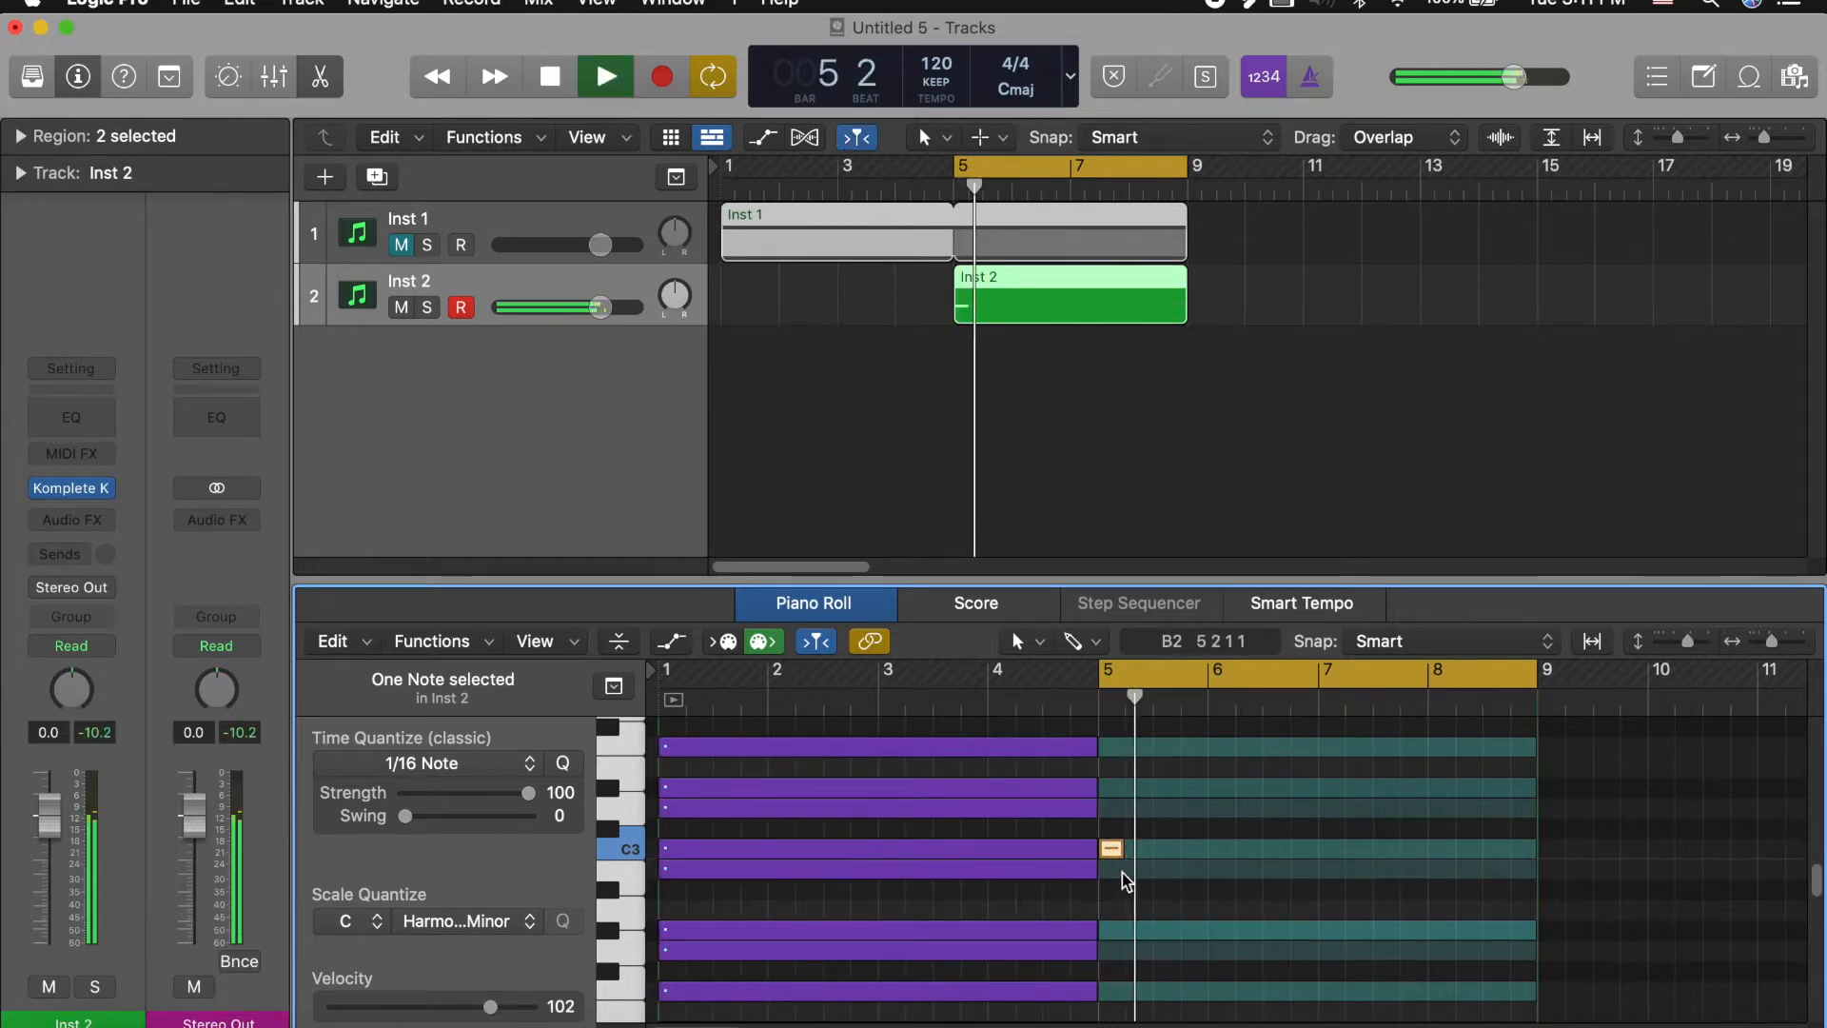
Step: Lengthen the C3 note to three beats and add D#3 on beat 3 of bar 5, B2 on beat 2 of bar 6 and G#2 at bar 7
{"action": "left_click_drag", "start_coordinate": [1118, 848], "coordinate": [1178, 847]}
{"action": "left_click", "coordinate": [1159, 788]}
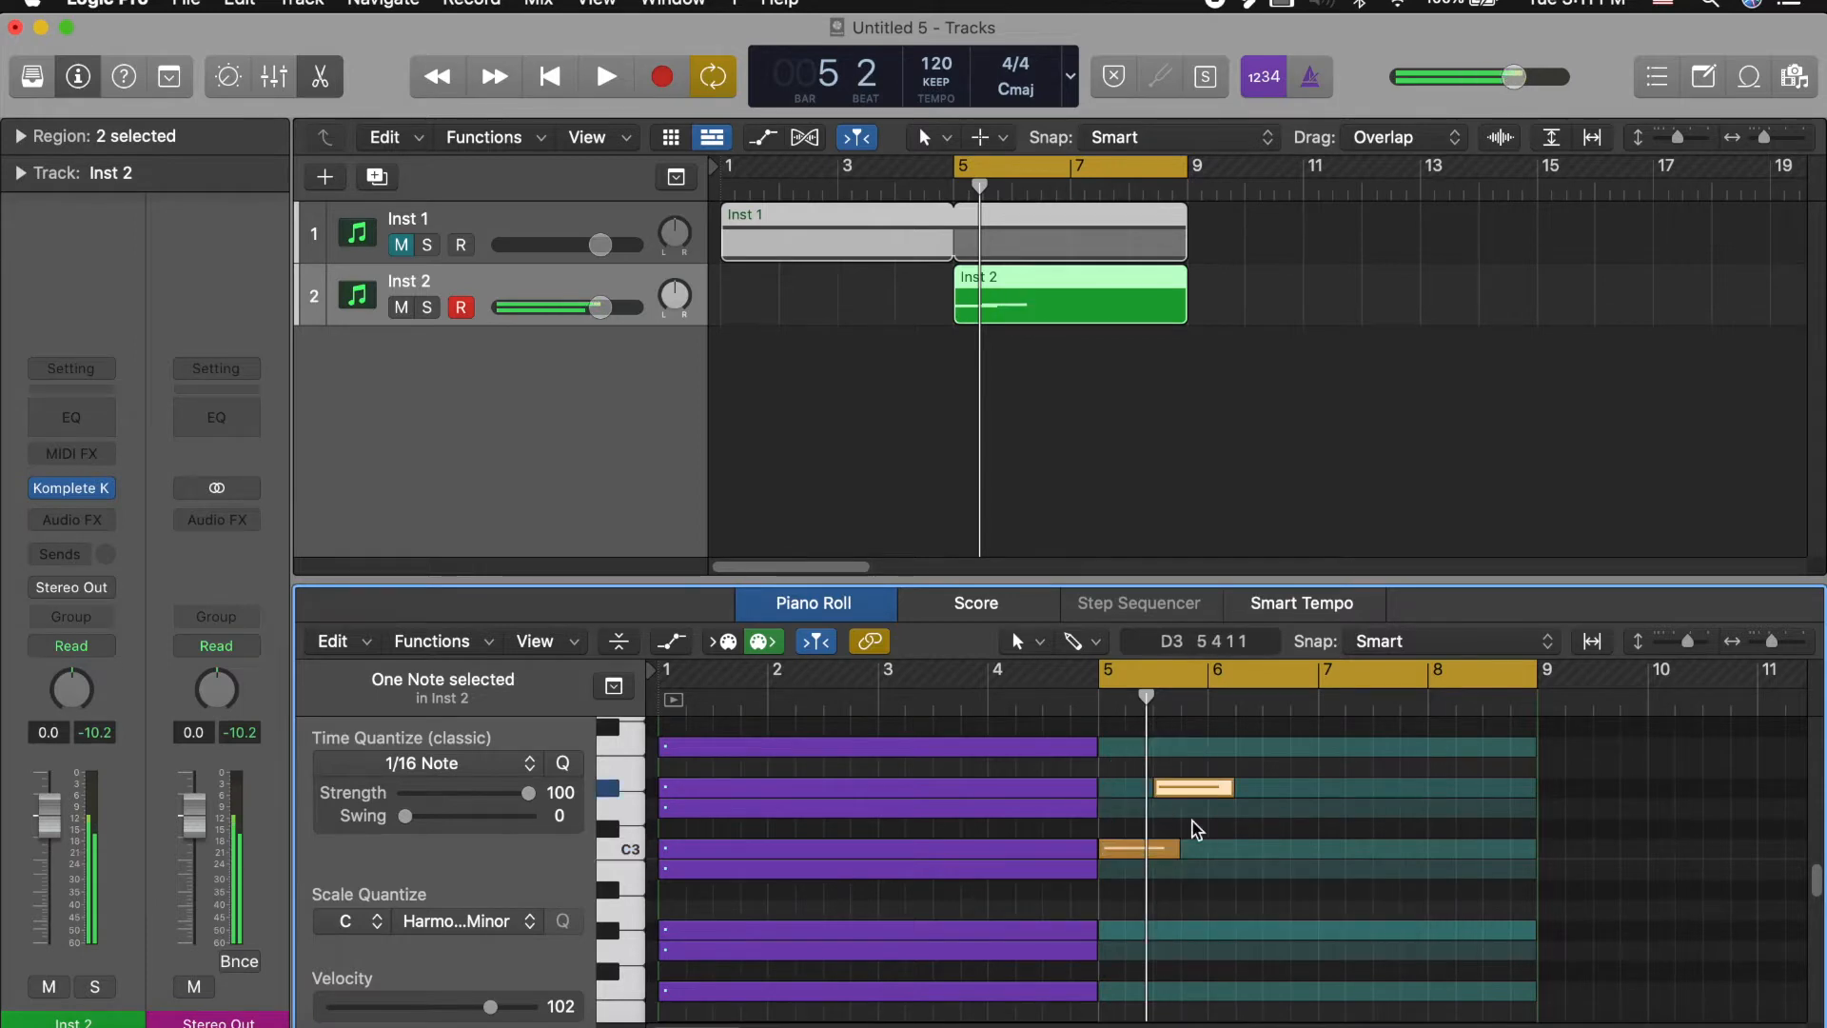
{"action": "key", "text": "space"}
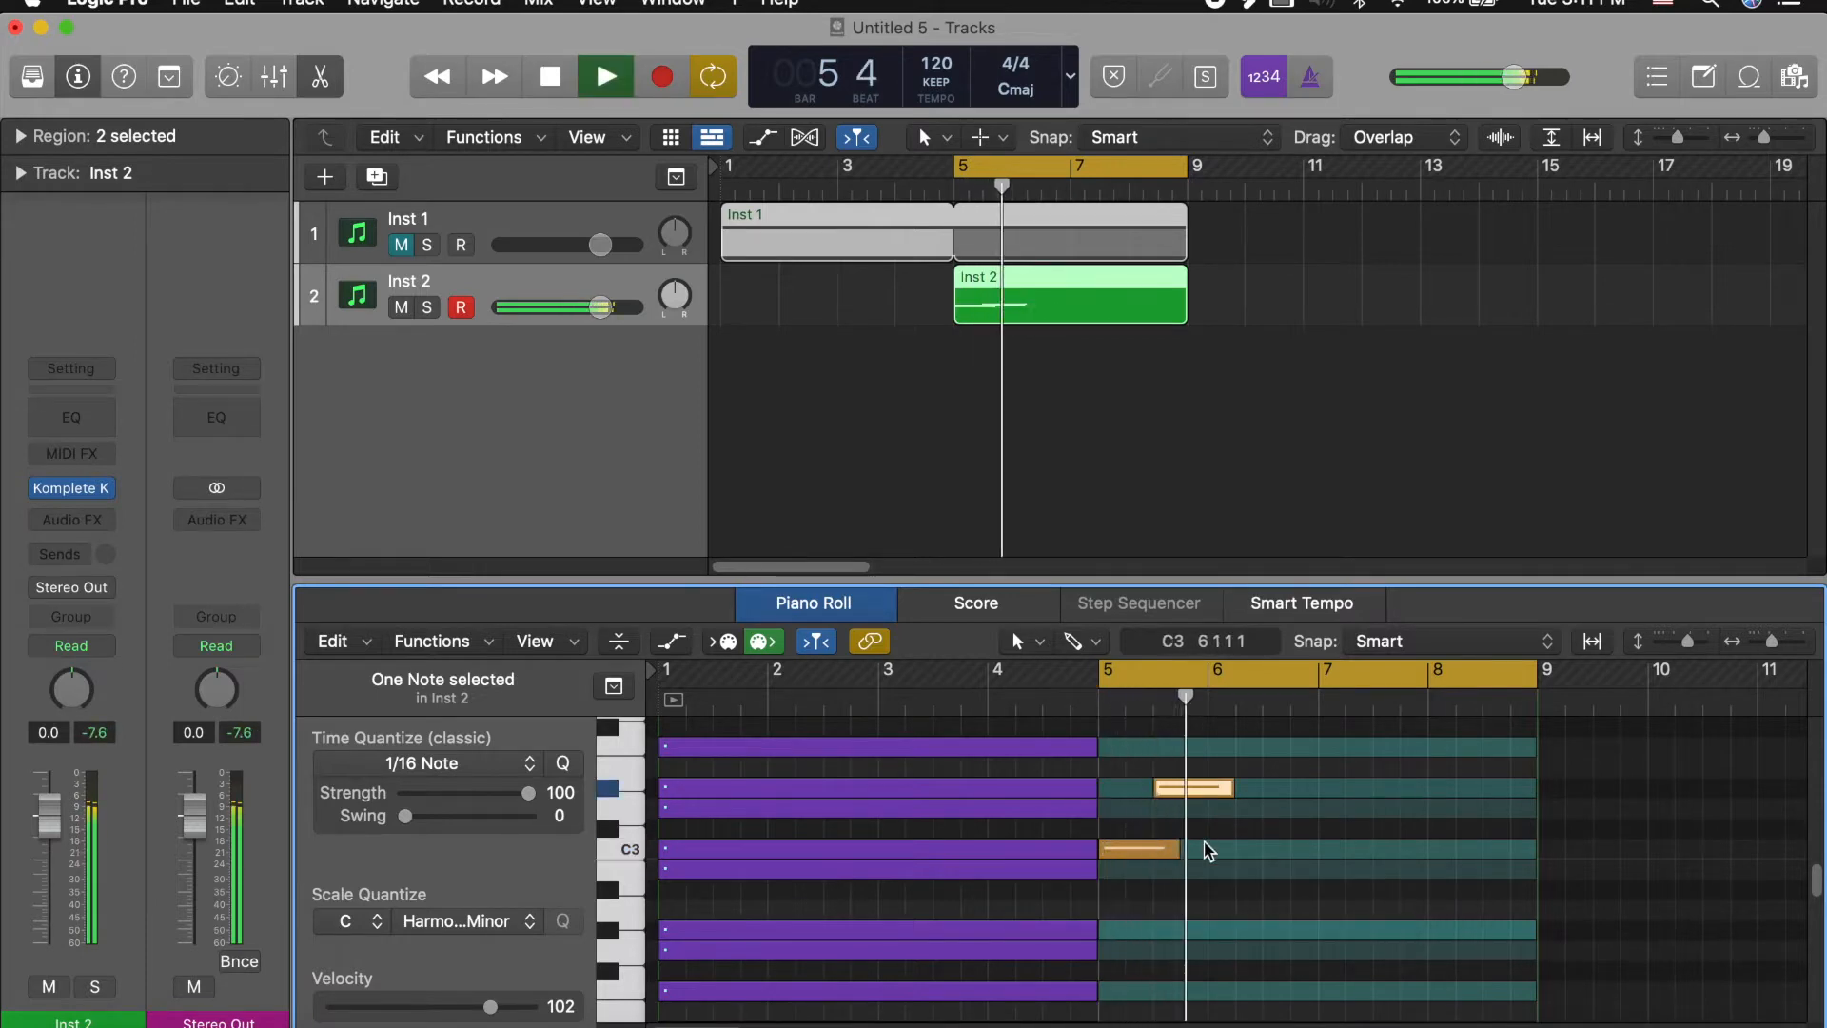
{"action": "left_click", "coordinate": [1237, 870]}
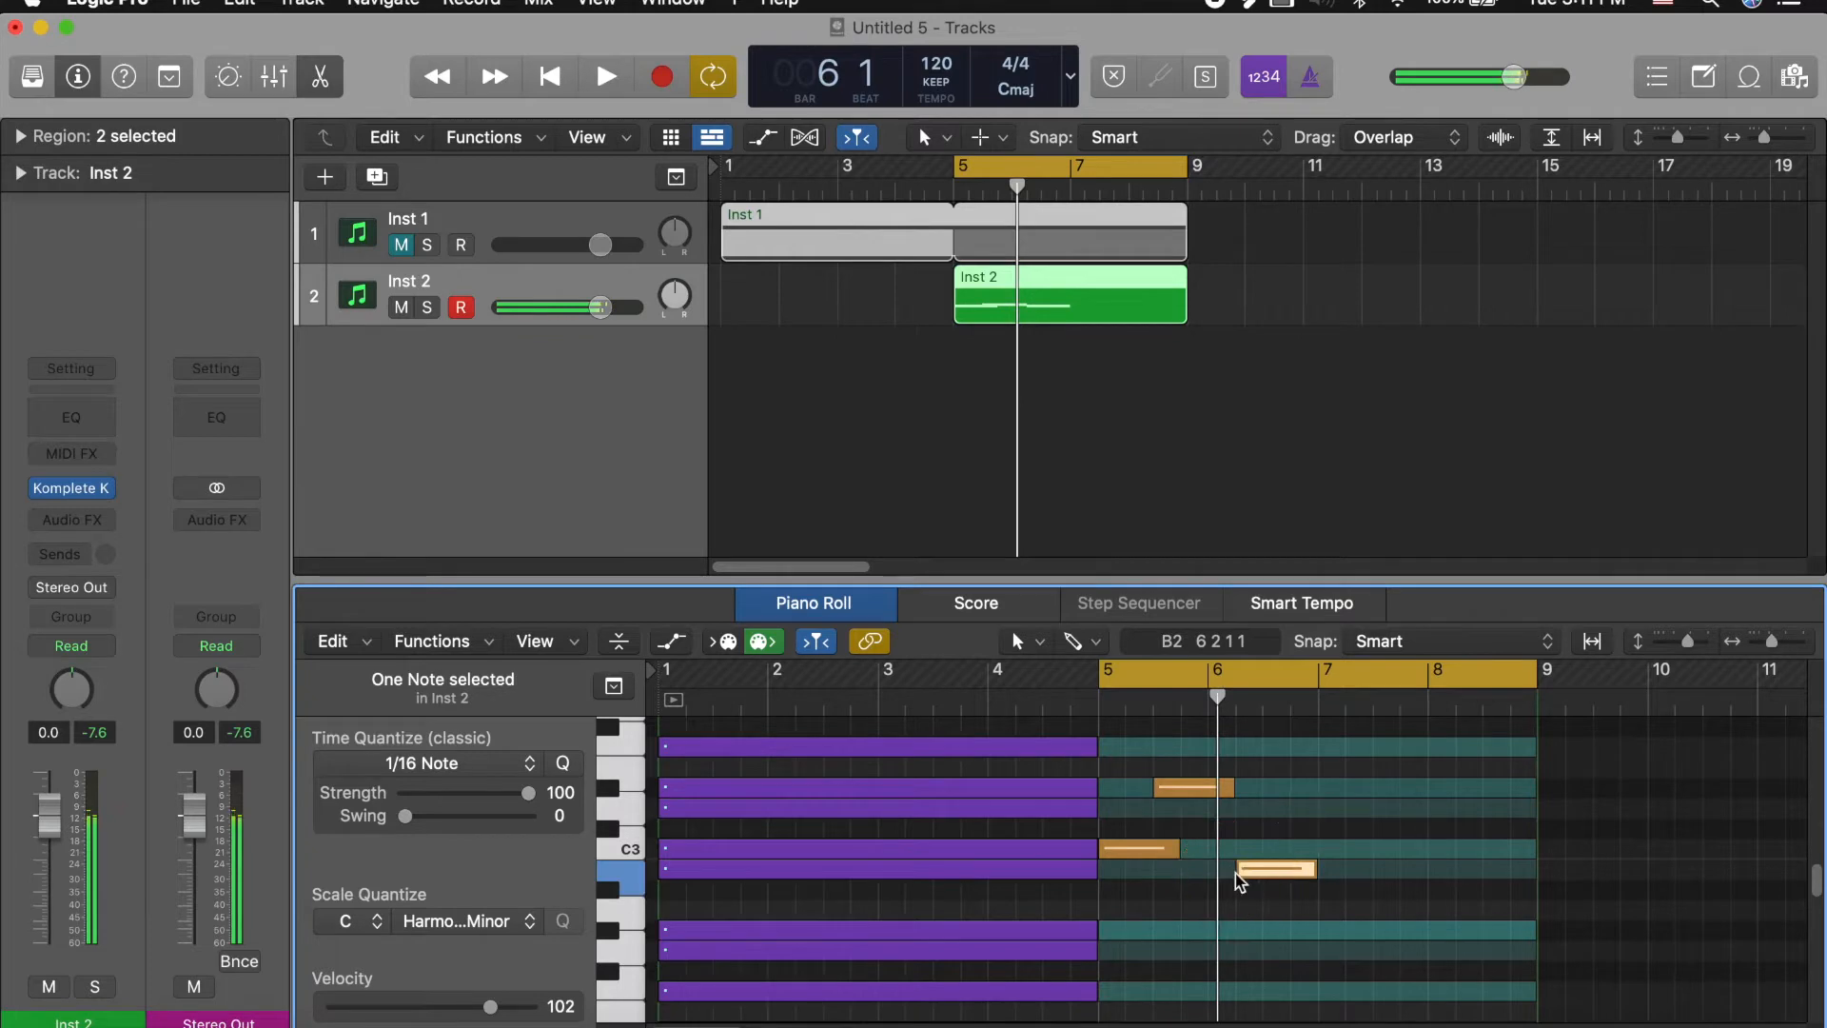
{"action": "left_click_drag", "start_coordinate": [1313, 950], "coordinate": [1349, 937]}
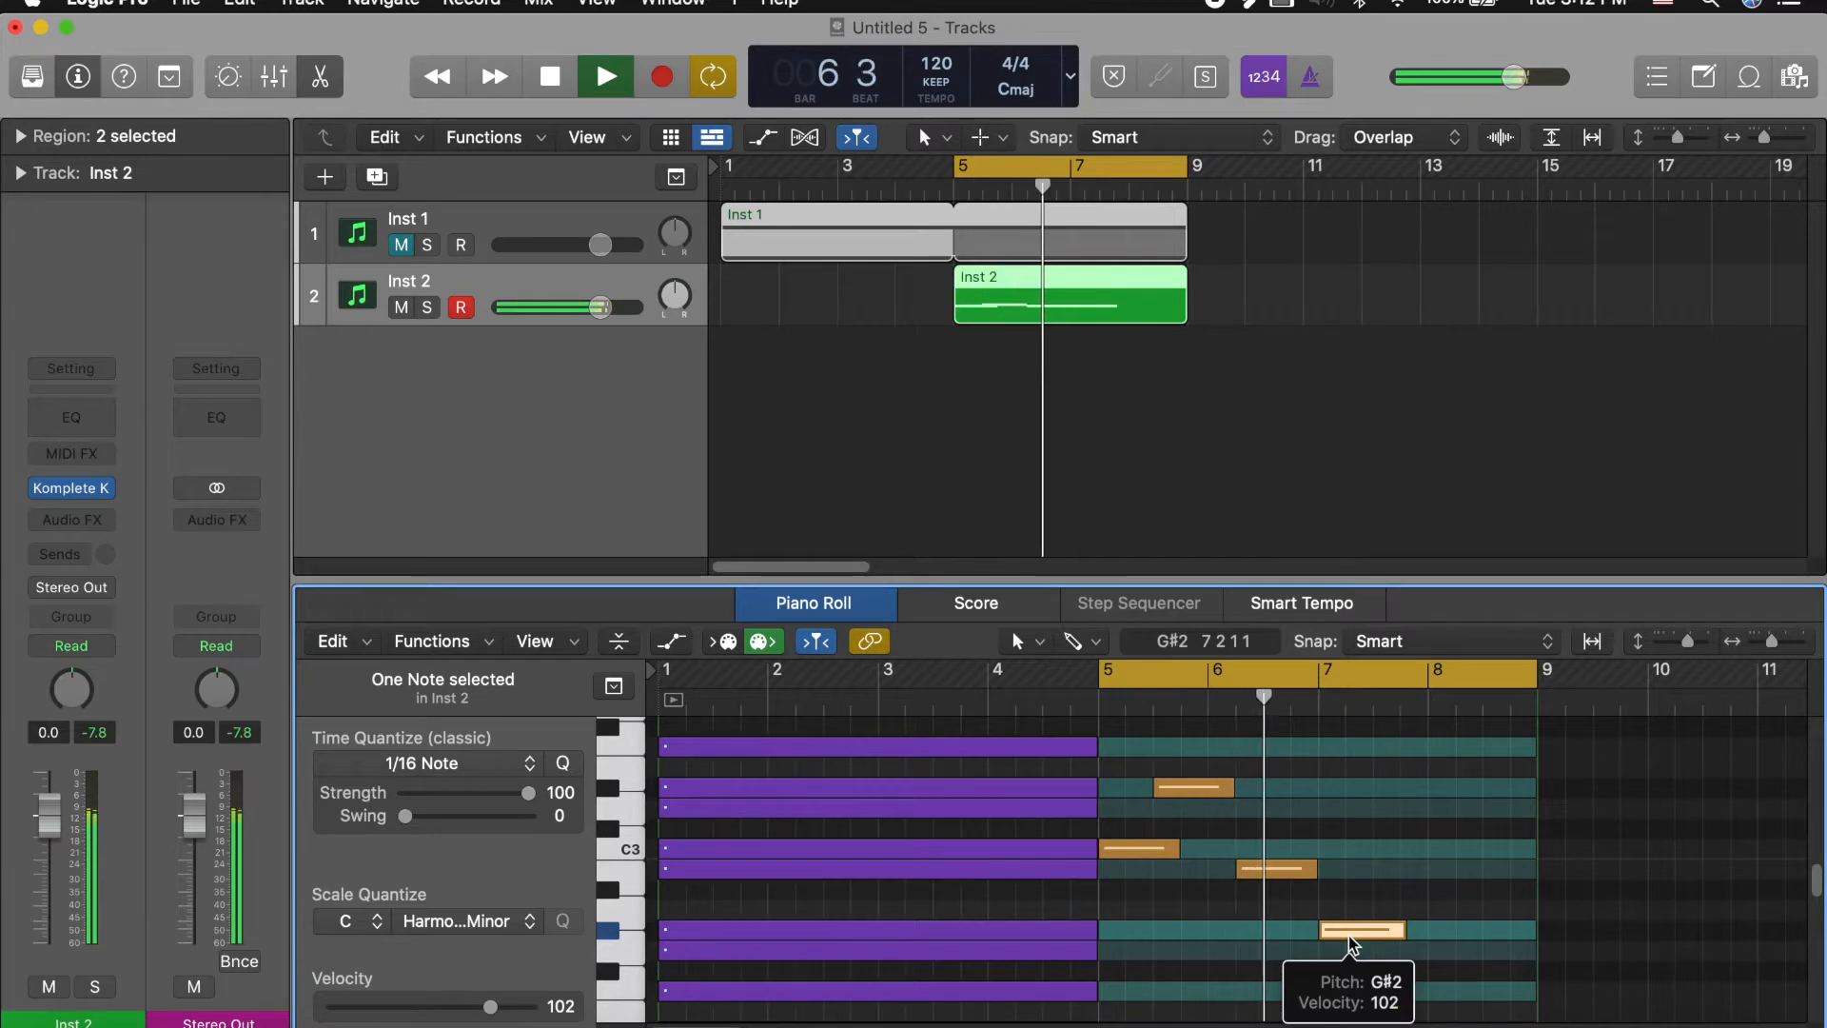
{"action": "key", "text": "space"}
Step: Shorten the C3, B2 and G#2 notes to two beats each, with G#2 starting on beat 4 of bar 6, and play the result
{"action": "left_click_drag", "start_coordinate": [1314, 869], "coordinate": [1289, 870]}
{"action": "mouse_move", "coordinate": [1358, 930]}
{"action": "left_mouse_down"}
{"action": "mouse_move", "coordinate": [1324, 934]}
{"action": "mouse_move", "coordinate": [1375, 934]}
{"action": "mouse_move", "coordinate": [1344, 929]}
{"action": "left_mouse_up"}
{"action": "left_click", "coordinate": [1354, 931]}
{"action": "left_click_drag", "start_coordinate": [1187, 848], "coordinate": [1153, 847]}
{"action": "key", "text": "space"}
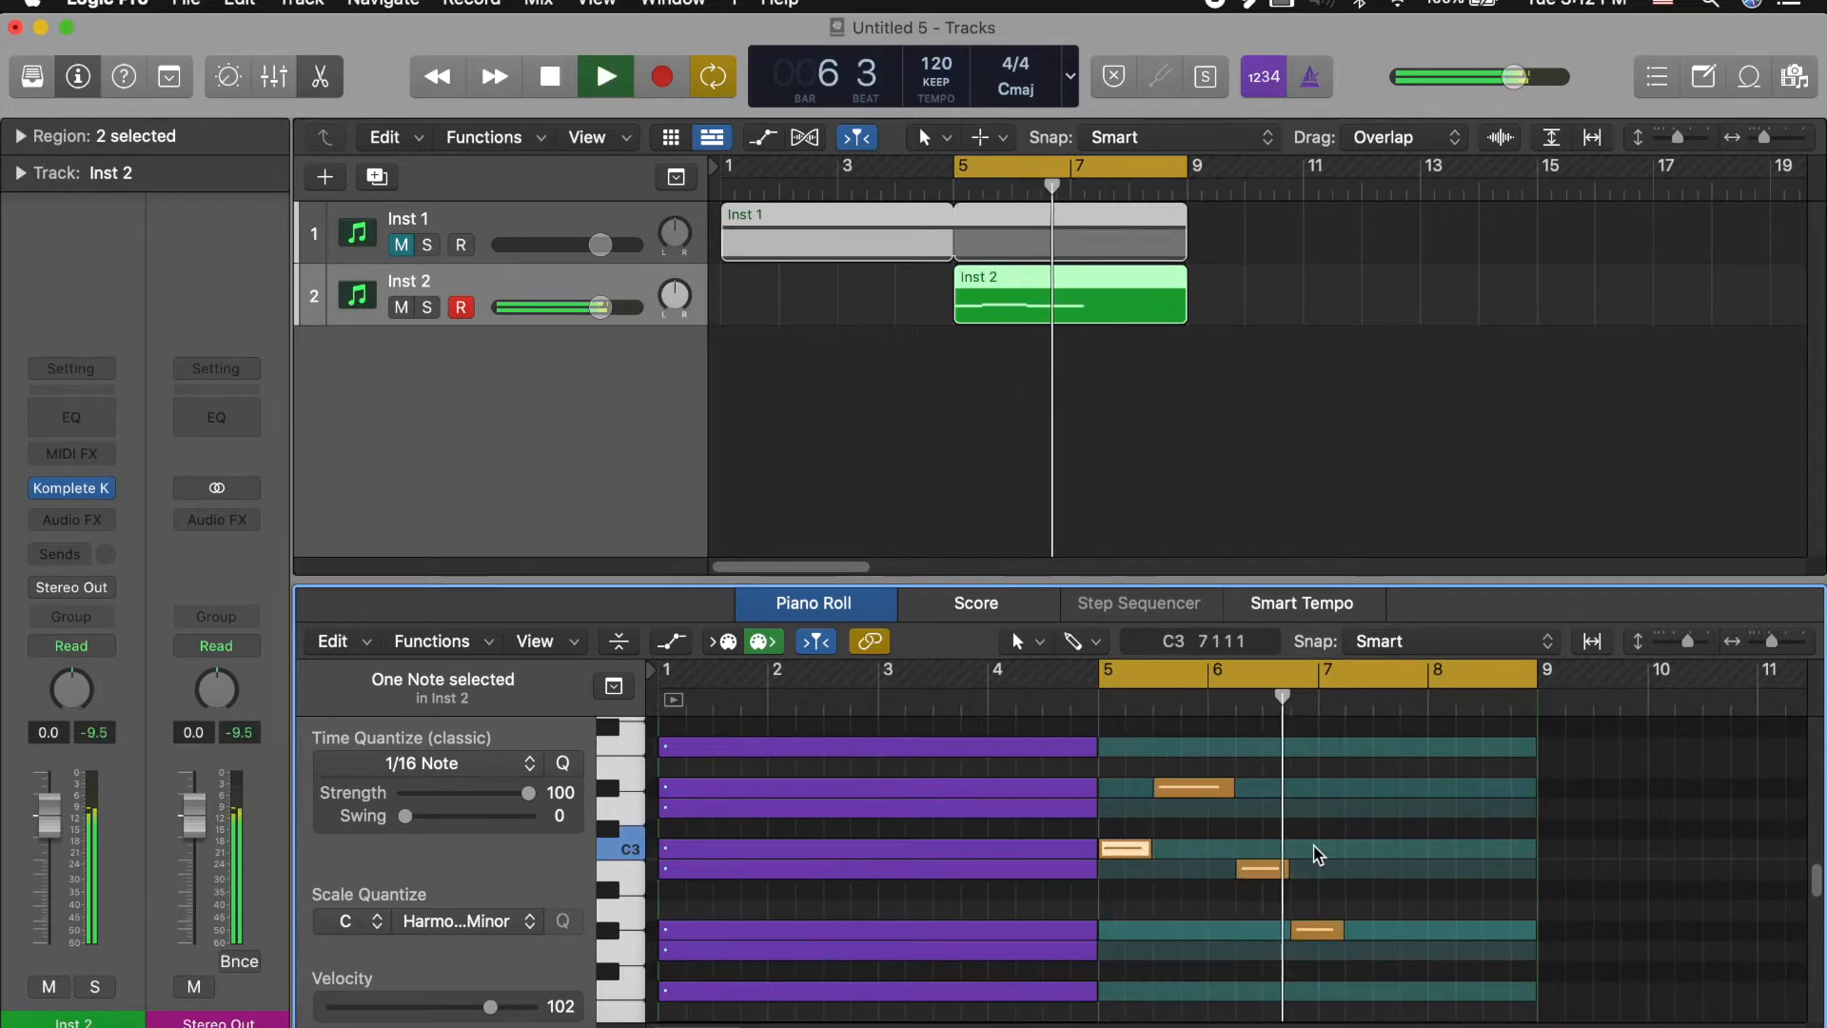
{"action": "key", "text": "space"}
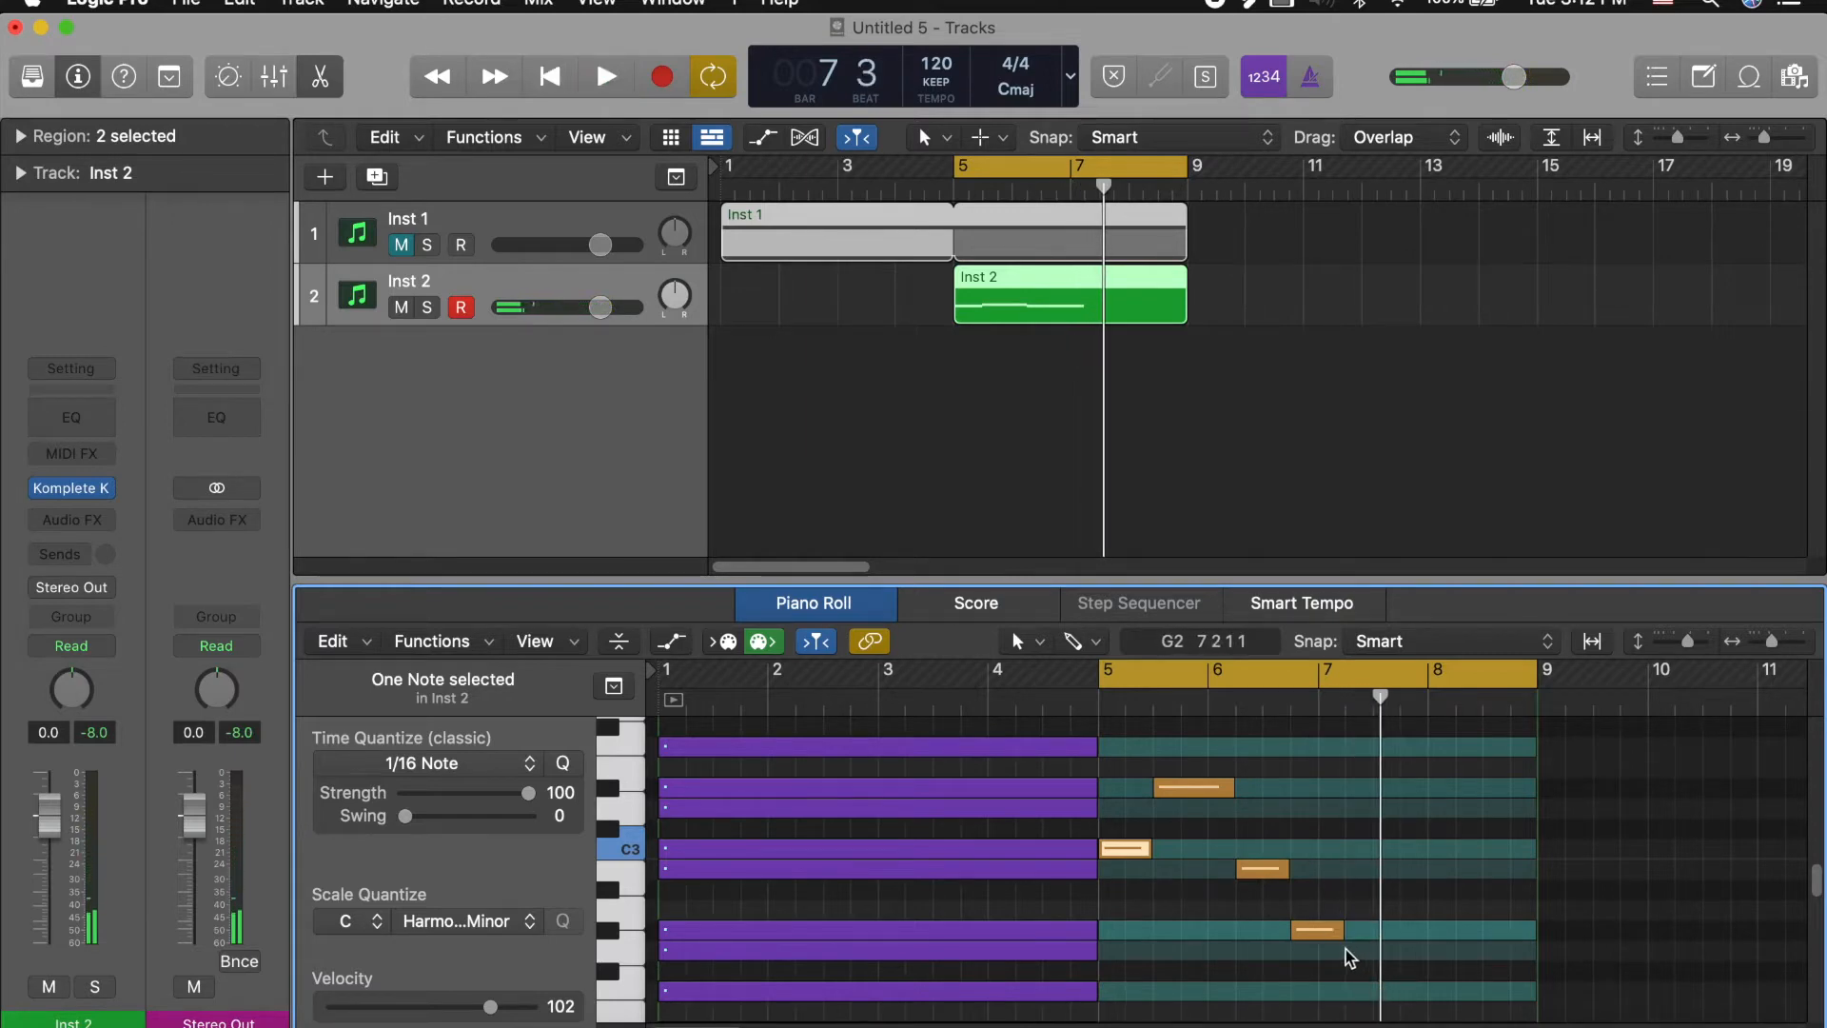
Step: Shorten the G#2 note to one beat and repeat the four-note melody from bar 7
{"action": "left_click_drag", "start_coordinate": [1341, 932], "coordinate": [1314, 934]}
{"action": "key", "text": "super+a"}
{"action": "key", "text": "super+r"}
{"action": "key", "text": "space"}
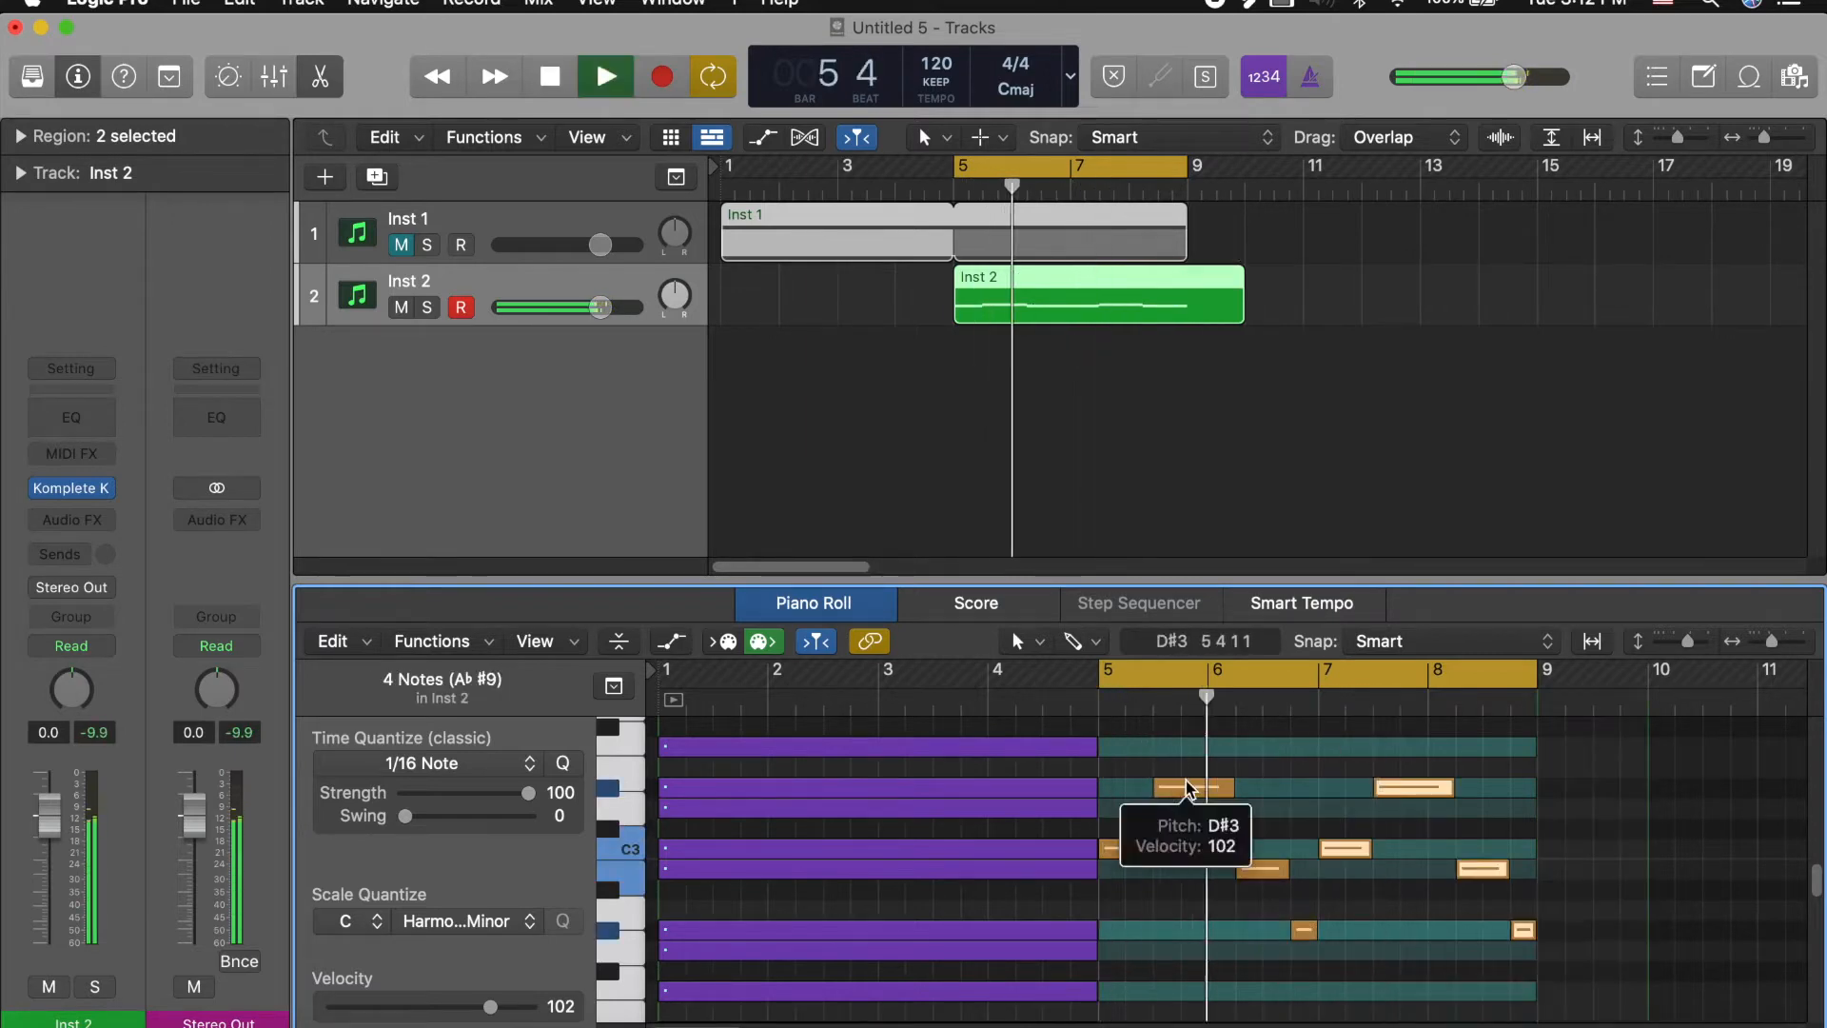
Step: Set the project tempo to 106 and trim the Inst 2 region to end at bar 9
{"action": "left_click_drag", "start_coordinate": [936, 65], "coordinate": [957, 144]}
{"action": "left_click_drag", "start_coordinate": [1241, 312], "coordinate": [1186, 312]}
{"action": "left_click", "coordinate": [1069, 214], "text": "shift"}
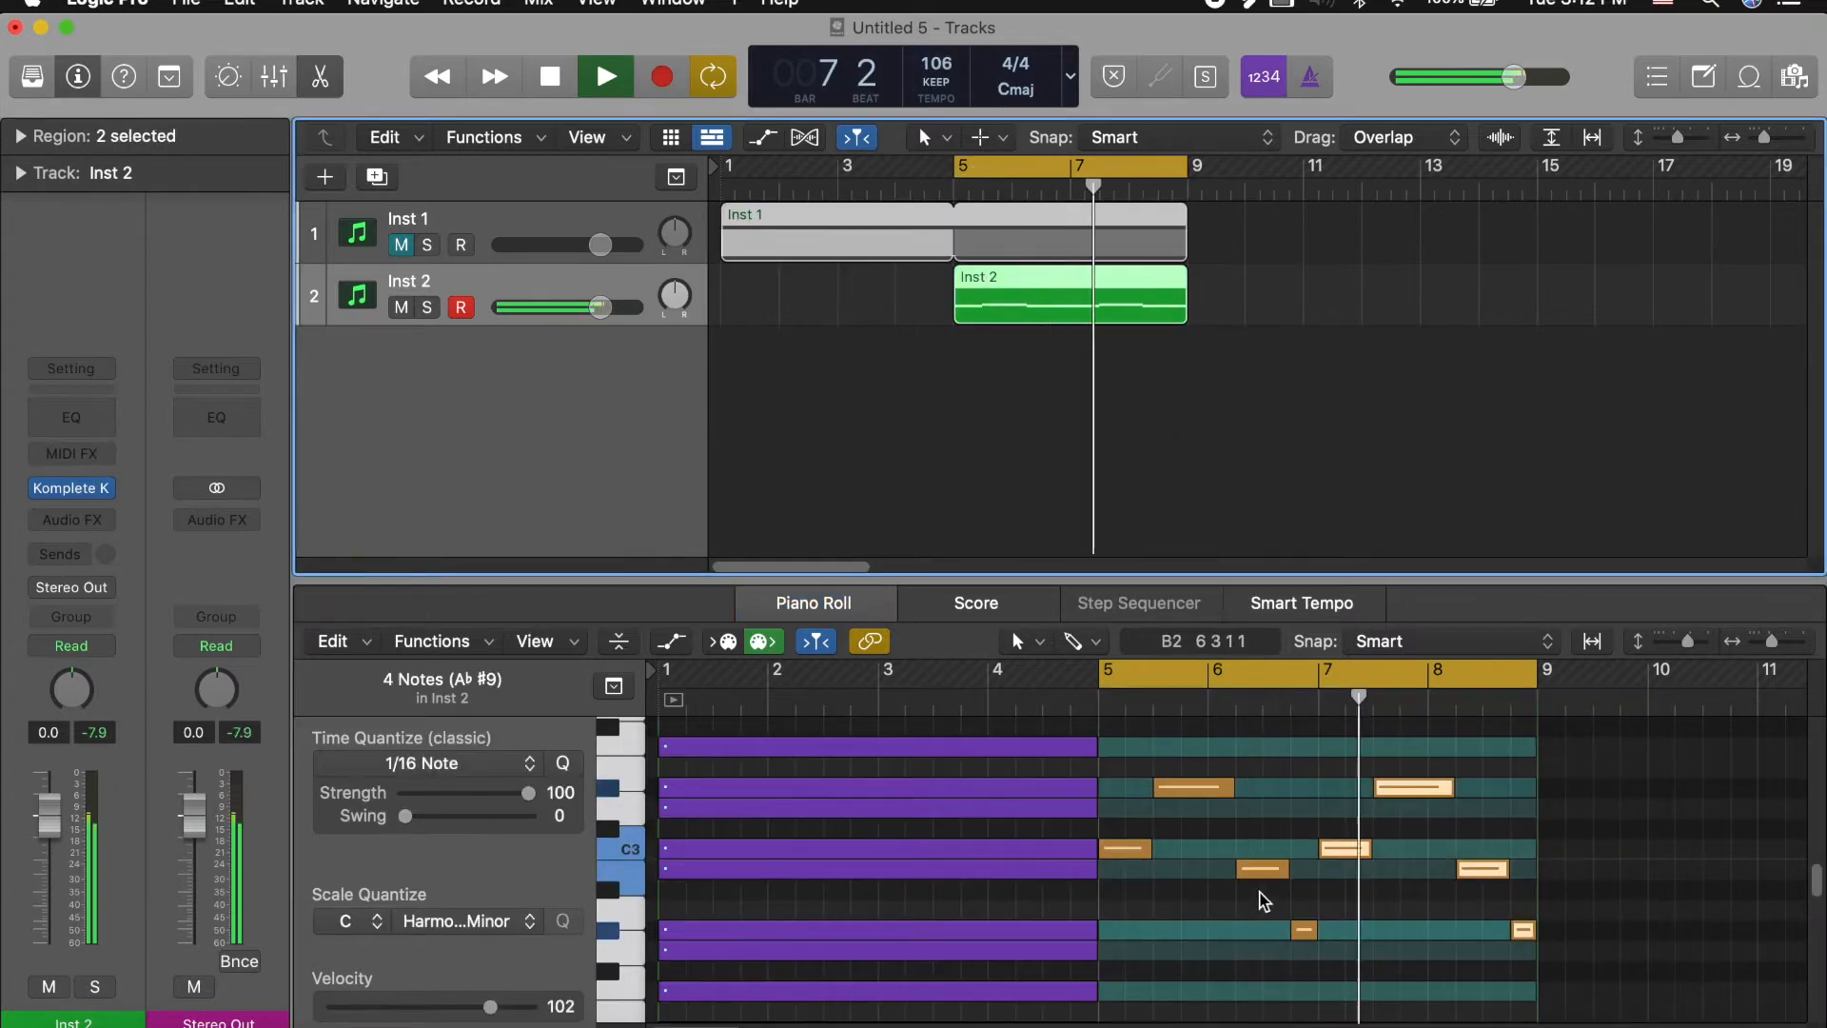
Step: Shorten both B2 notes to one beat and extend both G#2 notes to start one beat earlier, on beat 3 of bars 6 and 8
{"action": "key", "text": "space"}
{"action": "left_click_drag", "start_coordinate": [1287, 869], "coordinate": [1260, 869]}
{"action": "left_click_drag", "start_coordinate": [1293, 933], "coordinate": [1258, 944]}
{"action": "left_click_drag", "start_coordinate": [1508, 869], "coordinate": [1481, 869]}
{"action": "left_click_drag", "start_coordinate": [1513, 934], "coordinate": [1484, 939]}
{"action": "key", "text": "space"}
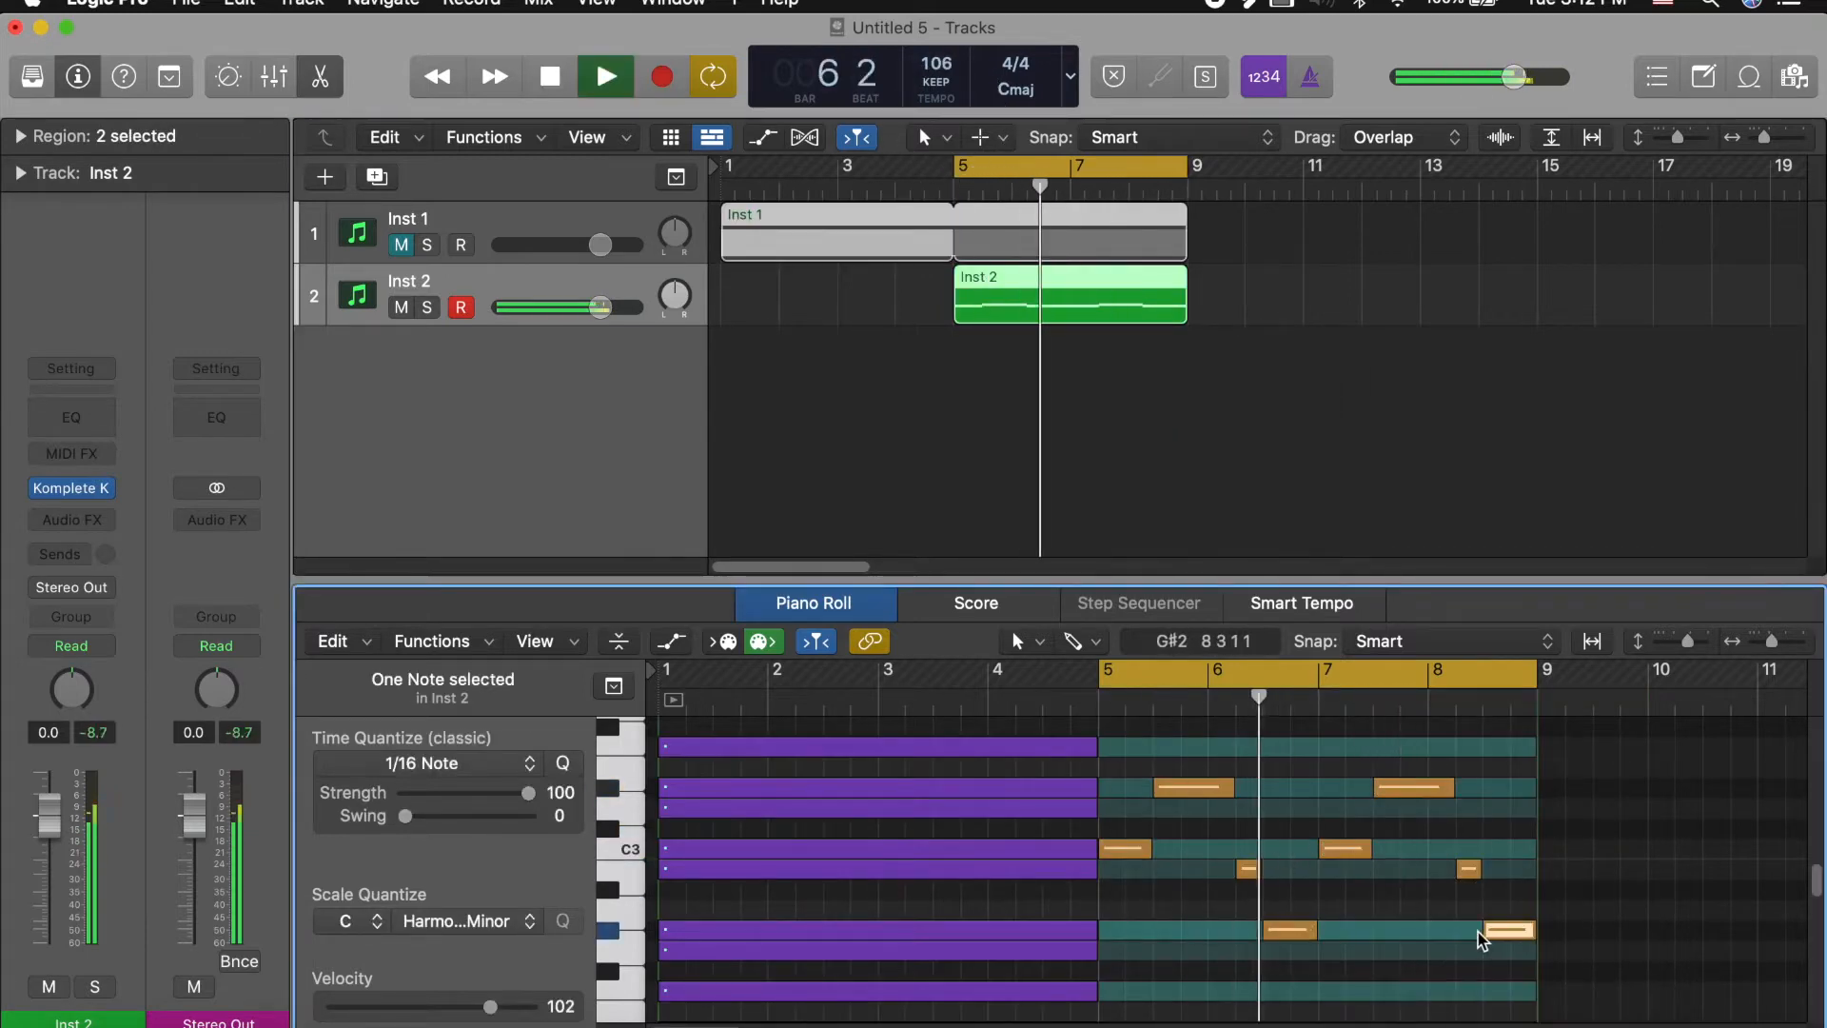
Step: Shorten both D#3 notes to two beats and extend both B2 notes to start at bars 6 and 8, and play the result
{"action": "key", "text": "space"}
{"action": "left_click_drag", "start_coordinate": [1232, 789], "coordinate": [1205, 789]}
{"action": "left_click_drag", "start_coordinate": [1239, 869], "coordinate": [1211, 870]}
{"action": "left_click_drag", "start_coordinate": [1452, 789], "coordinate": [1426, 789]}
{"action": "left_click_drag", "start_coordinate": [1459, 869], "coordinate": [1432, 869]}
{"action": "key", "text": "space"}
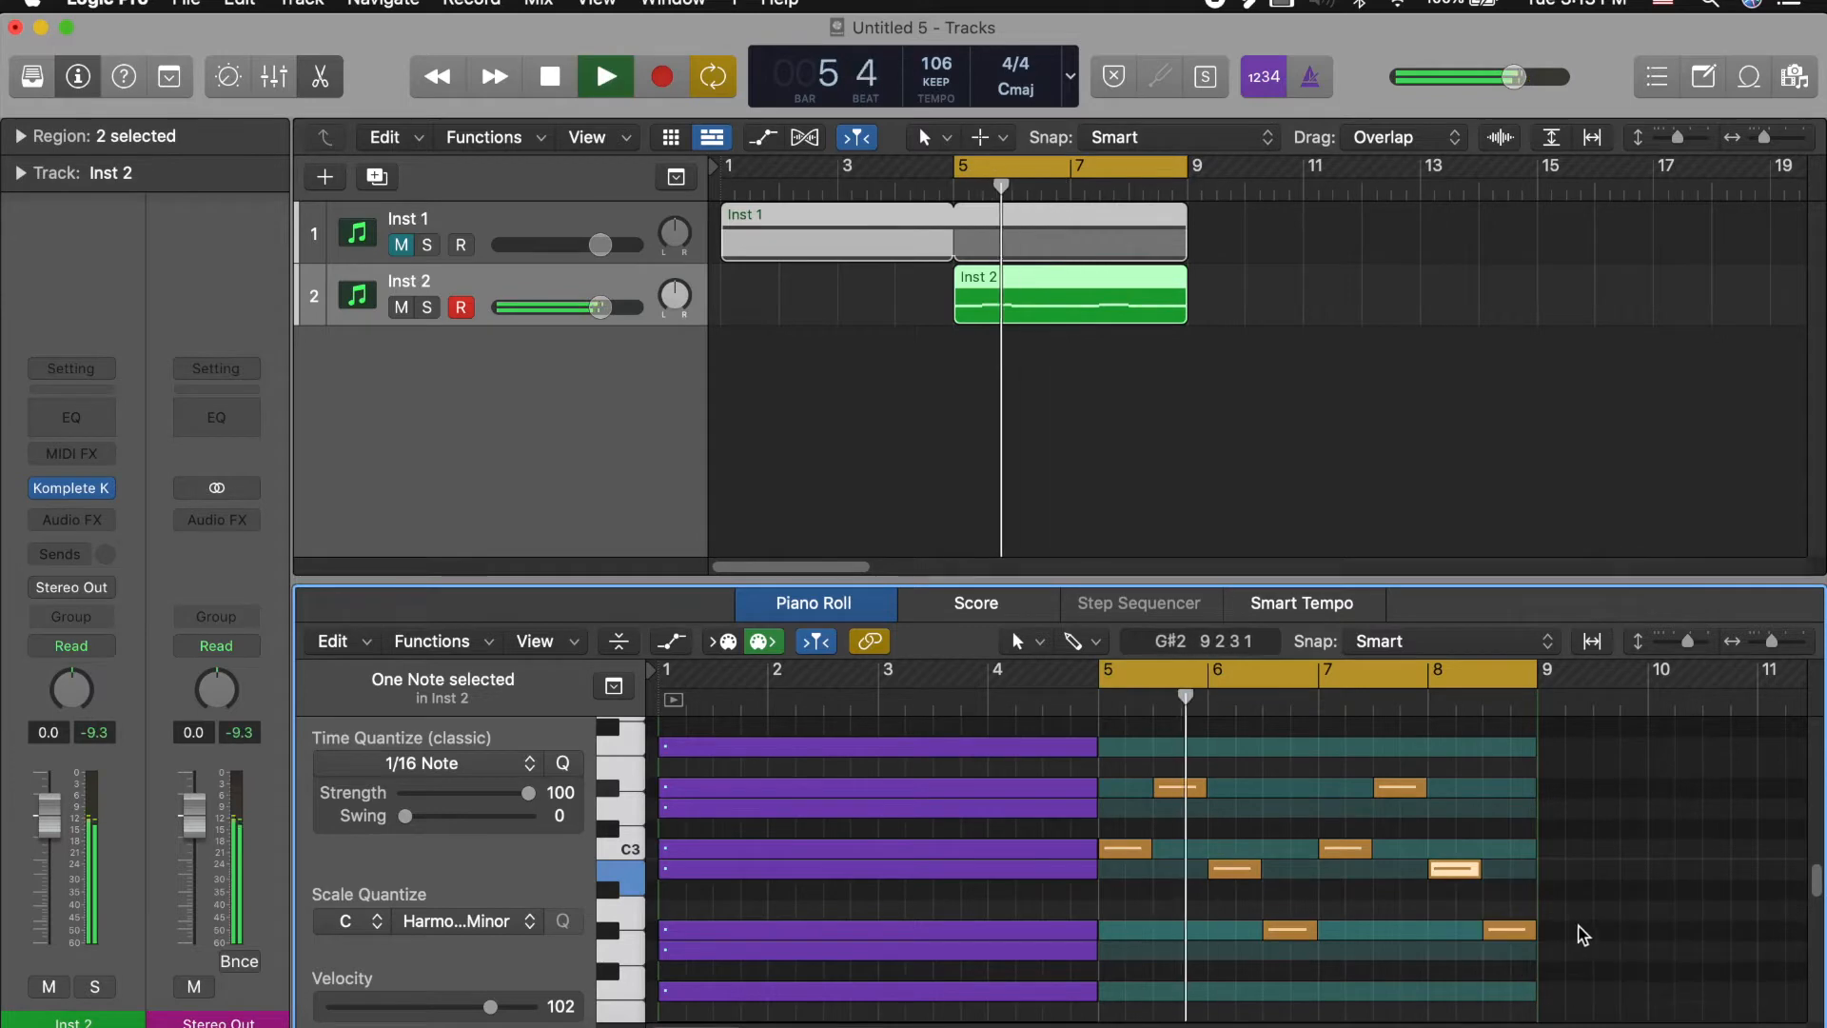
Step: Add a Channel EQ to Inst 2 with the low cut at 160 Hz and the high cut enabled at just under 2 kHz
{"action": "left_click", "coordinate": [71, 518]}
{"action": "left_click", "coordinate": [66, 561]}
{"action": "left_click_drag", "start_coordinate": [604, 746], "coordinate": [915, 746]}
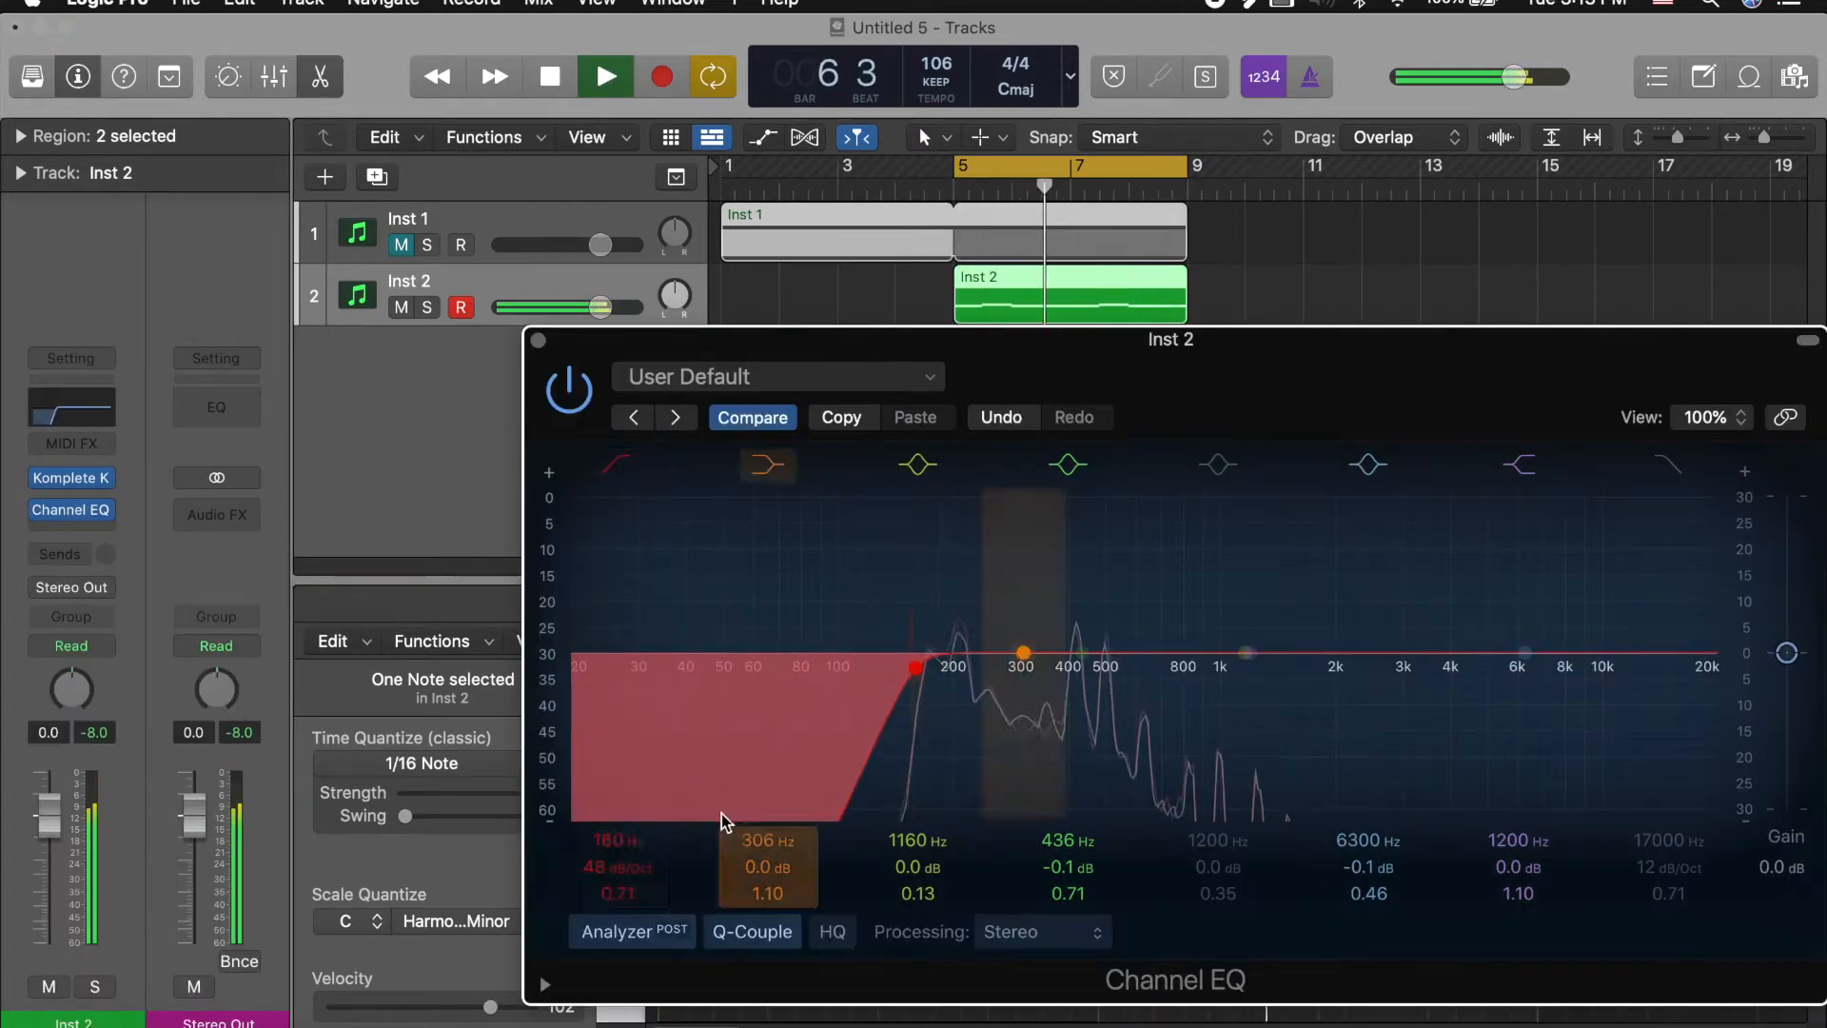
{"action": "left_click", "coordinate": [1666, 463]}
{"action": "left_click_drag", "start_coordinate": [1671, 701], "coordinate": [1313, 712]}
{"action": "left_click", "coordinate": [538, 340]}
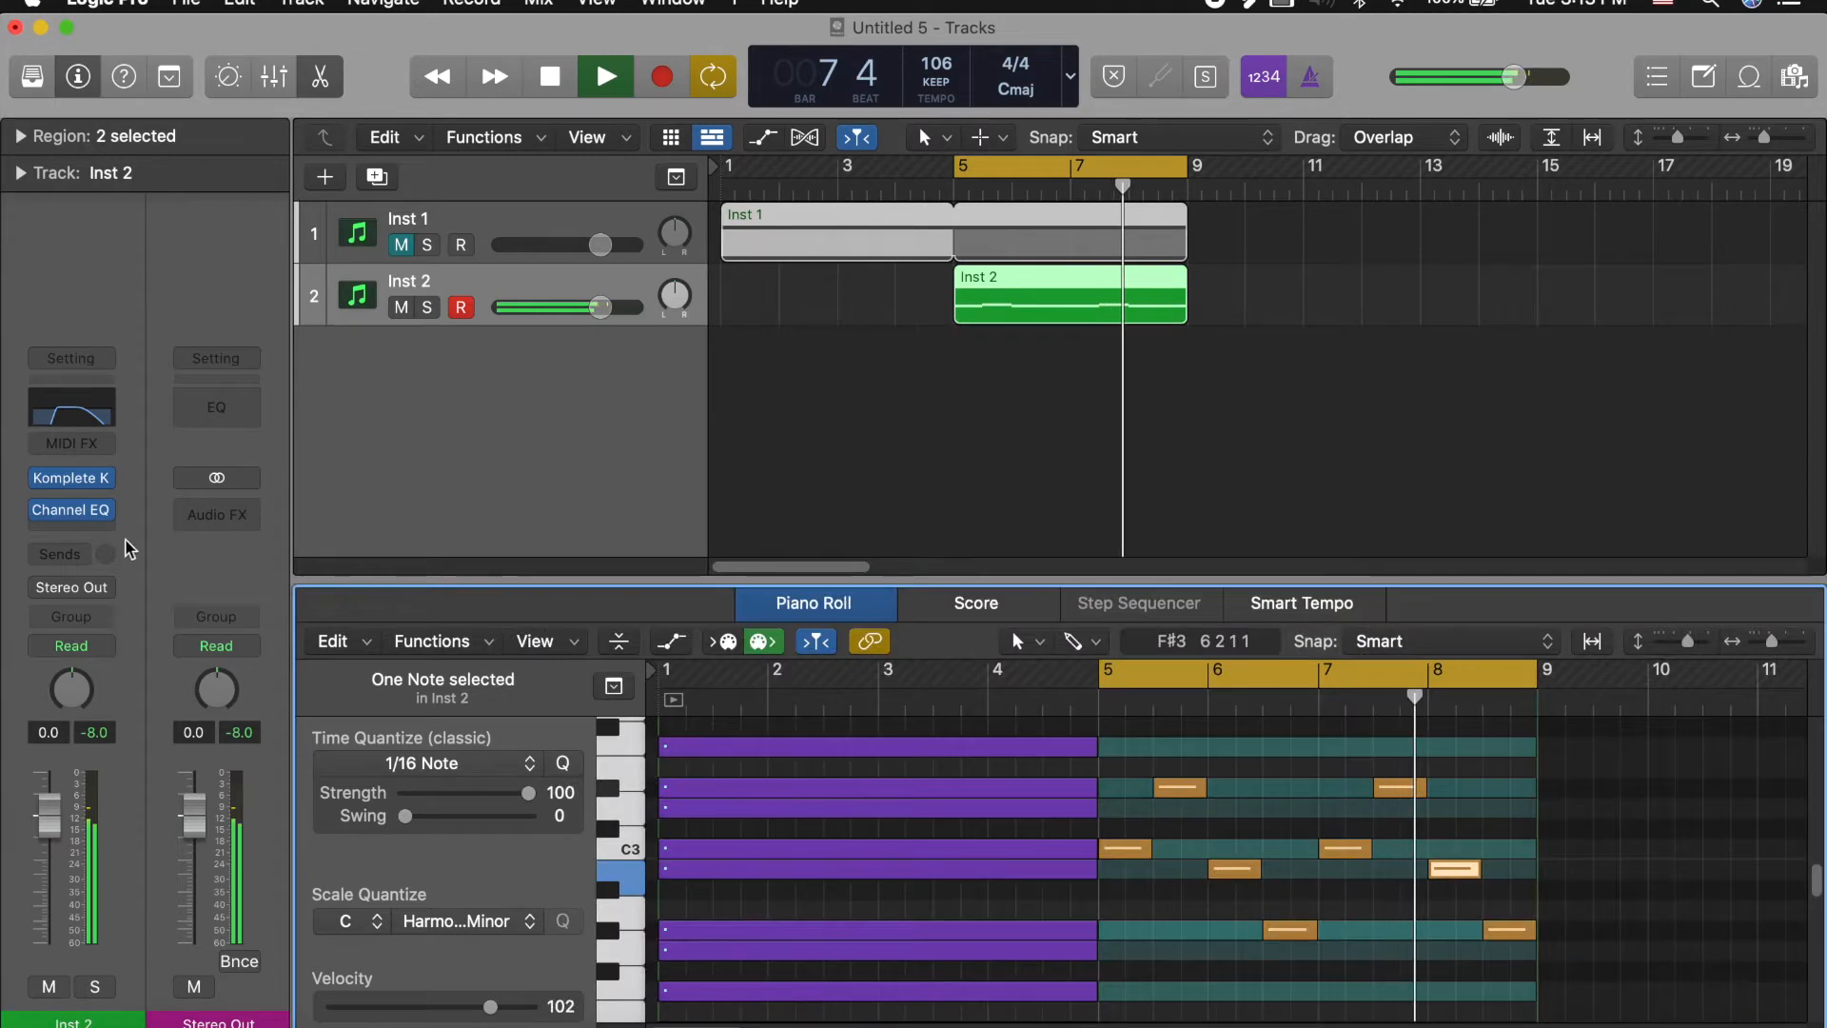
Step: Insert Infected Mushroom's Wider after the Channel EQ on Inst 2 and set its width to about 63%
{"action": "left_click", "coordinate": [99, 533]}
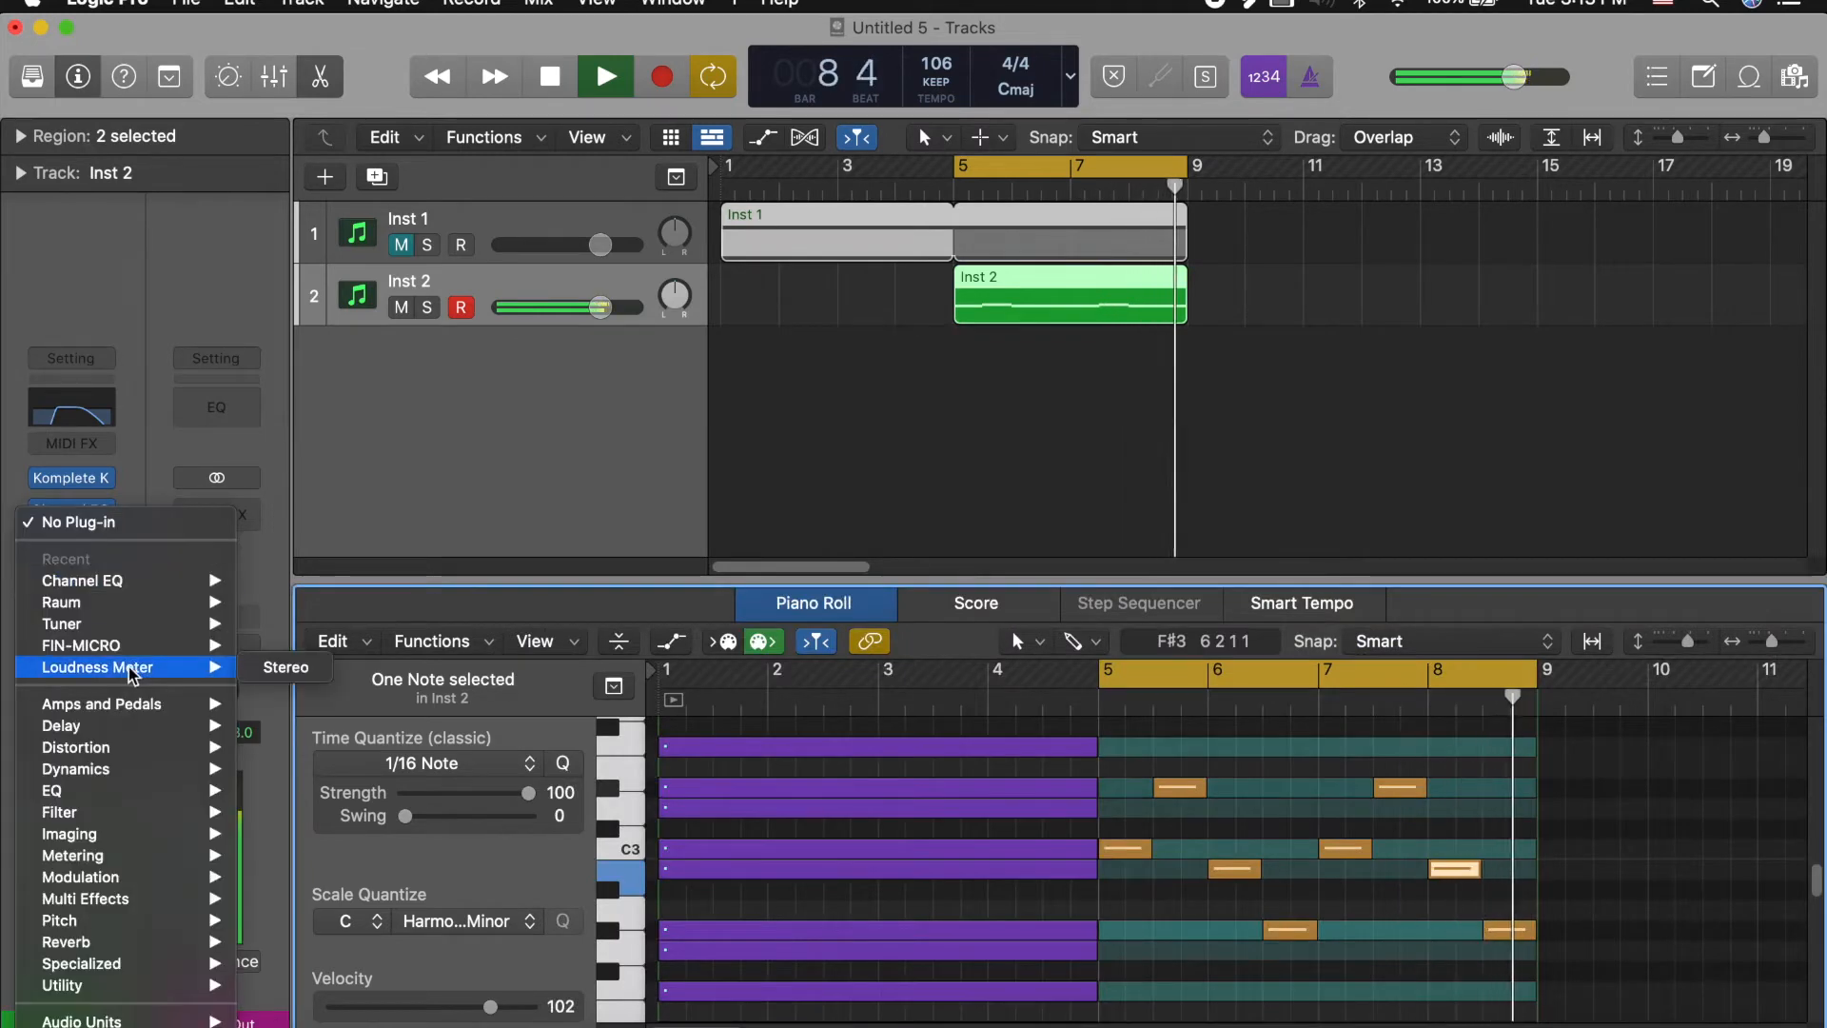
{"action": "mouse_move", "coordinate": [122, 645]}
{"action": "mouse_move", "coordinate": [124, 1020]}
{"action": "mouse_move", "coordinate": [305, 985]}
{"action": "mouse_move", "coordinate": [320, 916]}
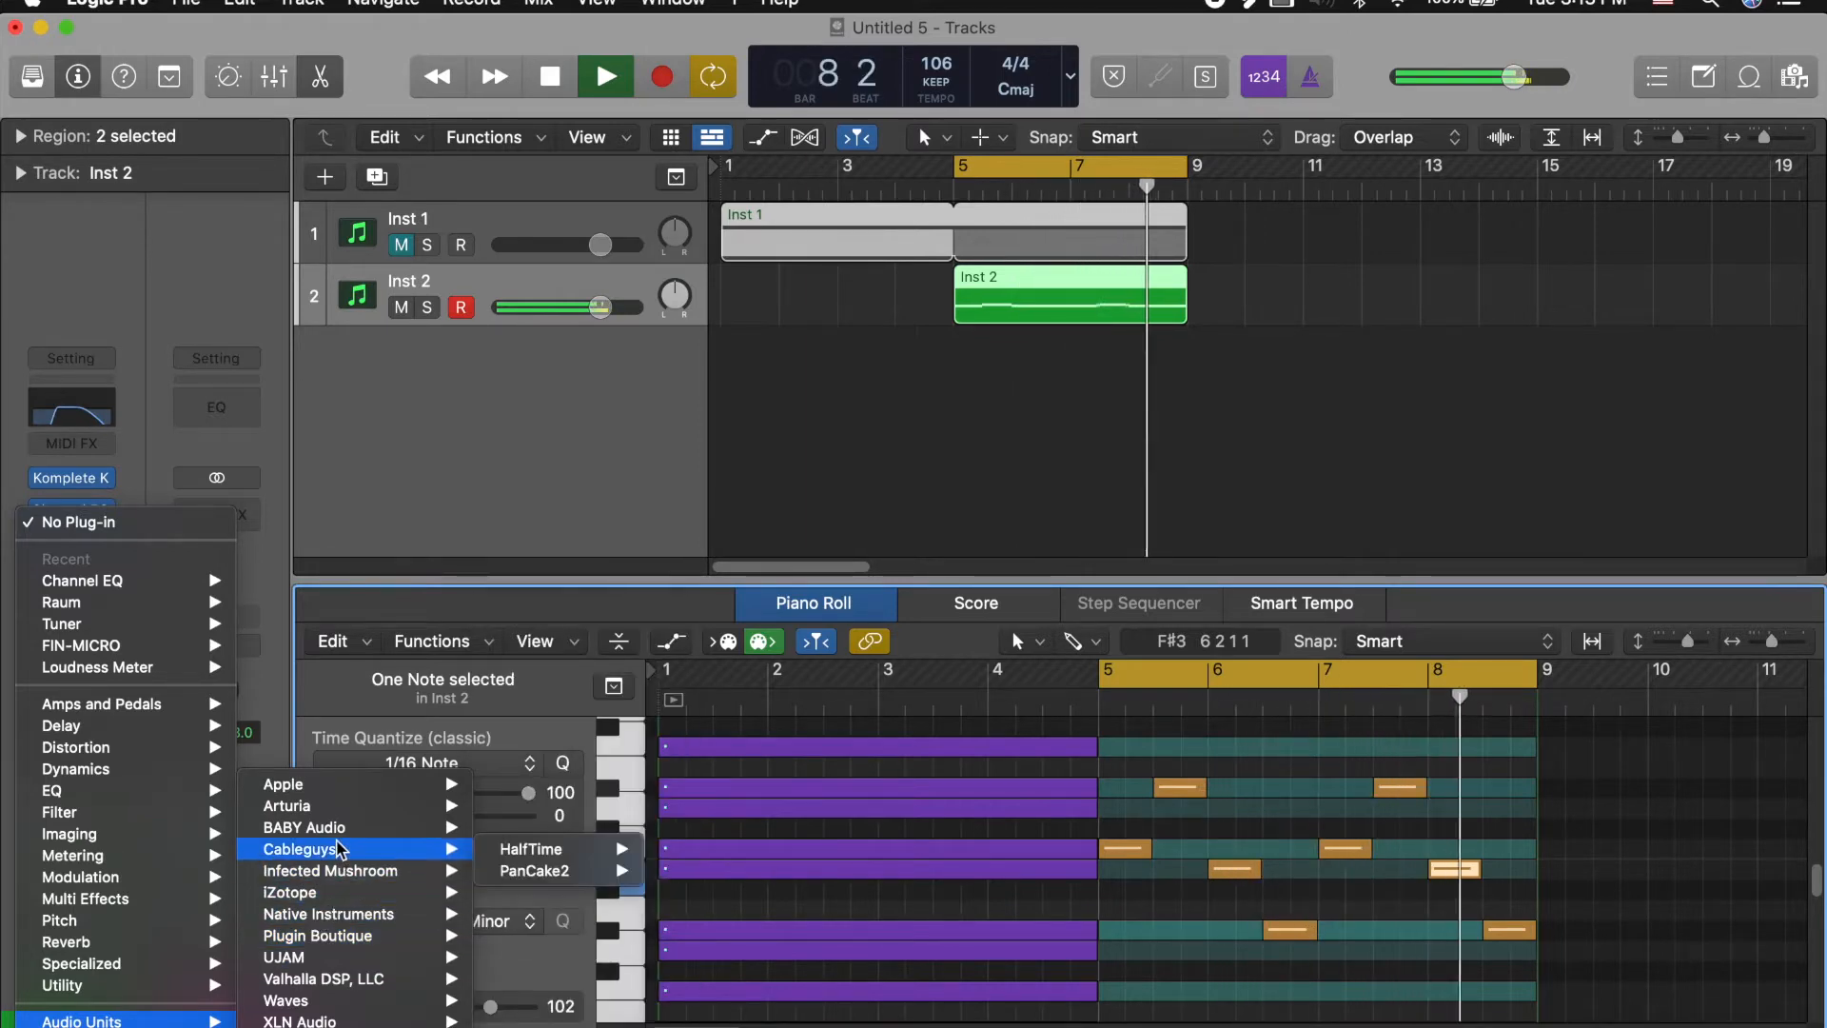
{"action": "mouse_move", "coordinate": [381, 870]}
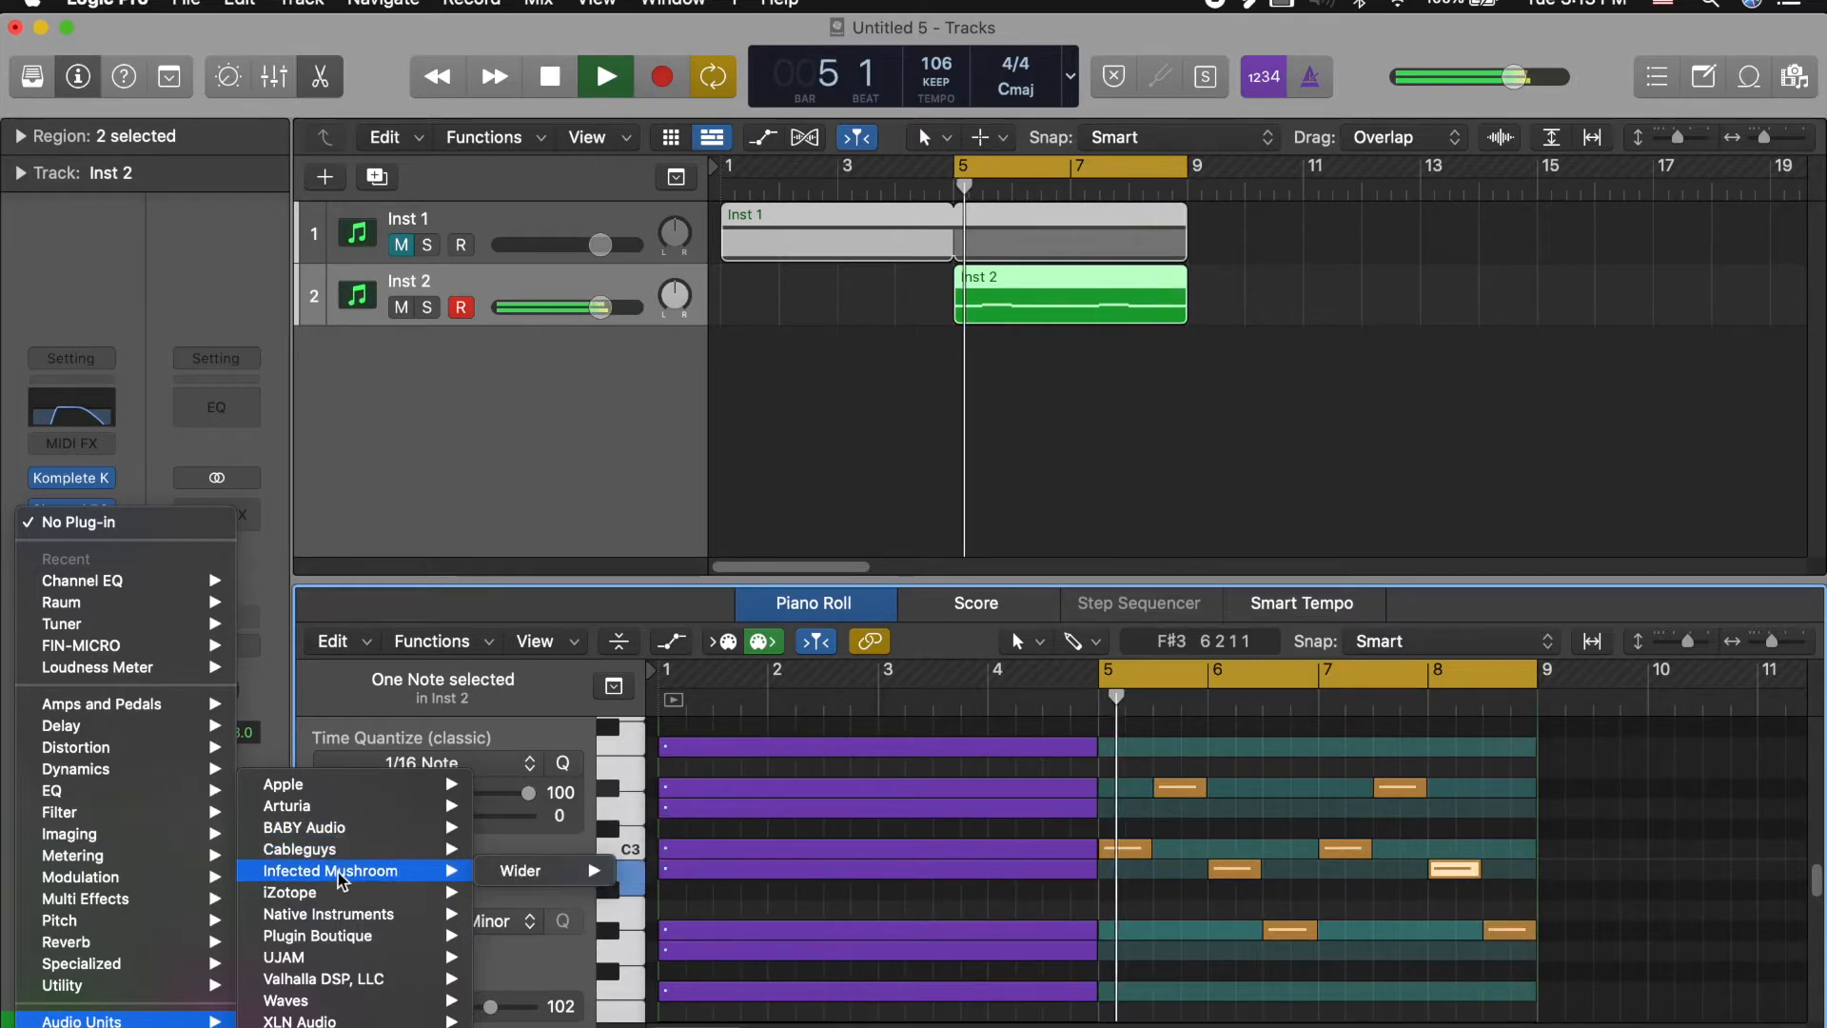
{"action": "left_click", "coordinate": [674, 869]}
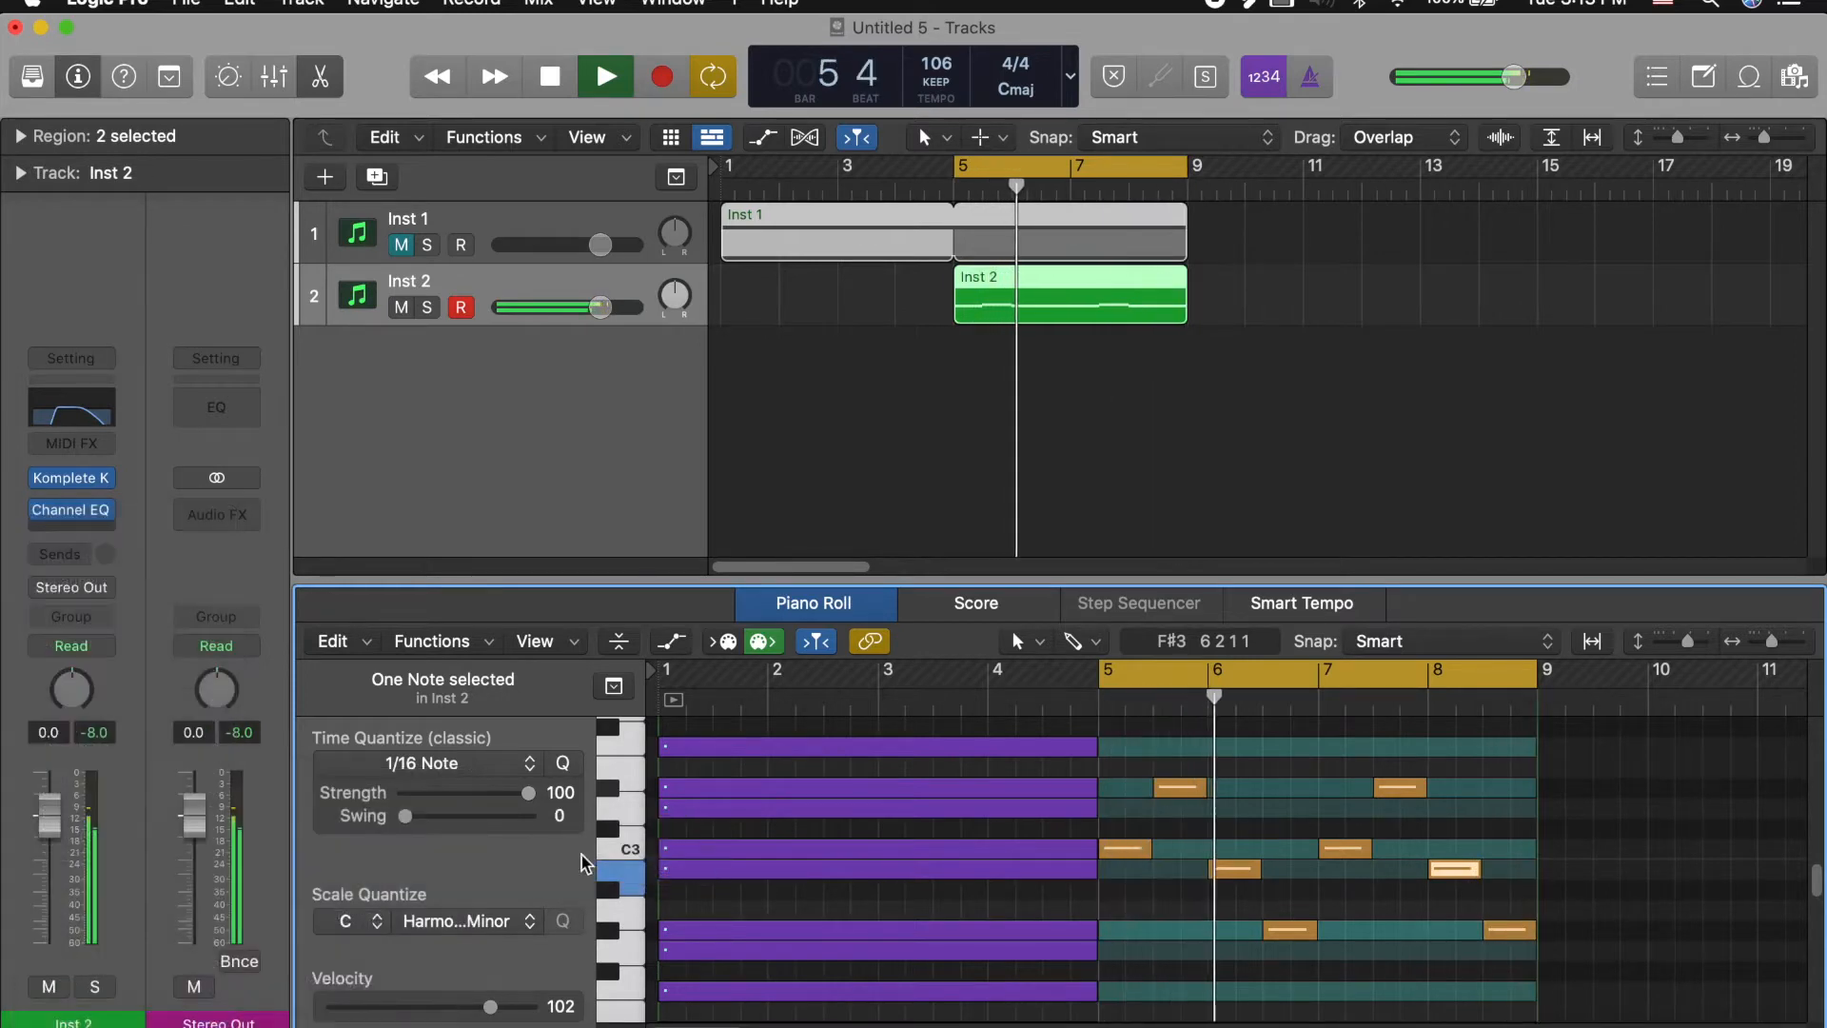
{"action": "left_click_drag", "start_coordinate": [998, 647], "coordinate": [1085, 524]}
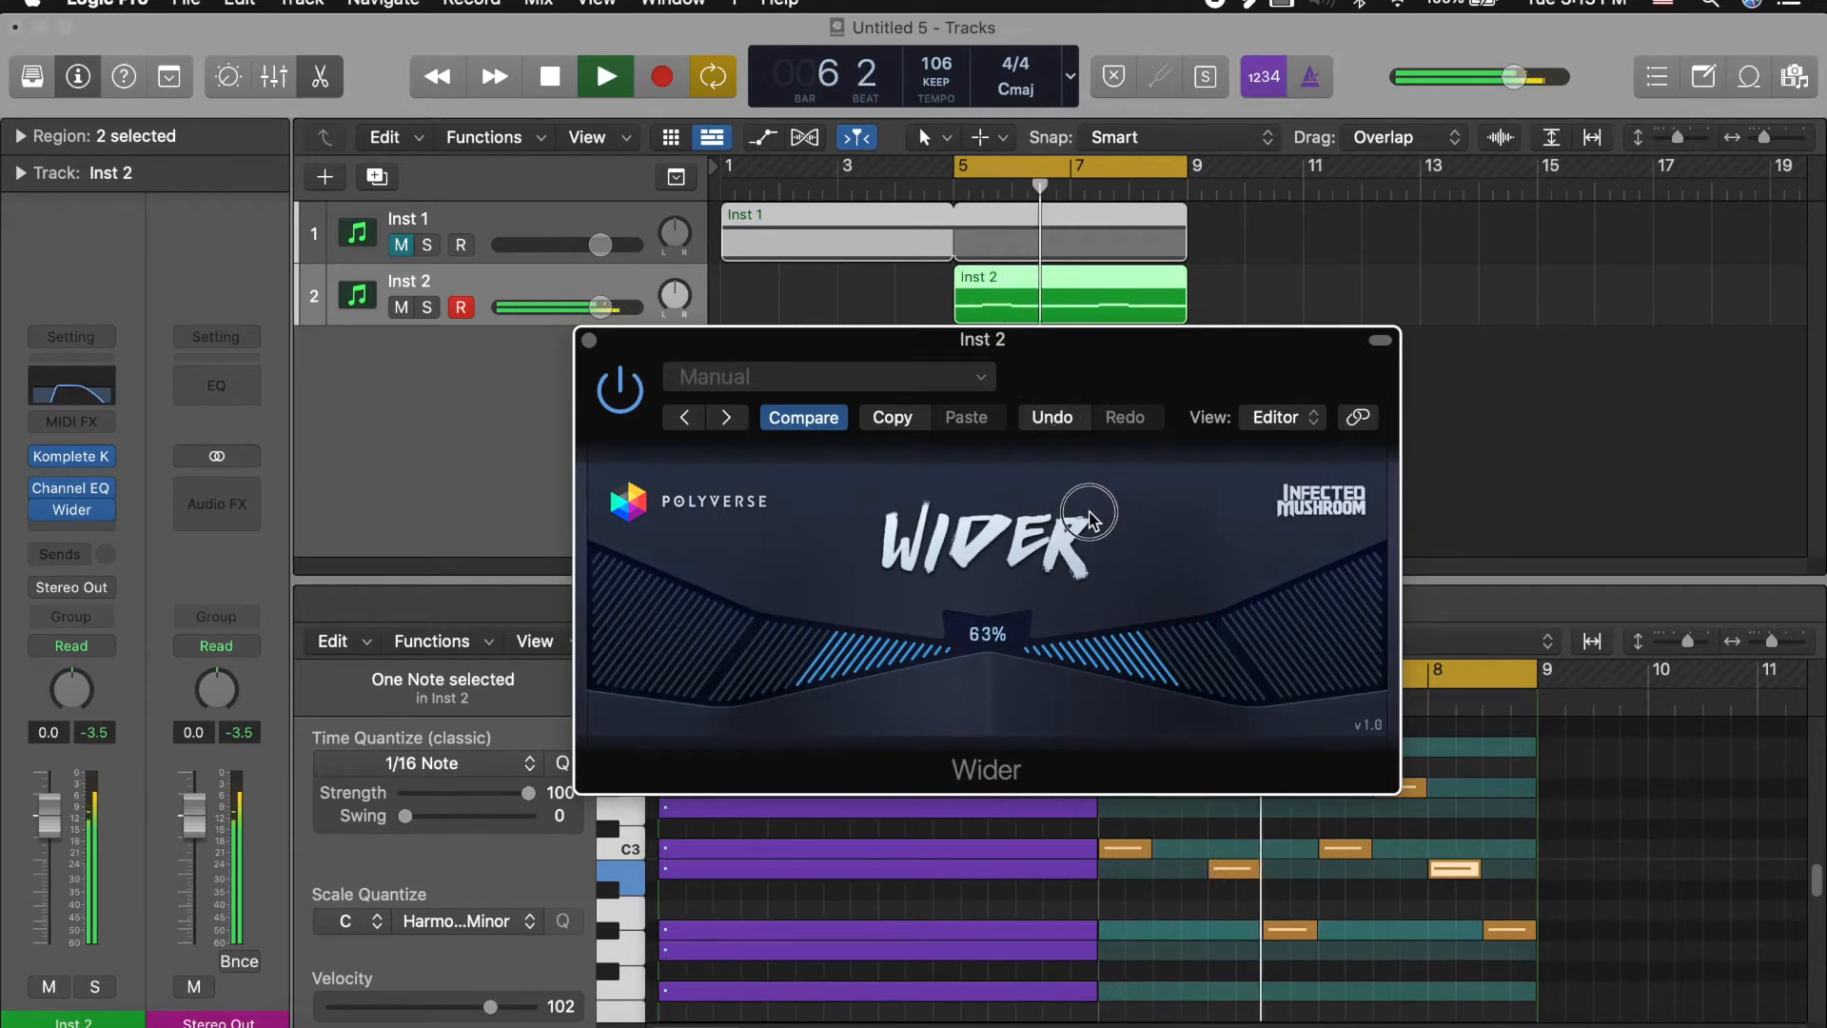
{"action": "left_click", "coordinate": [589, 340]}
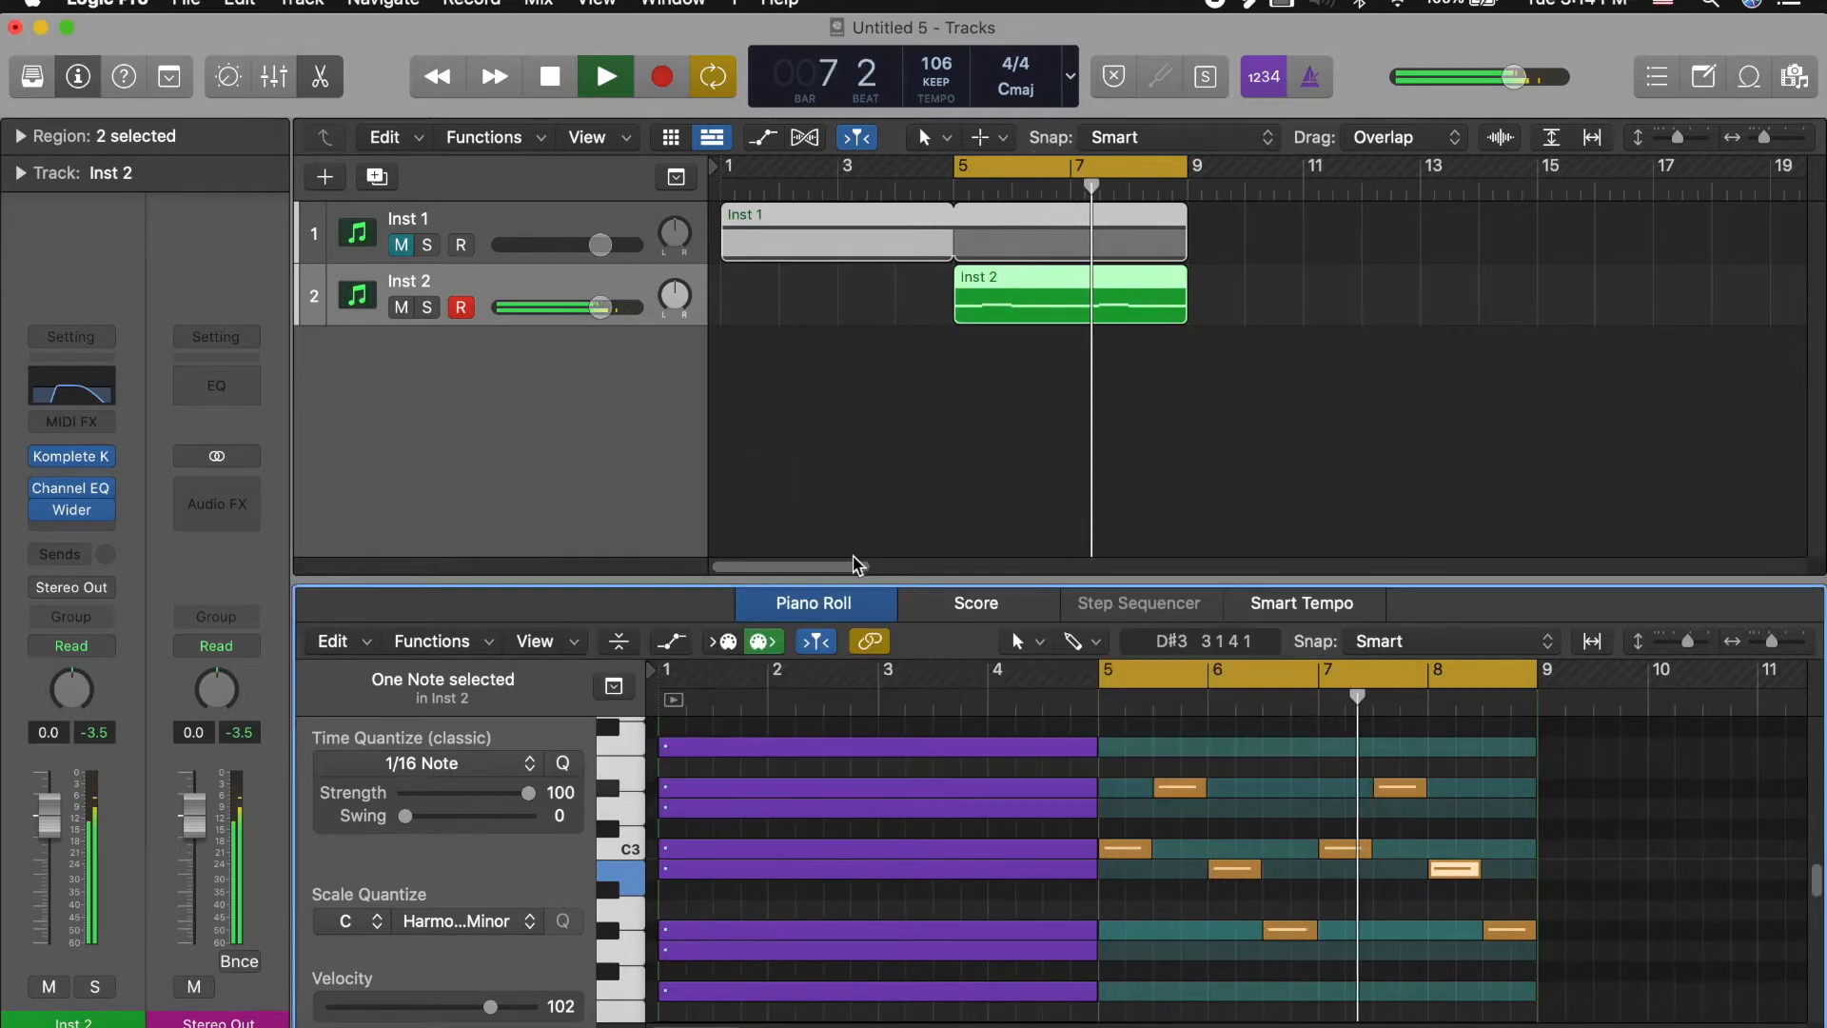
Step: Close the note editor and set the project tempo to 98
{"action": "mouse_move", "coordinate": [811, 752]}
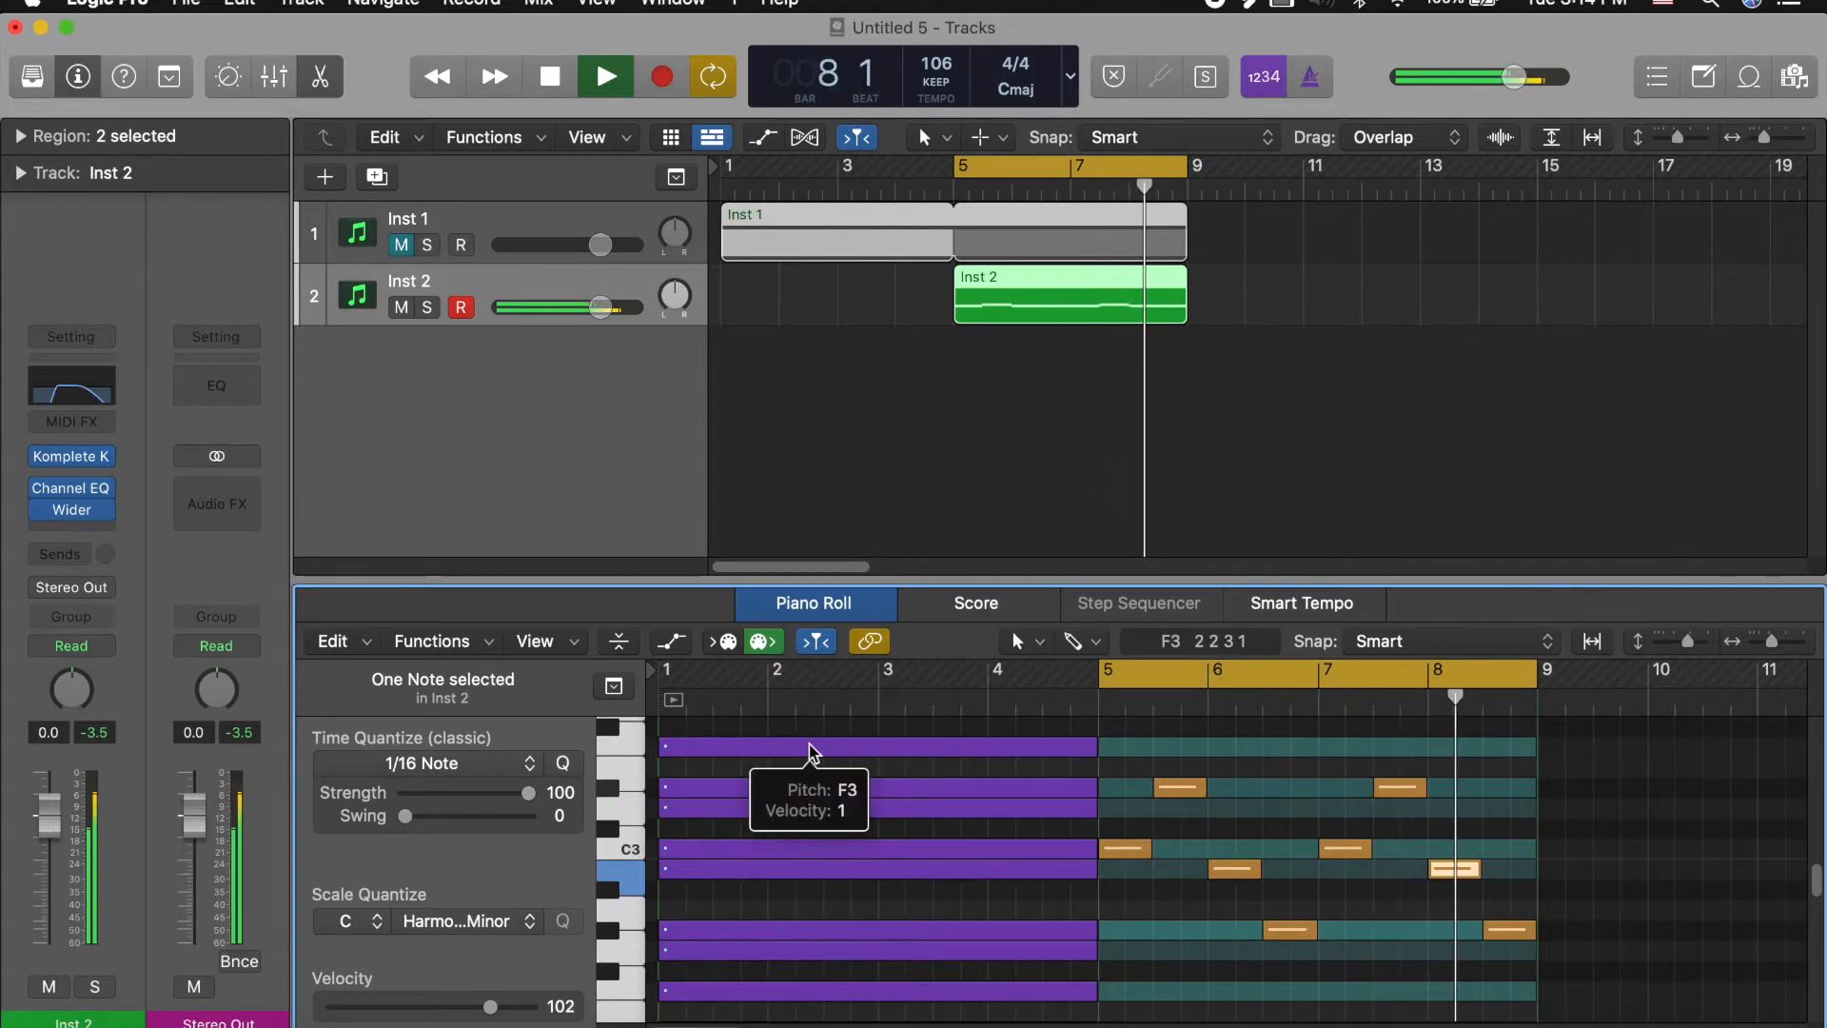
{"action": "key", "text": "e"}
{"action": "left_click_drag", "start_coordinate": [942, 71], "coordinate": [942, 103]}
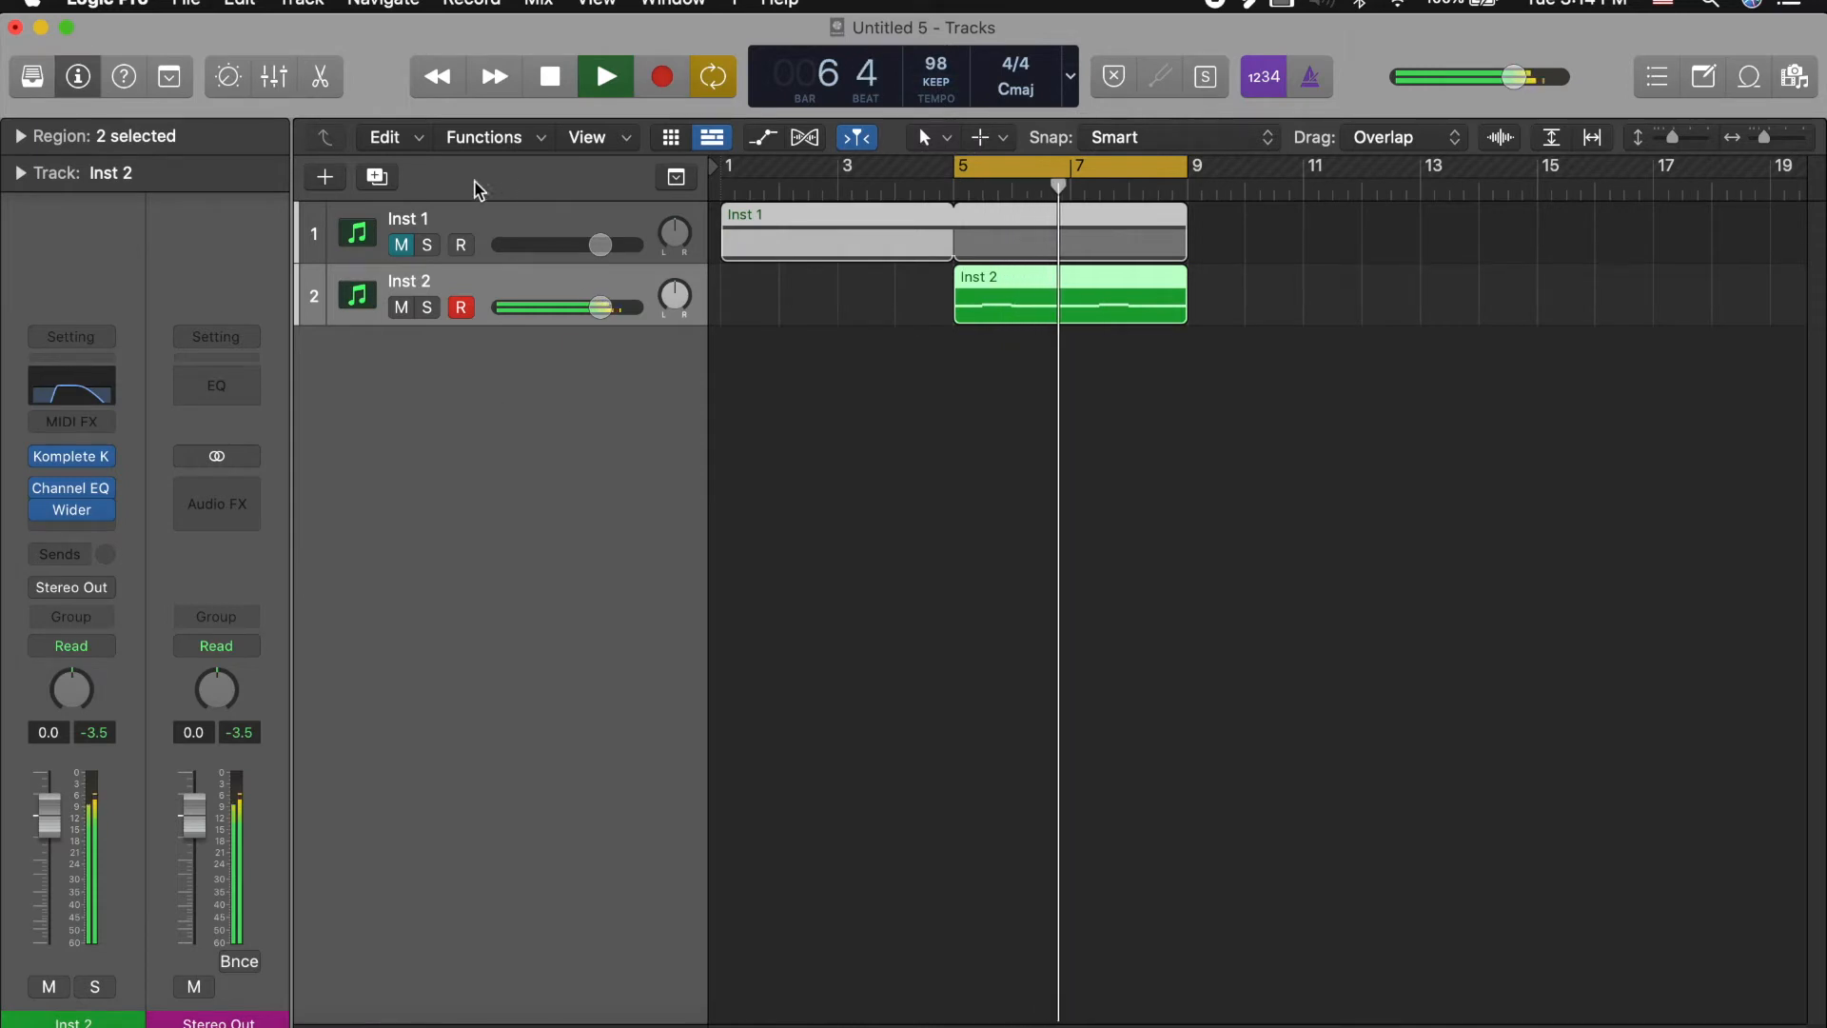
Step: Duplicate the Inst 2 track with its settings and lower Inst 2's volume slightly
{"action": "left_click", "coordinate": [378, 181]}
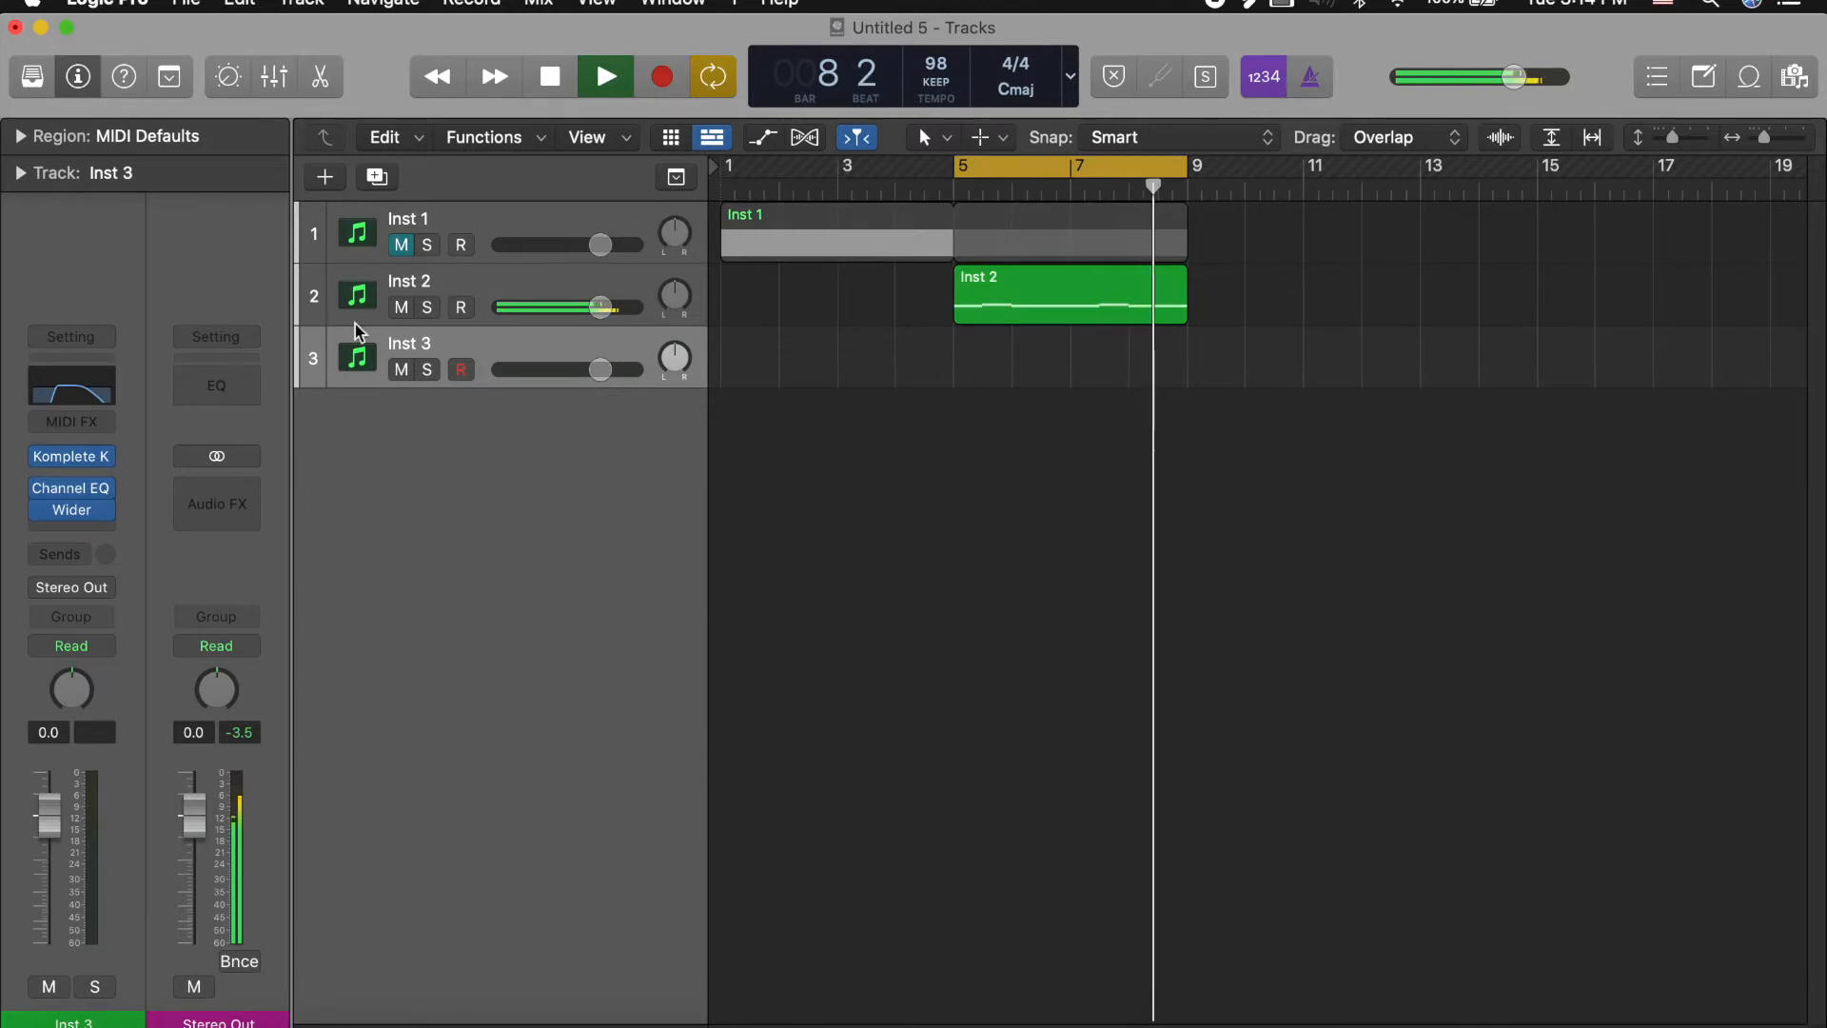
{"action": "left_click_drag", "start_coordinate": [601, 306], "coordinate": [579, 306]}
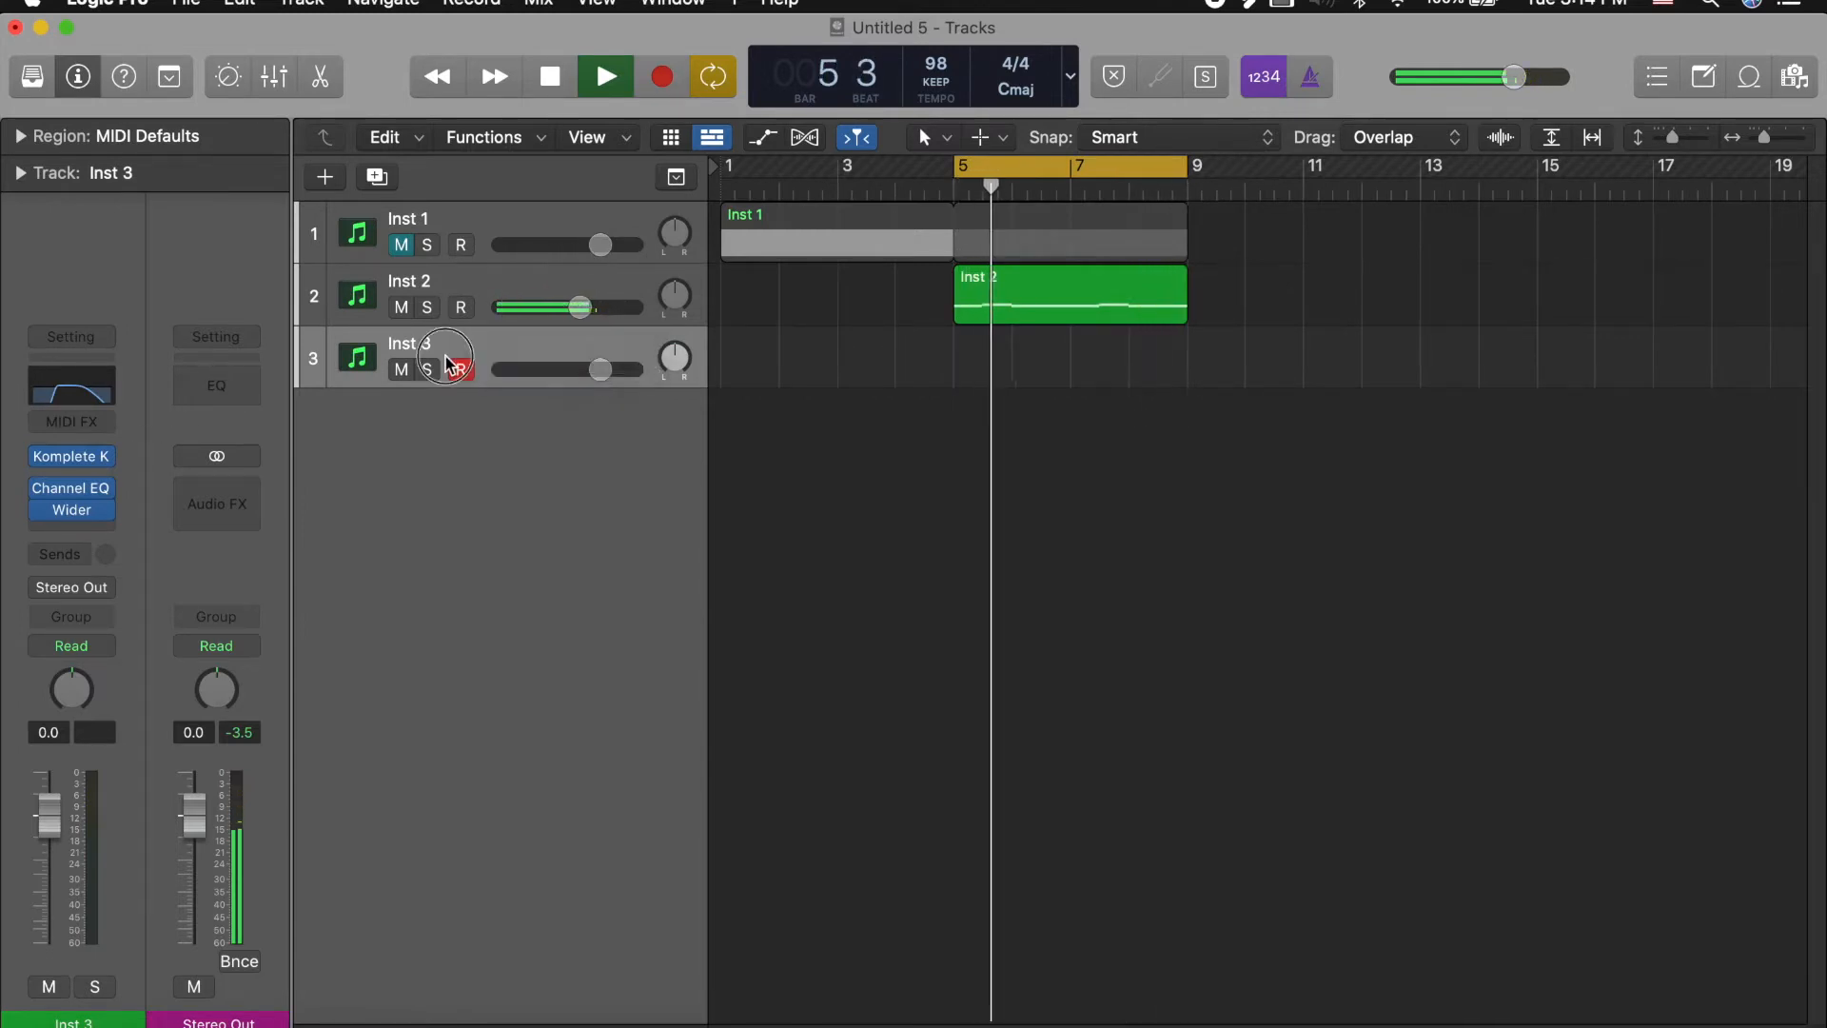
Step: Open Komplete Kontrol on Inst 3, filter Cloud Supply to Piano / Keys, and preview presets from Citel to Feed
{"action": "left_click", "coordinate": [93, 458]}
{"action": "left_click", "coordinate": [93, 458]}
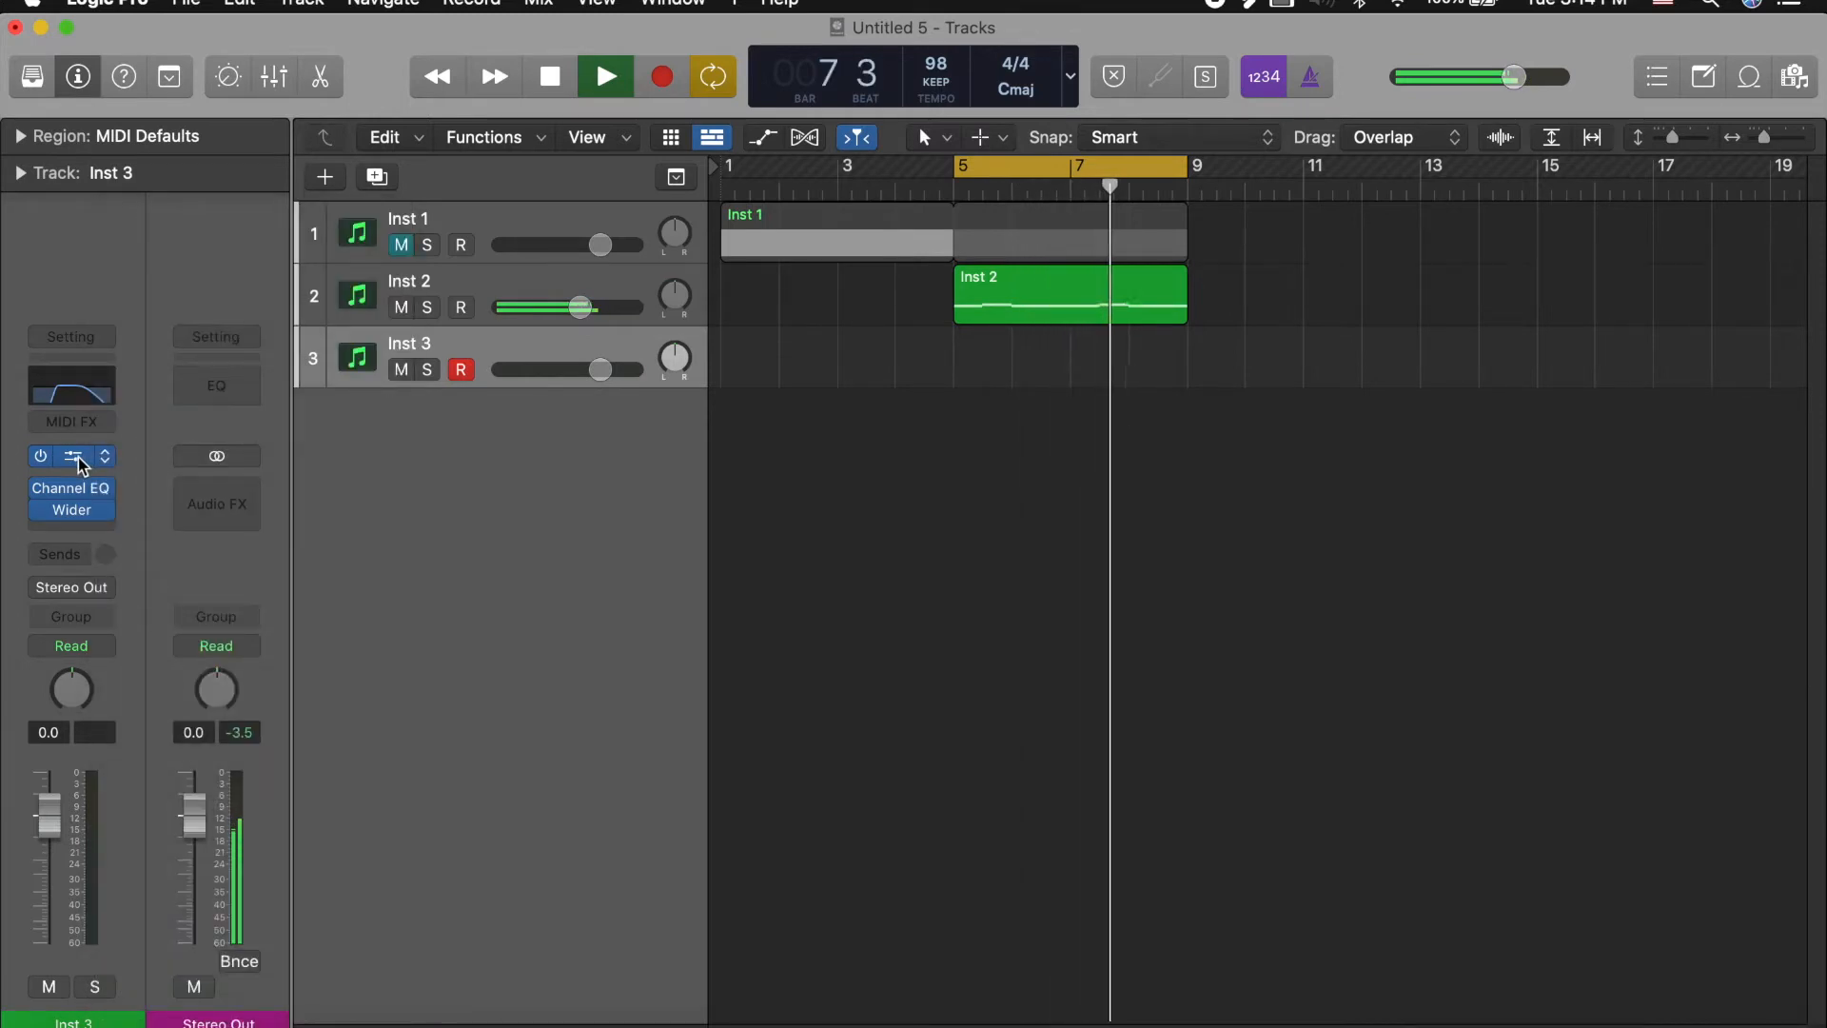
{"action": "left_click", "coordinate": [78, 457]}
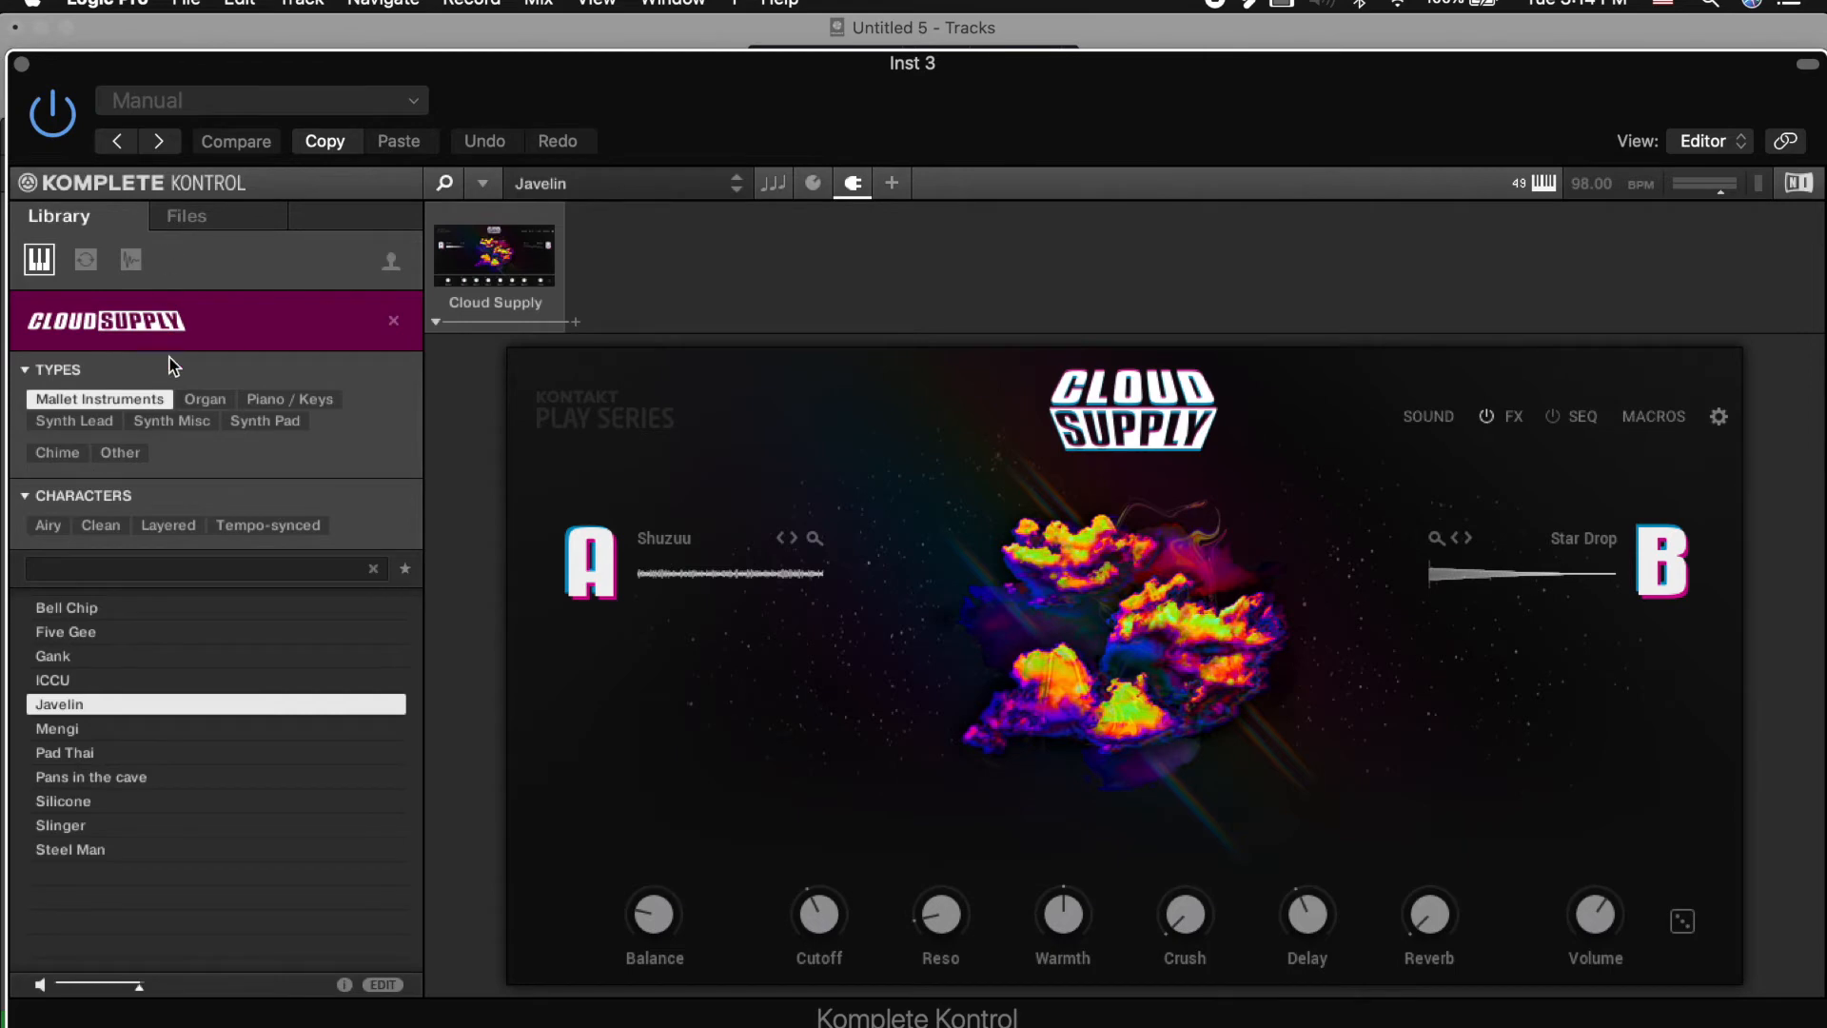
{"action": "left_click", "coordinate": [318, 402]}
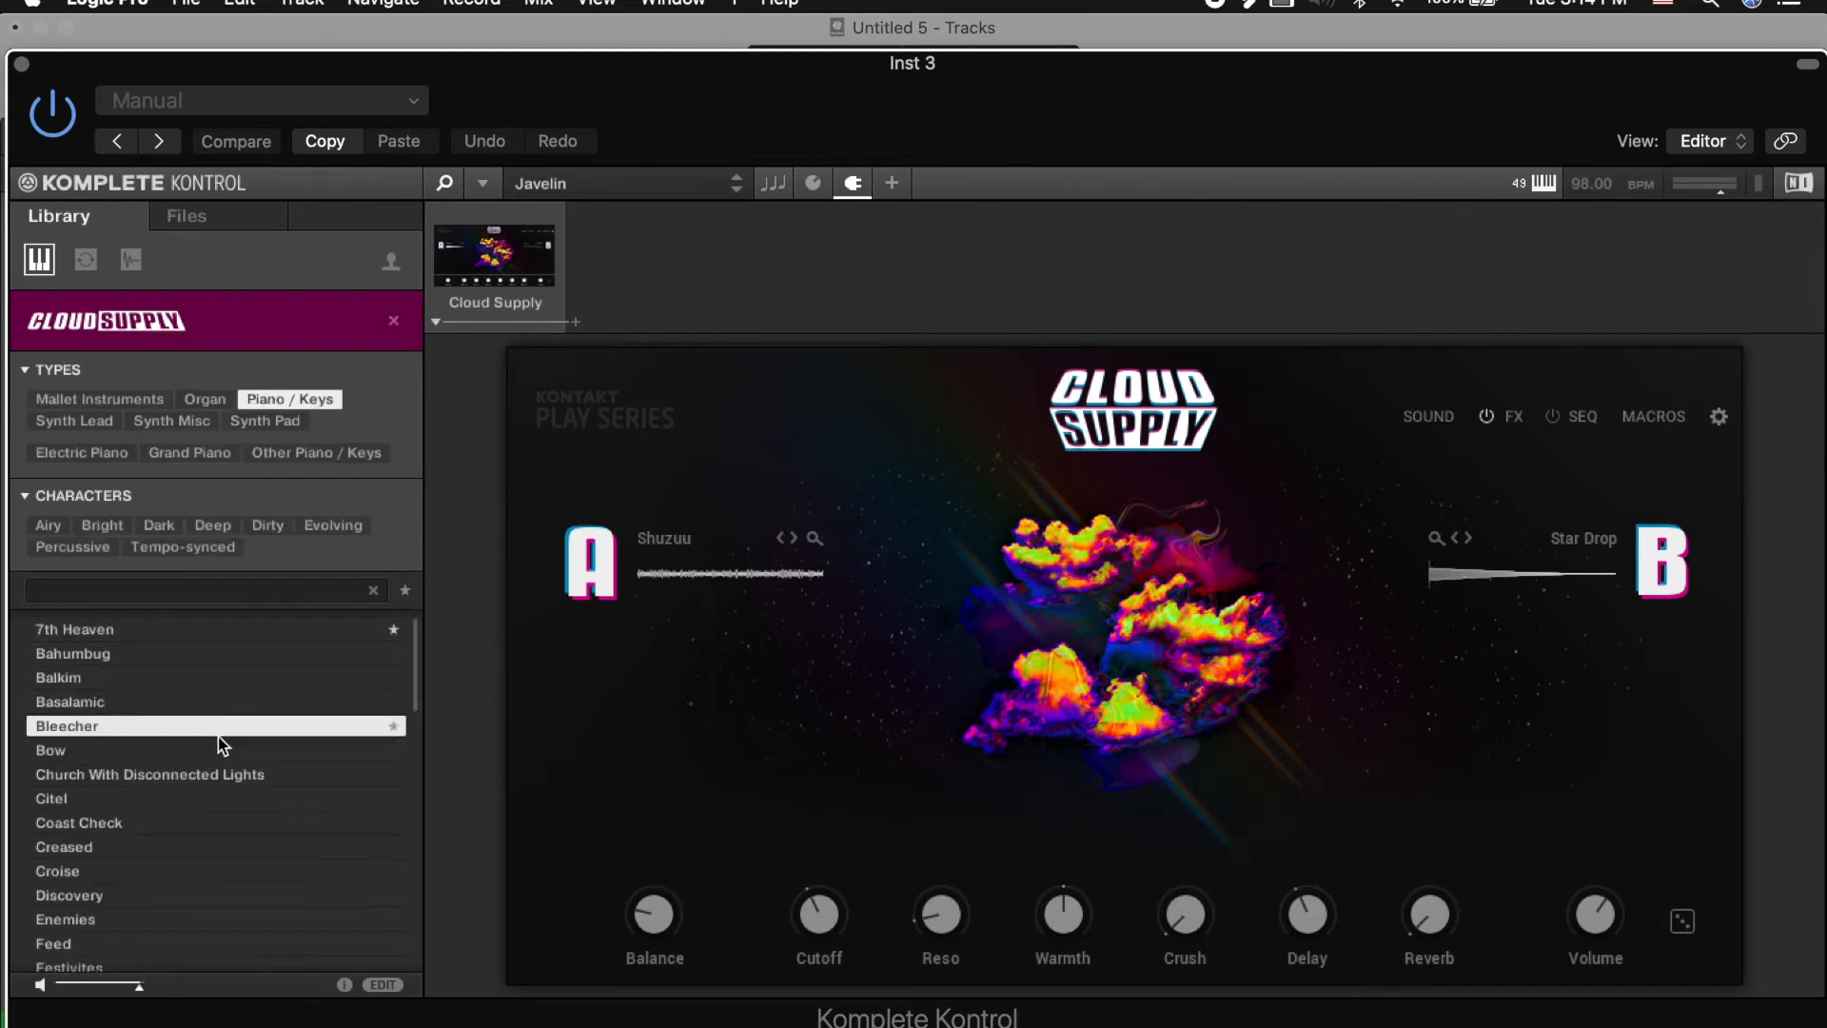
{"action": "left_click", "coordinate": [221, 797]}
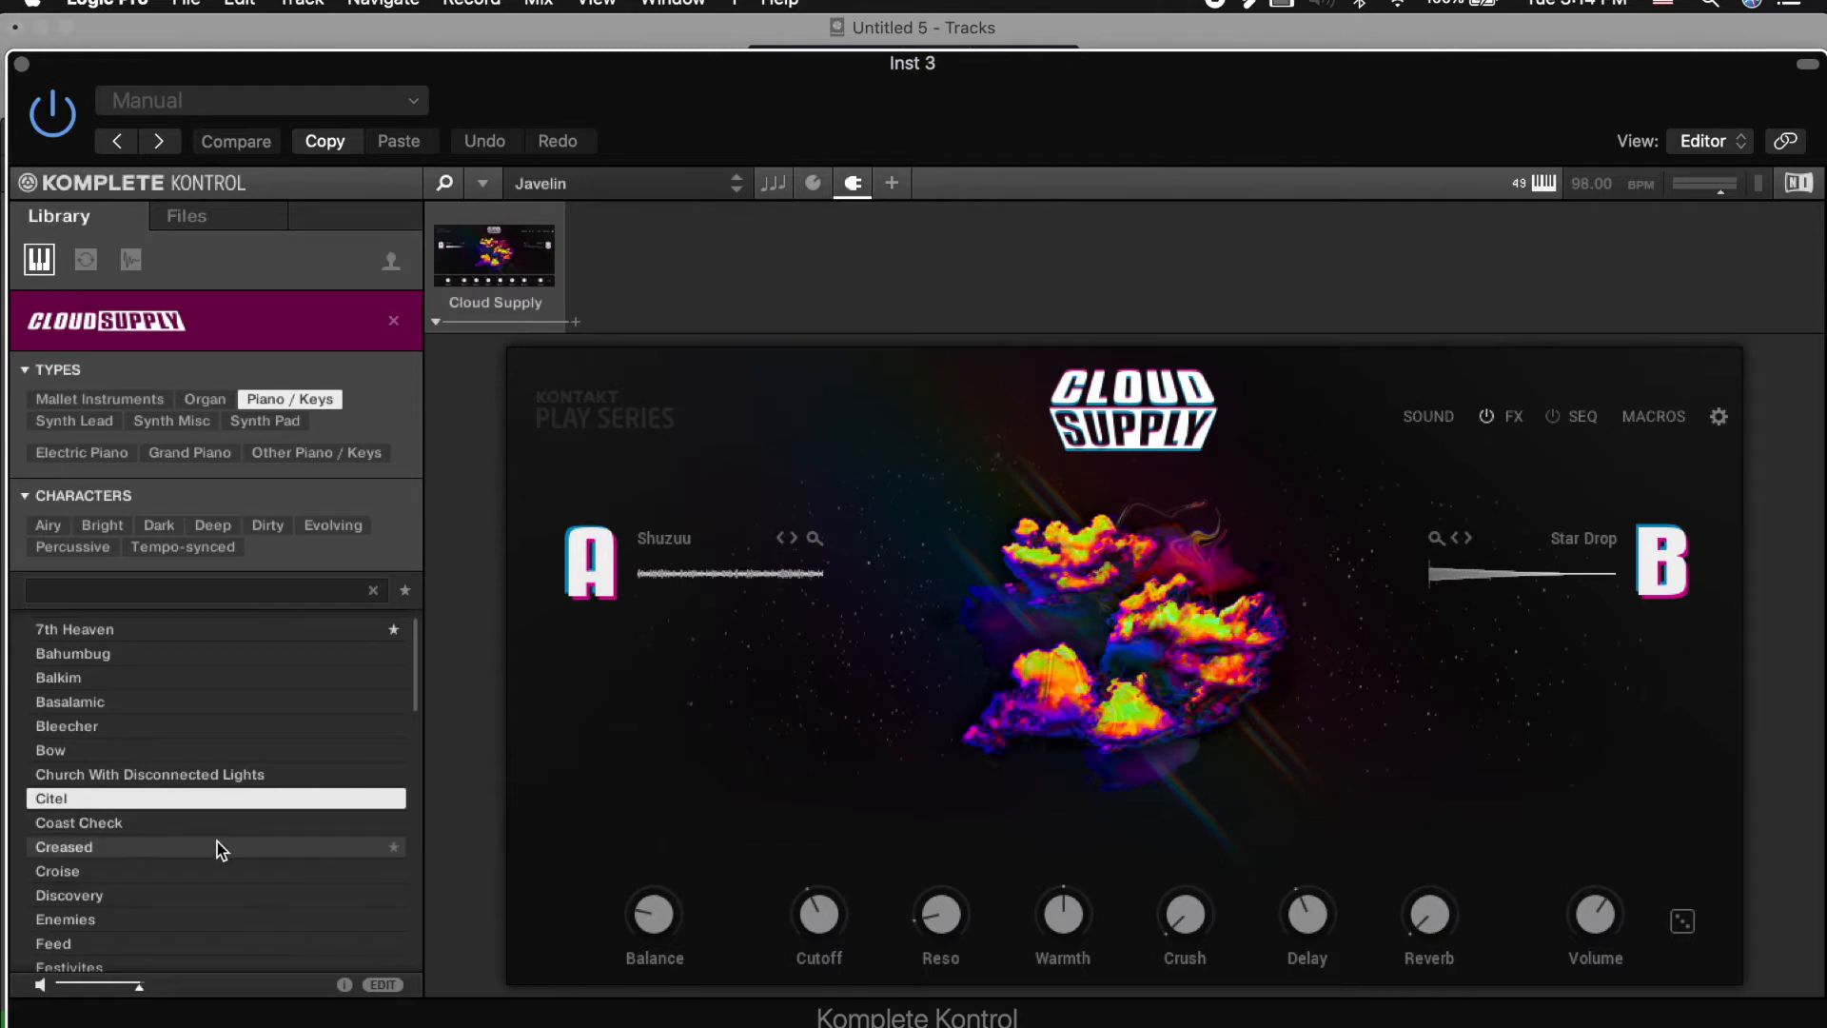
{"action": "left_click", "coordinate": [217, 846]}
{"action": "left_click", "coordinate": [215, 870]}
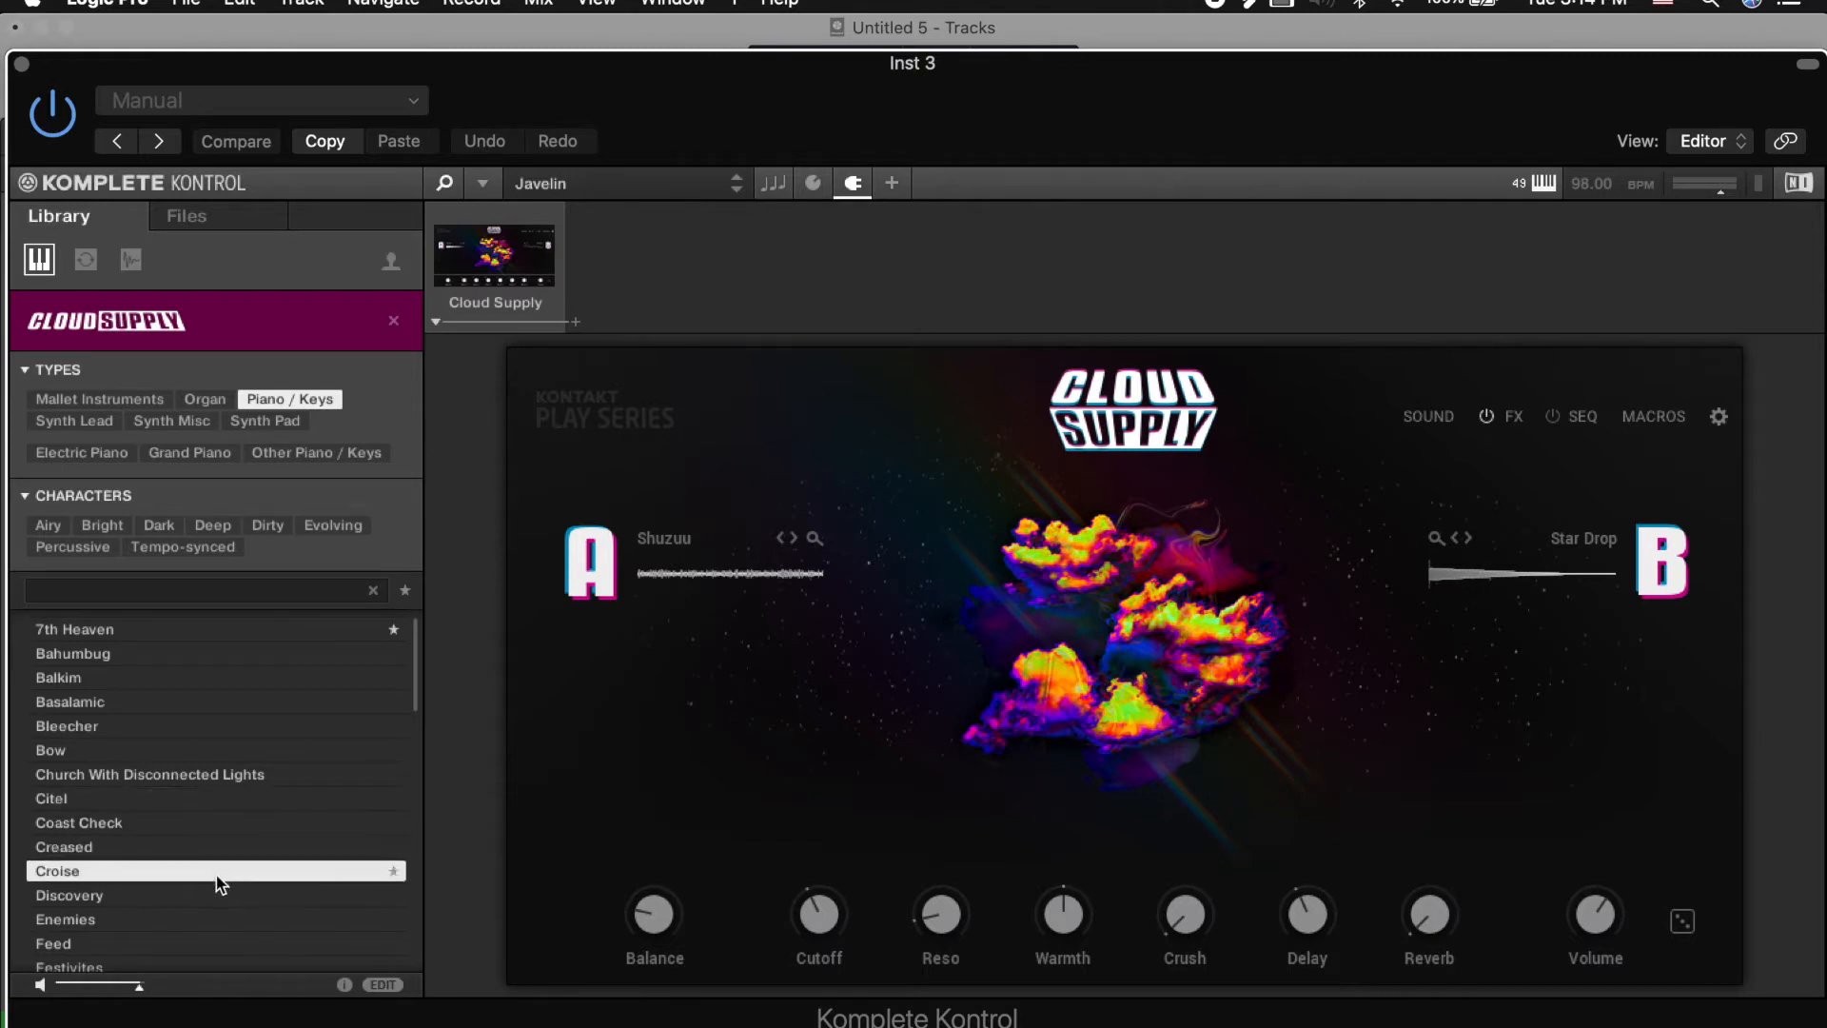
{"action": "left_click", "coordinate": [215, 897]}
{"action": "left_click", "coordinate": [215, 918]}
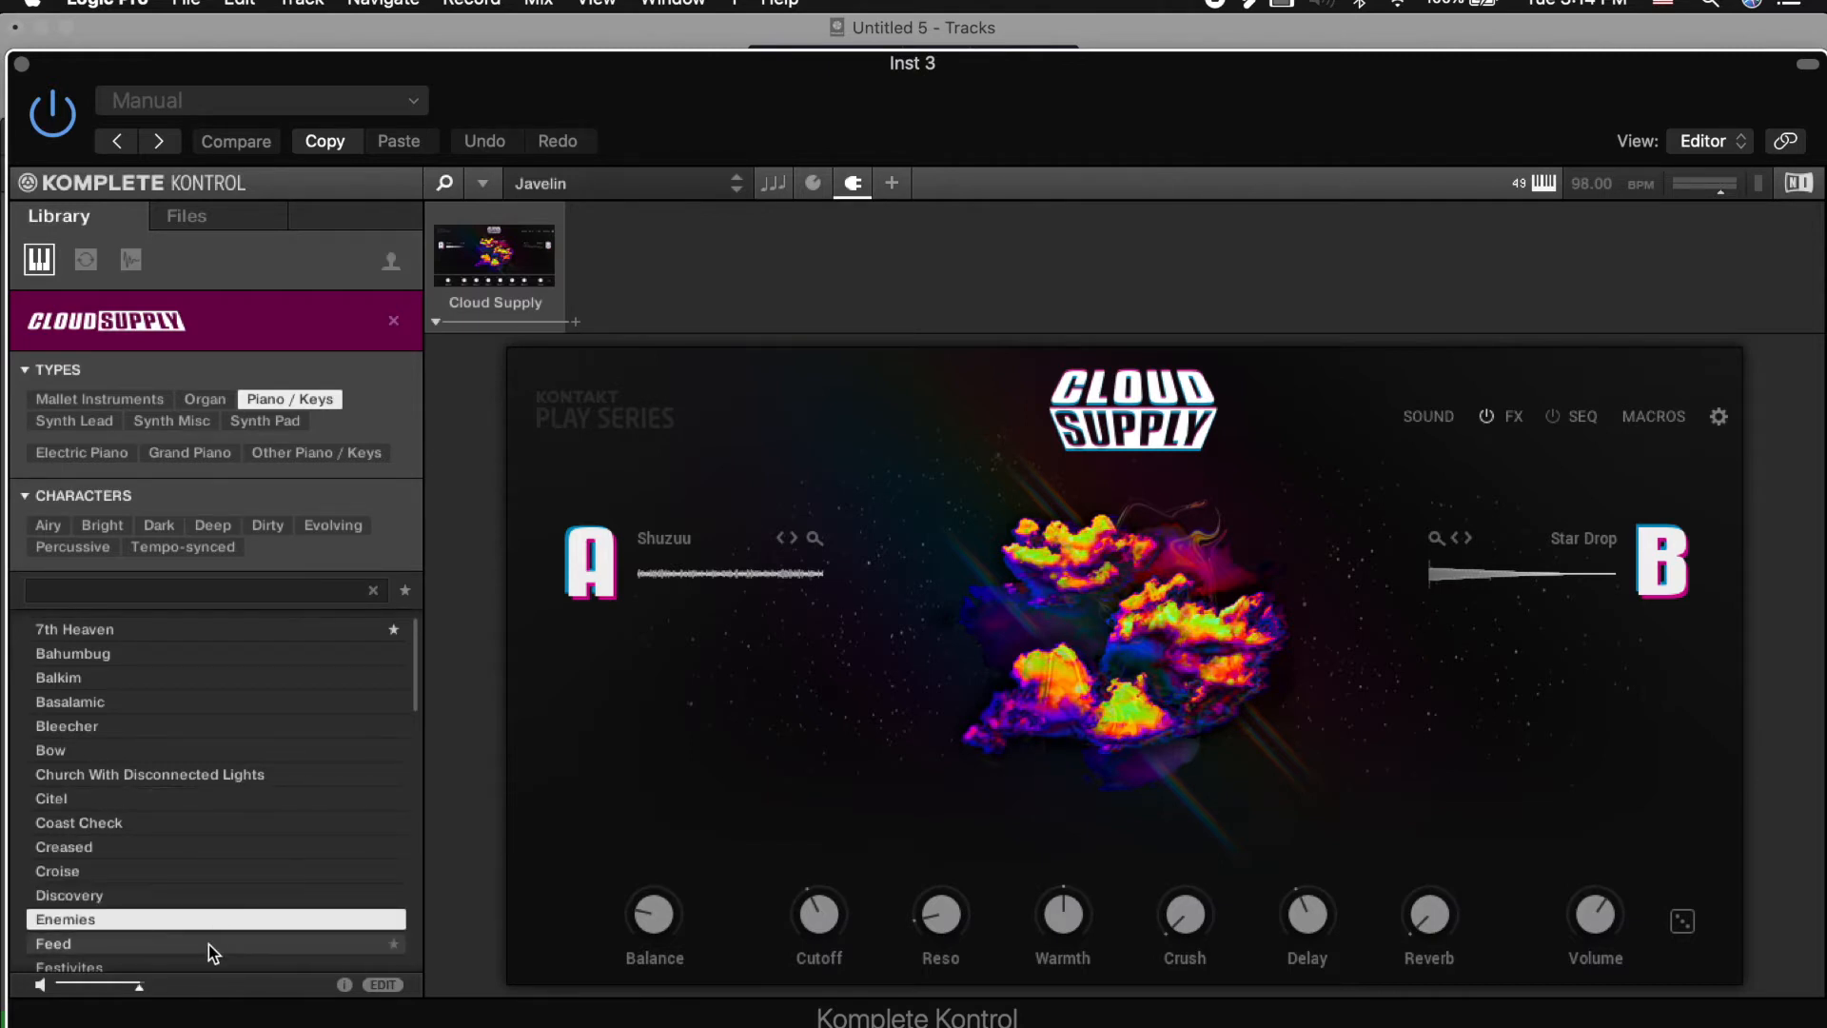
{"action": "left_click", "coordinate": [208, 943]}
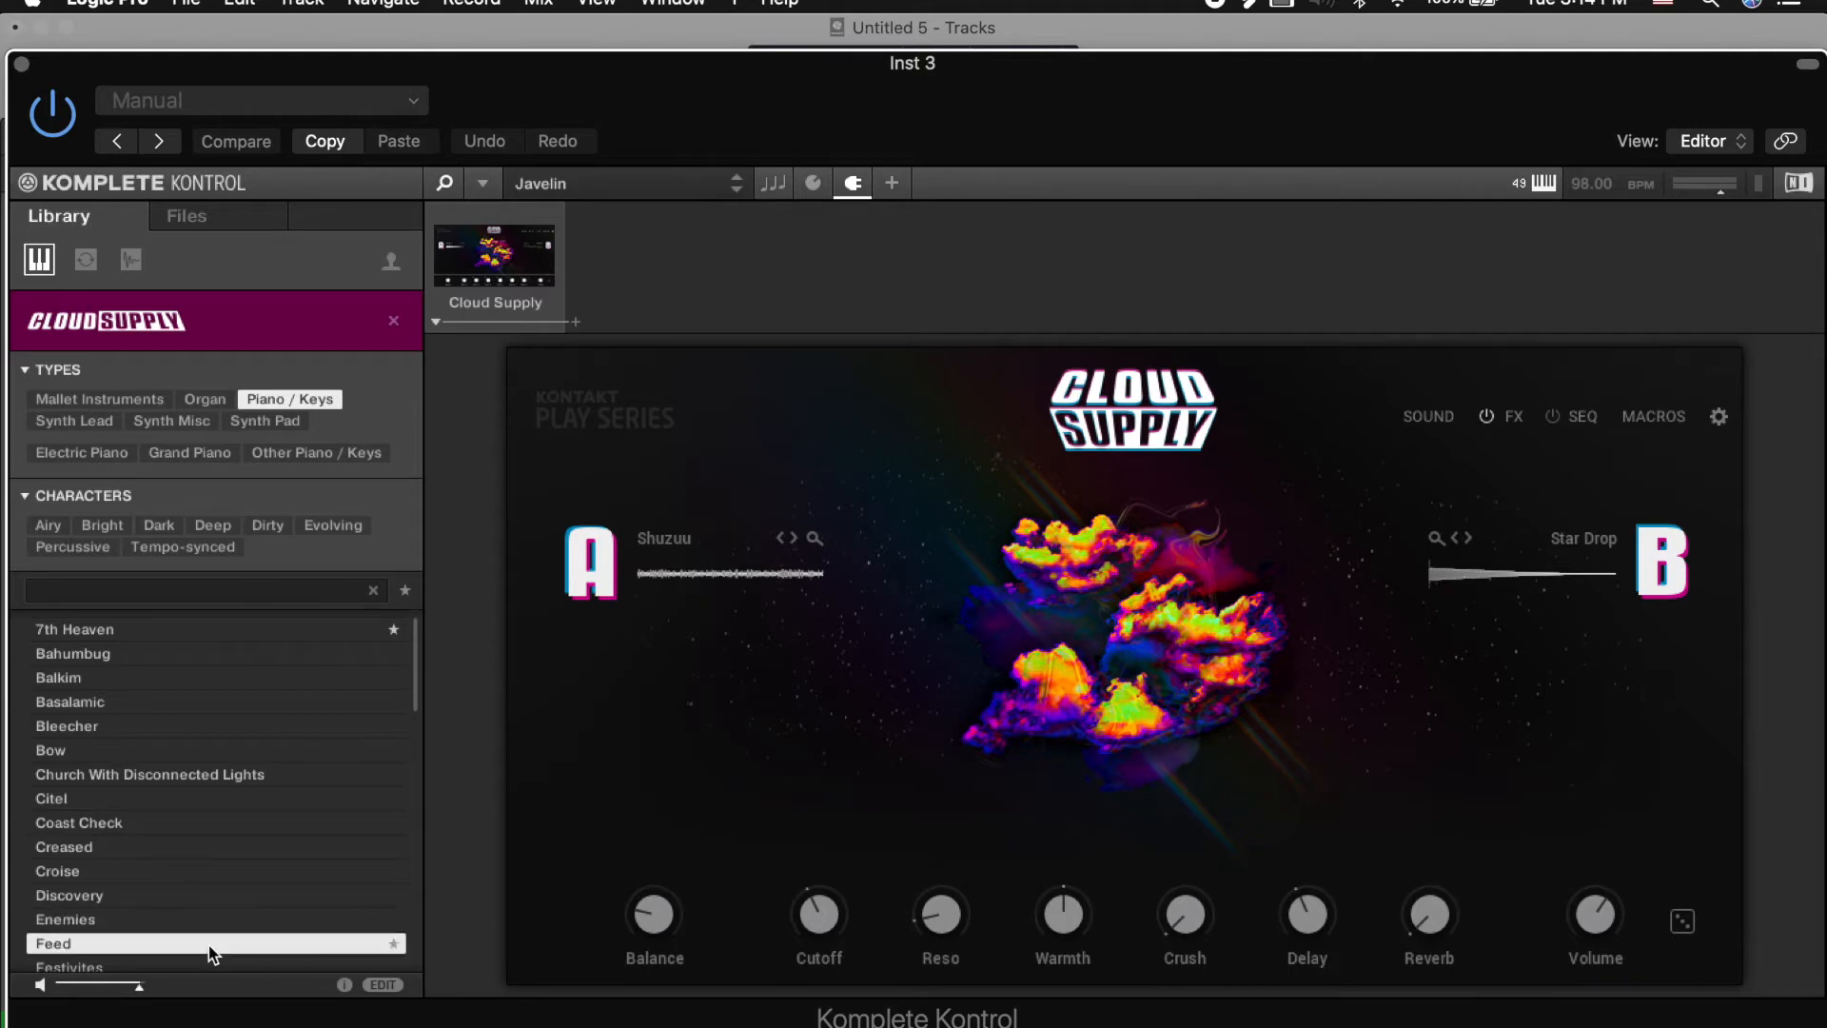
Step: Preview more Cloud Supply keys presets, including Bahumbug, 7th Heaven, Henyika, Obliterating and Pi
{"action": "left_click", "coordinate": [228, 654]}
{"action": "left_click", "coordinate": [225, 630]}
{"action": "scroll", "coordinate": [221, 732], "scroll_direction": "down", "scroll_amount": 1}
{"action": "scroll", "coordinate": [205, 790], "scroll_direction": "down", "scroll_amount": 9}
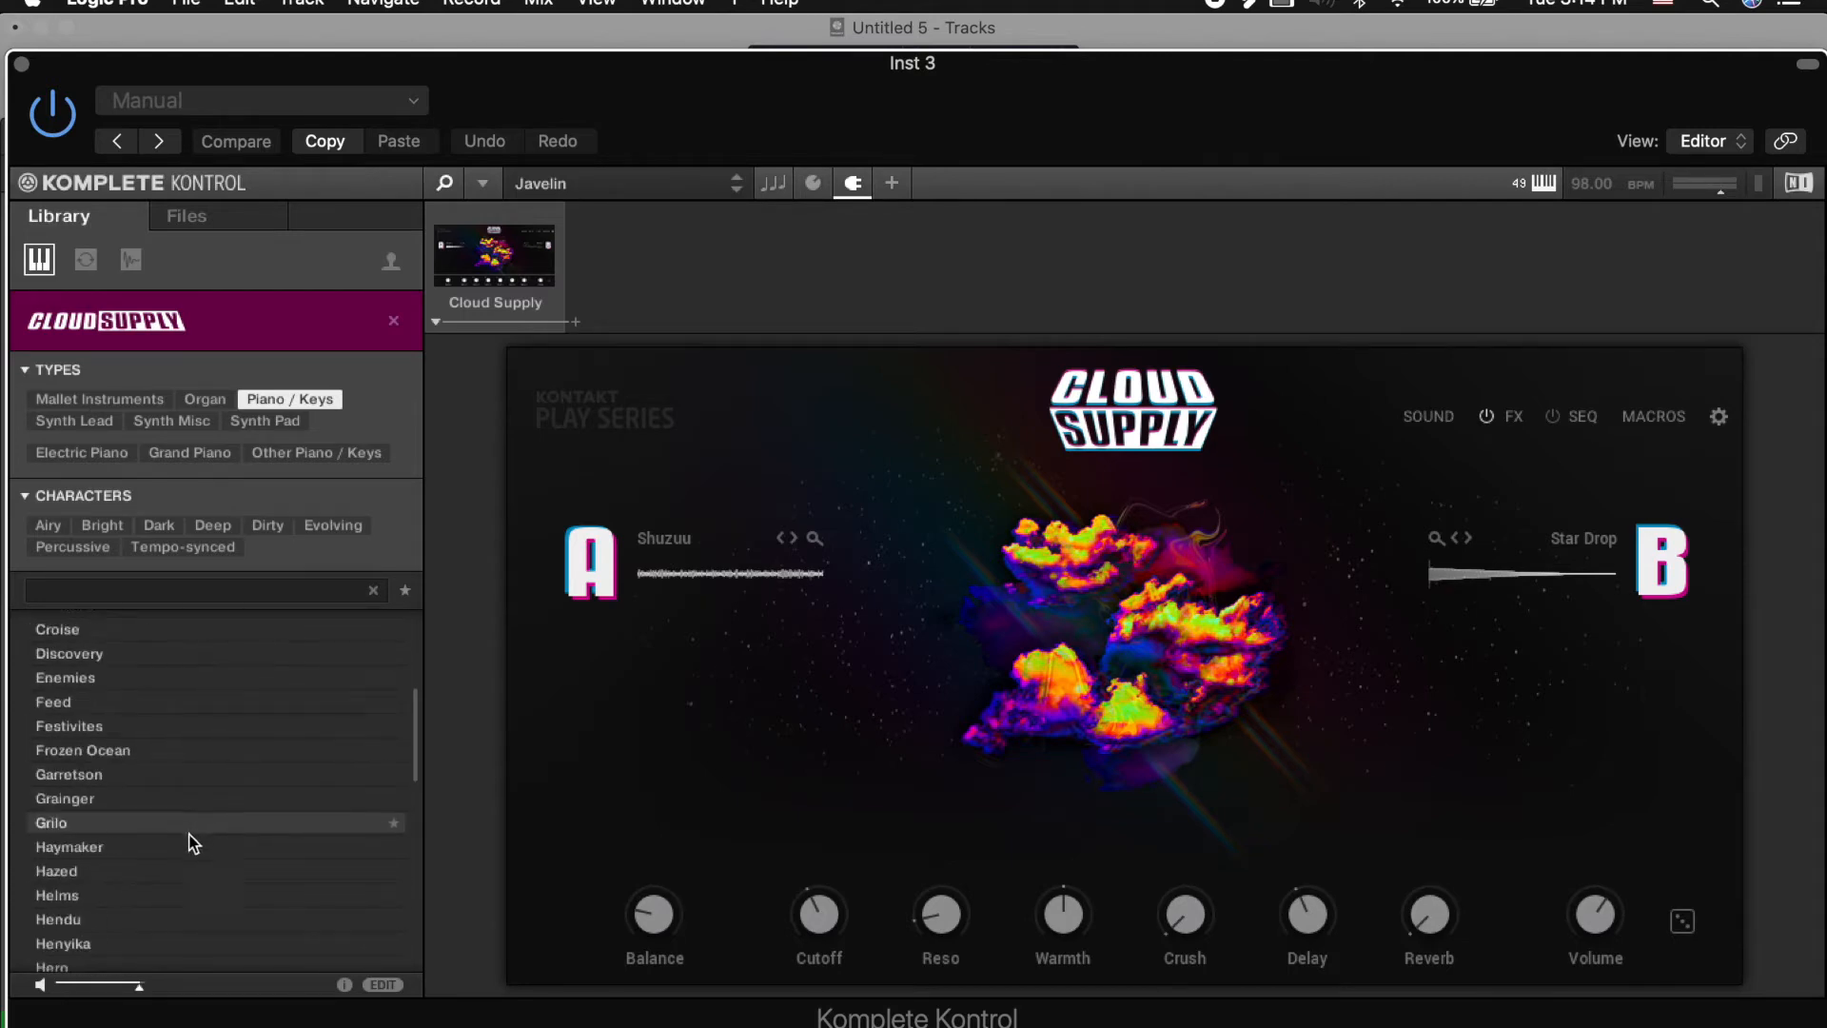
{"action": "left_click", "coordinate": [186, 940]}
{"action": "scroll", "coordinate": [181, 928], "scroll_direction": "down", "scroll_amount": 10}
{"action": "left_click", "coordinate": [181, 902]}
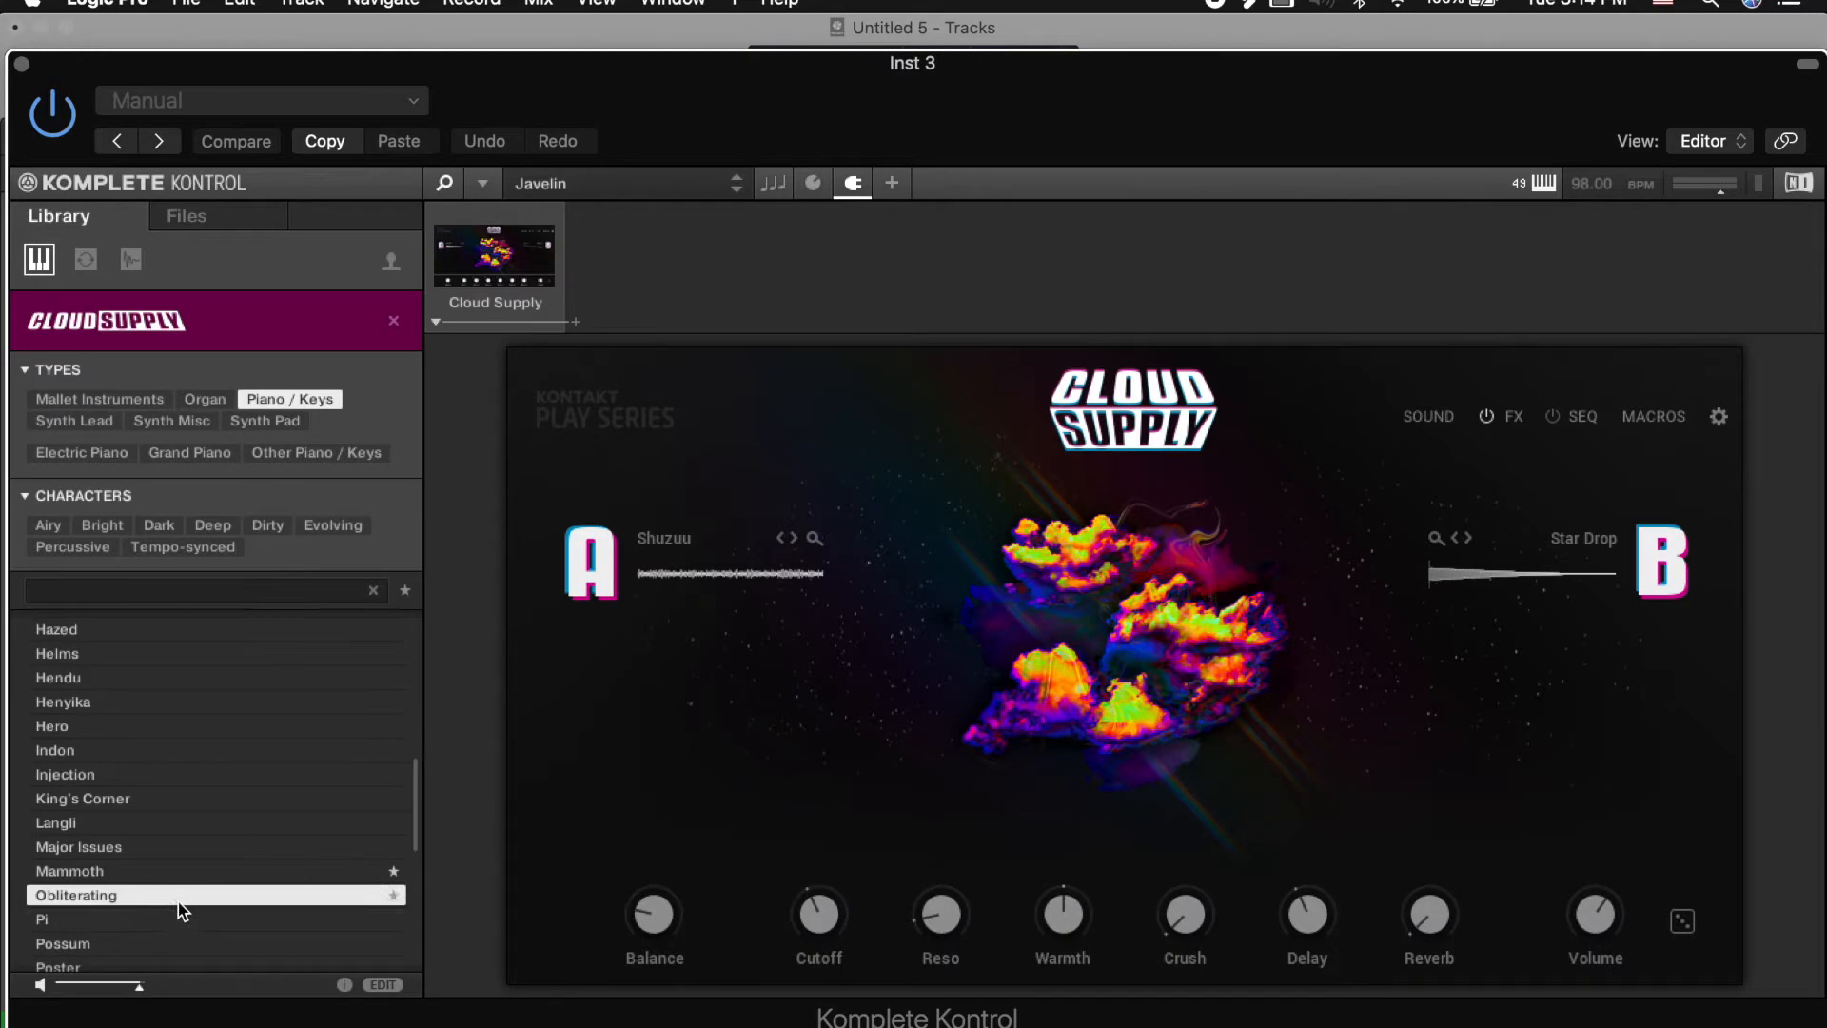
{"action": "left_click", "coordinate": [175, 919]}
{"action": "scroll", "coordinate": [173, 920], "scroll_direction": "down", "scroll_amount": 10}
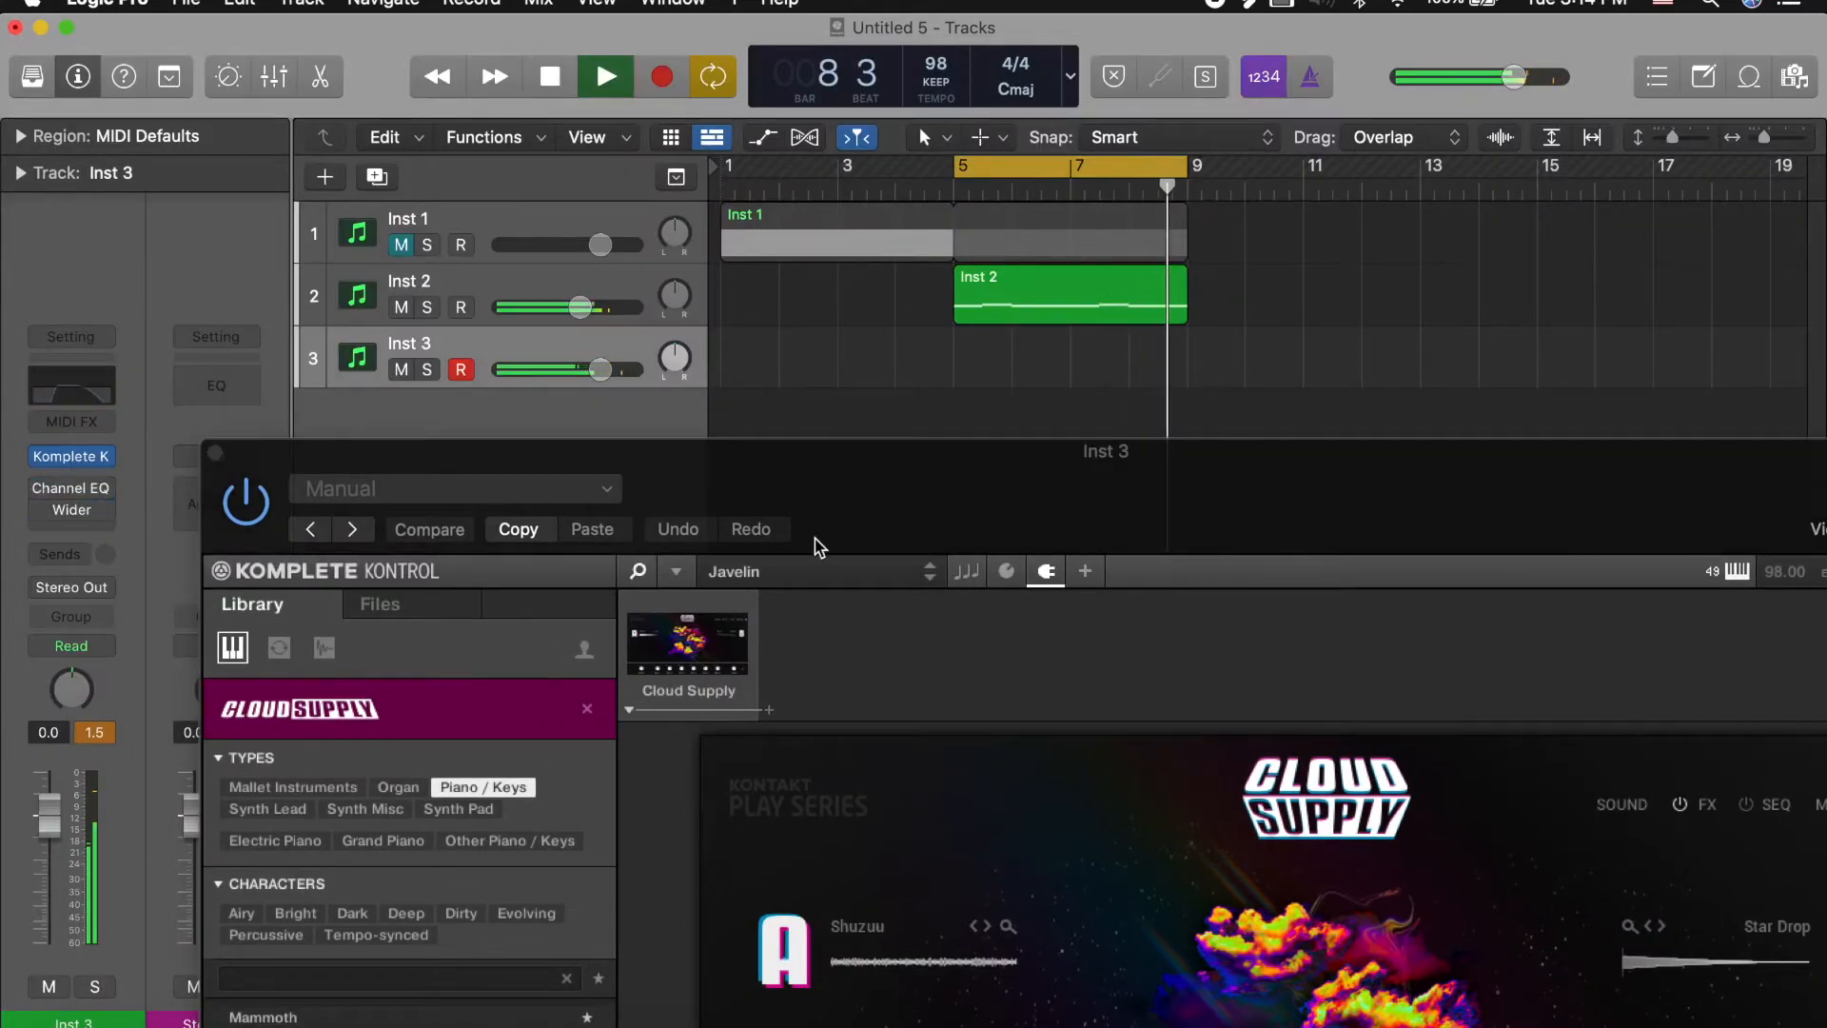
Step: Reposition the instrument window and preview the Cloud Supply presets Possum, Pi, Poster, Sheep Horn, Slinky and Sulfer
{"action": "left_click_drag", "start_coordinate": [808, 543], "coordinate": [789, 119]}
{"action": "left_click", "coordinate": [337, 691]}
{"action": "left_click", "coordinate": [331, 664]}
{"action": "left_click", "coordinate": [330, 642]}
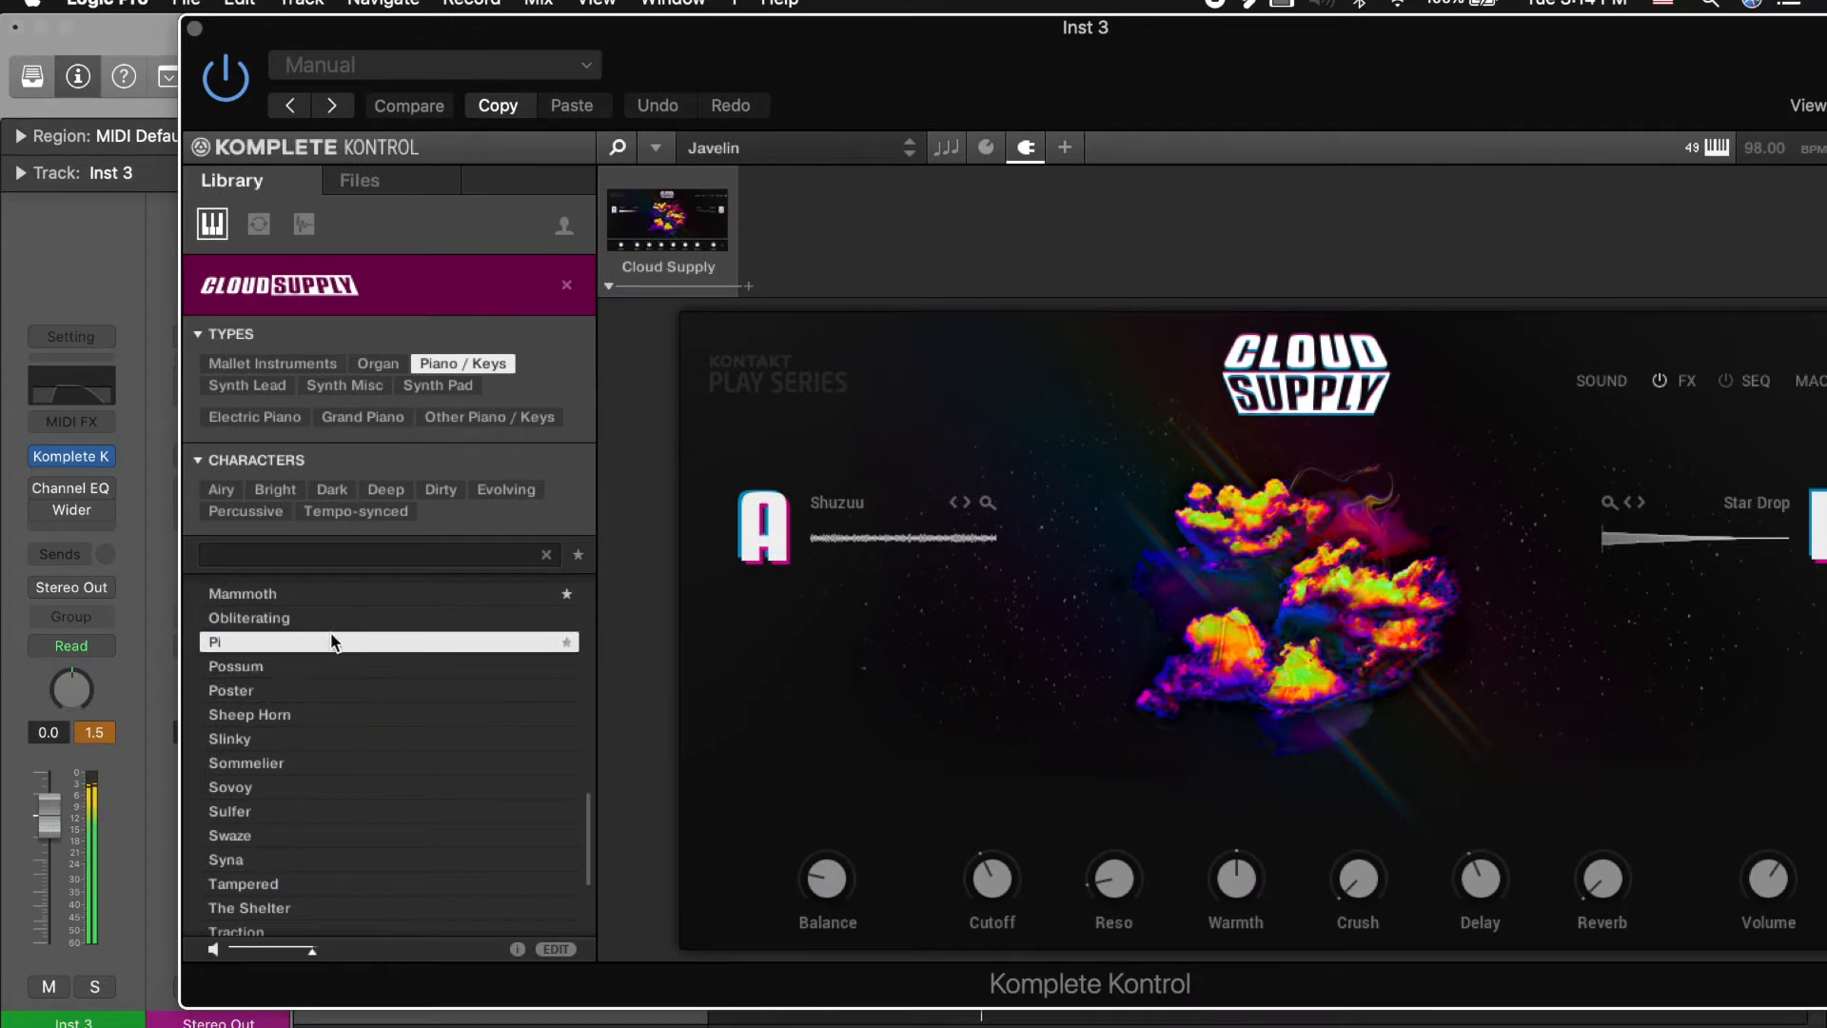
{"action": "left_click", "coordinate": [328, 682]}
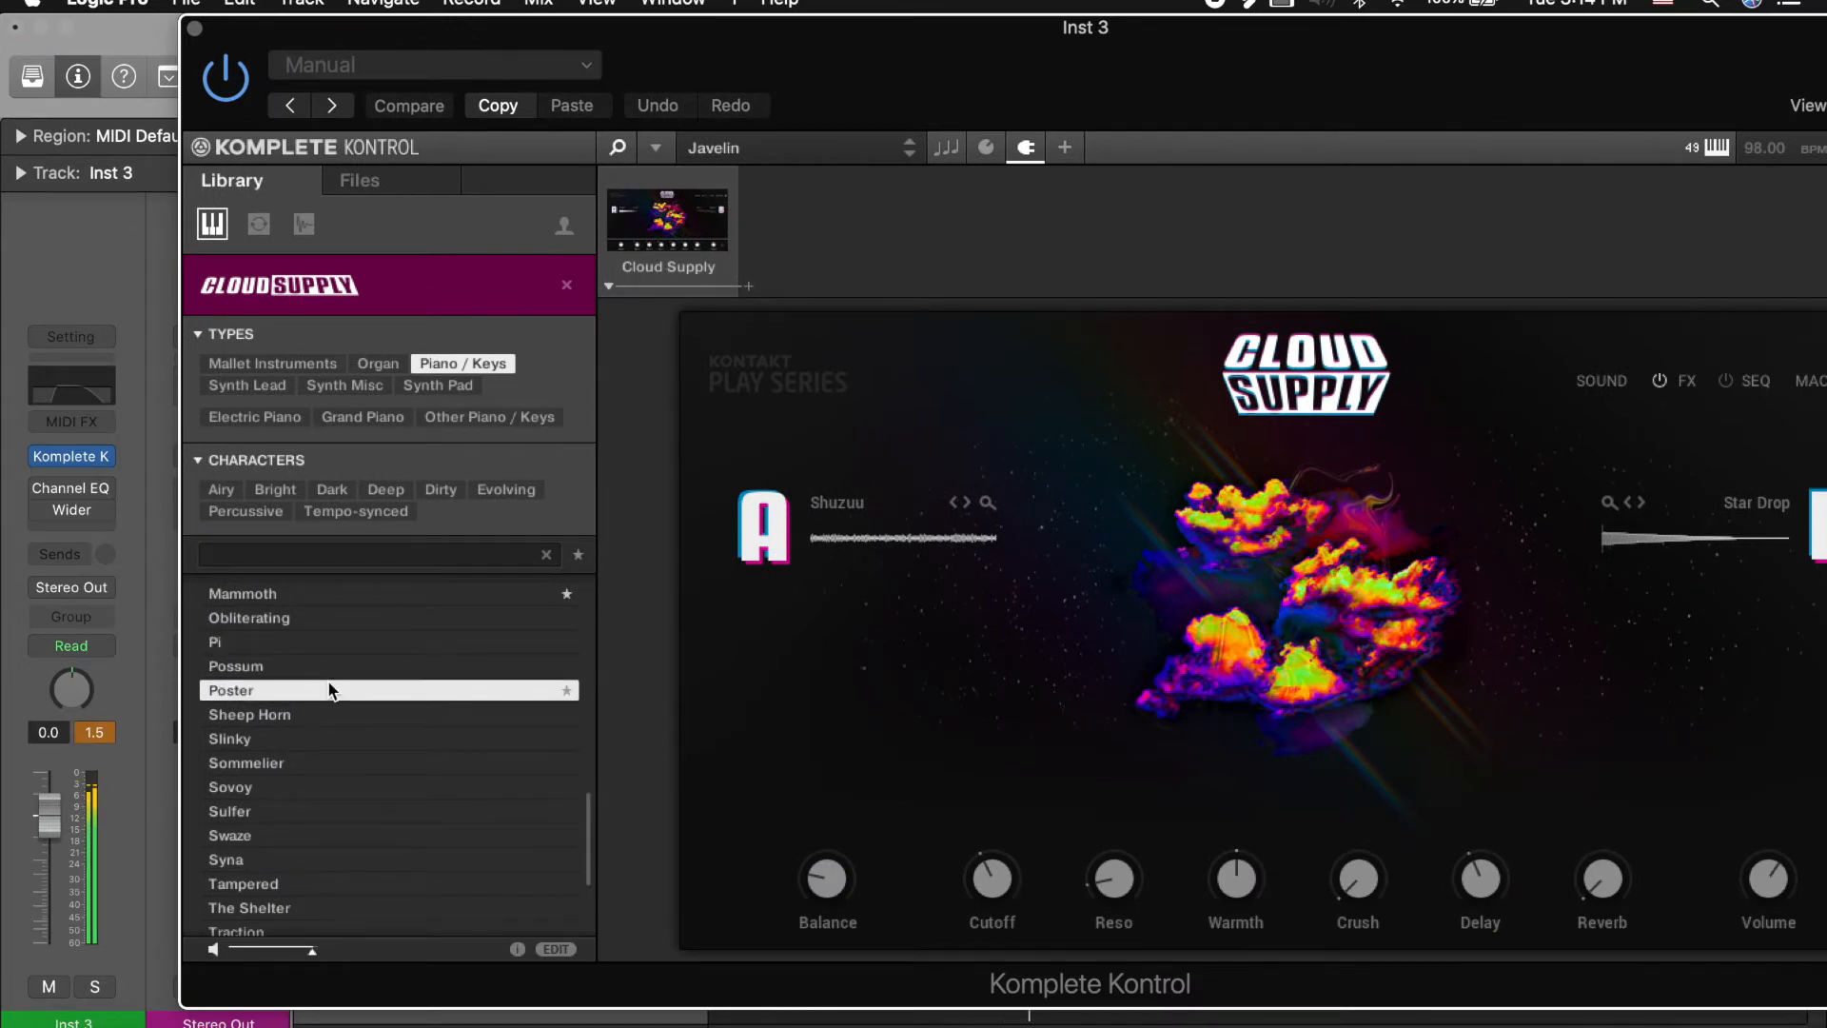
{"action": "left_click", "coordinate": [322, 712]}
{"action": "left_click", "coordinate": [321, 741]}
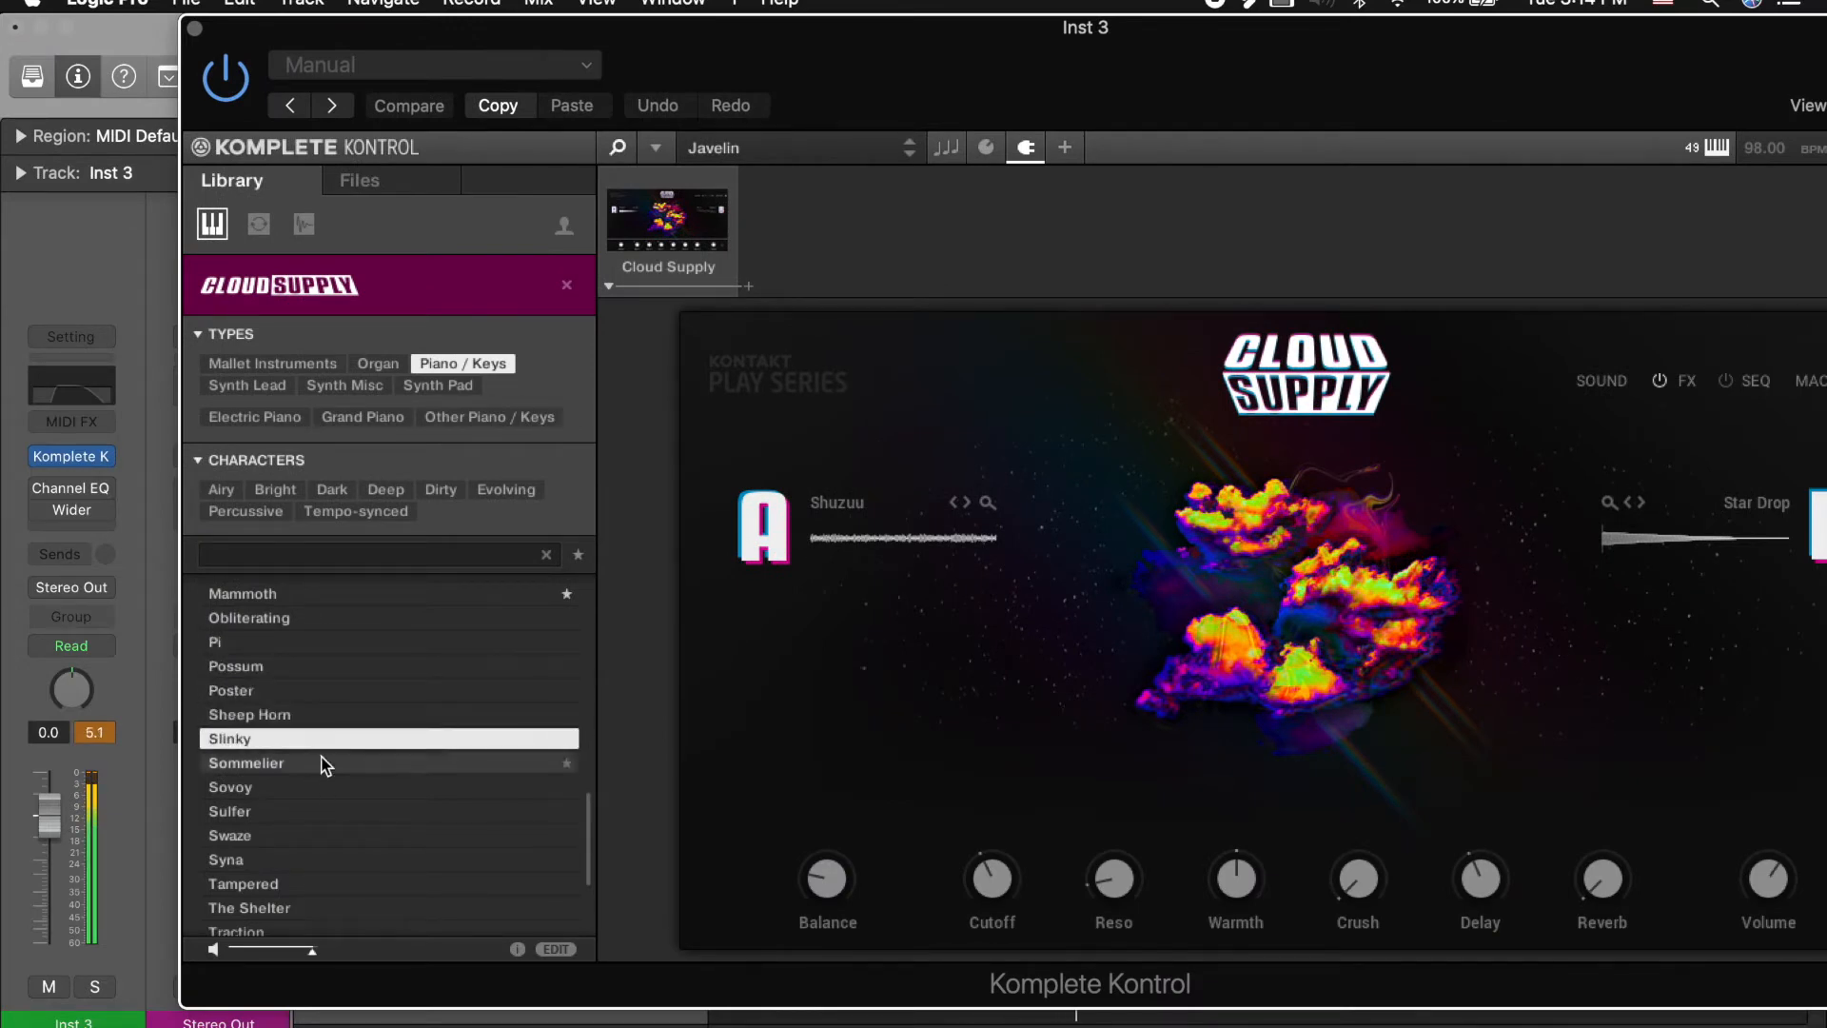
{"action": "left_click", "coordinate": [316, 808]}
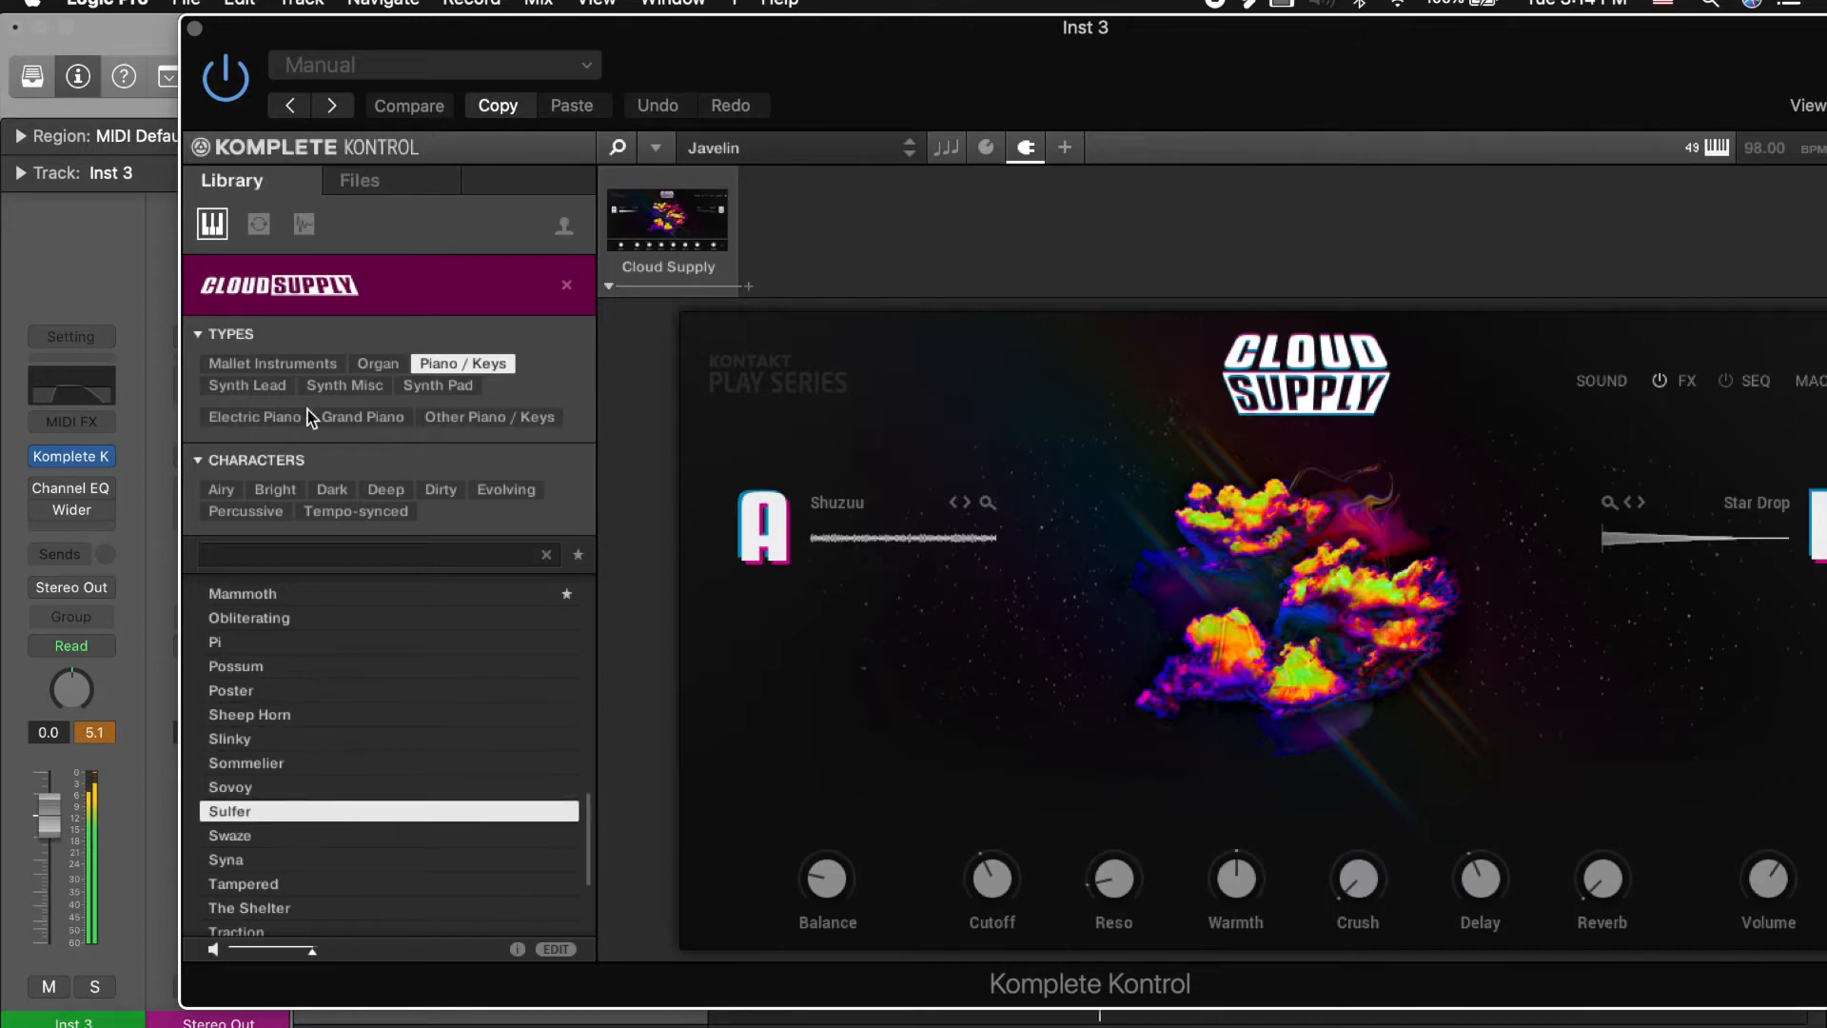
Step: Switch the library to Noire, preview its piano presets such as Ambient Felt and Beyond Pure, and load Beyond
{"action": "left_click", "coordinate": [297, 304]}
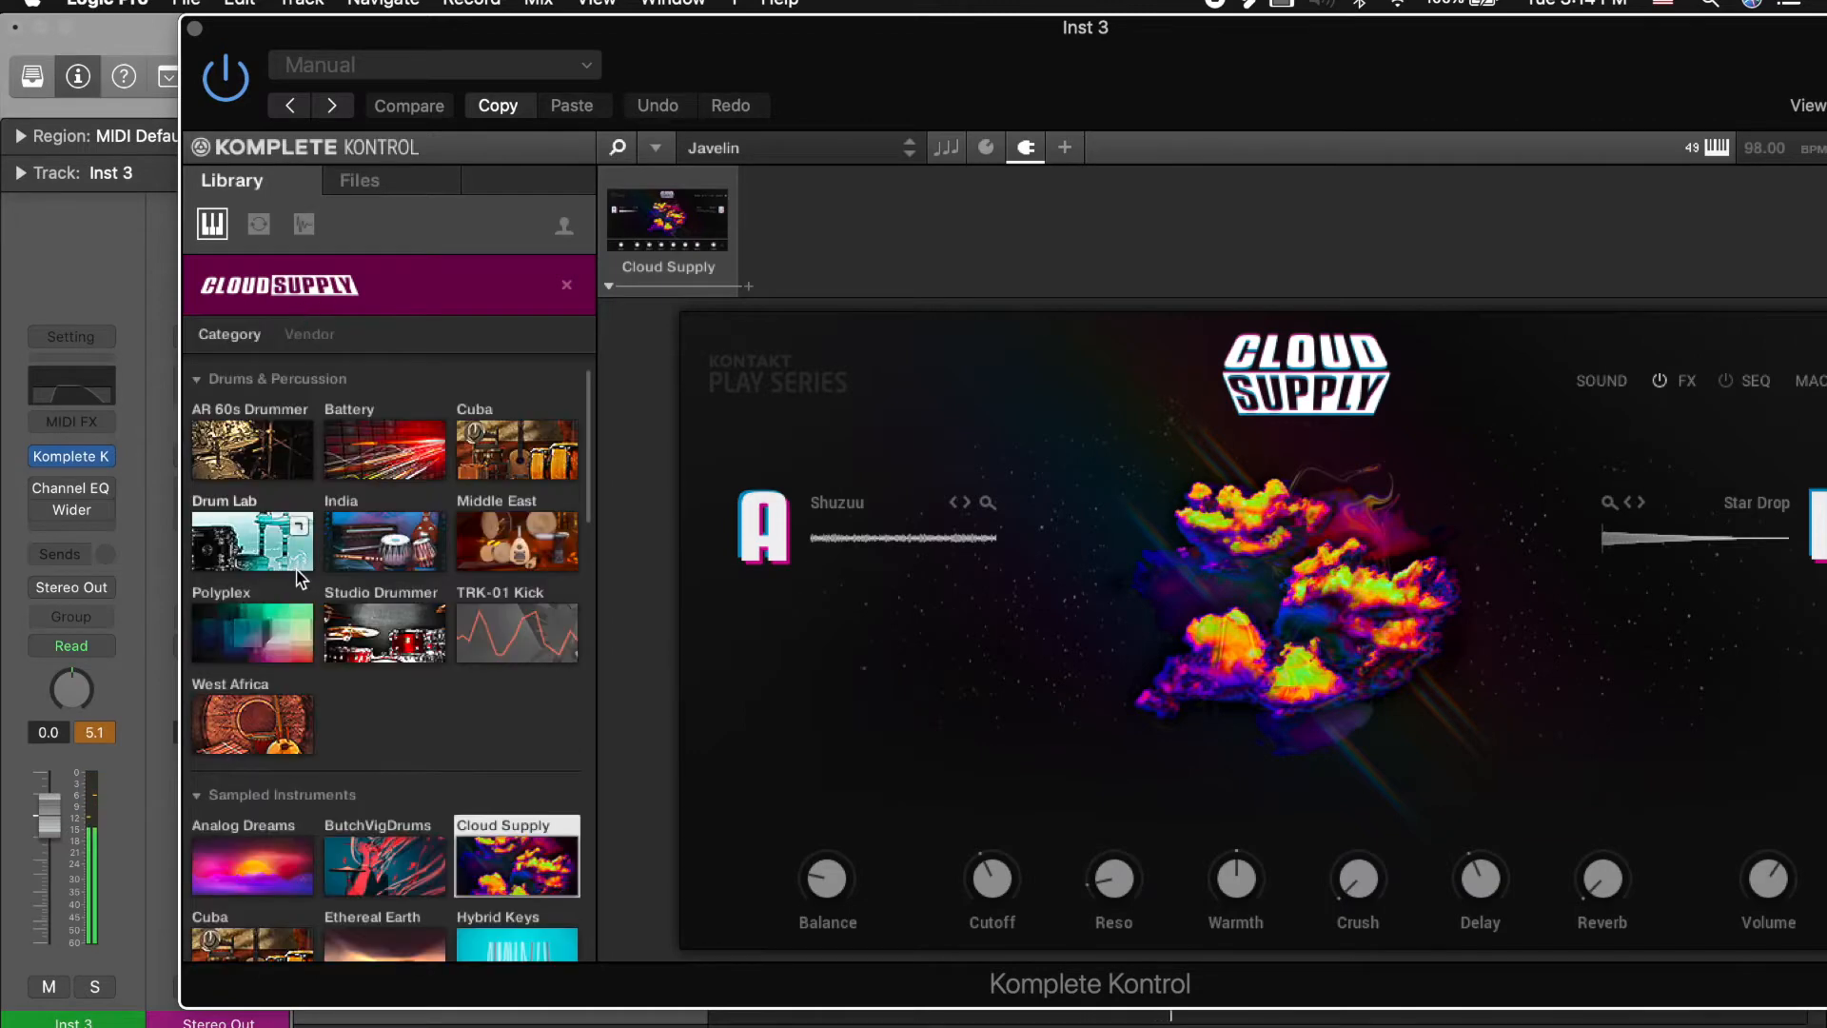
{"action": "scroll", "coordinate": [299, 578], "scroll_direction": "down", "scroll_amount": 15}
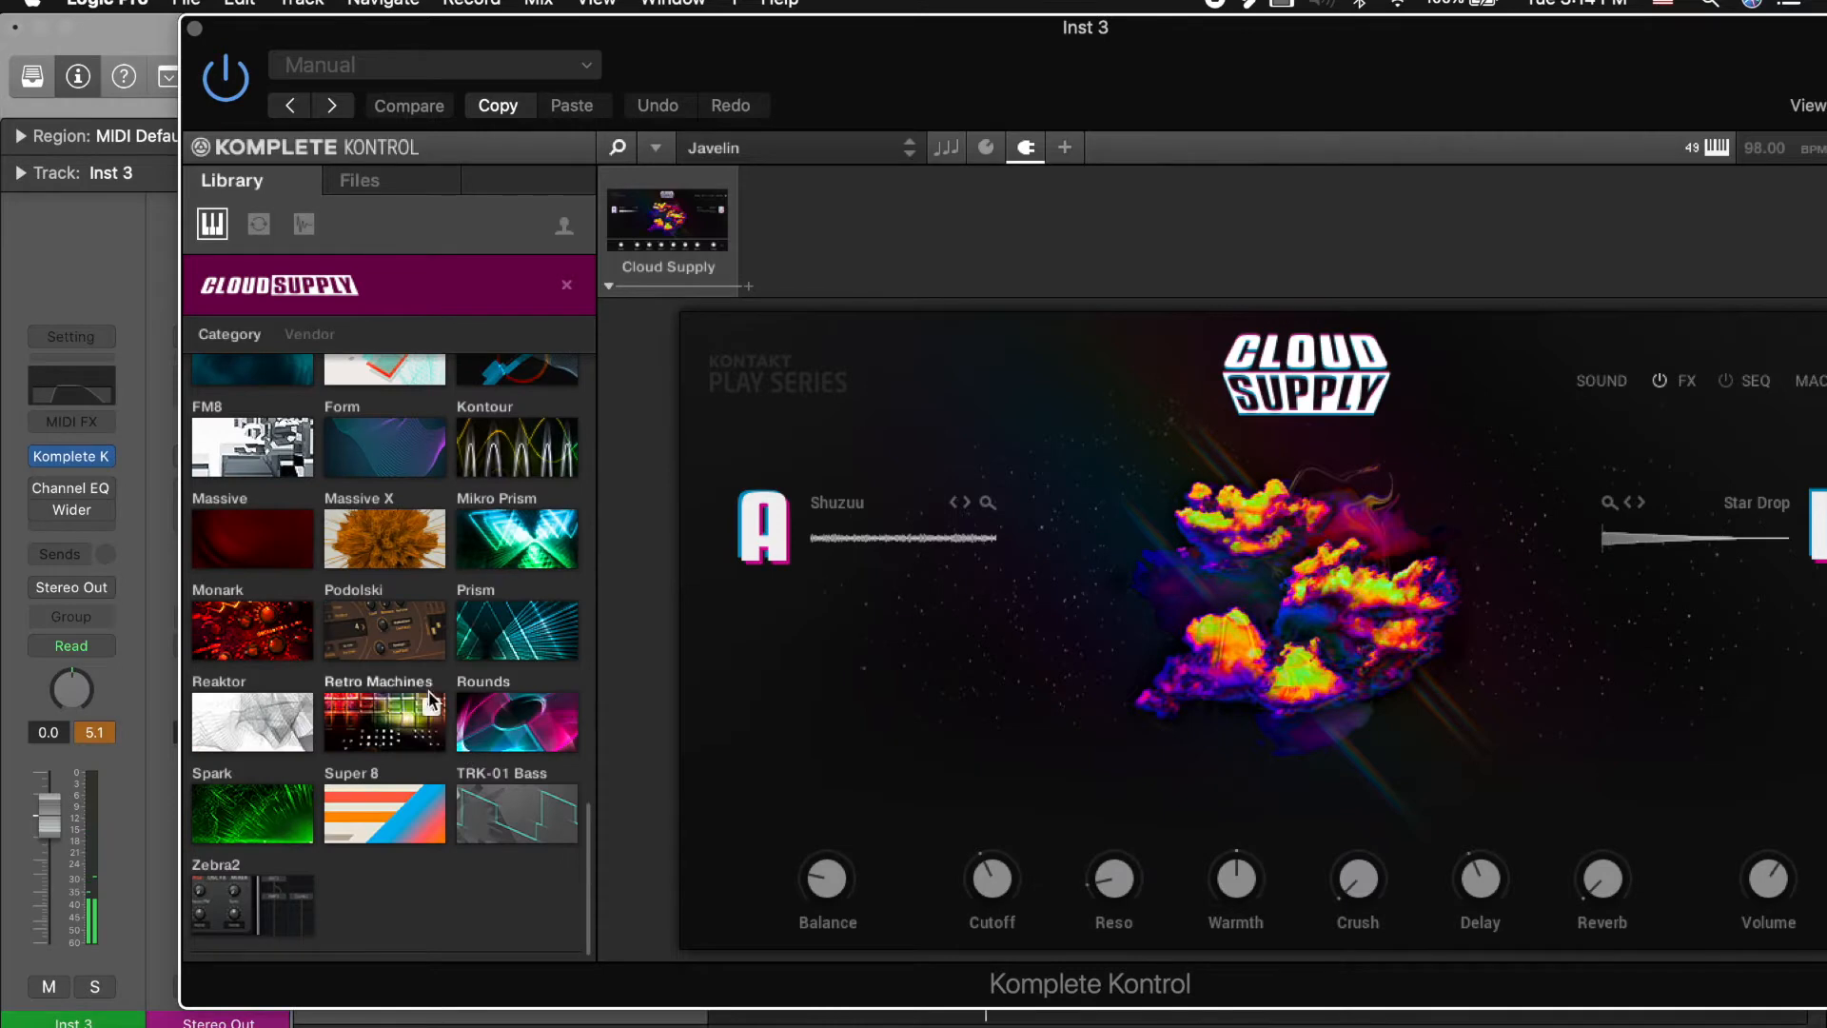
{"action": "scroll", "coordinate": [419, 666], "scroll_direction": "up", "scroll_amount": 5}
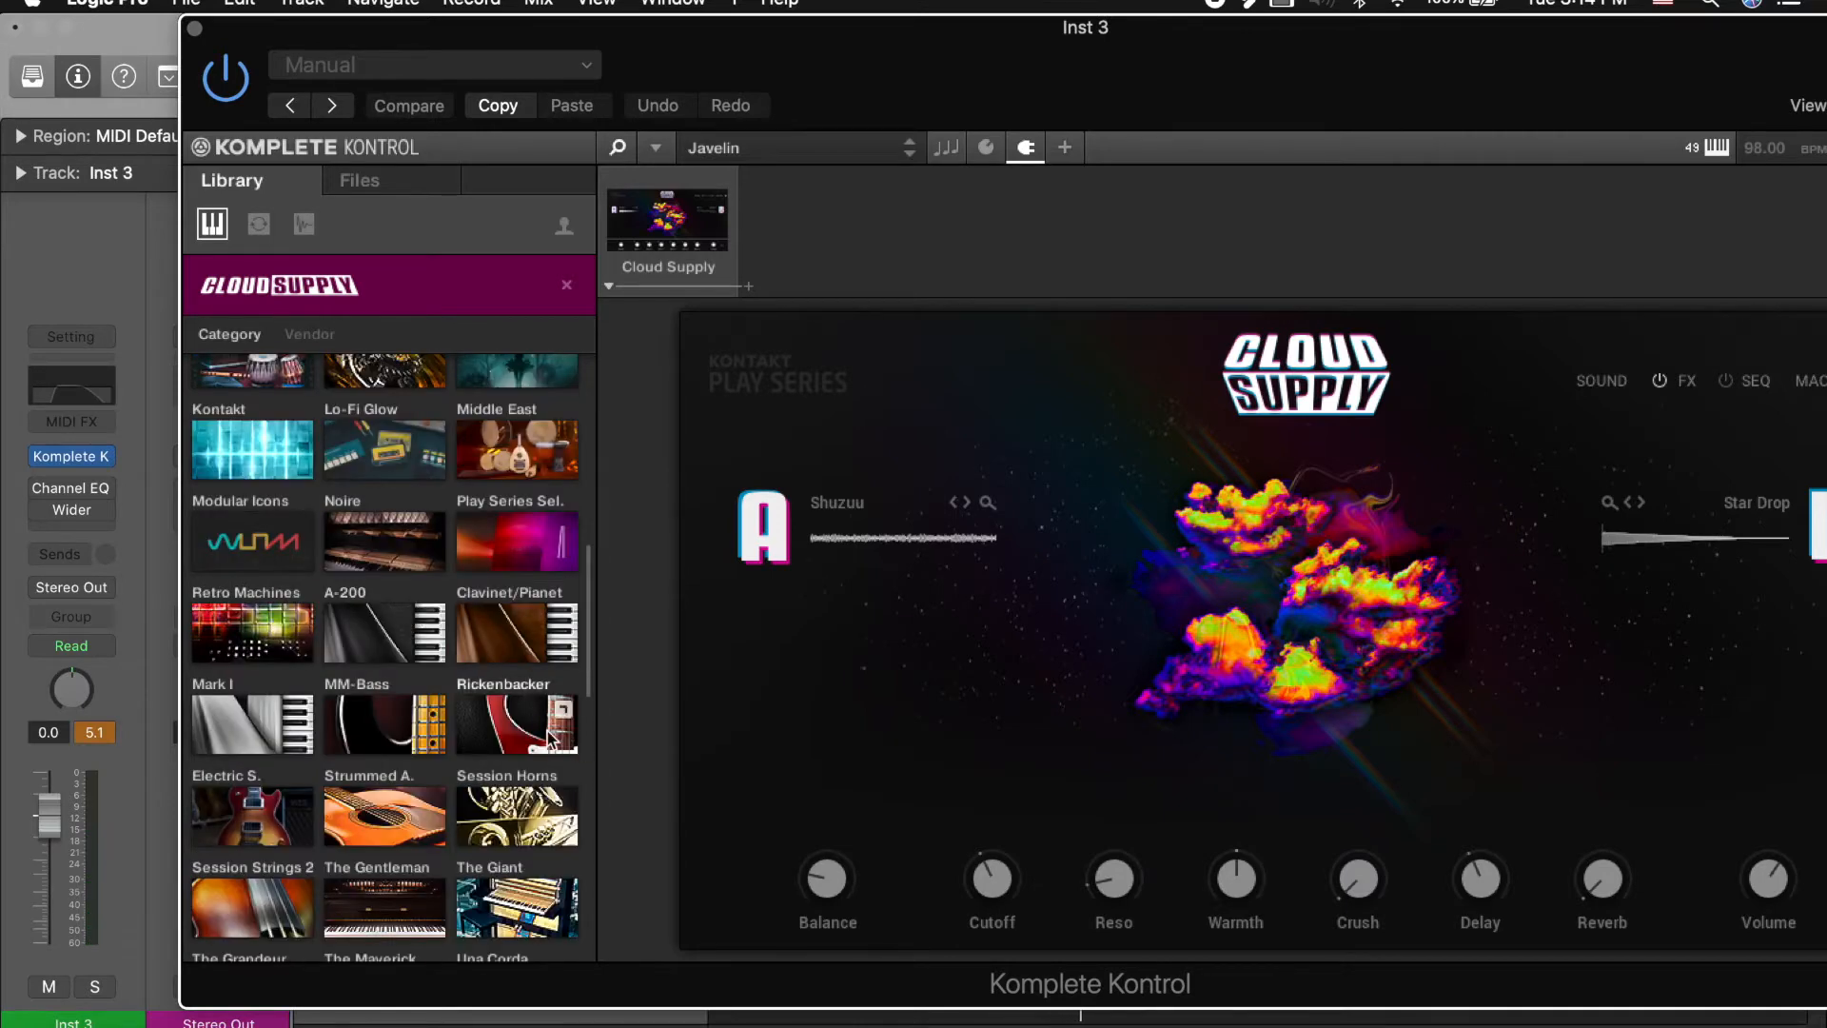
{"action": "left_click", "coordinate": [385, 553]}
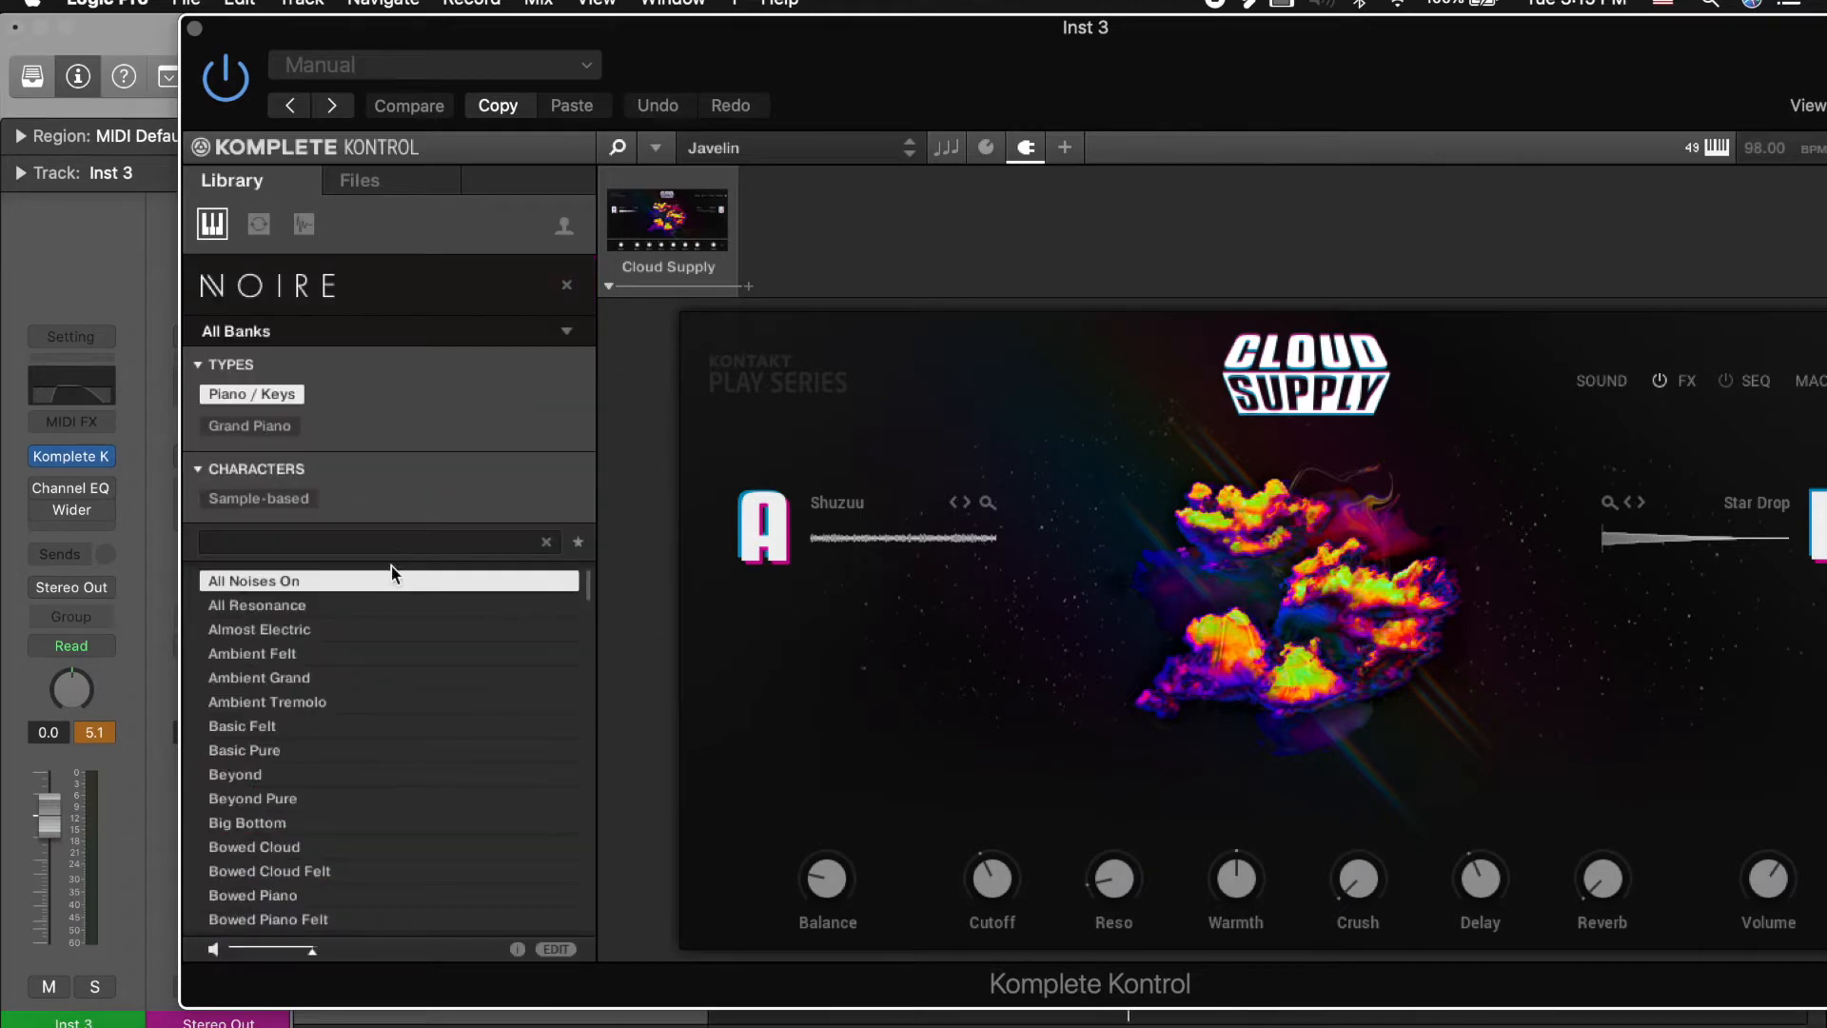
{"action": "left_click", "coordinate": [324, 651]}
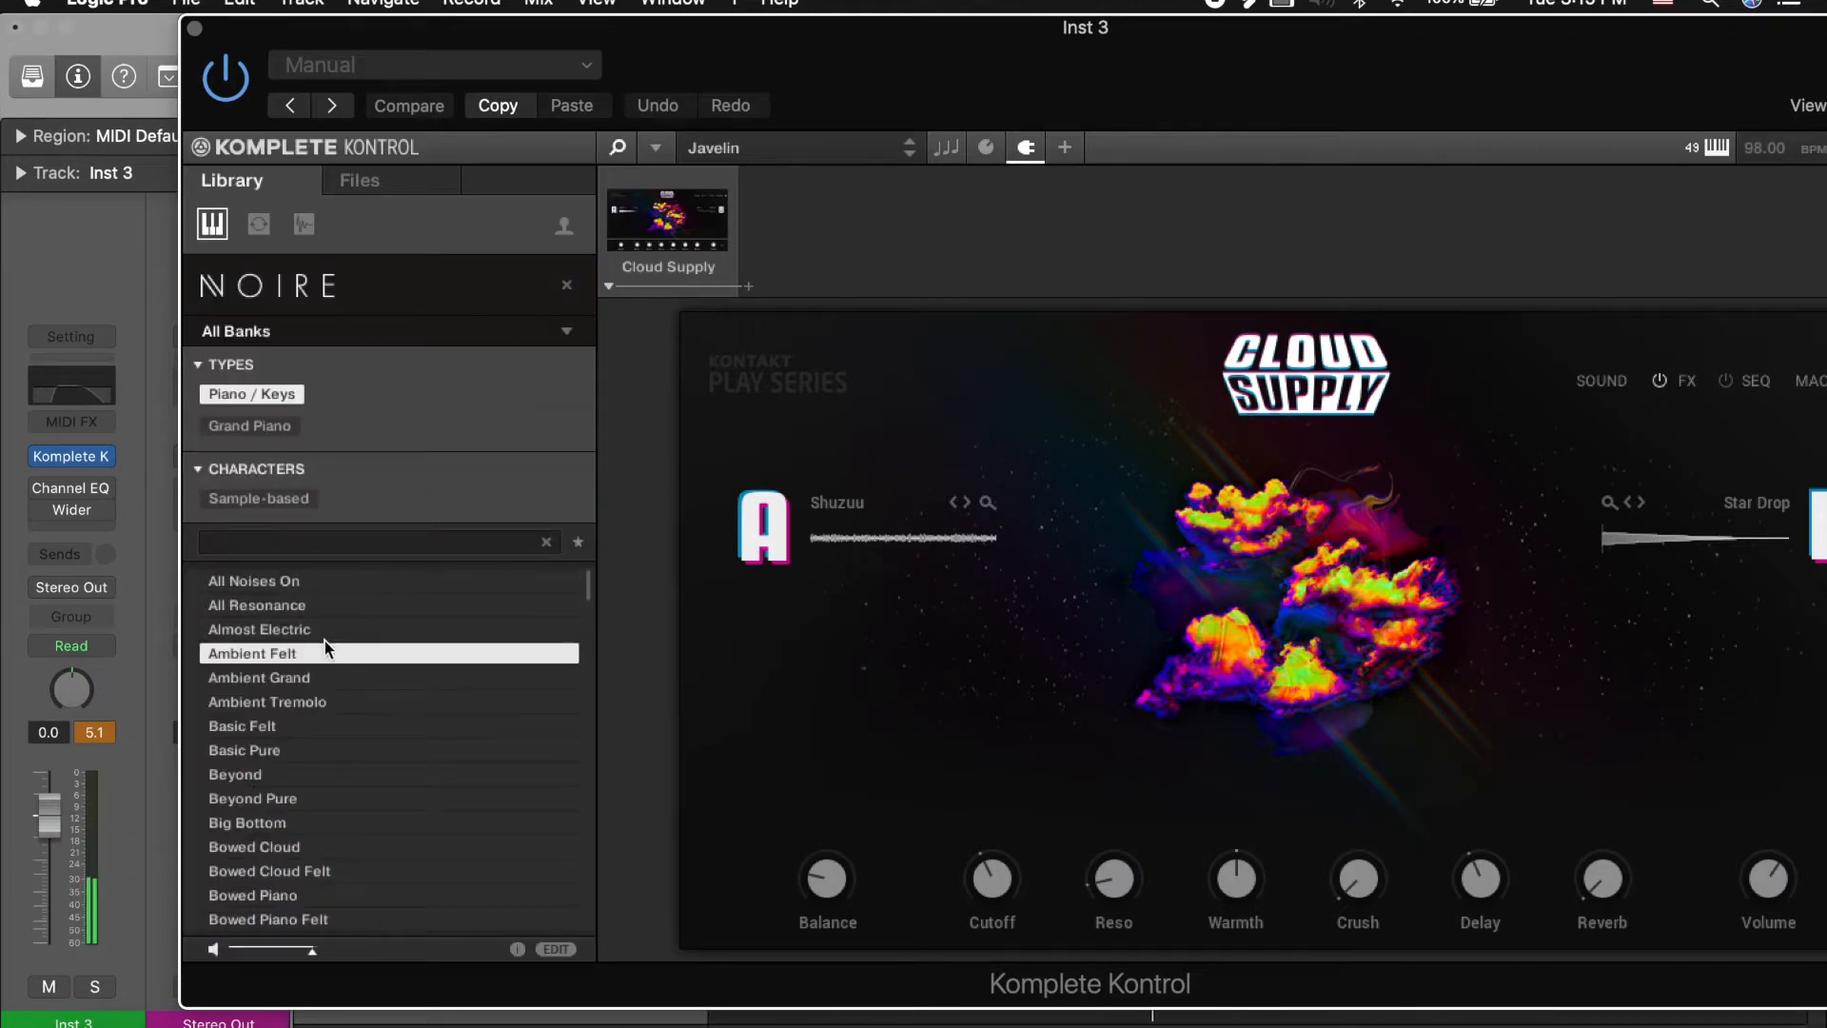
{"action": "left_click", "coordinate": [369, 582]}
{"action": "left_click", "coordinate": [347, 799]}
{"action": "left_click", "coordinate": [346, 780]}
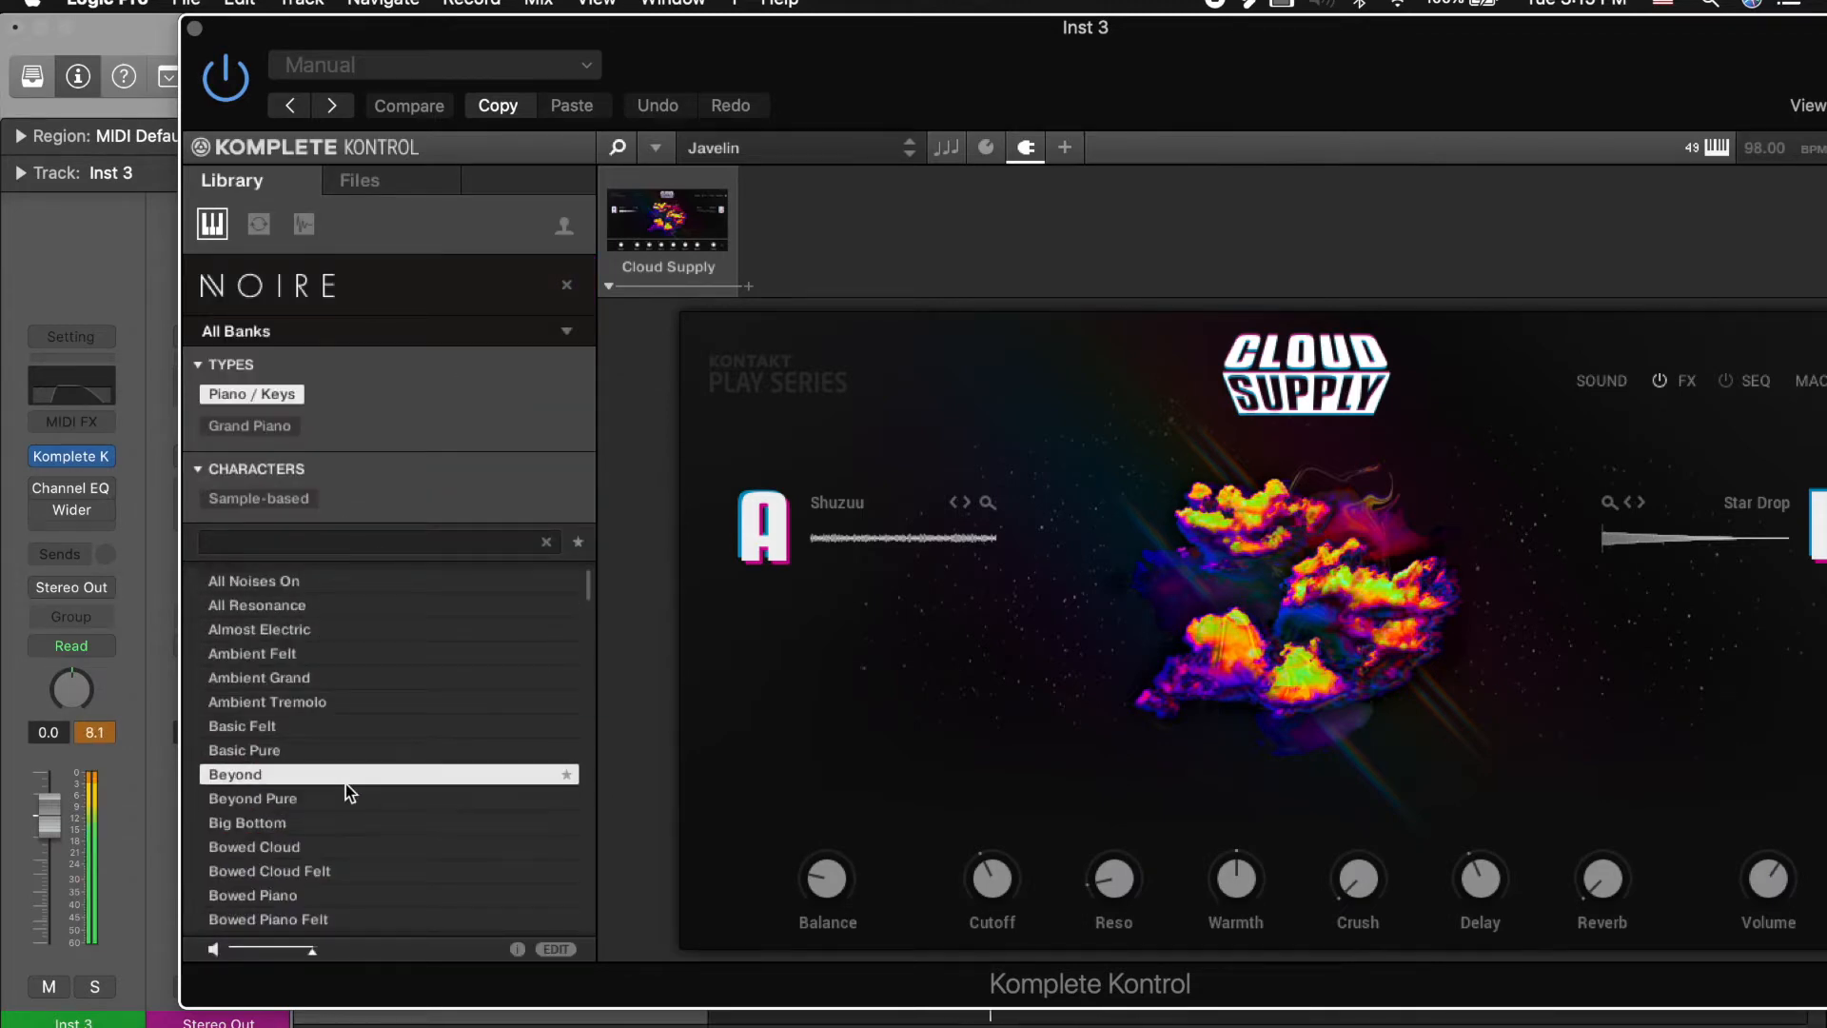
{"action": "double_click", "coordinate": [326, 780]}
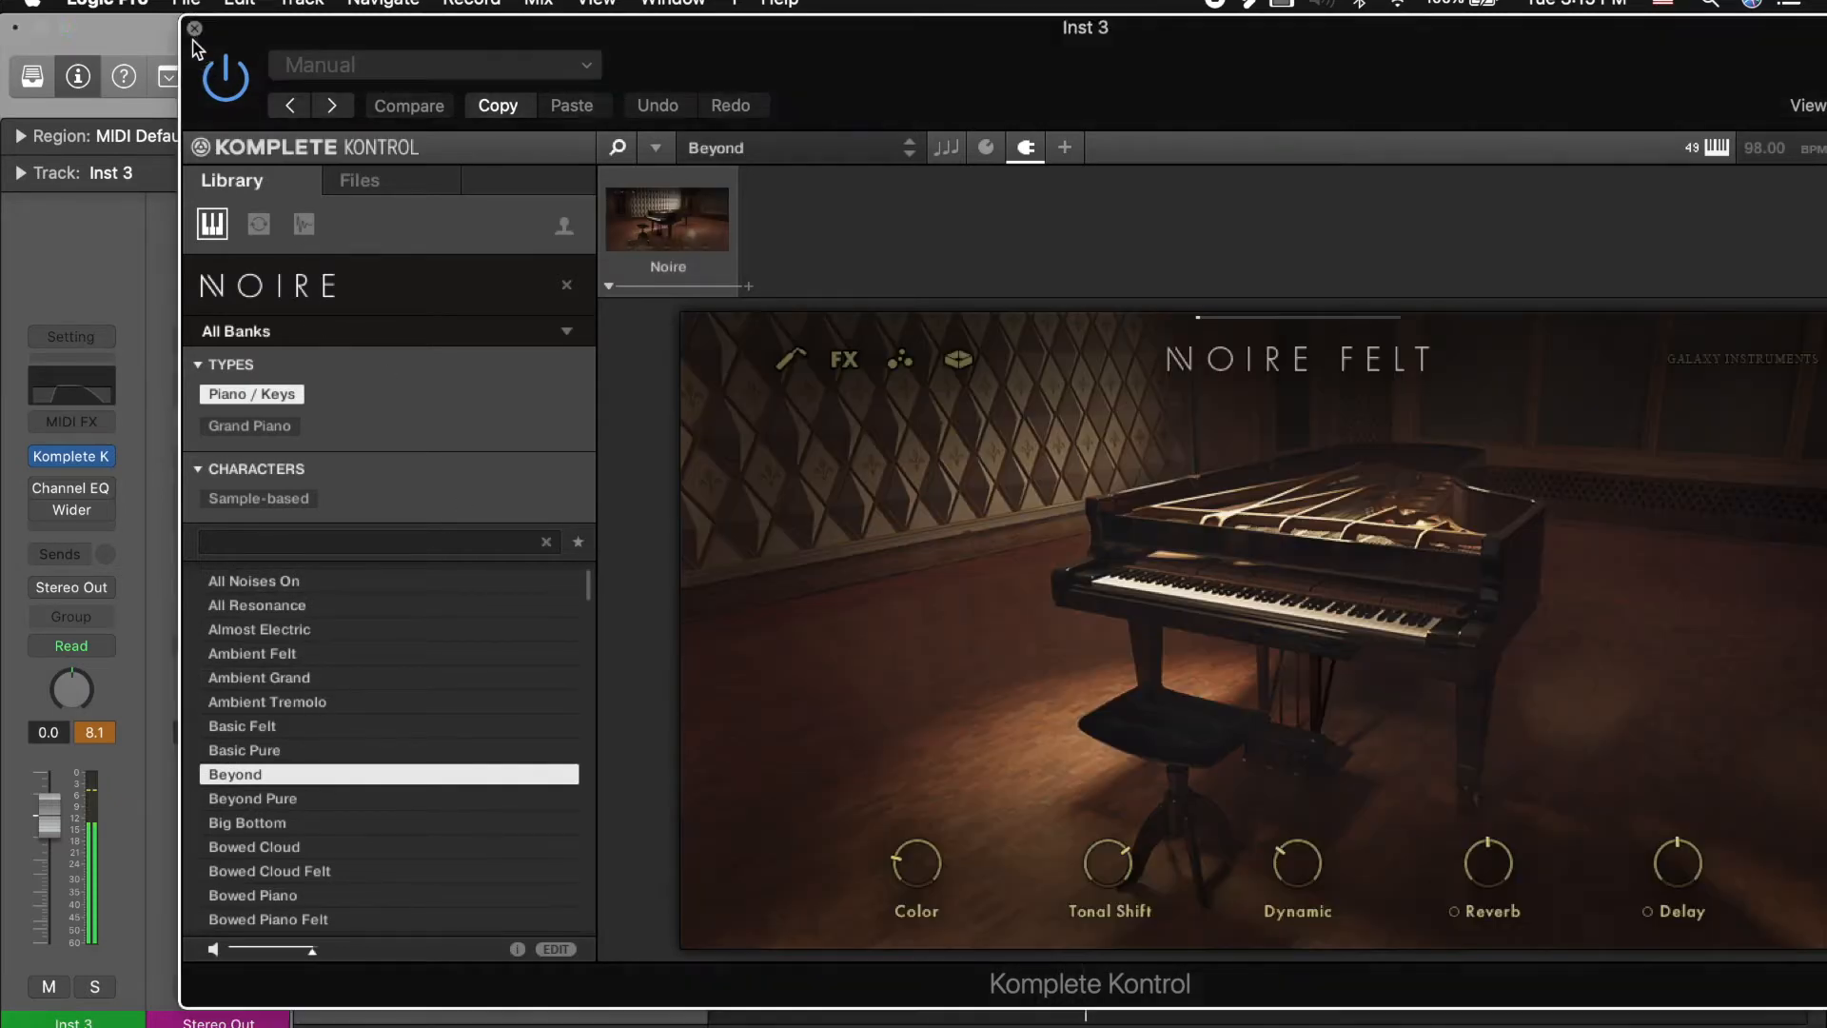
Step: Close the instrument window and create an empty MIDI region on Inst 3 at bar 5
{"action": "left_click", "coordinate": [194, 30]}
{"action": "right_click", "coordinate": [954, 355]}
{"action": "left_click", "coordinate": [986, 368]}
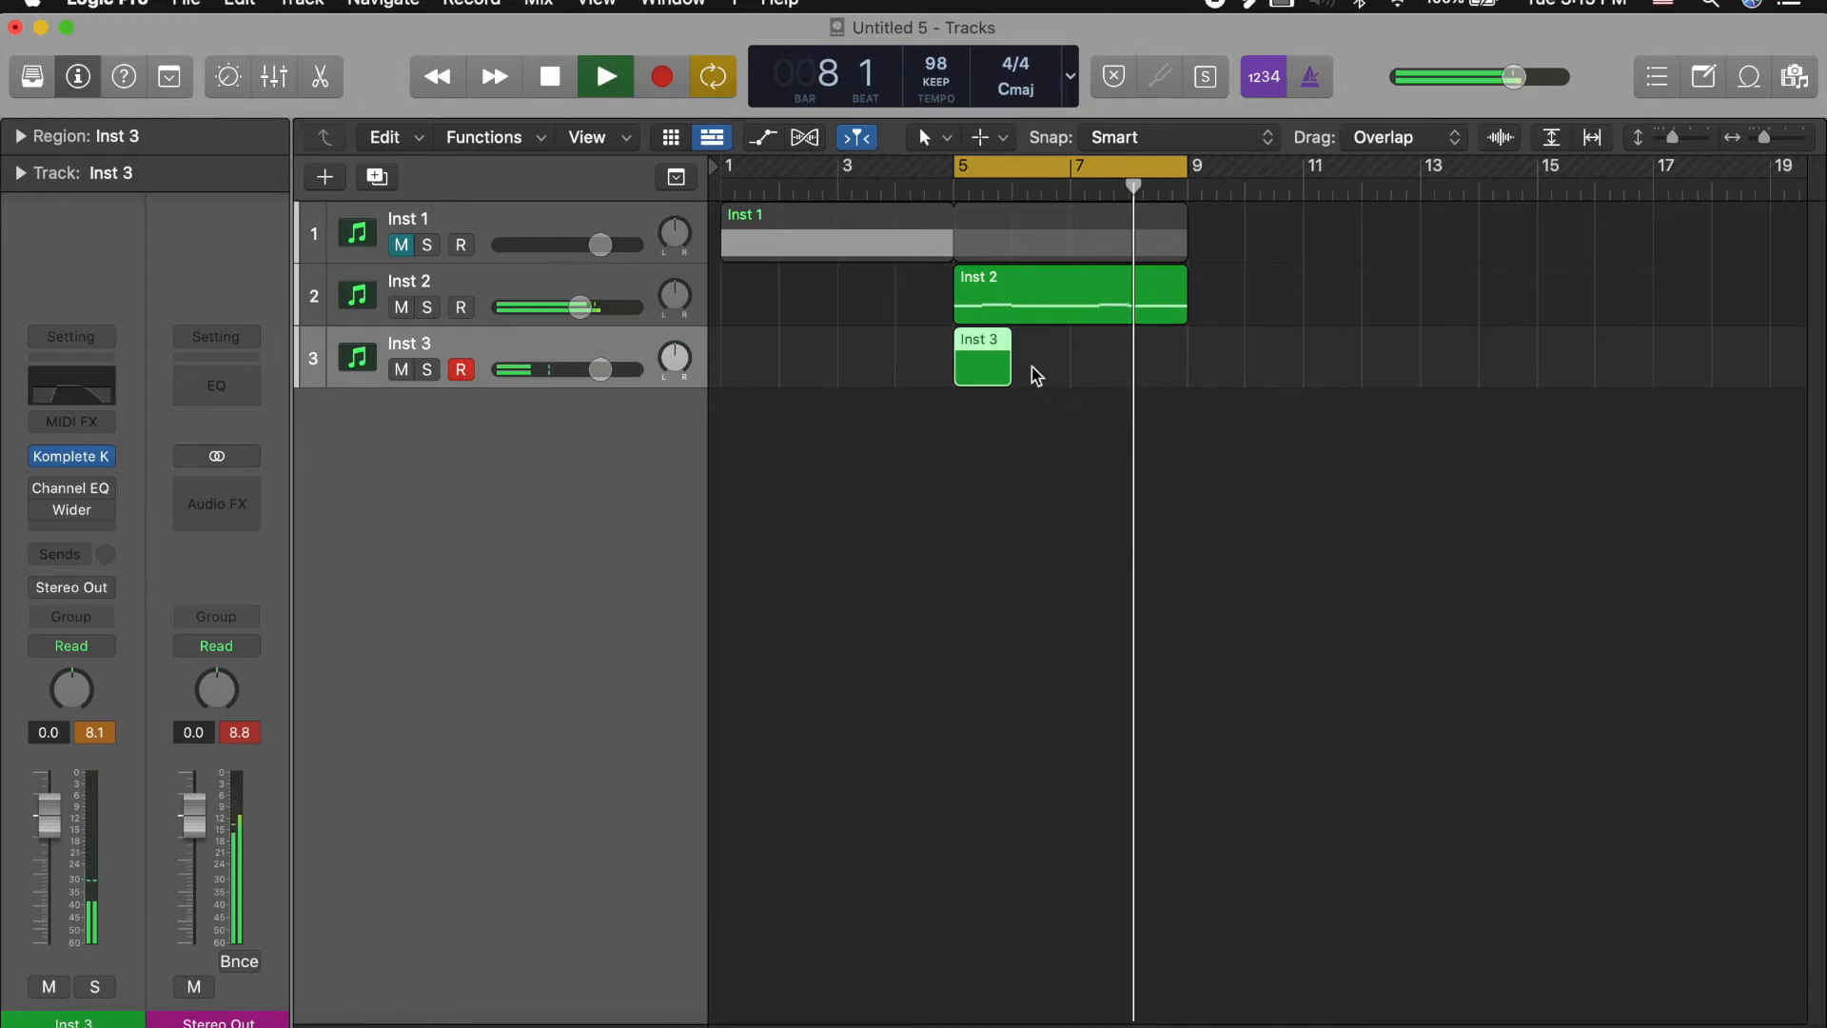
Step: Extend the Inst 3 region to bar 9 and open it in the Piano Roll together with the Inst 1 and Inst 2 regions
{"action": "left_click", "coordinate": [1004, 376]}
{"action": "left_click_drag", "start_coordinate": [999, 381], "coordinate": [1187, 381]}
{"action": "left_click_drag", "start_coordinate": [1294, 433], "coordinate": [1080, 253]}
{"action": "double_click", "coordinate": [1113, 379]}
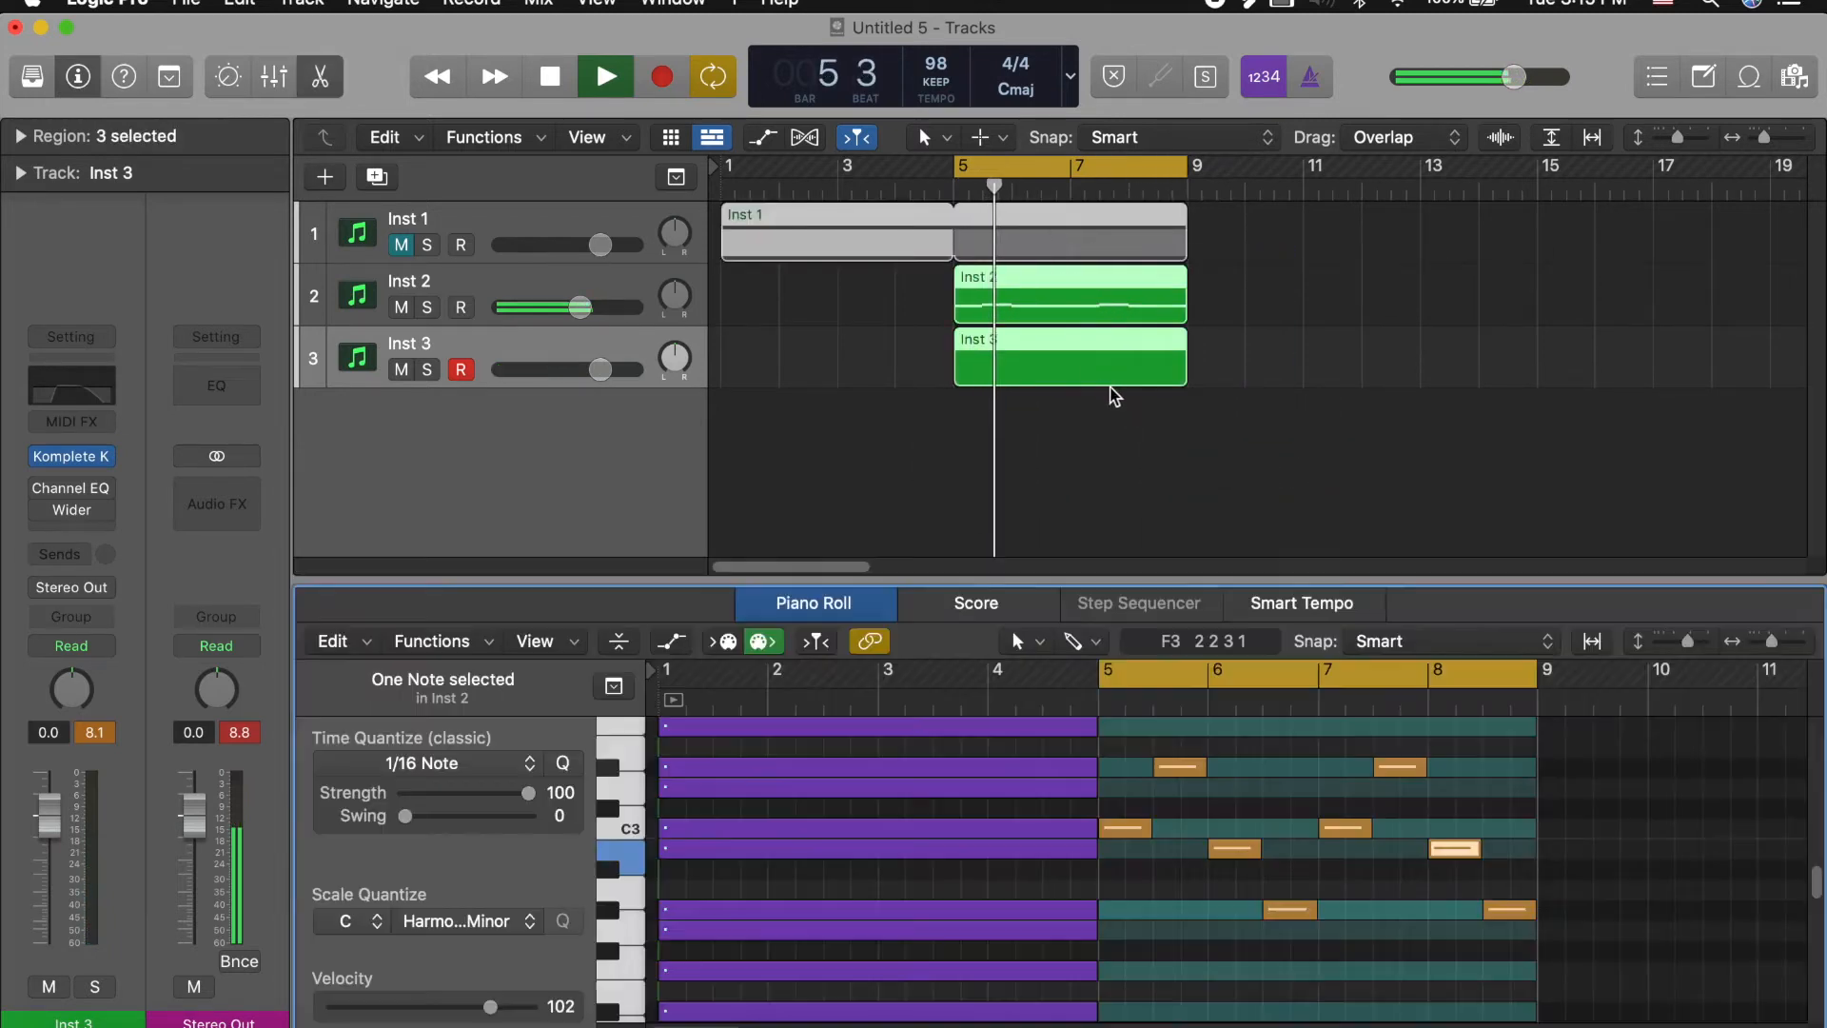
Step: Audition pitches and add a one-bar C2 note at bar 5 of Inst 3, setting its velocity to 100
{"action": "scroll", "coordinate": [704, 899], "scroll_direction": "up", "scroll_amount": 2}
{"action": "left_click", "coordinate": [1226, 887]}
{"action": "left_click", "coordinate": [619, 825]}
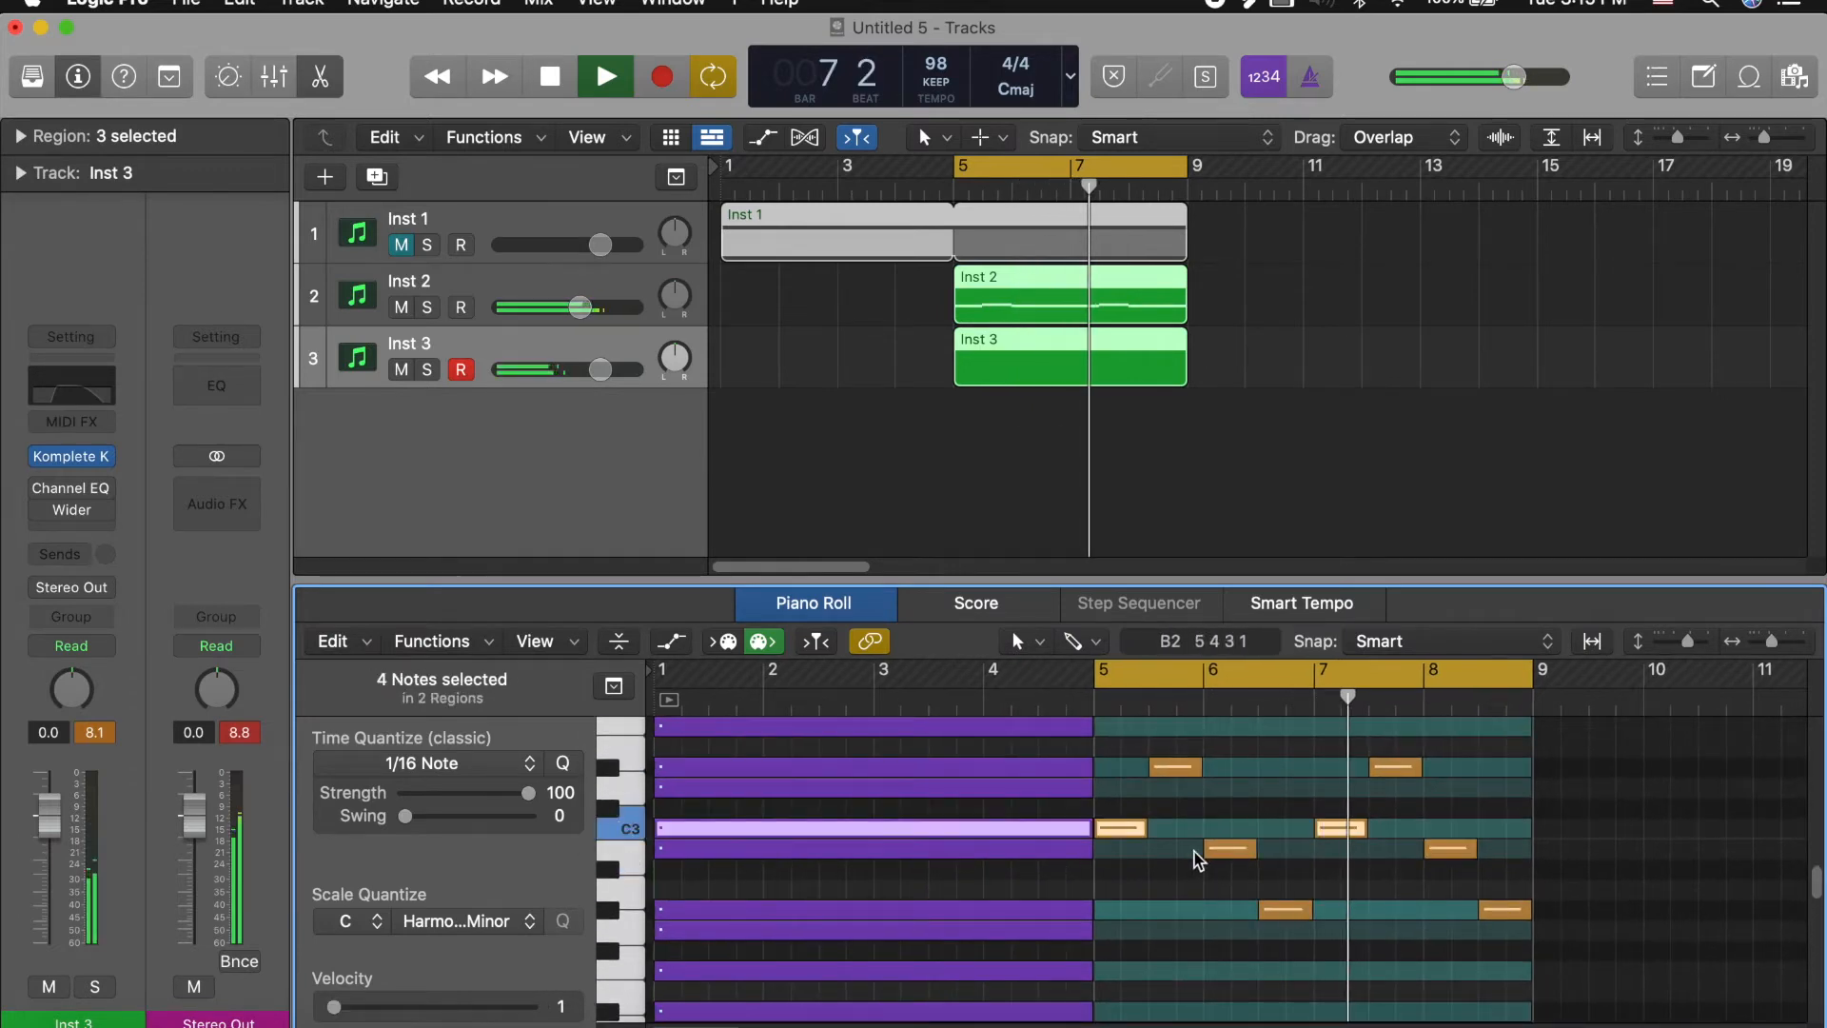
{"action": "scroll", "coordinate": [1095, 857], "scroll_direction": "down", "scroll_amount": 5}
{"action": "left_click", "coordinate": [637, 885]}
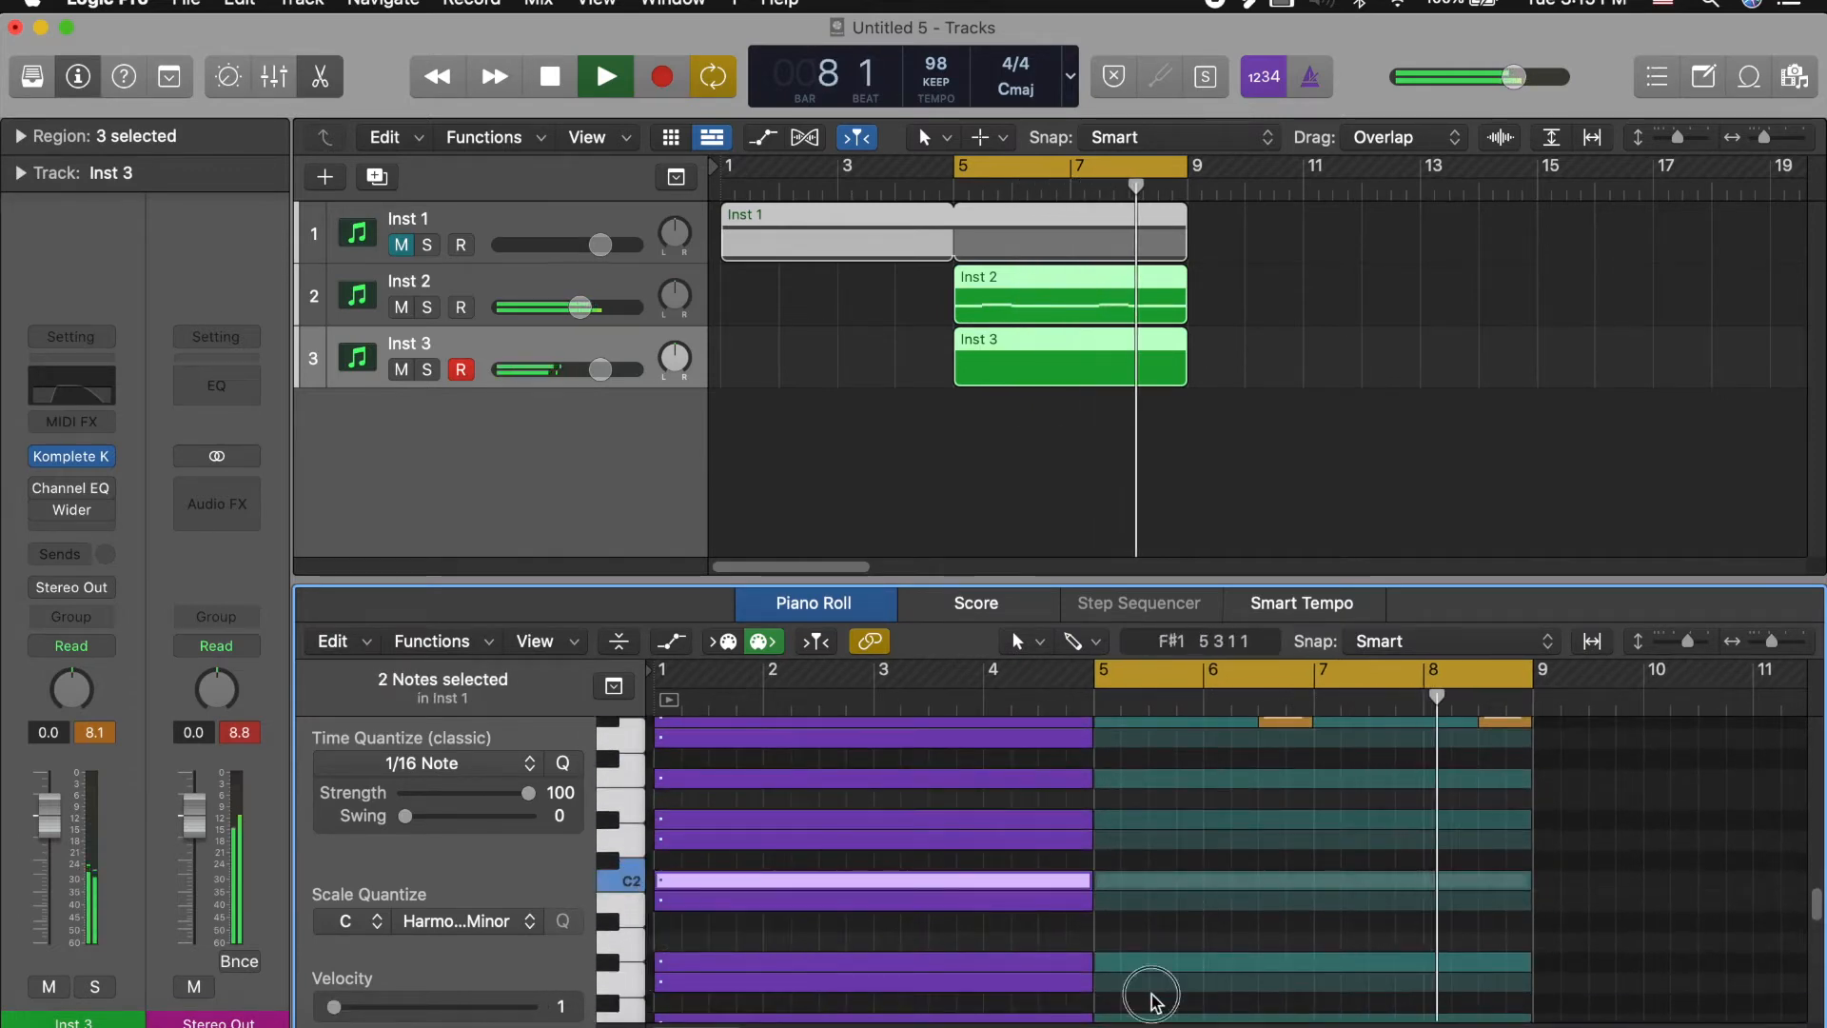
{"action": "left_click", "coordinate": [1094, 865]}
{"action": "left_click", "coordinate": [1156, 883]}
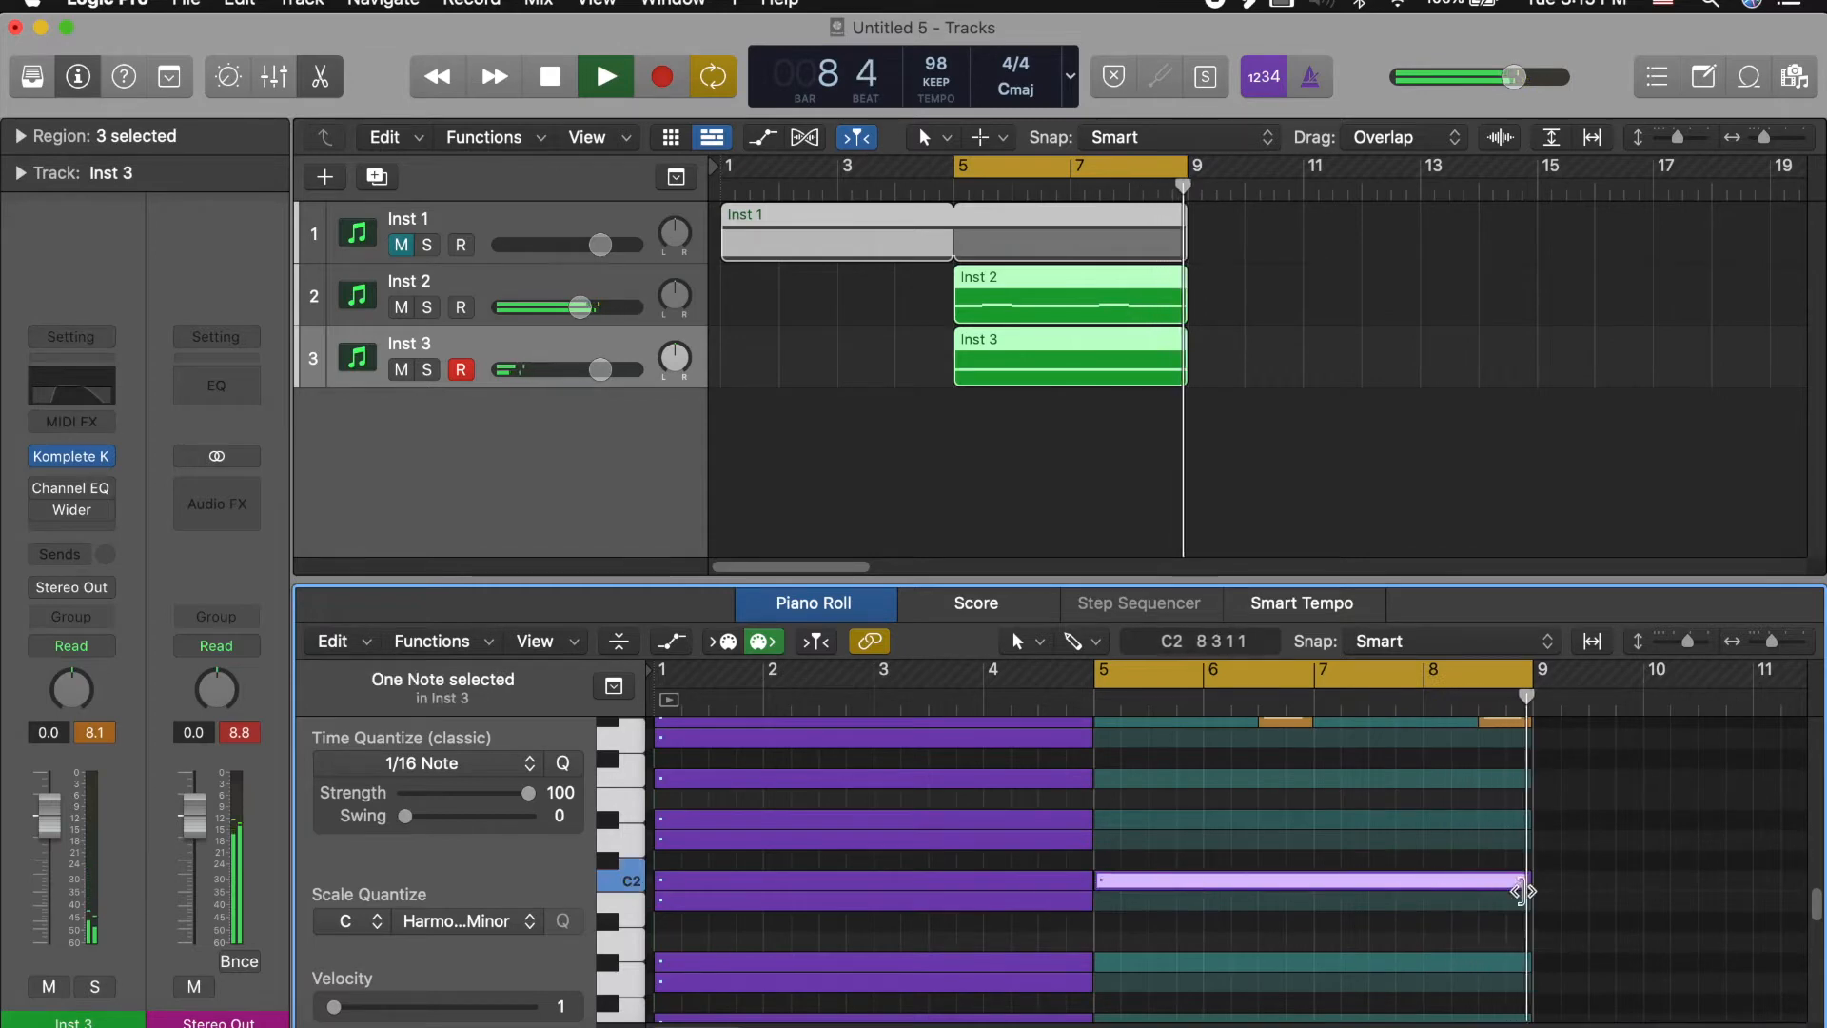
{"action": "left_click_drag", "start_coordinate": [1528, 883], "coordinate": [1203, 890]}
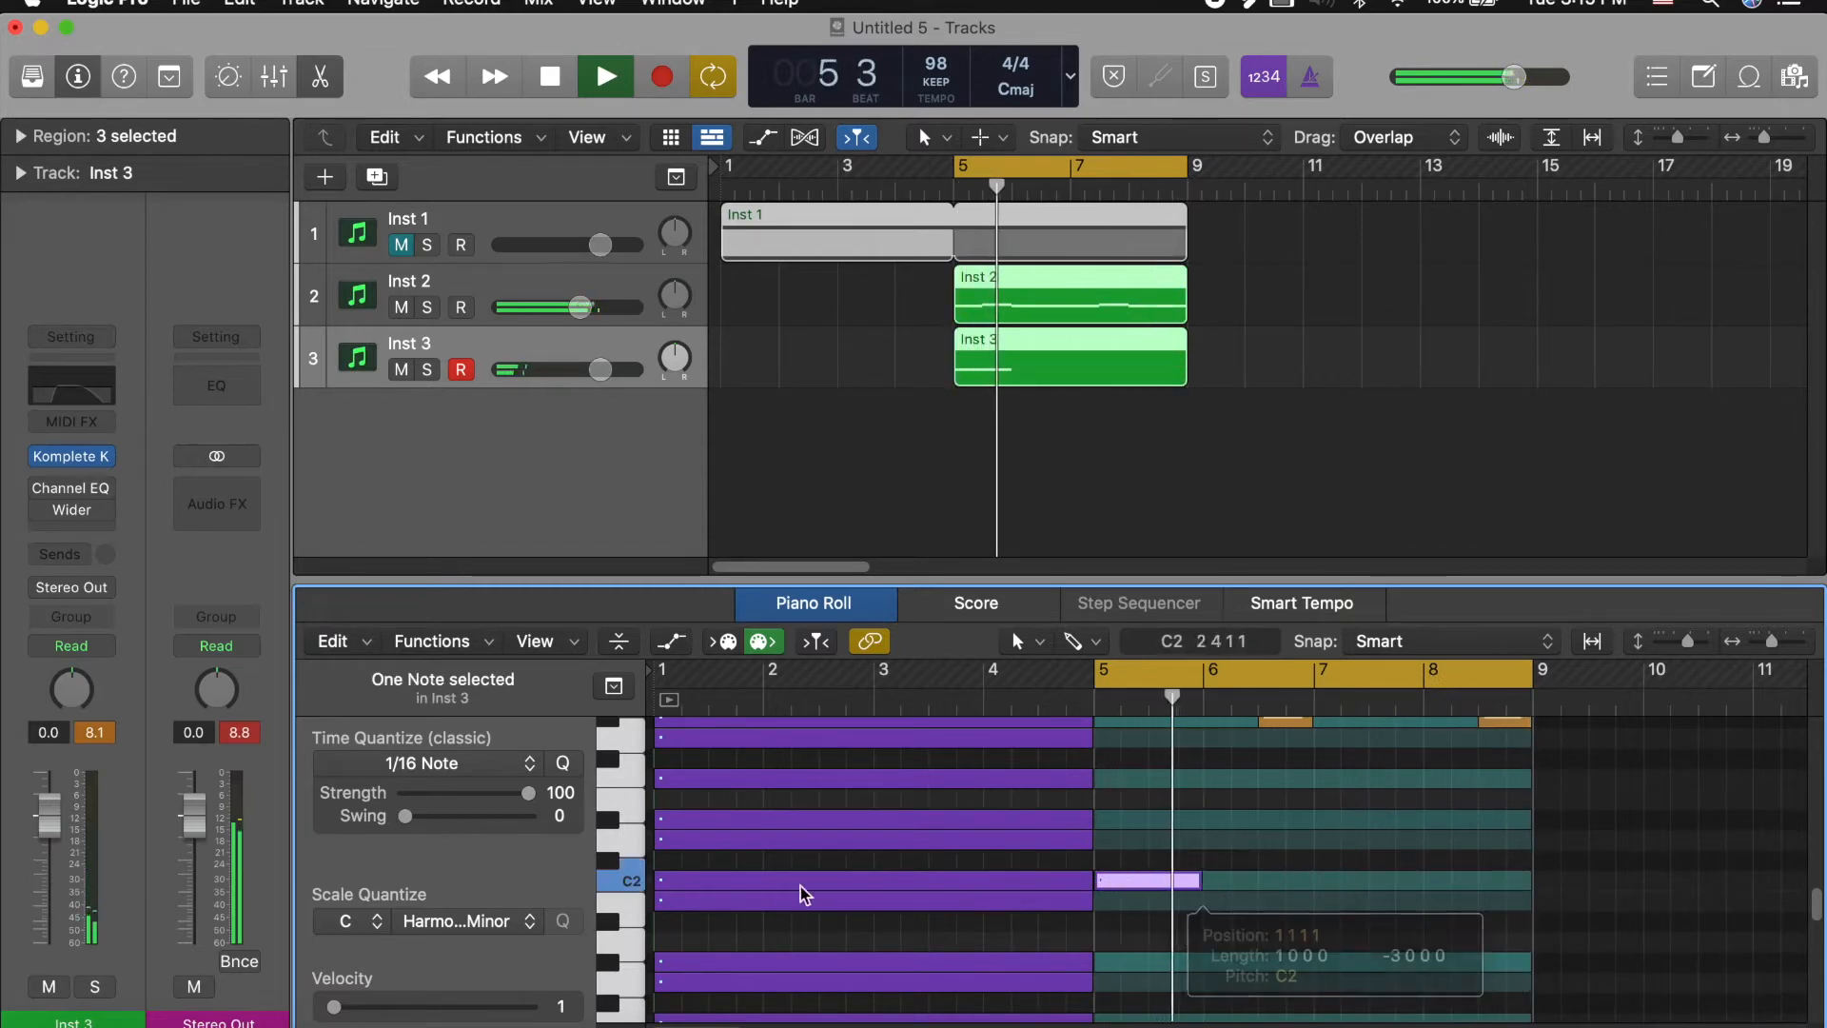
{"action": "left_click_drag", "start_coordinate": [333, 1007], "coordinate": [487, 1007]}
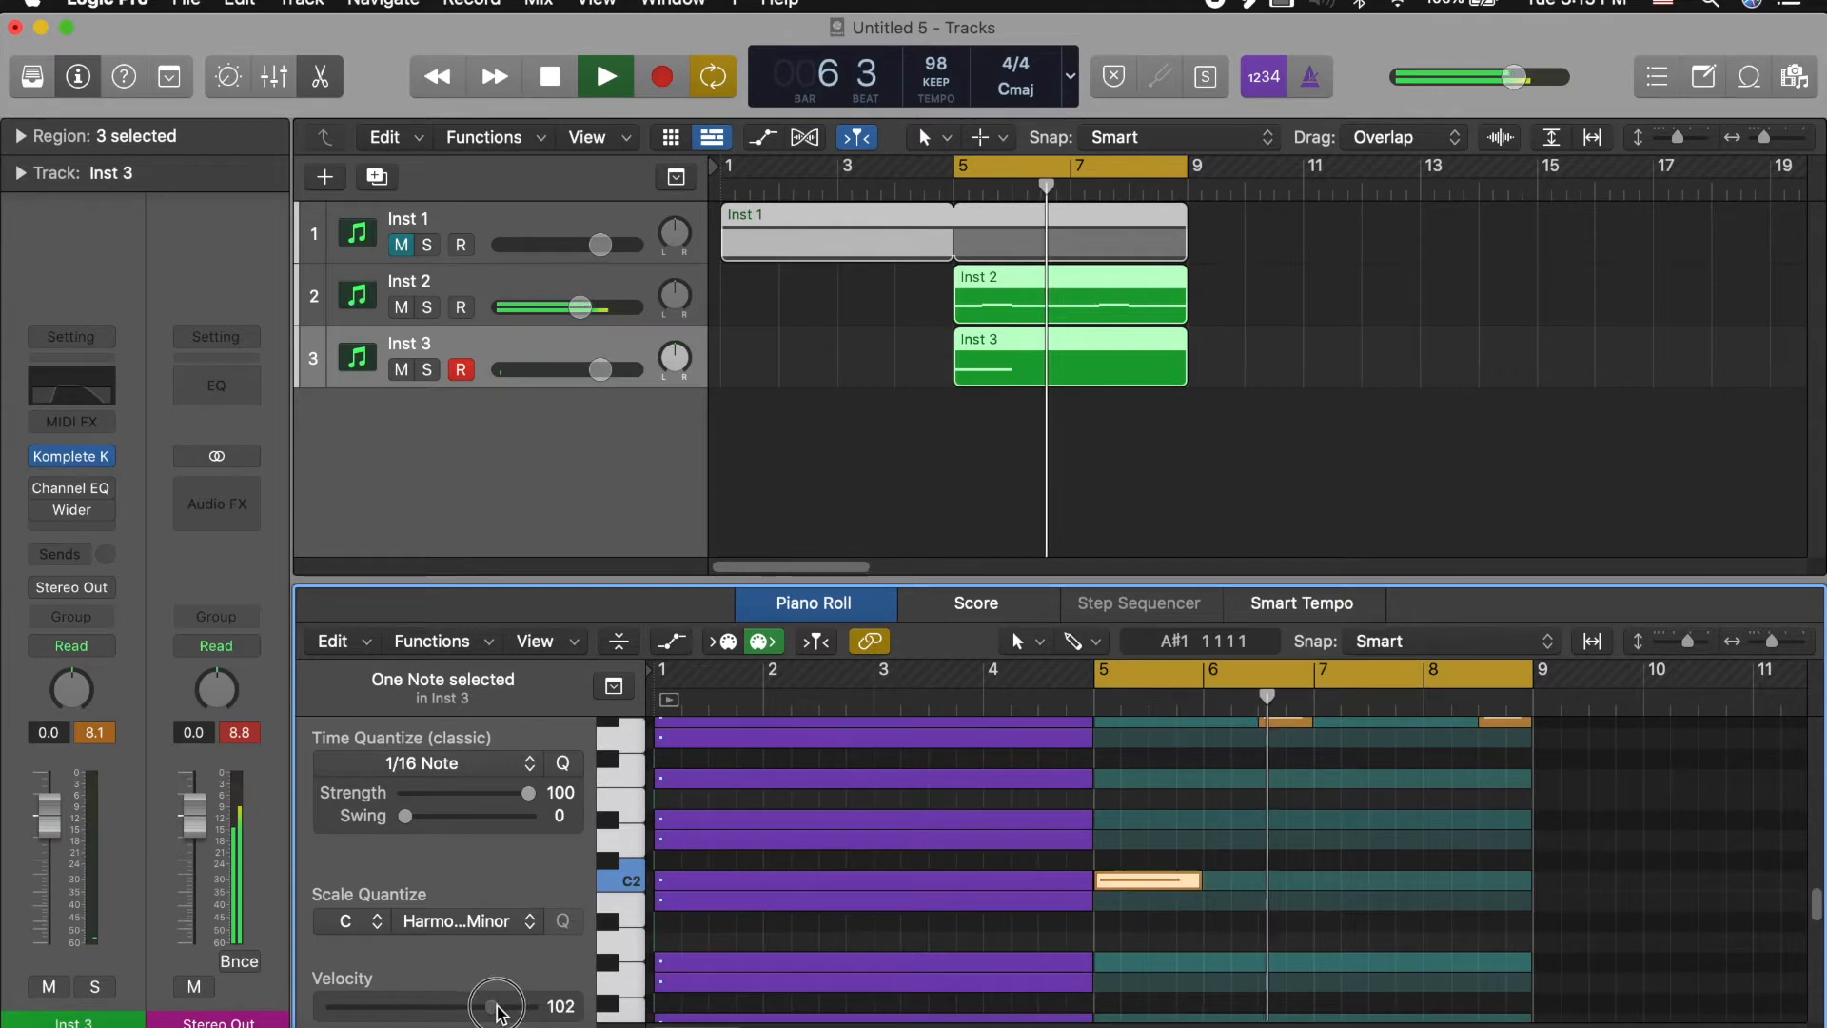
Step: Stack D#2 and G2 notes above the C2 at bar 5 of Inst 3 to form a C minor chord
{"action": "left_click_drag", "start_coordinate": [1121, 871], "coordinate": [1136, 821]}
{"action": "left_click", "coordinate": [1161, 811]}
{"action": "scroll", "coordinate": [1127, 827], "scroll_direction": "up", "scroll_amount": 3}
{"action": "left_click", "coordinate": [1124, 841]}
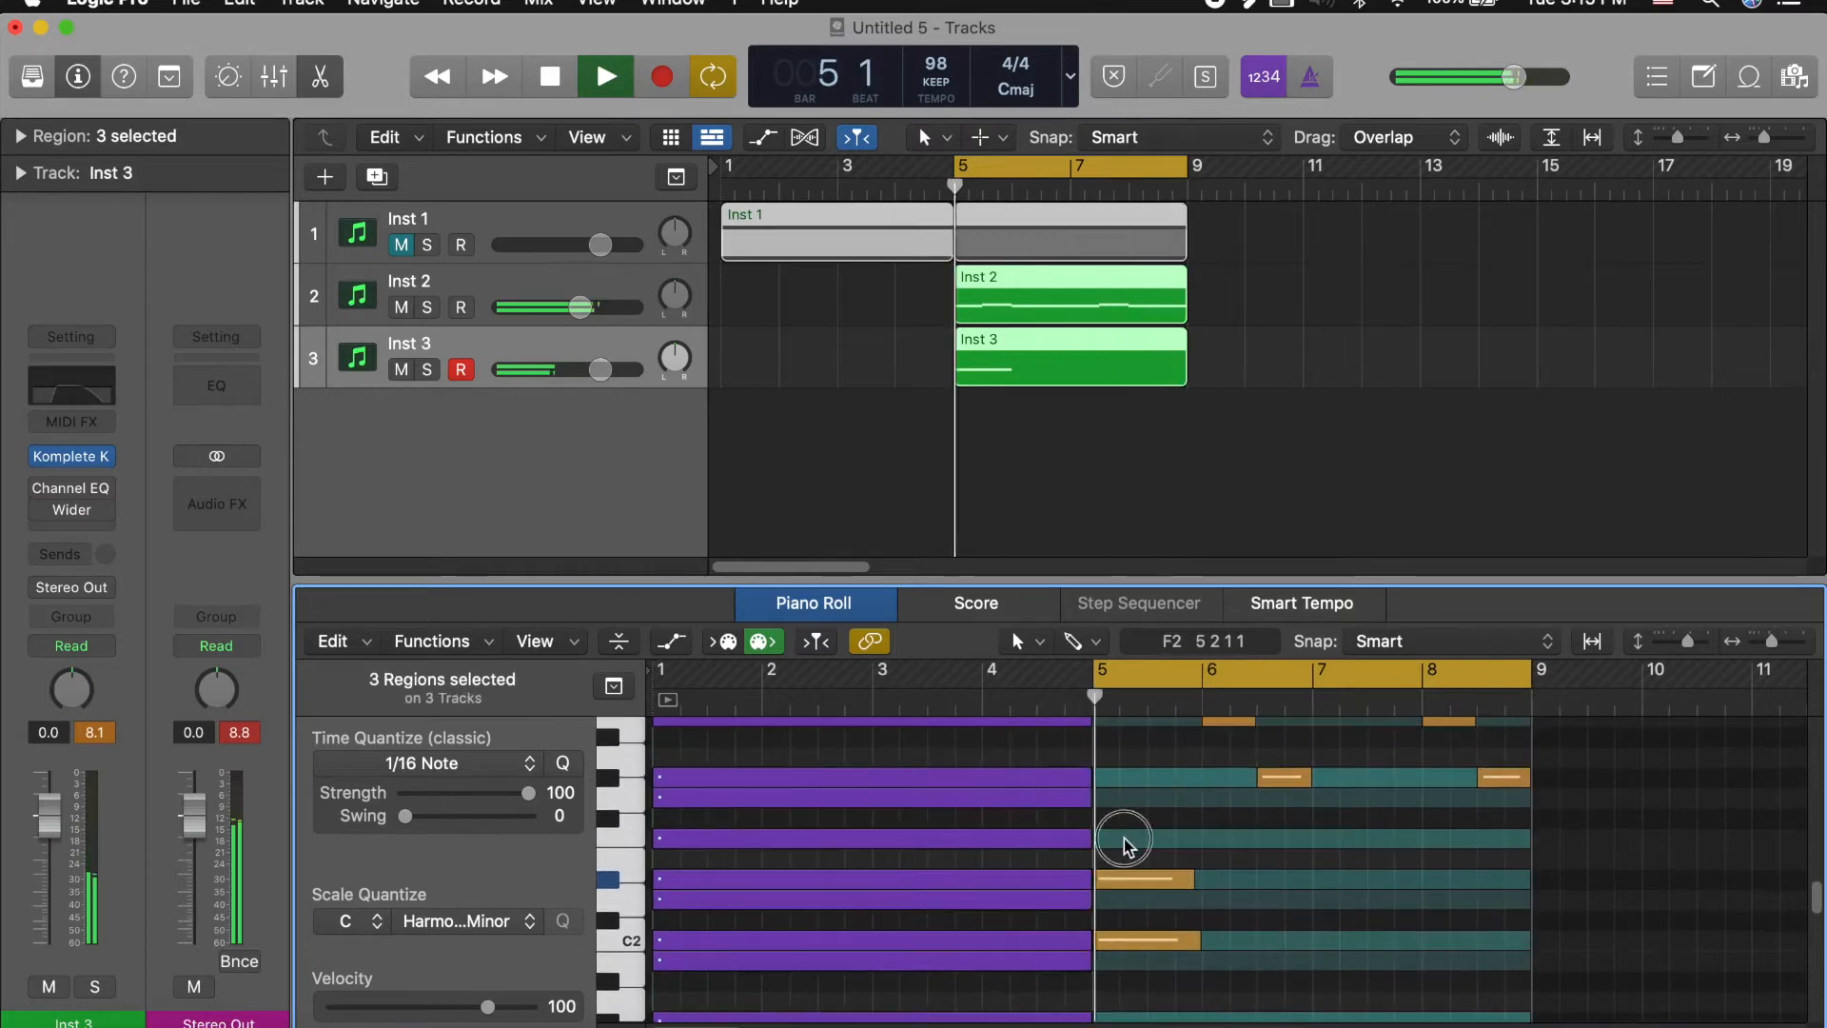
{"action": "left_click", "coordinate": [1102, 803], "text": "super"}
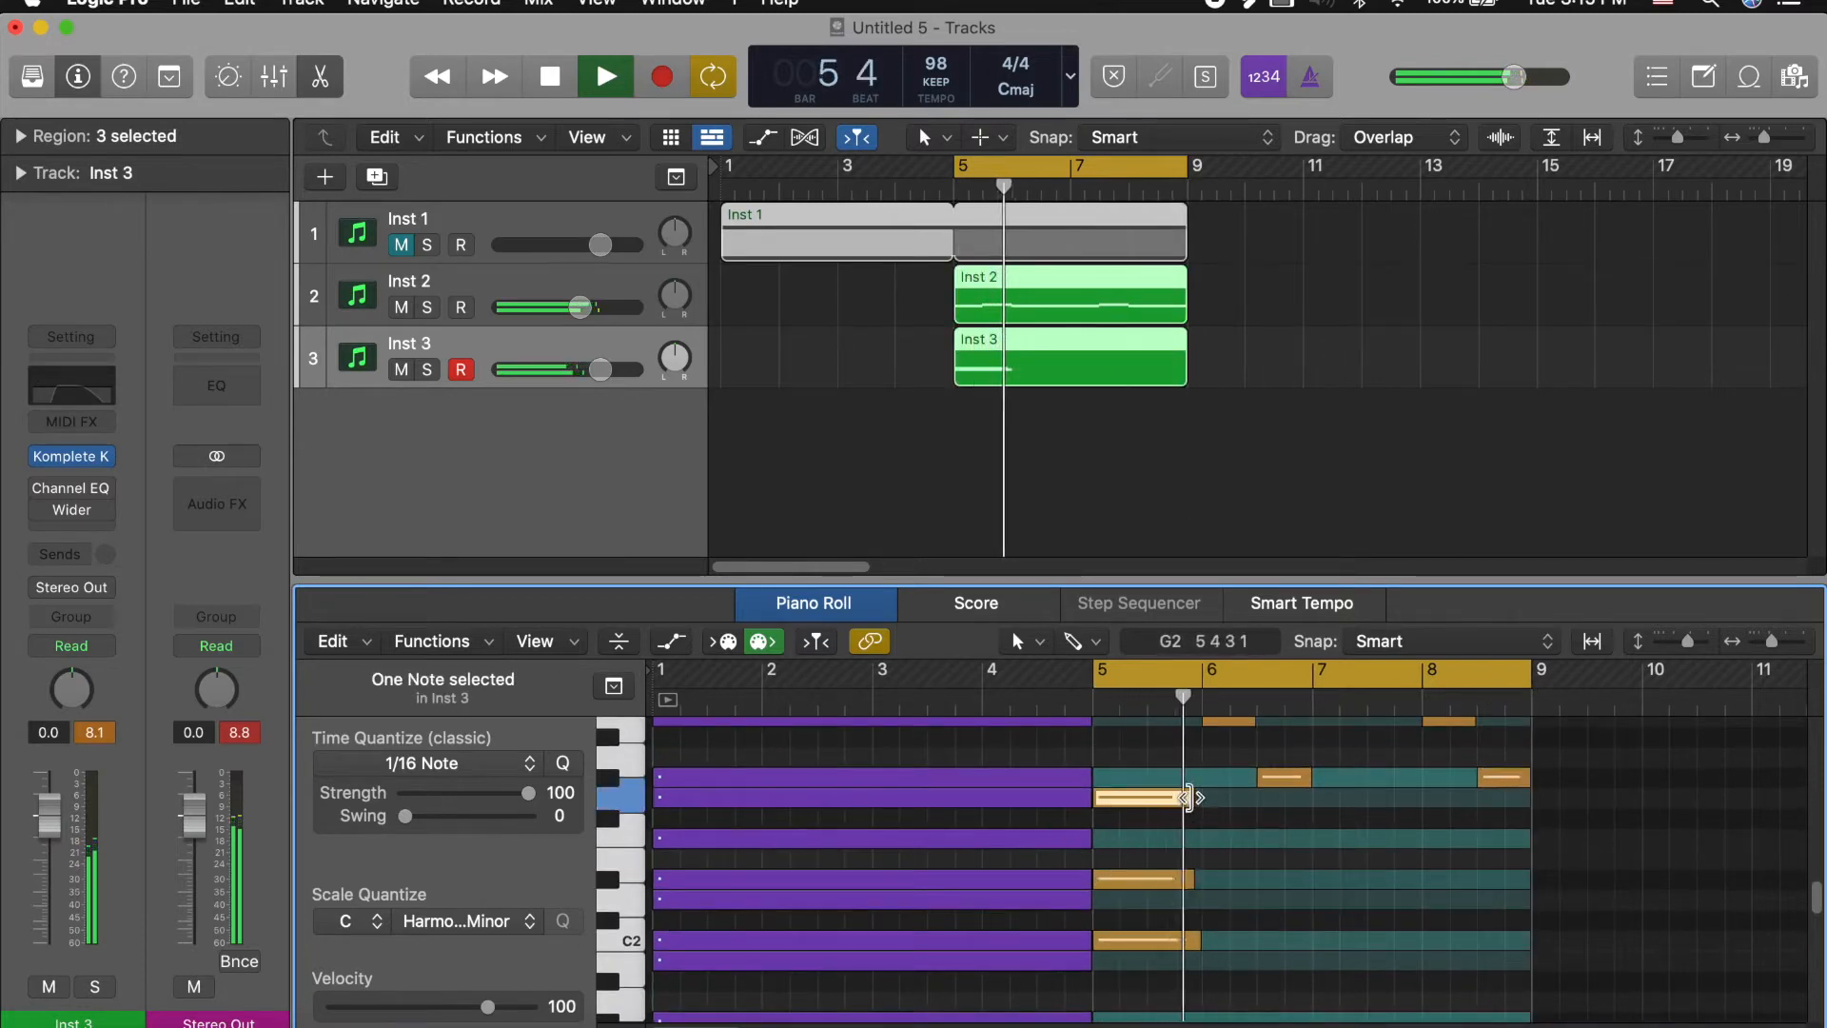
Step: Lower the Inst 2 track volume and play back briefly to check the balance with Inst 3
{"action": "key", "text": "space"}
{"action": "left_click_drag", "start_coordinate": [579, 306], "coordinate": [538, 307]}
{"action": "key", "text": "space"}
{"action": "key", "text": "space"}
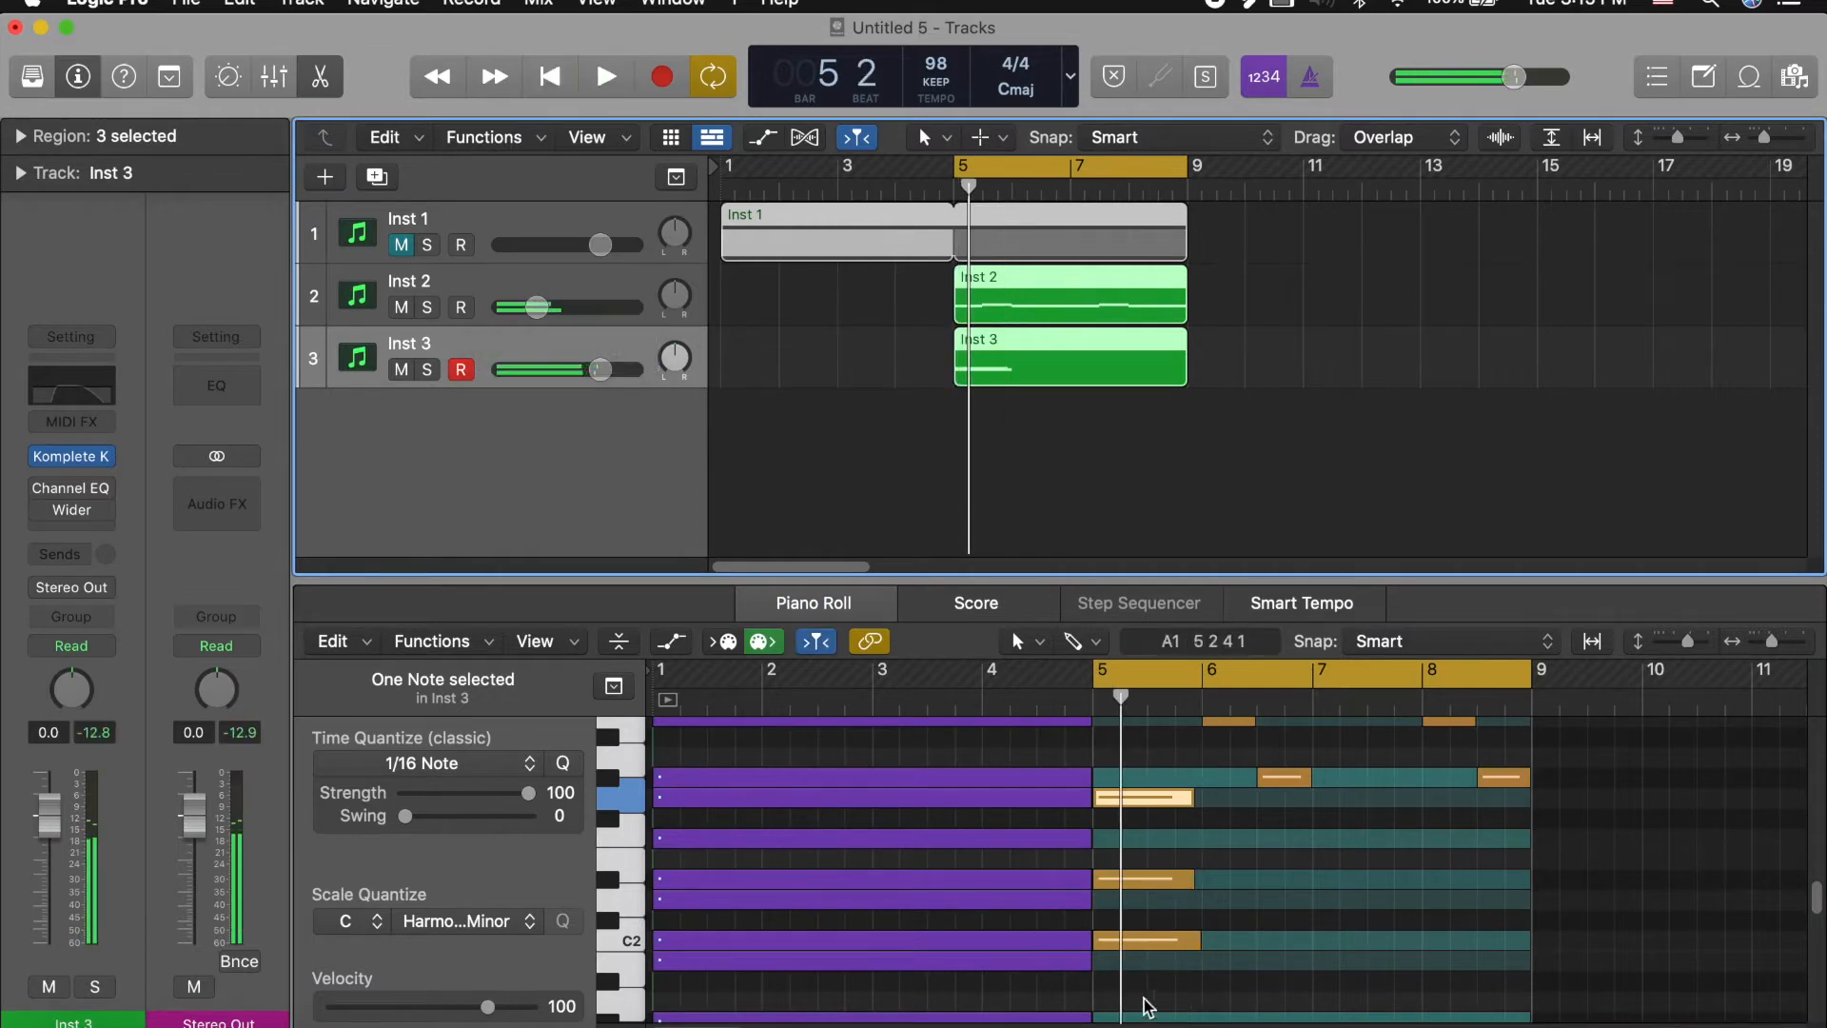
Step: Lengthen the upper notes of the bar 5 chord to end at bar 6 and transpose the whole chord up an octave
{"action": "left_click_drag", "start_coordinate": [1194, 890], "coordinate": [1201, 801]}
{"action": "left_click_drag", "start_coordinate": [1177, 997], "coordinate": [1193, 824]}
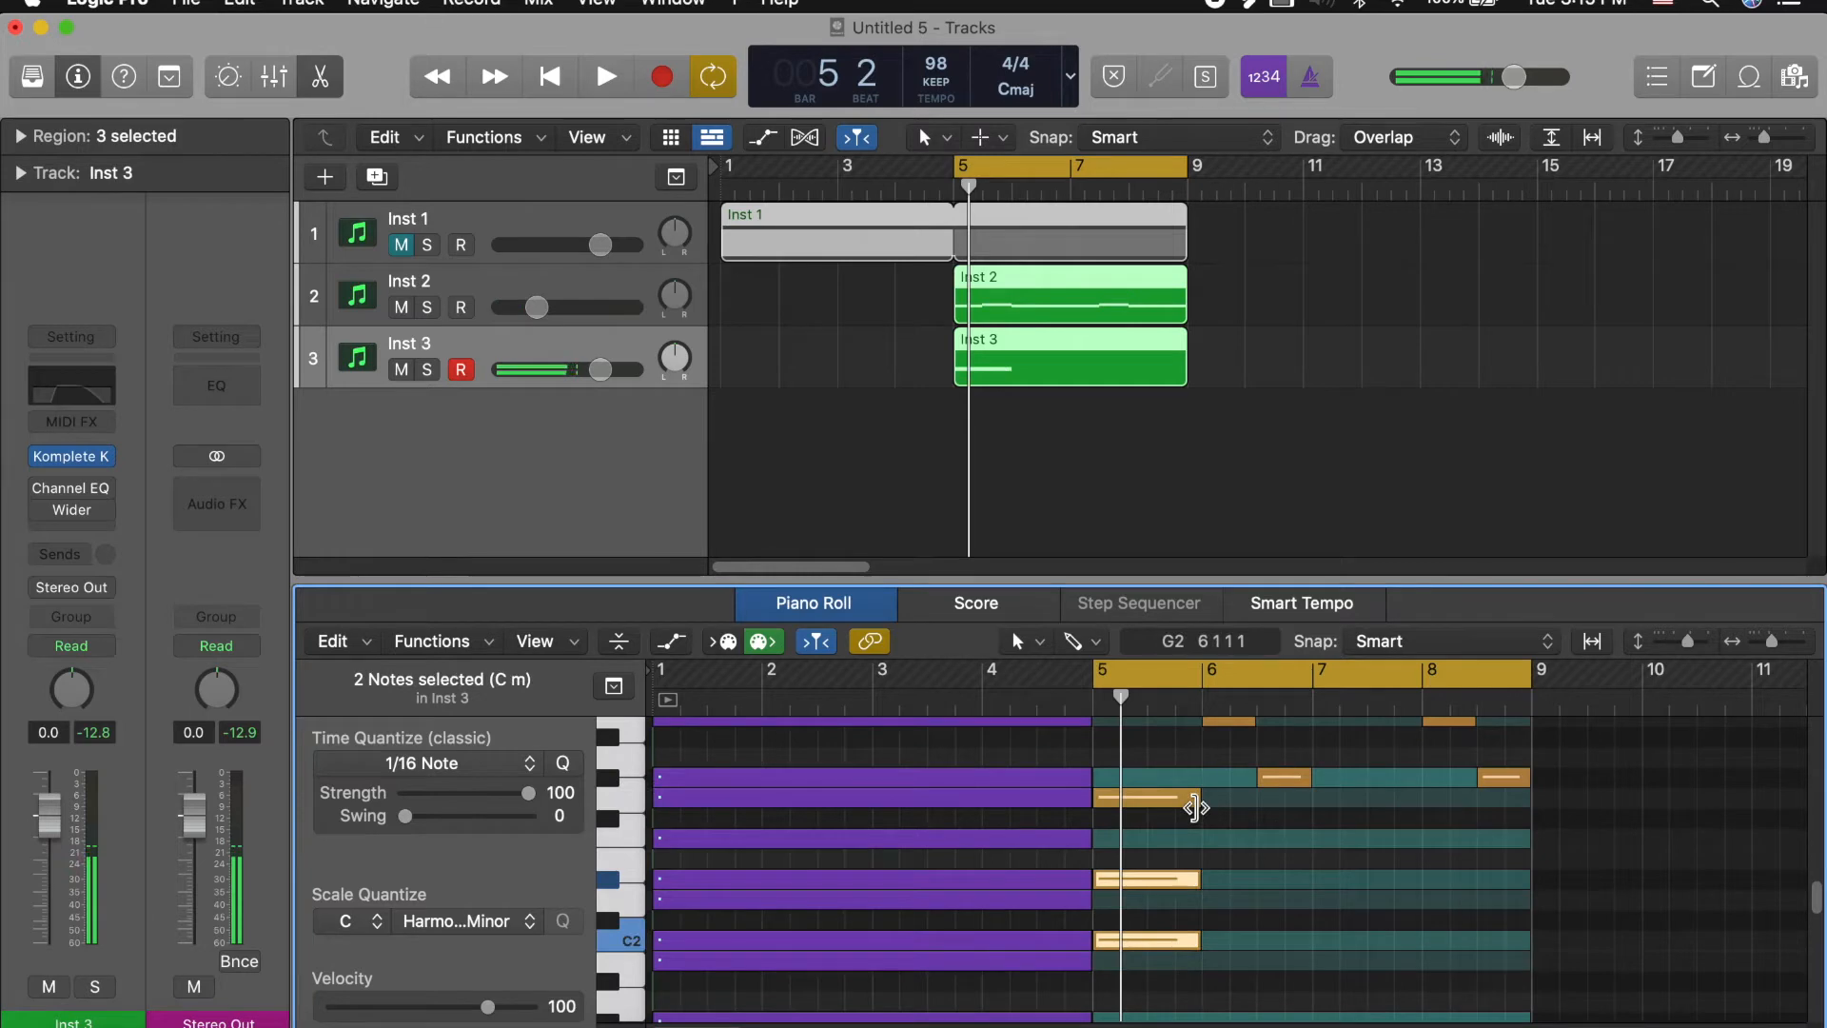
{"action": "left_click_drag", "start_coordinate": [1247, 951], "coordinate": [1116, 788]}
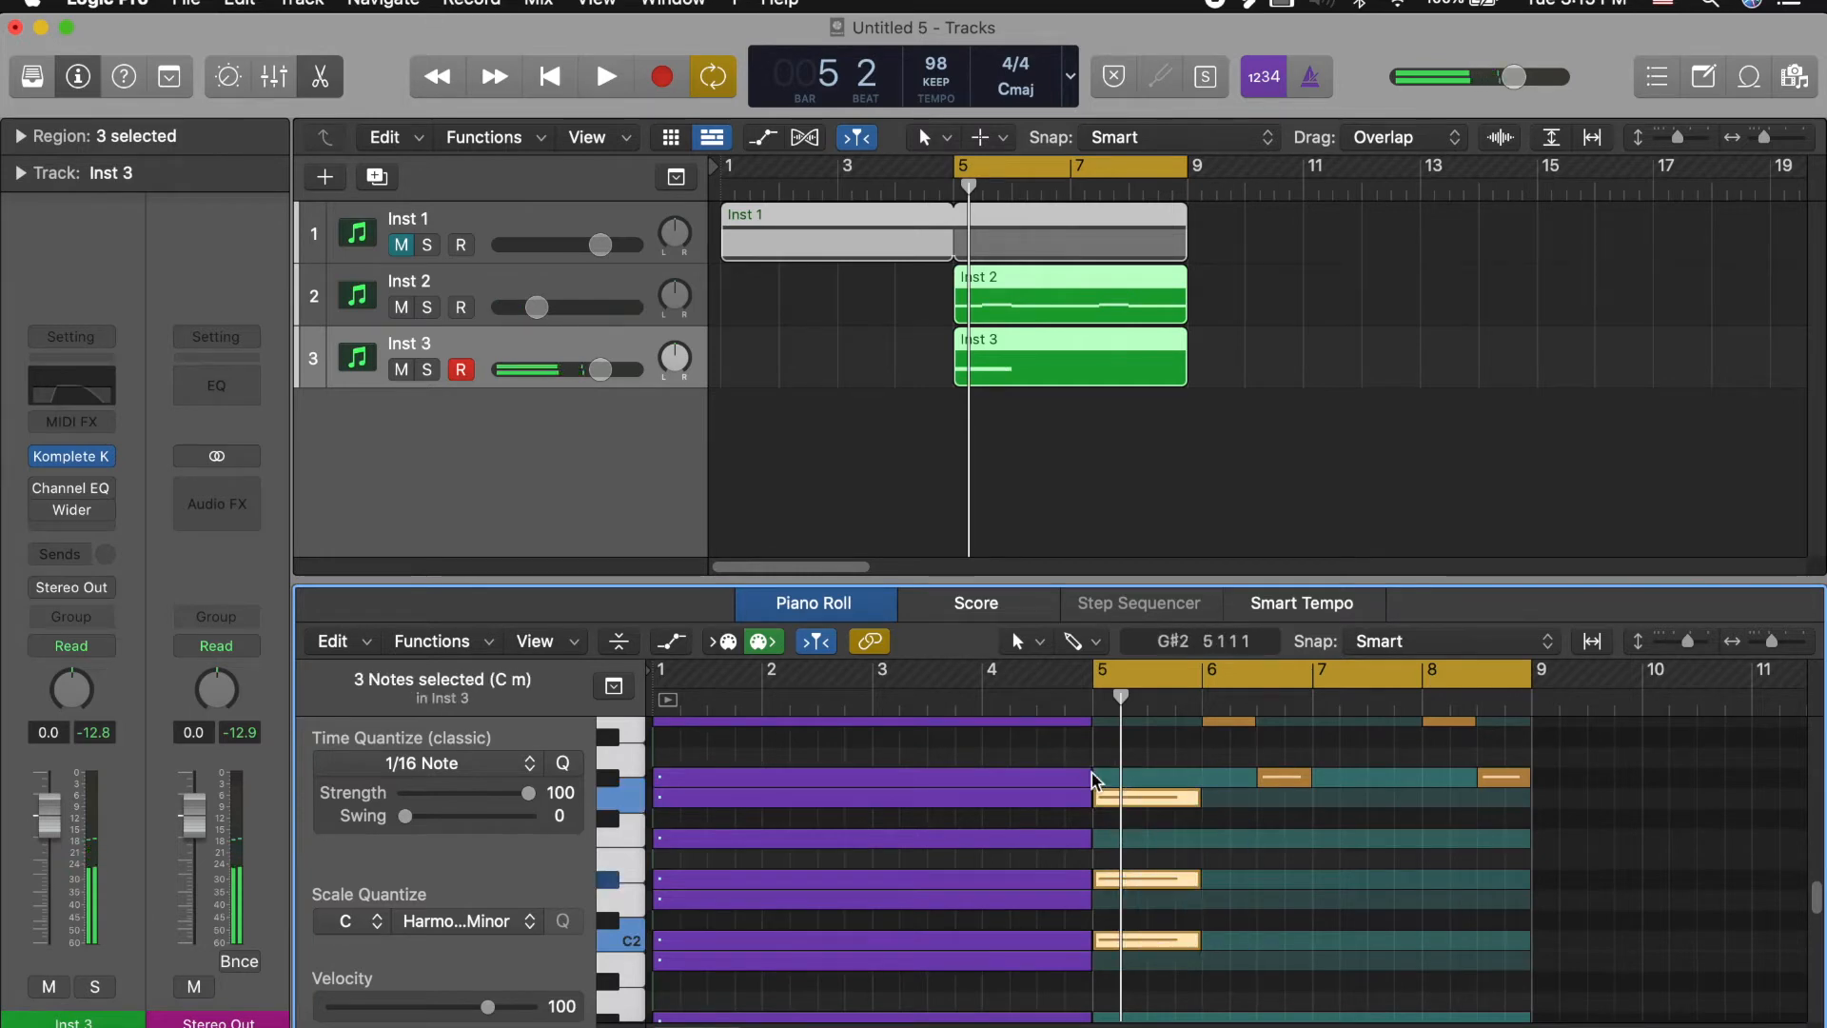
{"action": "key", "text": "alt+shift+Up"}
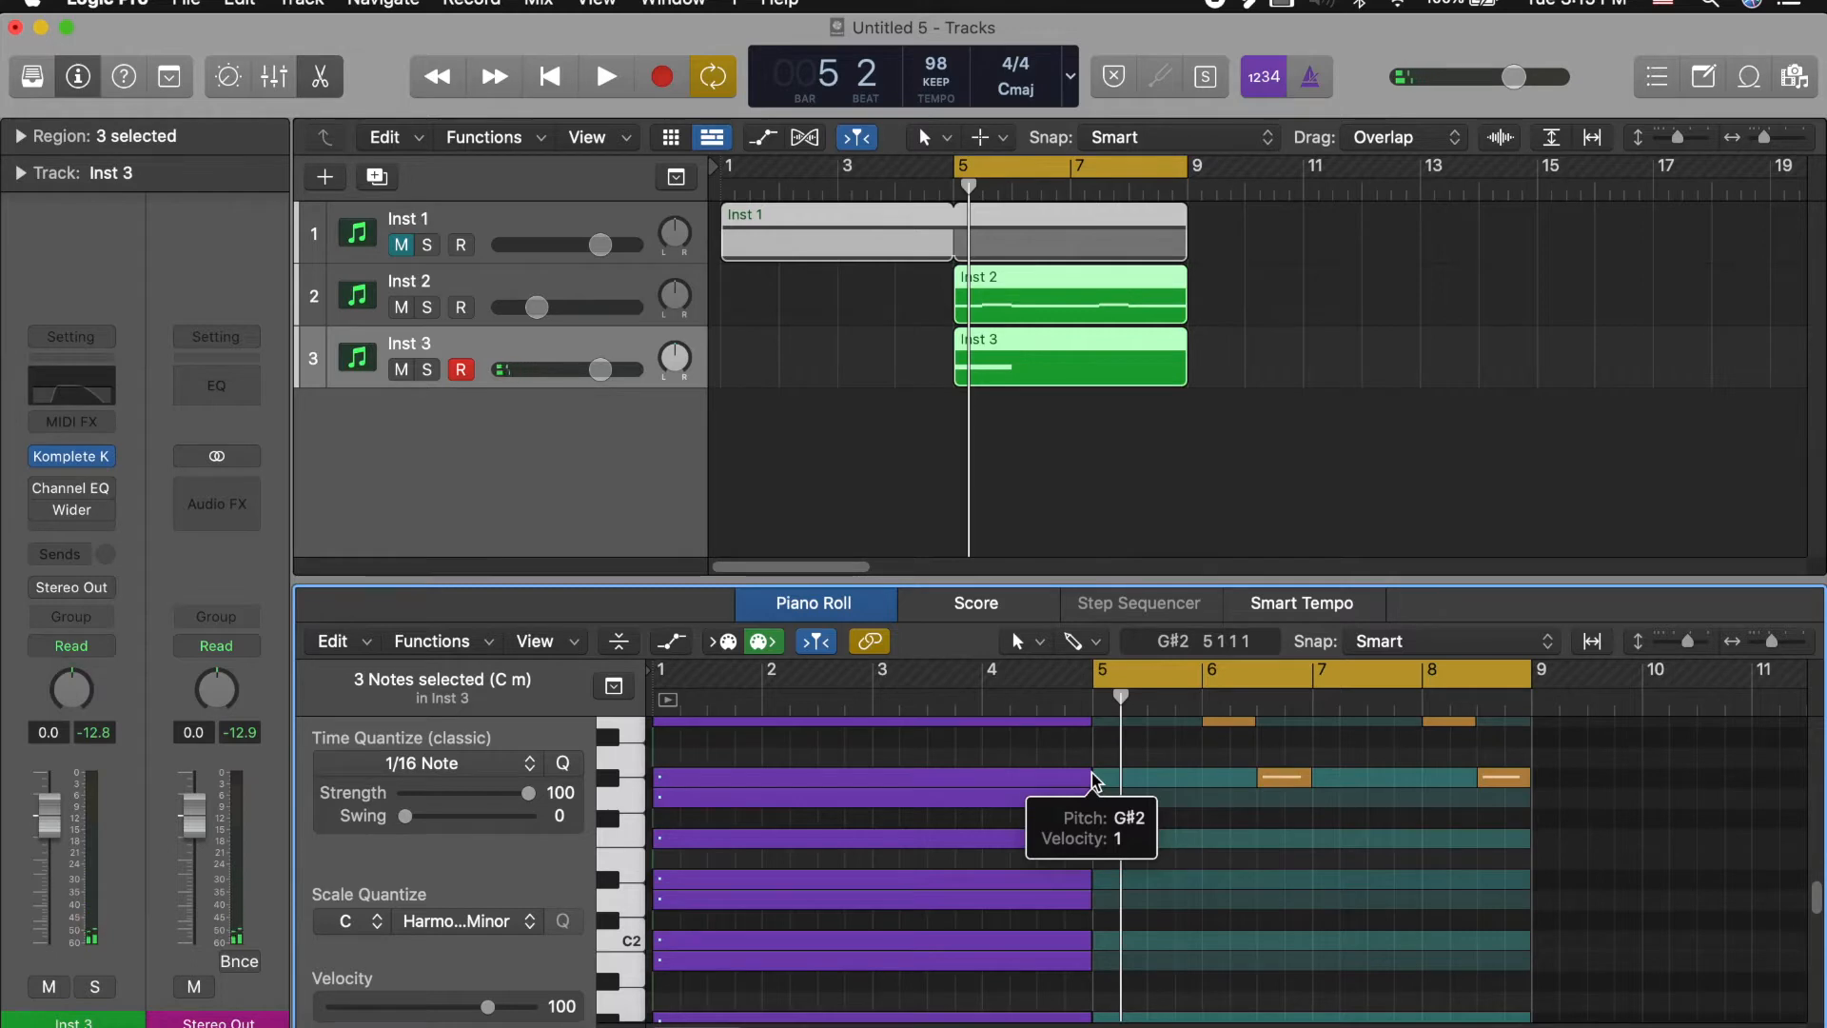
{"action": "key", "text": "alt+shift+Down"}
{"action": "key", "text": "alt+shift+Up"}
{"action": "key", "text": "alt+shift+Down"}
{"action": "key", "text": "alt+shift+Up"}
{"action": "key", "text": "alt+shift+Down"}
{"action": "key", "text": "alt+shift+Up"}
{"action": "key", "text": "space"}
{"action": "scroll", "coordinate": [1093, 774], "scroll_direction": "up", "scroll_amount": 6}
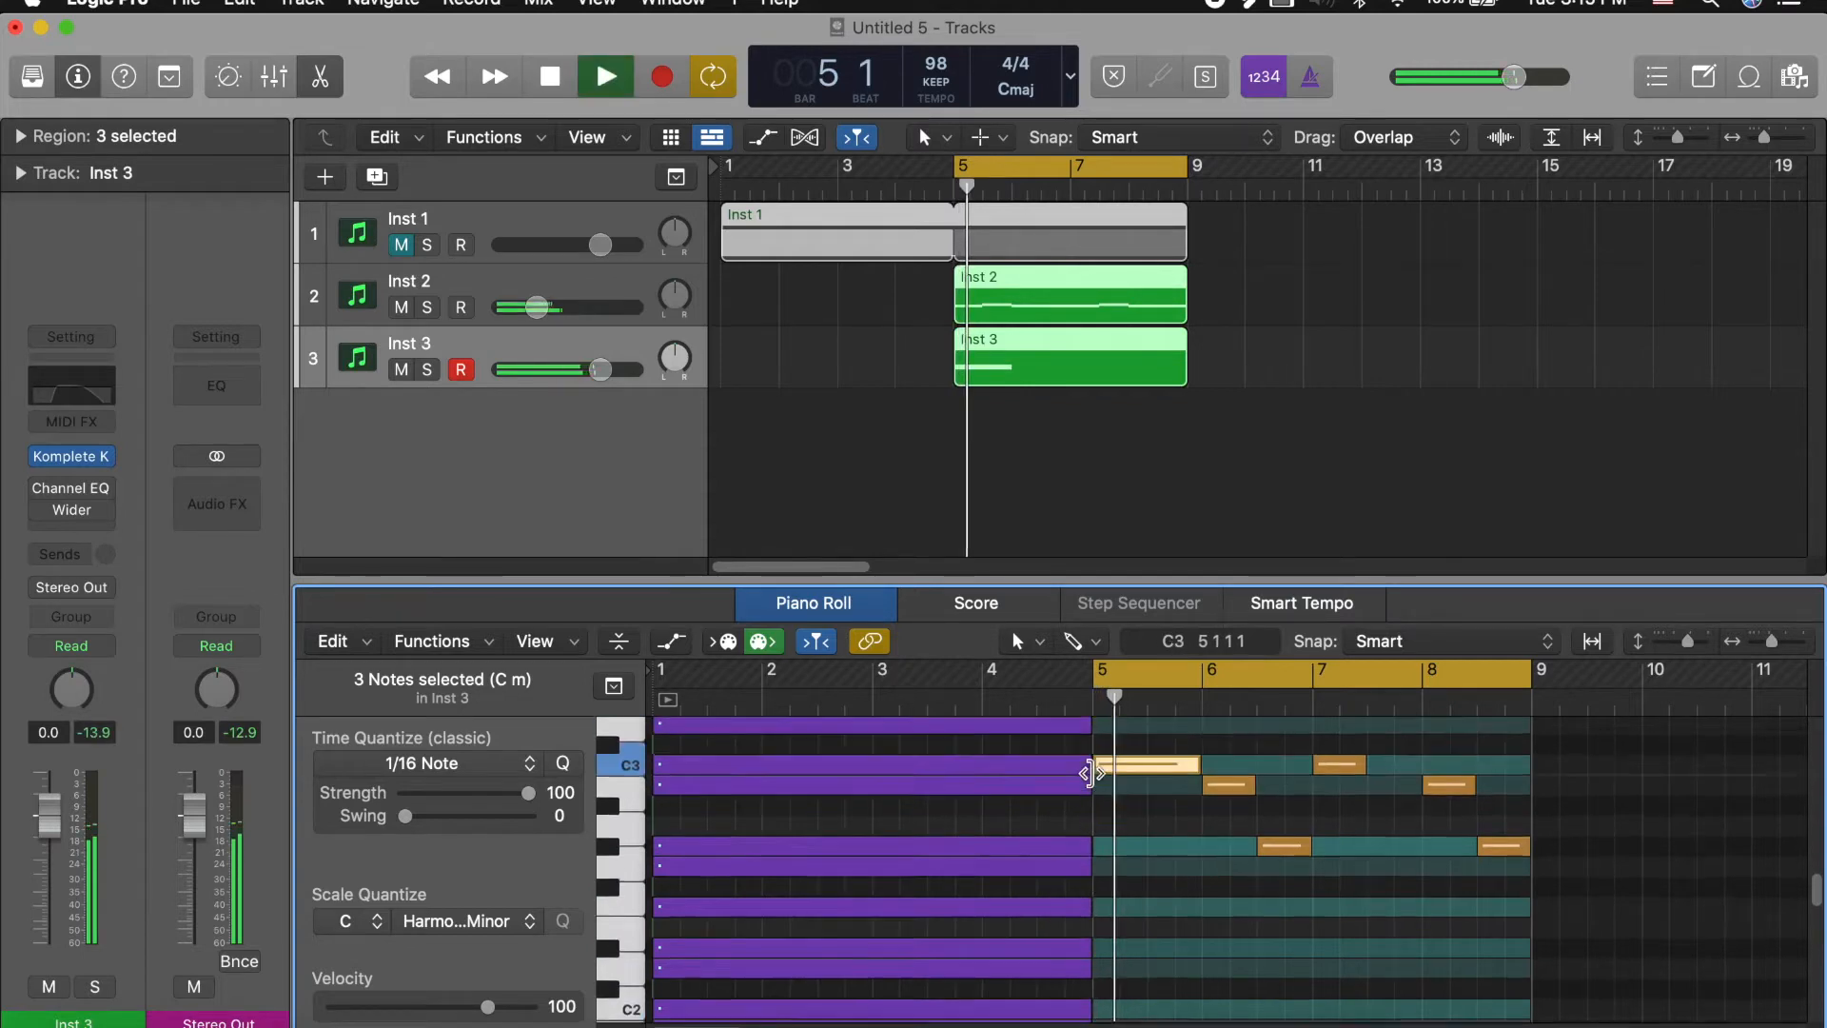
{"action": "scroll", "coordinate": [1092, 774], "scroll_direction": "down", "scroll_amount": 1}
{"action": "scroll", "coordinate": [1271, 810], "scroll_direction": "down", "scroll_amount": 2}
{"action": "key", "text": "space"}
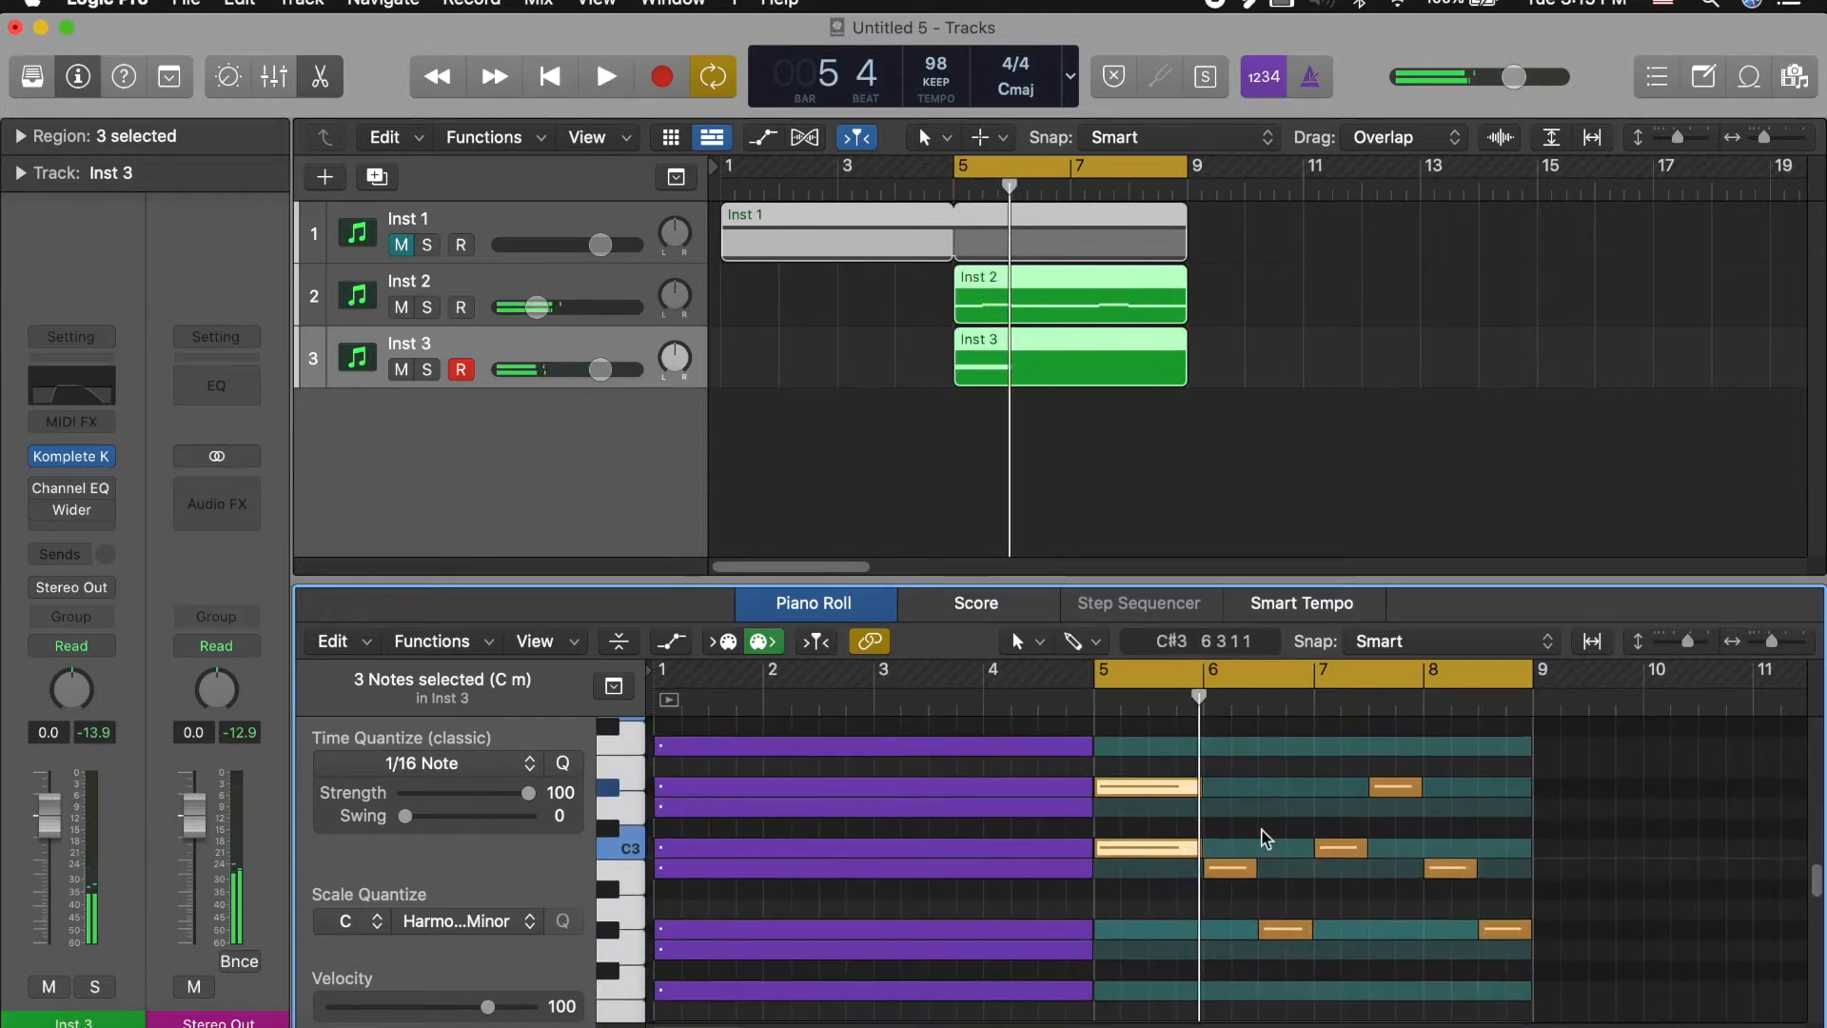
Step: Add a one-bar chord of B2, D3 and F3 at bar 6 of Inst 3 and play it back
{"action": "left_click", "coordinate": [1236, 950]}
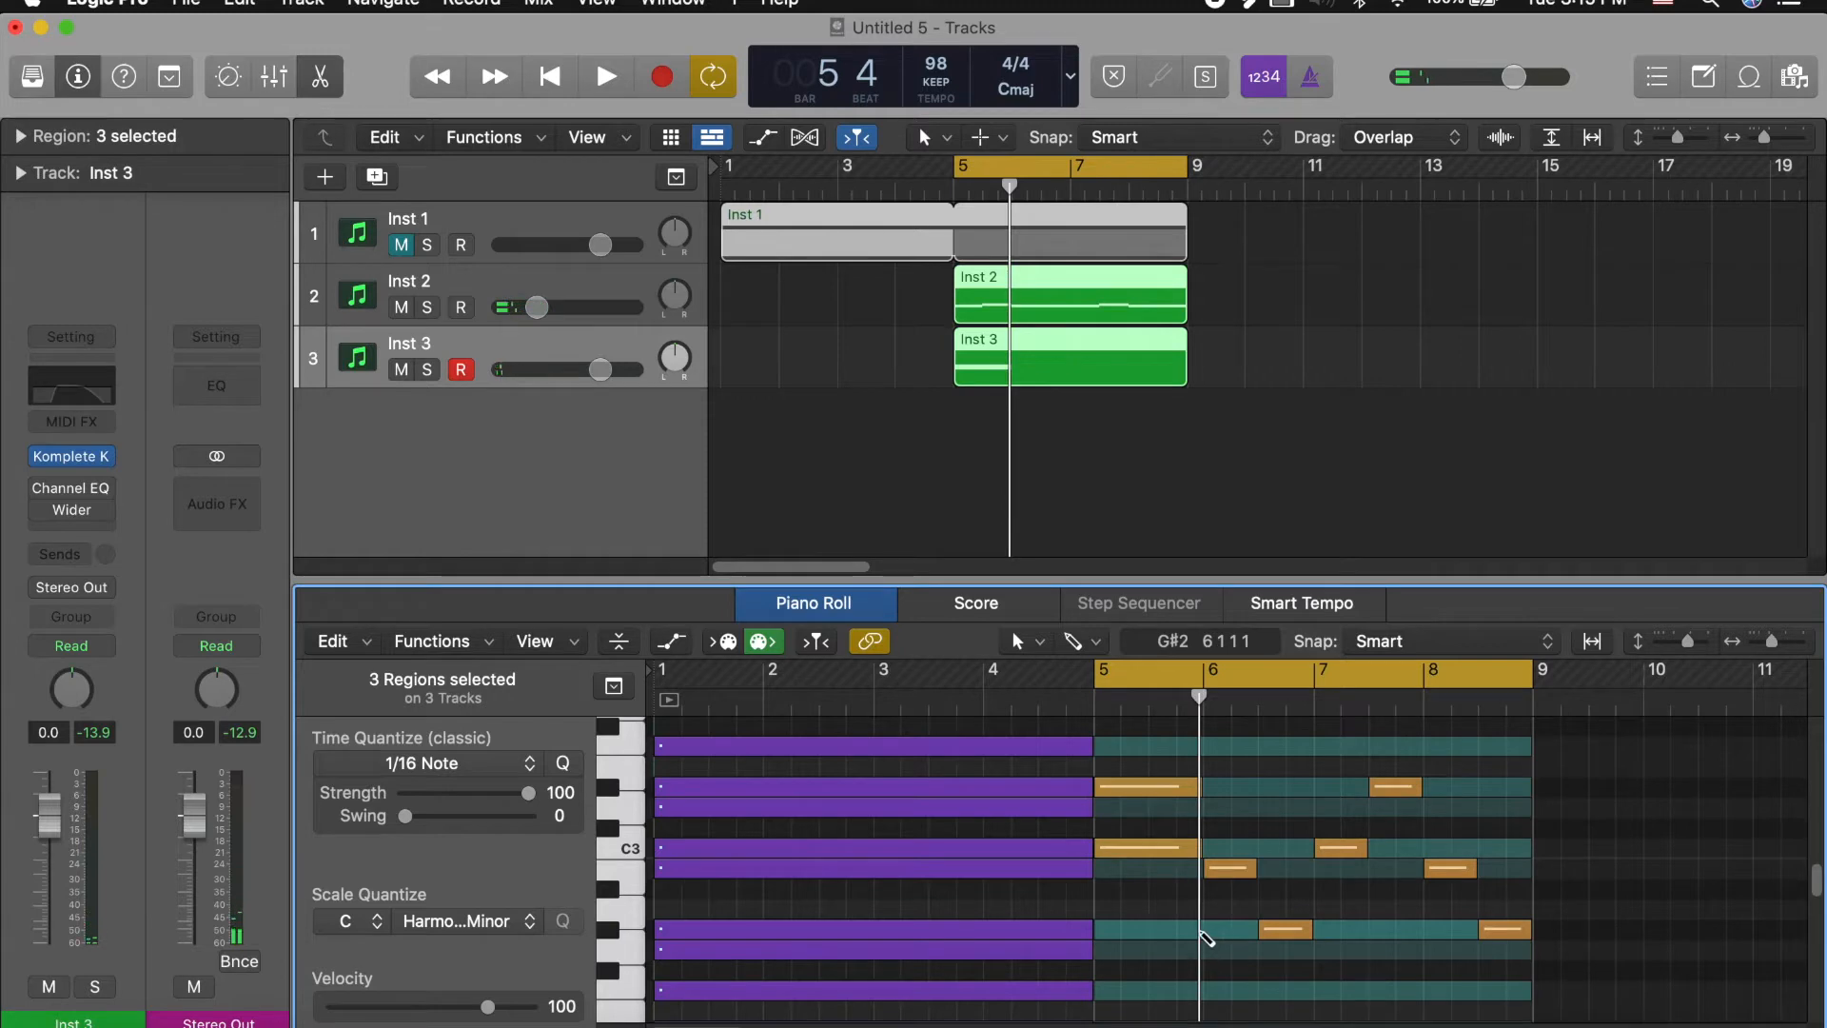
{"action": "left_click", "coordinate": [1269, 871], "text": "super"}
{"action": "left_click_drag", "start_coordinate": [1285, 870], "coordinate": [1227, 873]}
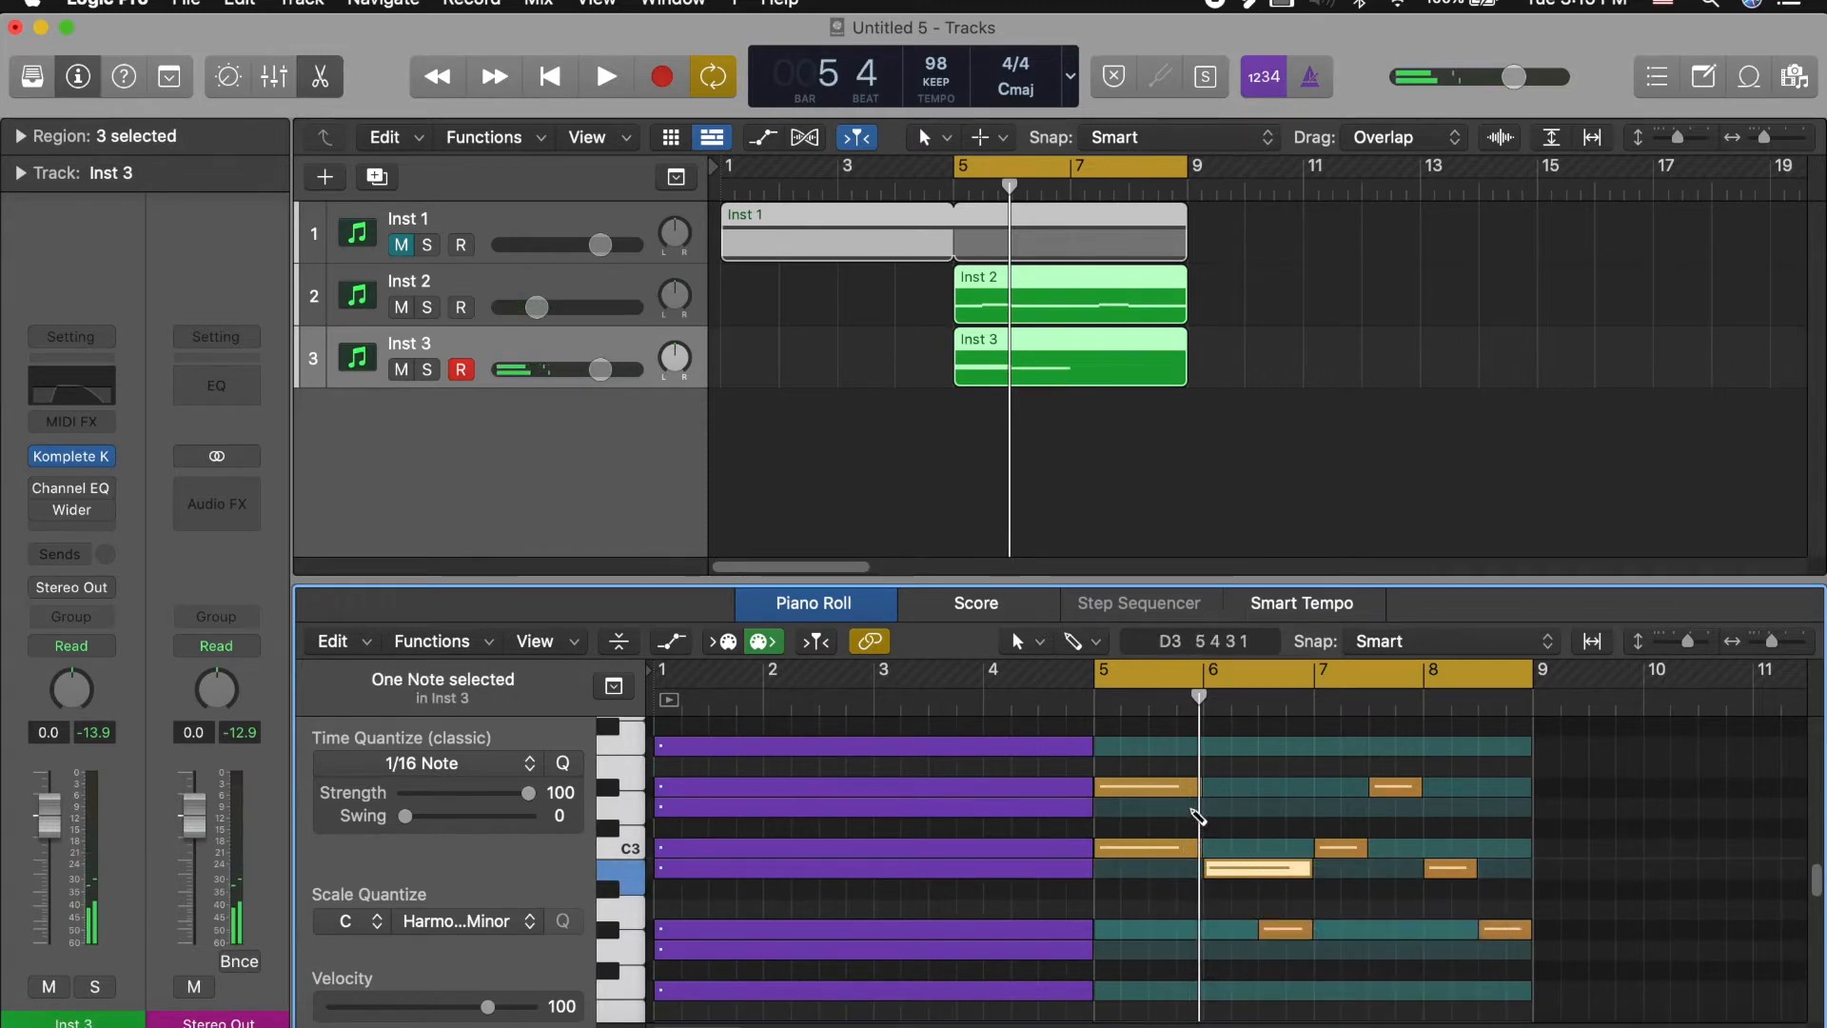
{"action": "left_click", "coordinate": [1205, 808], "text": "super"}
{"action": "left_click", "coordinate": [1208, 751], "text": "super"}
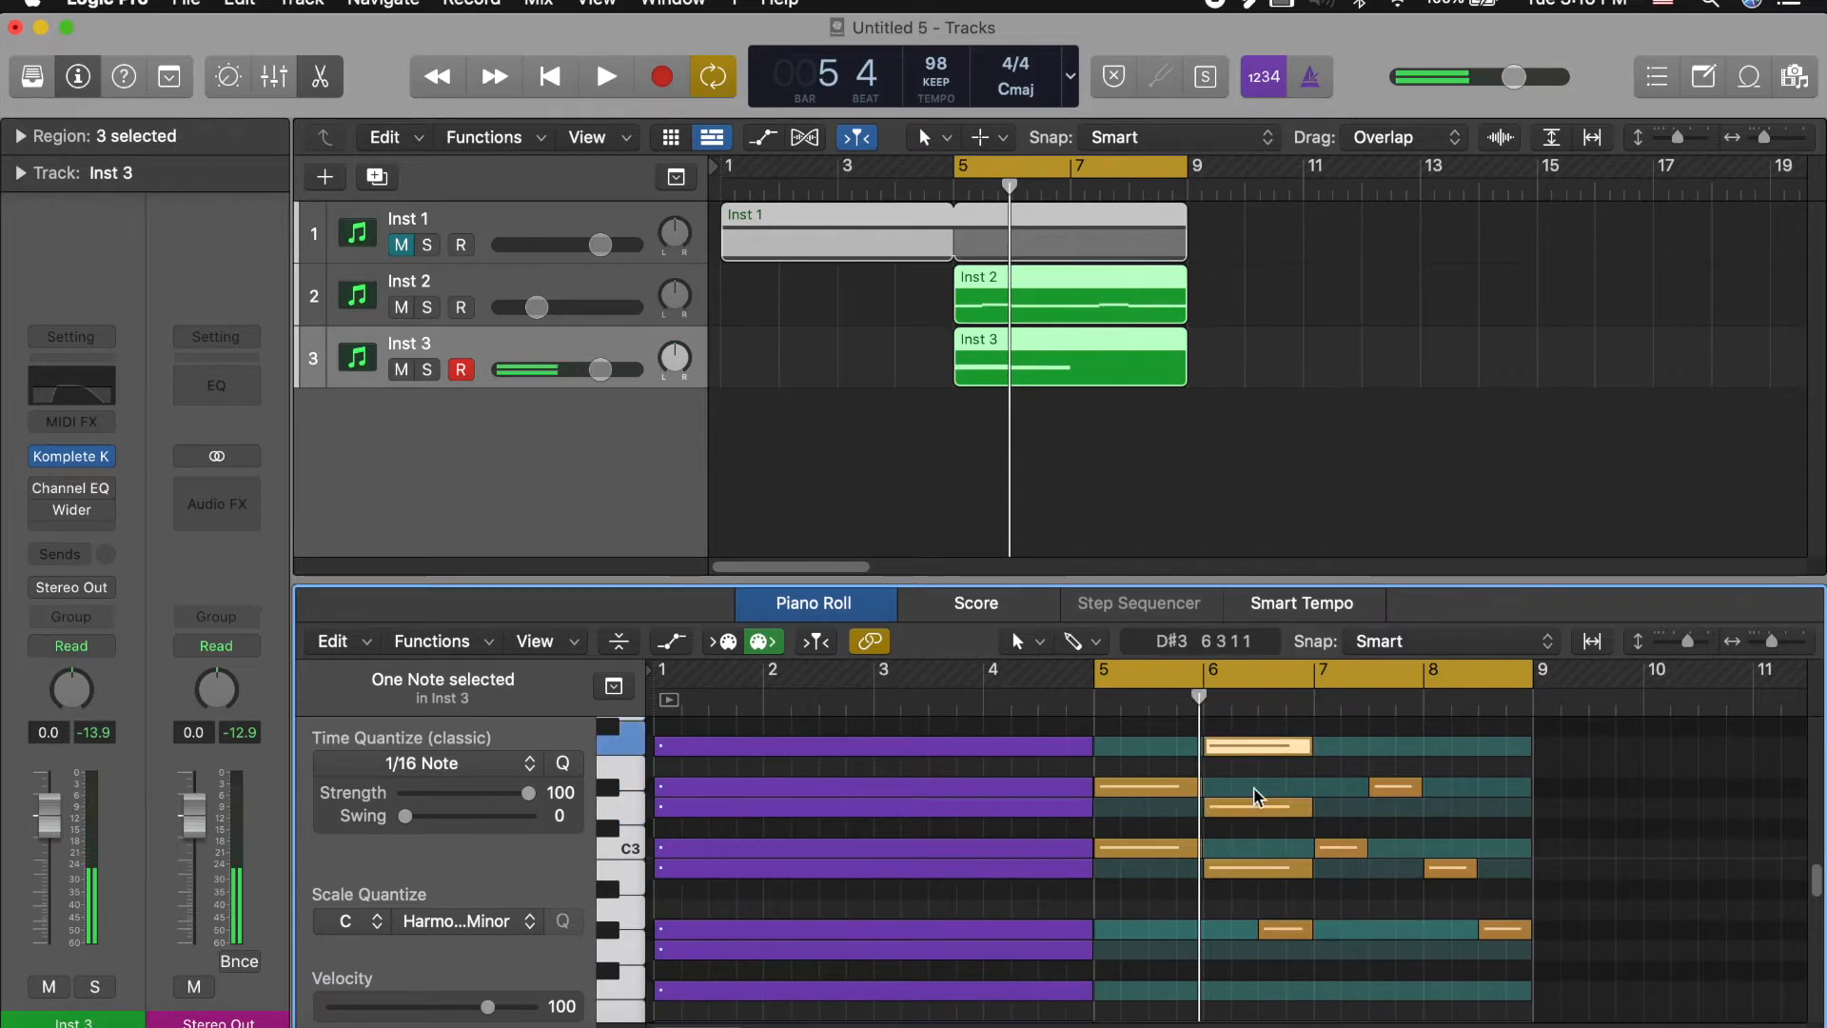
{"action": "scroll", "coordinate": [1258, 797], "scroll_direction": "up", "scroll_amount": 2}
{"action": "key", "text": "space"}
{"action": "scroll", "coordinate": [1258, 797], "scroll_direction": "down", "scroll_amount": 2}
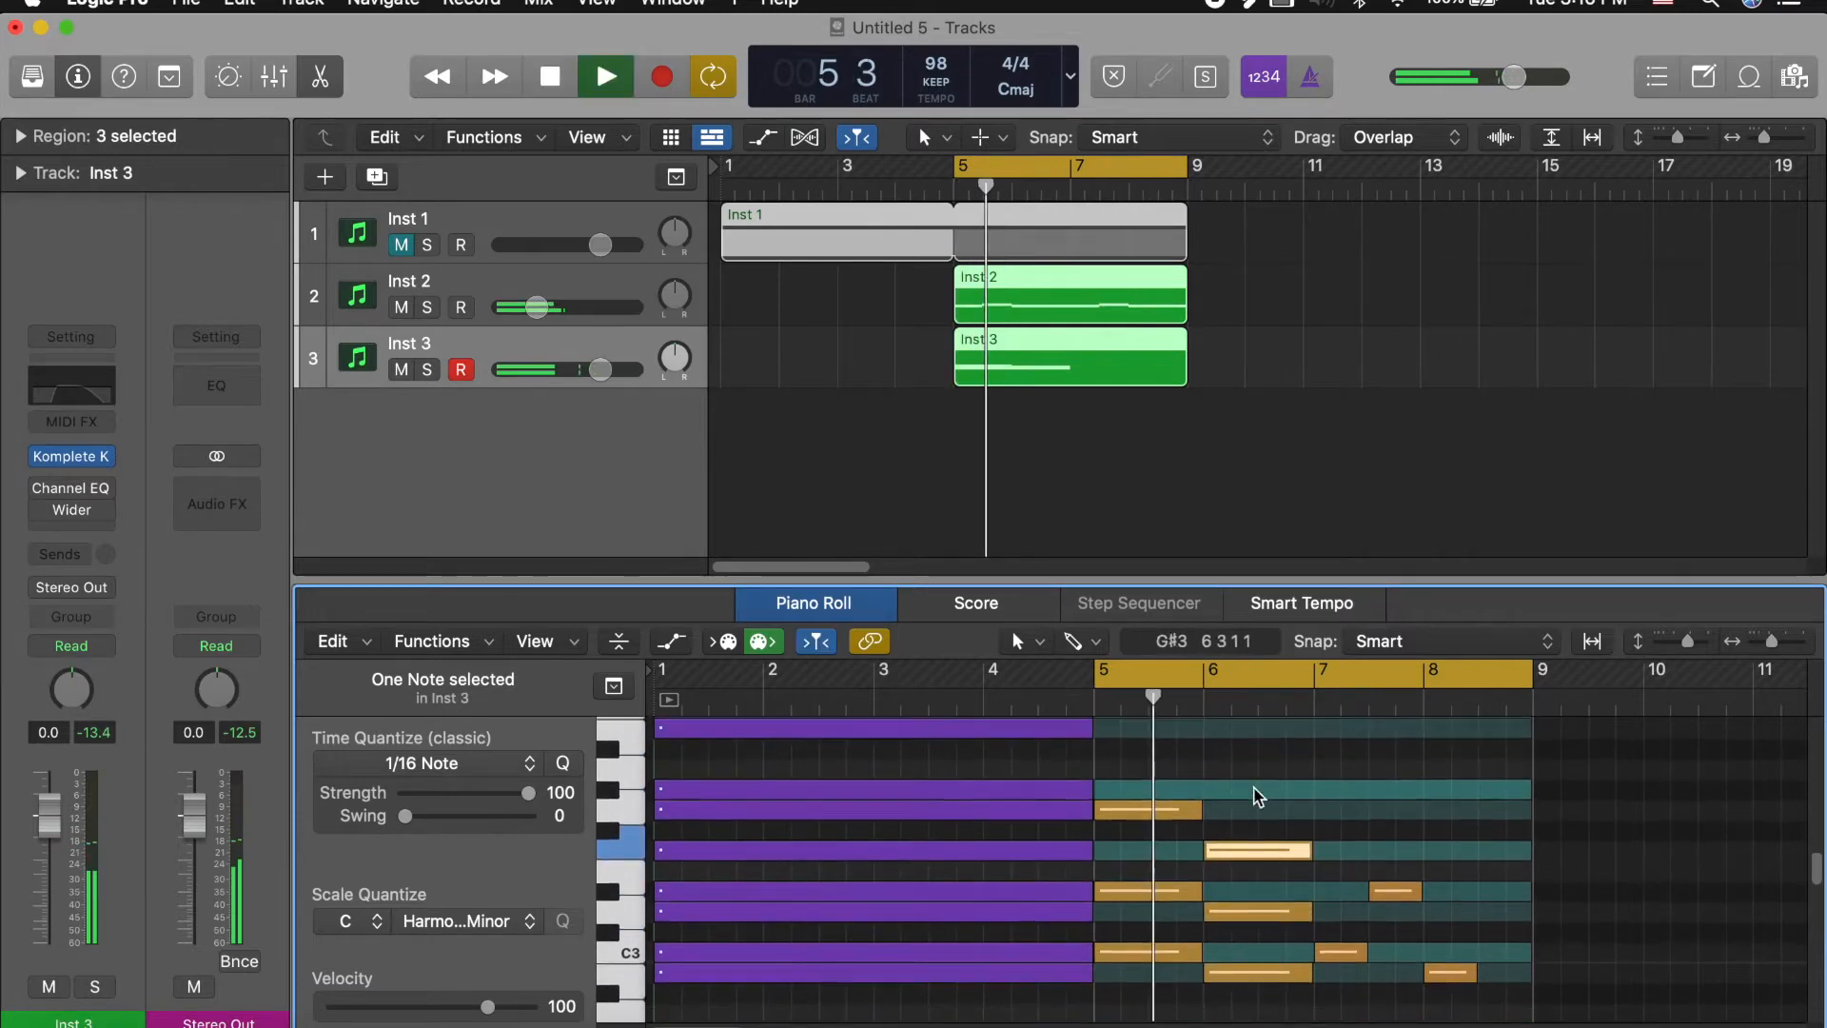
{"action": "scroll", "coordinate": [1258, 798], "scroll_direction": "down", "scroll_amount": 1}
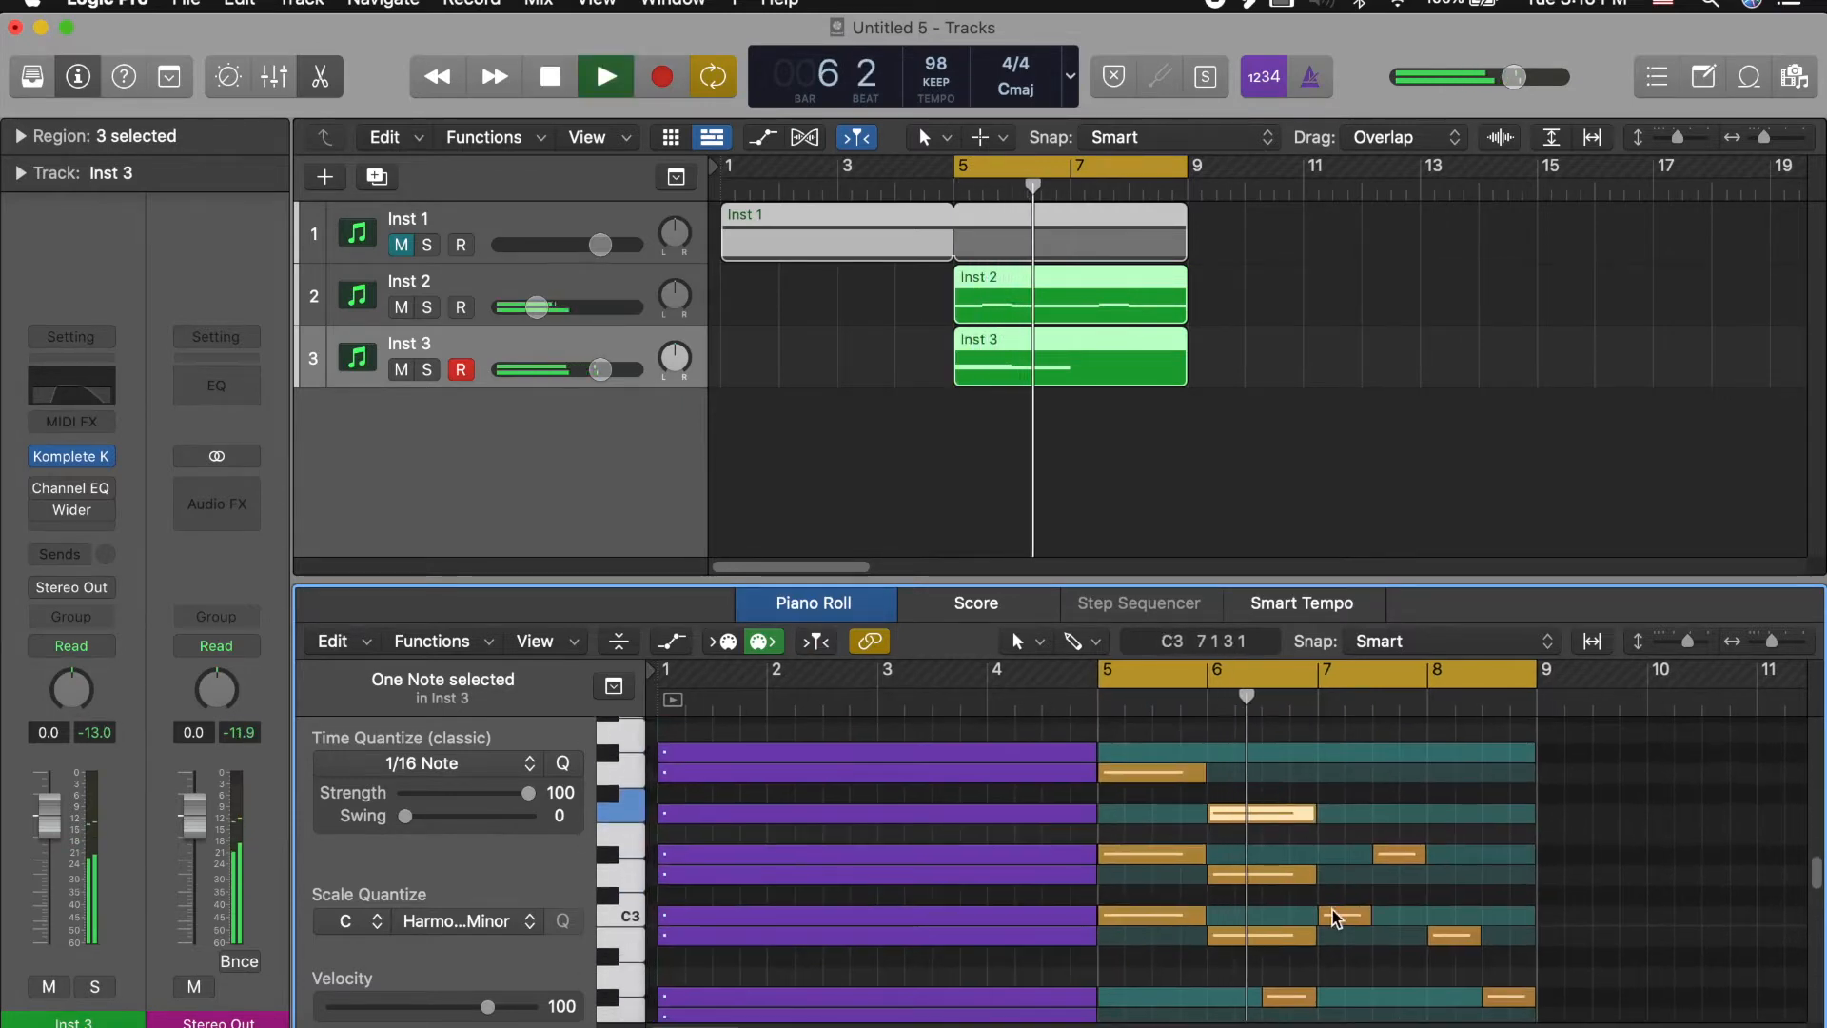
Step: Add a one-bar chord of D3, F3 and G#3 at bar 7 of Inst 3 and play it back
{"action": "key", "text": "space"}
{"action": "left_click", "coordinate": [1321, 872], "text": "super"}
{"action": "left_click", "coordinate": [1322, 814], "text": "super"}
{"action": "left_click", "coordinate": [1323, 753], "text": "super"}
{"action": "key", "text": "space"}
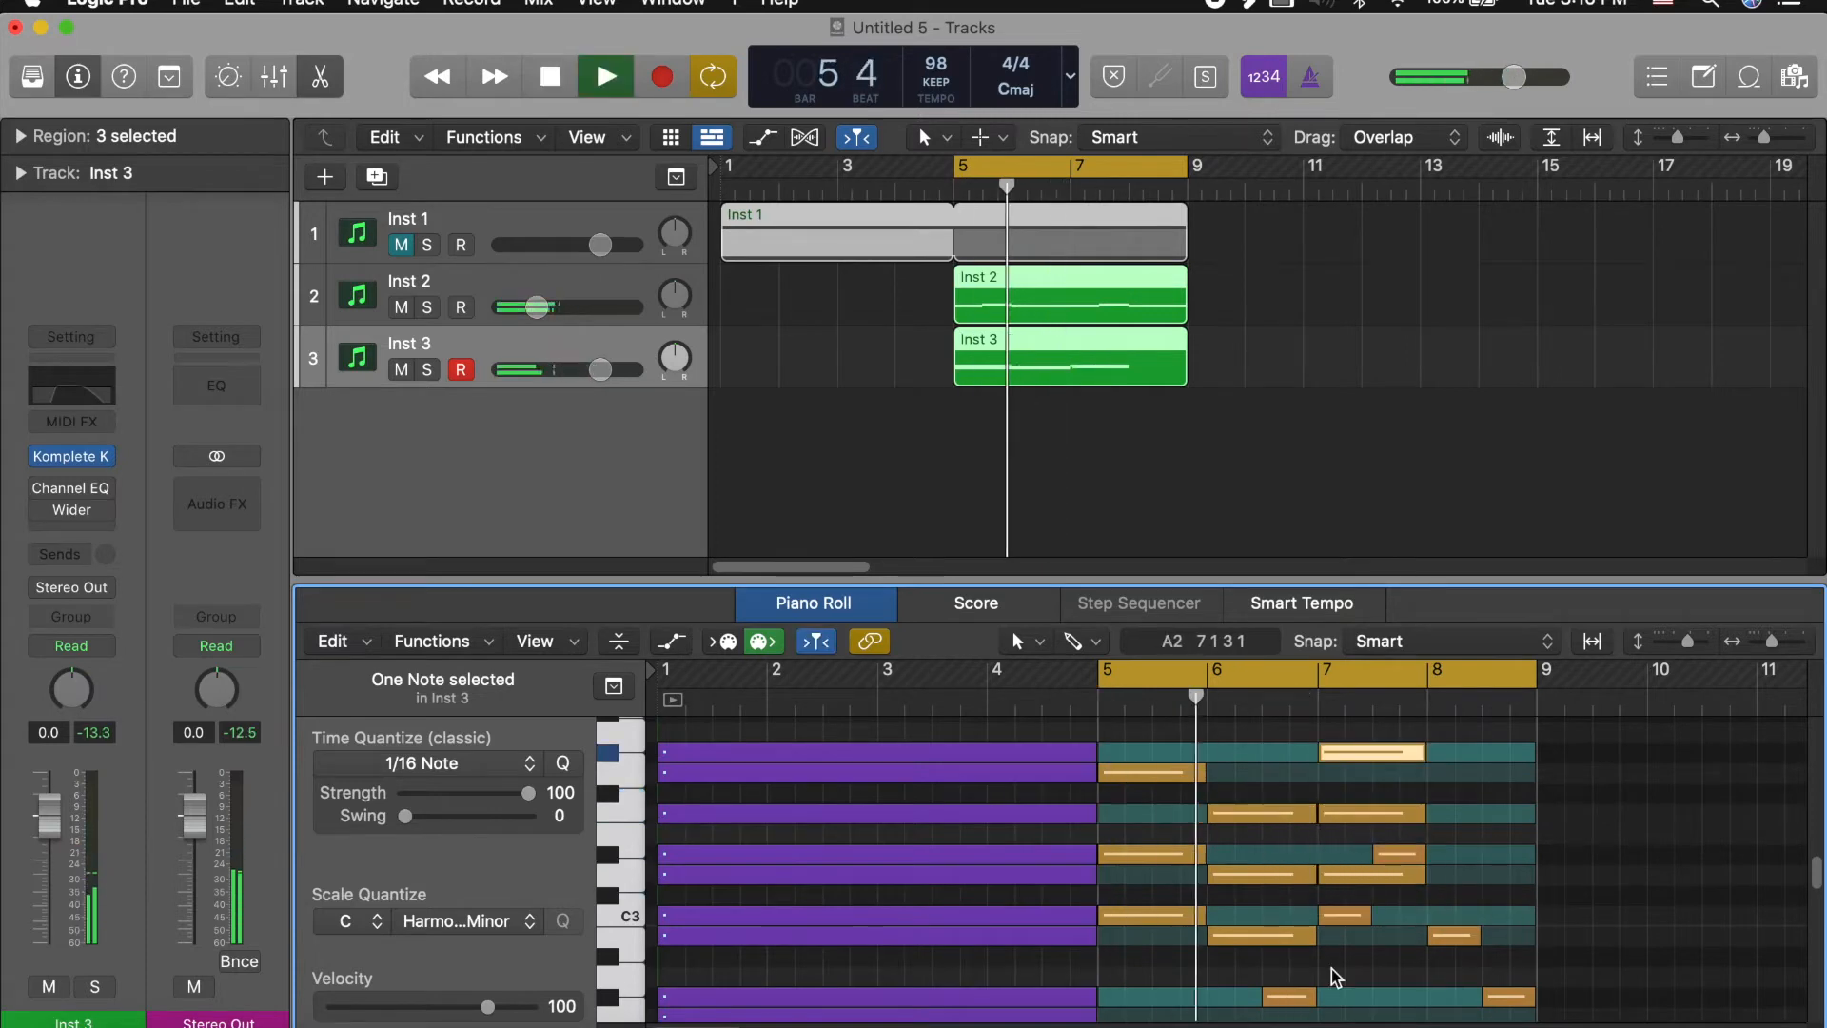
Step: Add a one-bar three-note chord at bar 8 of Inst 3 and raise the track's volume to 2.7 dB
{"action": "key", "text": "space"}
{"action": "scroll", "coordinate": [1380, 913], "scroll_direction": "up", "scroll_amount": 3}
{"action": "left_click", "coordinate": [1434, 914], "text": "super"}
{"action": "left_click", "coordinate": [1434, 835], "text": "super"}
{"action": "left_click", "coordinate": [1434, 754], "text": "super"}
{"action": "key", "text": "space"}
{"action": "scroll", "coordinate": [1442, 845], "scroll_direction": "down", "scroll_amount": 2}
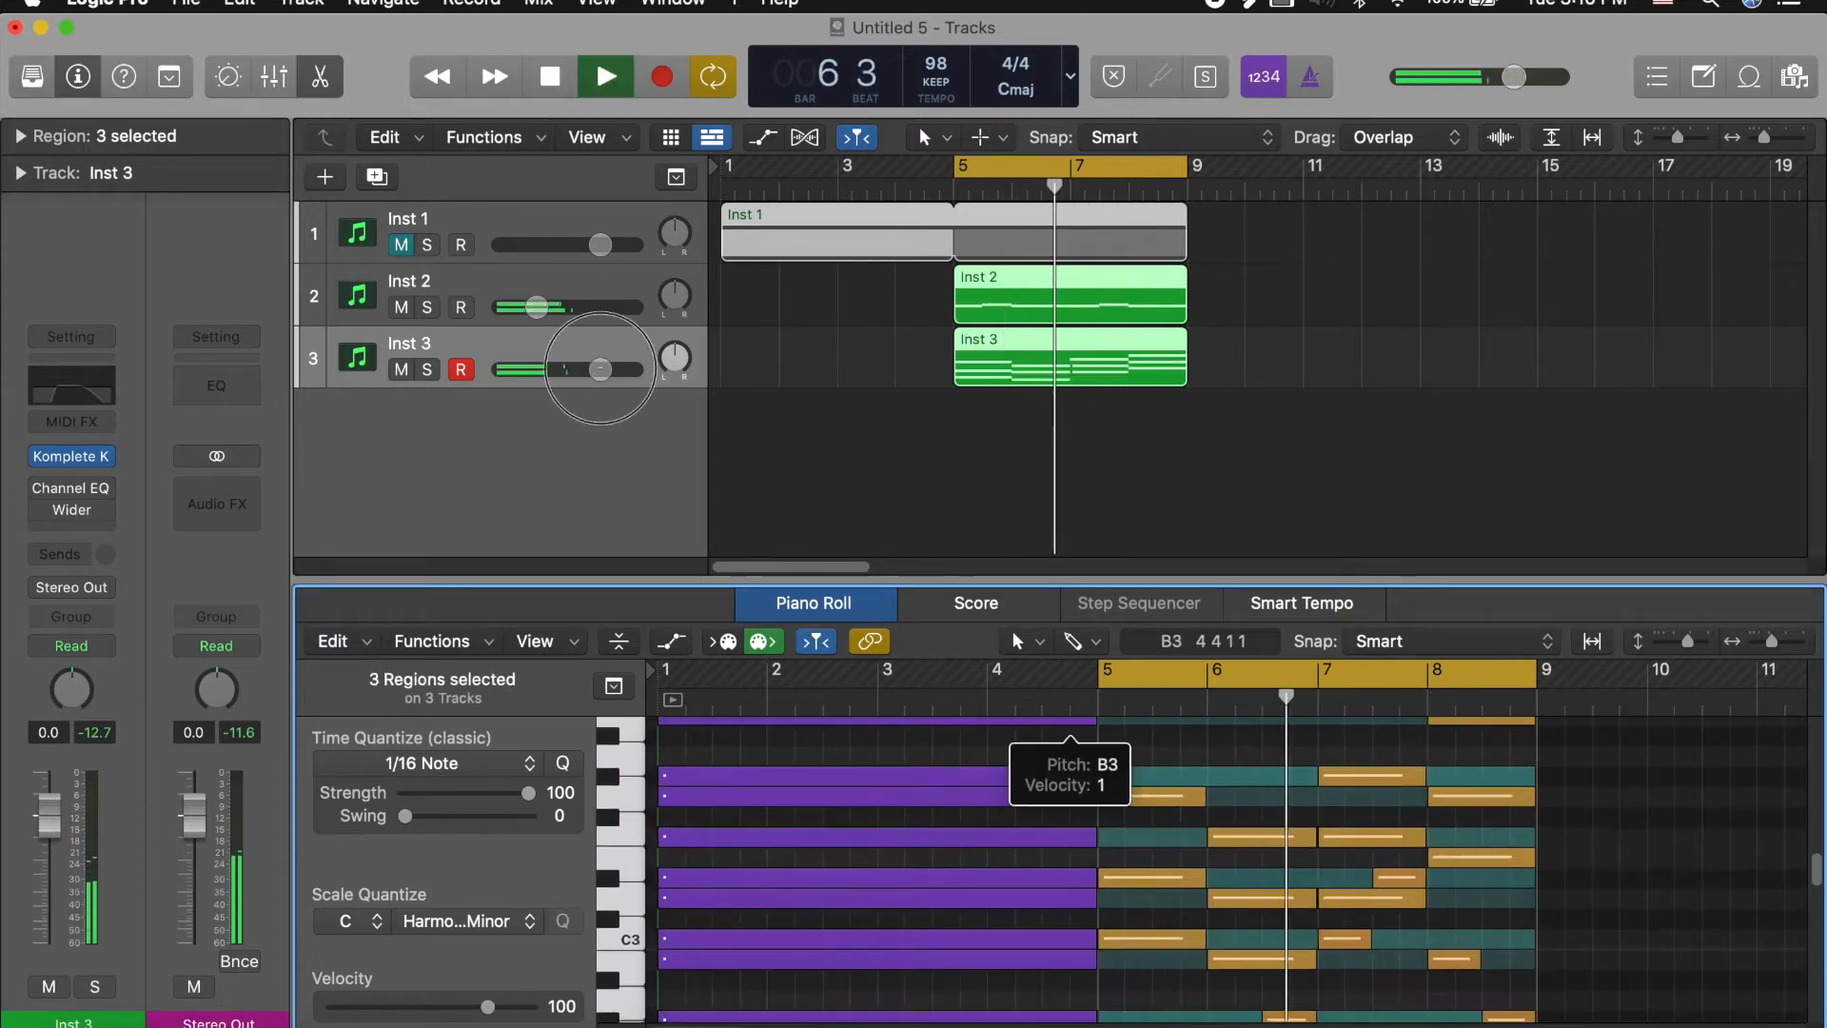
{"action": "left_click_drag", "start_coordinate": [600, 369], "coordinate": [618, 369]}
Step: Repitch the bar 8 chord on Inst 3 to B2, D3 and F3, checking the changes in playback
{"action": "key", "text": "space"}
{"action": "scroll", "coordinate": [1446, 793], "scroll_direction": "up", "scroll_amount": 3}
{"action": "left_click", "coordinate": [1447, 794]}
{"action": "key", "text": "alt+shift+Down"}
{"action": "key", "text": "space"}
{"action": "scroll", "coordinate": [1446, 794], "scroll_direction": "down", "scroll_amount": 4}
{"action": "scroll", "coordinate": [1447, 793], "scroll_direction": "up", "scroll_amount": 2}
{"action": "key", "text": "space"}
{"action": "left_click_drag", "start_coordinate": [1262, 850], "coordinate": [1262, 871]}
{"action": "left_click_drag", "start_coordinate": [1262, 790], "coordinate": [1263, 831]}
{"action": "key", "text": "space"}
{"action": "left_click_drag", "start_coordinate": [1266, 870], "coordinate": [1268, 889]}
{"action": "left_click", "coordinate": [1414, 829]}
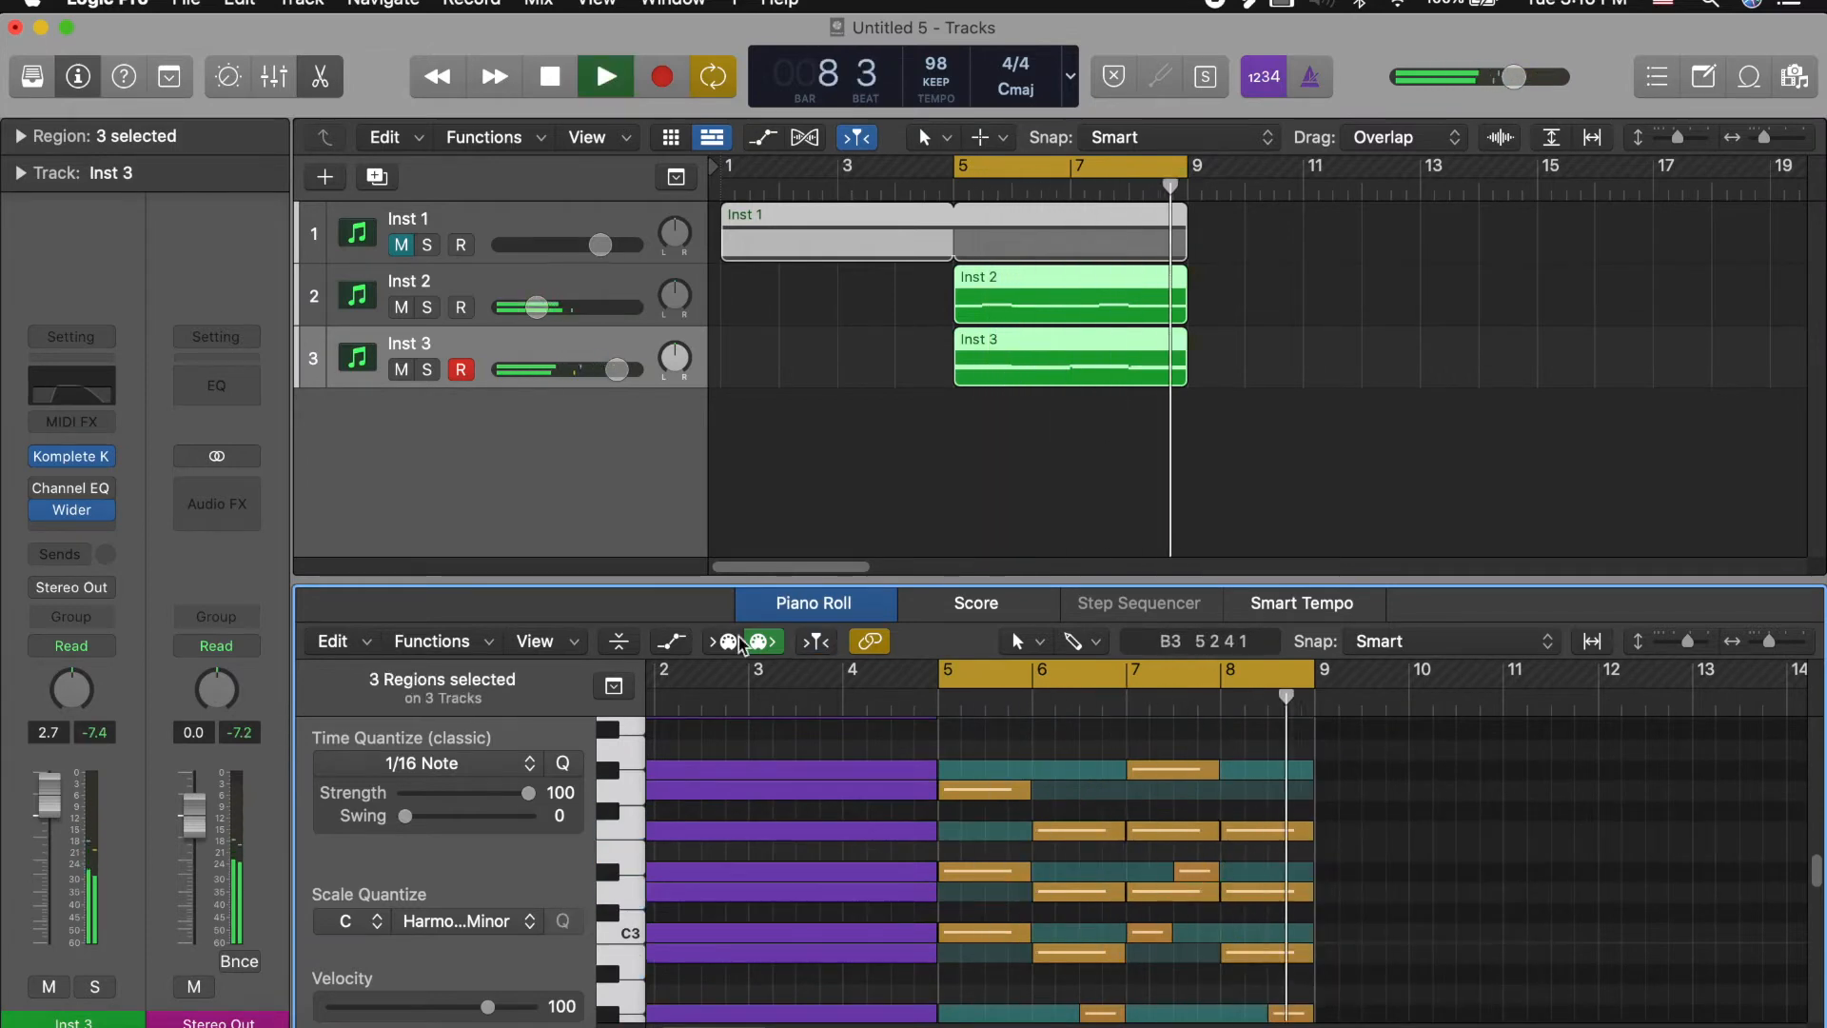
Step: Load the Noire preset Broadcasting Felt on Inst 3 and close the instrument window
{"action": "left_click", "coordinate": [73, 456]}
{"action": "left_click", "coordinate": [314, 701]}
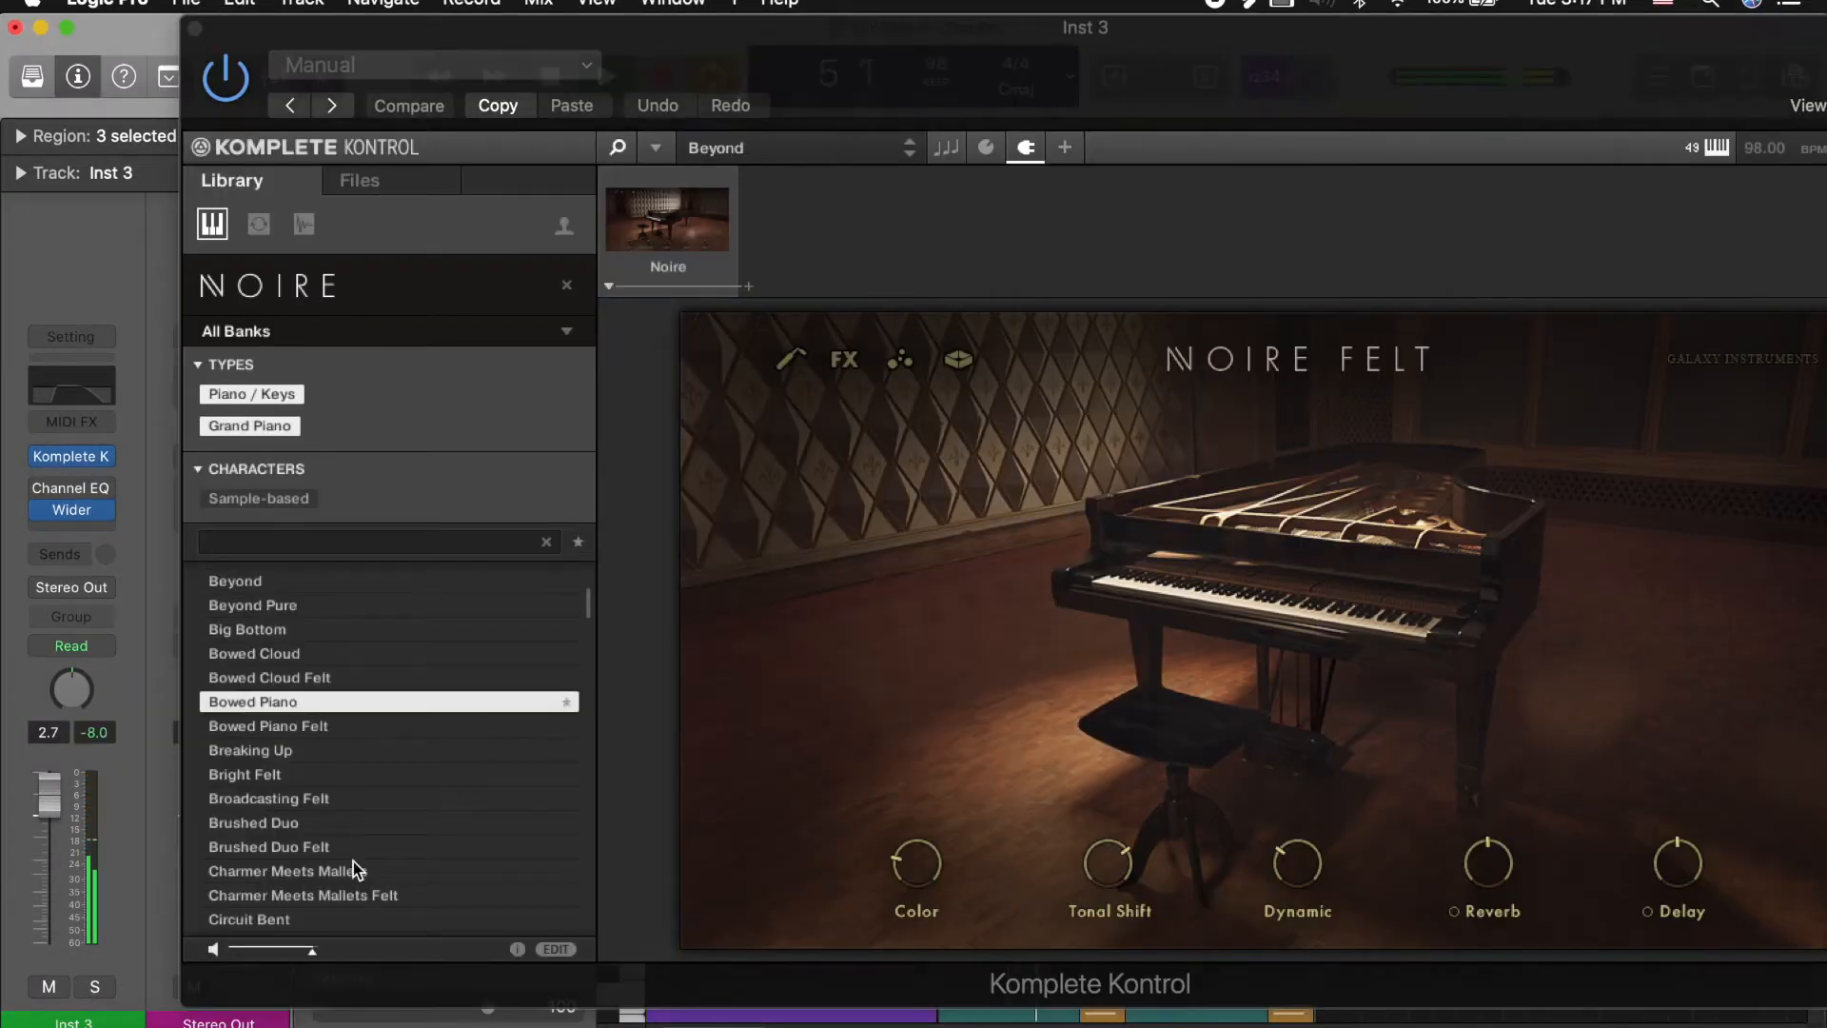
{"action": "left_click", "coordinate": [389, 798]}
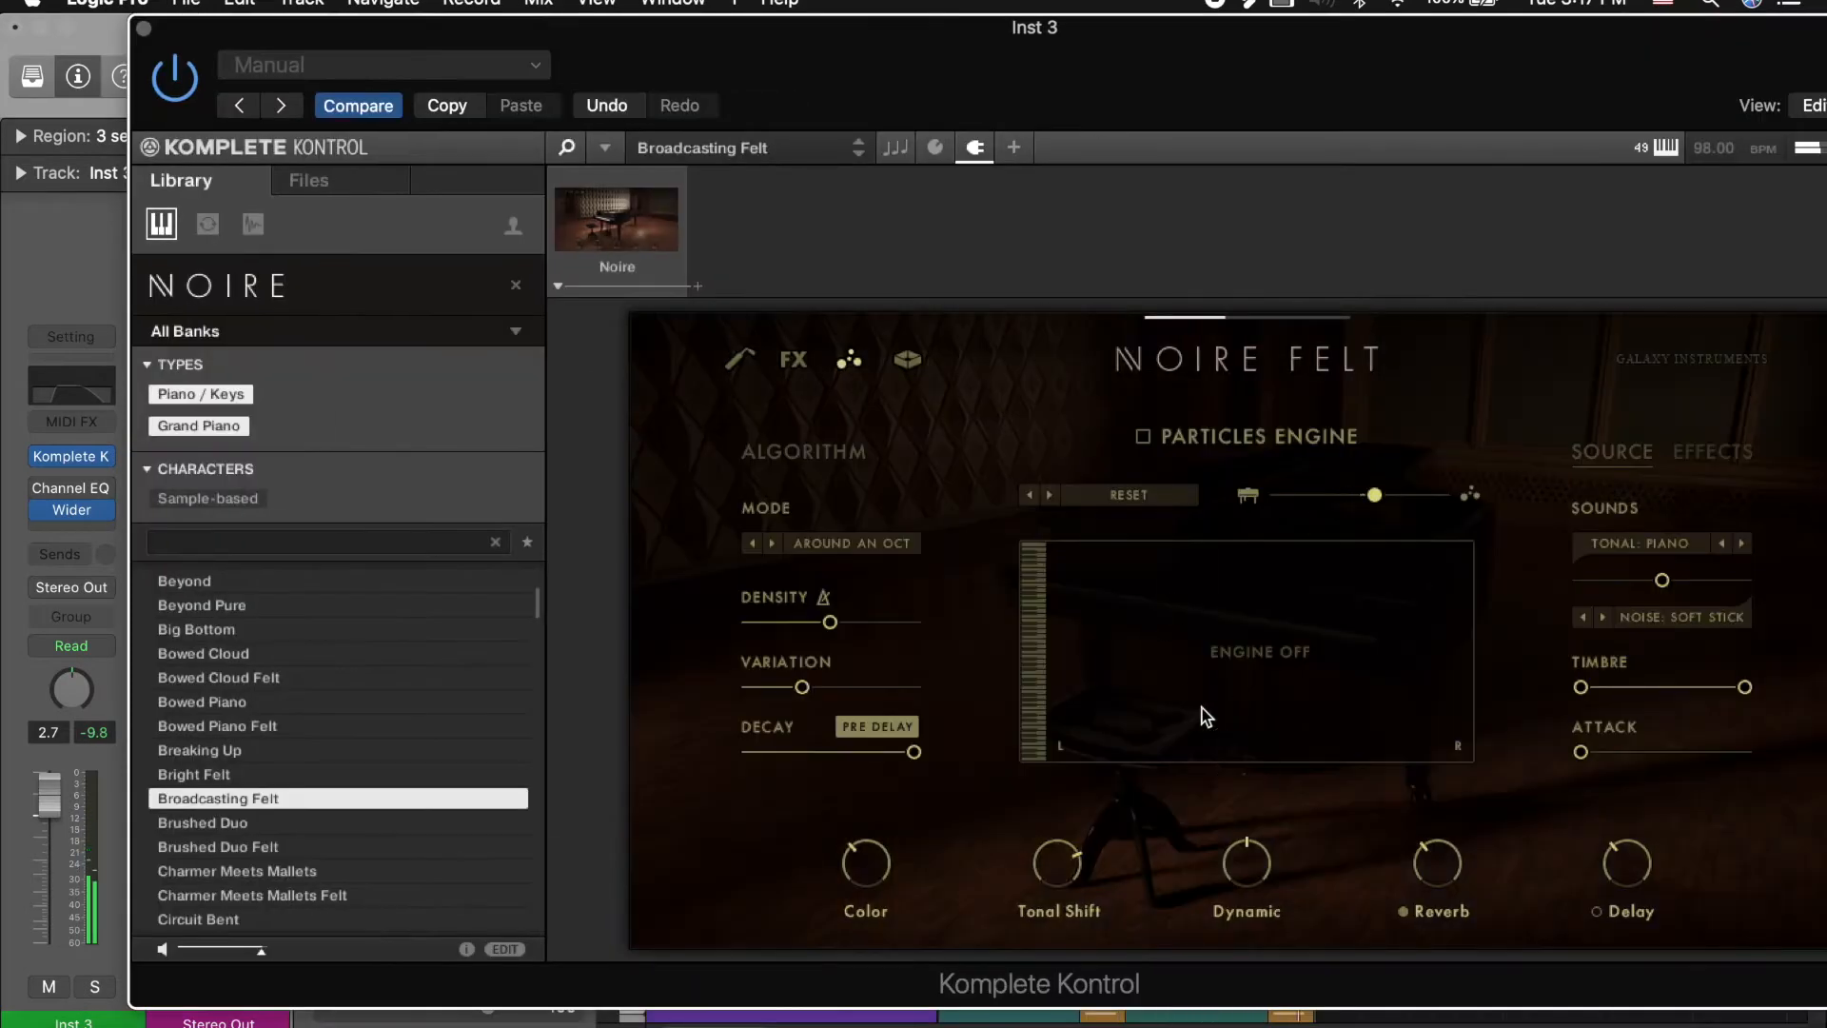
{"action": "left_click", "coordinate": [143, 28]}
Step: Enable the Channel EQ on Inst 3, set its low cut to 81 Hz, and close the EQ and Piano Roll
{"action": "left_click", "coordinate": [38, 488]}
{"action": "left_click", "coordinate": [71, 488]}
{"action": "left_click_drag", "start_coordinate": [739, 647], "coordinate": [826, 649]}
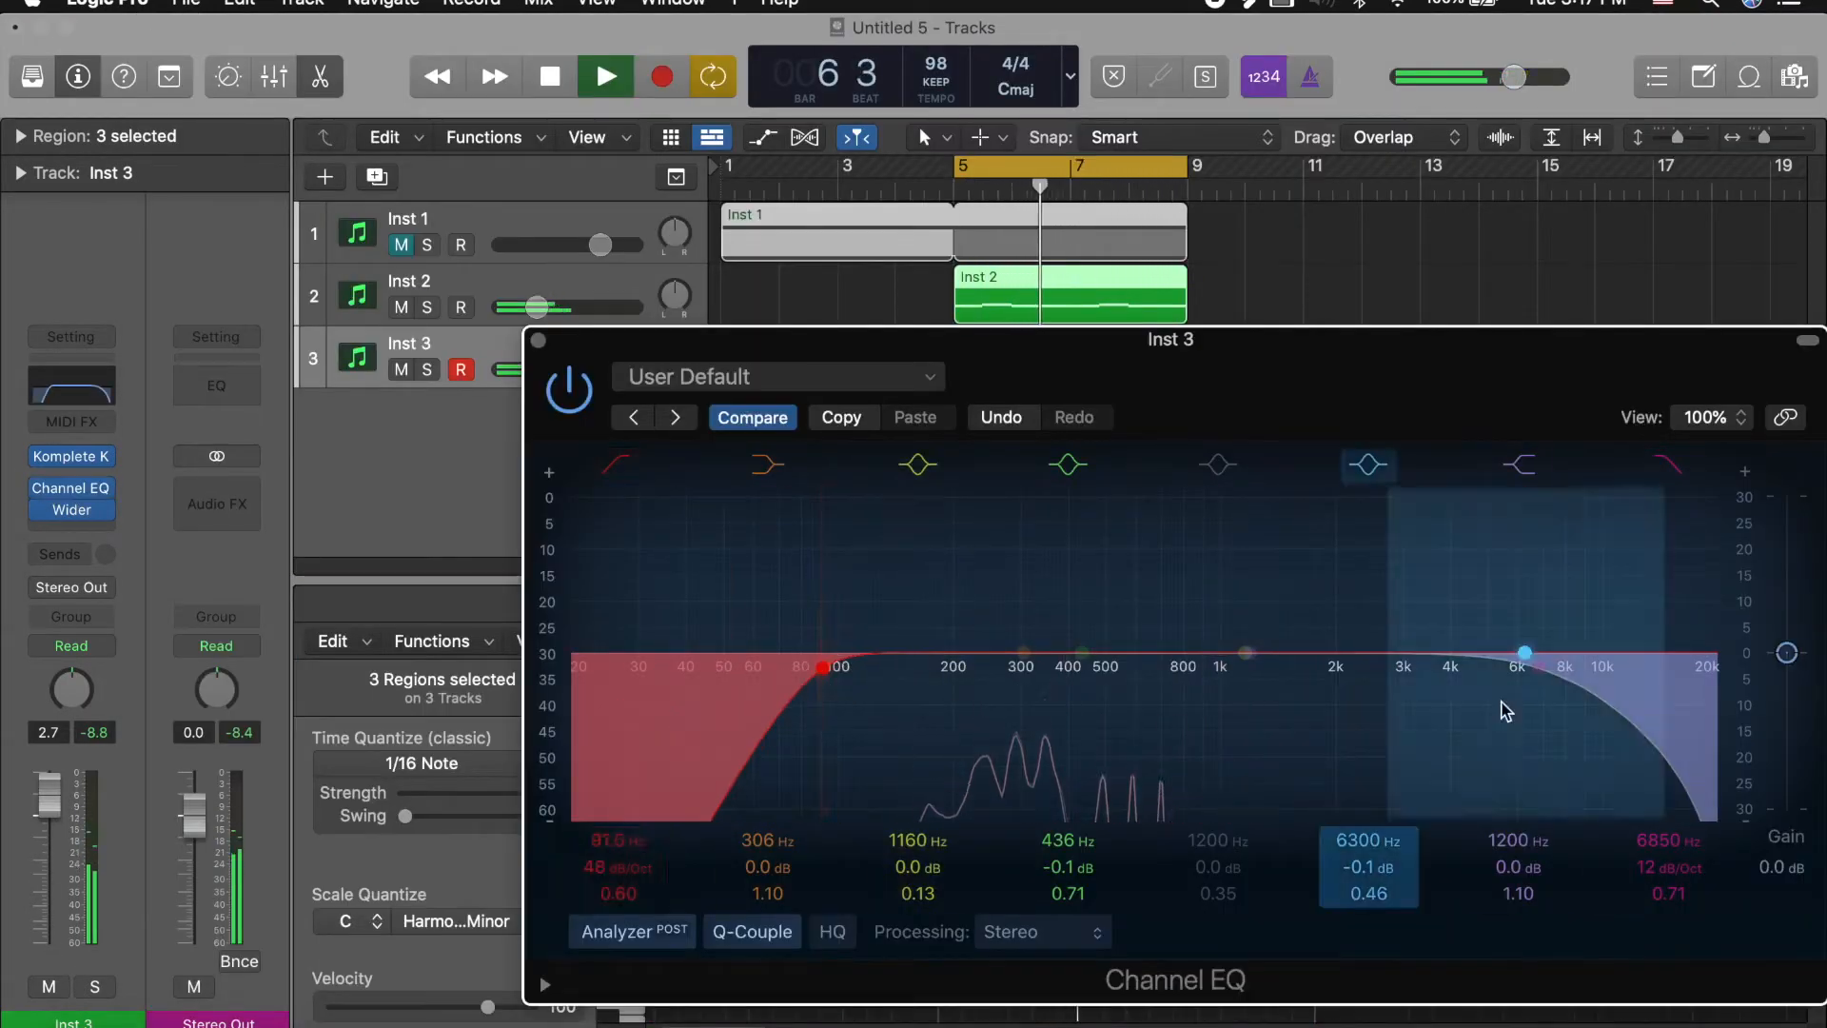
{"action": "left_click", "coordinate": [548, 340]}
{"action": "key", "text": "e"}
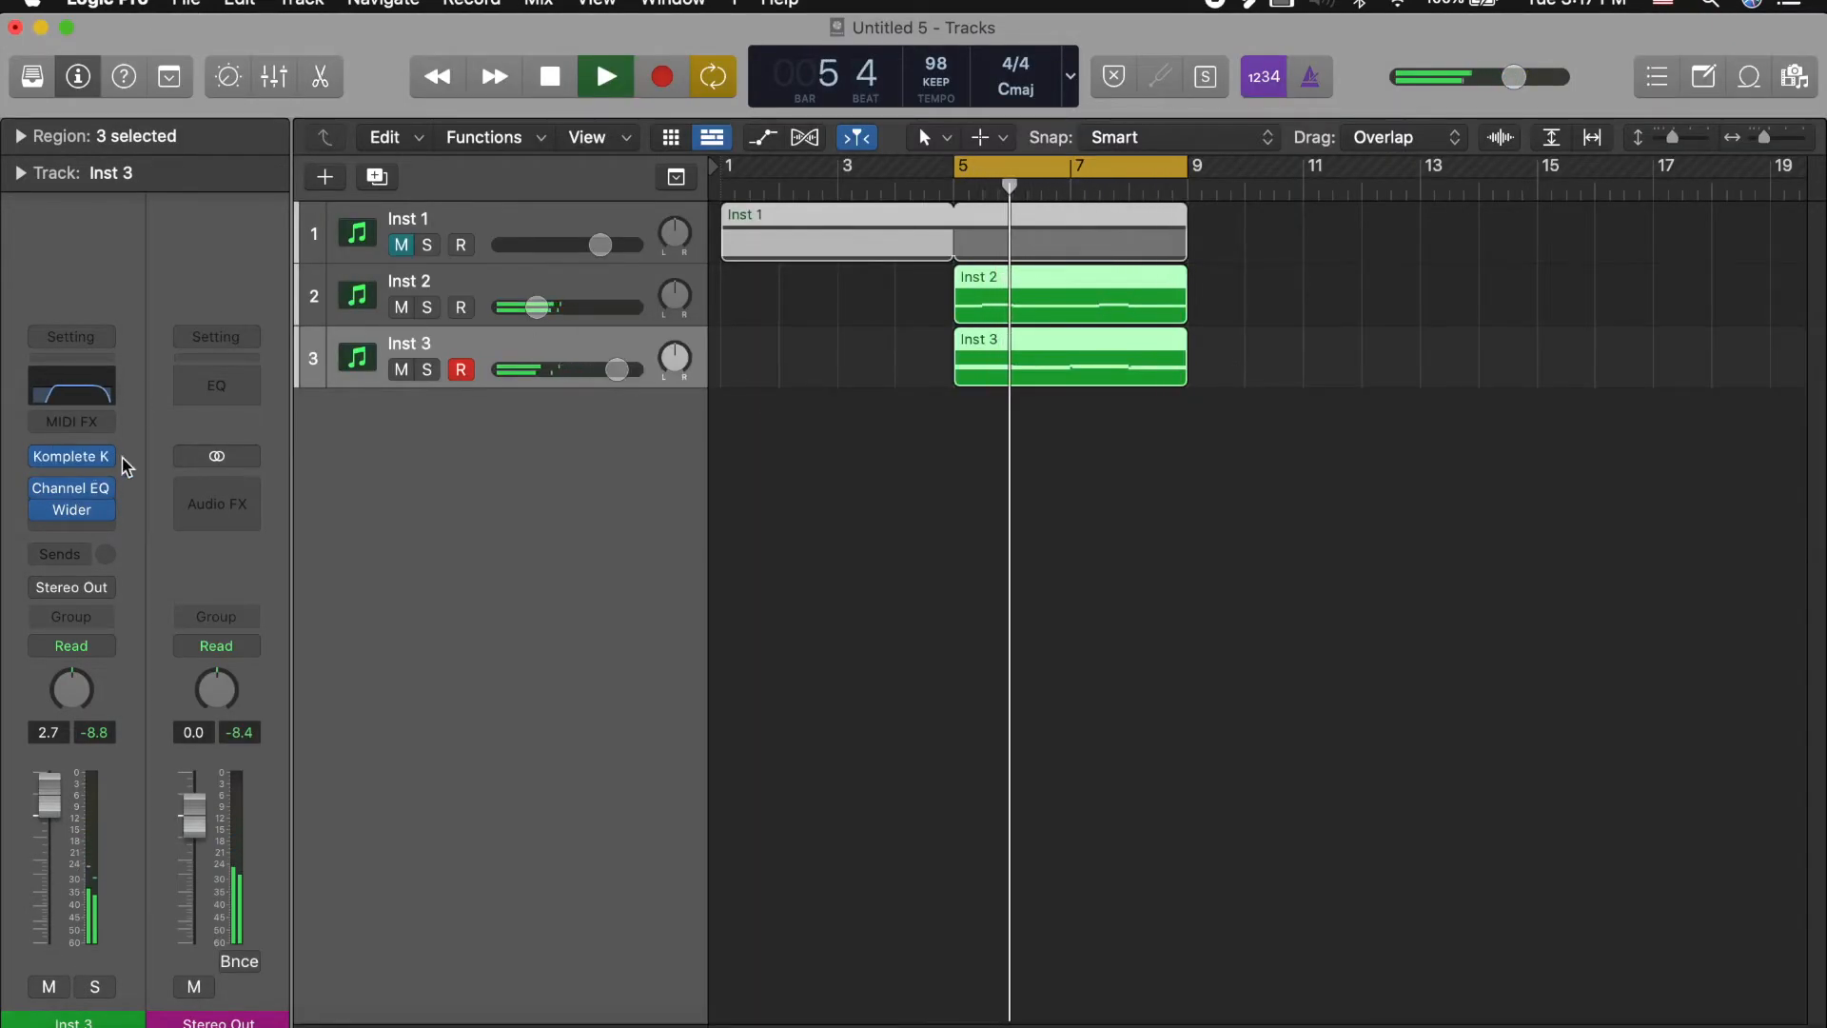
Step: Duplicate the Inst 3 track as Inst 4 and remove the Channel EQ and Wider effects from the copy
{"action": "left_click", "coordinate": [377, 177]}
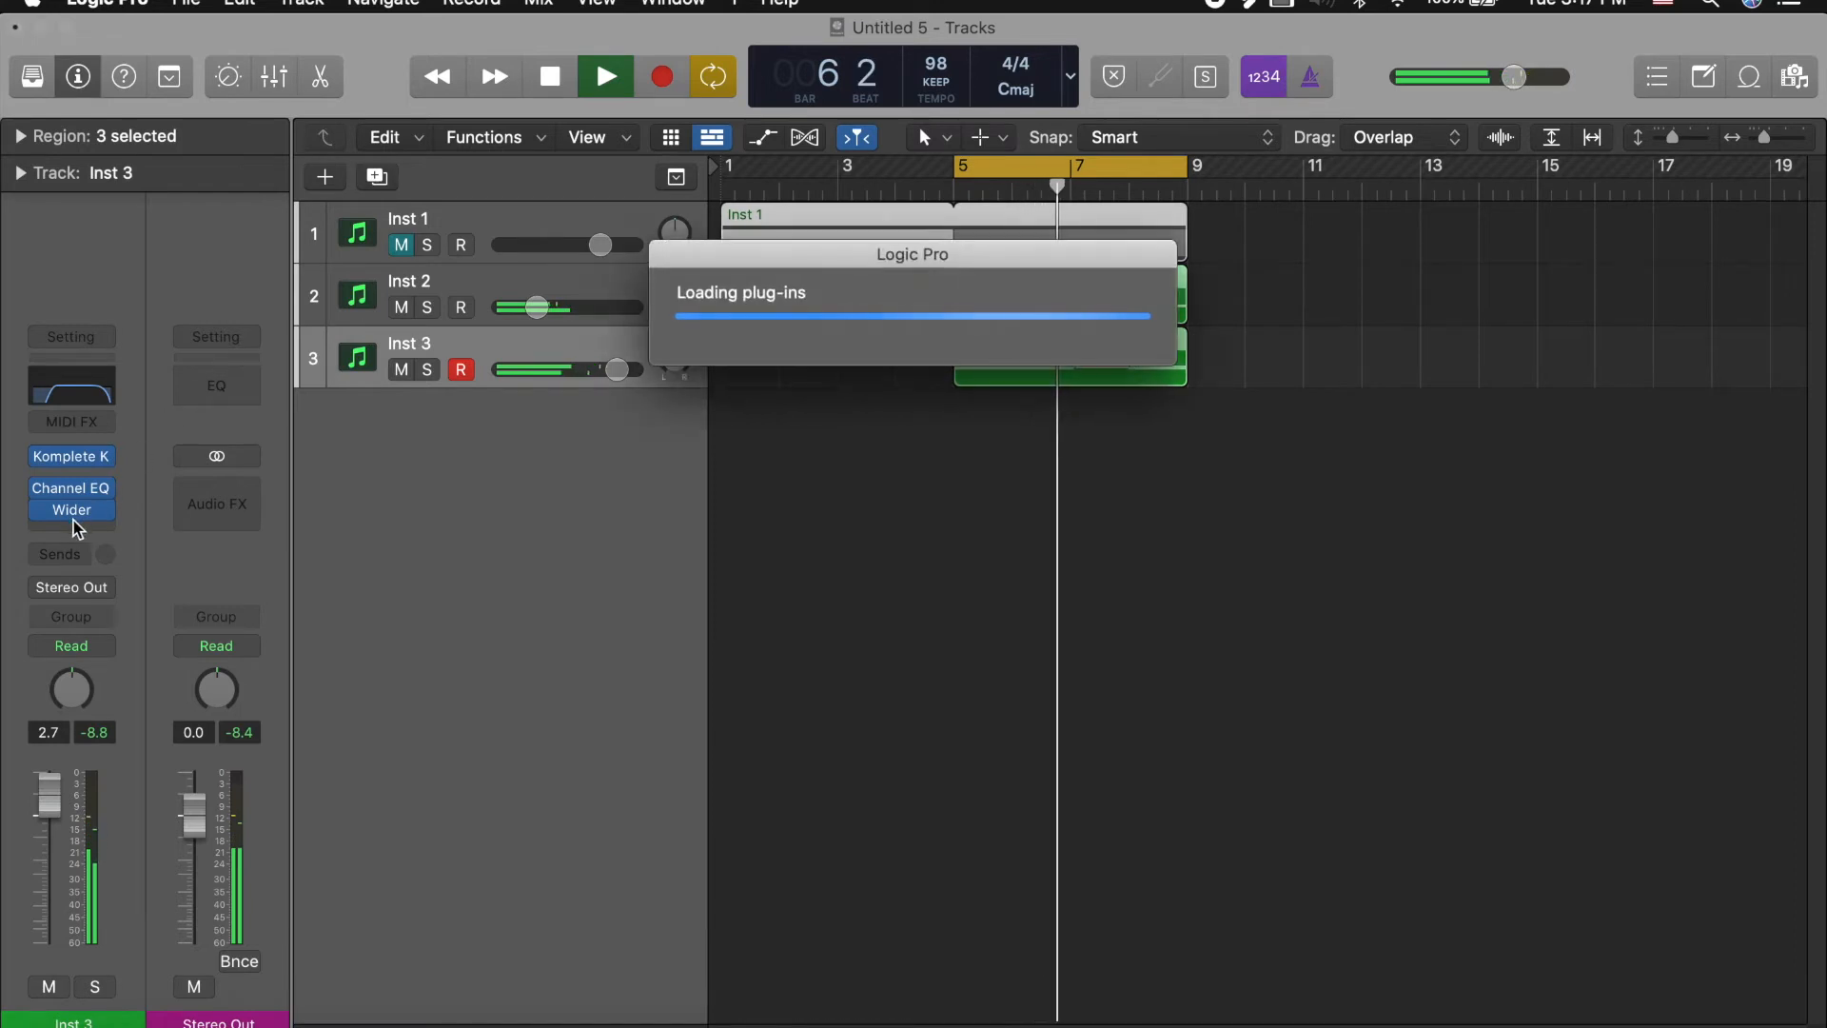
{"action": "left_click", "coordinate": [40, 509]}
{"action": "left_click", "coordinate": [107, 488]}
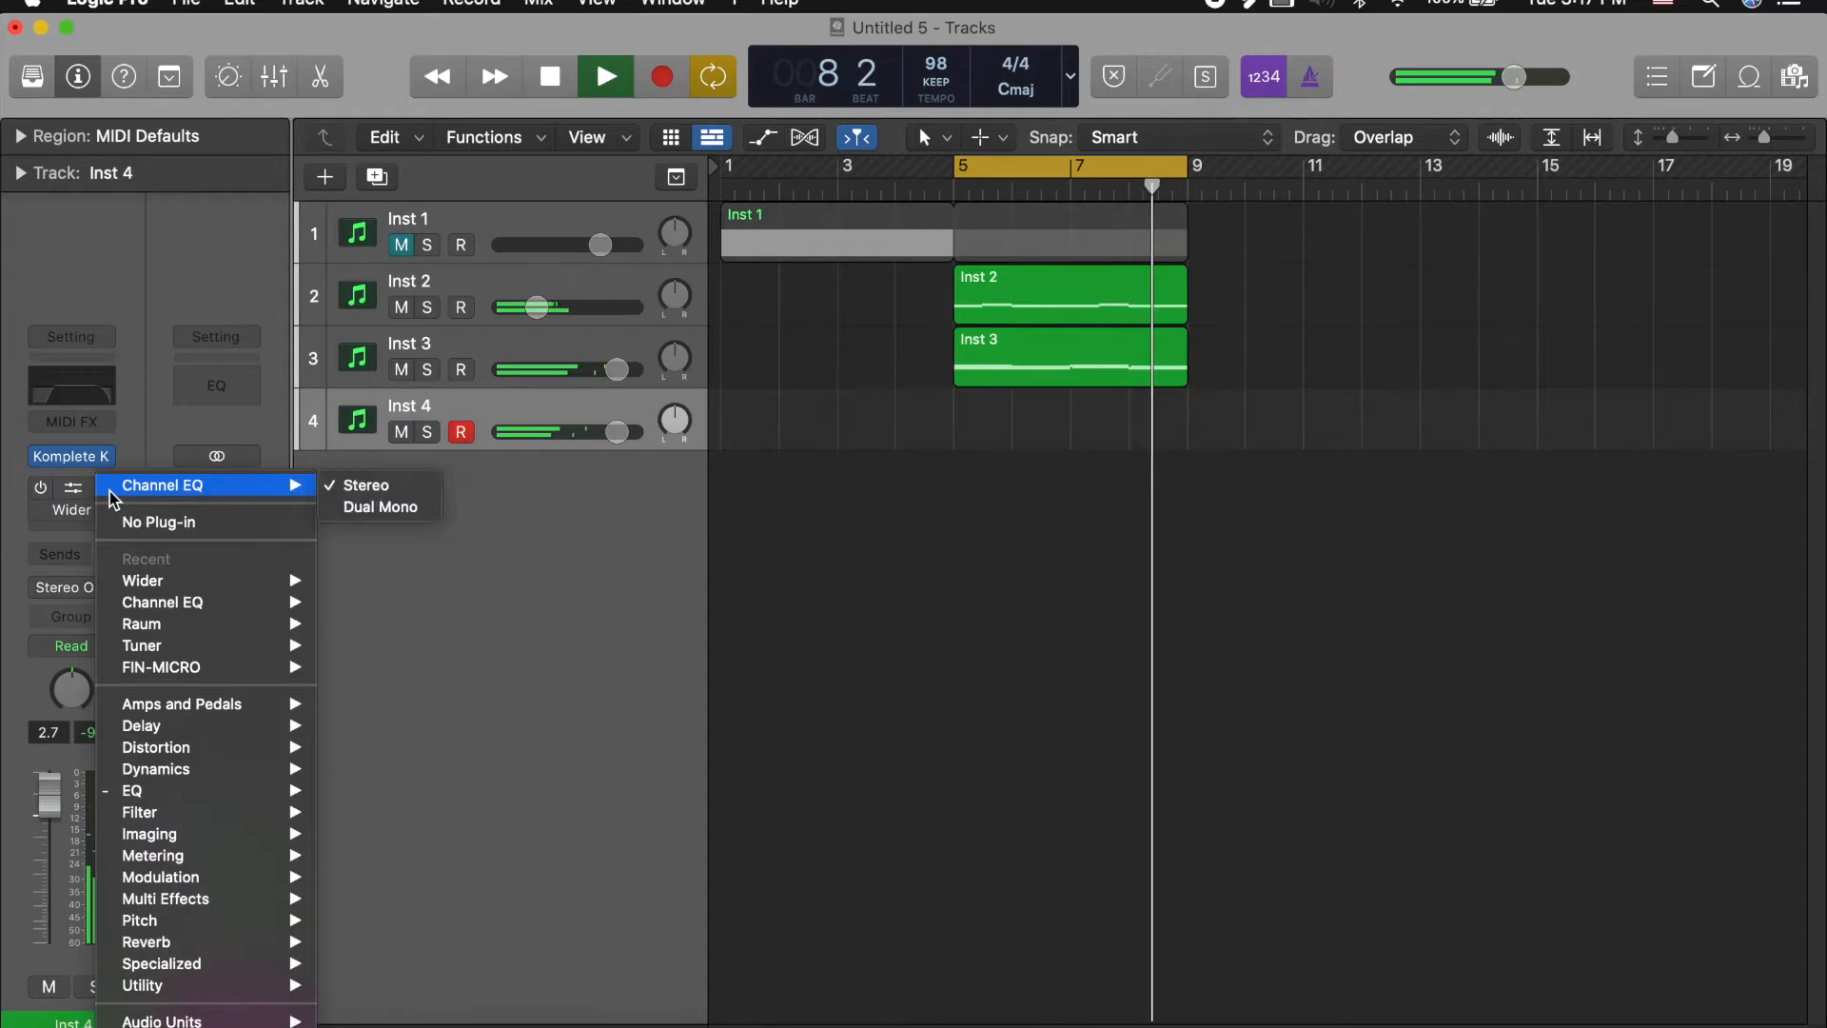
{"action": "left_click", "coordinate": [169, 521]}
{"action": "left_click", "coordinate": [114, 518]}
{"action": "left_click", "coordinate": [35, 511]}
{"action": "left_click", "coordinate": [90, 512]}
{"action": "left_click", "coordinate": [114, 522]}
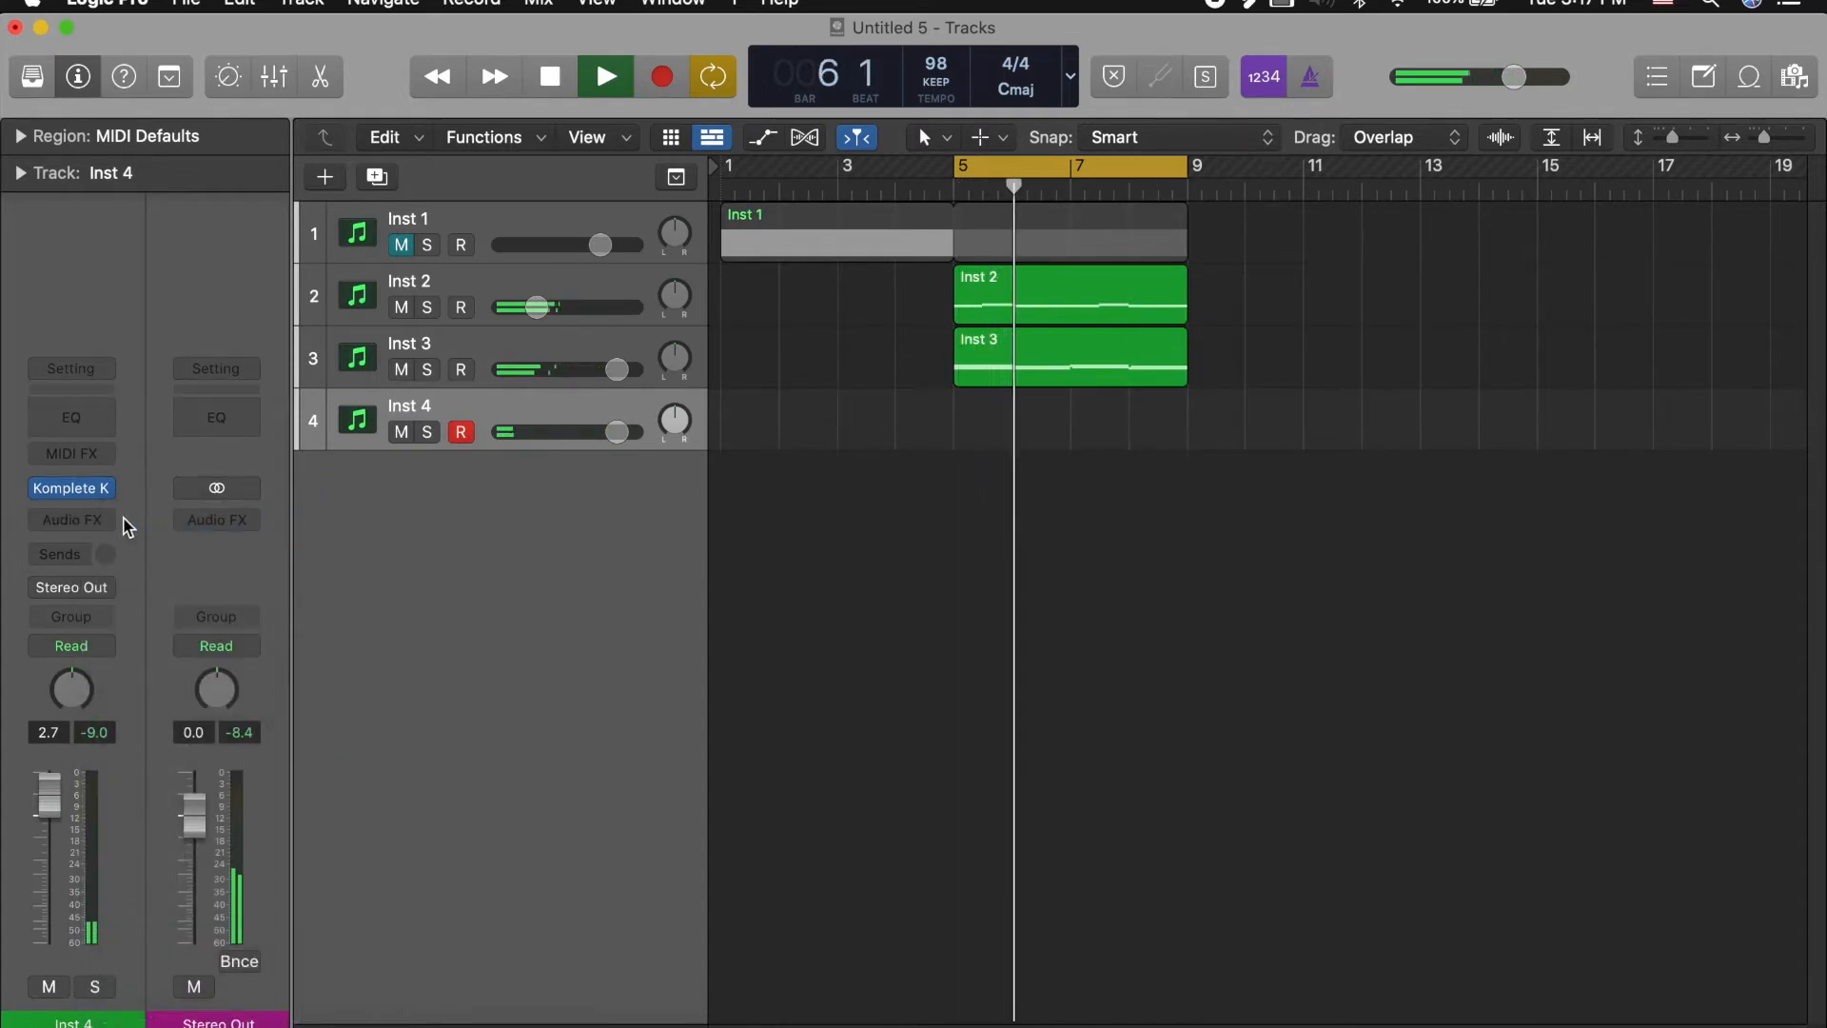
Step: Stop playback and create an empty MIDI region on Inst 4 spanning bars 5 to 9
{"action": "key", "text": "space"}
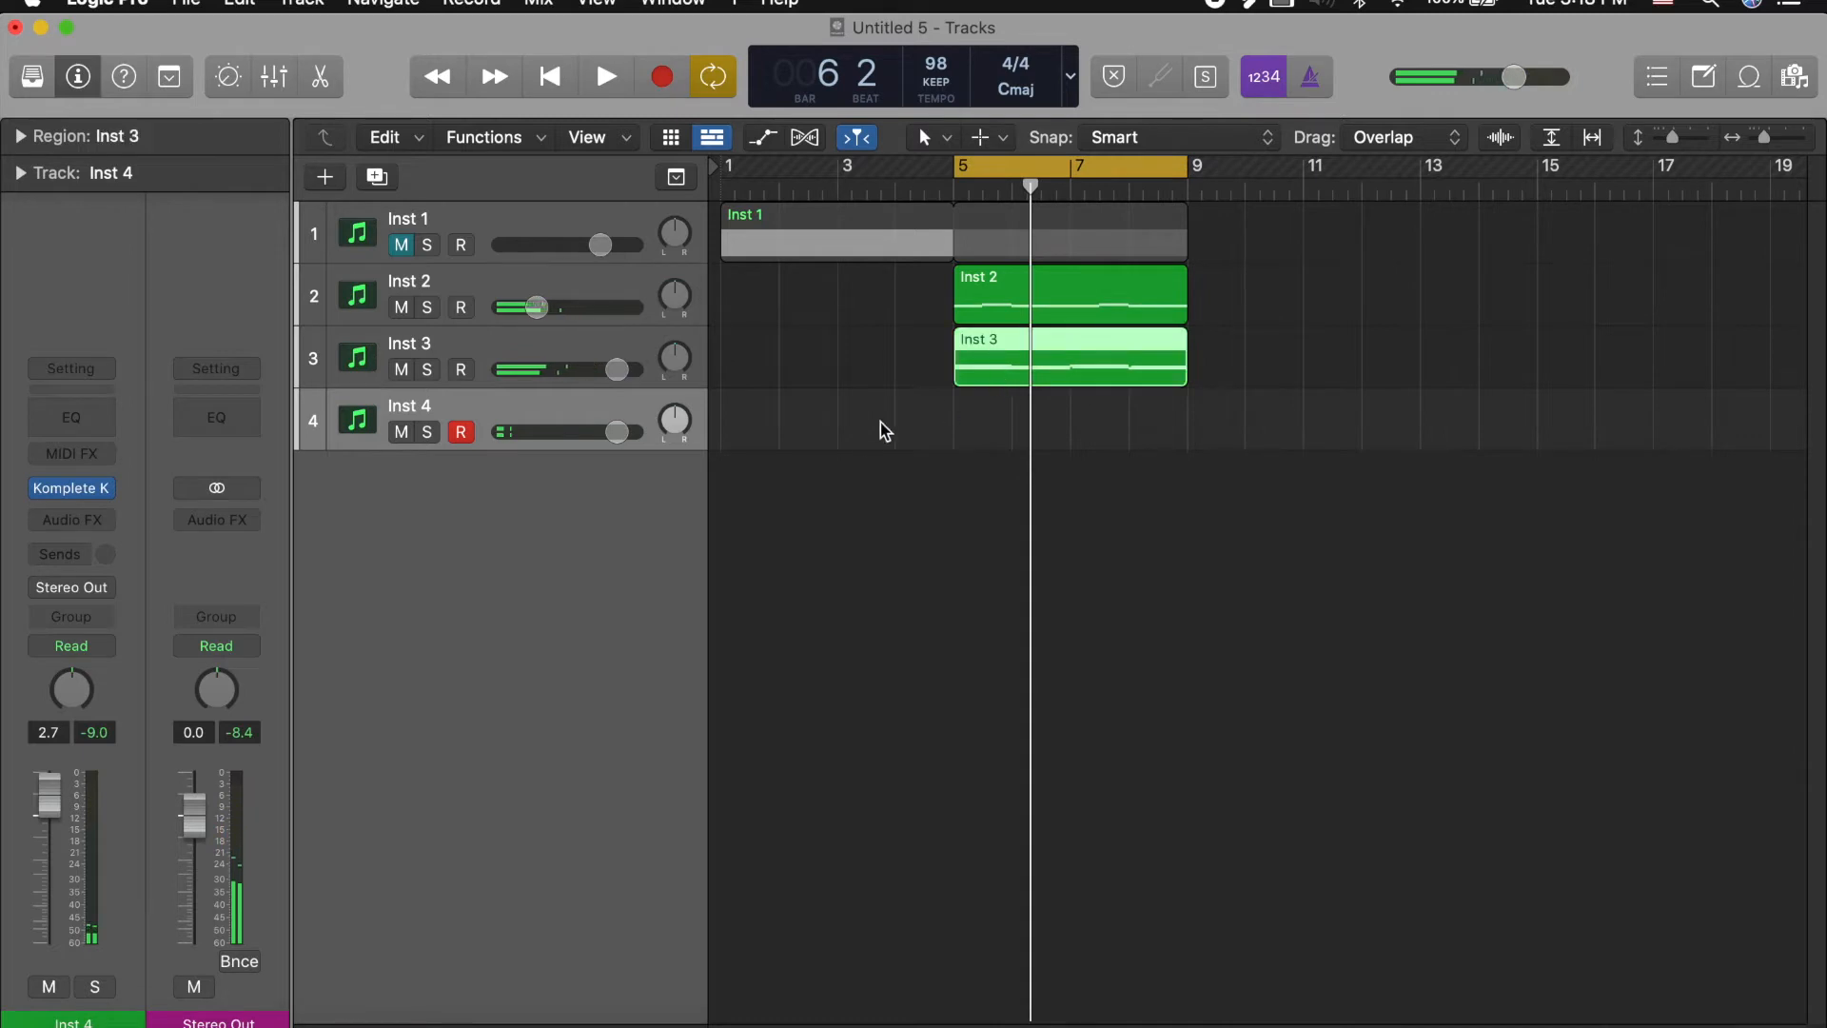
{"action": "right_click", "coordinate": [969, 435]}
{"action": "left_click", "coordinate": [1004, 445]}
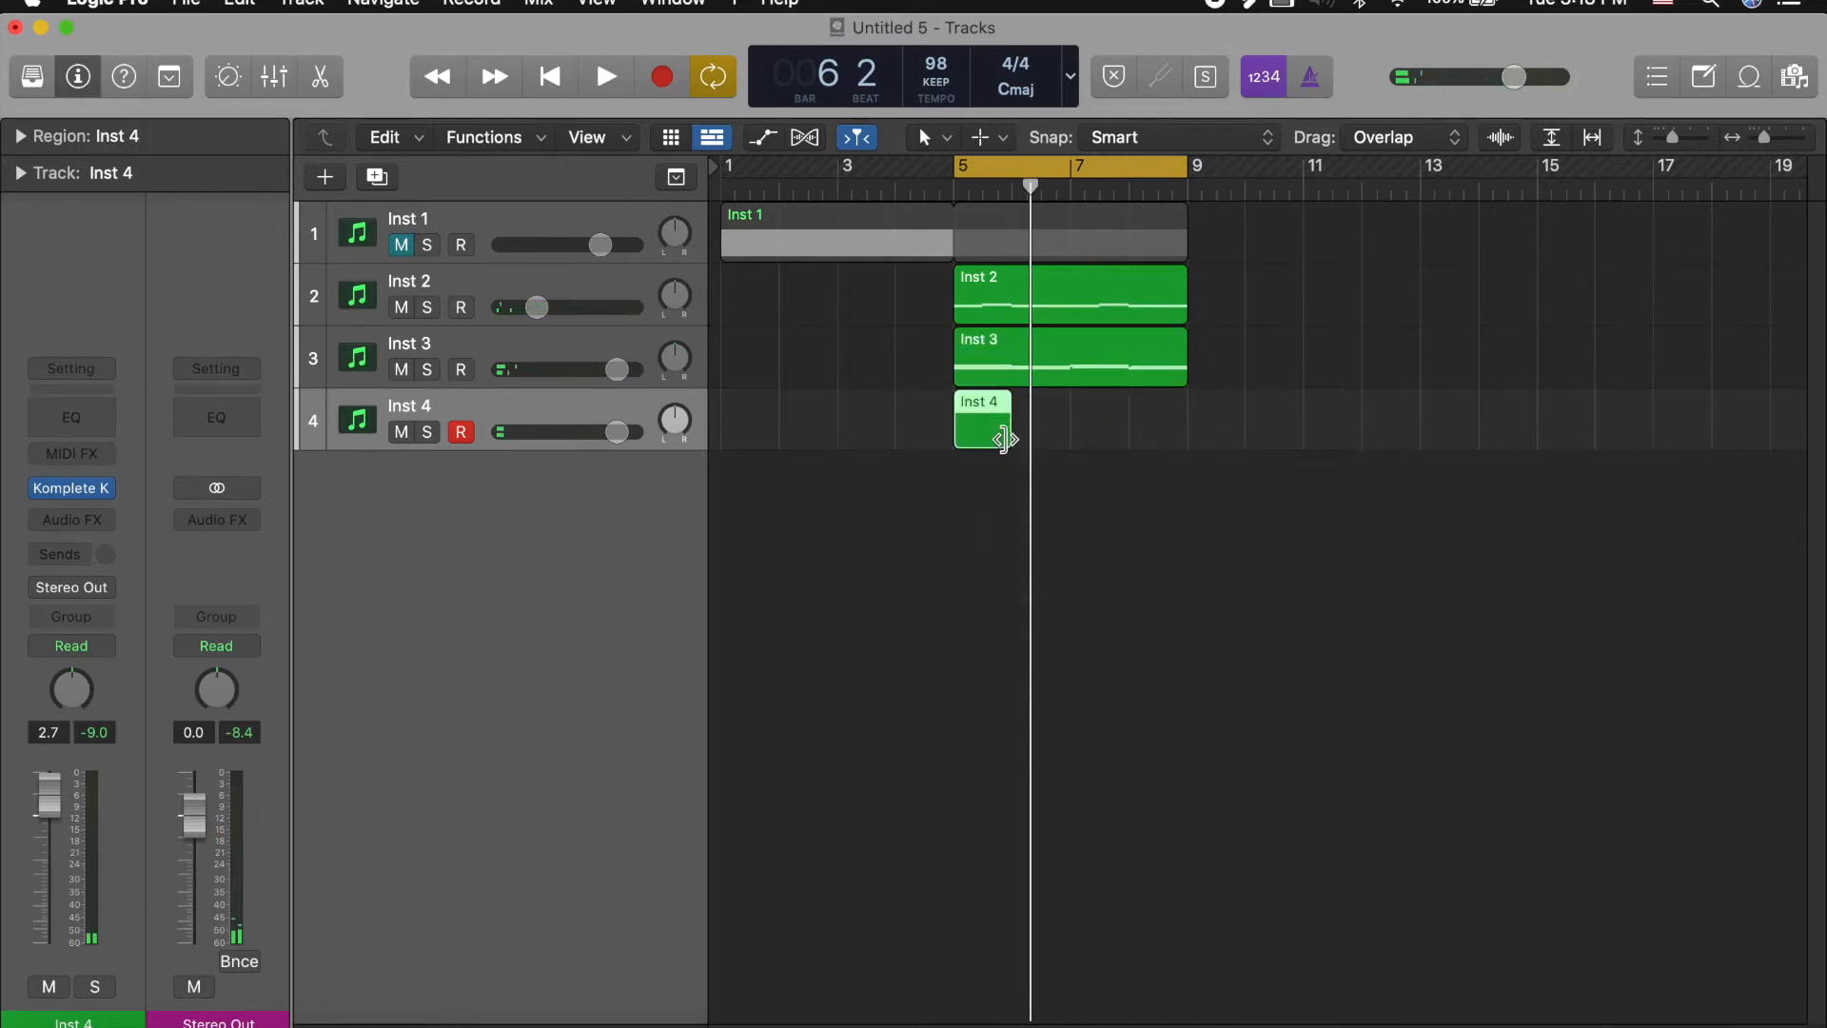
{"action": "left_click_drag", "start_coordinate": [1007, 436], "coordinate": [1186, 419]}
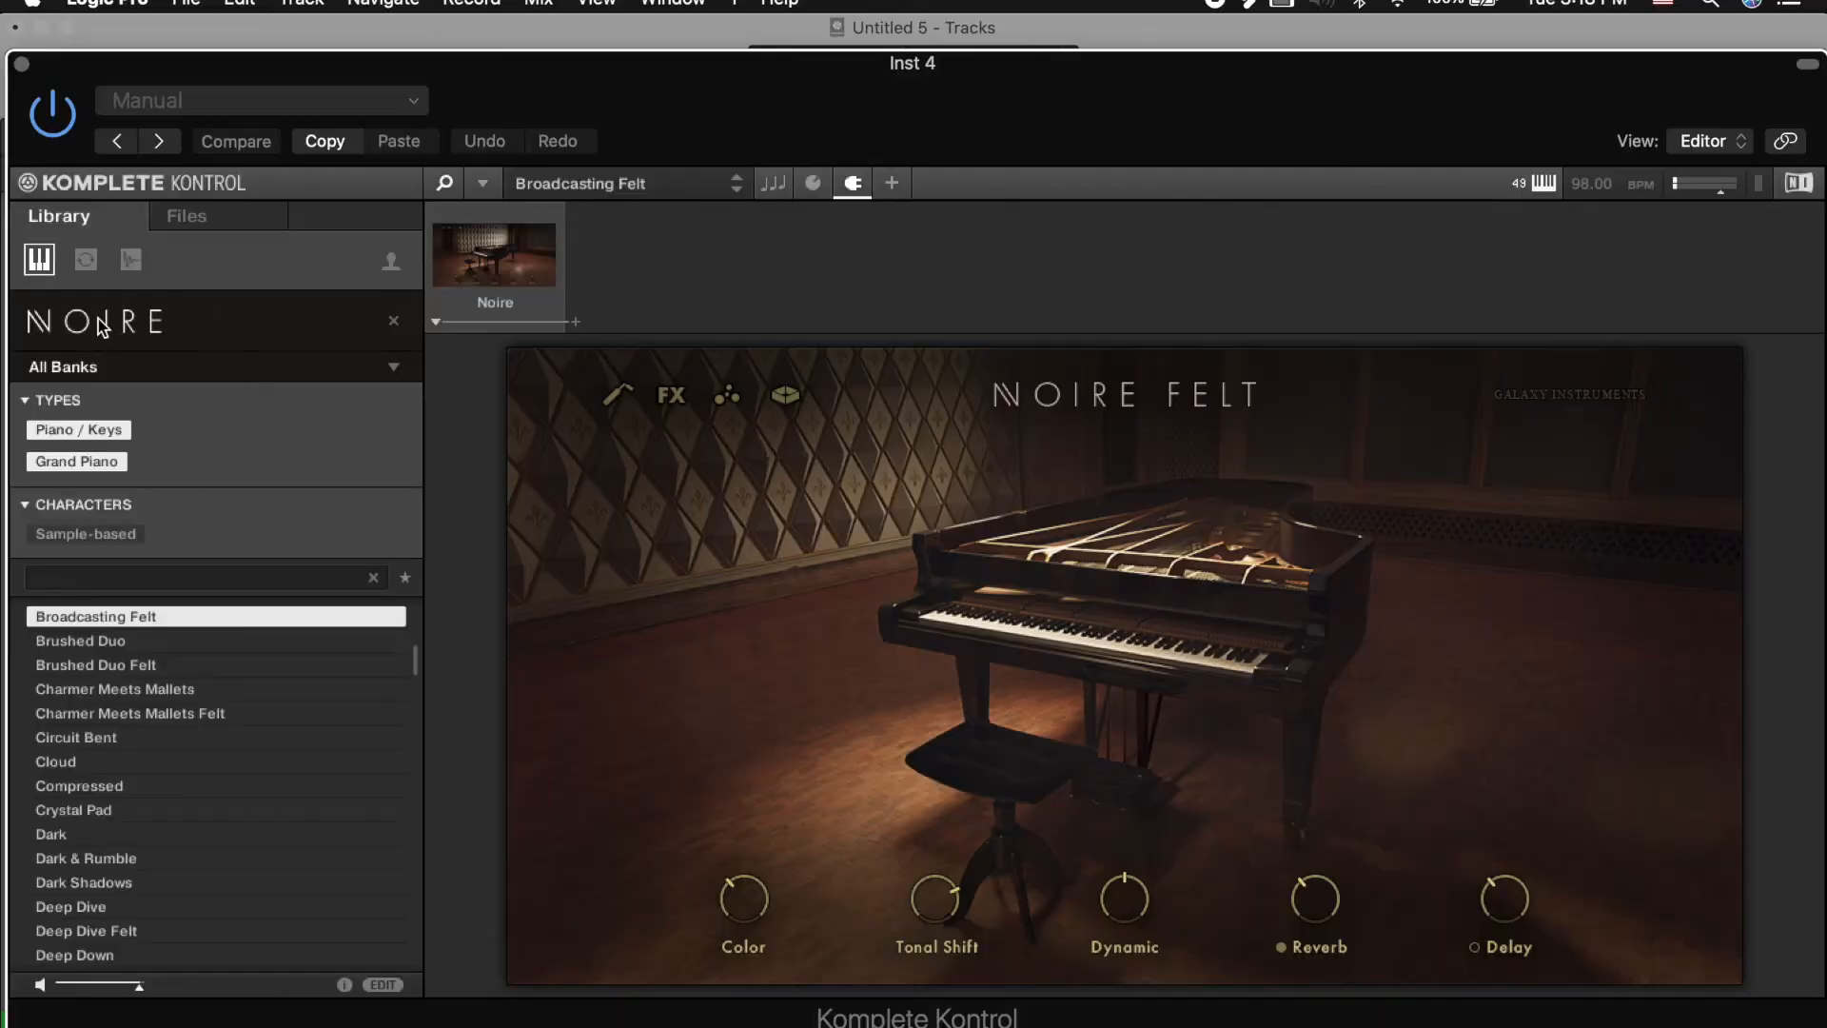
Step: Switch the Inst 4 instrument library from Noire to Session Strings 2
{"action": "left_click", "coordinate": [103, 326]}
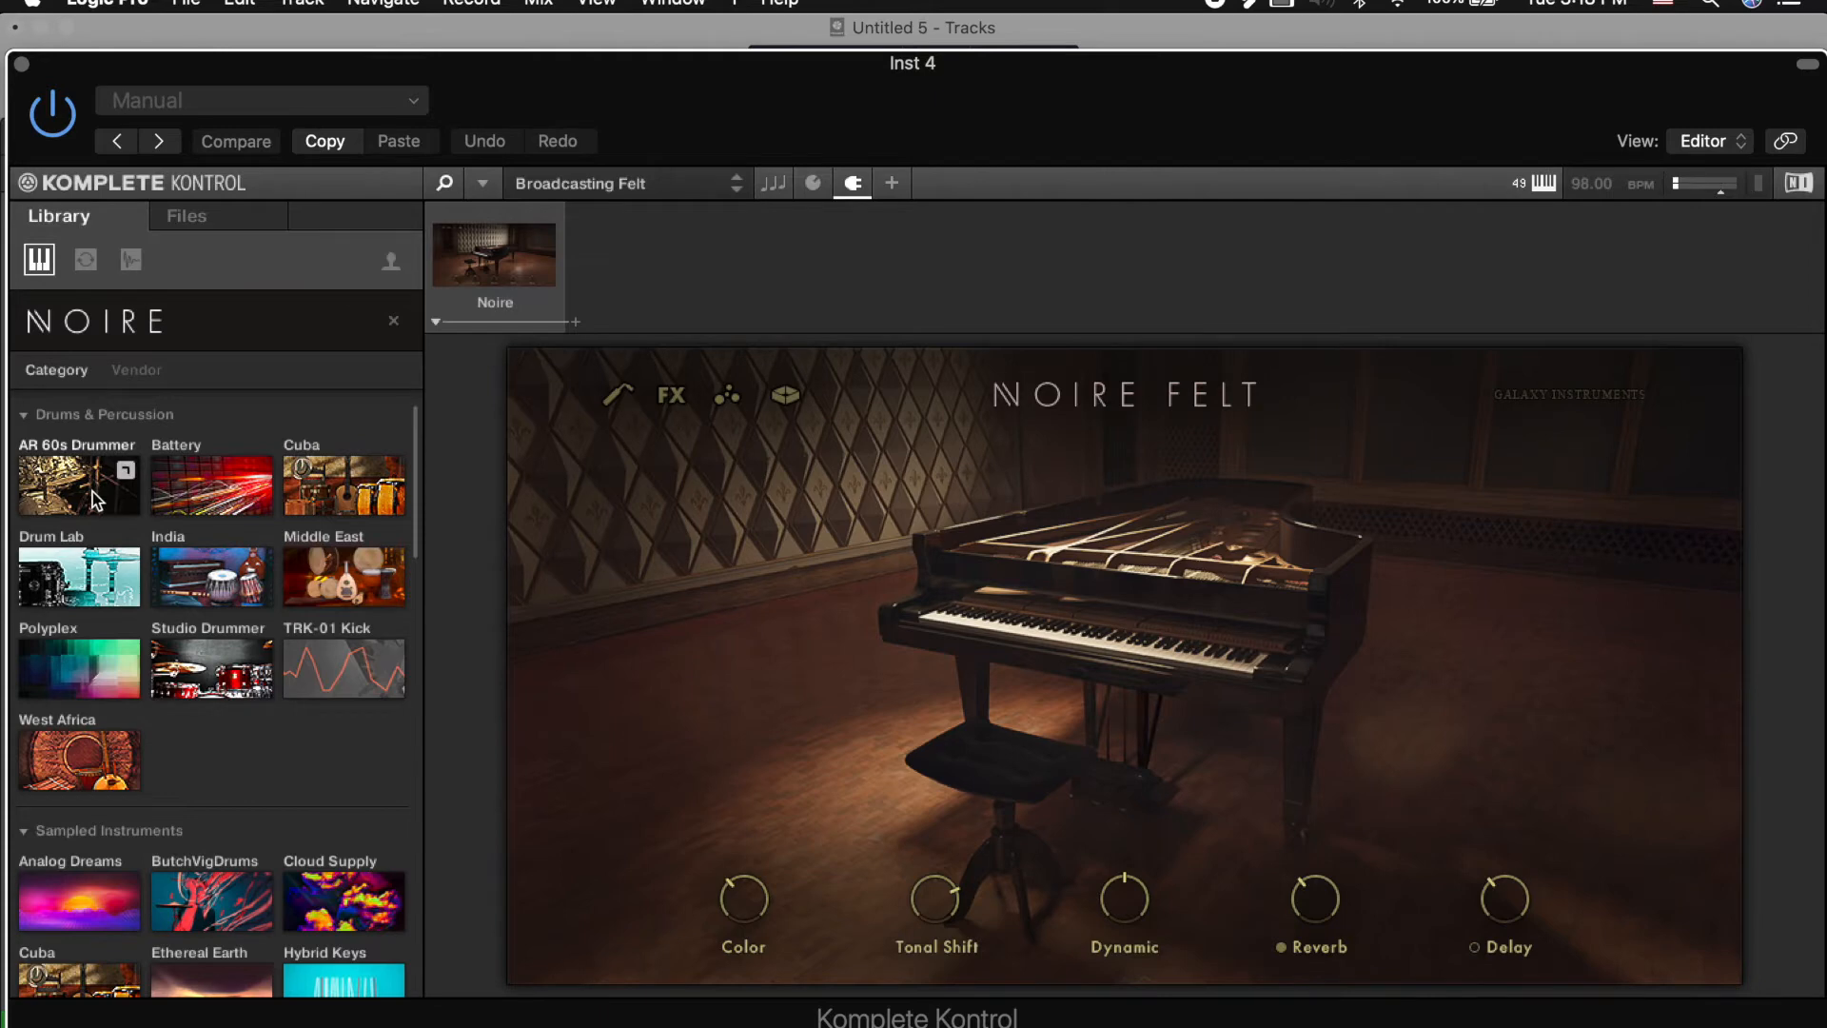
{"action": "scroll", "coordinate": [157, 523], "scroll_direction": "down", "scroll_amount": 10}
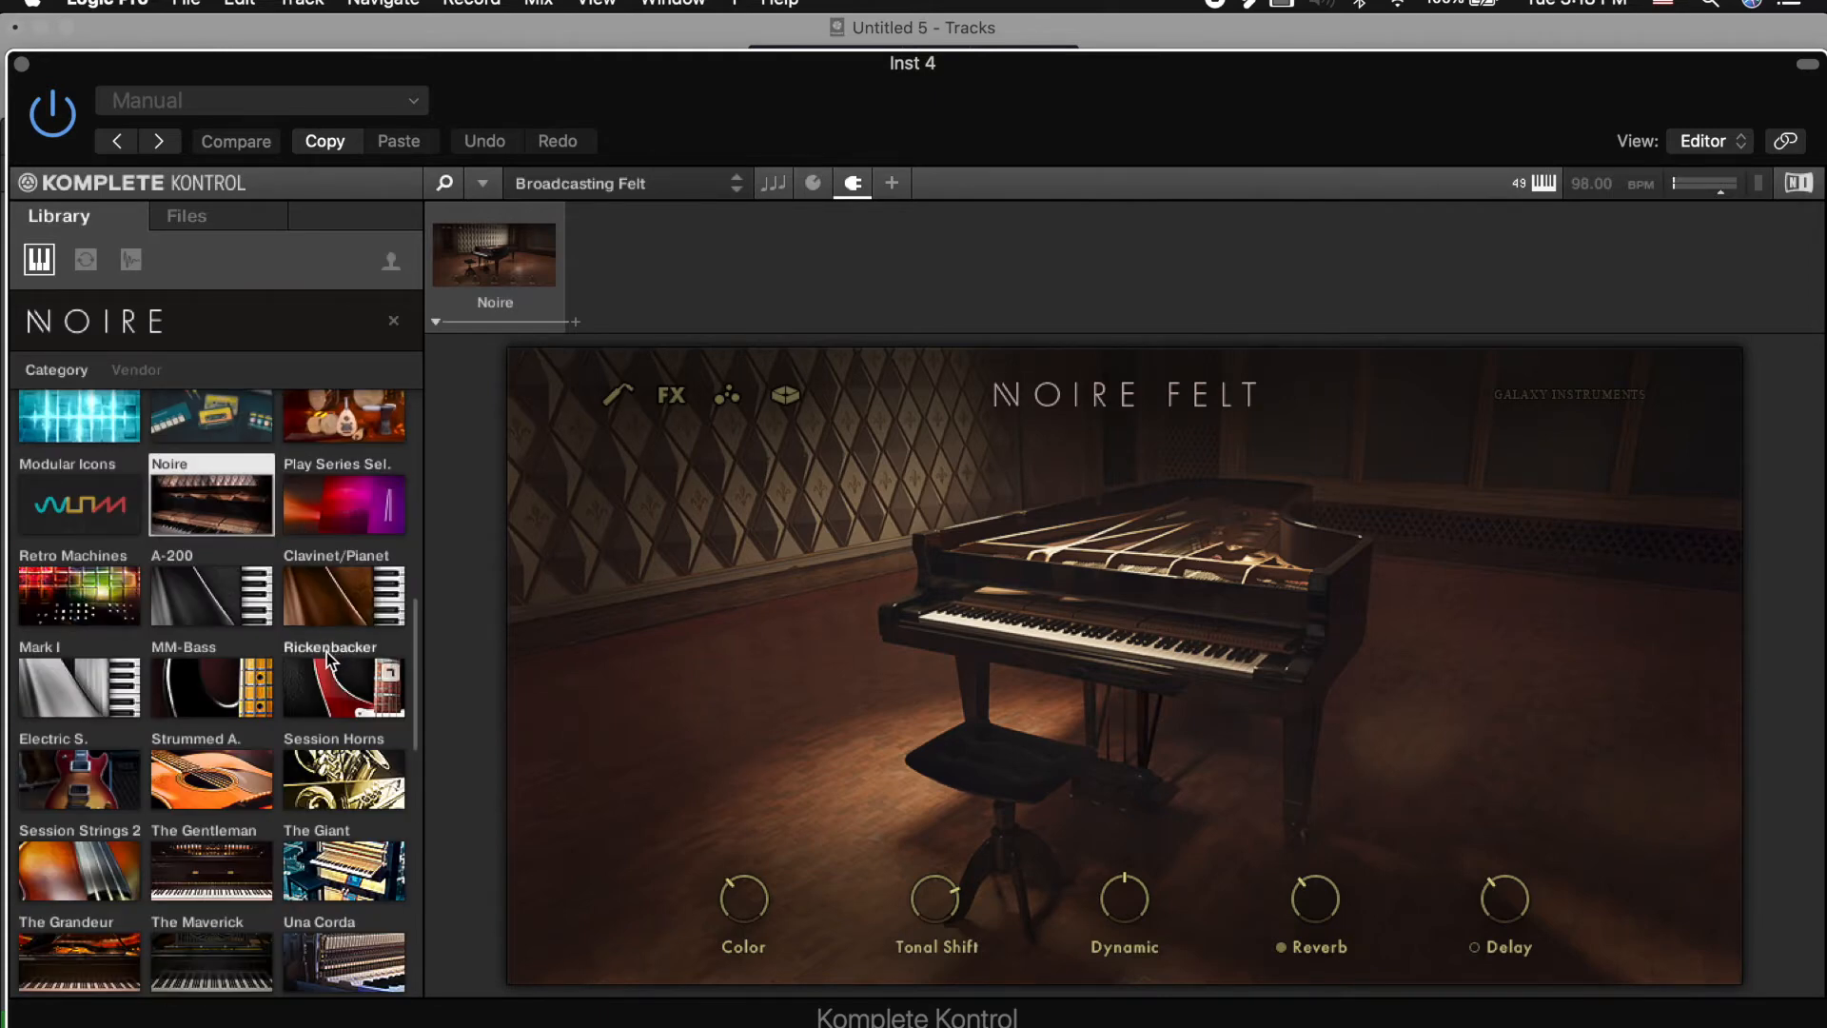
{"action": "left_click", "coordinate": [22, 824]}
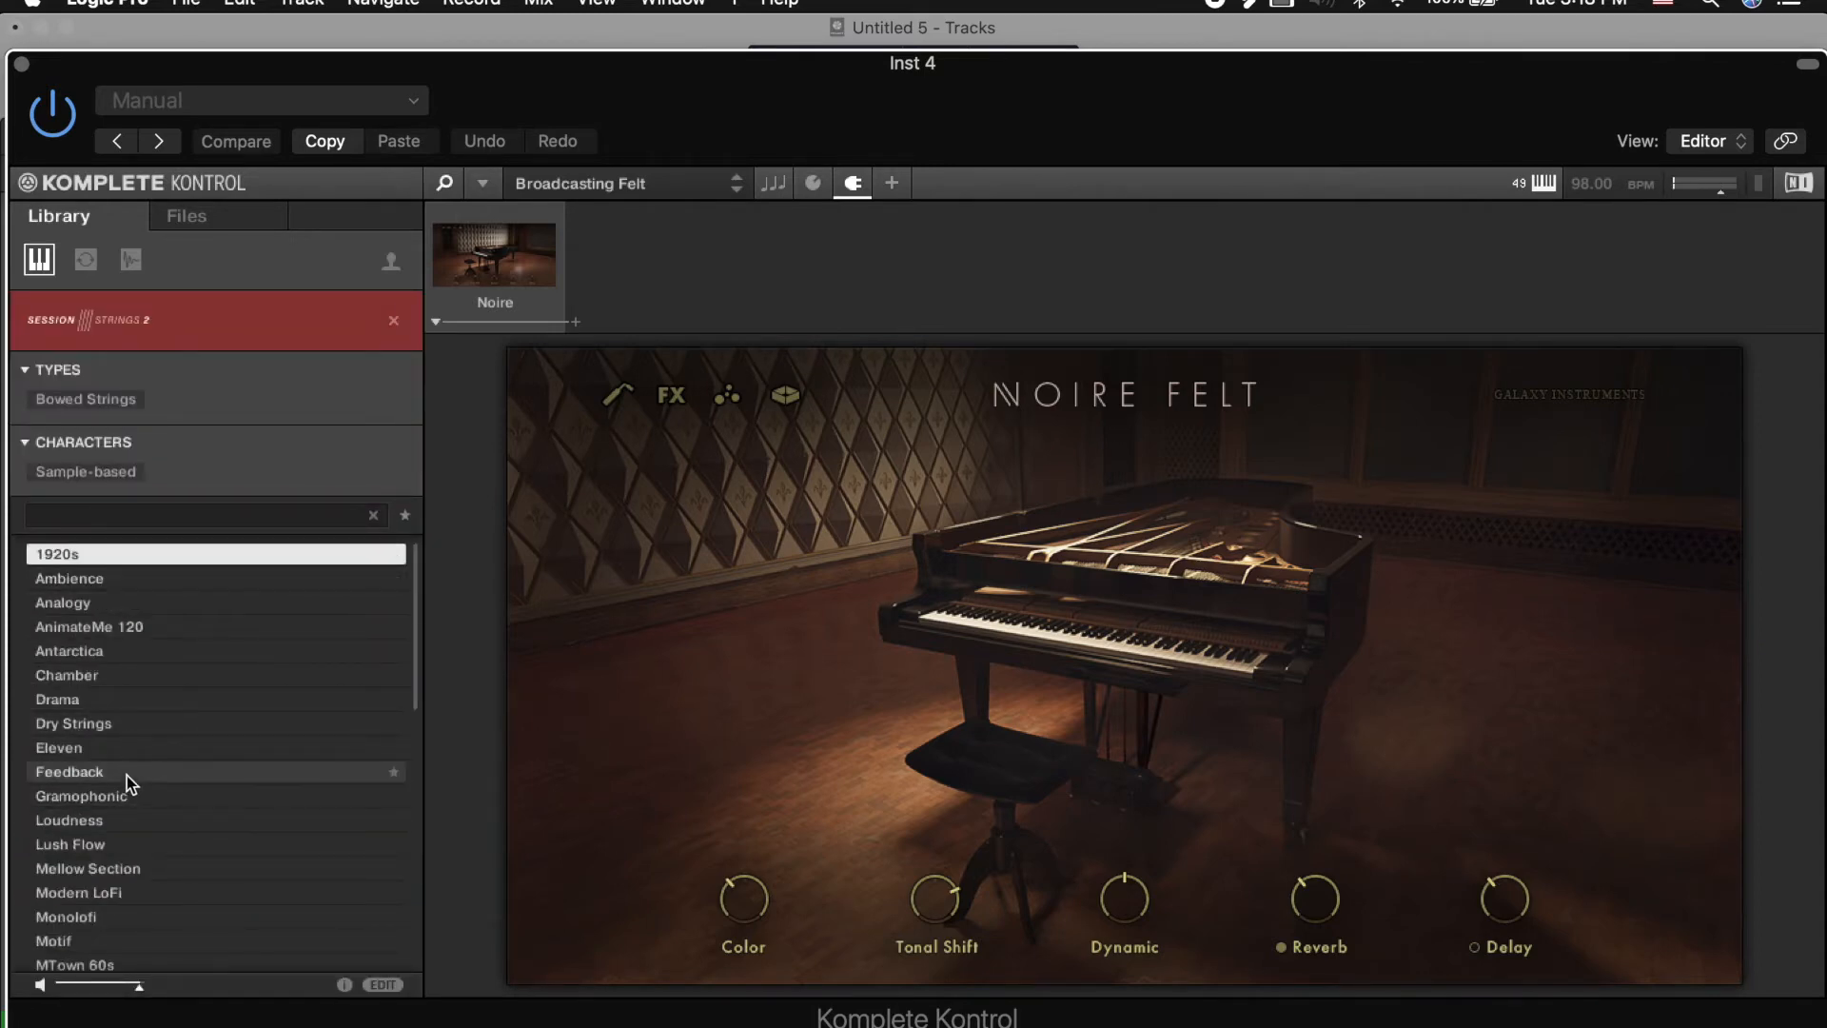
Step: Load the 1920s preset of Session Strings 2 on Inst 4 and close the instrument window
{"action": "left_click", "coordinate": [119, 823]}
{"action": "left_click", "coordinate": [80, 556]}
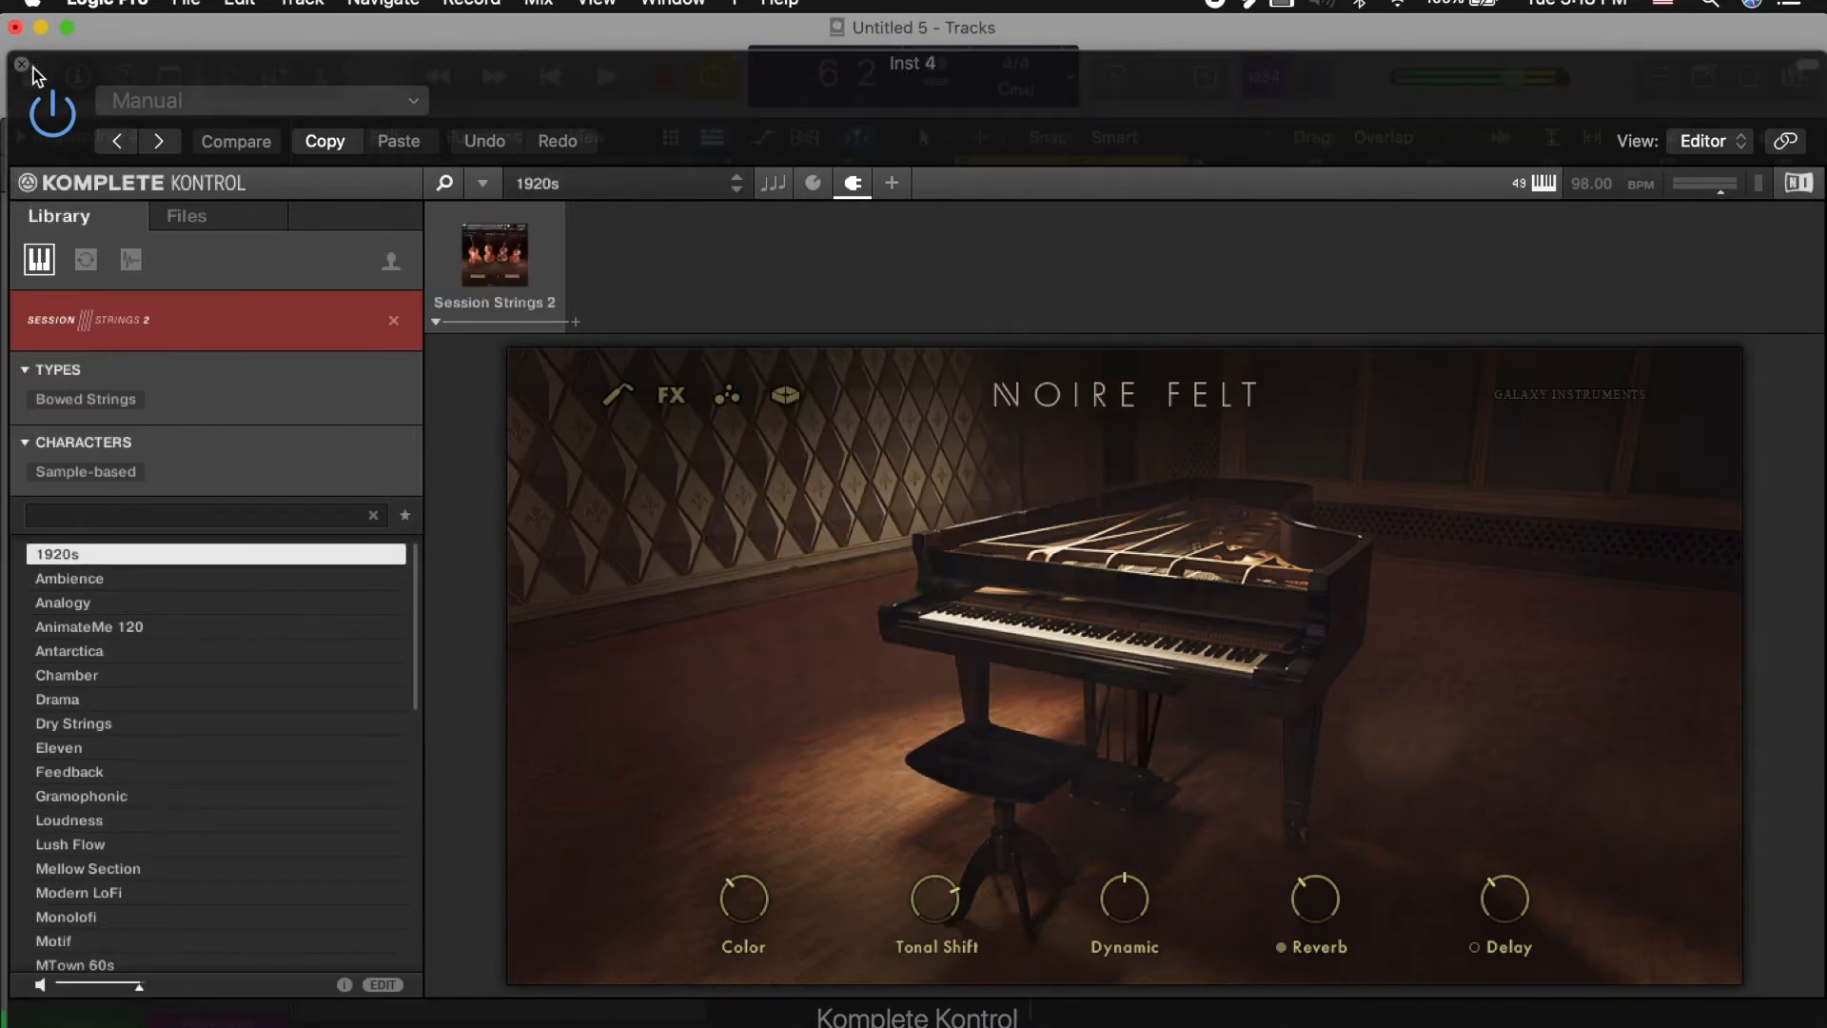
{"action": "left_click", "coordinate": [22, 65]}
Step: Select the regions on all four tracks and show their notes together in the Piano Roll
{"action": "left_click_drag", "start_coordinate": [1130, 517], "coordinate": [1035, 169]}
{"action": "key", "text": "p"}
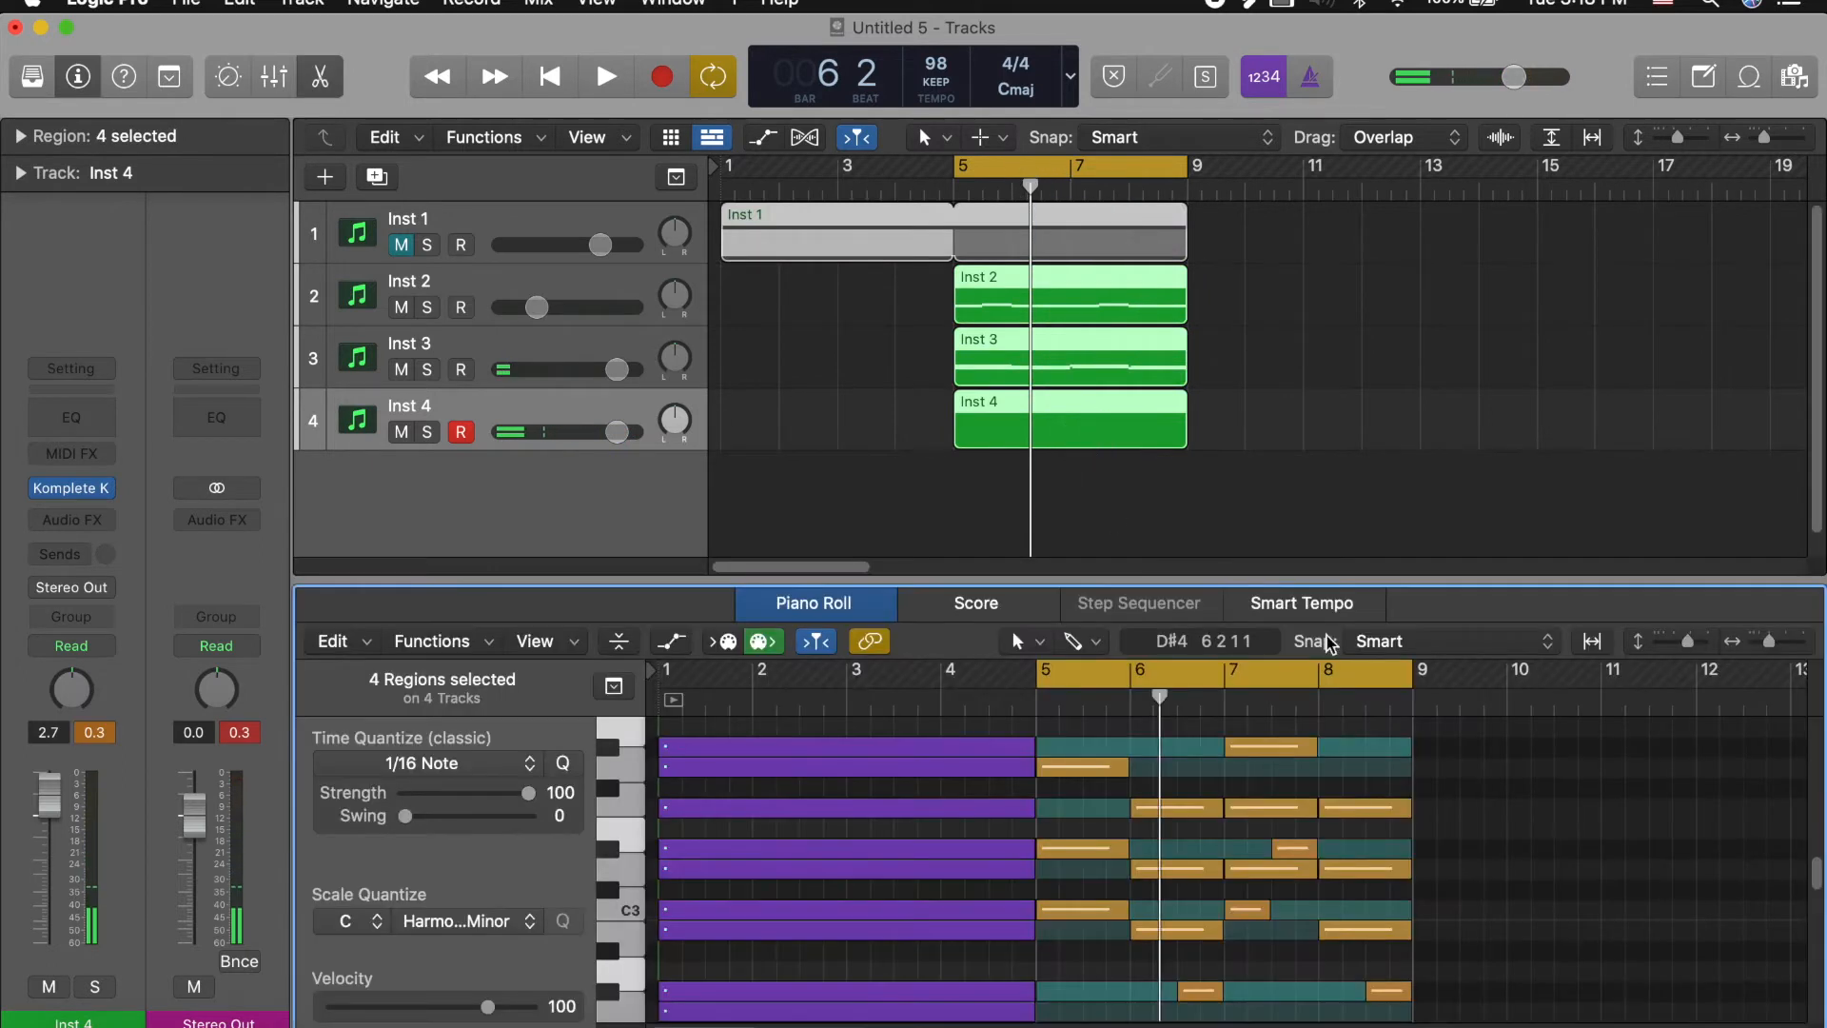
{"action": "scroll", "coordinate": [1063, 861], "scroll_direction": "down", "scroll_amount": 8}
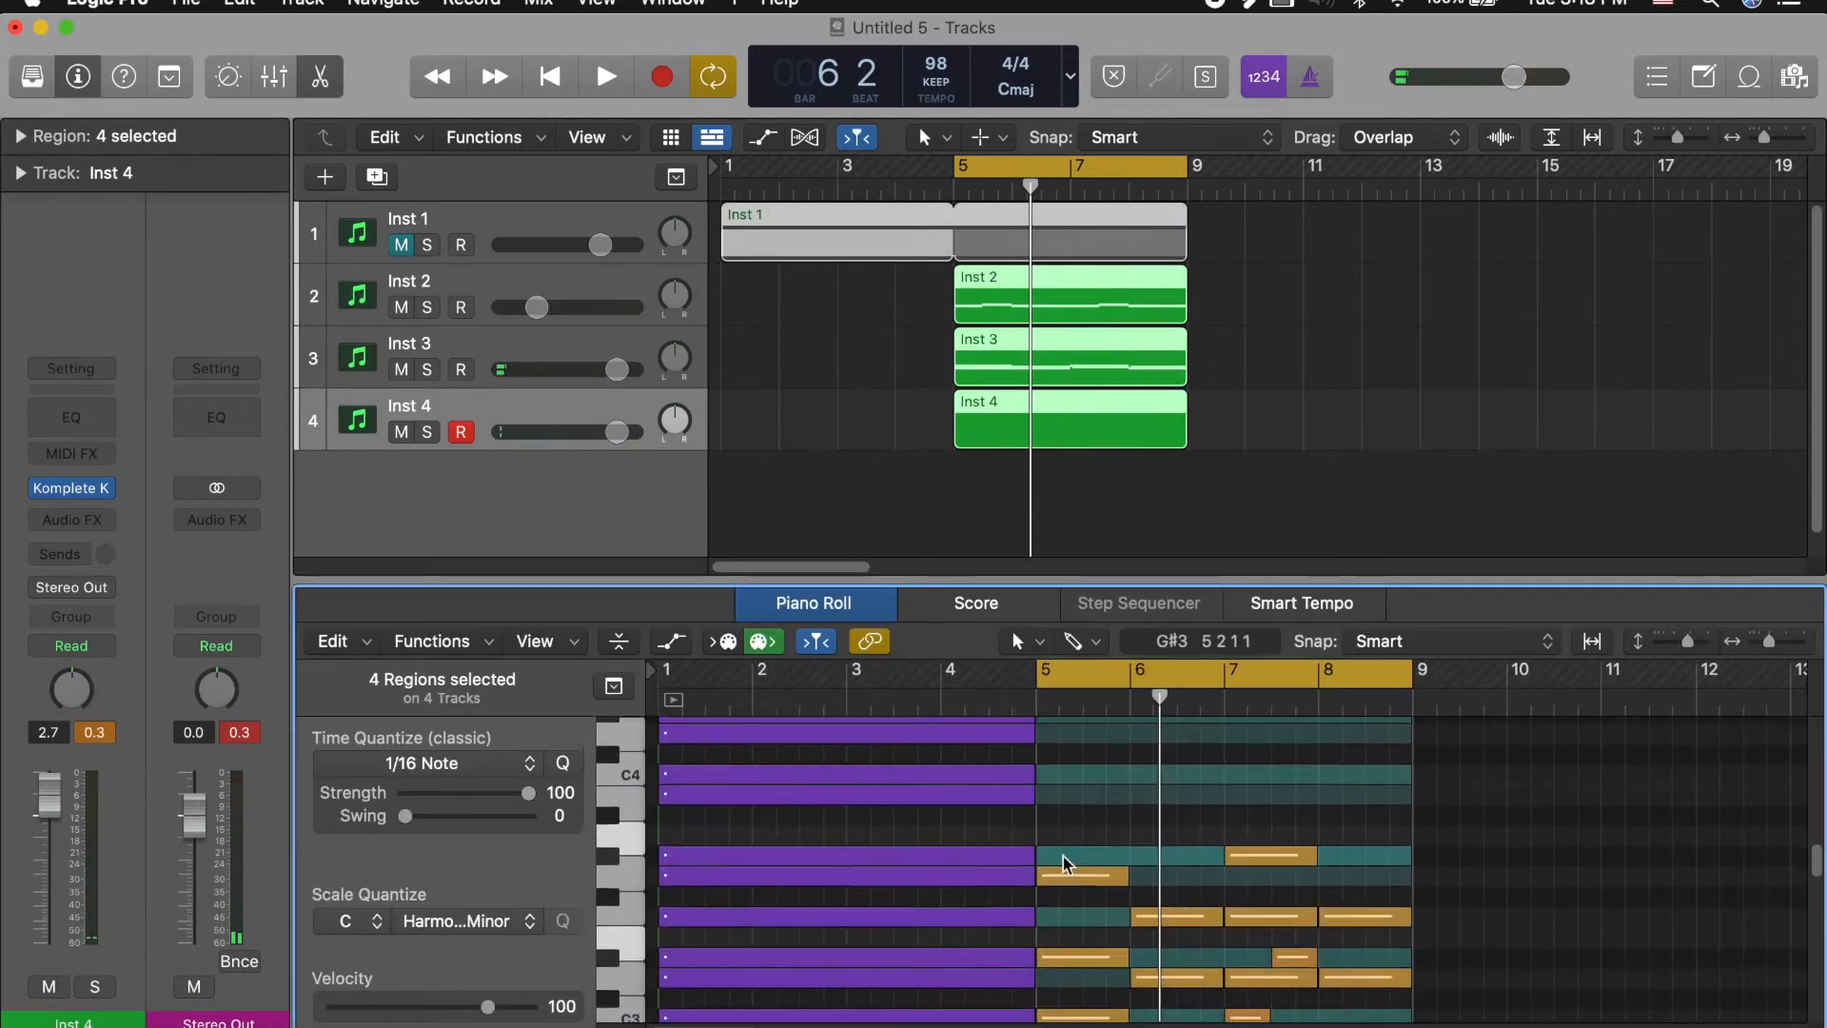
{"action": "scroll", "coordinate": [1069, 864], "scroll_direction": "up", "scroll_amount": 3}
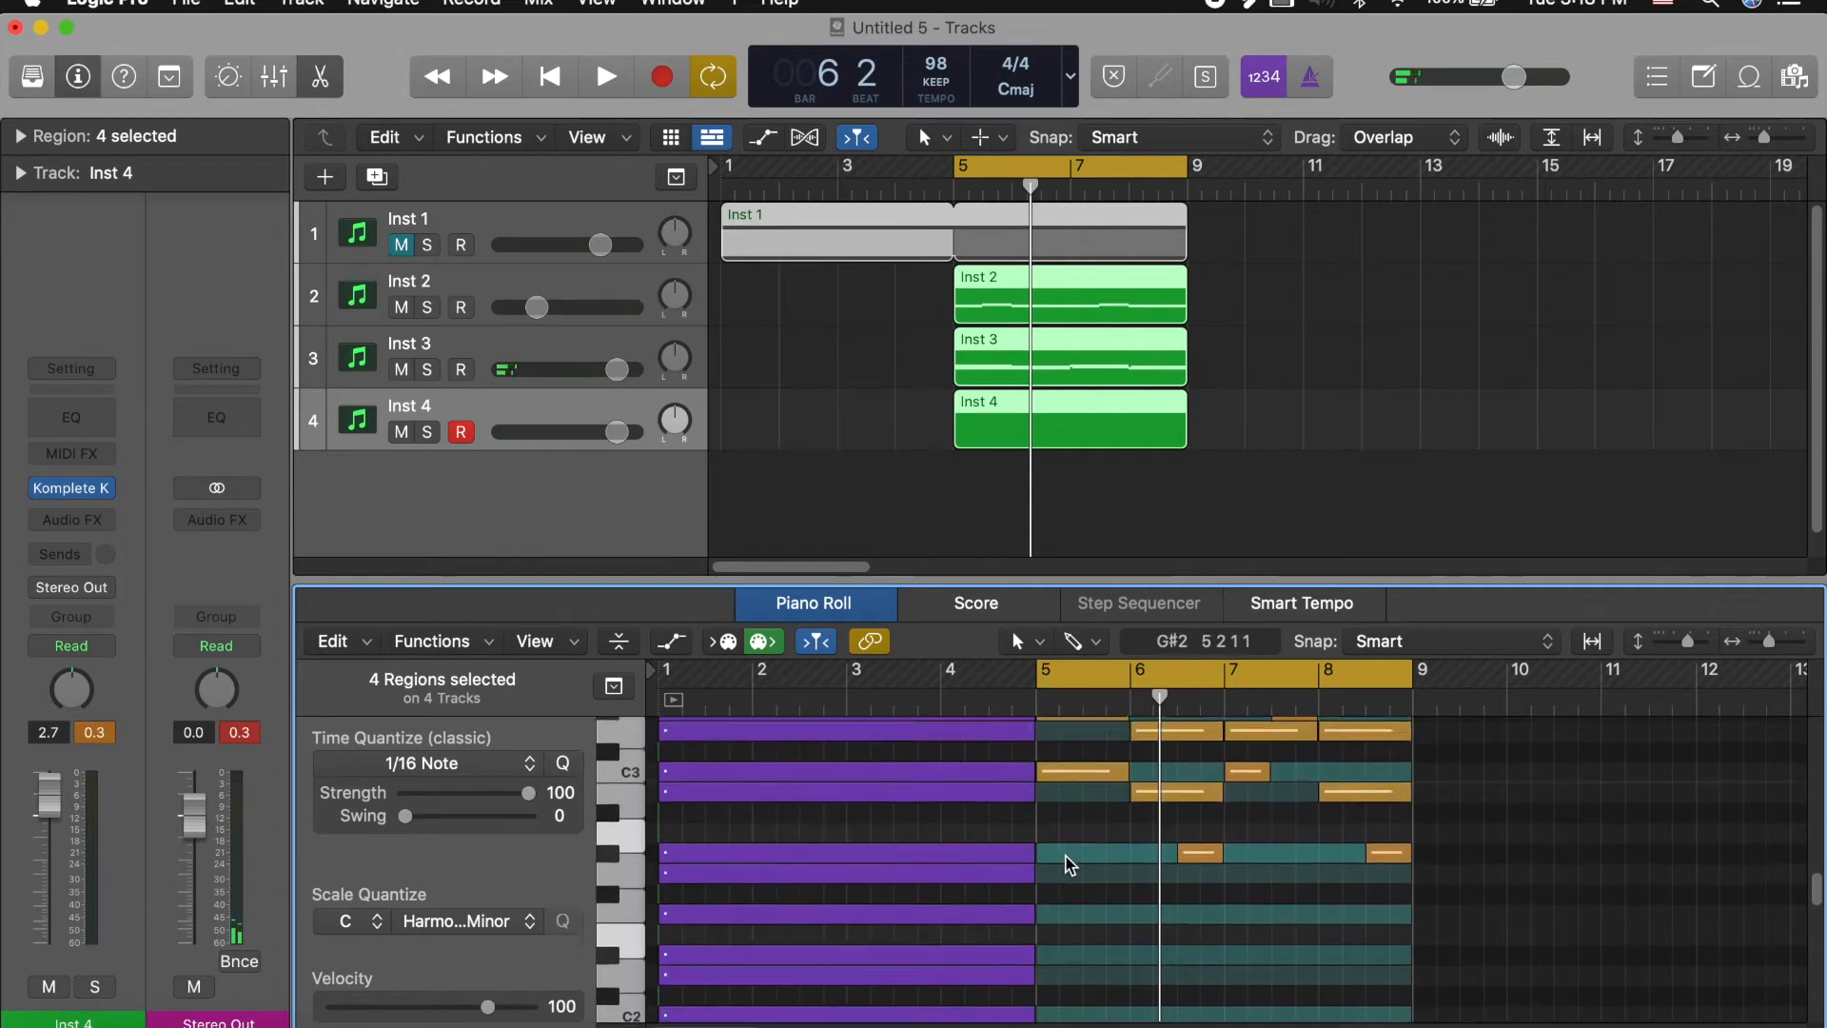
Step: Enter one-bar root notes C3, B2, D3 and B2 on Inst 4 across bars 5 to 8, following the piano chords
{"action": "mouse_move", "coordinate": [1050, 796]}
{"action": "left_mouse_down"}
{"action": "mouse_move", "coordinate": [1073, 775]}
{"action": "mouse_move", "coordinate": [1092, 842]}
{"action": "left_mouse_up"}
{"action": "left_click_drag", "start_coordinate": [1075, 773], "coordinate": [1084, 773]}
{"action": "left_click", "coordinate": [1084, 773]}
{"action": "scroll", "coordinate": [1087, 801], "scroll_direction": "down", "scroll_amount": 2}
{"action": "scroll", "coordinate": [1087, 802], "scroll_direction": "up", "scroll_amount": 5}
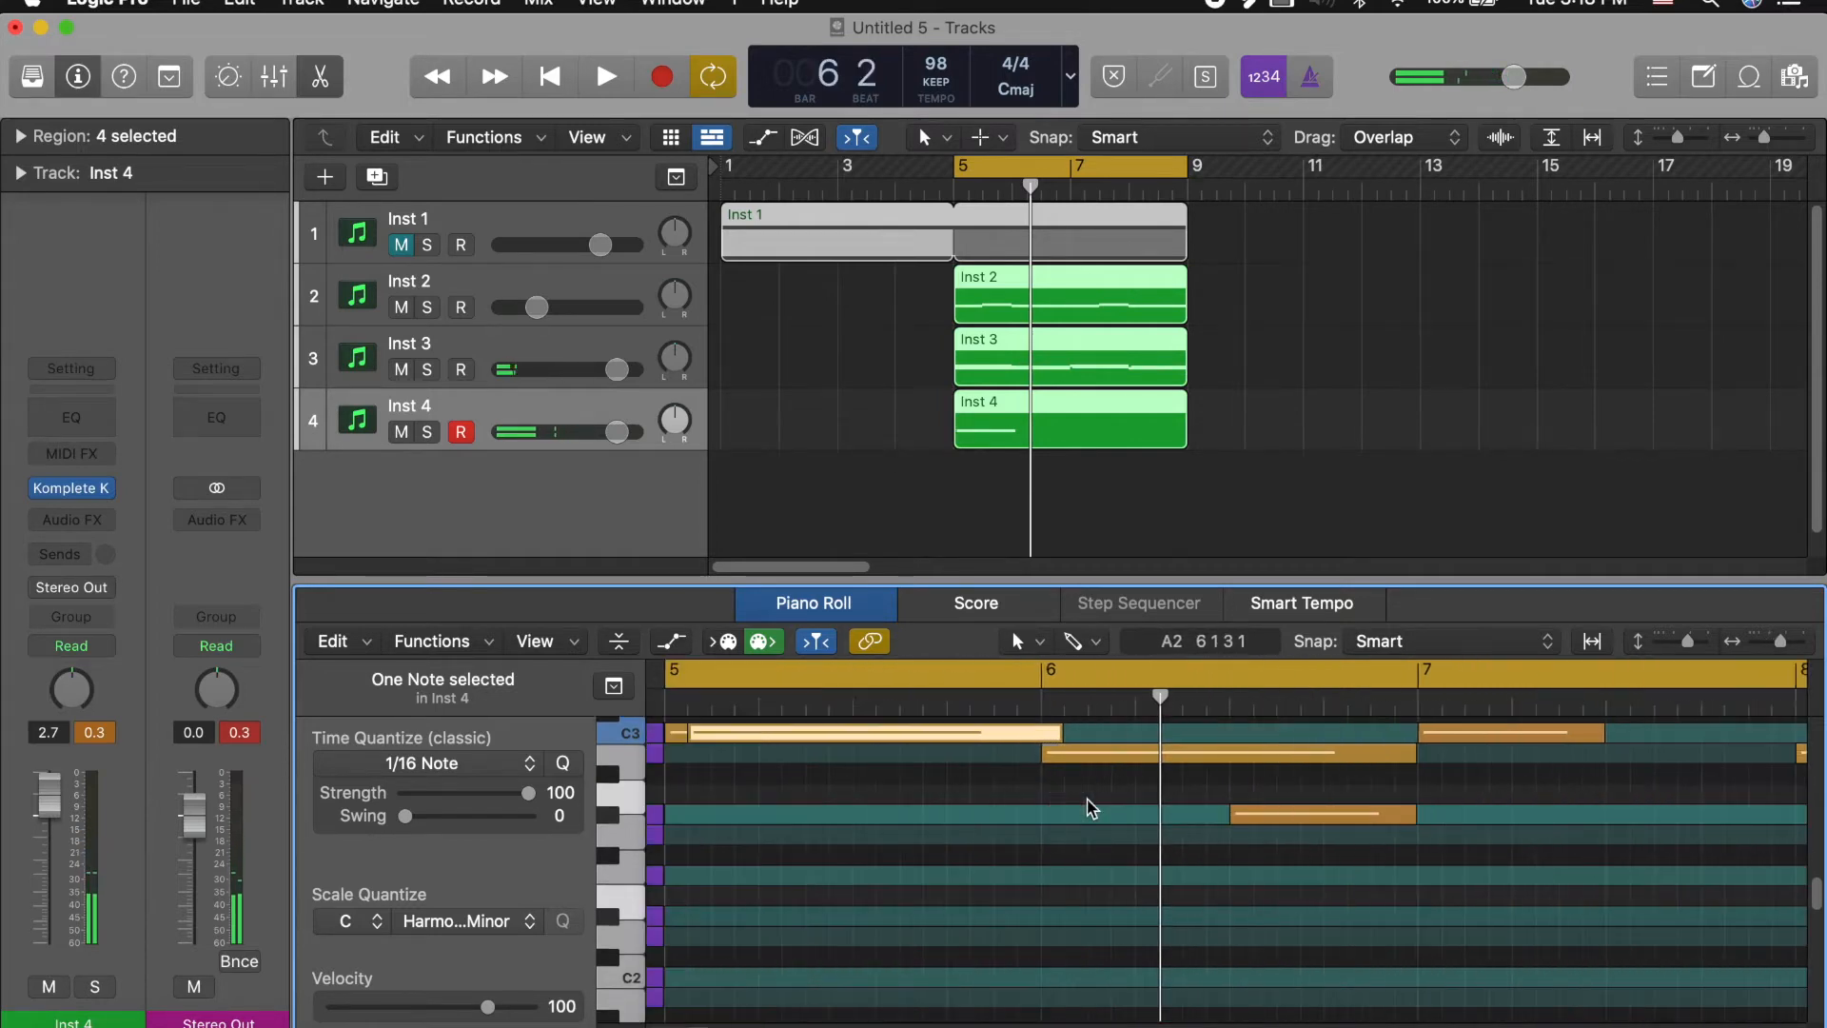
{"action": "scroll", "coordinate": [1027, 805], "scroll_direction": "up", "scroll_amount": 3}
{"action": "scroll", "coordinate": [953, 805], "scroll_direction": "down", "scroll_amount": 3}
{"action": "left_click", "coordinate": [875, 728]}
{"action": "left_click_drag", "start_coordinate": [876, 732], "coordinate": [1091, 757]}
{"action": "left_click", "coordinate": [1487, 951]}
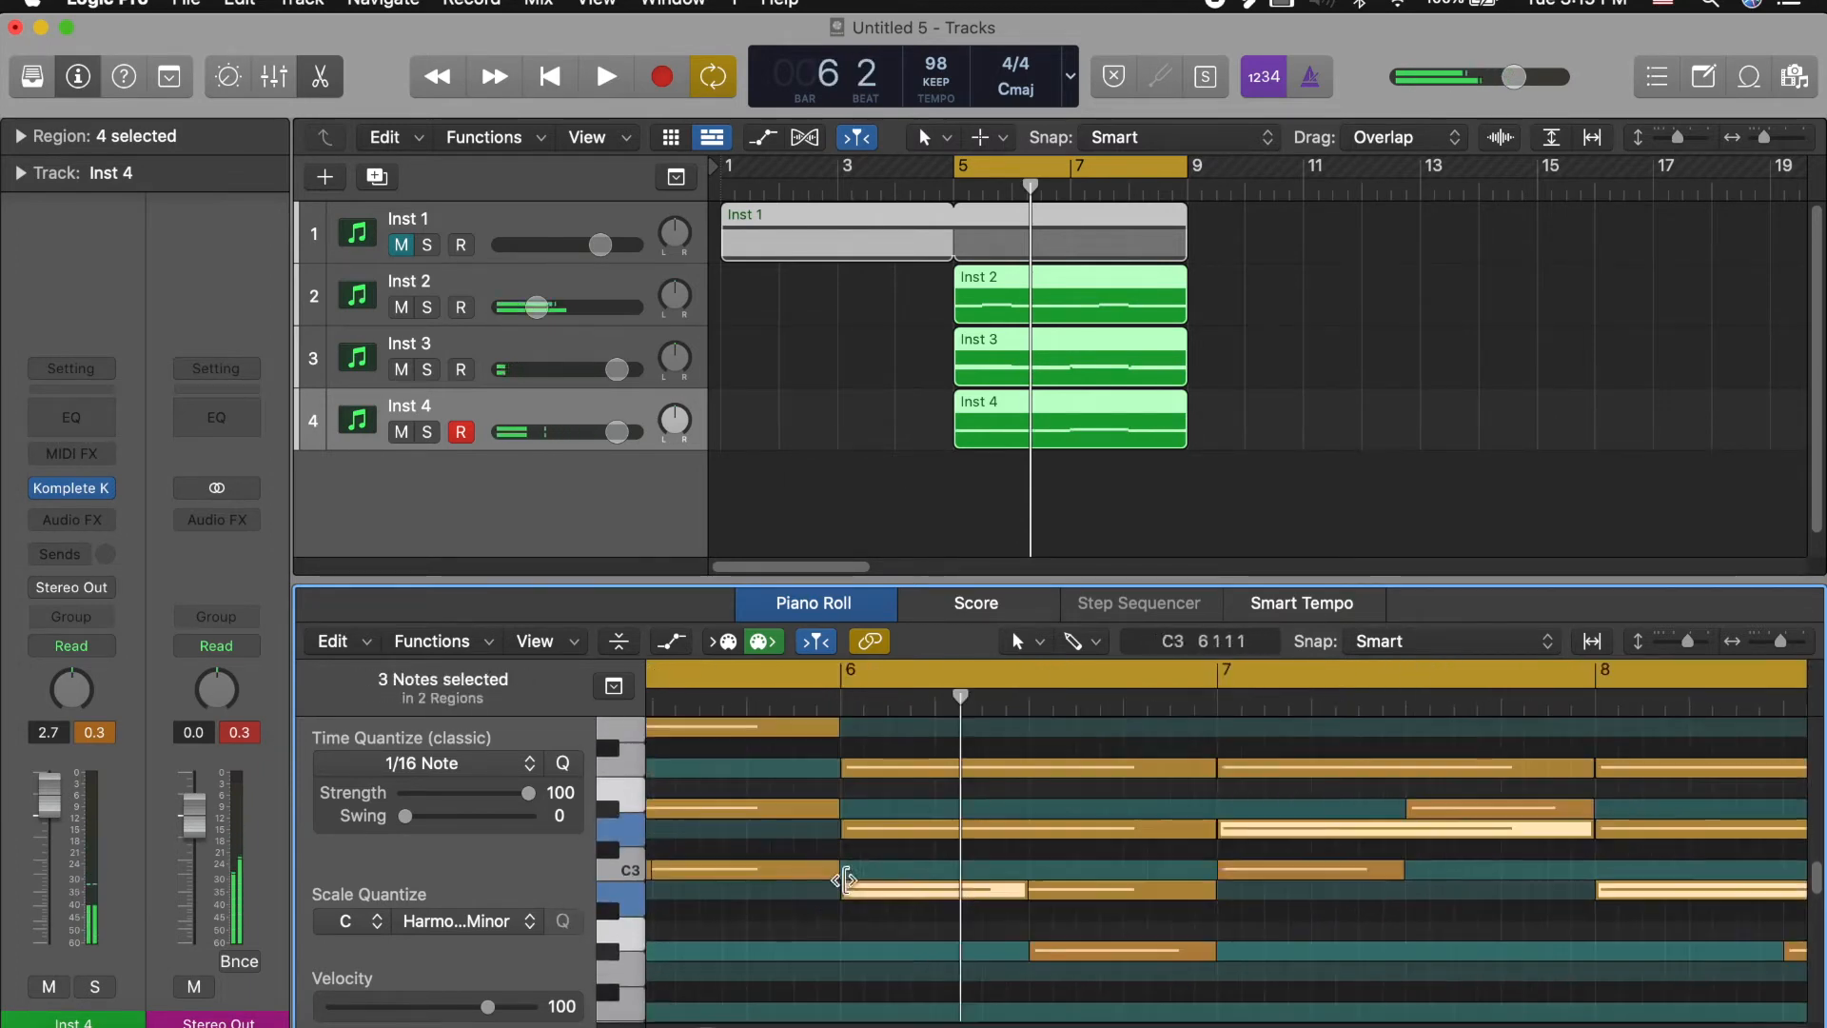
Step: Transpose the Inst 4 root notes down two octaves while auditioning them with the other parts
{"action": "left_click", "coordinate": [756, 880], "text": "shift"}
{"action": "key", "text": "alt+shift+Down"}
{"action": "scroll", "coordinate": [755, 878], "scroll_direction": "down", "scroll_amount": 3}
{"action": "key", "text": "space"}
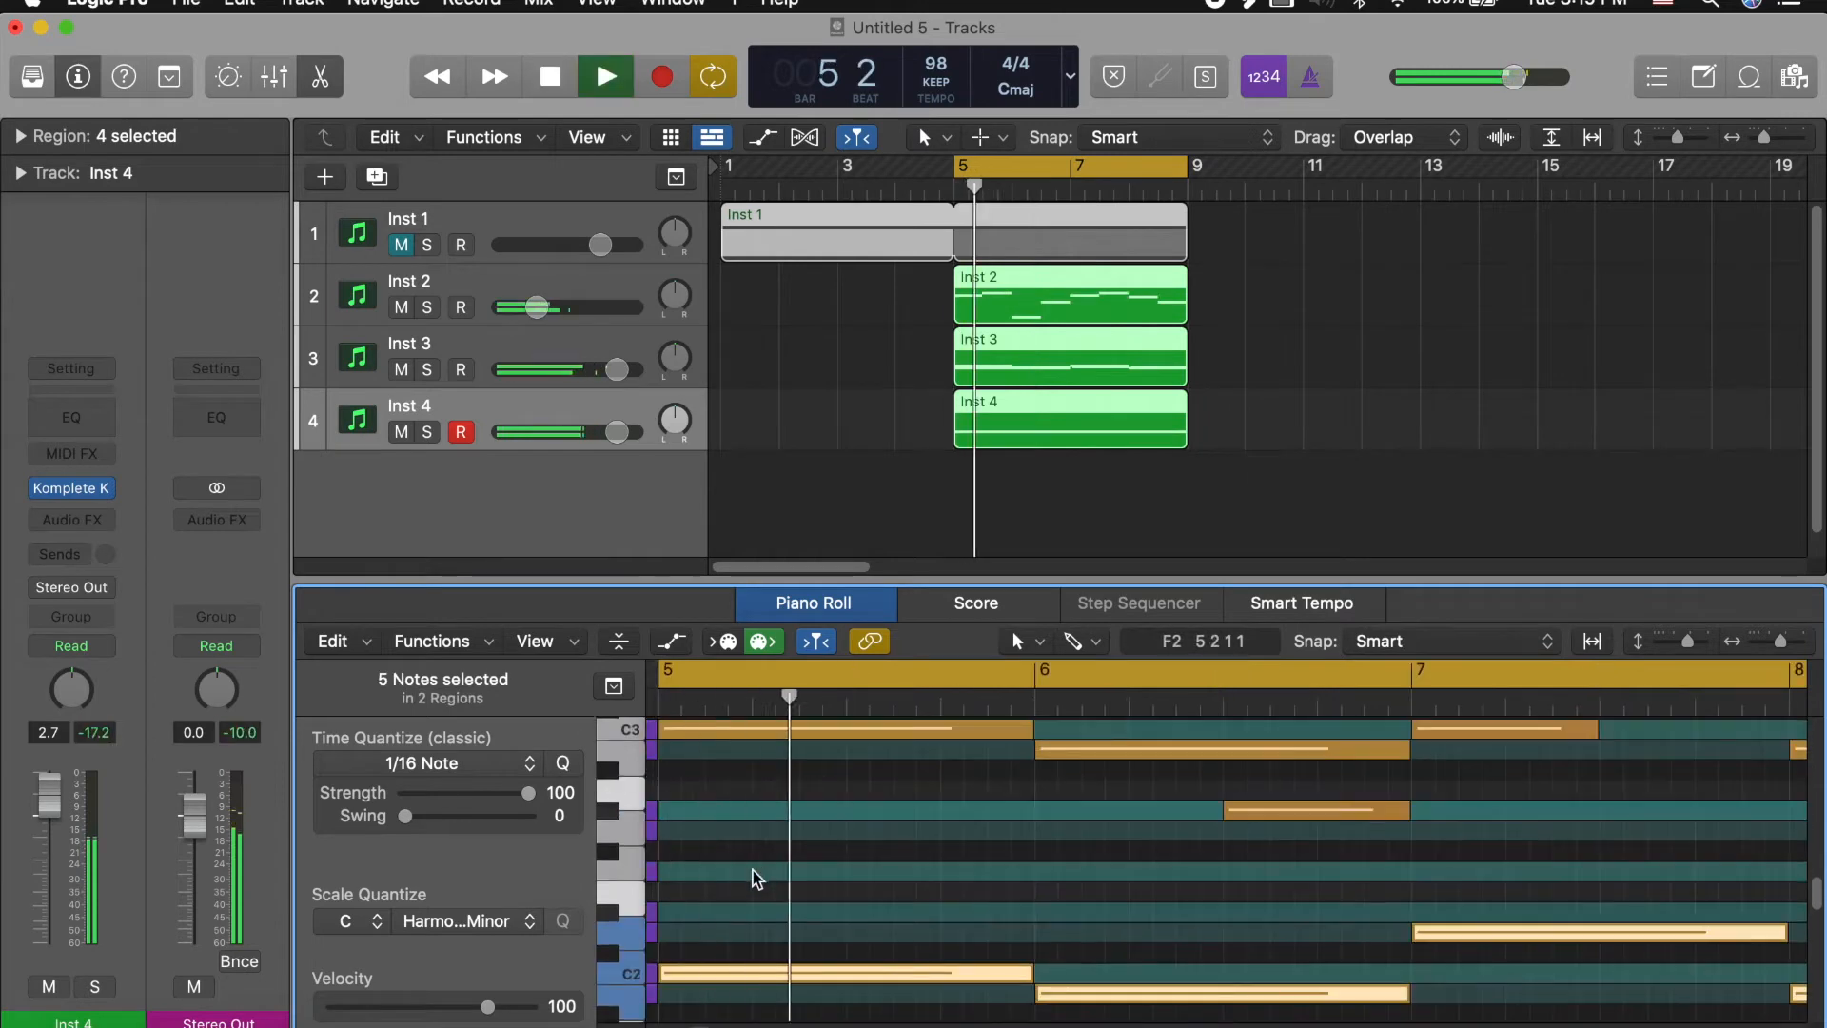
{"action": "scroll", "coordinate": [1137, 899], "scroll_direction": "right", "scroll_amount": 8}
{"action": "scroll", "coordinate": [1129, 889], "scroll_direction": "left", "scroll_amount": 5}
{"action": "key", "text": "alt+shift+Down"}
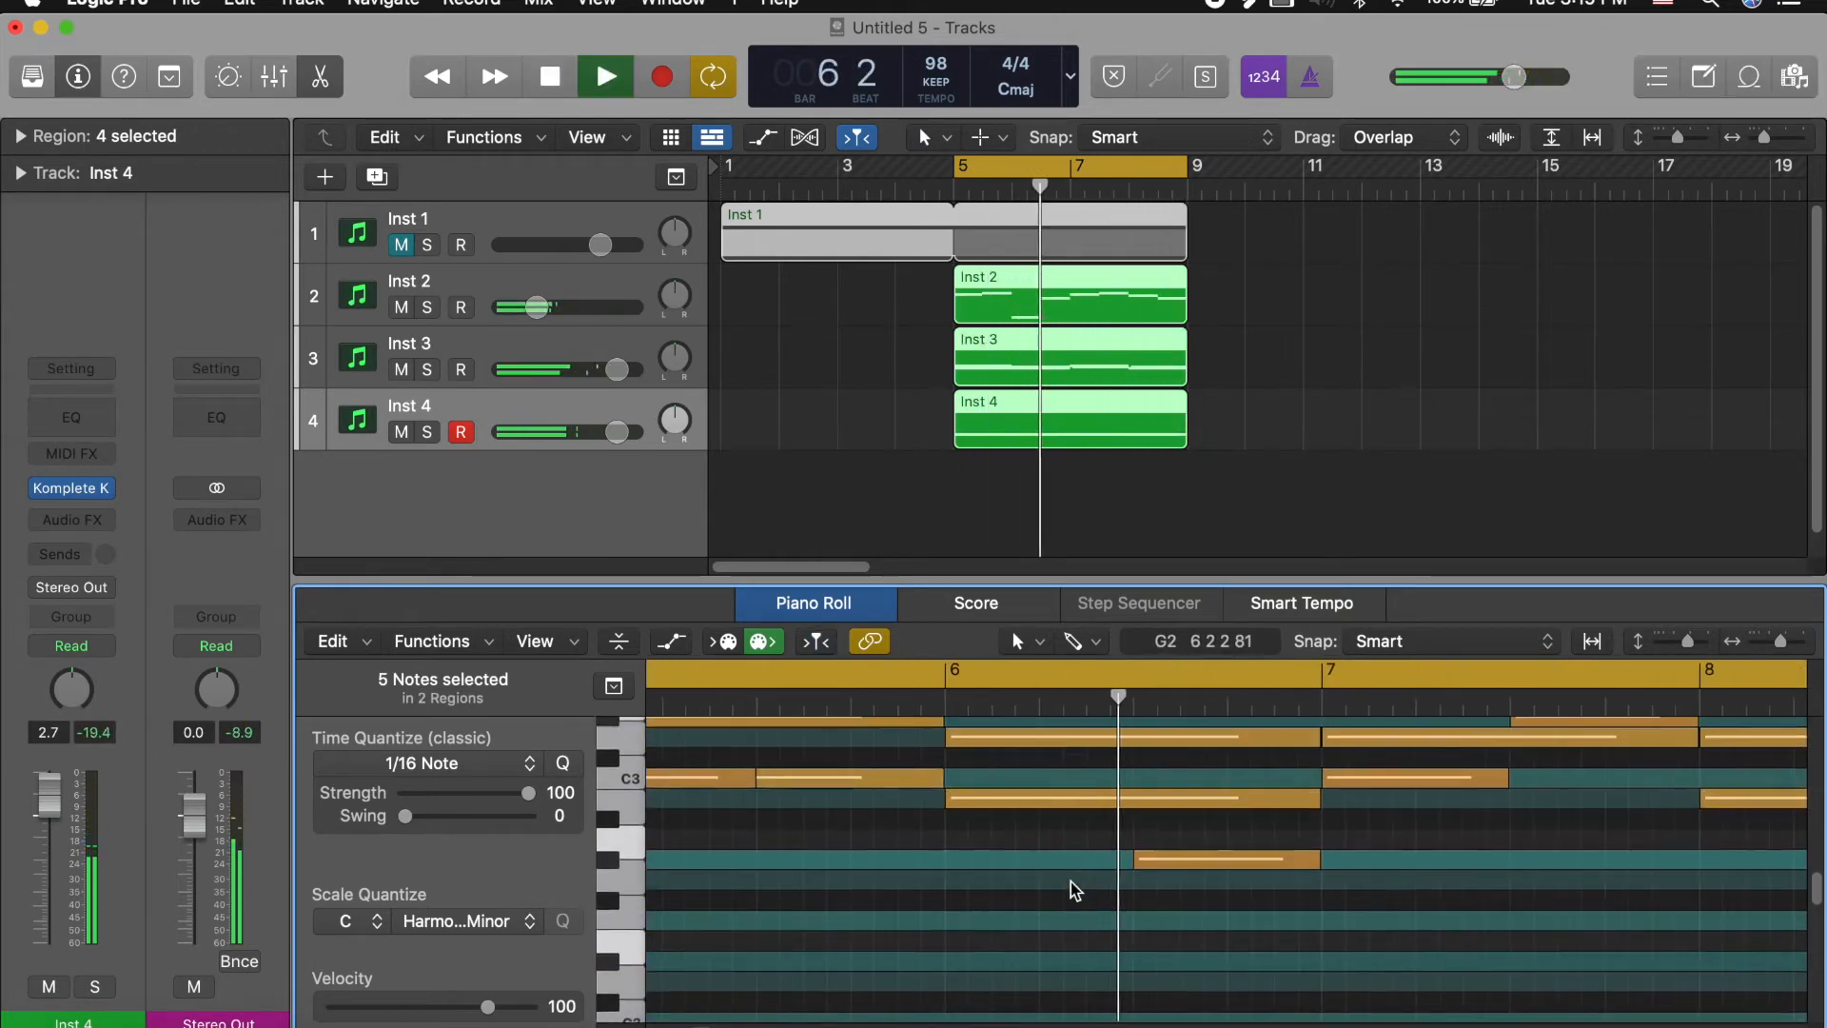
Step: Add a stereo RC-20 Retro Color to Inst 4 using the Vinyl 1 preset with its Noise module off, and close it
{"action": "left_click", "coordinate": [72, 520]}
{"action": "mouse_move", "coordinate": [124, 1016]}
{"action": "mouse_move", "coordinate": [276, 980]}
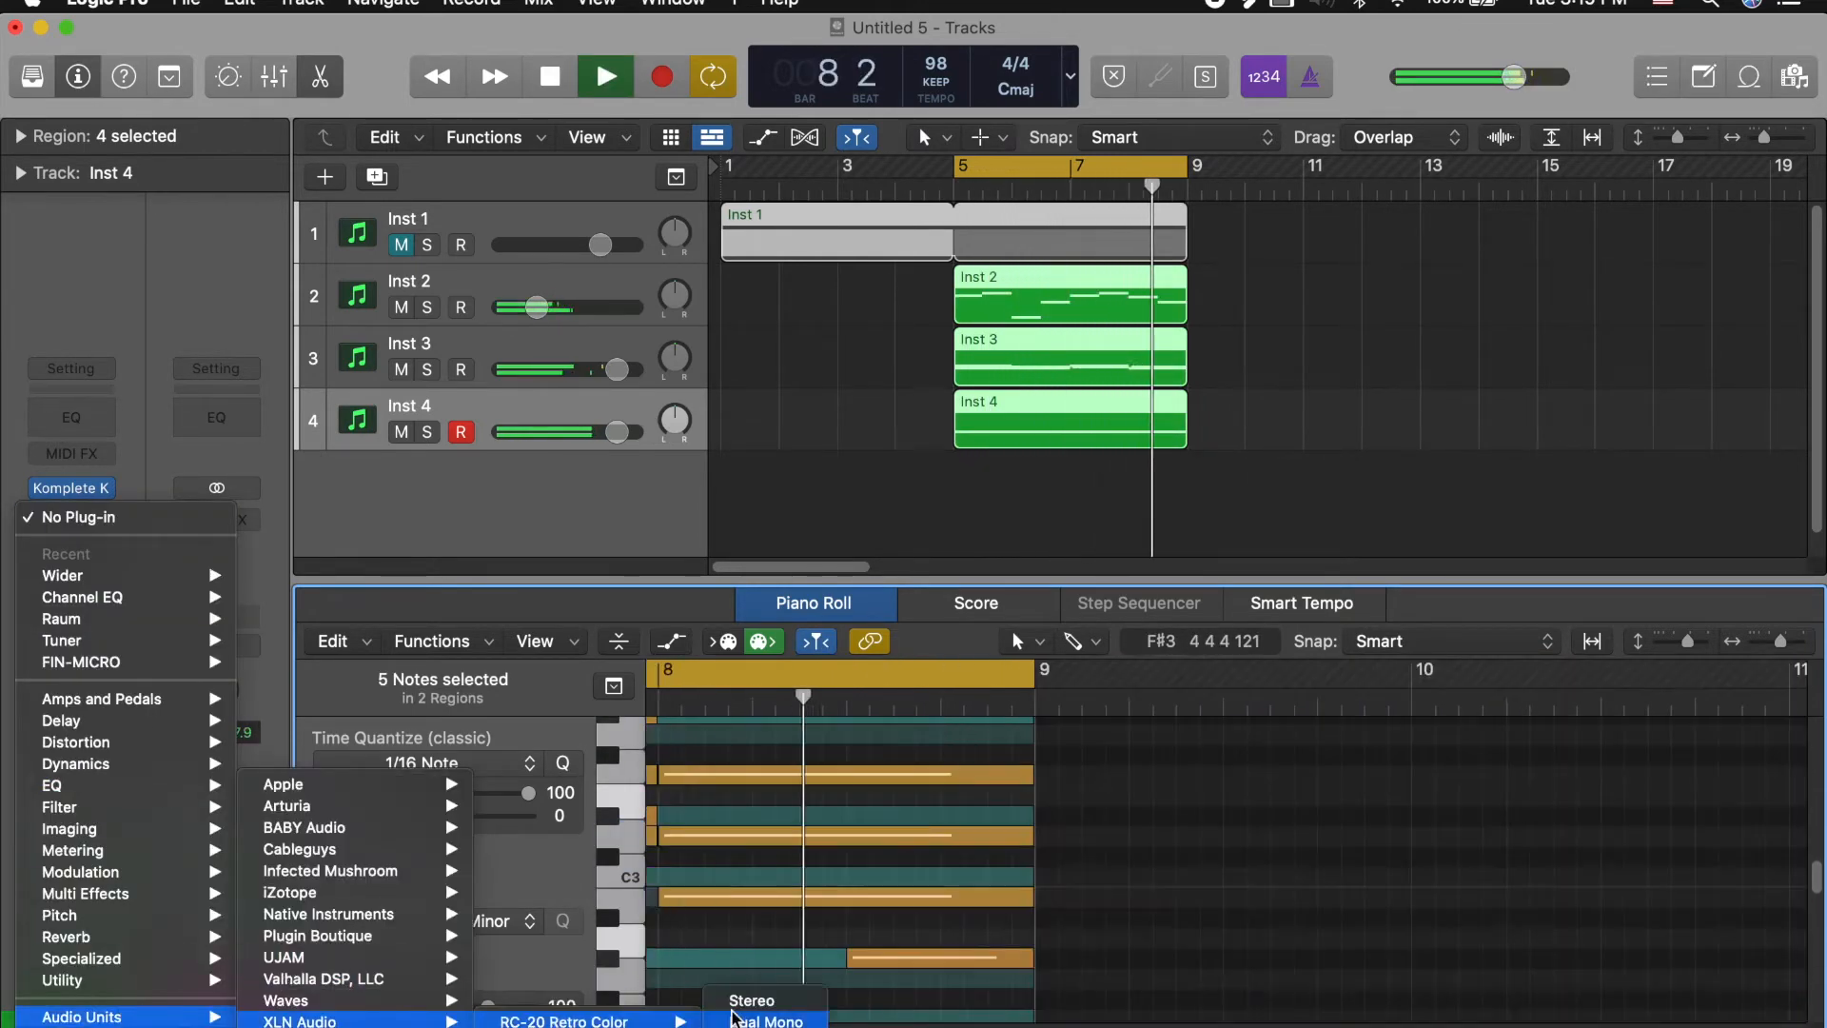
{"action": "left_click", "coordinate": [751, 989]}
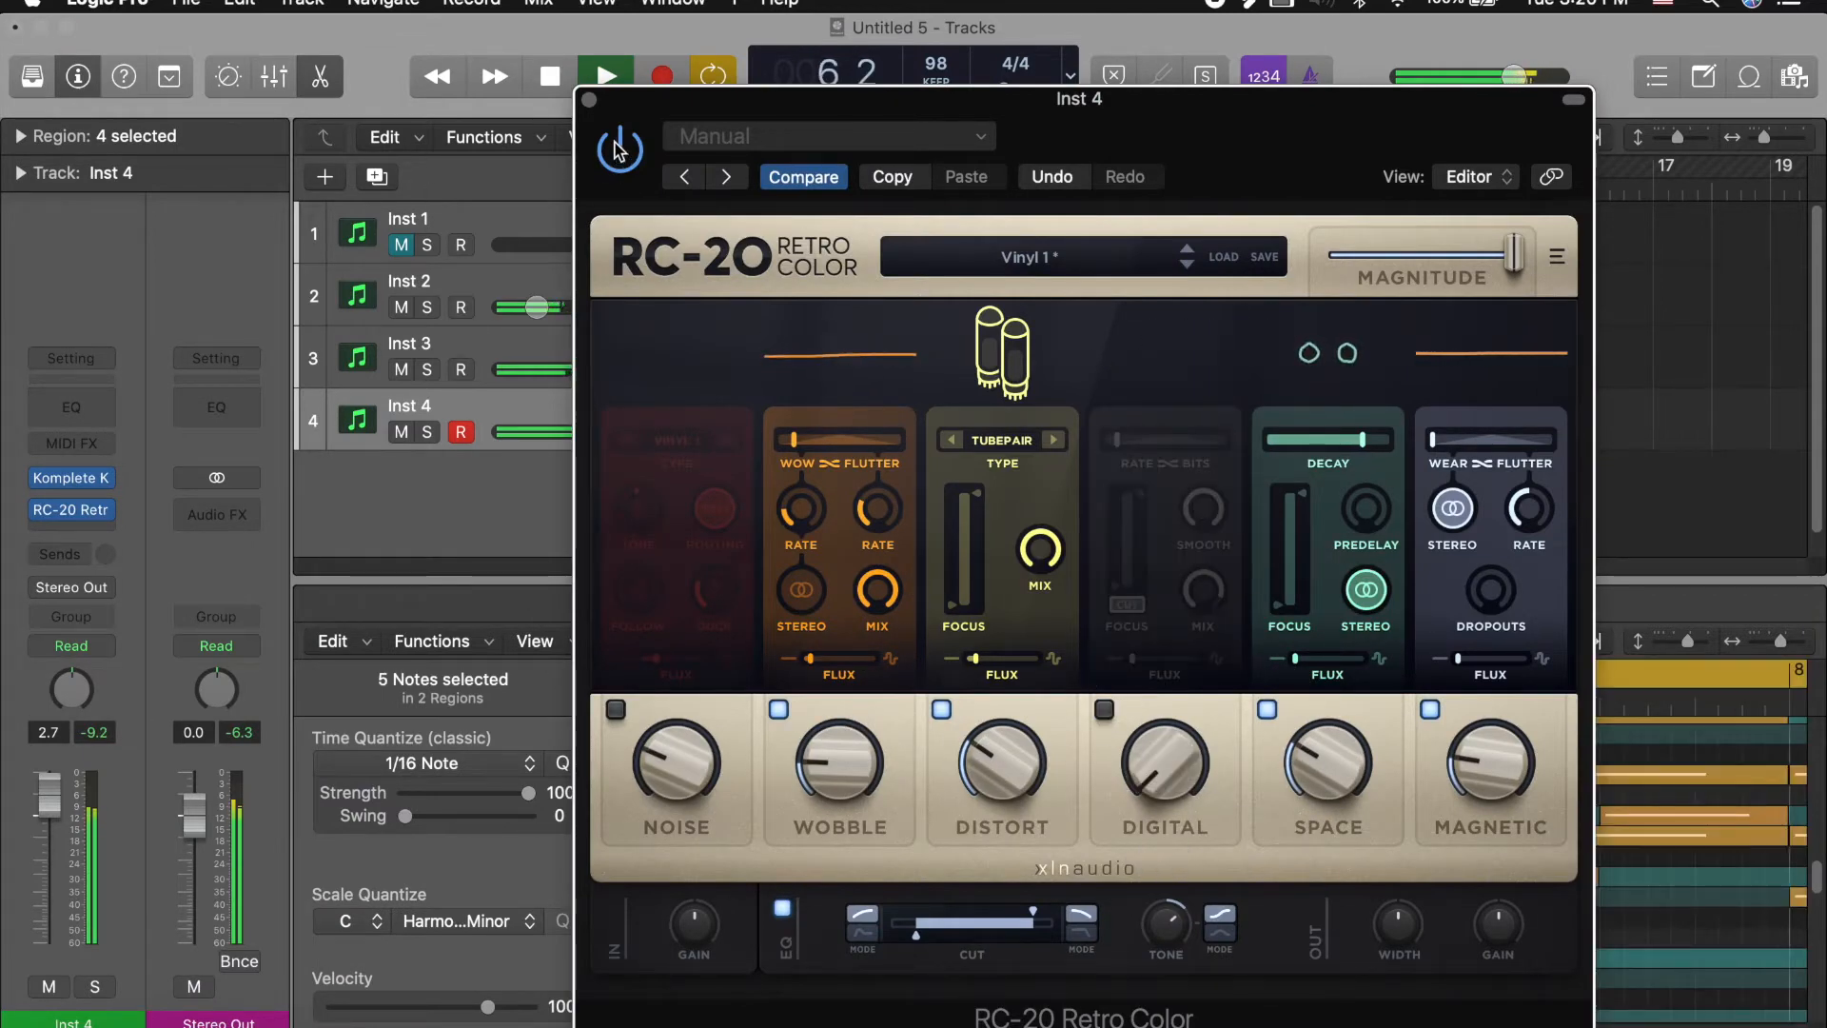
{"action": "left_click", "coordinate": [588, 100]}
Step: Lower the Inst 4 and Inst 3 volumes, set the Inst 2 volume to -8.2 dB, and stop playback
{"action": "left_click_drag", "start_coordinate": [622, 436], "coordinate": [587, 438]}
{"action": "left_click_drag", "start_coordinate": [611, 362], "coordinate": [533, 371]}
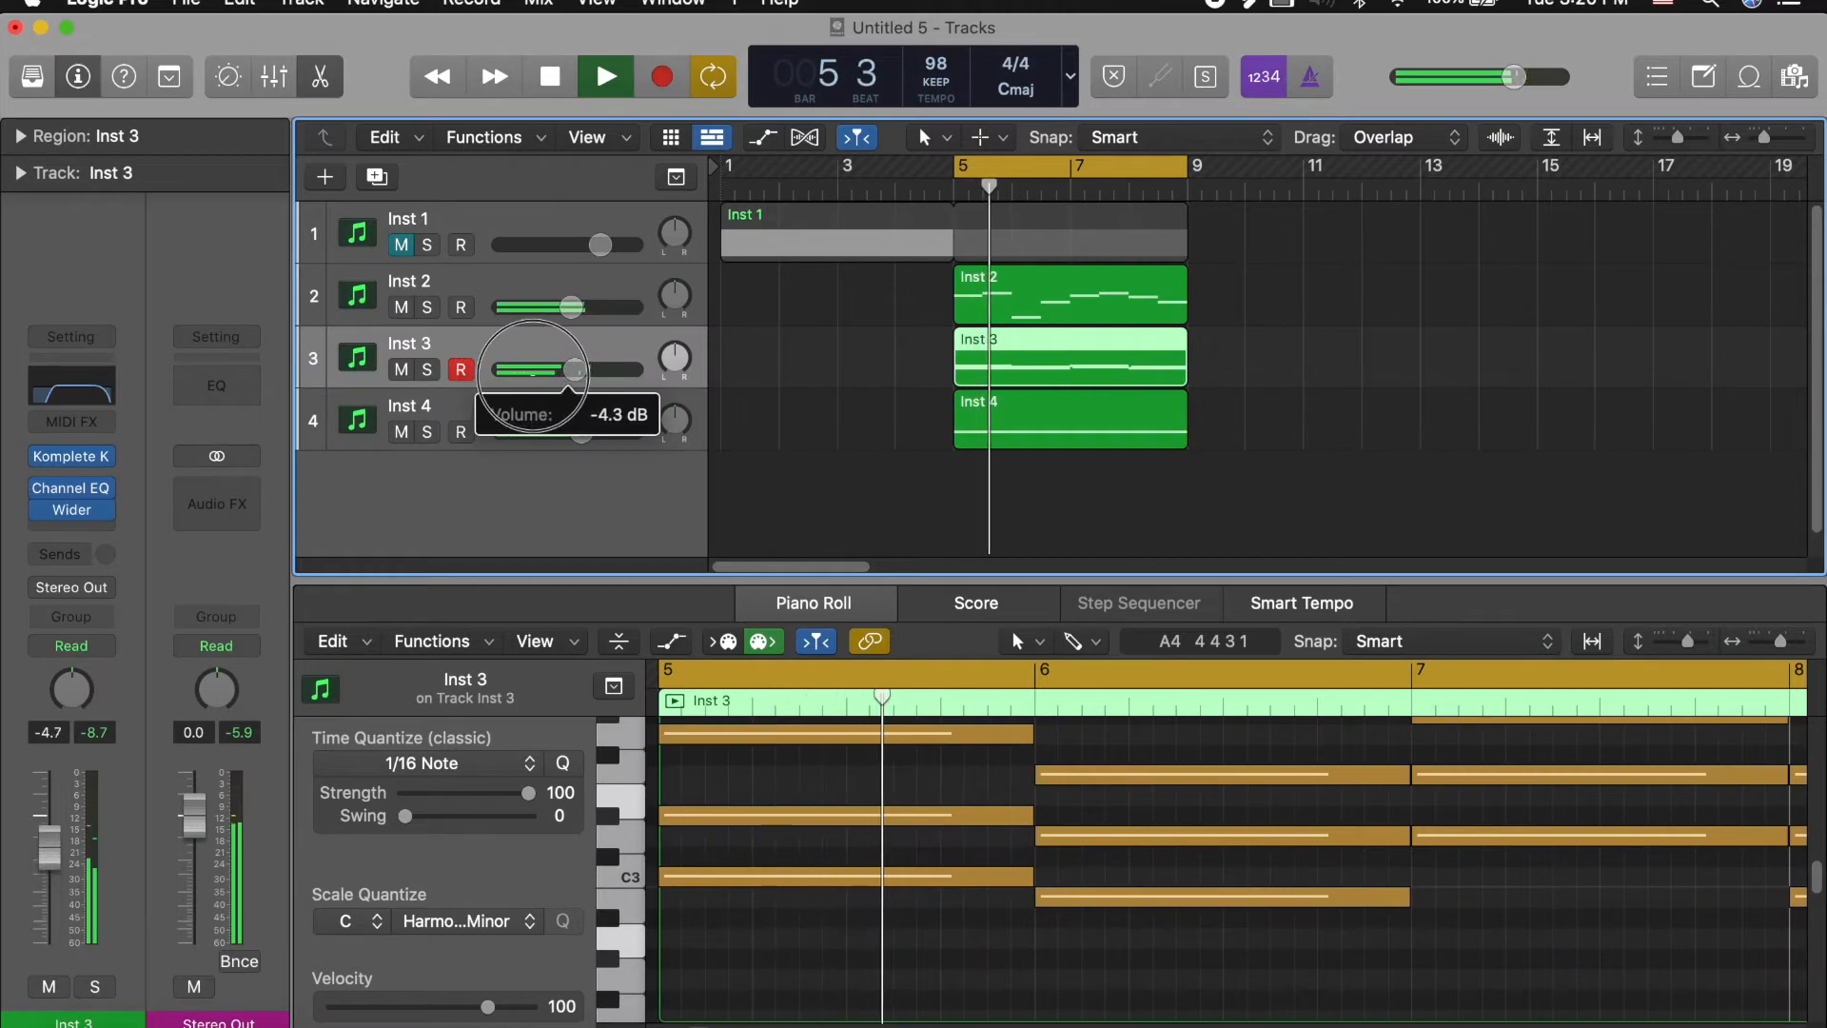
{"action": "left_click_drag", "start_coordinate": [571, 306], "coordinate": [512, 300]}
{"action": "mouse_move", "coordinate": [38, 490]}
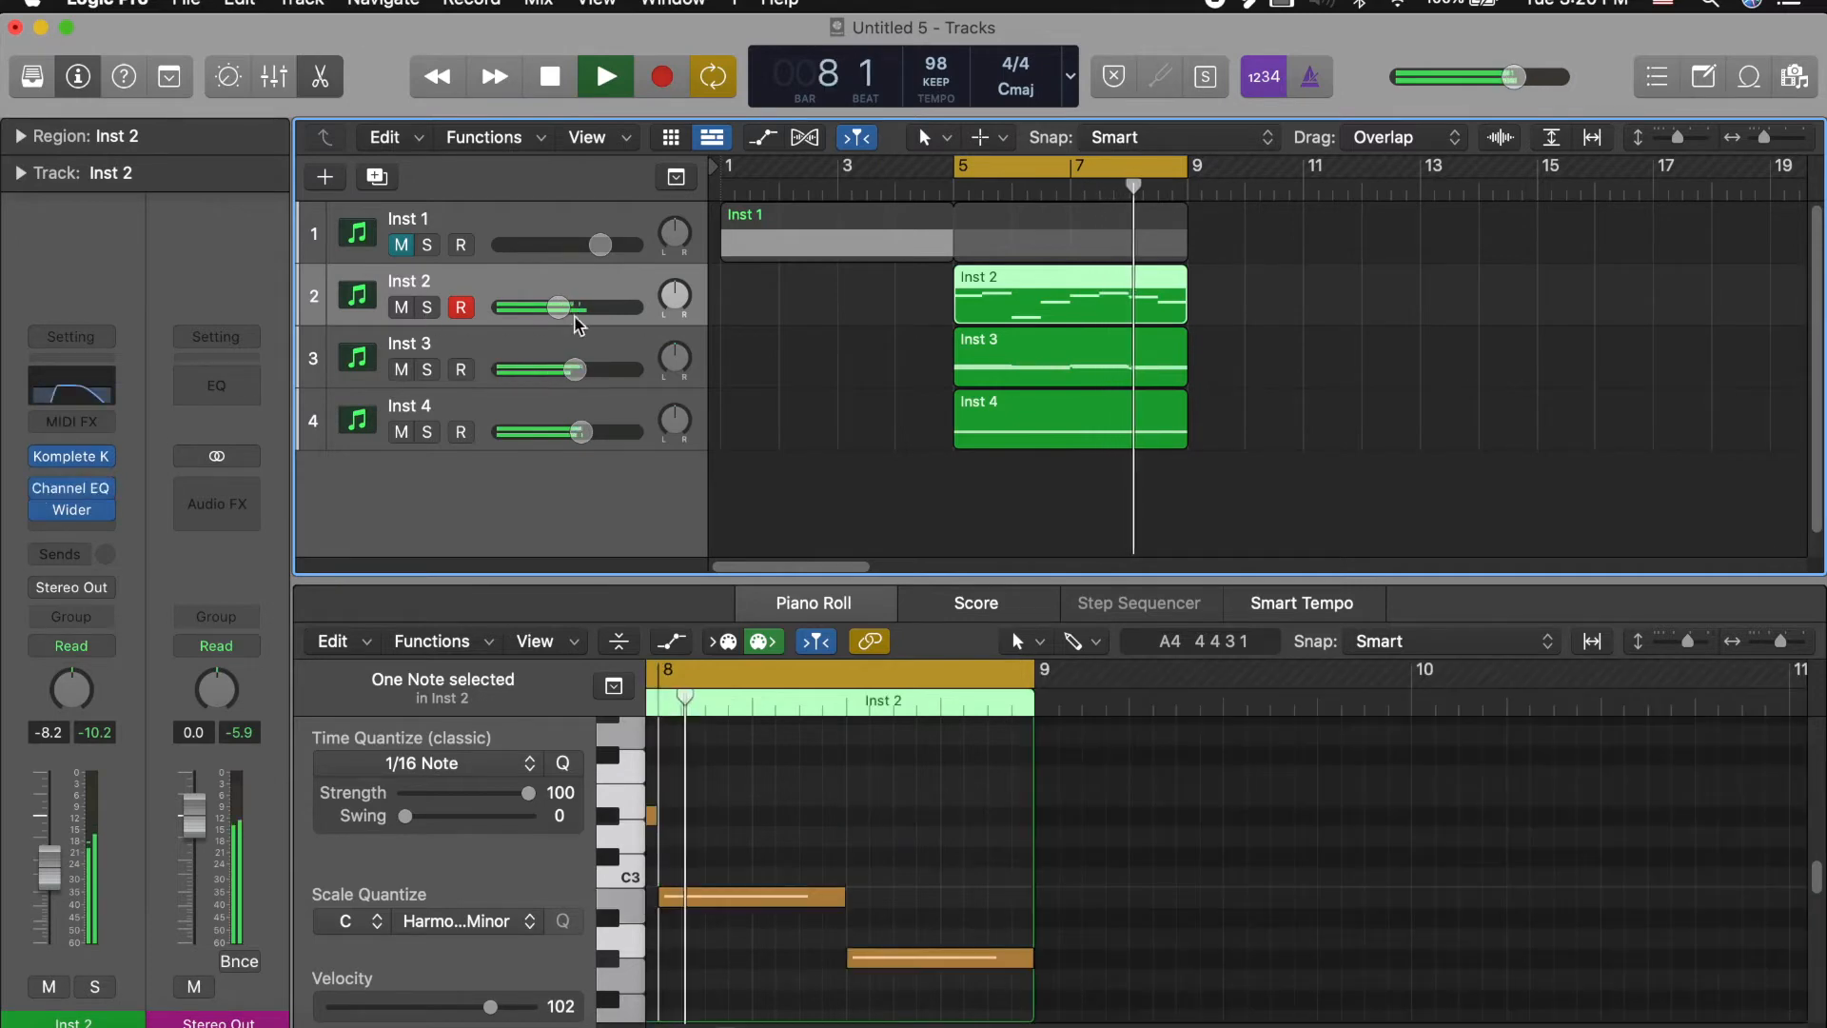
{"action": "key", "text": "space"}
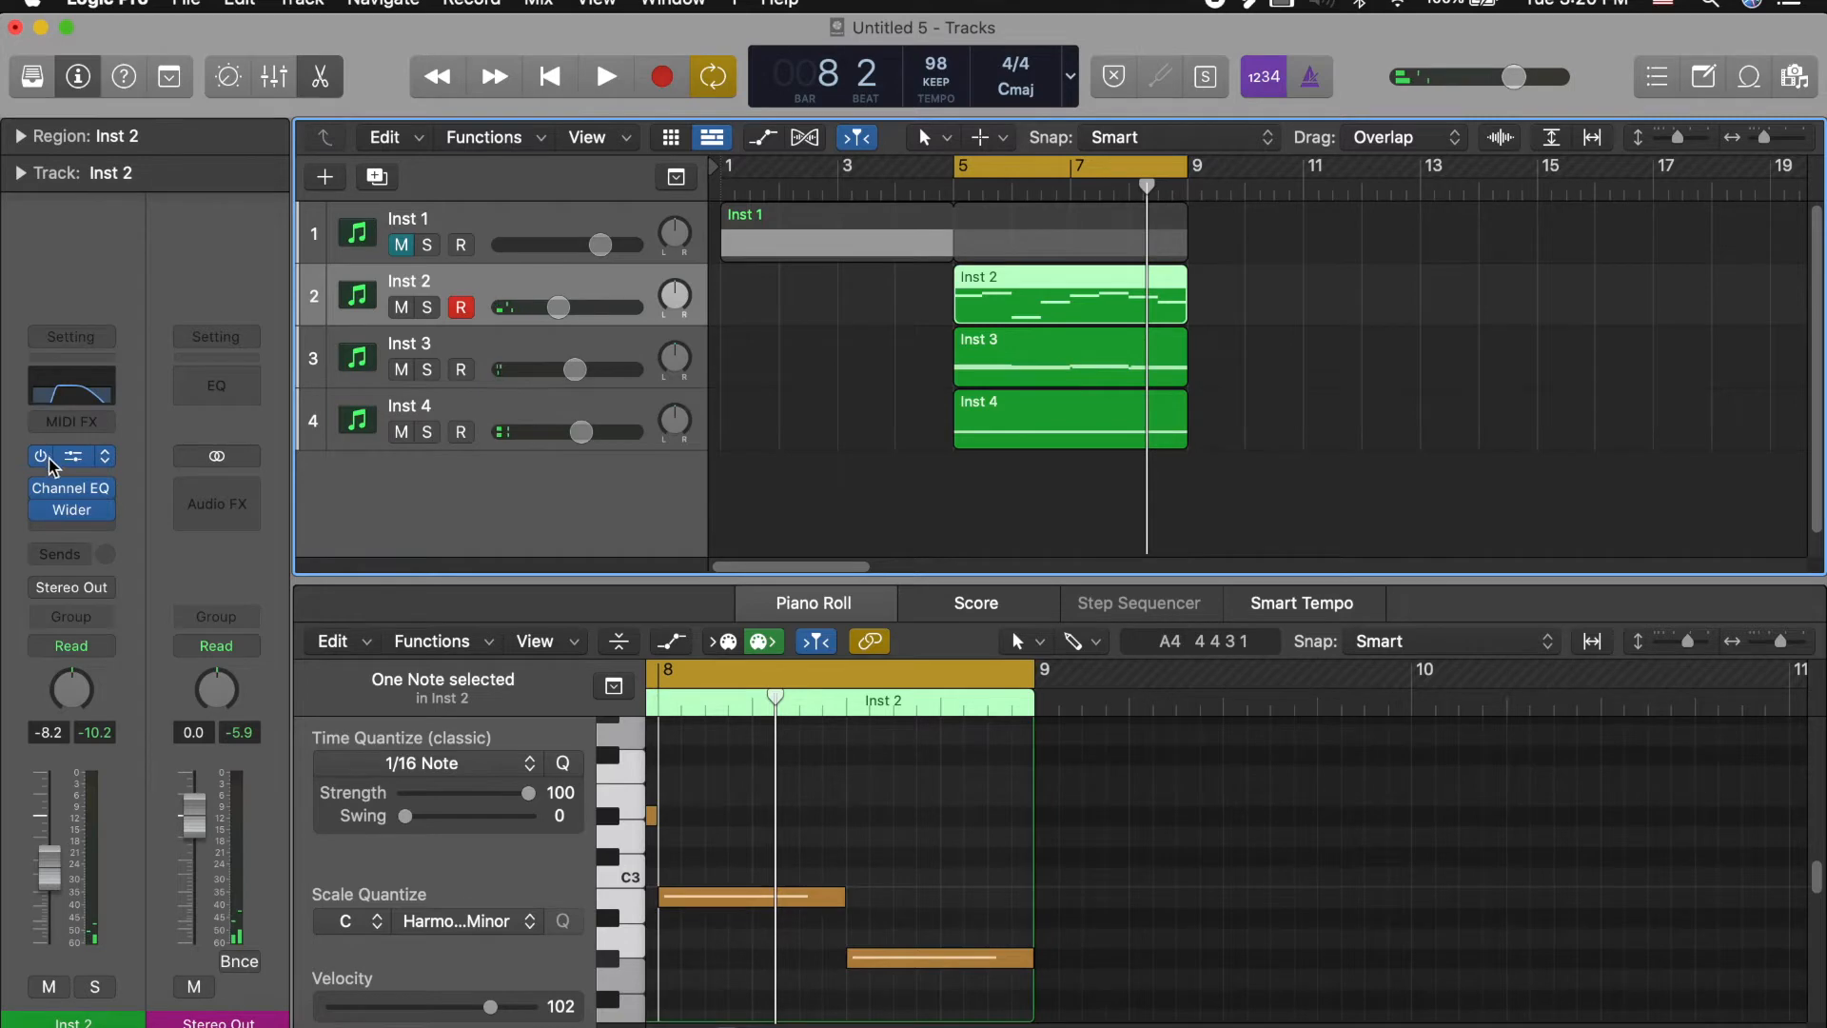
Step: Replace the Inst 2 sound with the Antique Toy preset from Hybrid Keys and close the instrument window
{"action": "key", "text": "y"}
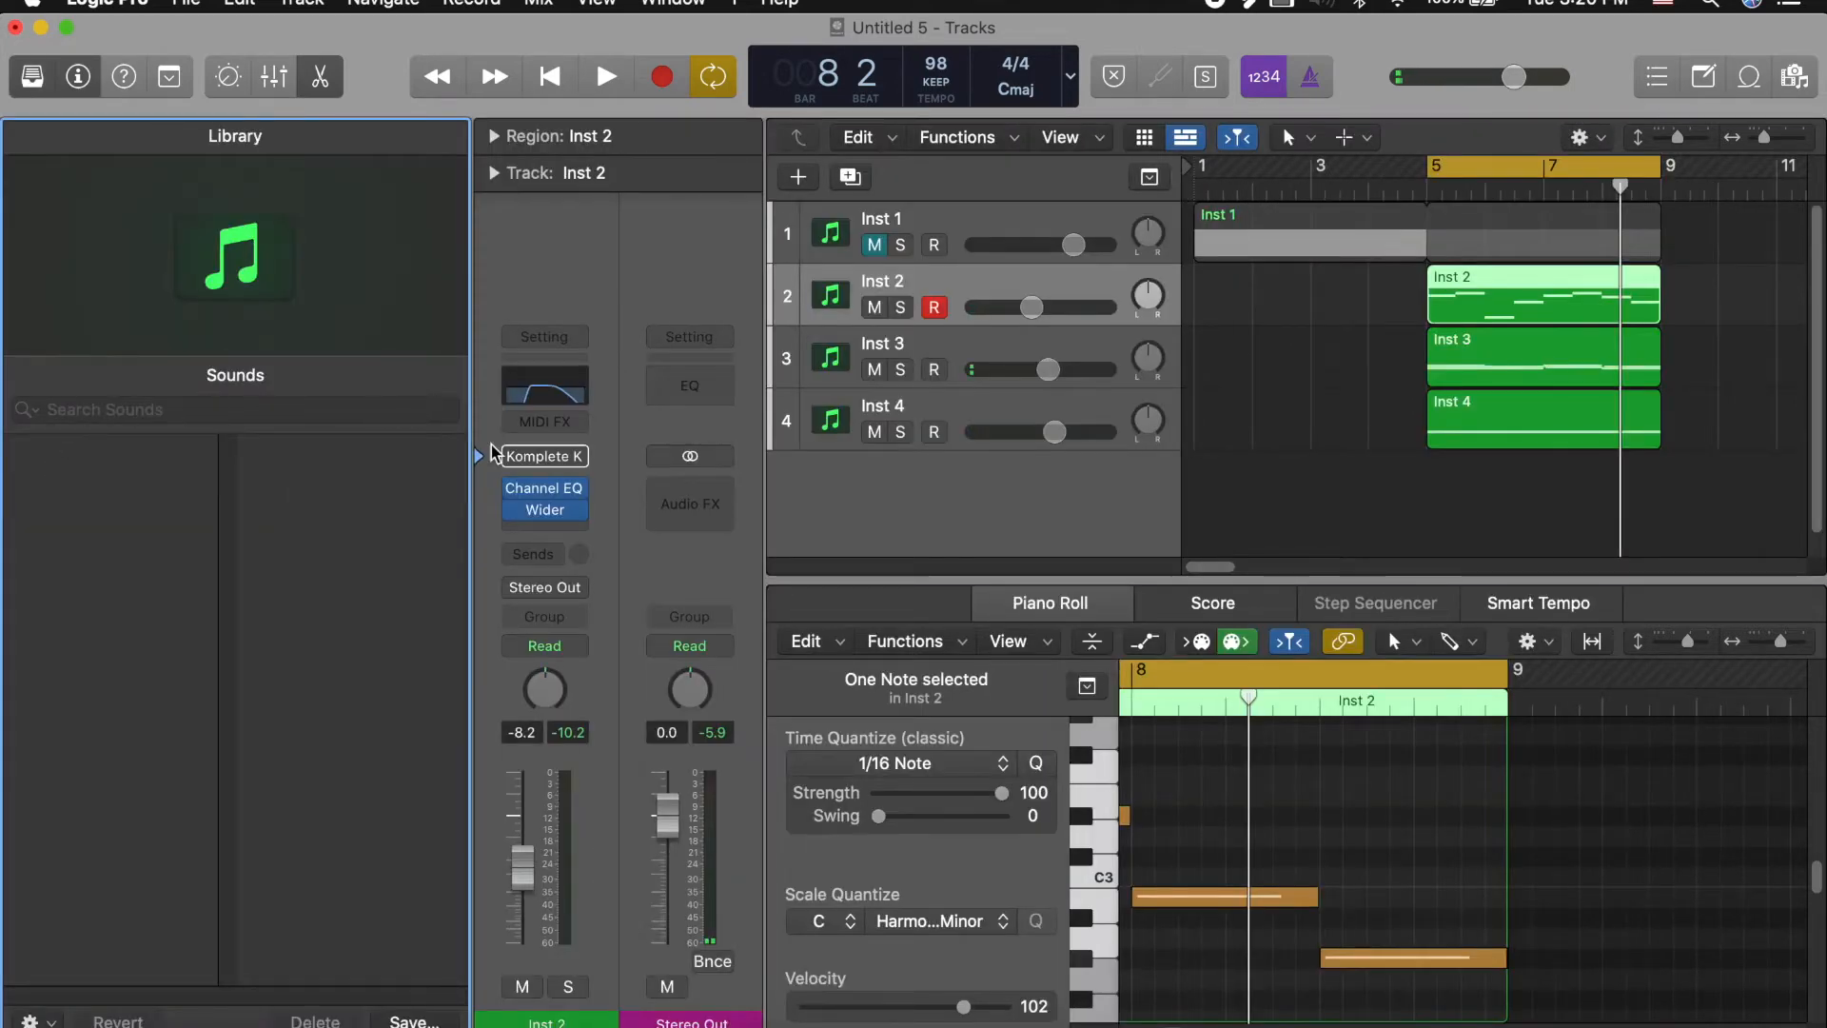
{"action": "key", "text": "y"}
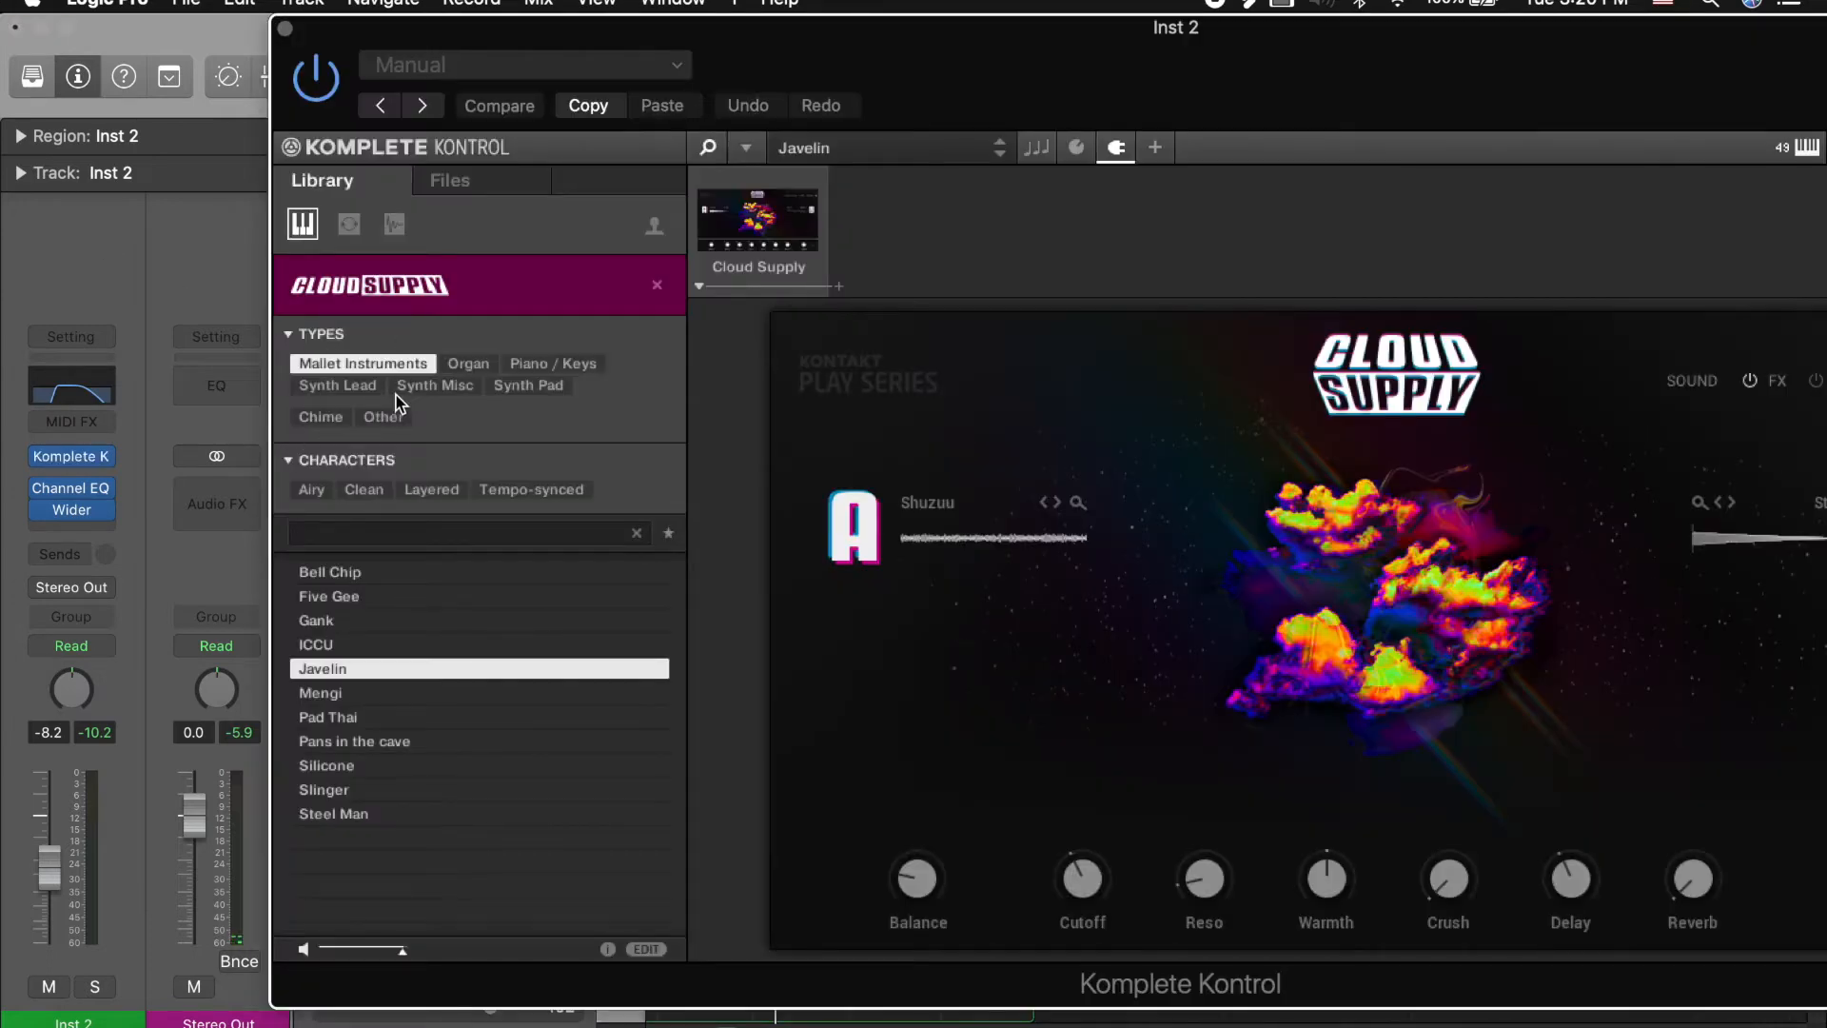
{"action": "left_click", "coordinate": [430, 291]}
{"action": "scroll", "coordinate": [405, 571], "scroll_direction": "down", "scroll_amount": 4}
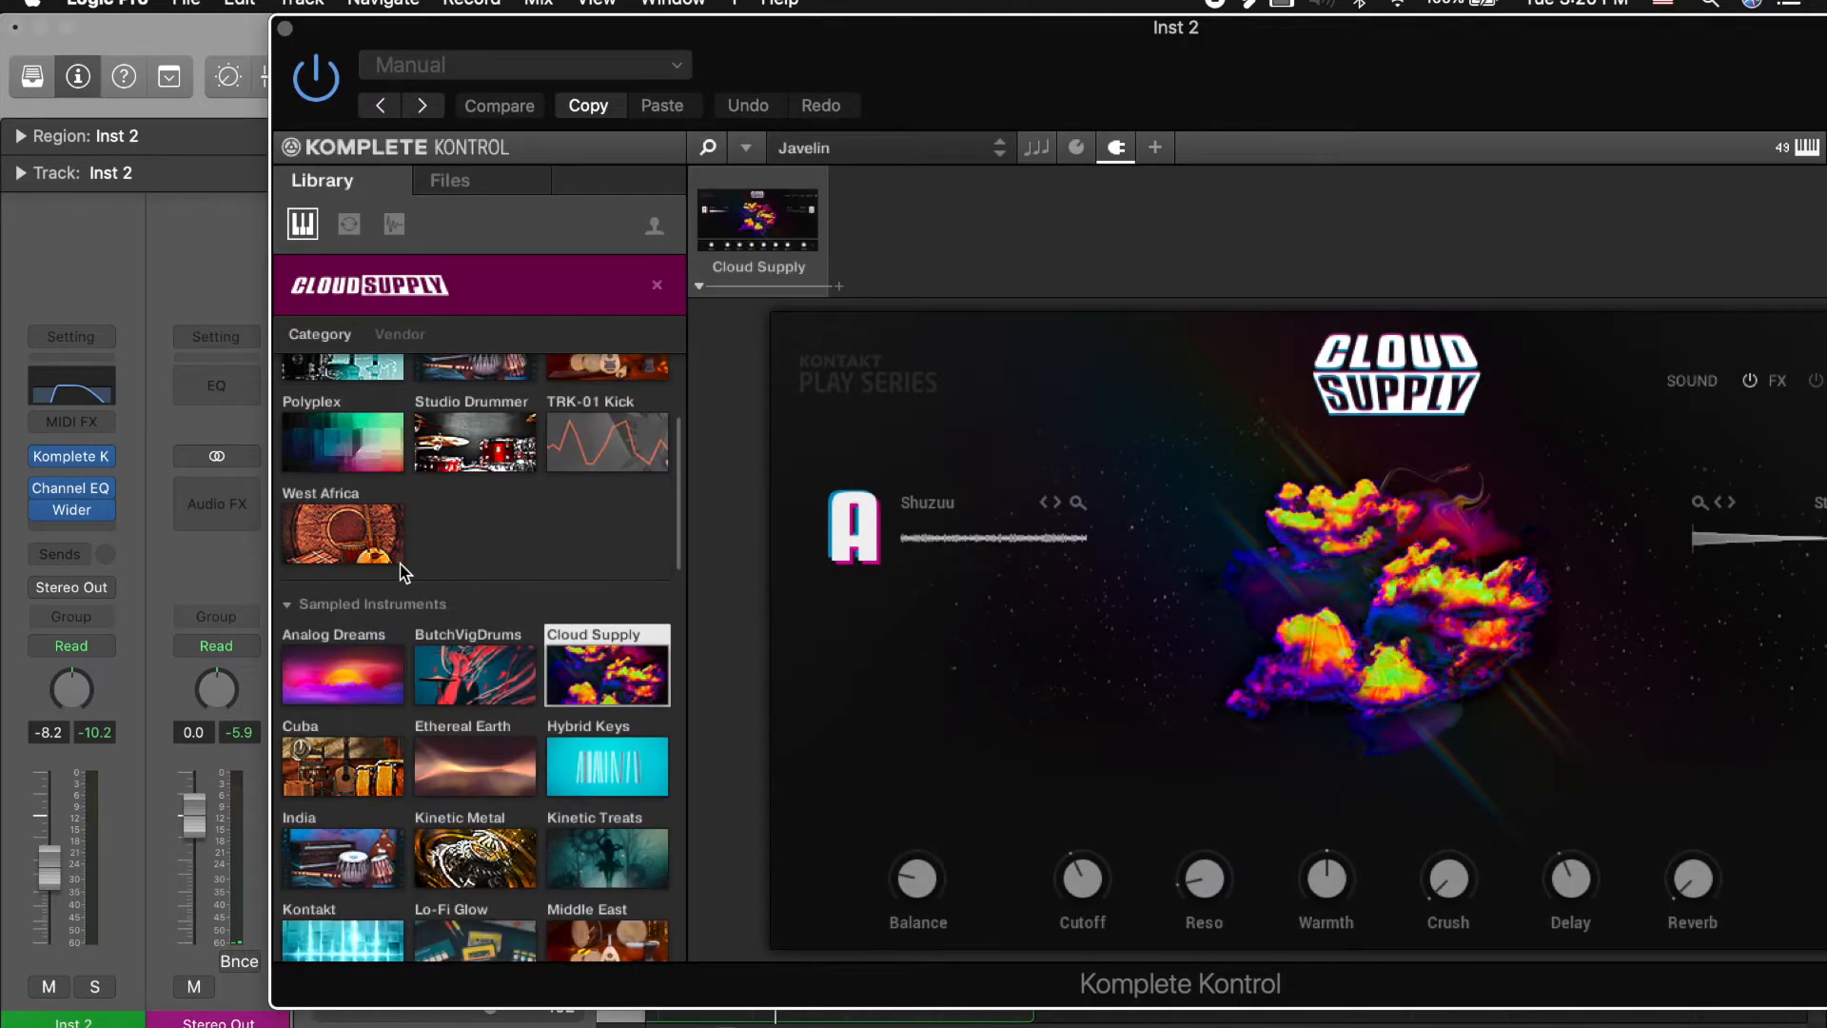
{"action": "left_click", "coordinate": [584, 764]}
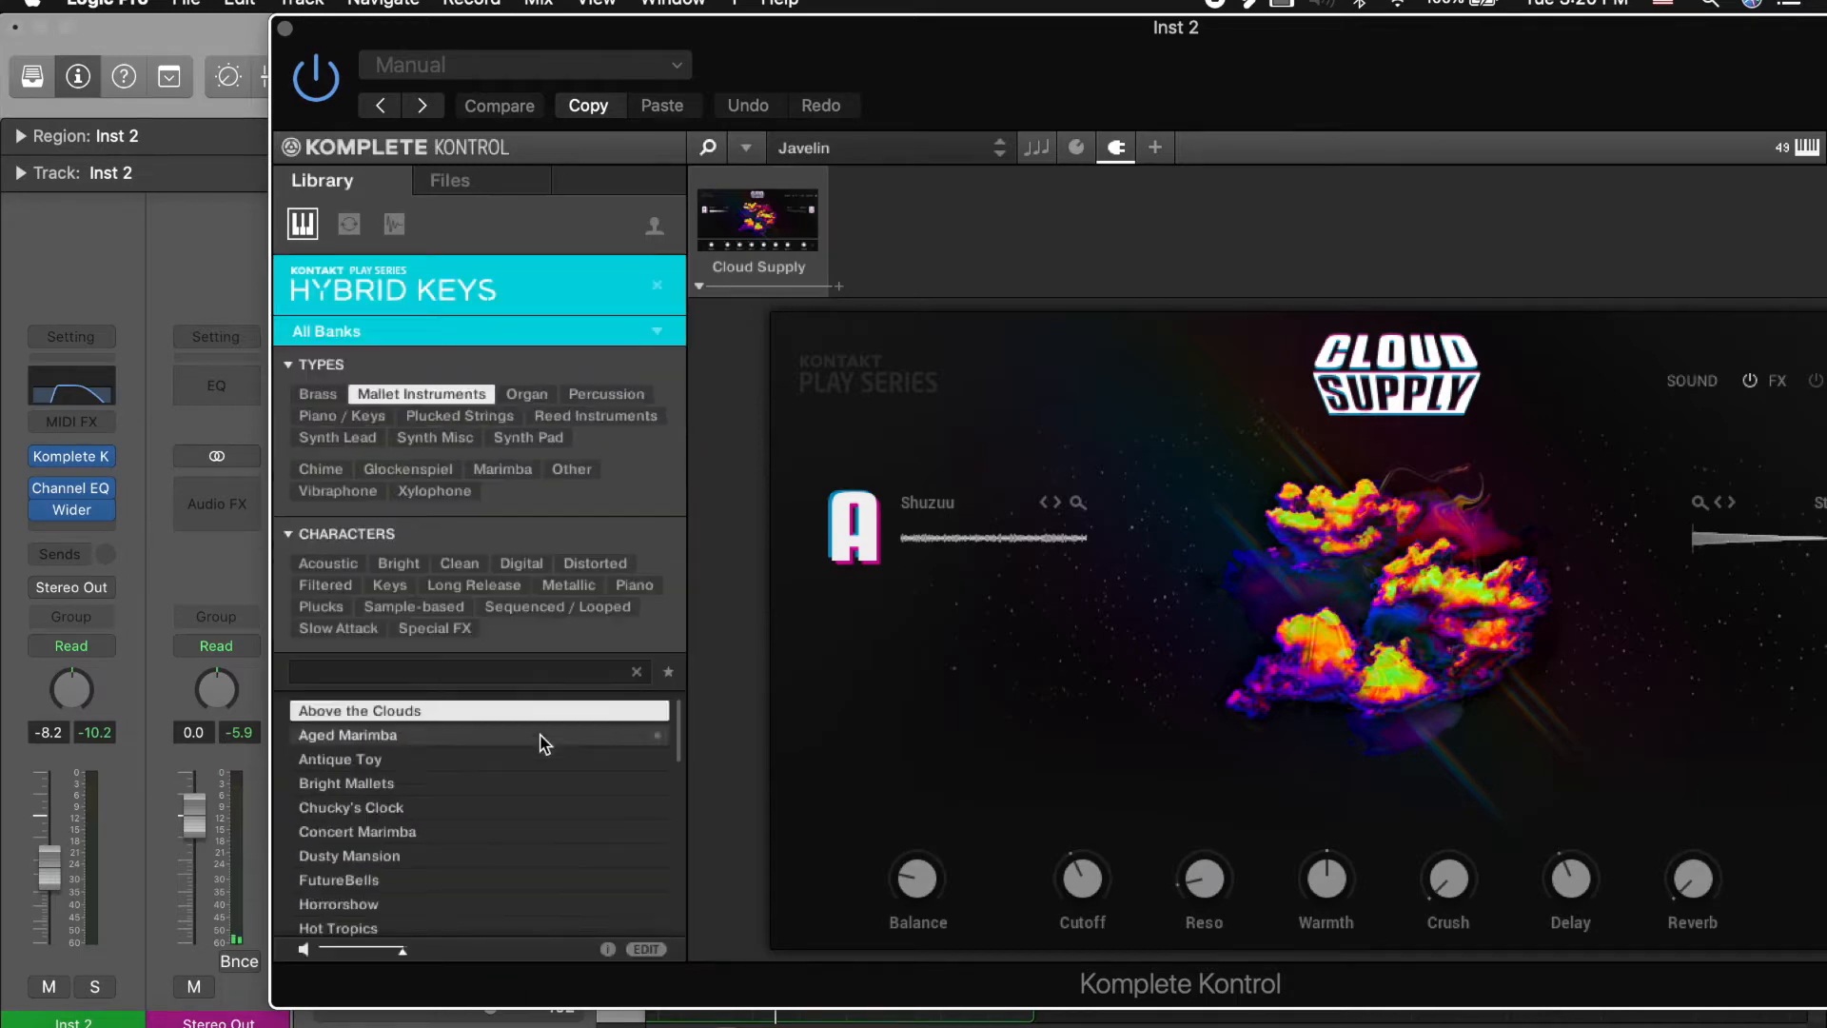
{"action": "left_click", "coordinate": [391, 767]}
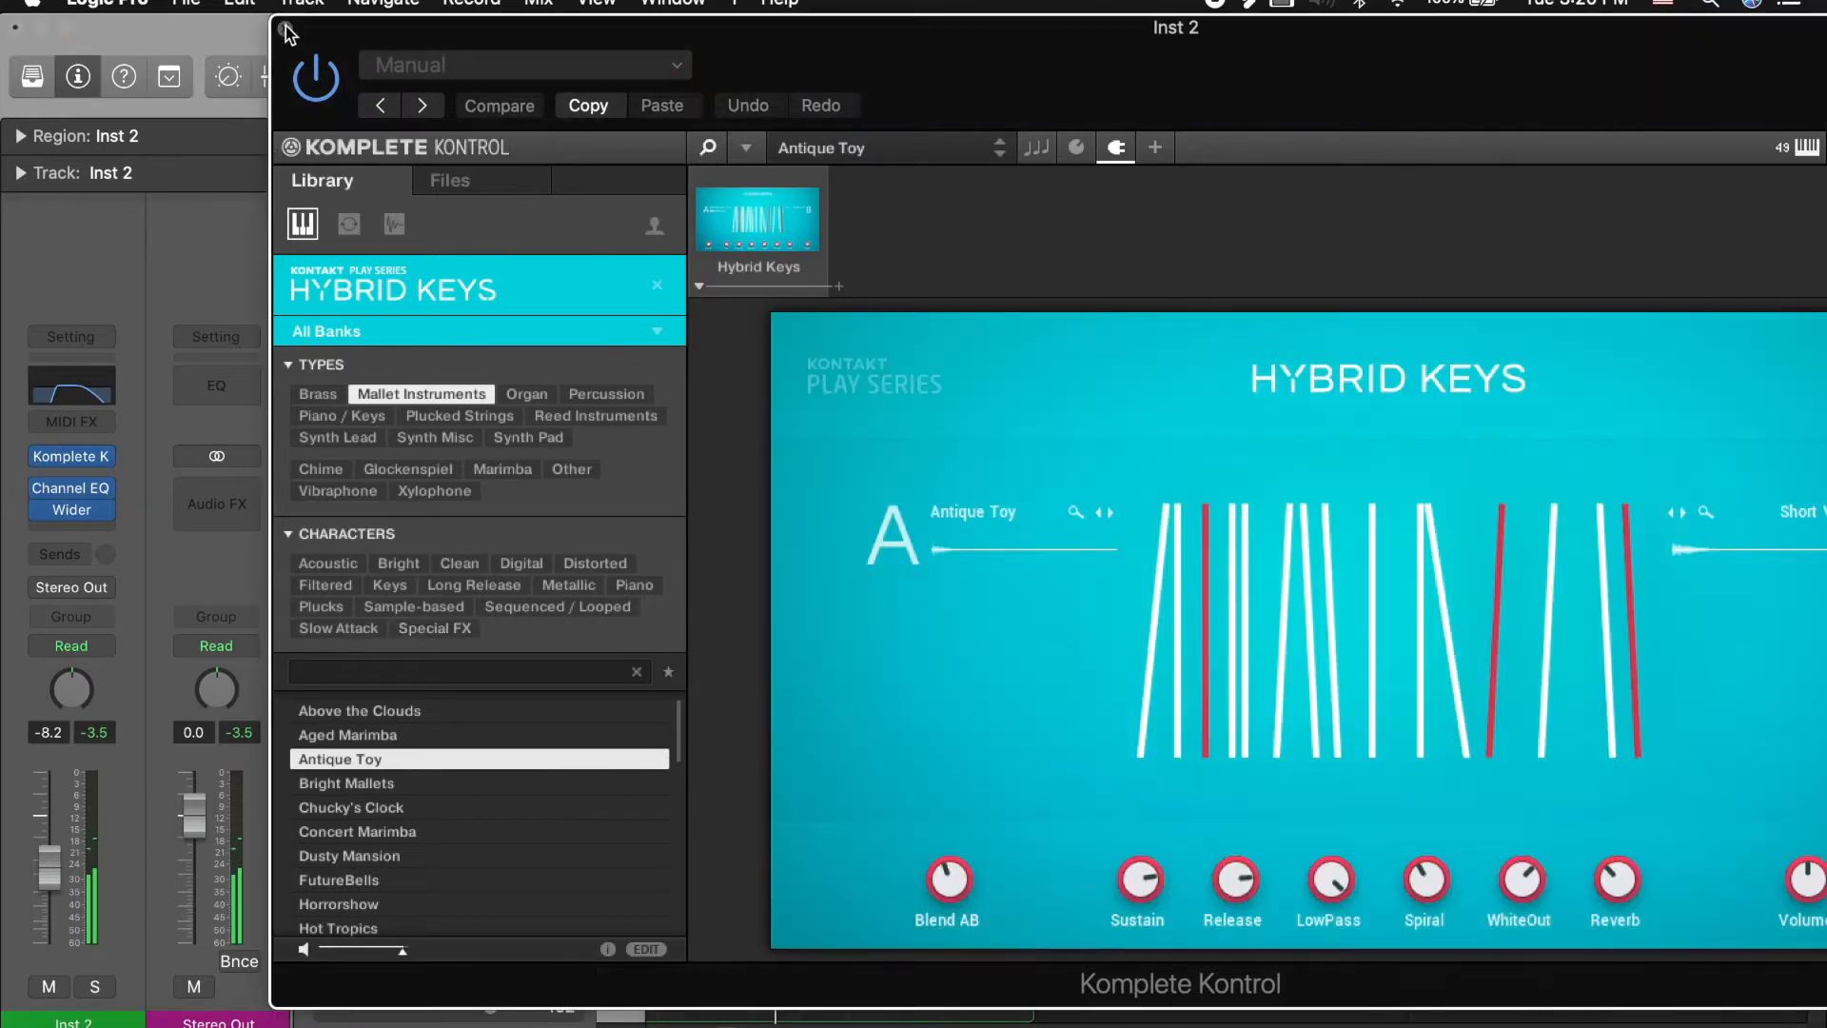
{"action": "left_click", "coordinate": [284, 27]}
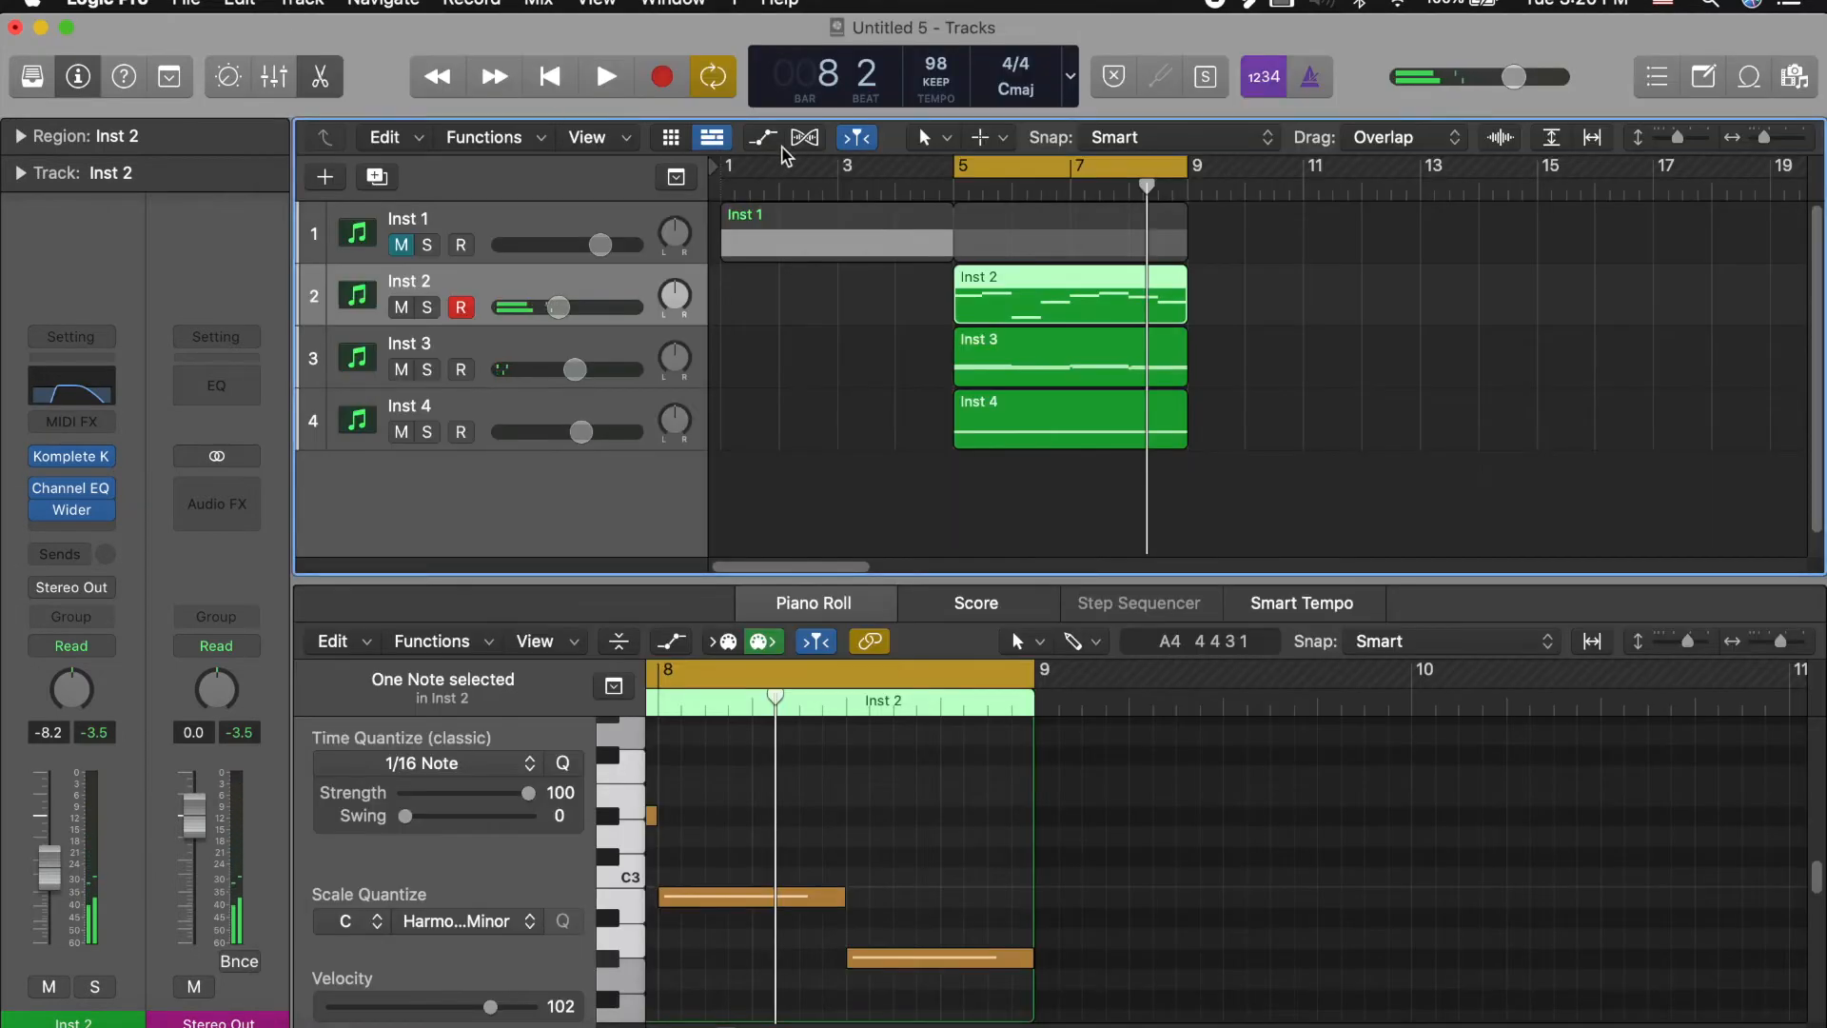
Step: Audition the bars 5 to 9 cycle with the new Inst 2 sound
{"action": "key", "text": "c"}
{"action": "key", "text": "space"}
{"action": "key", "text": "space"}
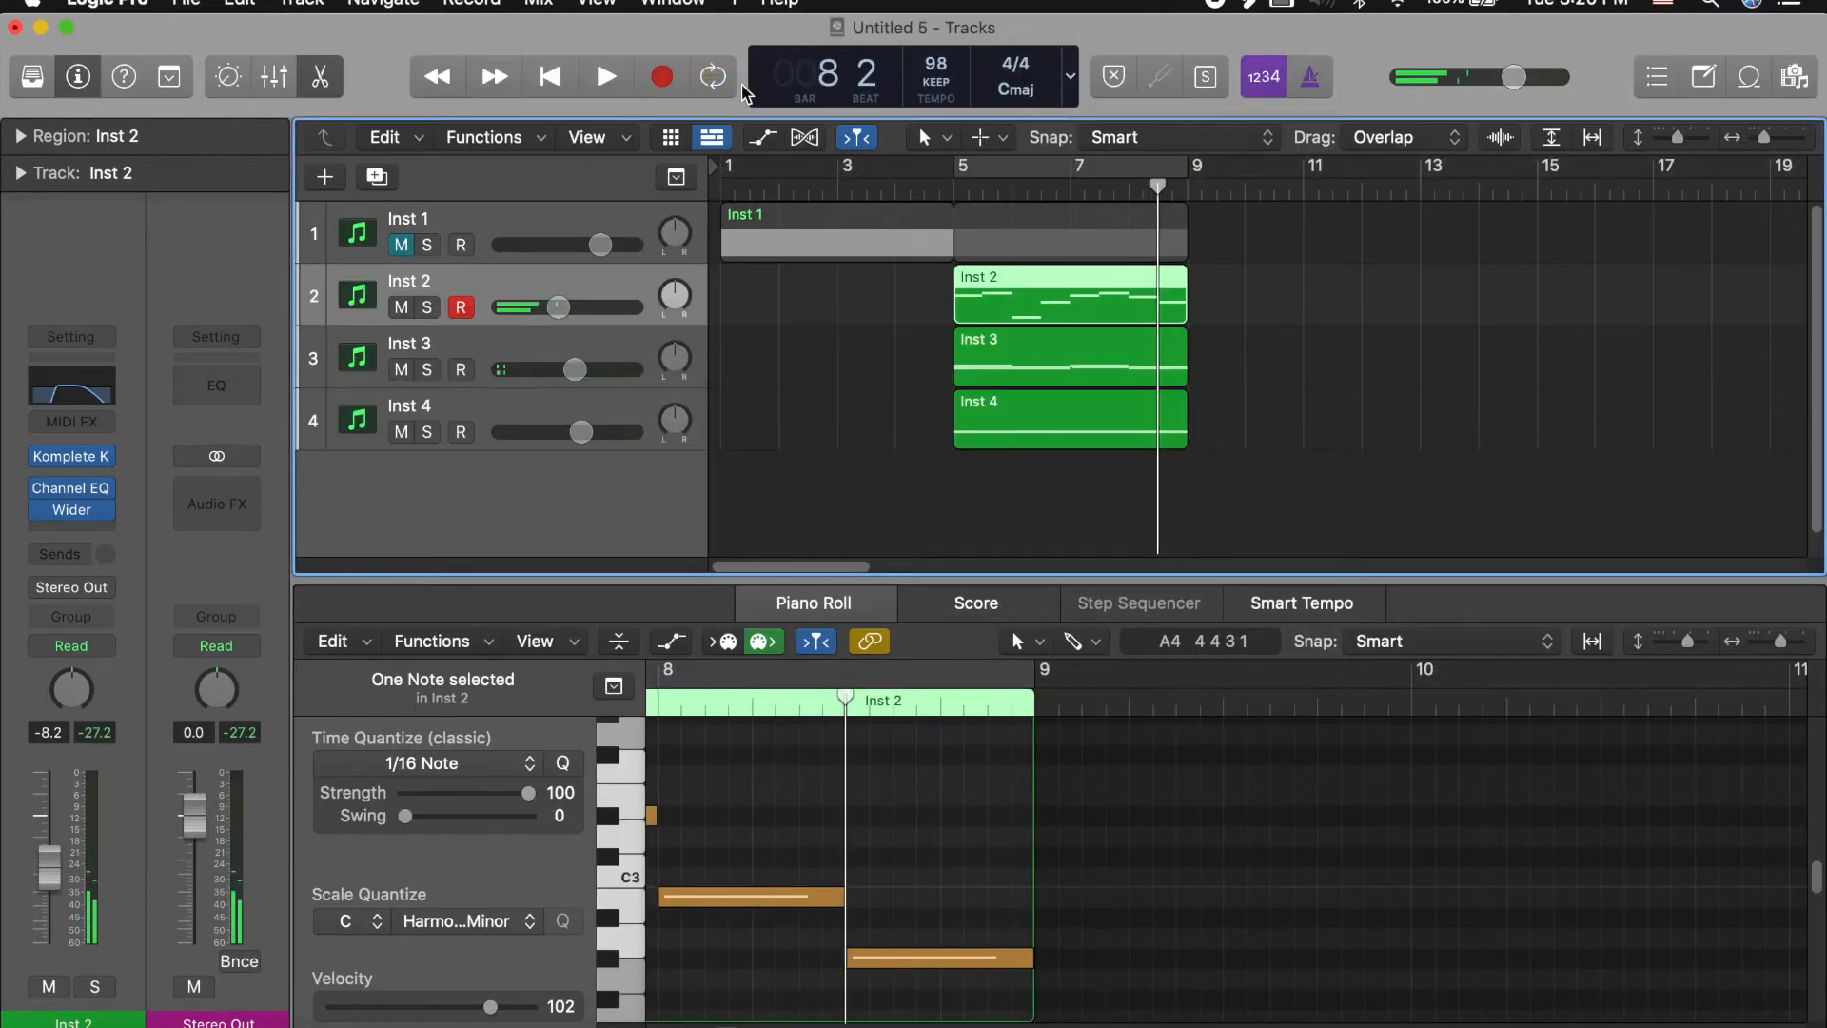
{"action": "key", "text": "c"}
{"action": "key", "text": "space"}
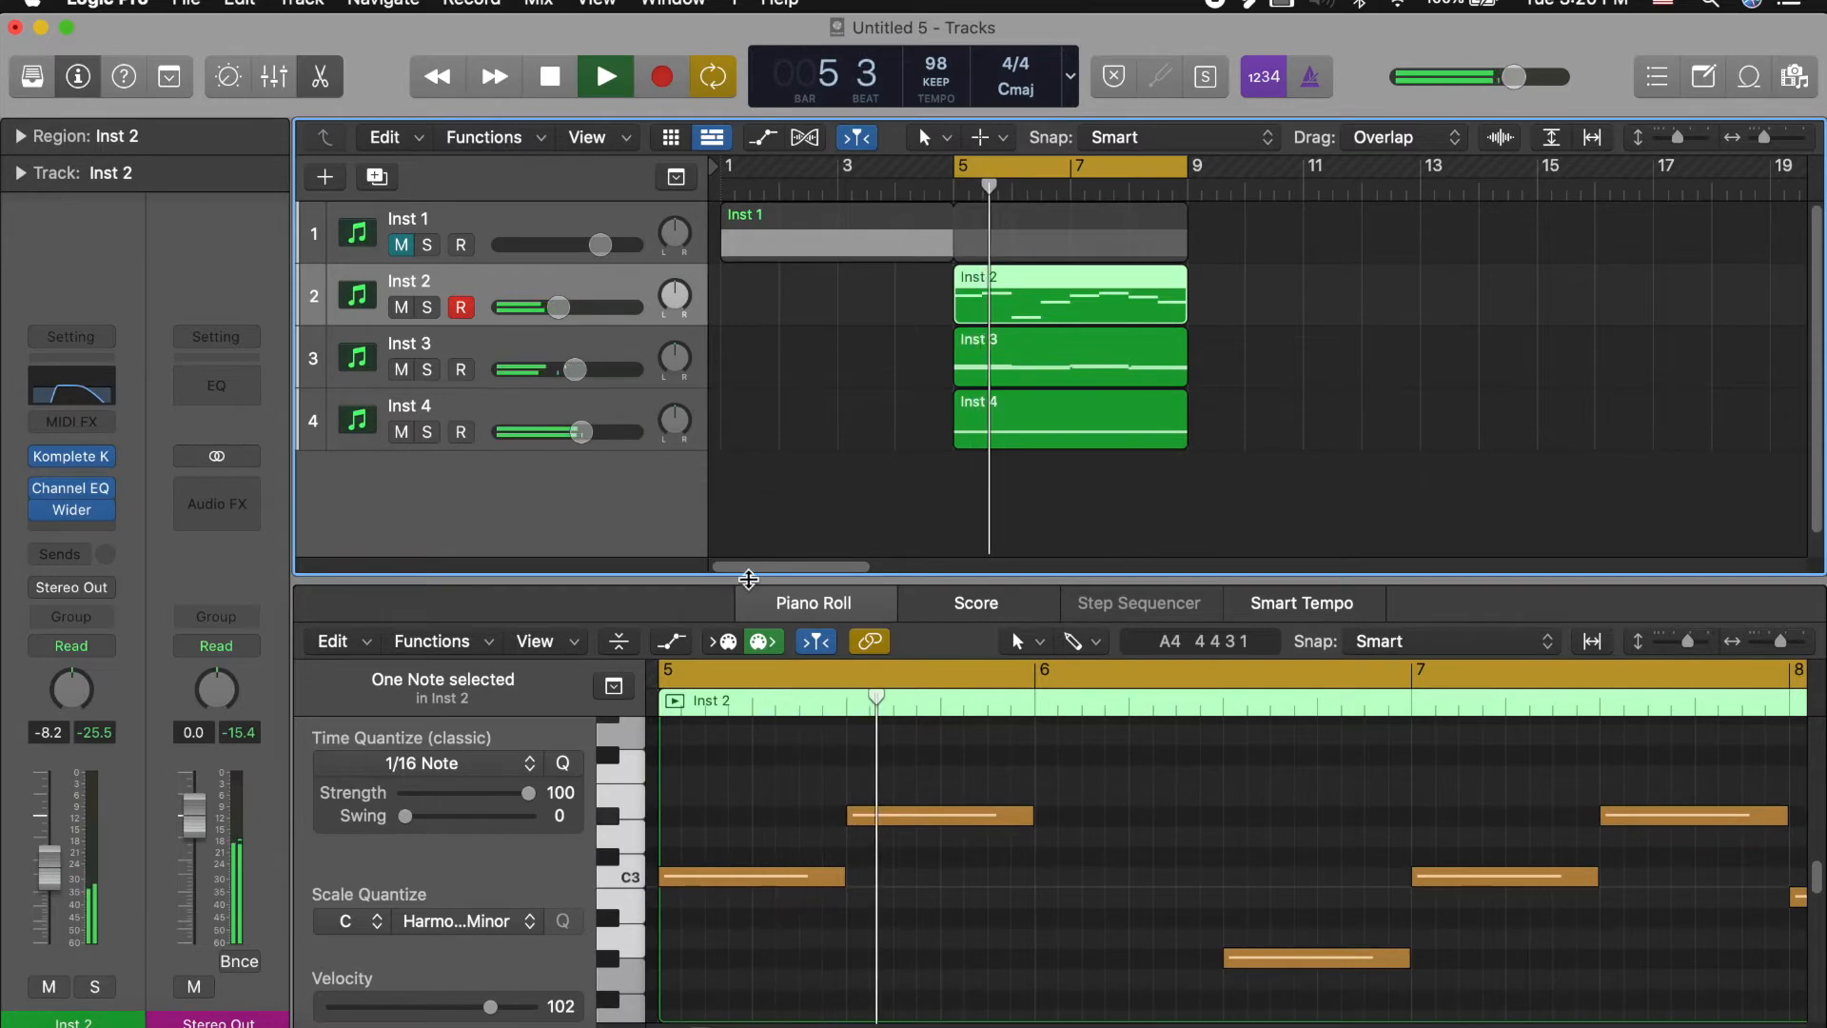
{"action": "key", "text": "space"}
Step: Select all regions, raise the Inst 2 volume to 0.4 dB, and restart playback
{"action": "key", "text": "super+a"}
{"action": "mouse_move", "coordinate": [559, 305]}
{"action": "left_mouse_down"}
{"action": "mouse_move", "coordinate": [635, 306]}
{"action": "mouse_move", "coordinate": [556, 305]}
{"action": "left_mouse_up"}
{"action": "key", "text": "space"}
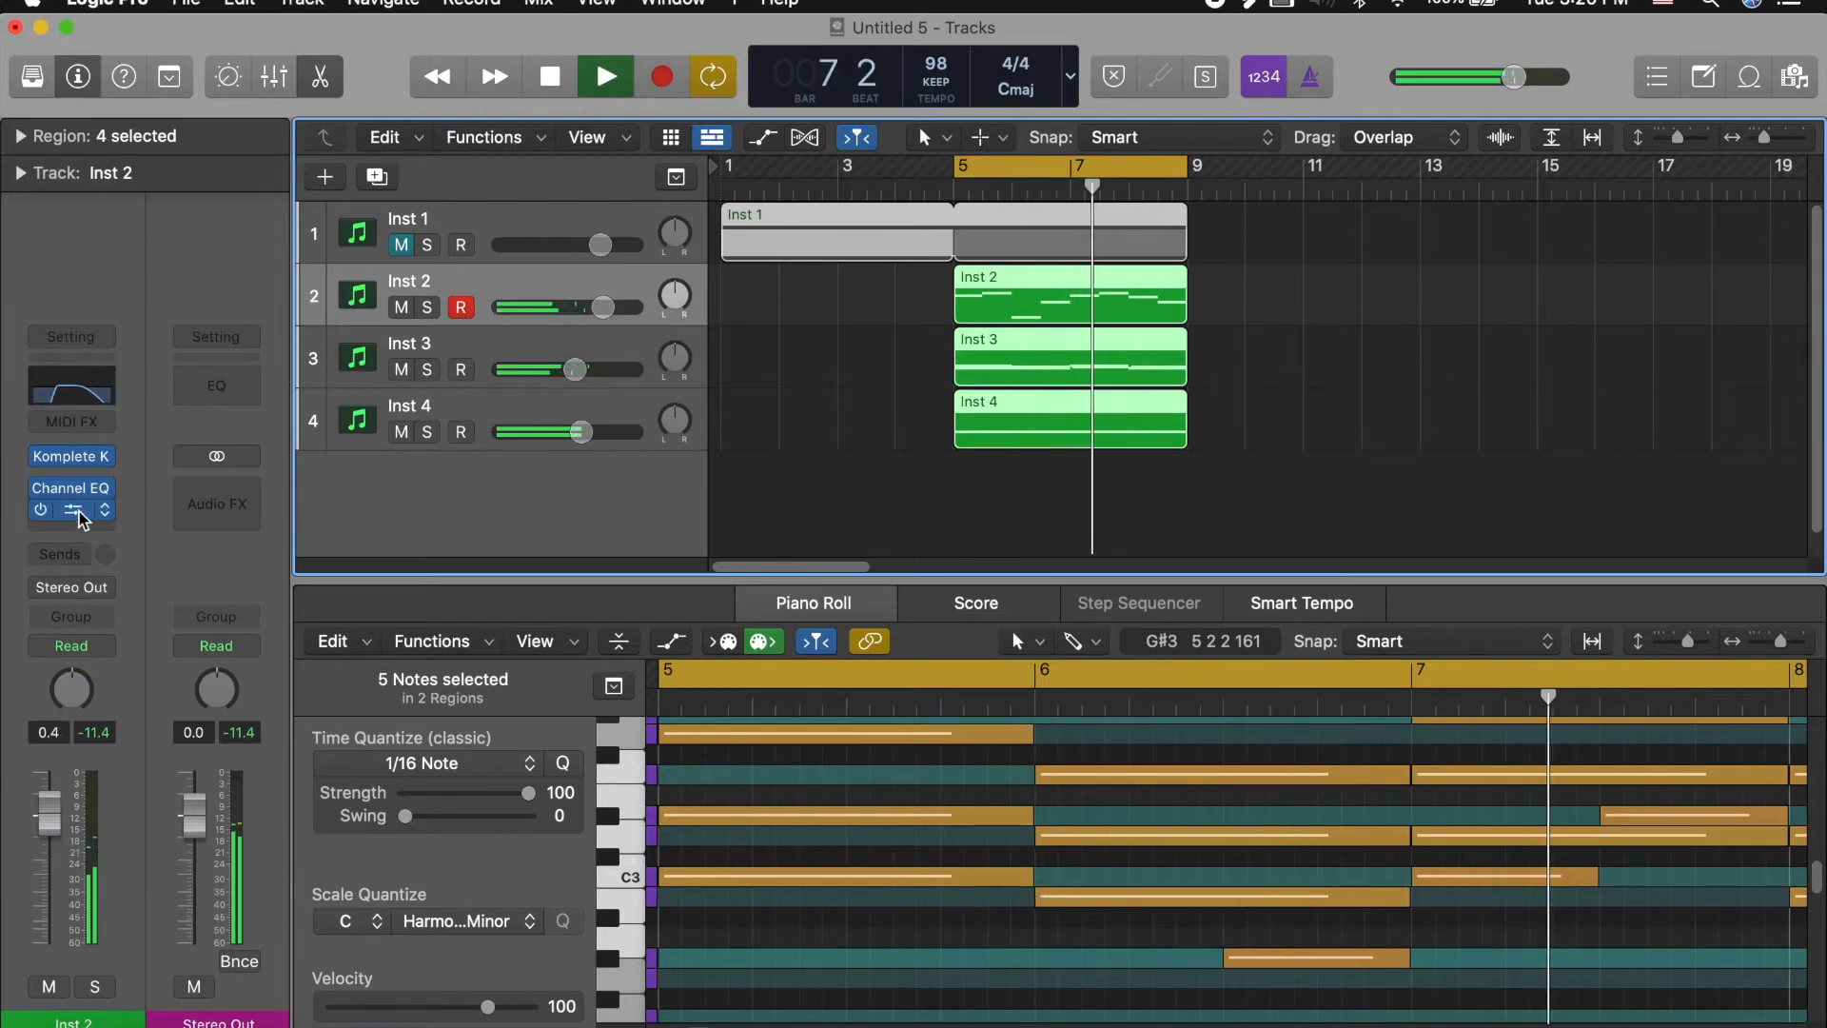
Step: Add a stereo Raum reverb in Airy mode to Inst 2, adjust its mix, and close the effect window
{"action": "left_click", "coordinate": [71, 529]}
{"action": "mouse_move", "coordinate": [219, 647]}
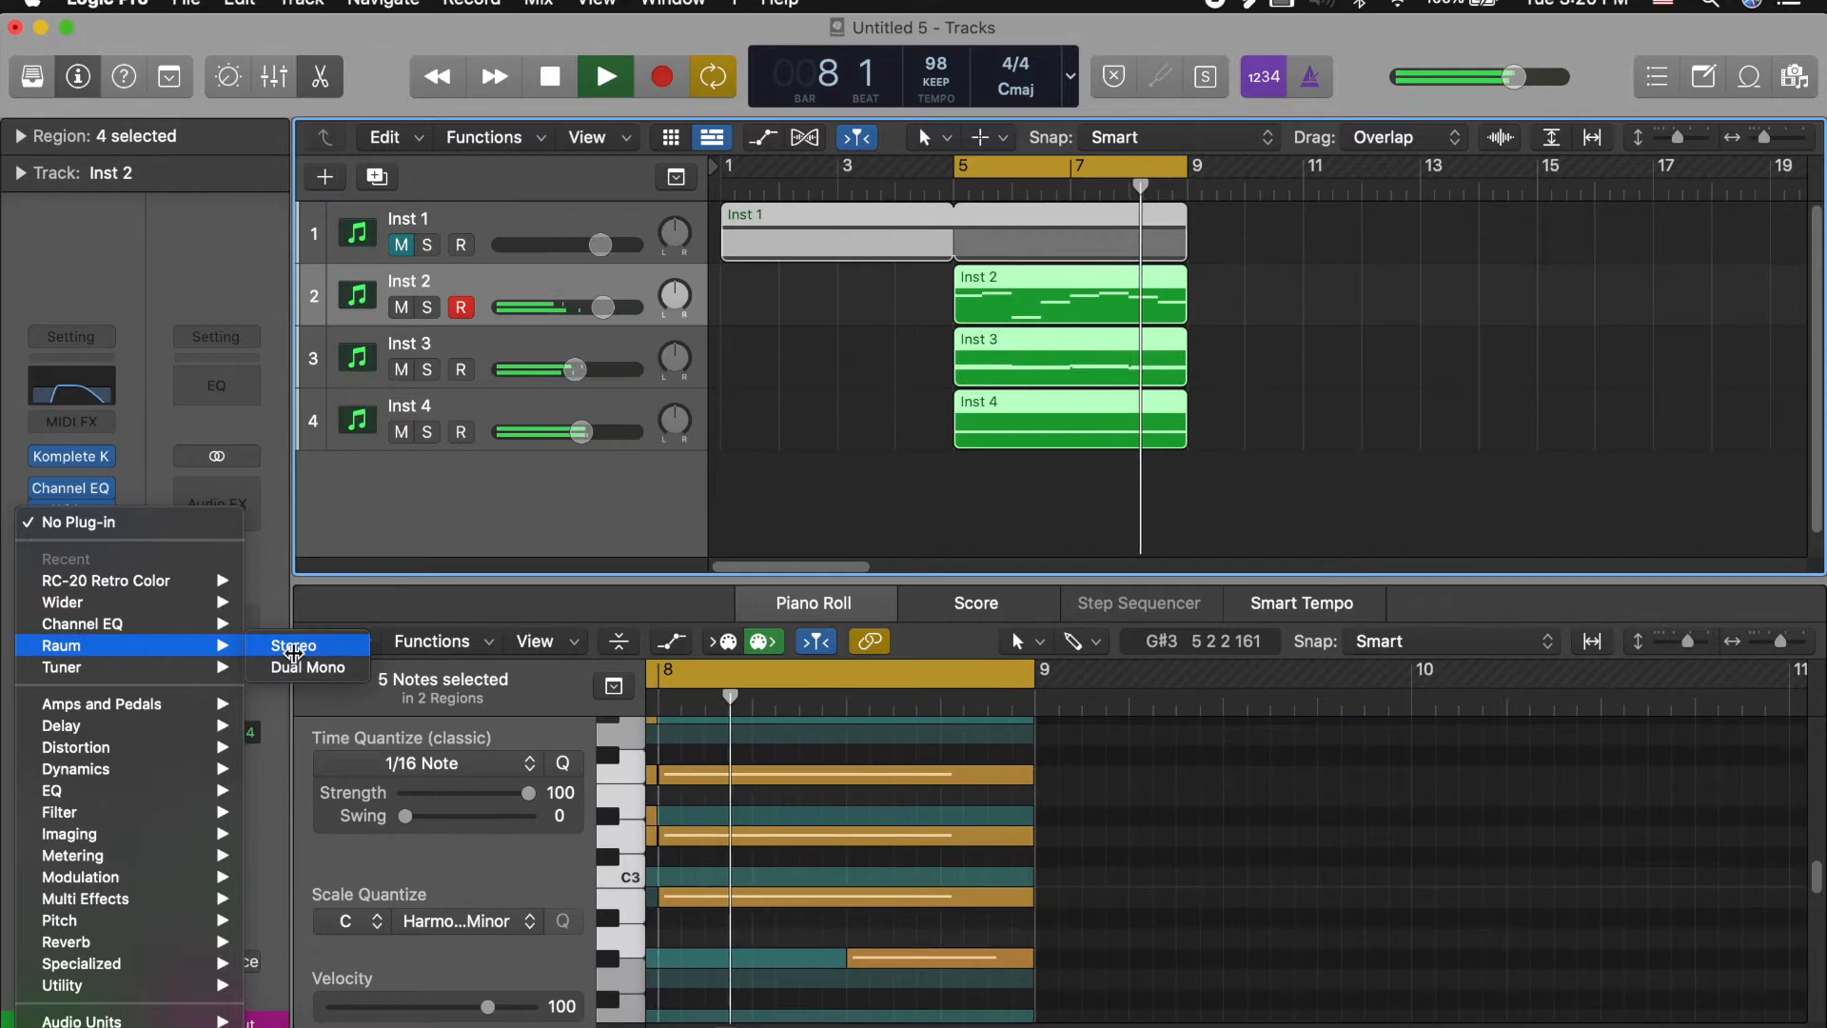
{"action": "left_click", "coordinate": [291, 648]}
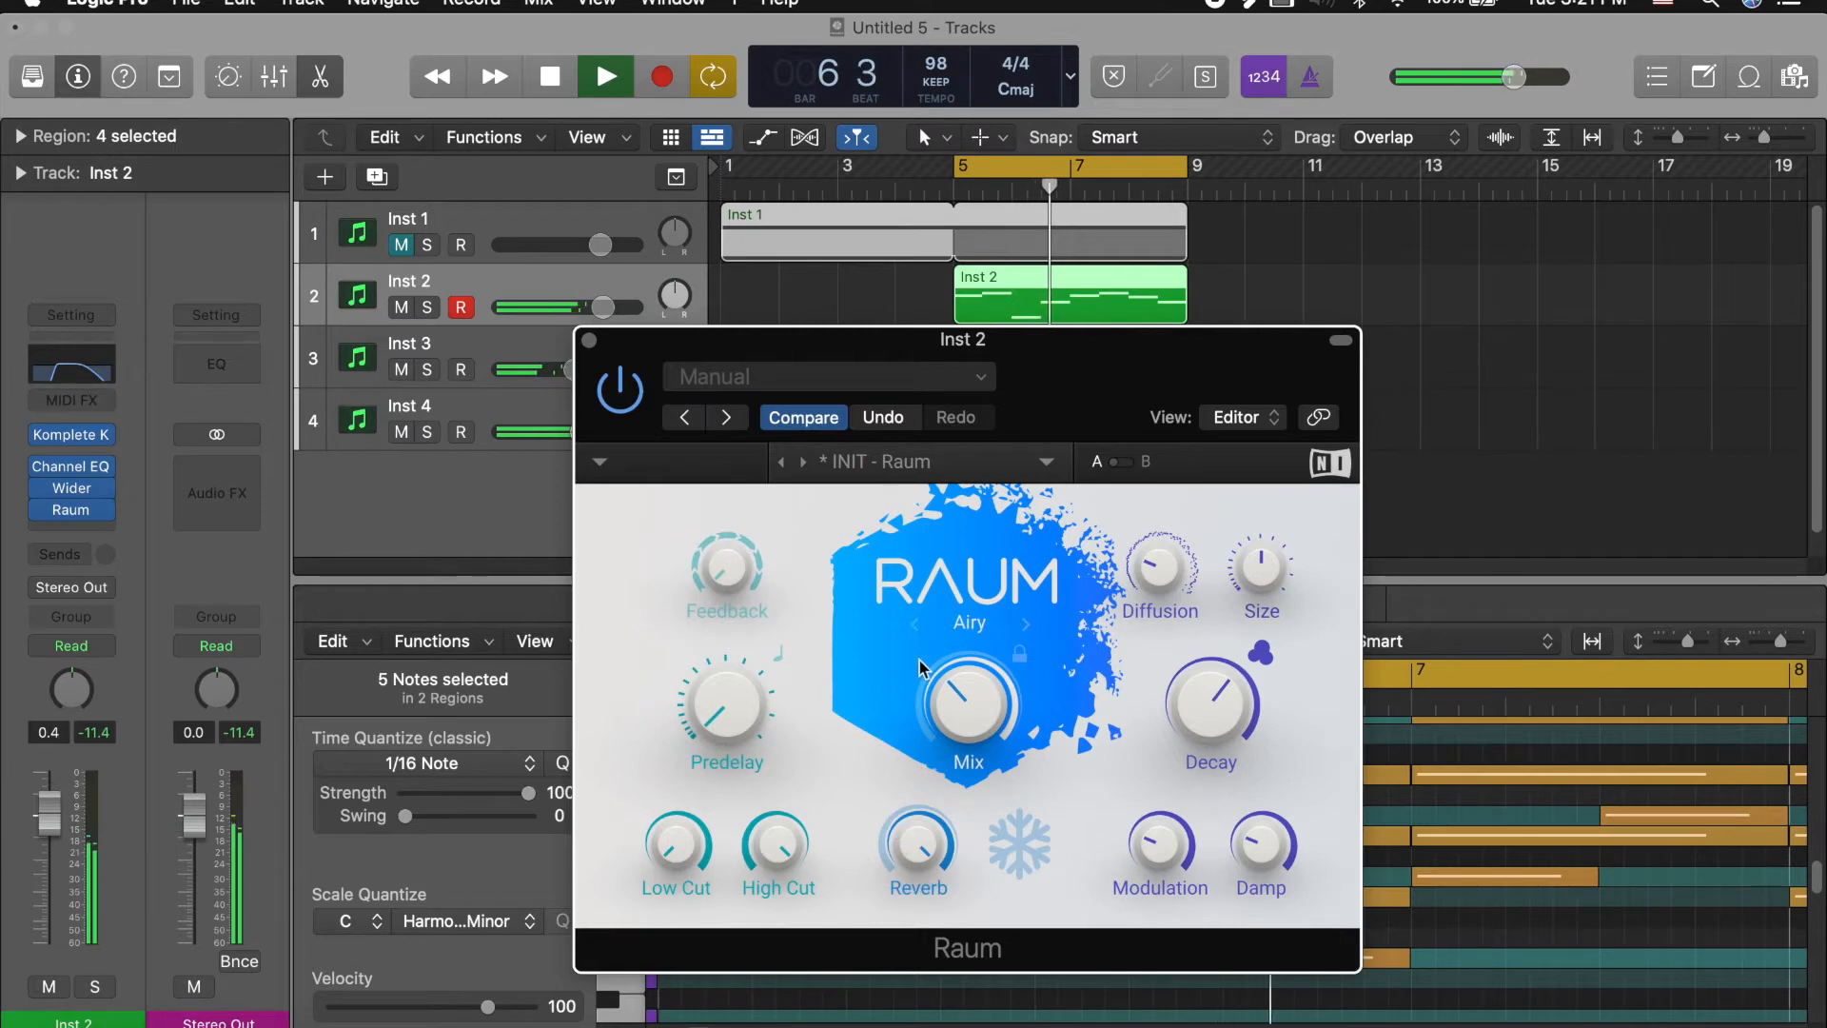
{"action": "left_click", "coordinate": [589, 340]}
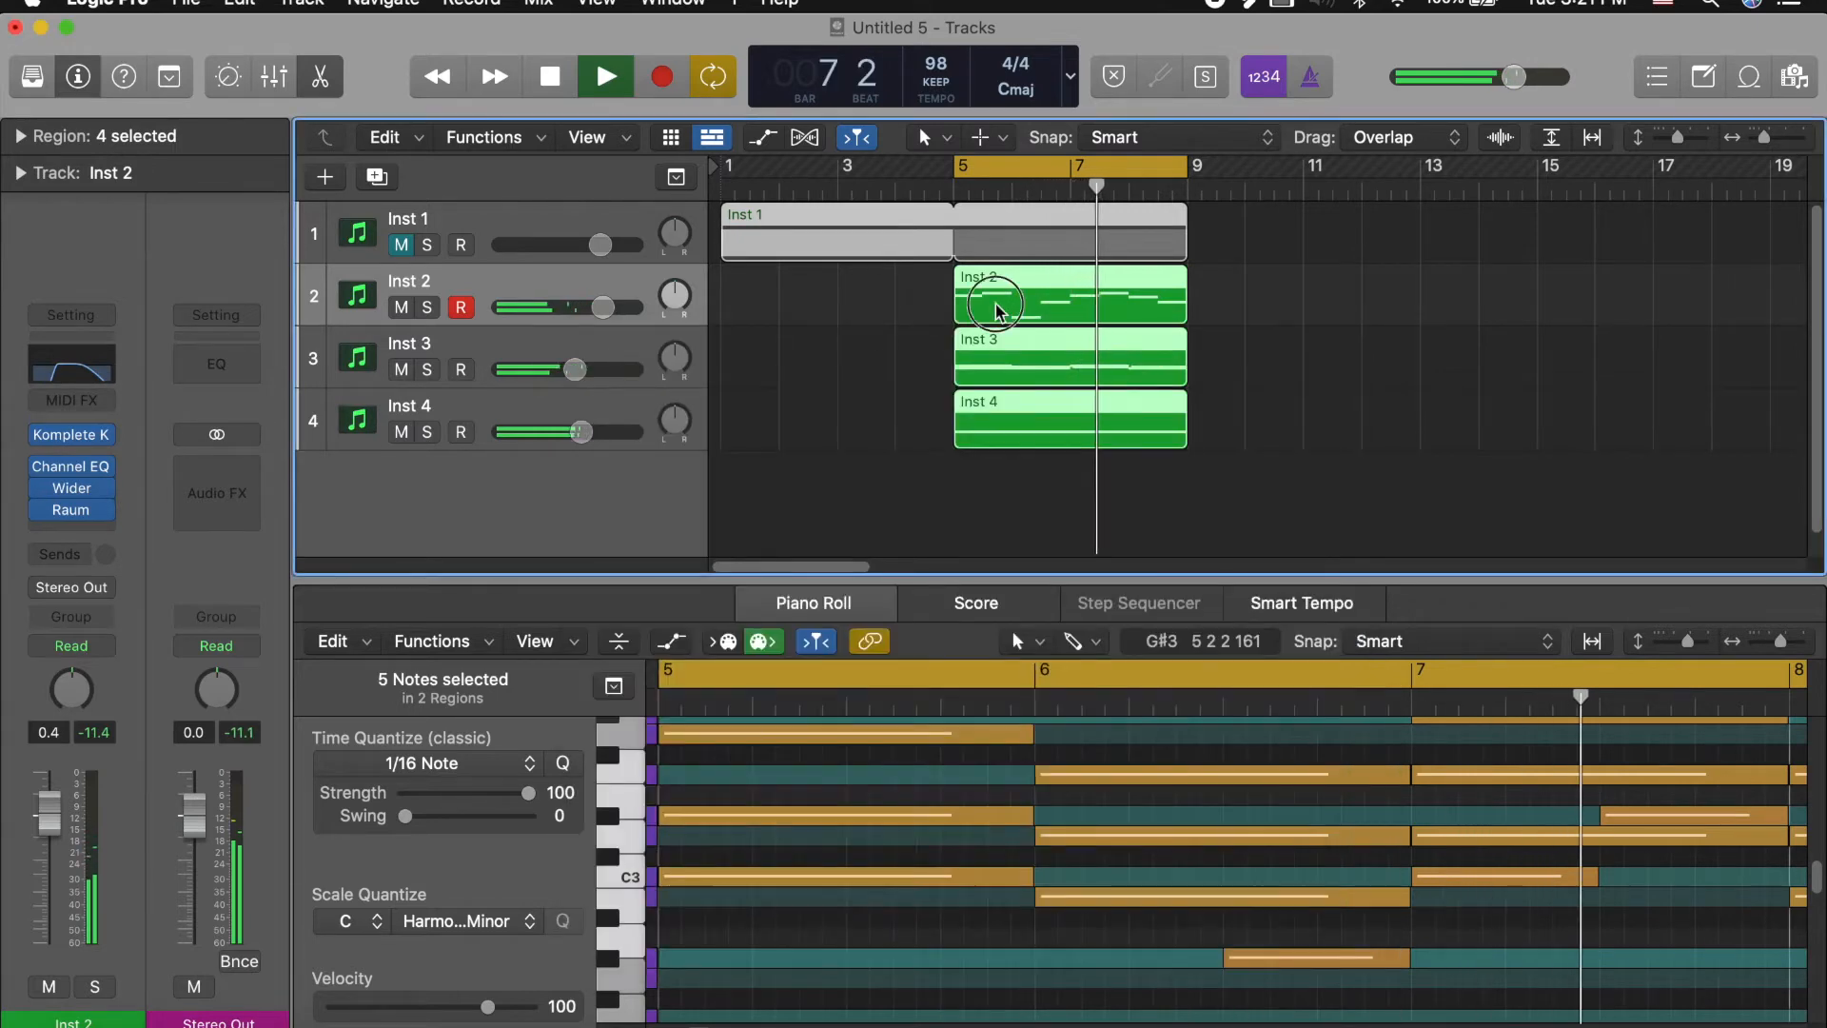
Step: Stop playback and open only the Inst 2 region in the Piano Roll
{"action": "key", "text": "e"}
{"action": "key", "text": "e"}
{"action": "left_click", "coordinate": [928, 357]}
{"action": "left_click", "coordinate": [1003, 301]}
{"action": "key", "text": "e"}
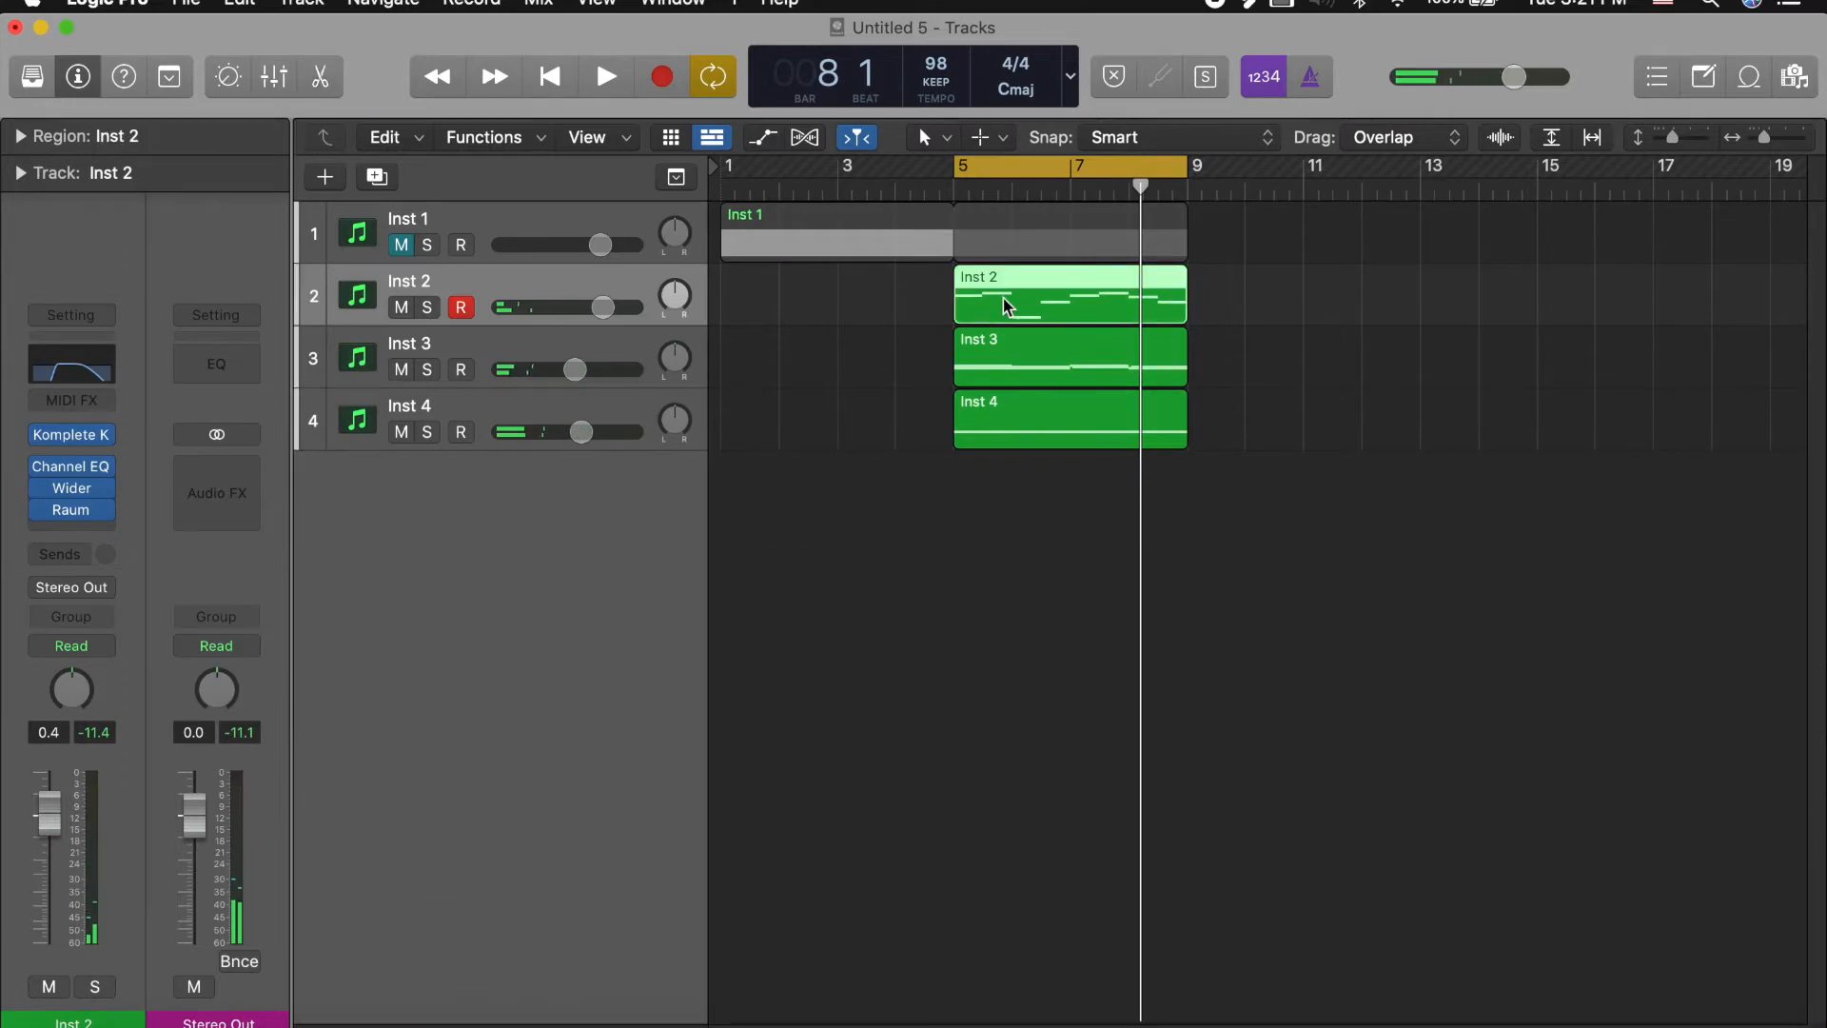
{"action": "key", "text": "e"}
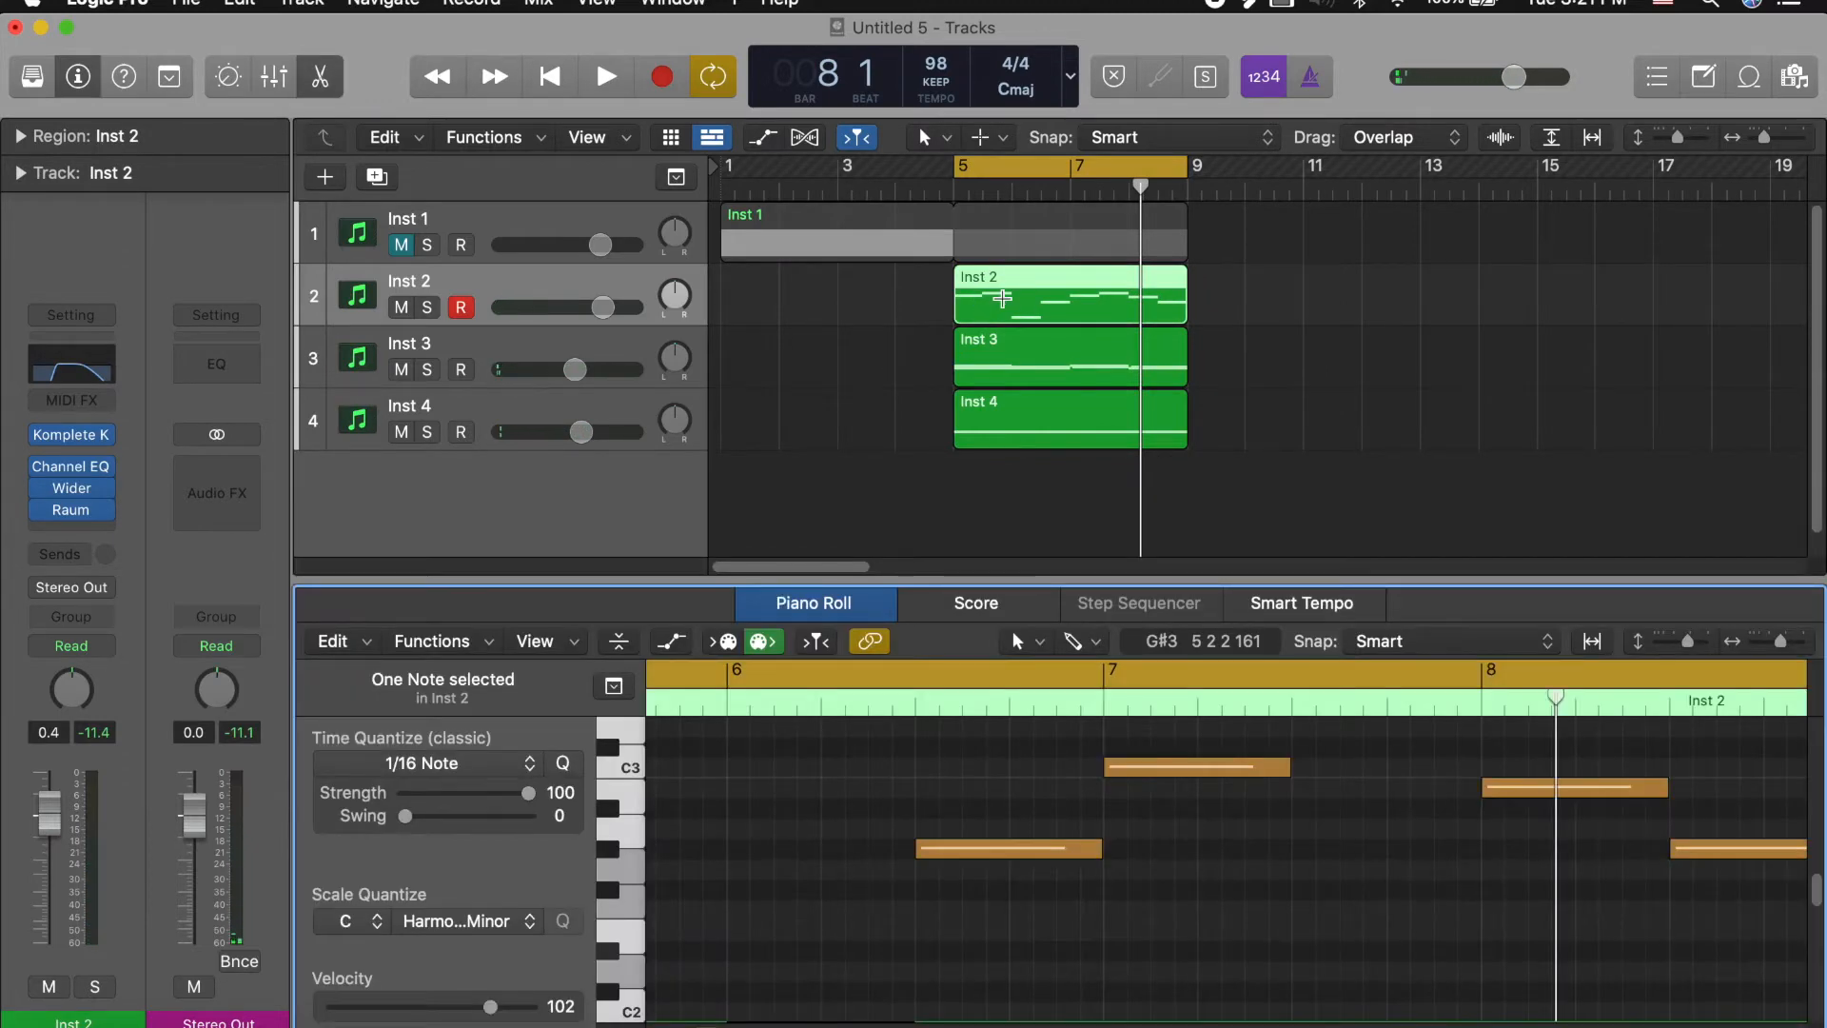
Step: Transpose all Inst 2 melody notes down one octave, audition them, and close the Piano Roll
{"action": "key", "text": "super+a"}
{"action": "key", "text": "space"}
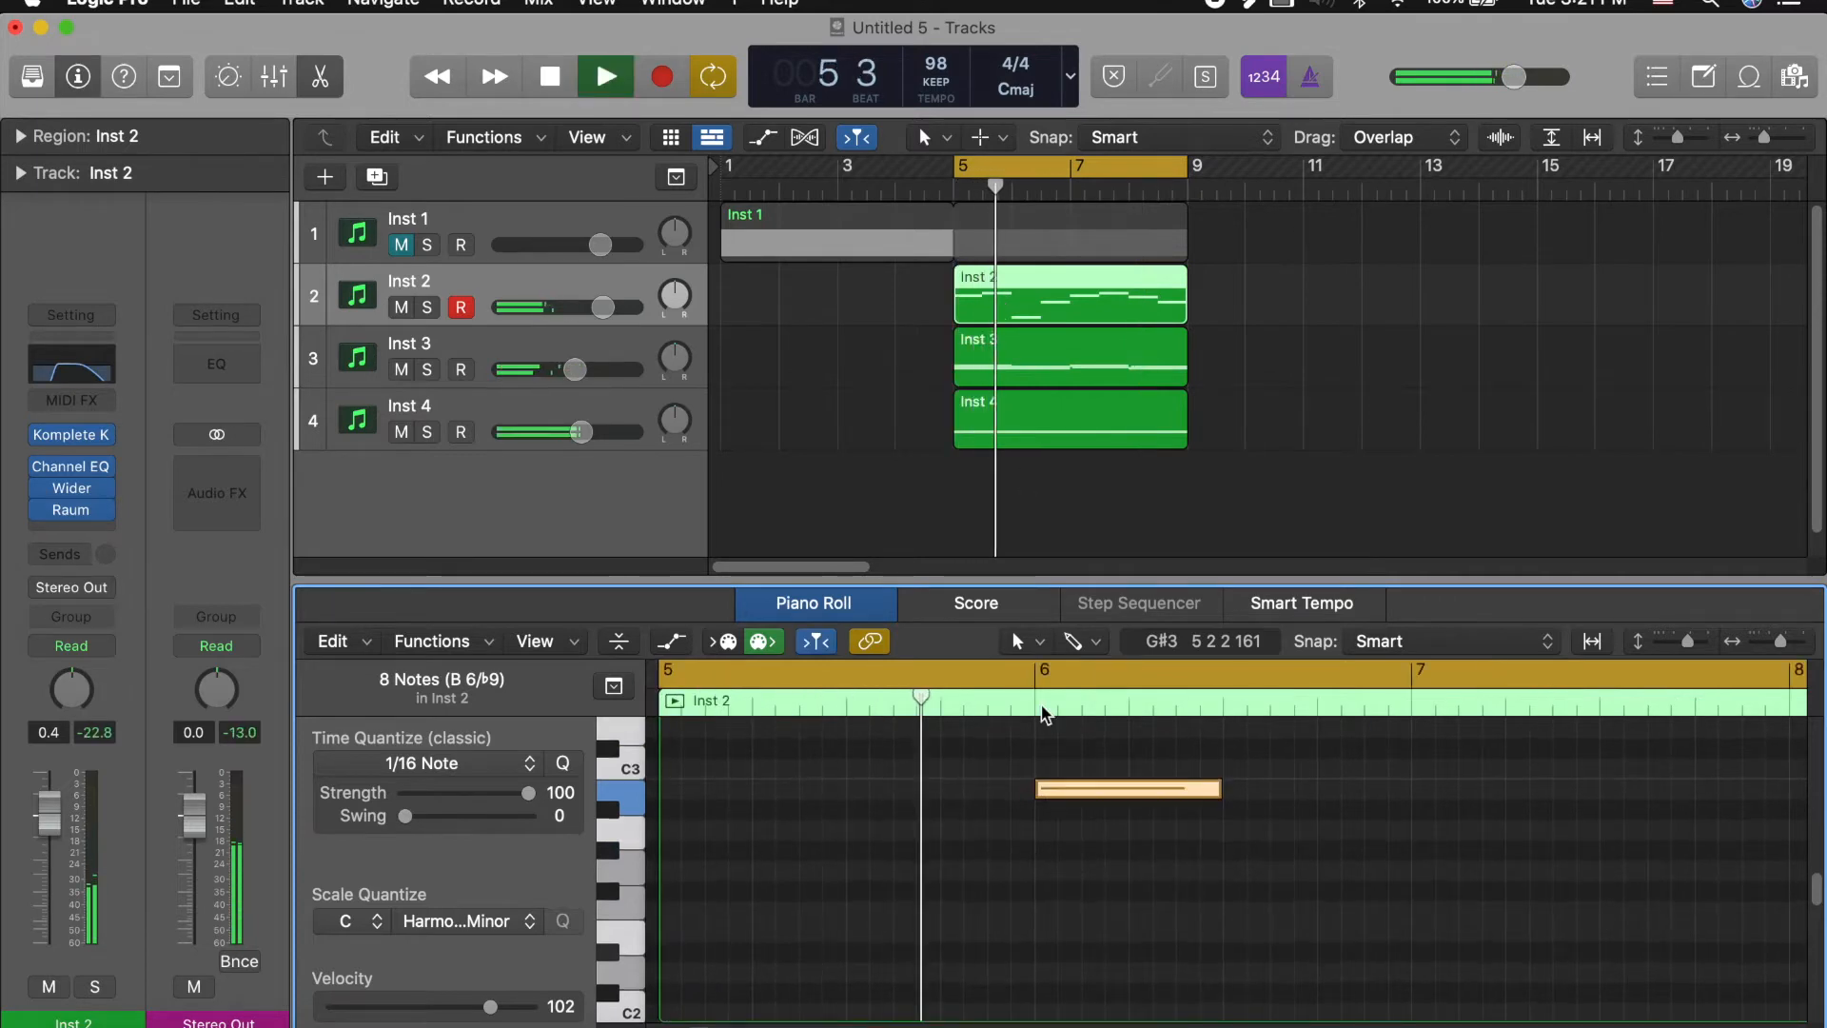
{"action": "scroll", "coordinate": [1044, 712], "scroll_direction": "up", "scroll_amount": 2}
{"action": "key", "text": "space"}
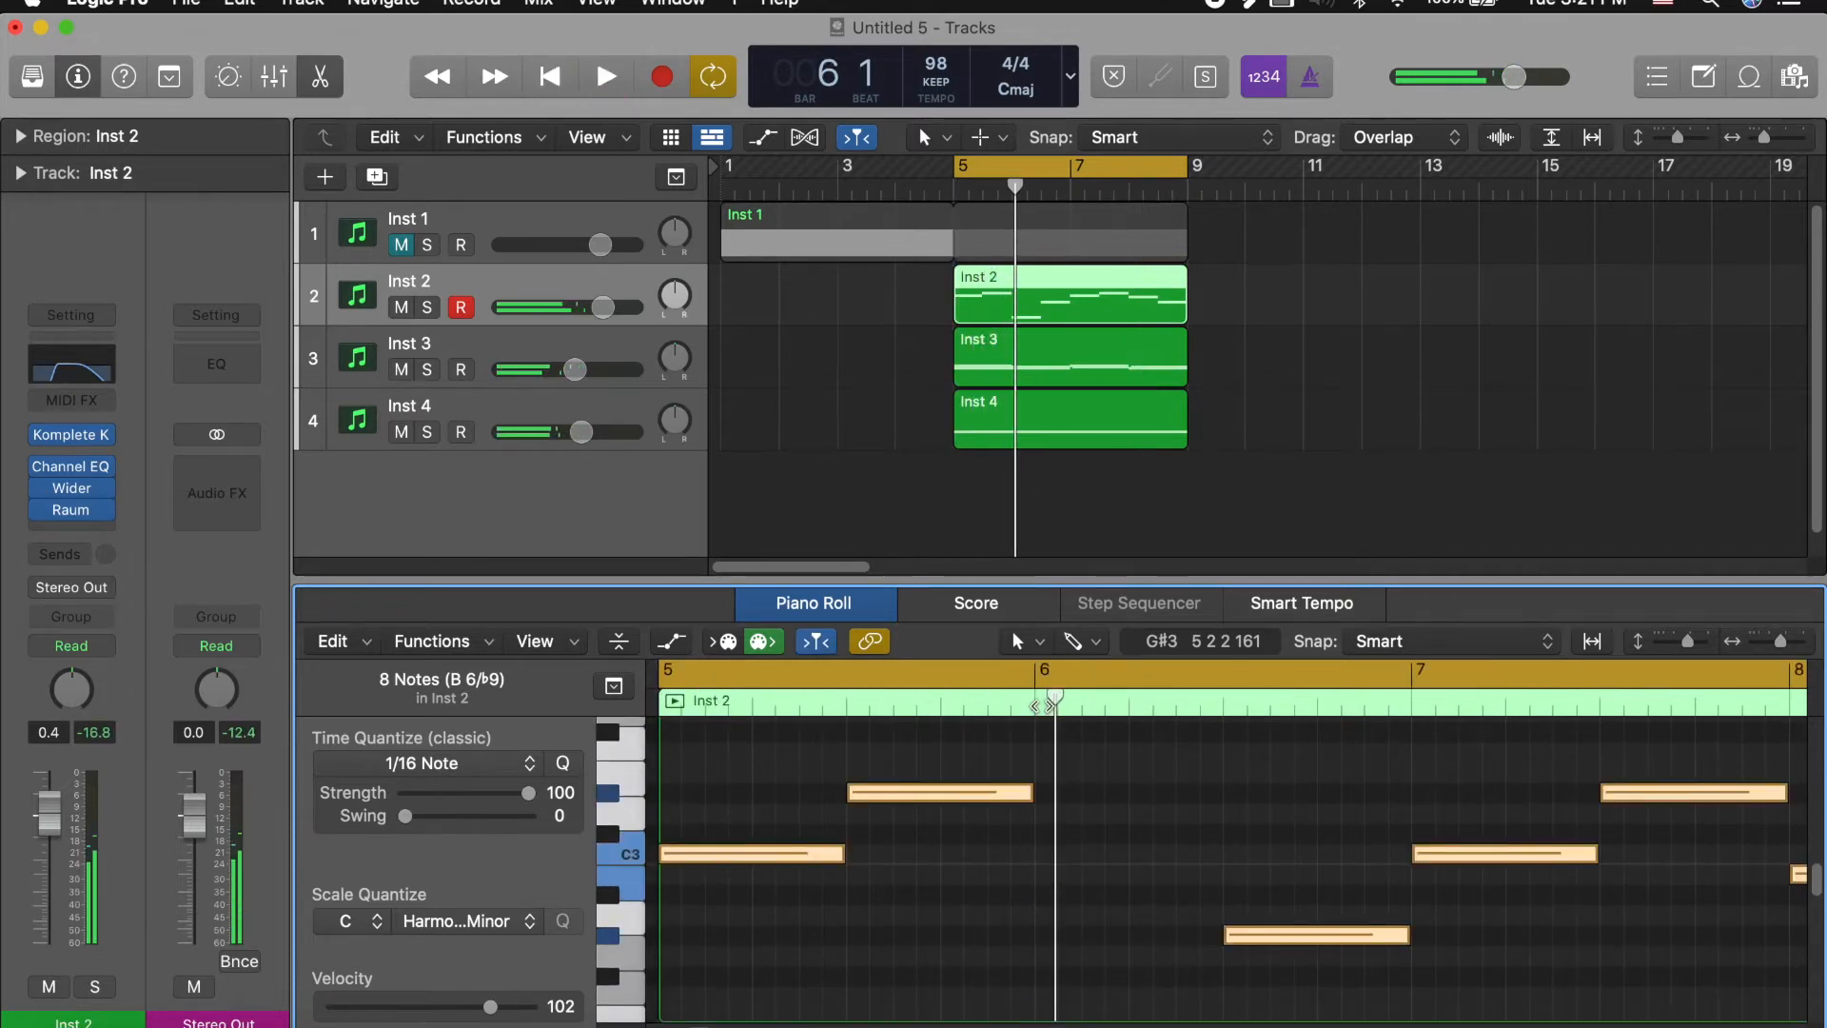
{"action": "key", "text": "space"}
{"action": "scroll", "coordinate": [854, 778], "scroll_direction": "down", "scroll_amount": 3}
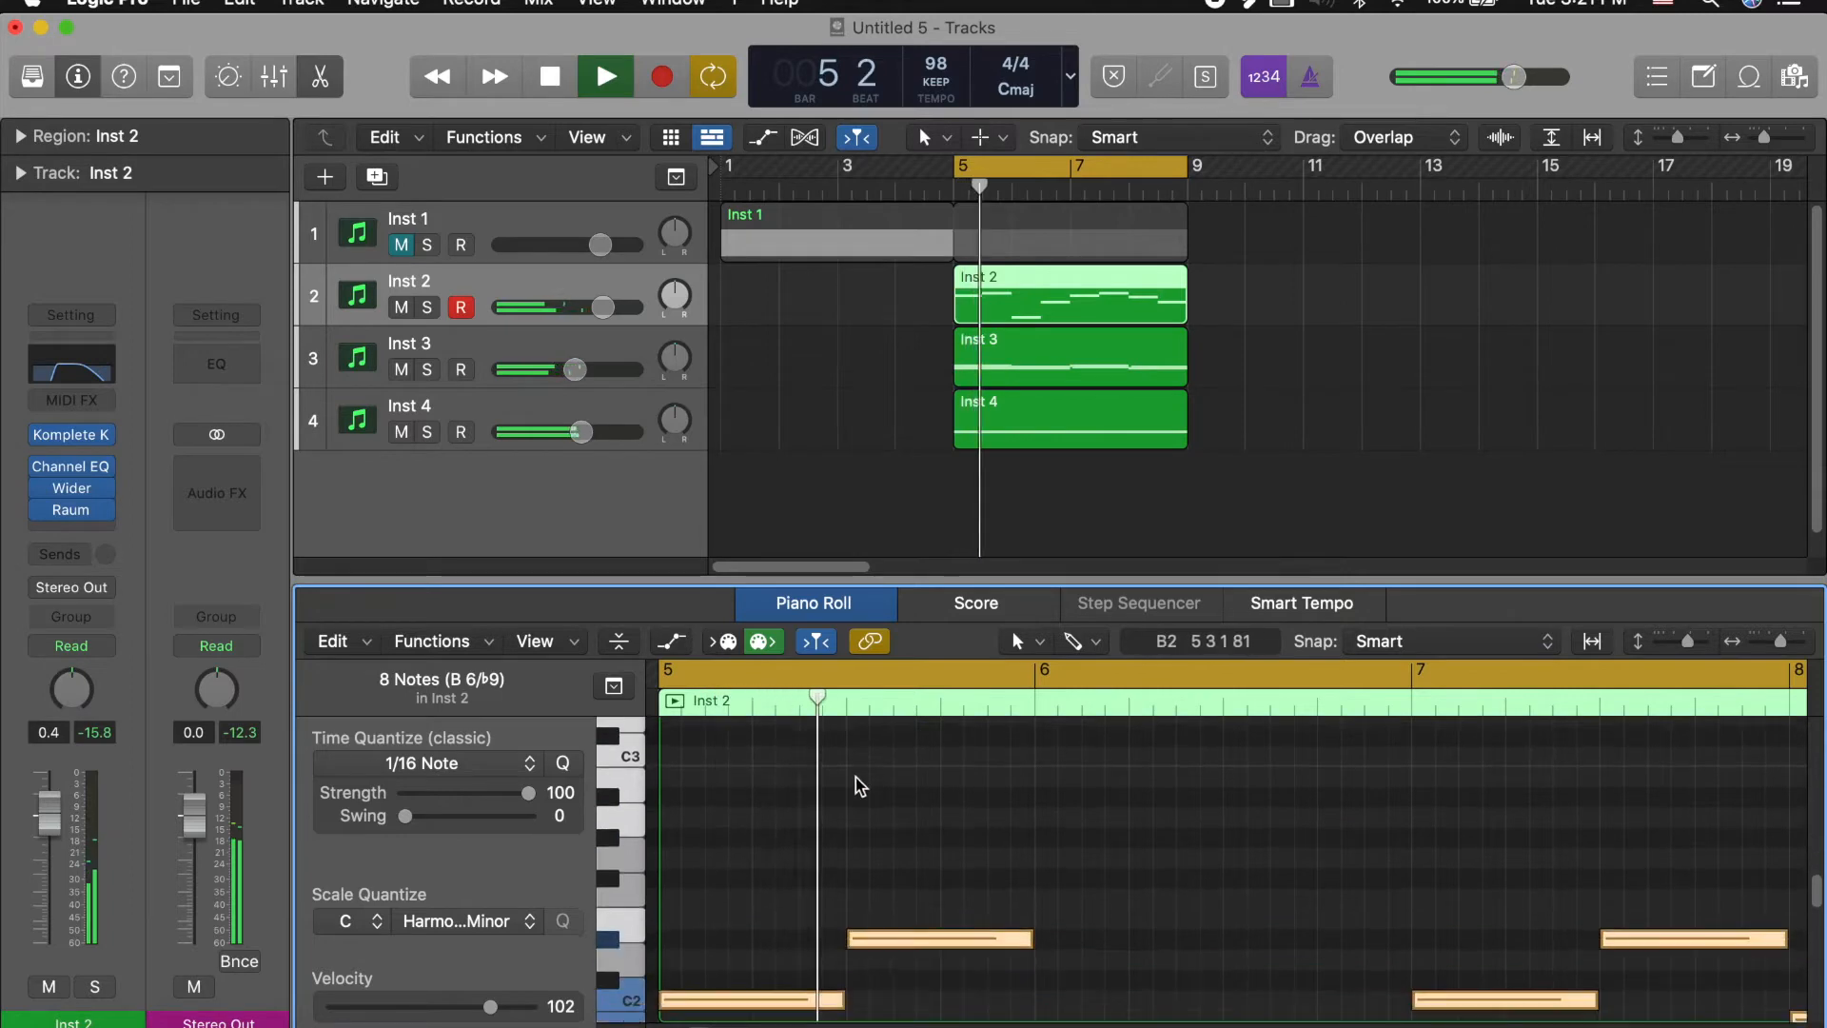
{"action": "key", "text": "e"}
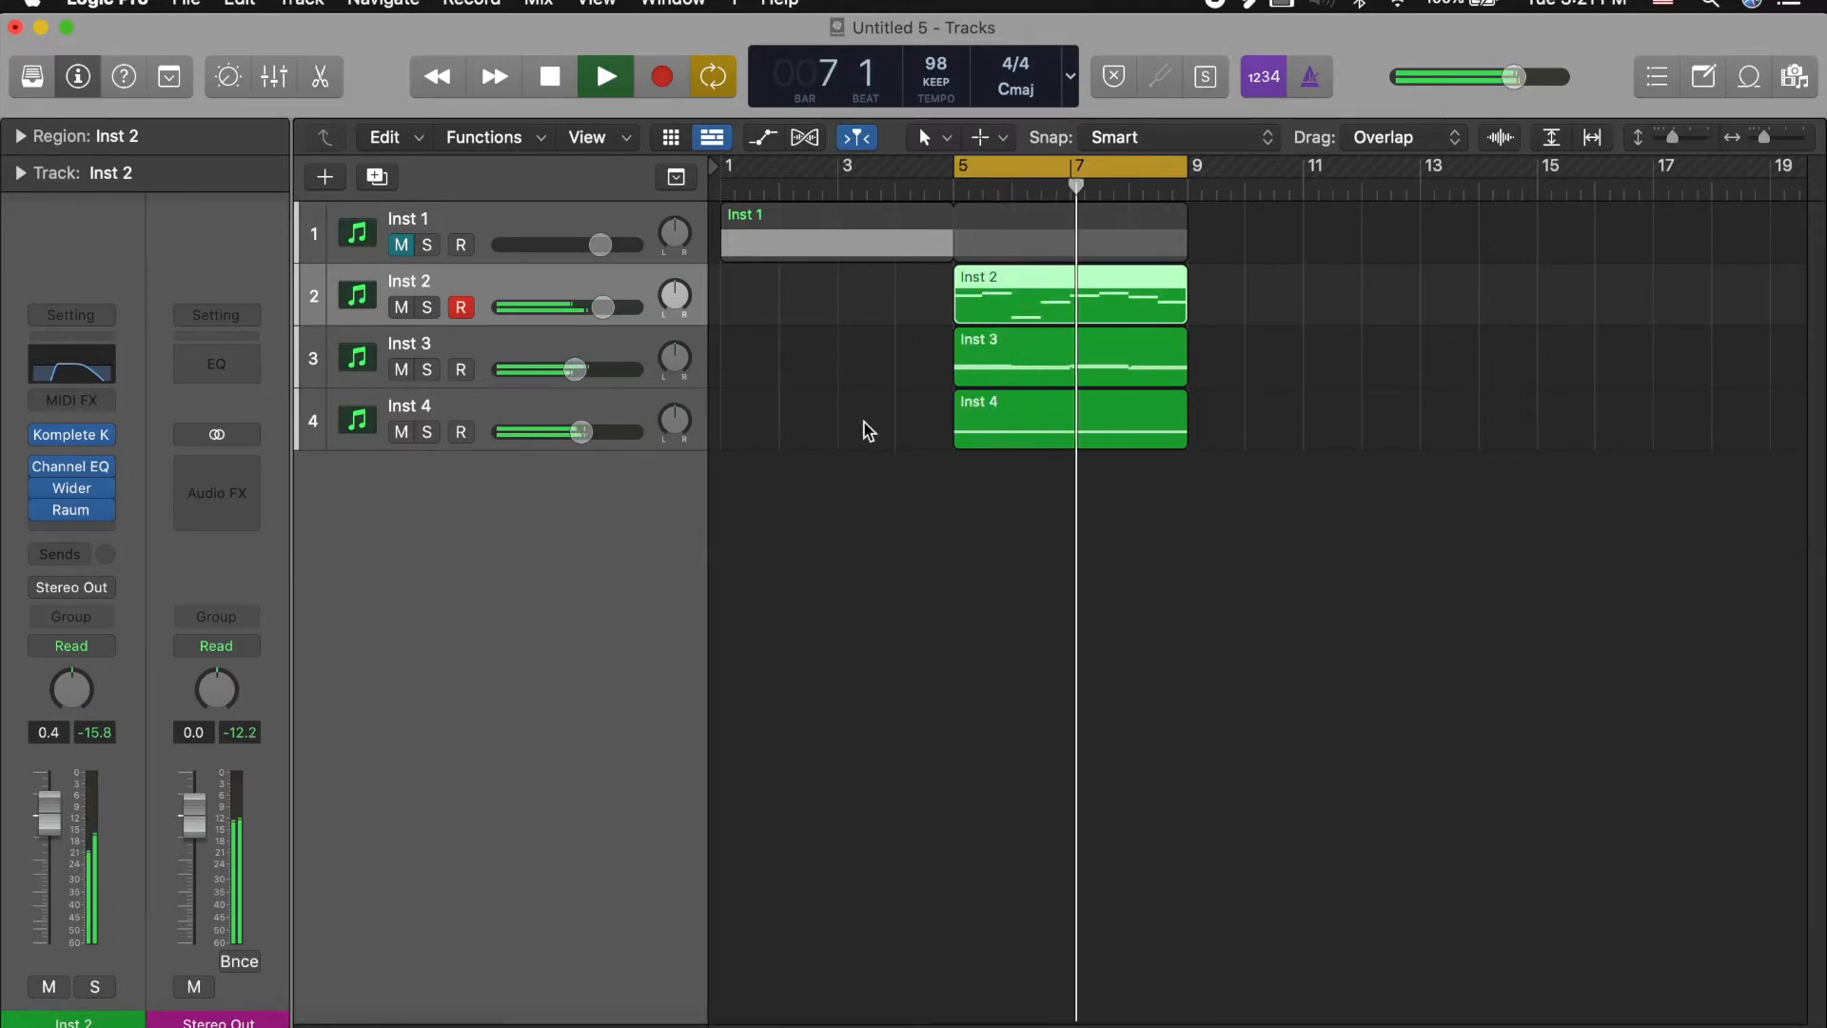
Step: Reopen the Inst 2 region in the Piano Roll and raise the first note of bar 6 by one octave
{"action": "double_click", "coordinate": [1020, 293]}
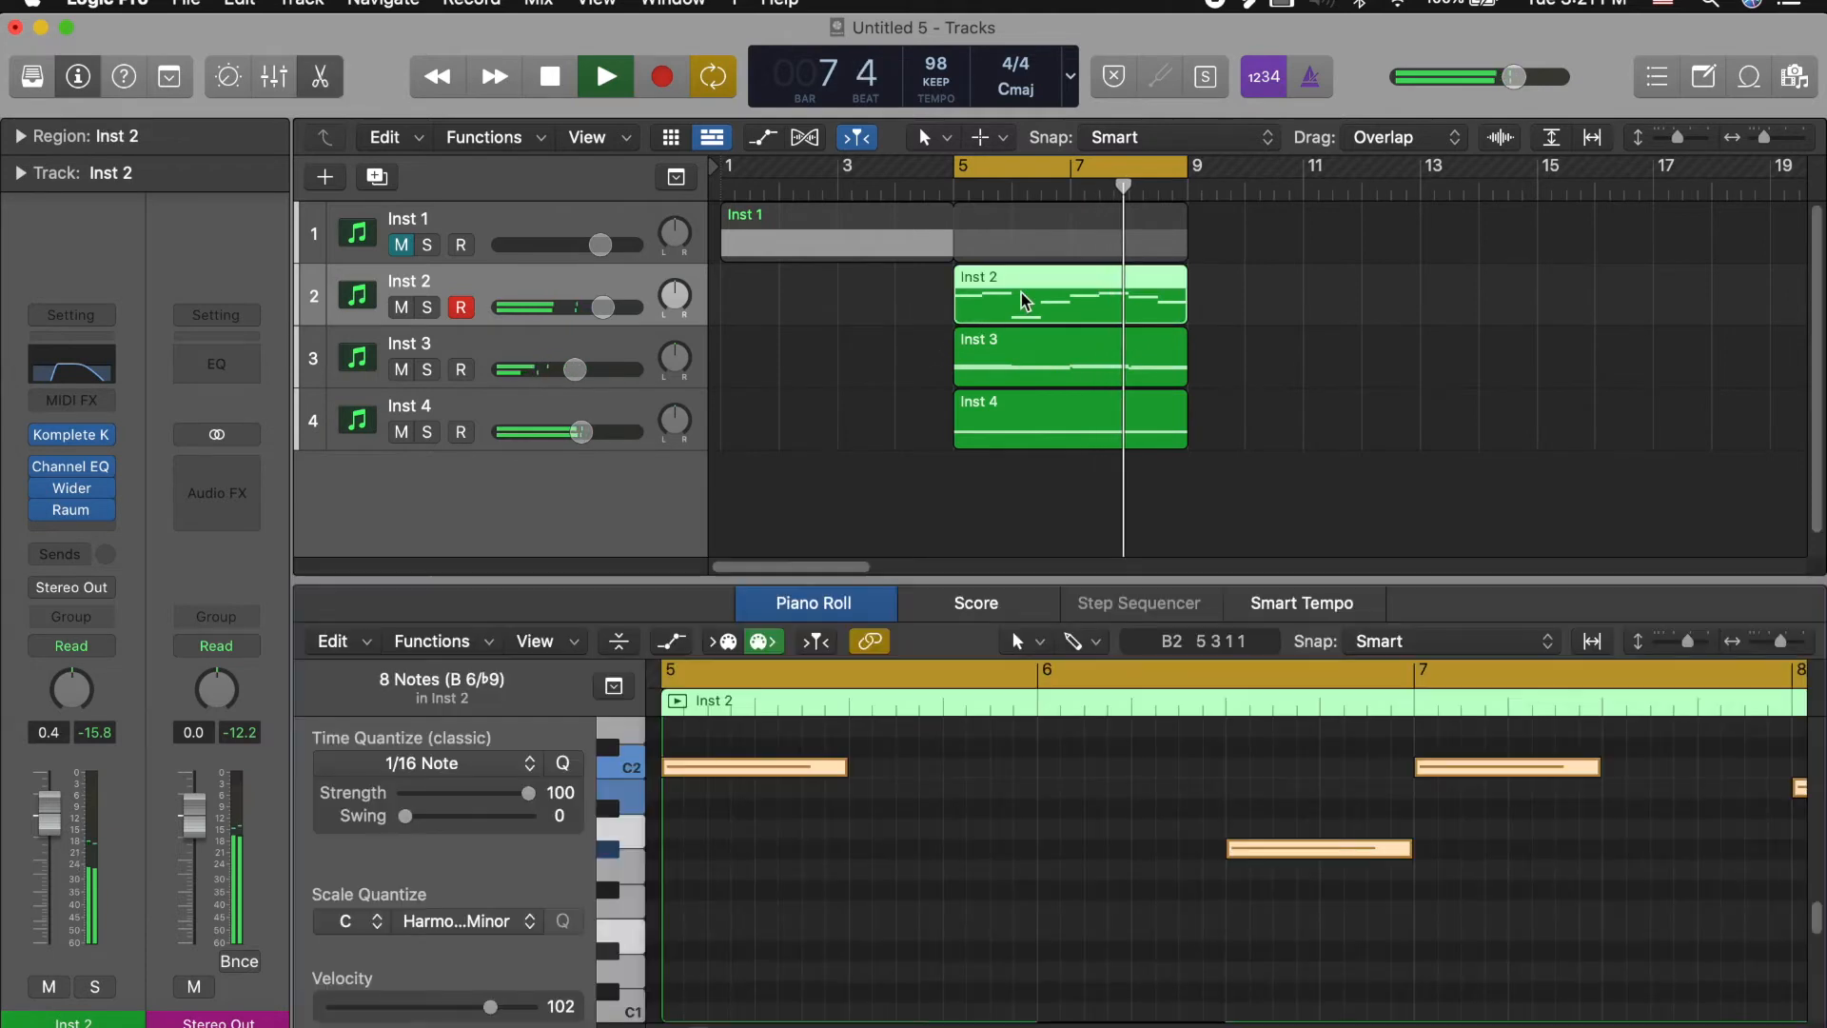
{"action": "scroll", "coordinate": [1143, 931], "scroll_direction": "down", "scroll_amount": 3}
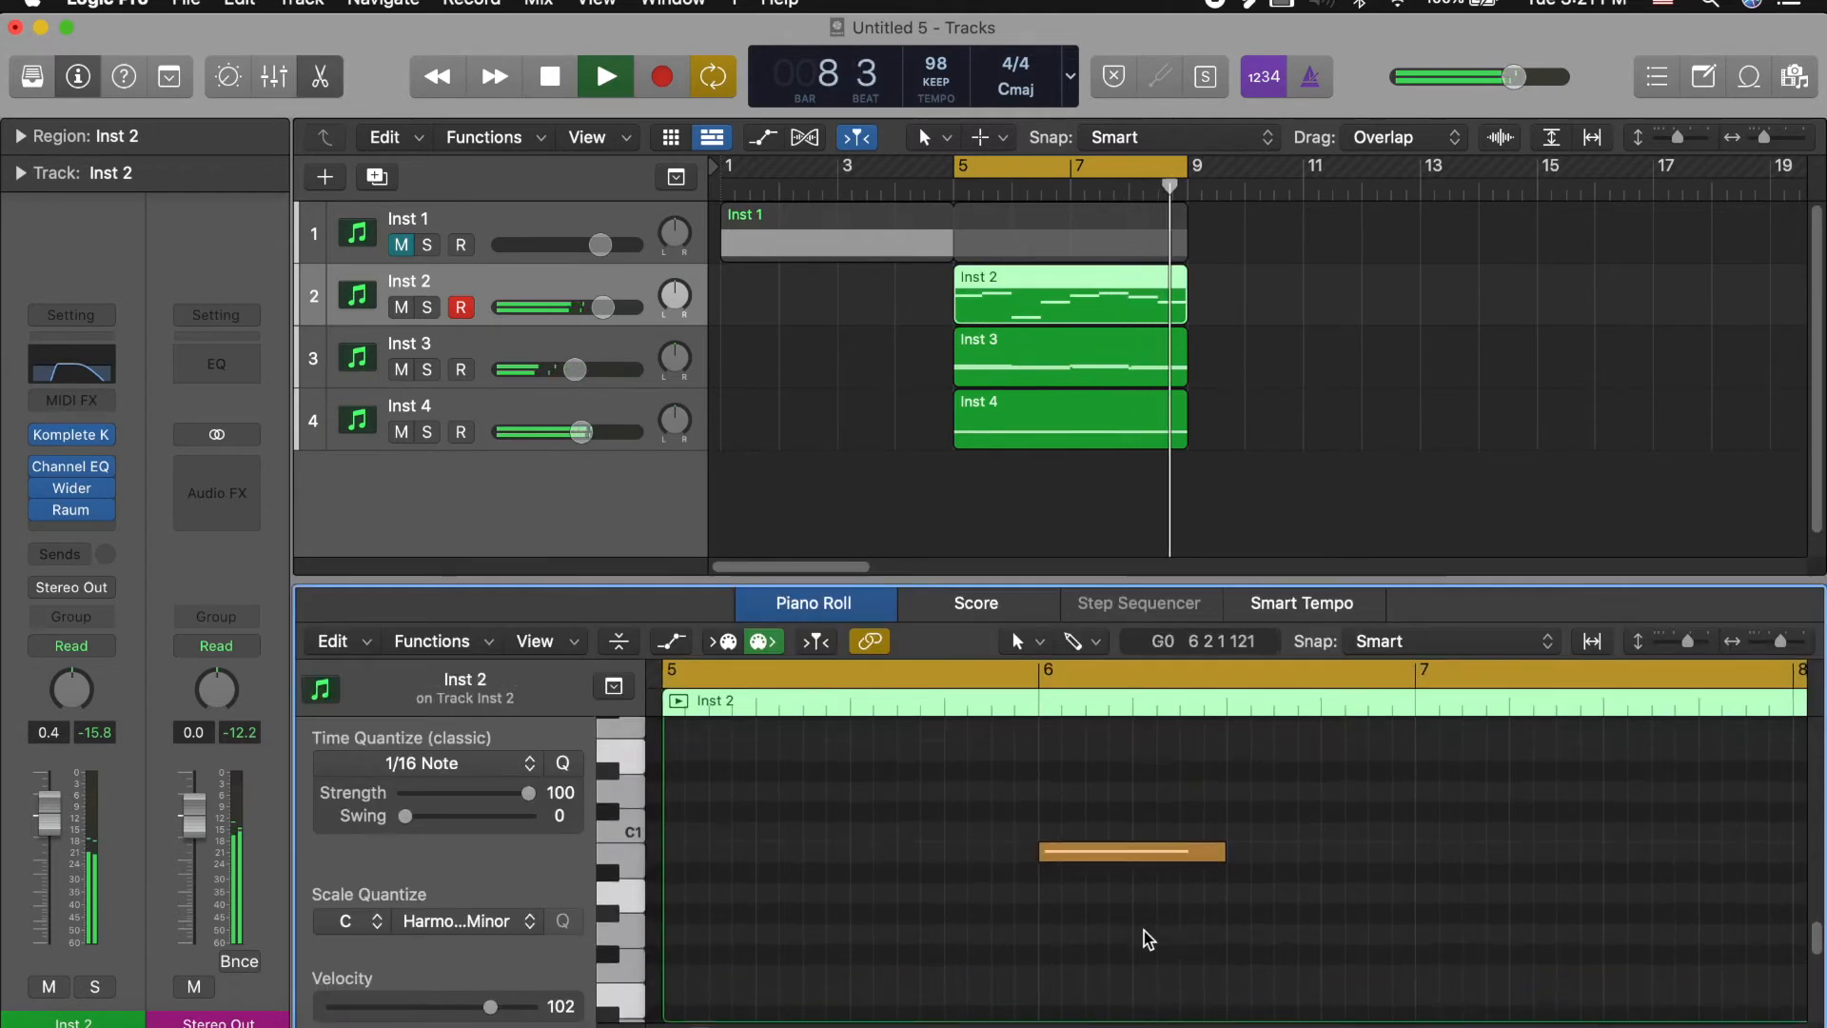
{"action": "left_click", "coordinate": [1129, 854]}
{"action": "key", "text": "alt+shift+Up"}
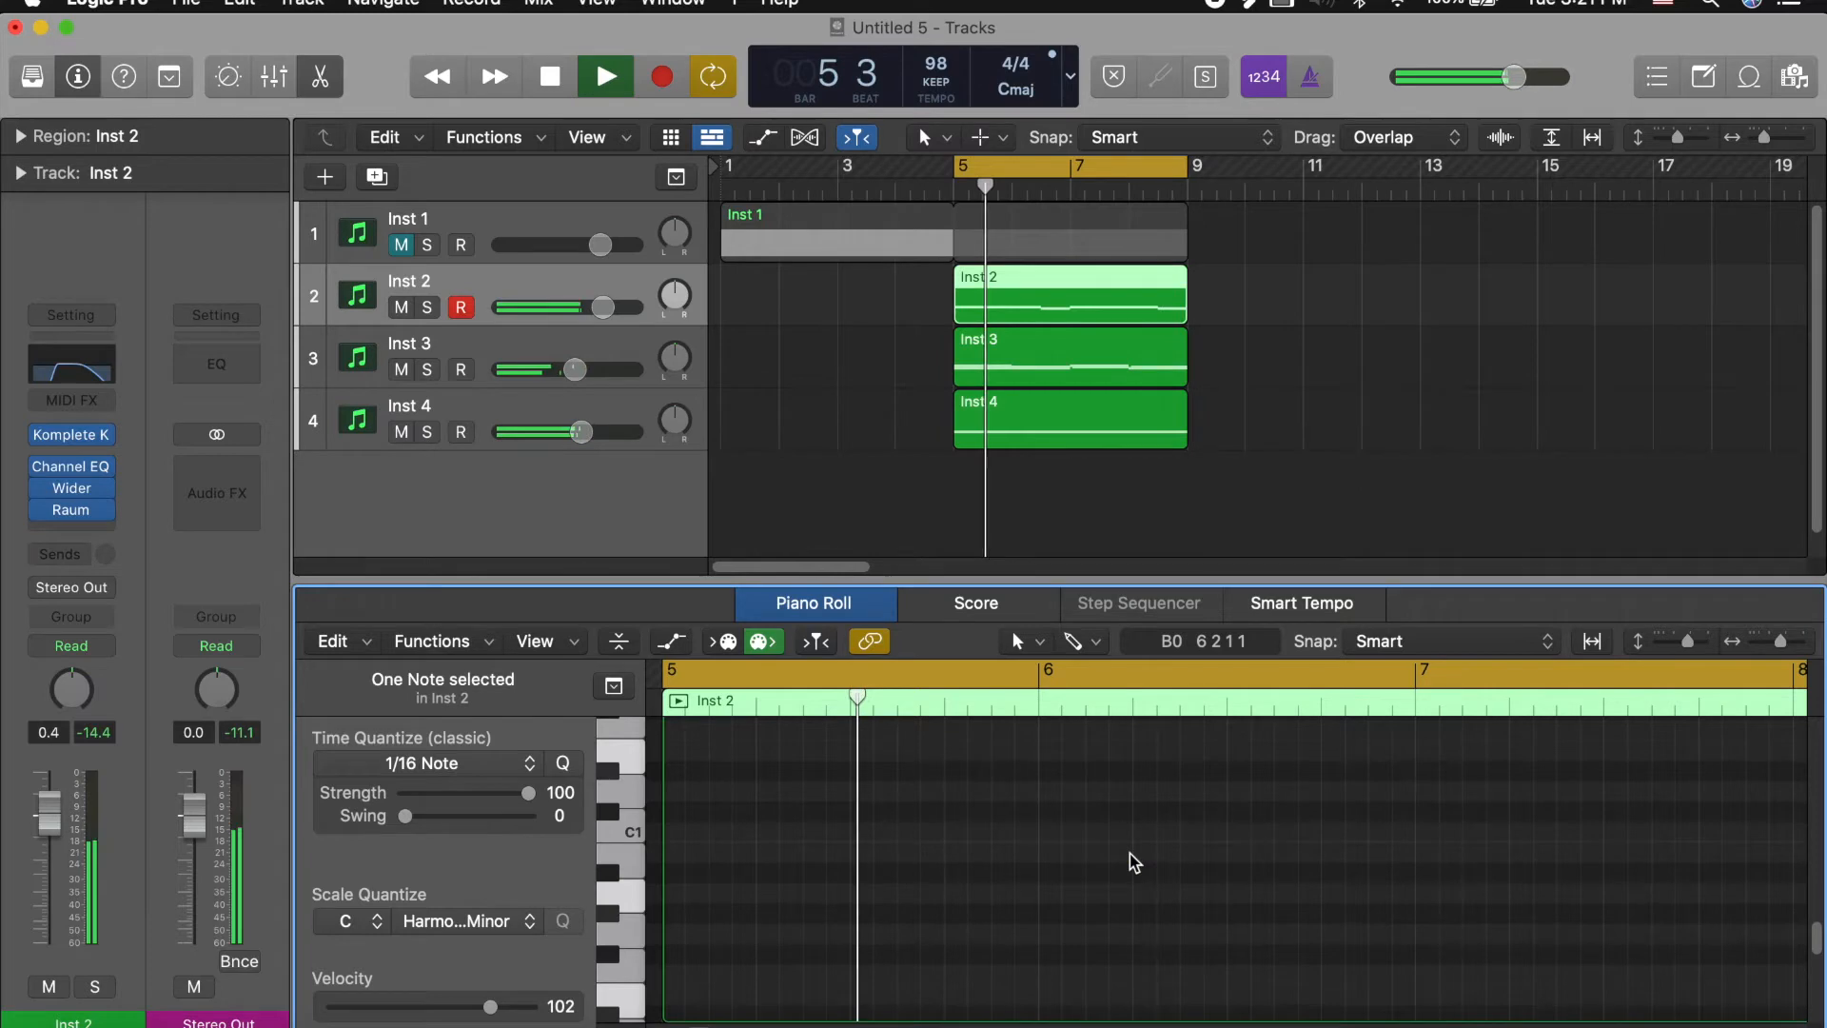
{"action": "scroll", "coordinate": [1129, 854], "scroll_direction": "up", "scroll_amount": 8}
{"action": "scroll", "coordinate": [1128, 854], "scroll_direction": "down", "scroll_amount": 5}
{"action": "scroll", "coordinate": [1128, 853], "scroll_direction": "down", "scroll_amount": 1}
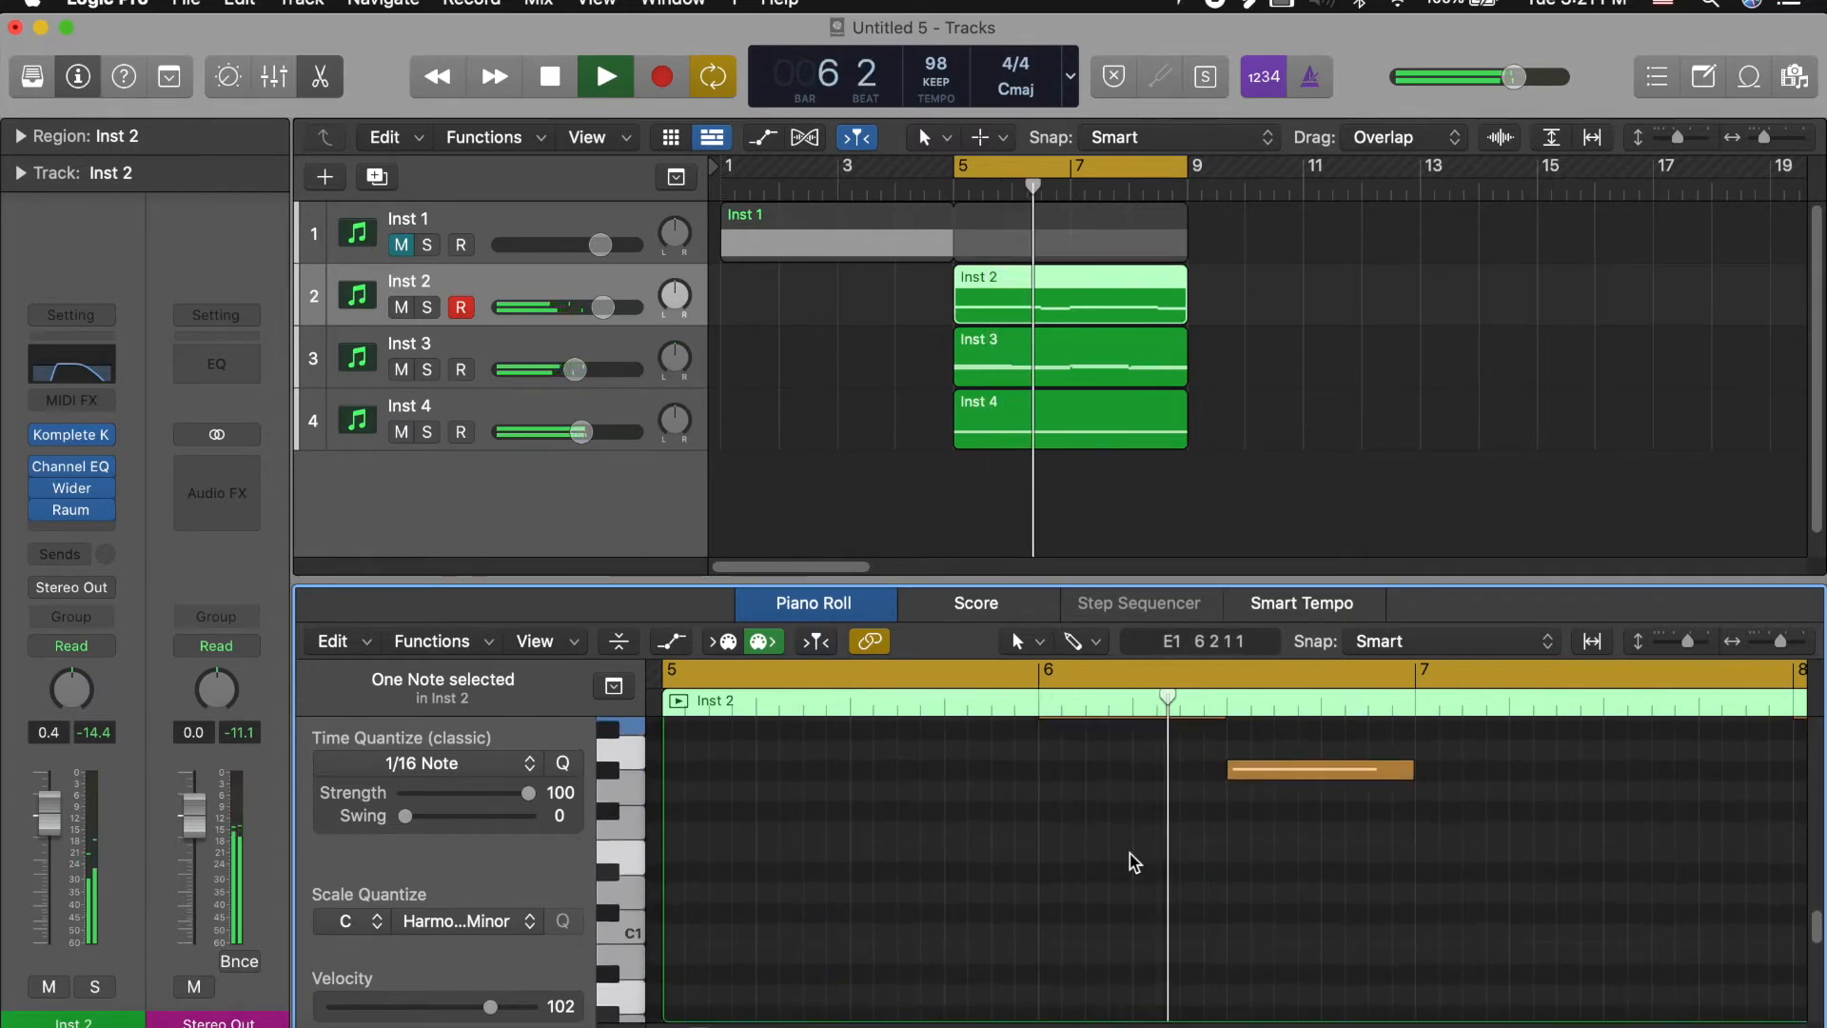
Step: Close the Piano Roll and solo the Inst 3 and Inst 4 tracks
{"action": "scroll", "coordinate": [1128, 854], "scroll_direction": "up", "scroll_amount": 3}
{"action": "key", "text": "e"}
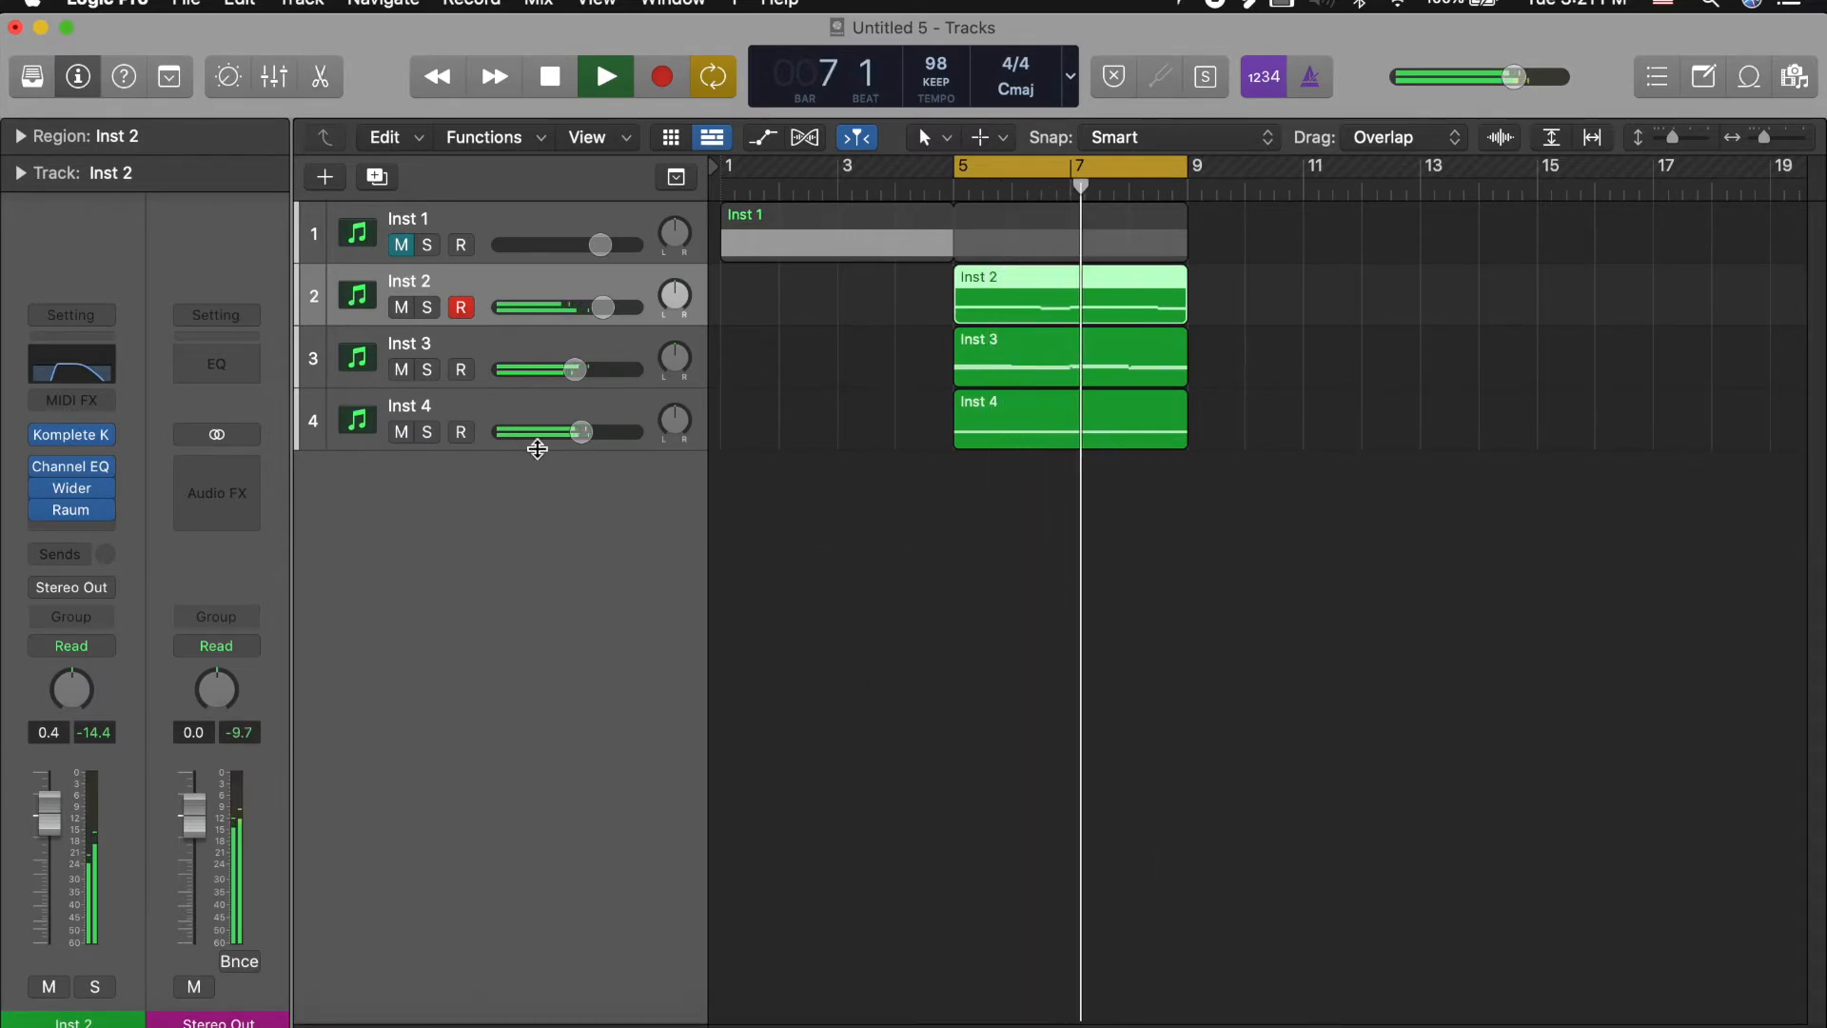
{"action": "left_click", "coordinate": [462, 428]}
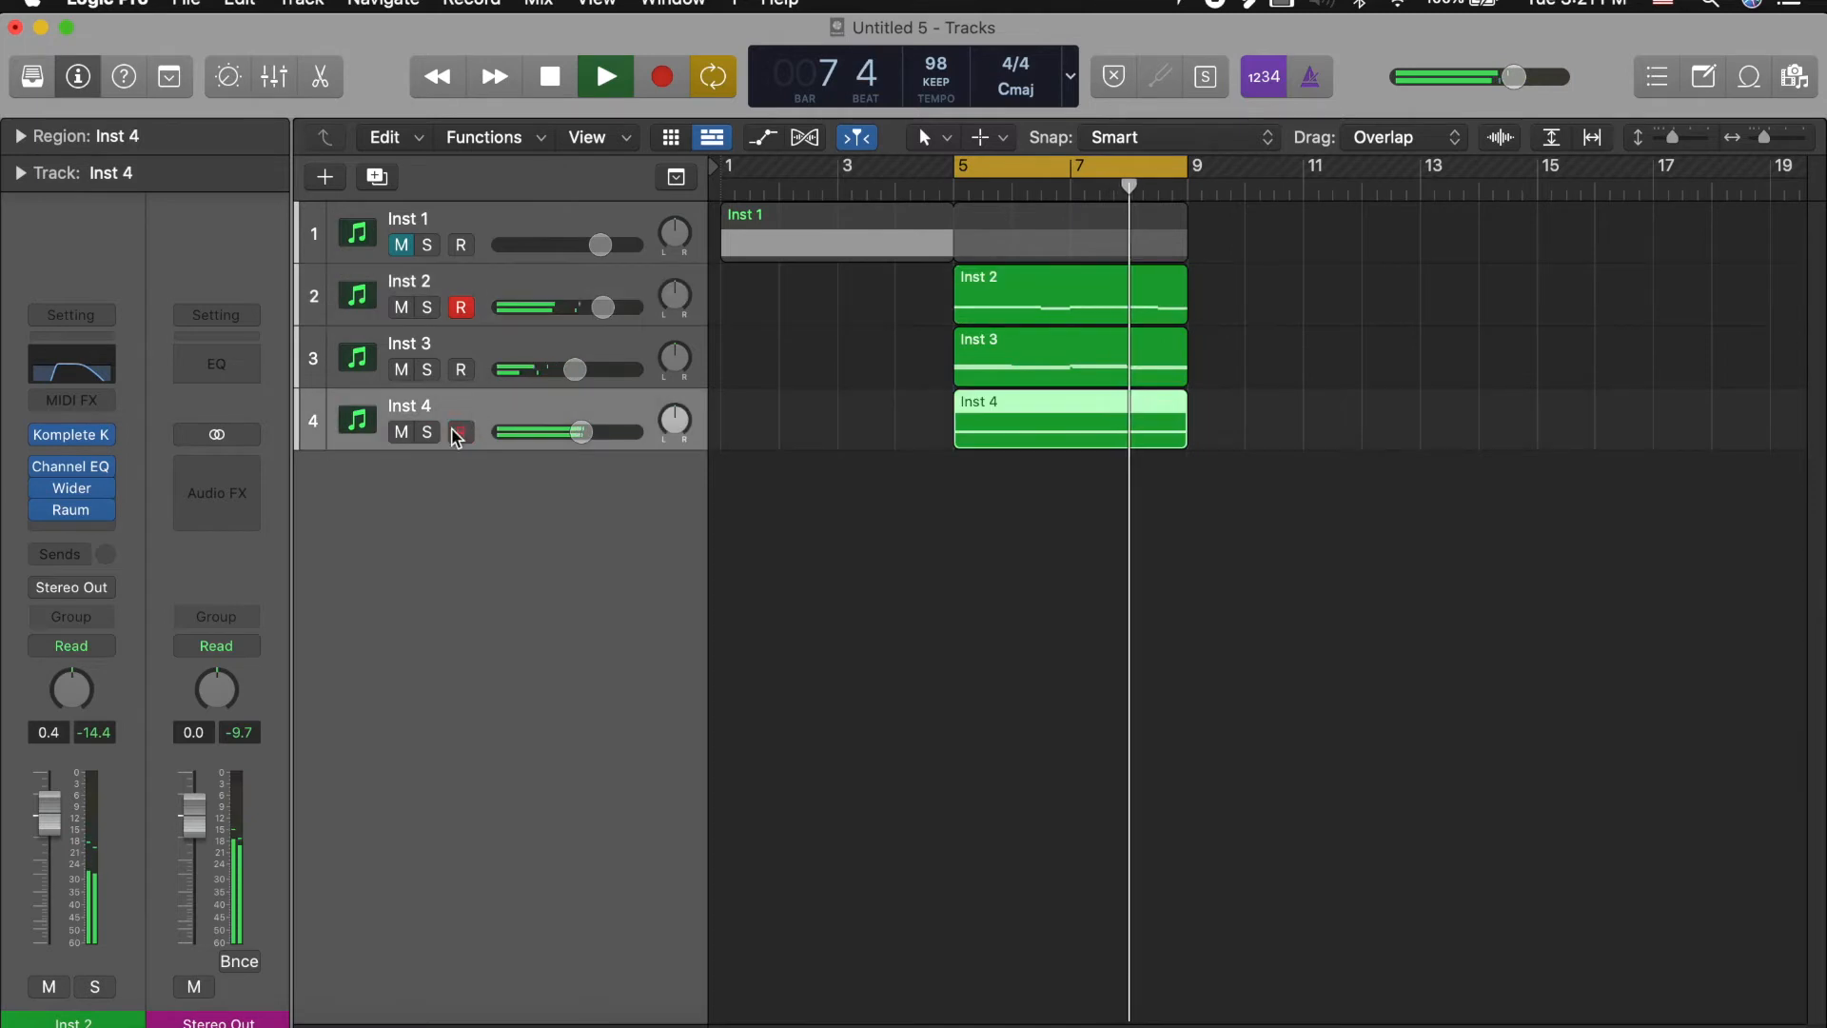
{"action": "left_click", "coordinate": [427, 431]}
{"action": "left_click", "coordinate": [428, 373]}
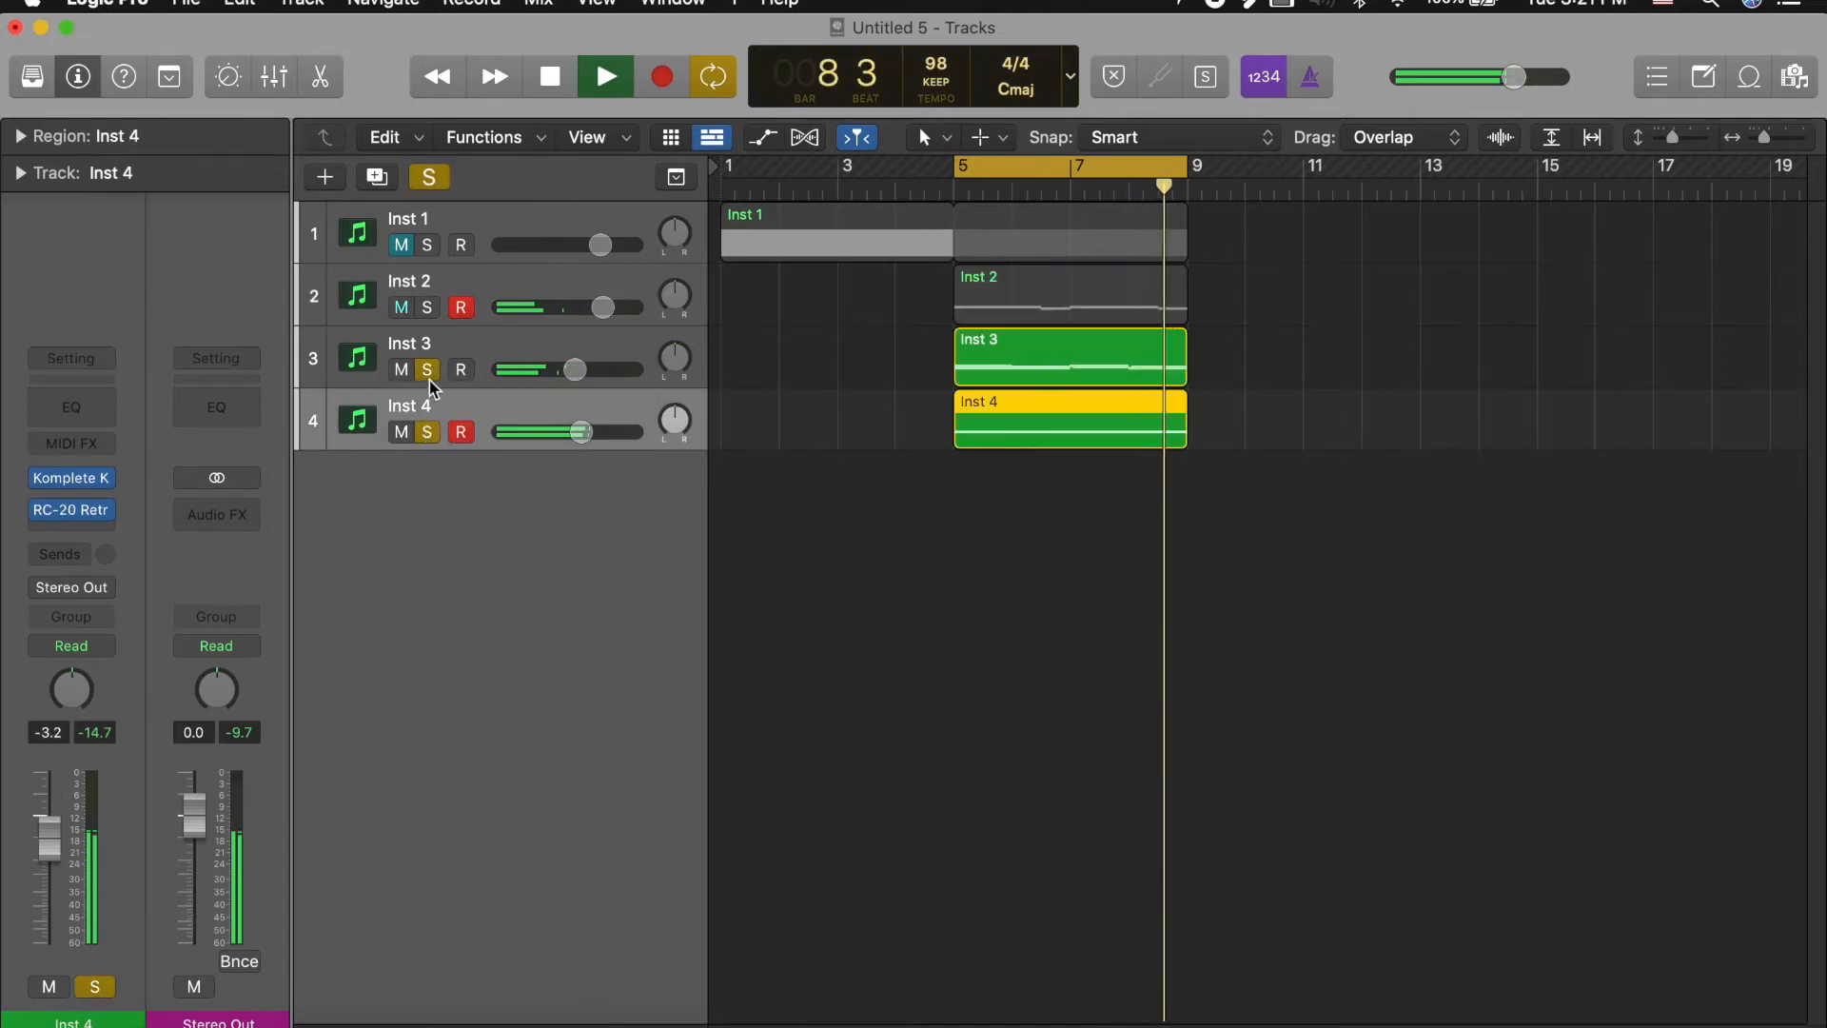
Step: Raise the Inst 3 volume, lower Inst 4 to -7.0 dB, and add Inst 2 to the soloed tracks
{"action": "left_click_drag", "start_coordinate": [575, 369], "coordinate": [598, 369]}
{"action": "left_click", "coordinate": [580, 433]}
{"action": "left_click_drag", "start_coordinate": [580, 433], "coordinate": [562, 433]}
{"action": "left_click", "coordinate": [430, 307]}
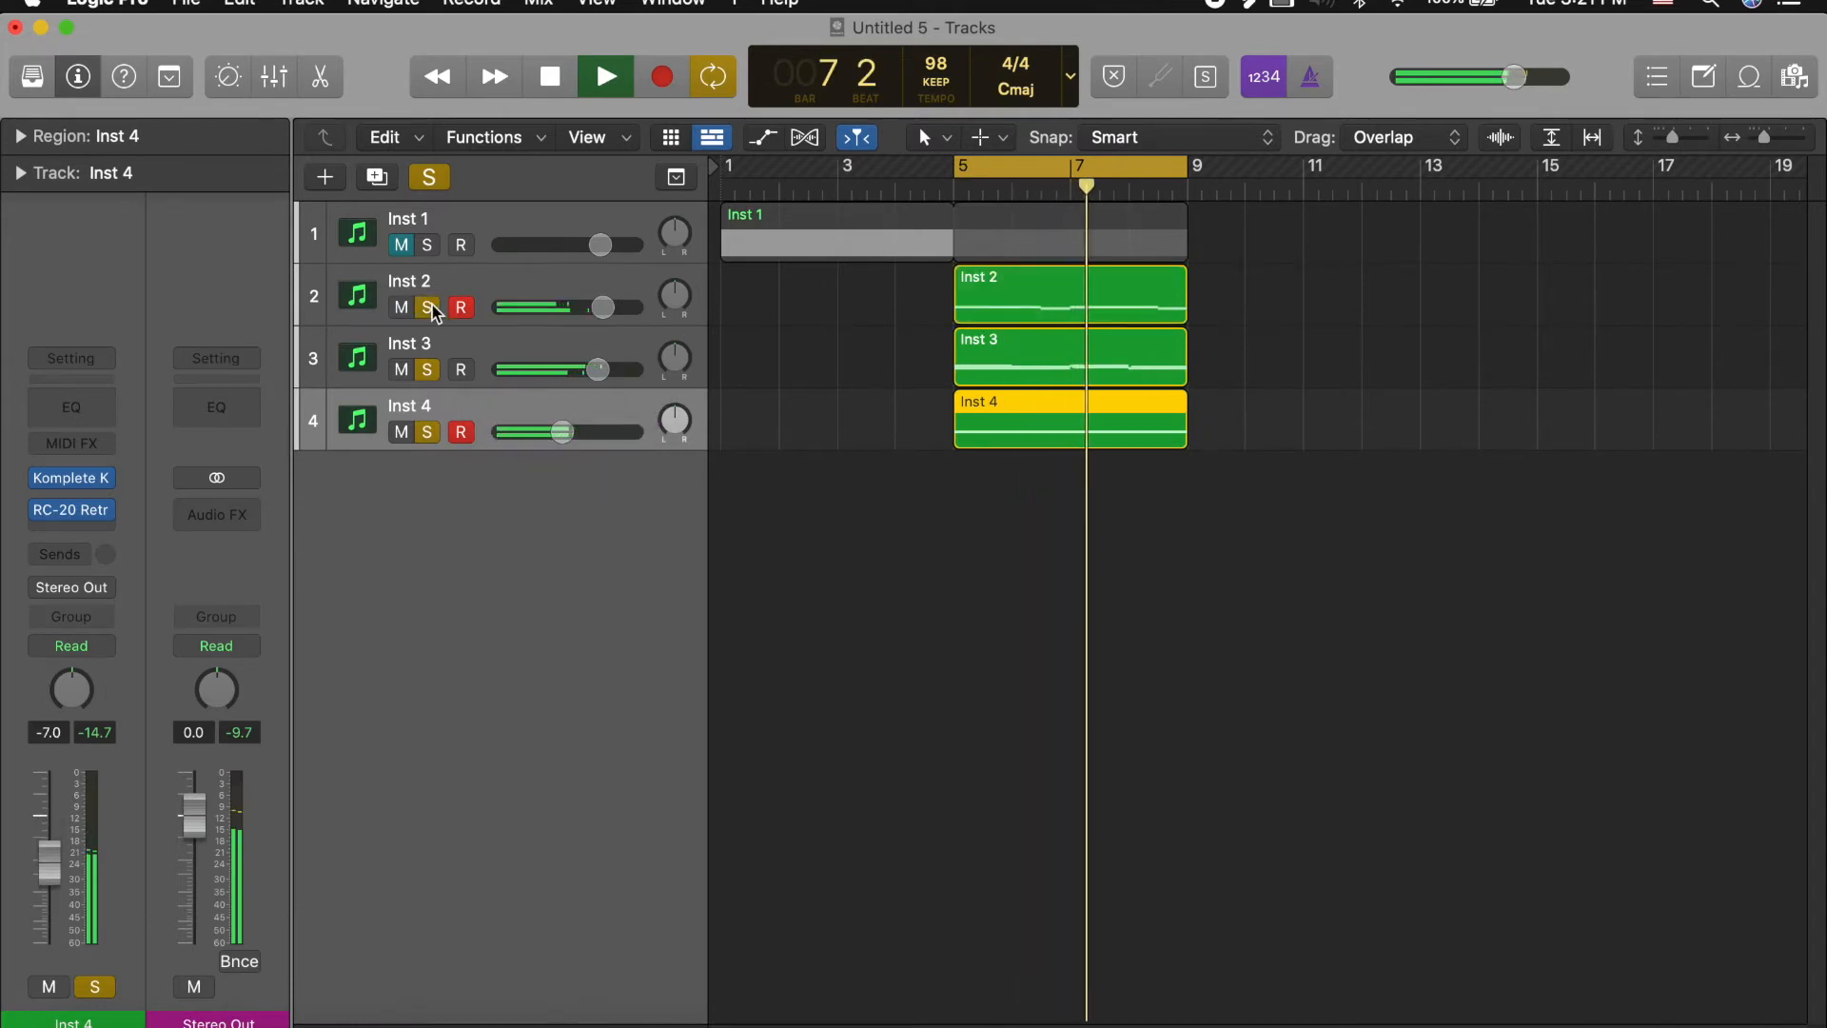
Step: Duplicate the Inst 4 track without its region and remove the copied Komplete Kontrol and RC-20 Retro Color plug-ins from the new track
{"action": "left_click", "coordinate": [376, 177]}
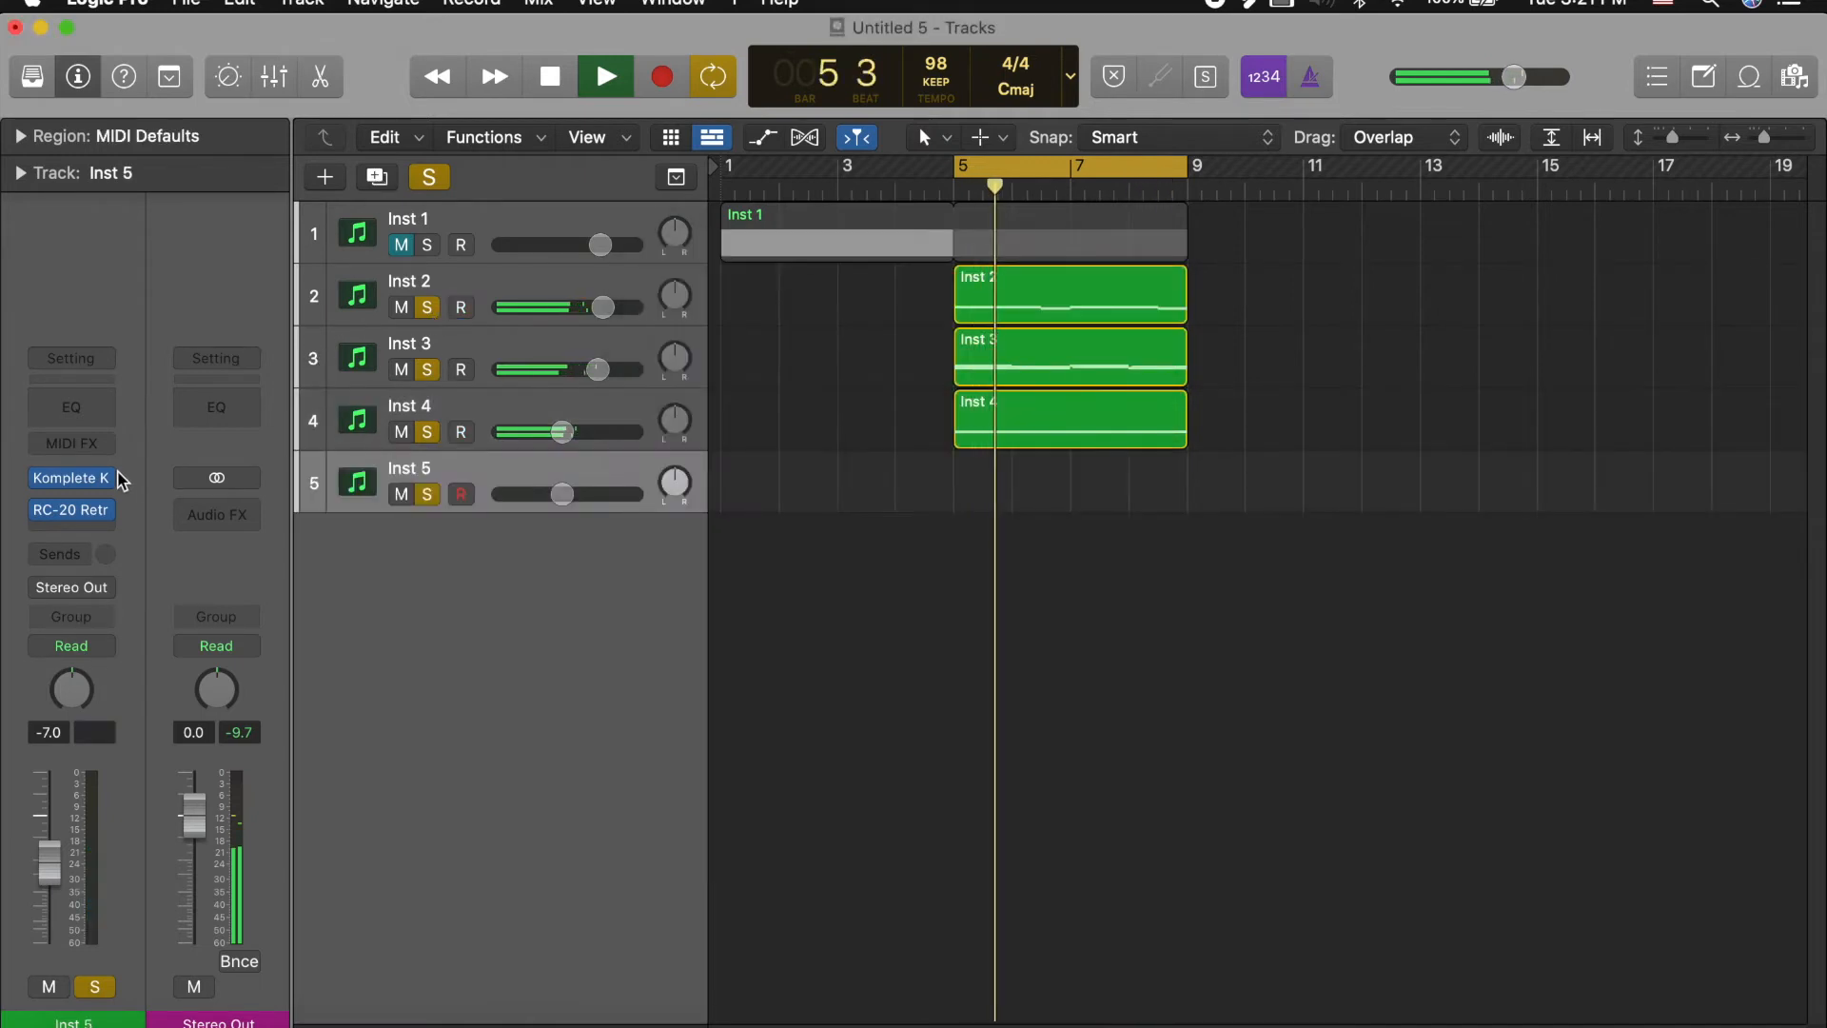
{"action": "left_click", "coordinate": [120, 479]}
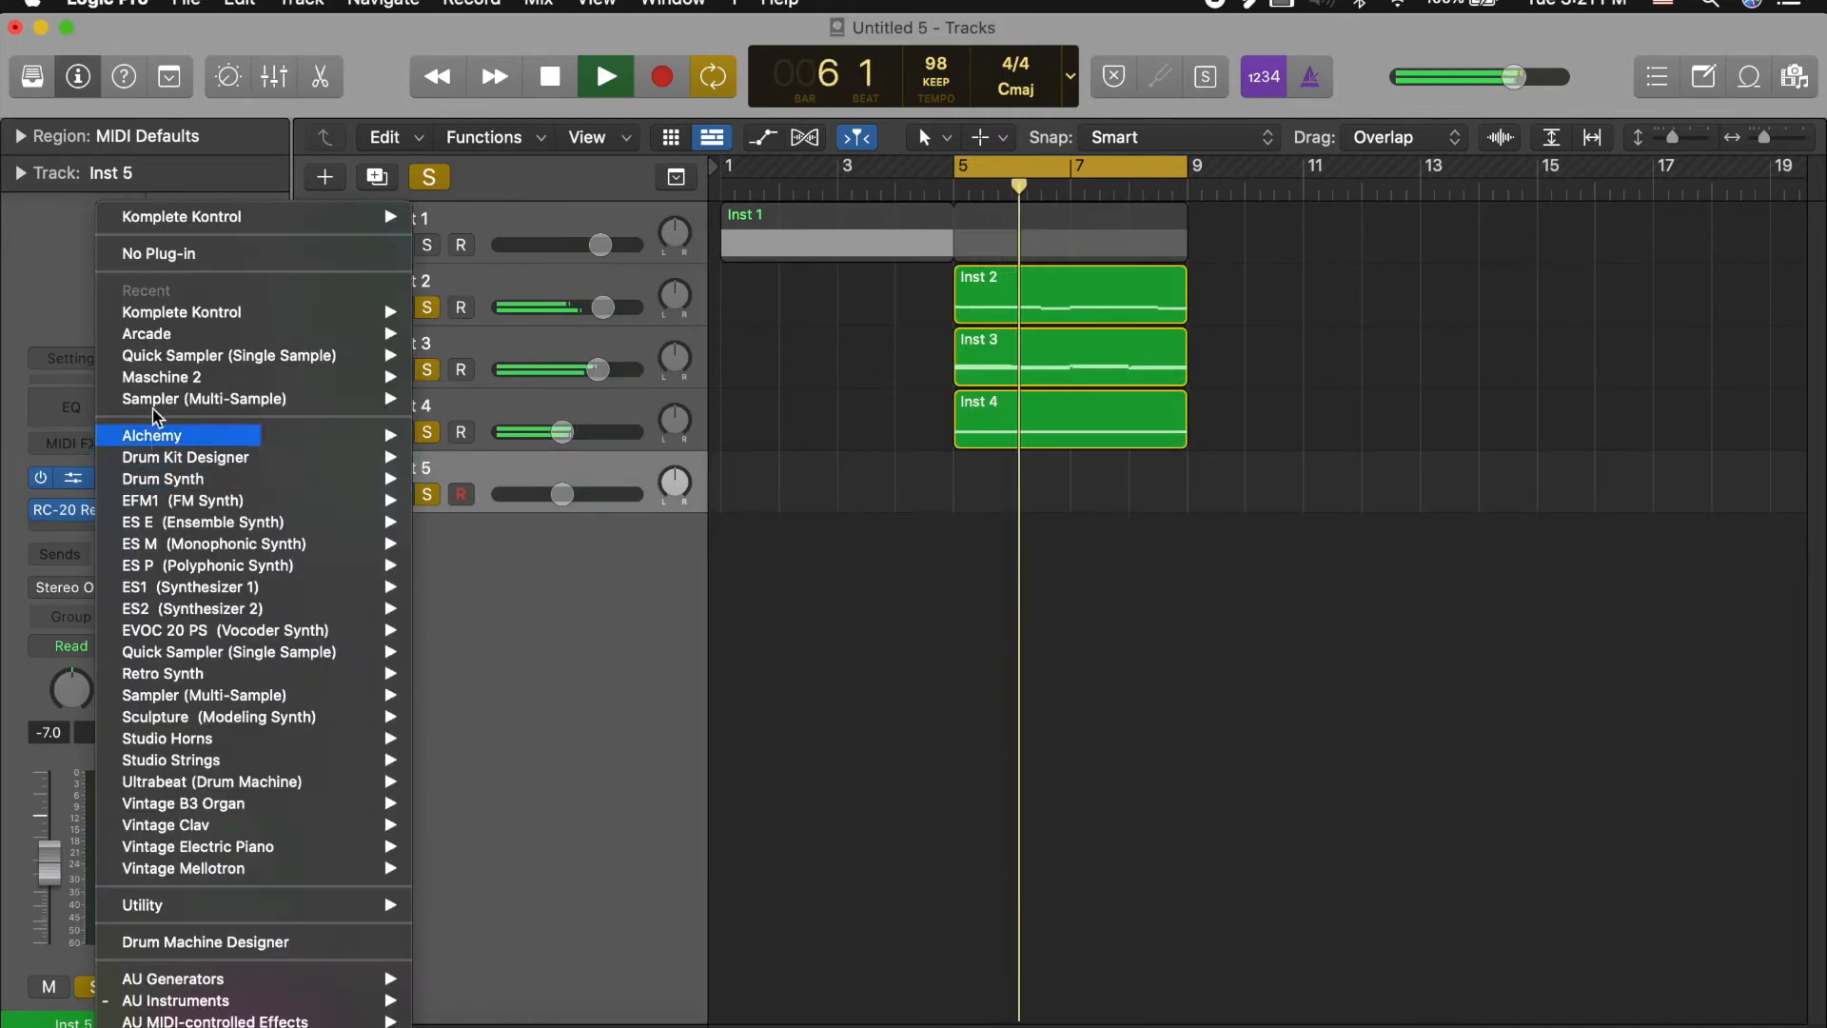
{"action": "left_click", "coordinate": [147, 255]}
{"action": "left_click", "coordinate": [76, 509]}
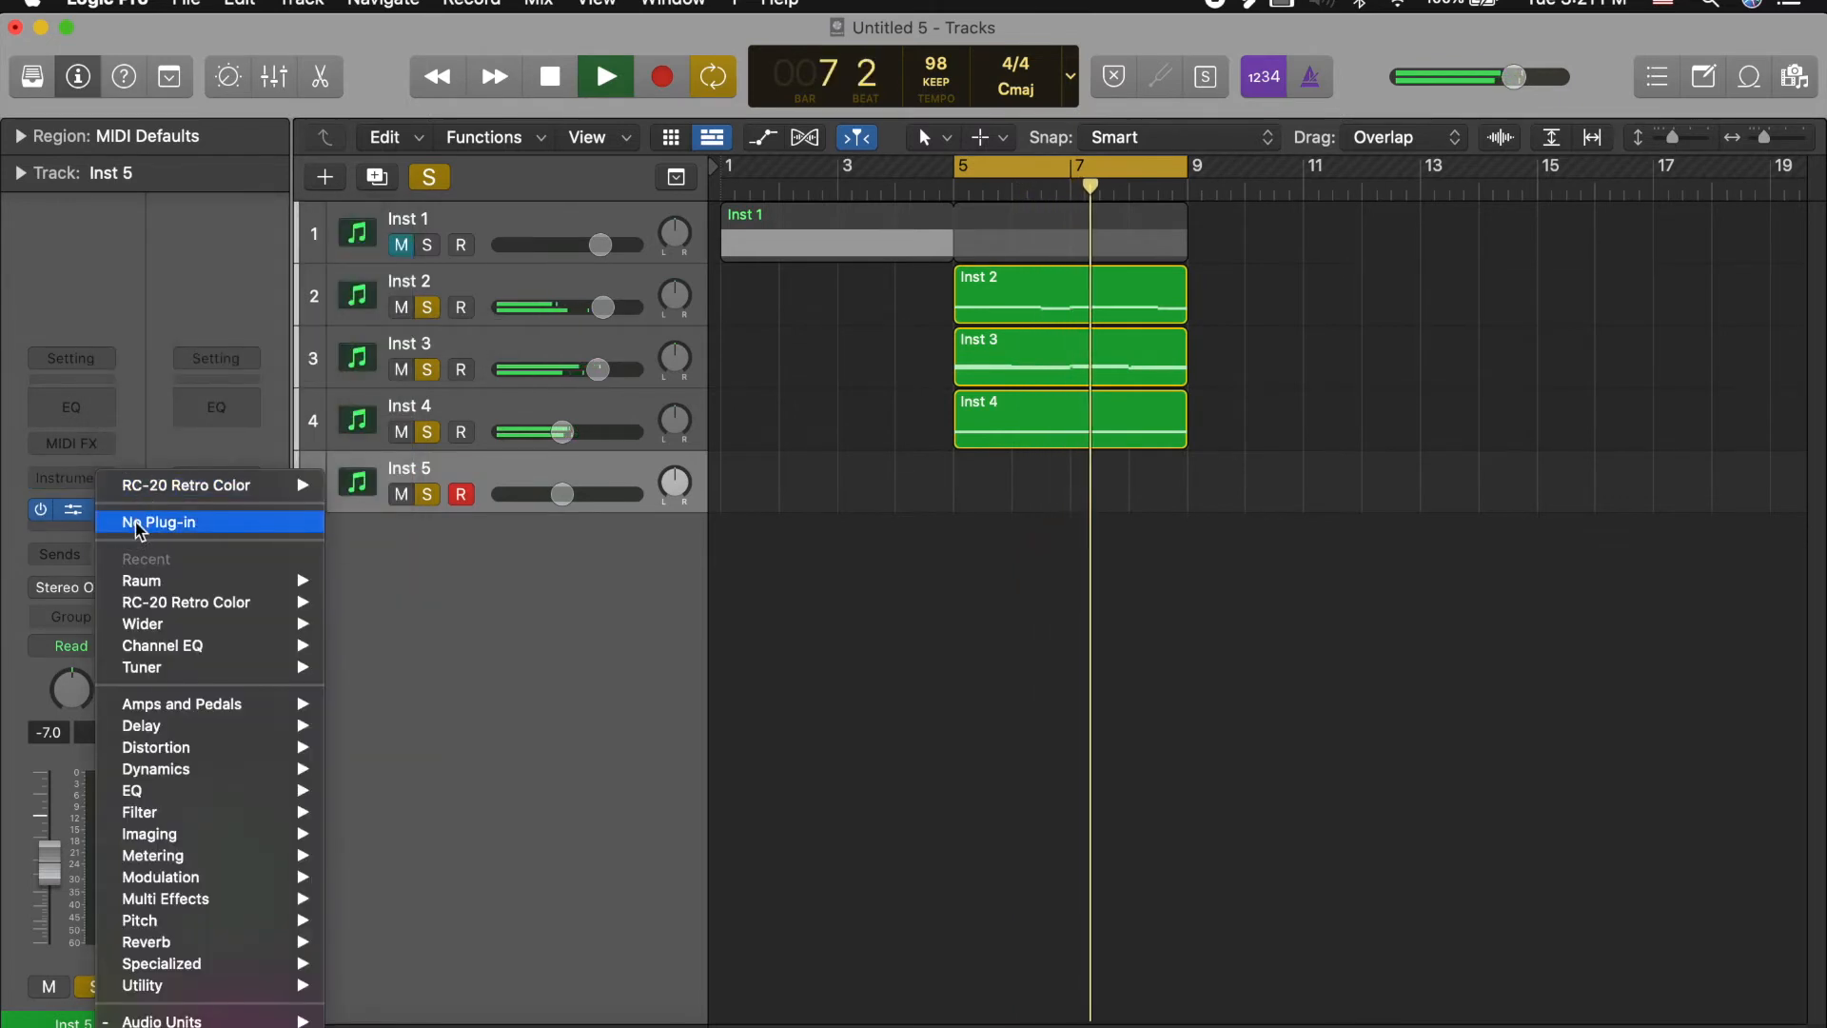
{"action": "left_click", "coordinate": [137, 523]}
Step: Rename the Inst 2 track as Pluck and the Inst 3 track as Piano
{"action": "left_click", "coordinate": [430, 278]}
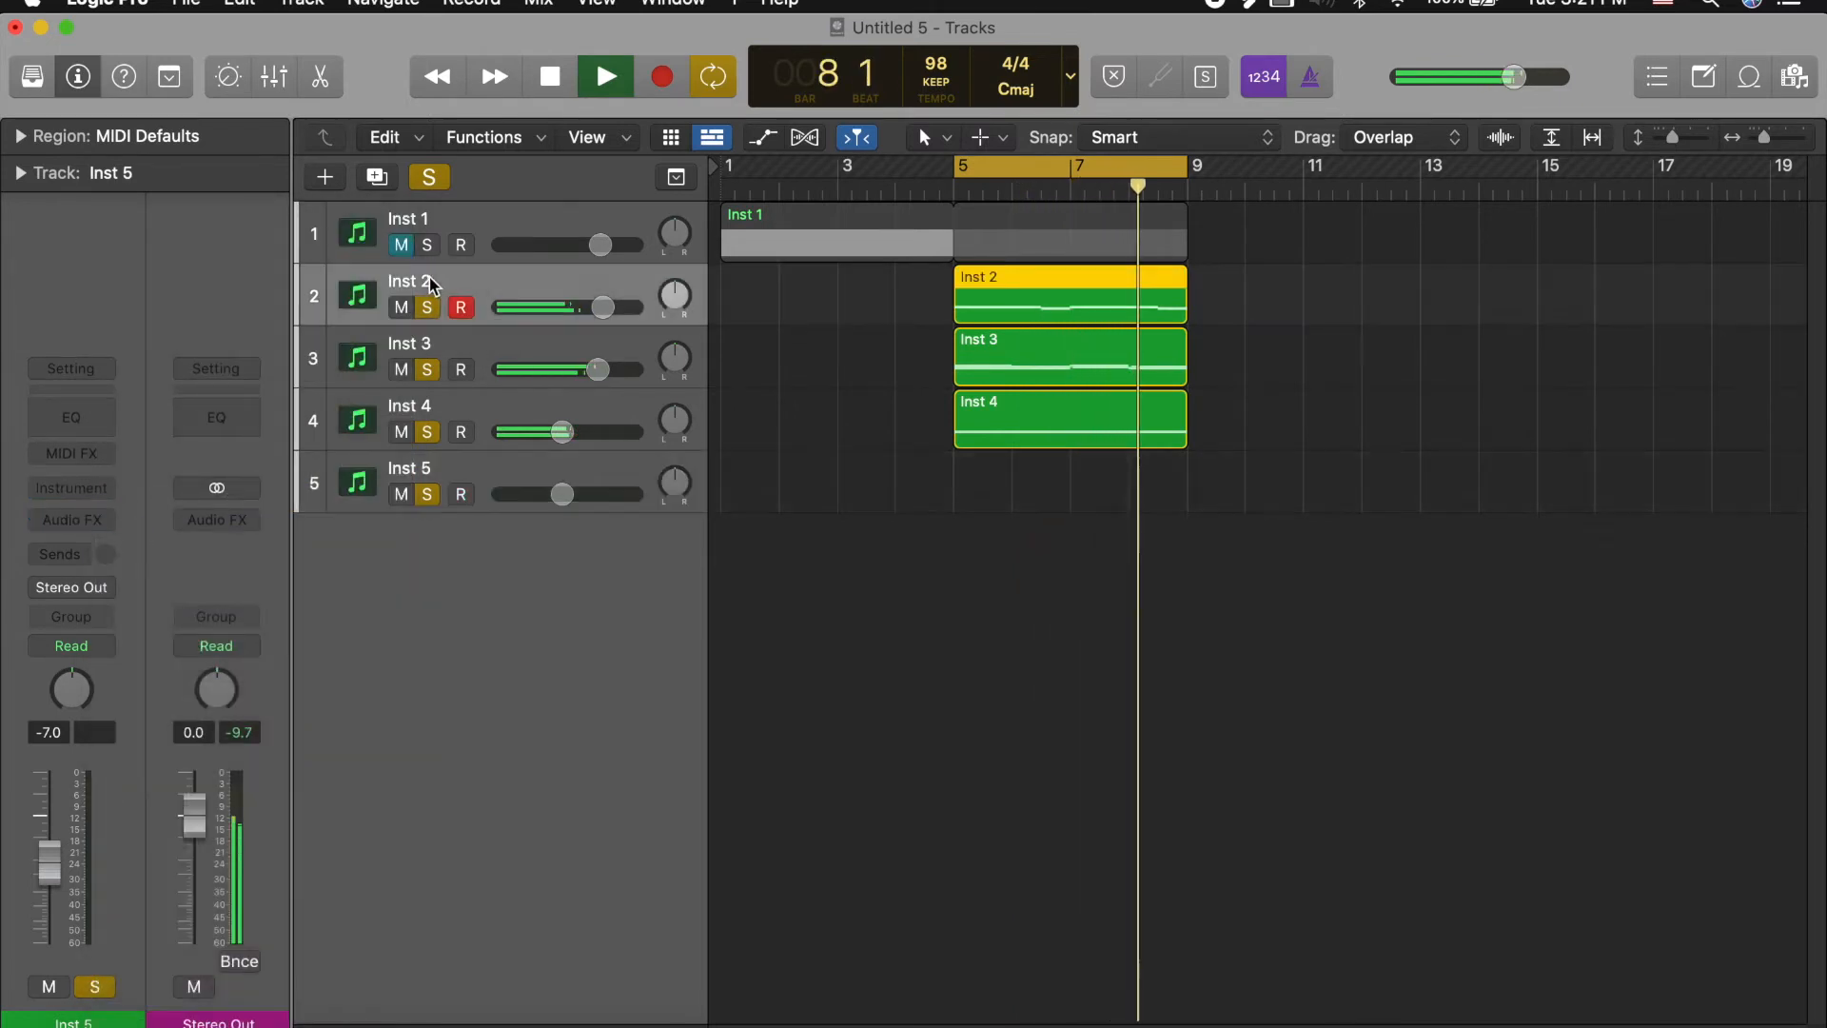
{"action": "double_click", "coordinate": [416, 281]}
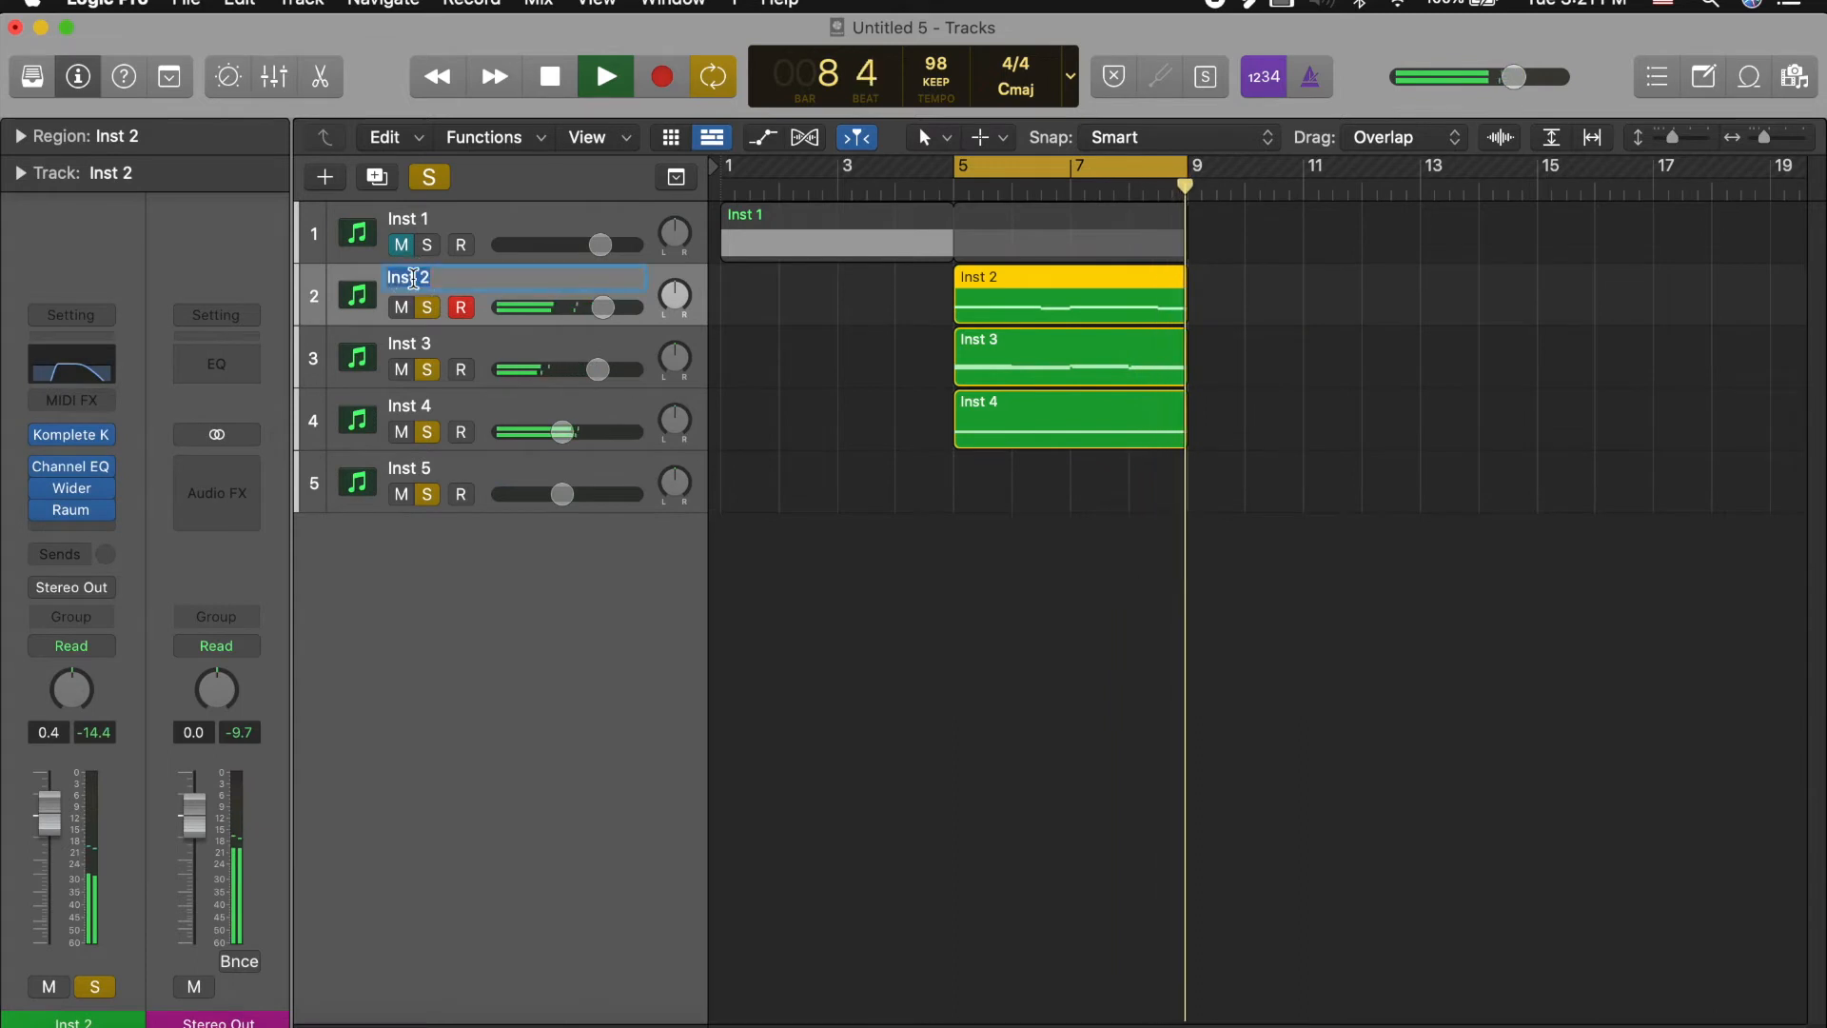
{"action": "key", "text": "BackSpace"}
{"action": "type", "text": "Pluck"}
{"action": "key", "text": "Return"}
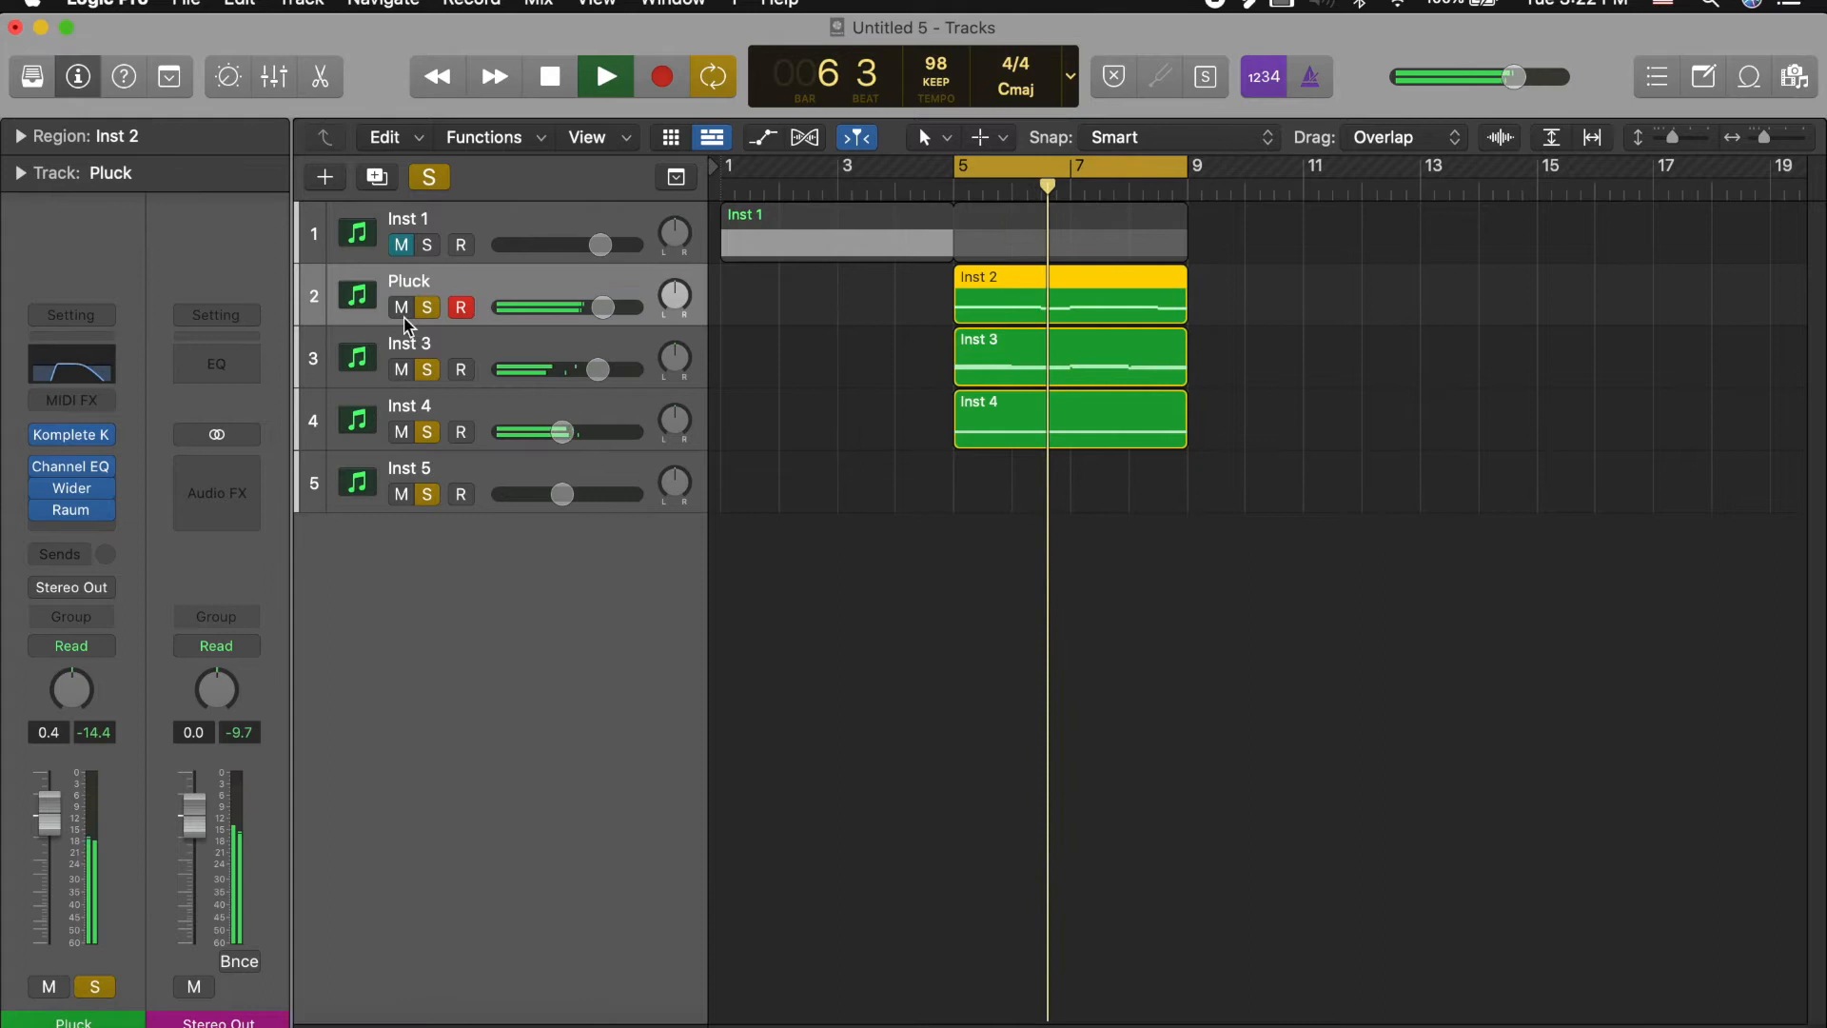
{"action": "double_click", "coordinate": [412, 342]}
{"action": "type", "text": "Piano"}
{"action": "key", "text": "Return"}
Step: Rename the Inst 4 track as Violin and the empty Inst 5 track as 808
{"action": "double_click", "coordinate": [422, 405]}
{"action": "key", "text": "BackSpace"}
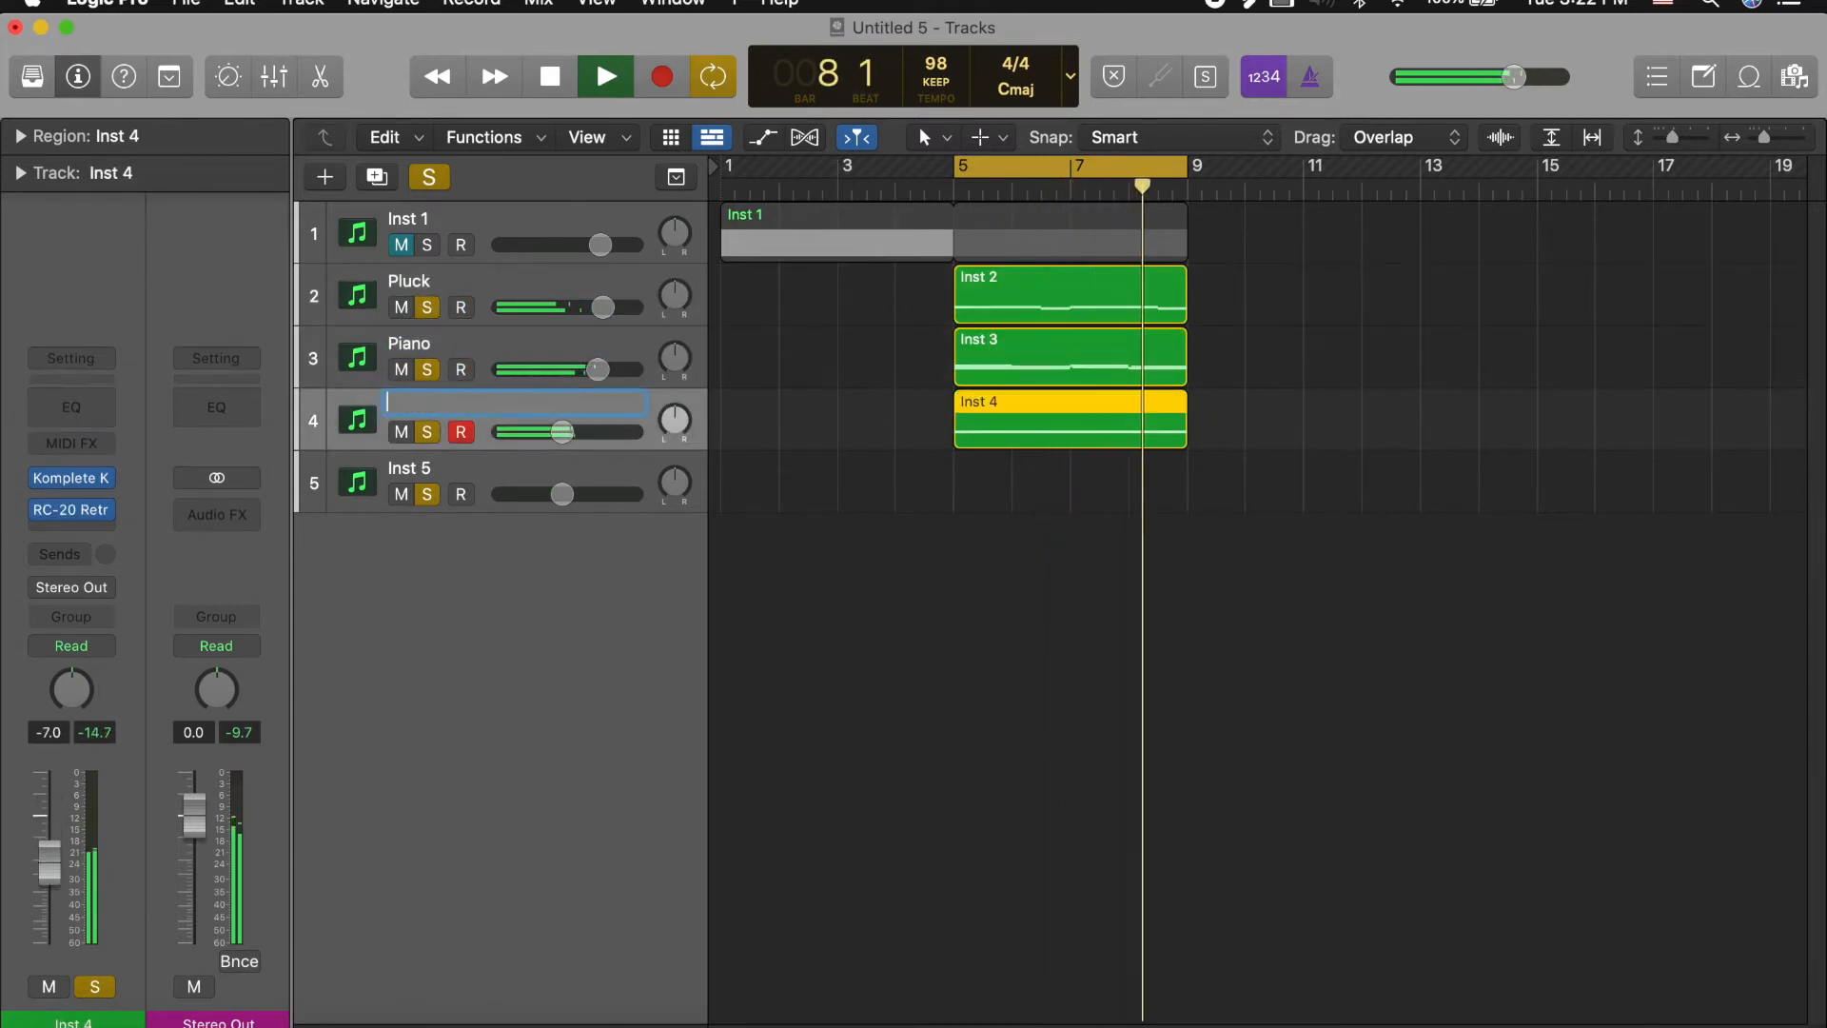
{"action": "type", "text": "Violin"}
{"action": "key", "text": "Return"}
{"action": "double_click", "coordinate": [418, 468]}
{"action": "key", "text": "BackSpace"}
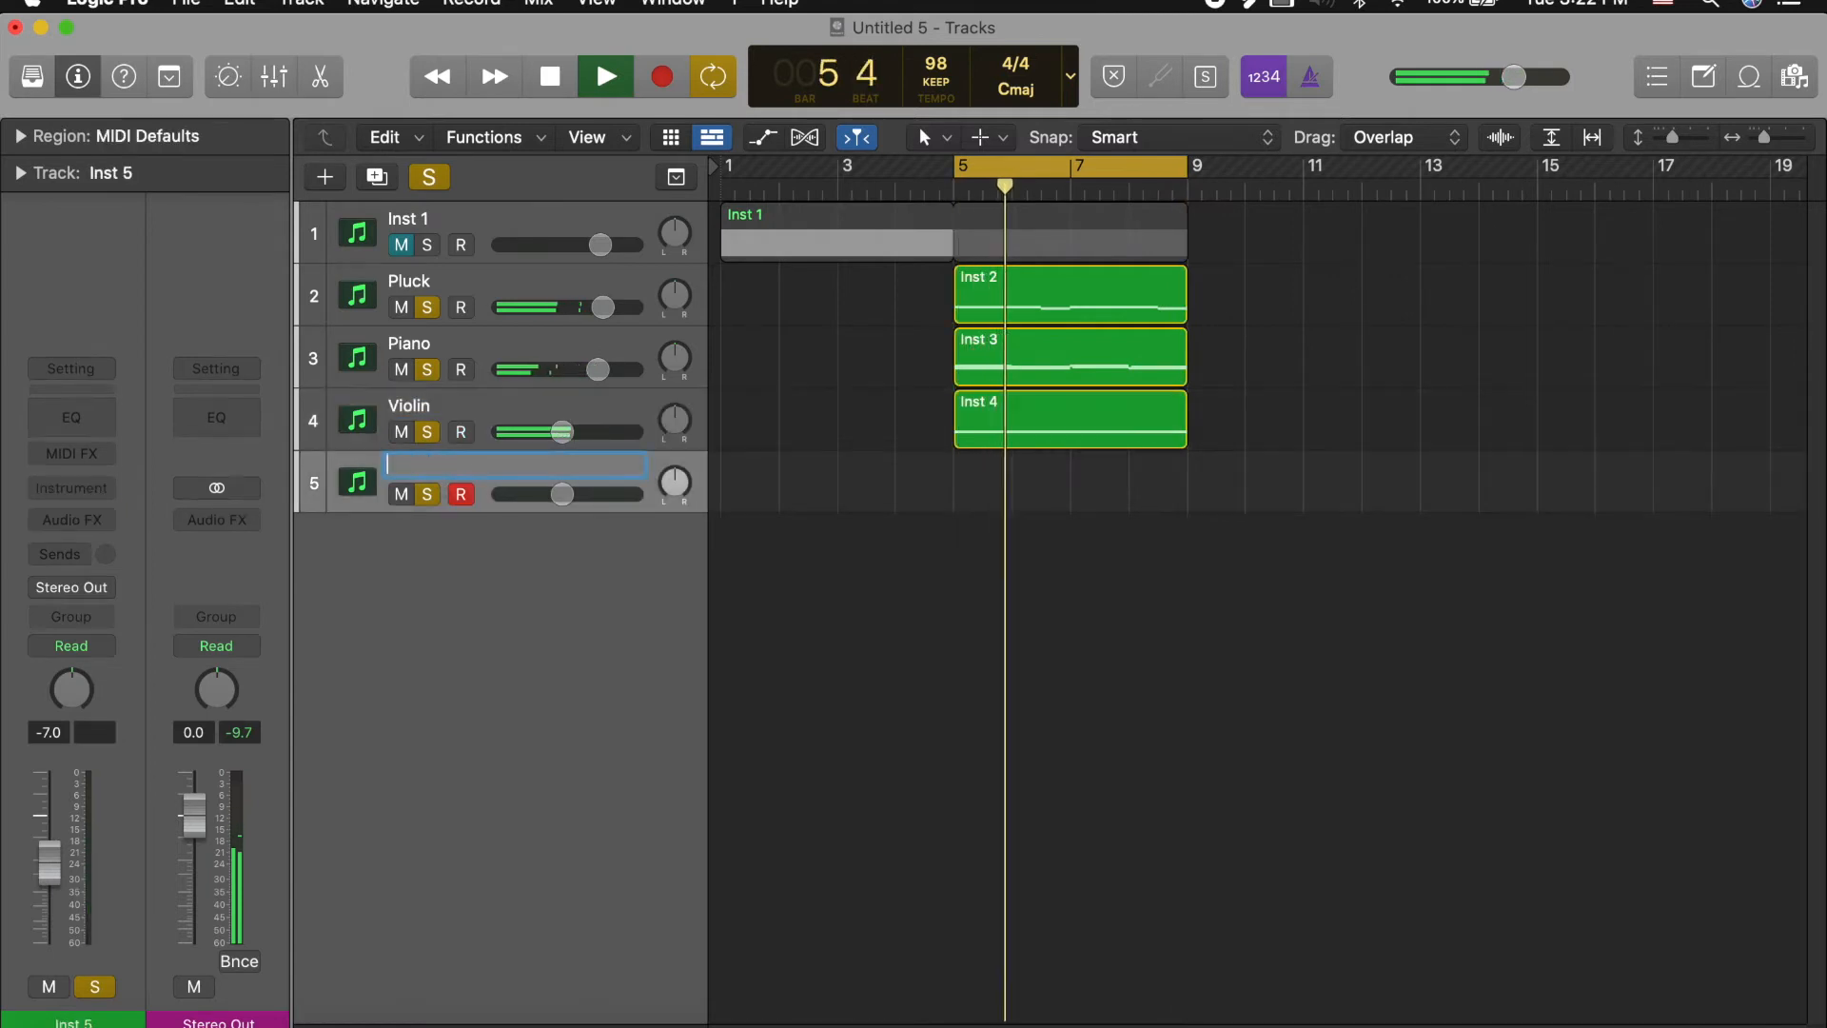
{"action": "type", "text": "*0"}
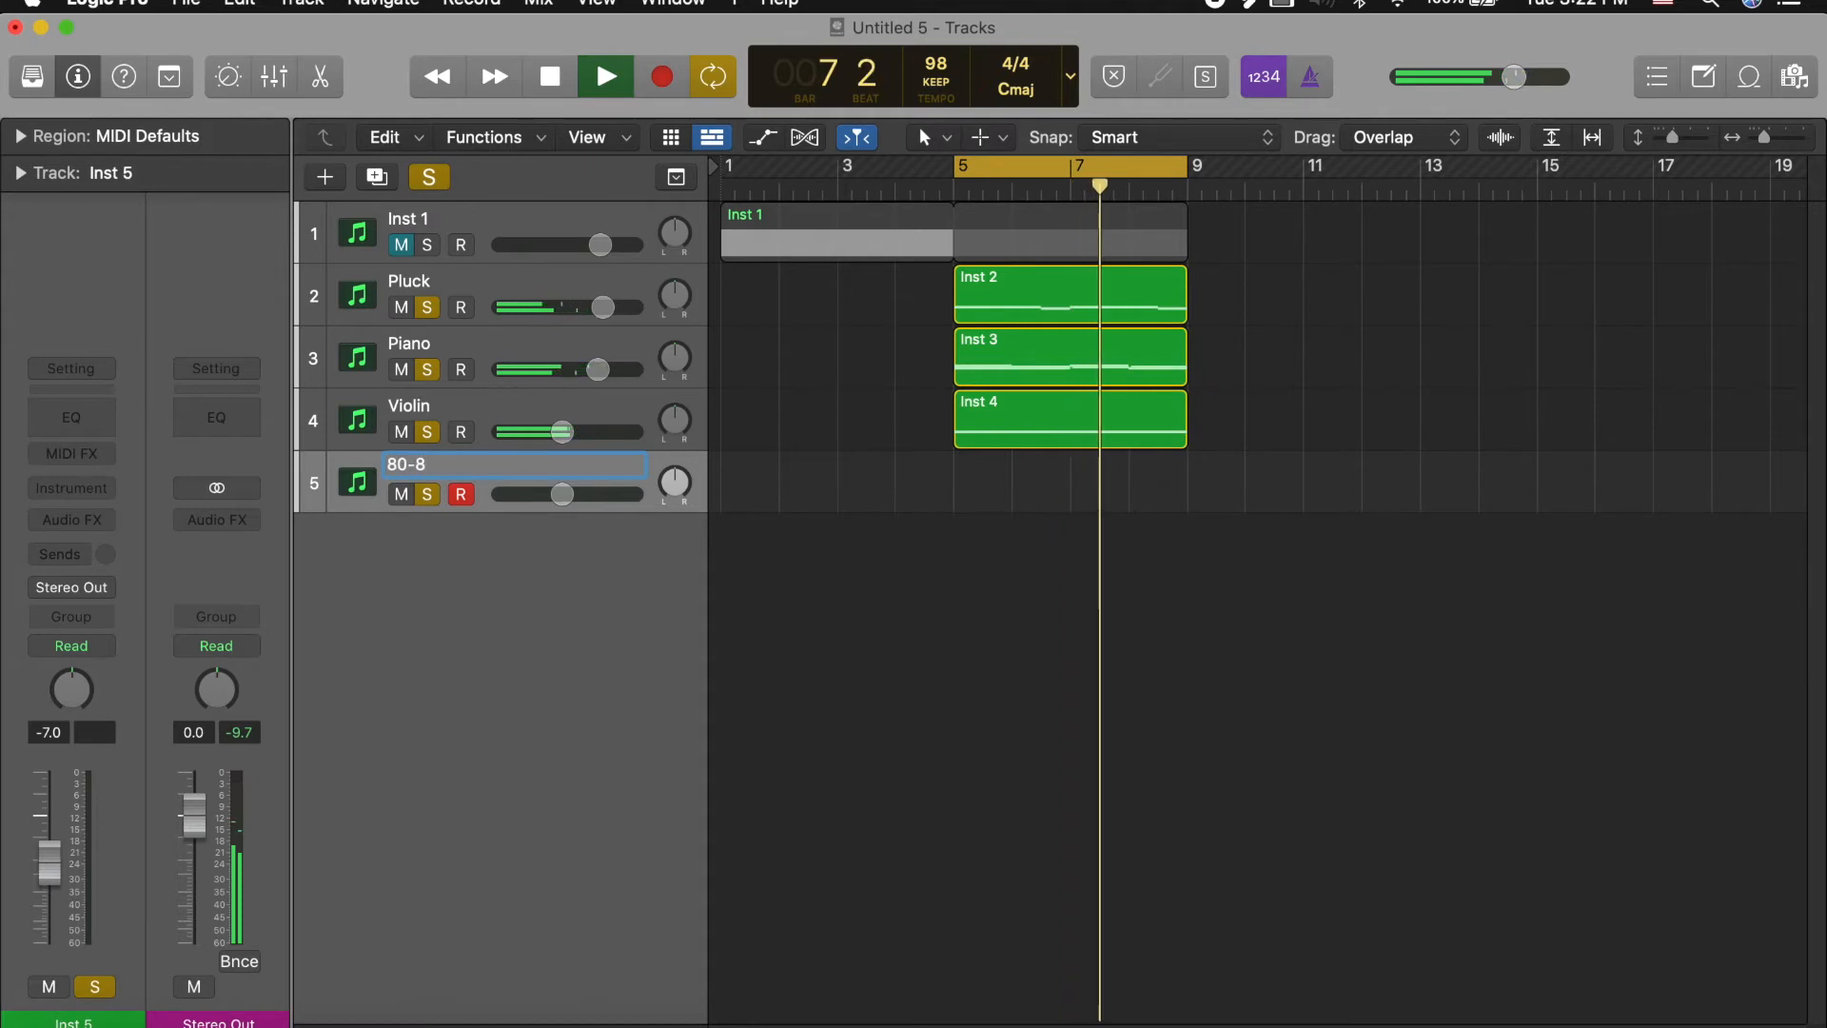
{"action": "key", "text": "Return"}
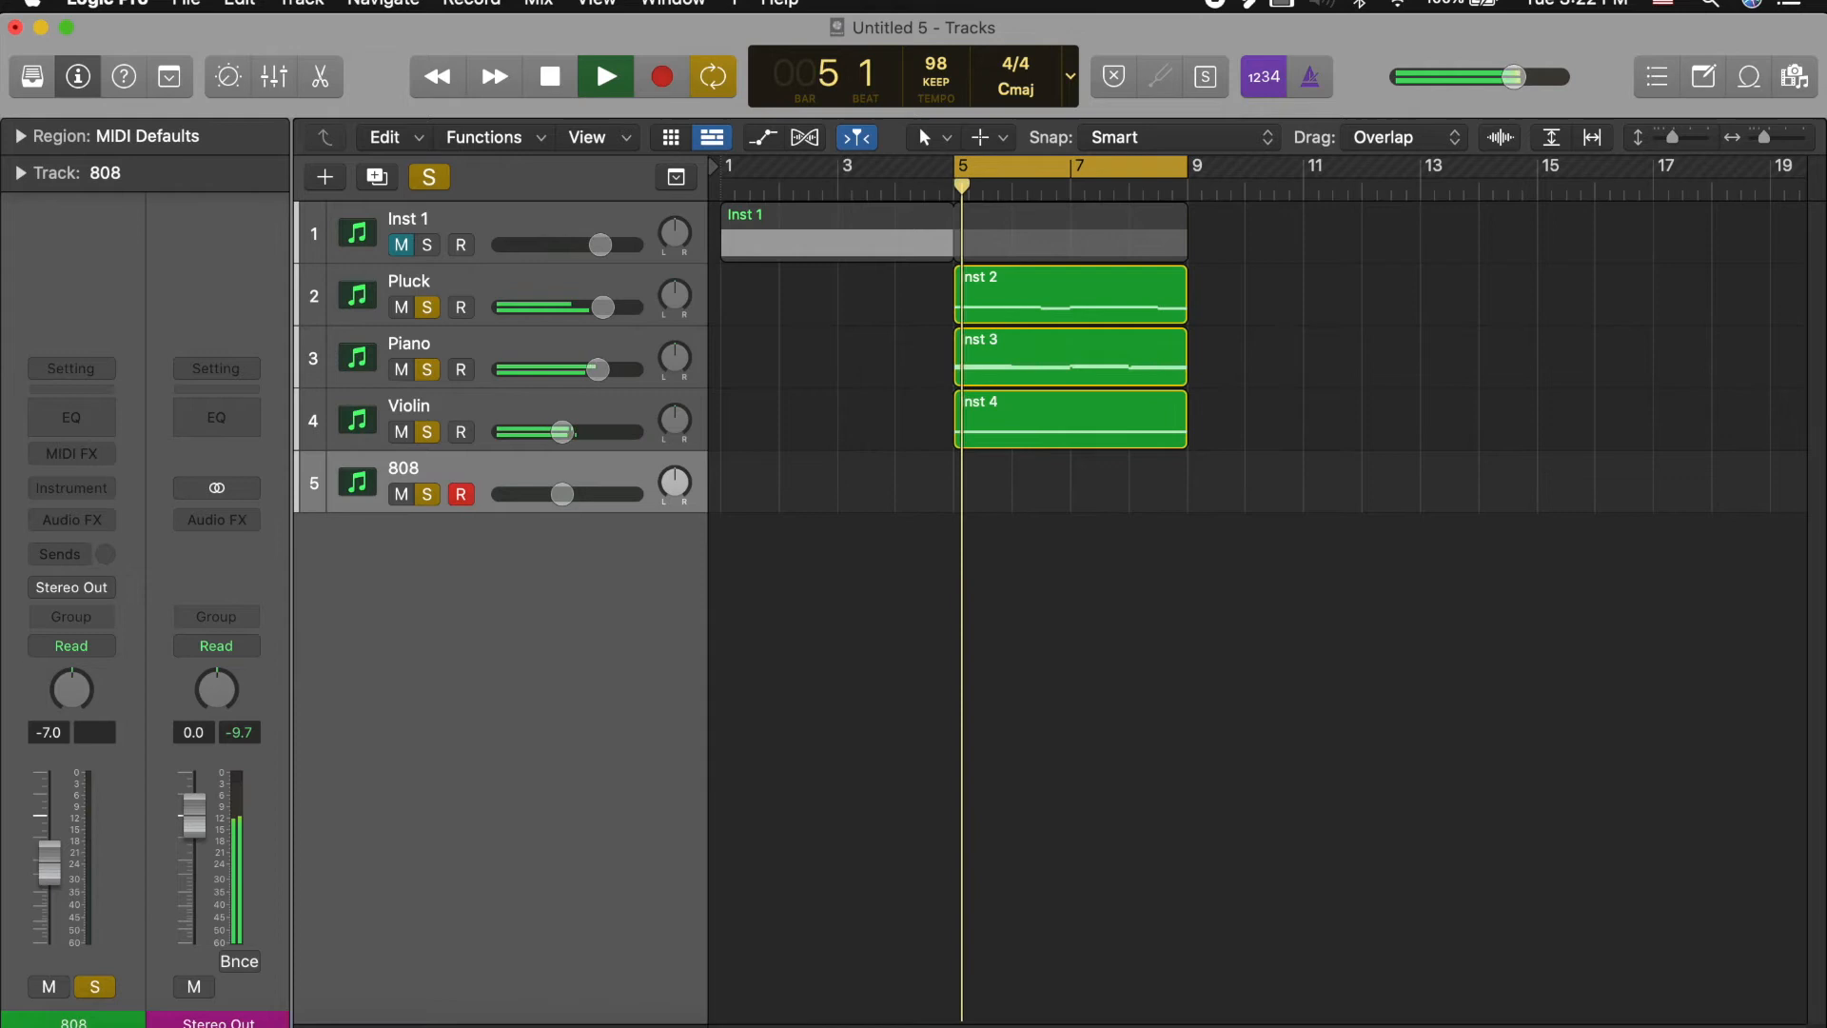
Step: Open the file browser at the Desktop's Music folder and search it for 808
{"action": "left_click", "coordinate": [1794, 76]}
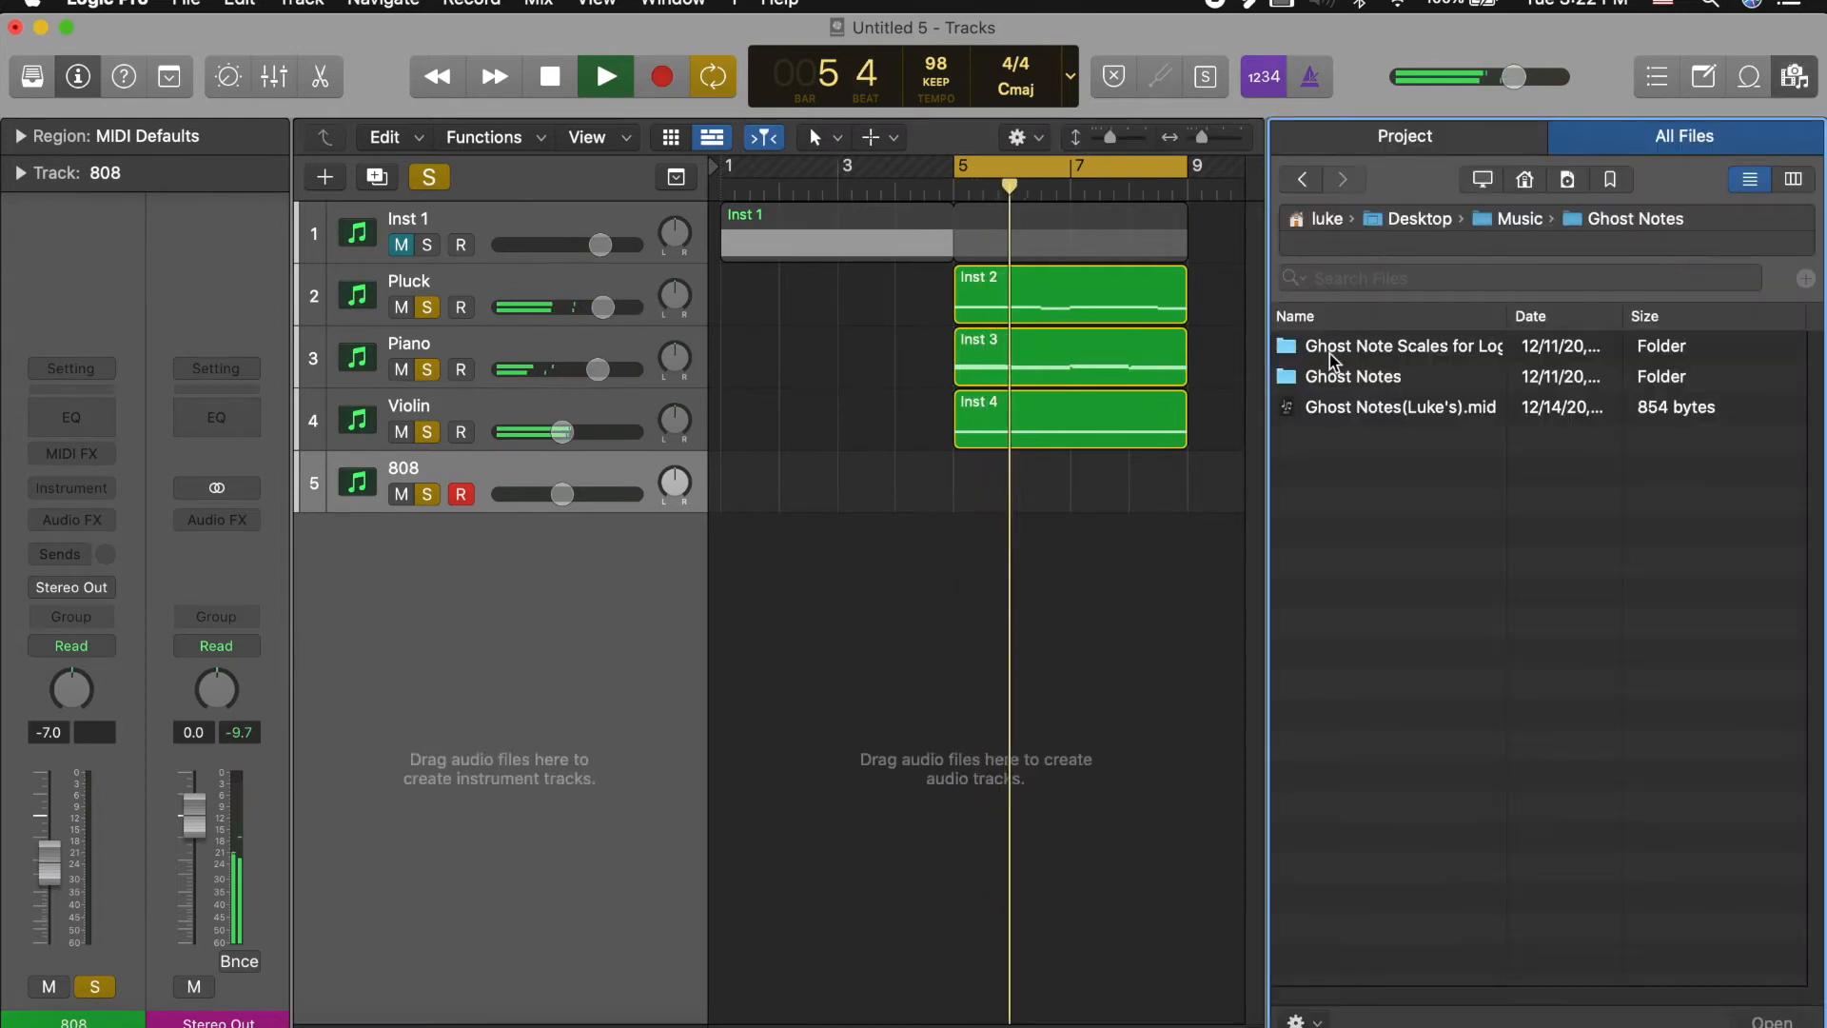
{"action": "left_click", "coordinate": [1403, 220]}
{"action": "double_click", "coordinate": [1343, 348]}
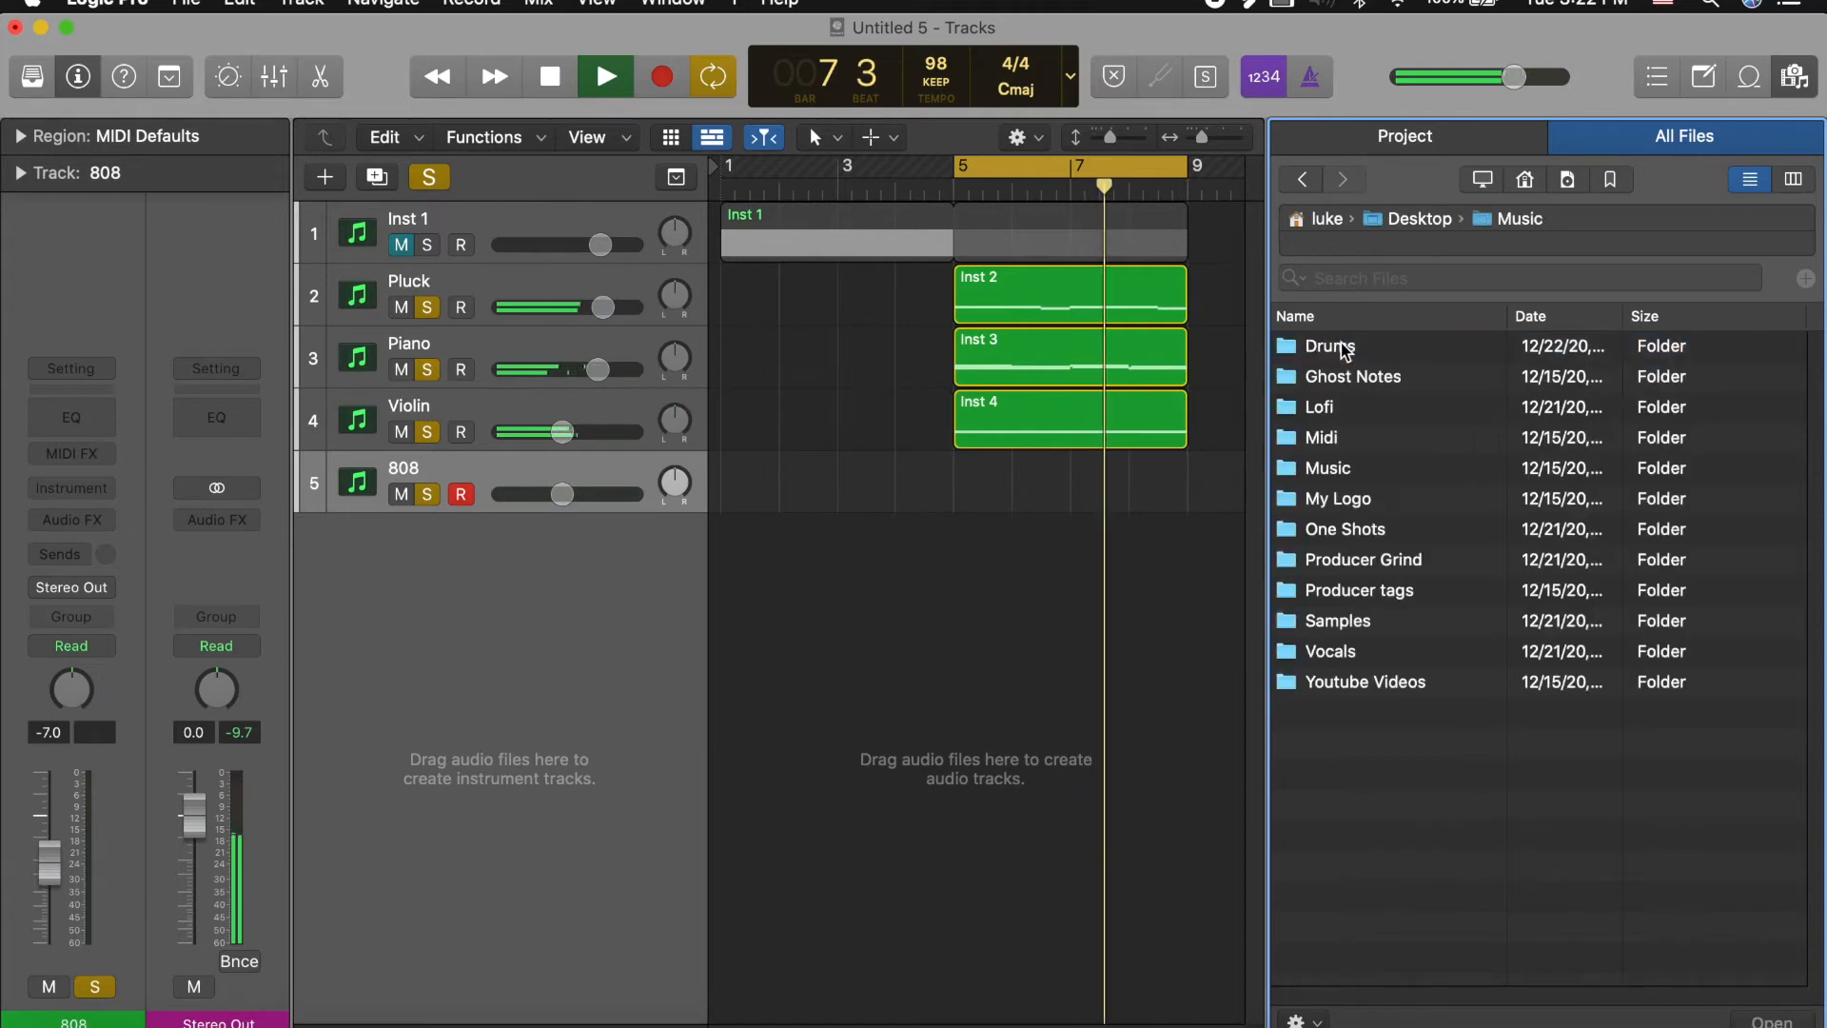
{"action": "left_click", "coordinate": [1356, 282]}
{"action": "type", "text": "808"}
Step: Audition Cymatics 808 samples near the start of the results, including 12 - D, 32 - F, 49 - B, 1 - D and 4 - E
{"action": "left_click", "coordinate": [1332, 436]}
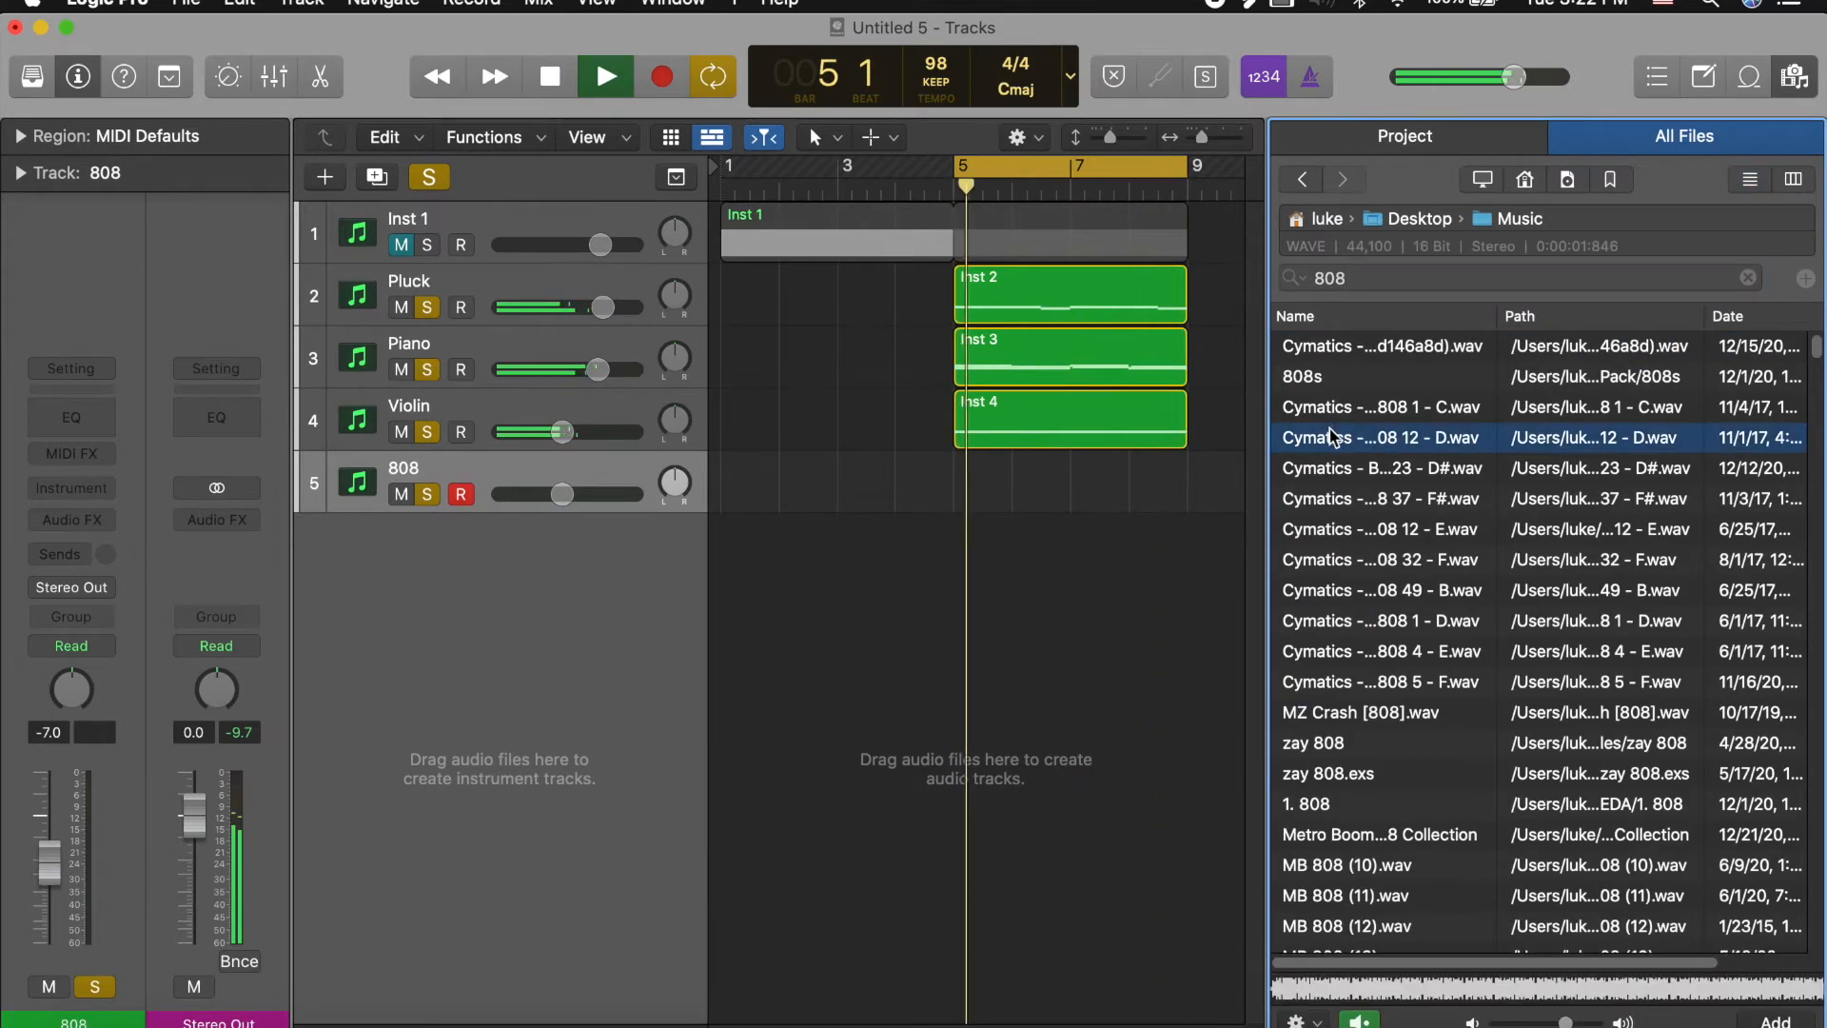
{"action": "left_click", "coordinate": [1356, 561]}
{"action": "left_click", "coordinate": [1363, 592]}
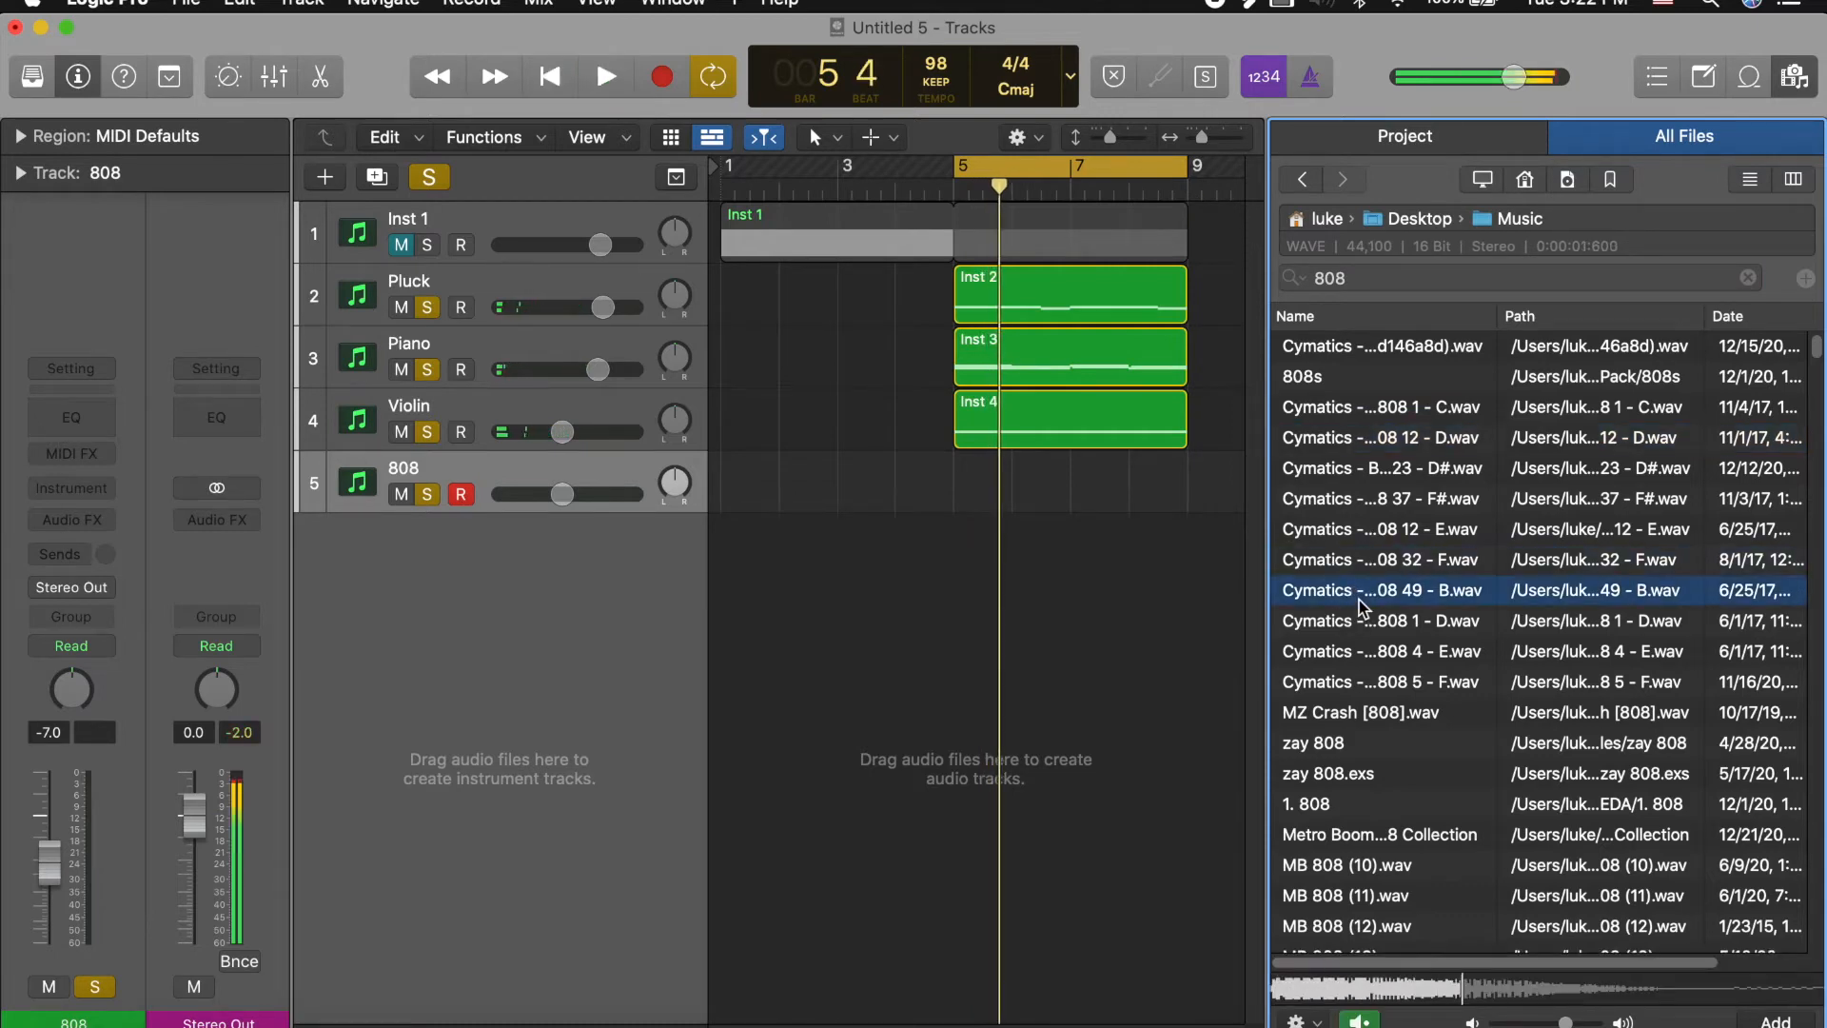
{"action": "left_click", "coordinate": [1365, 624]}
{"action": "left_click", "coordinate": [1367, 653]}
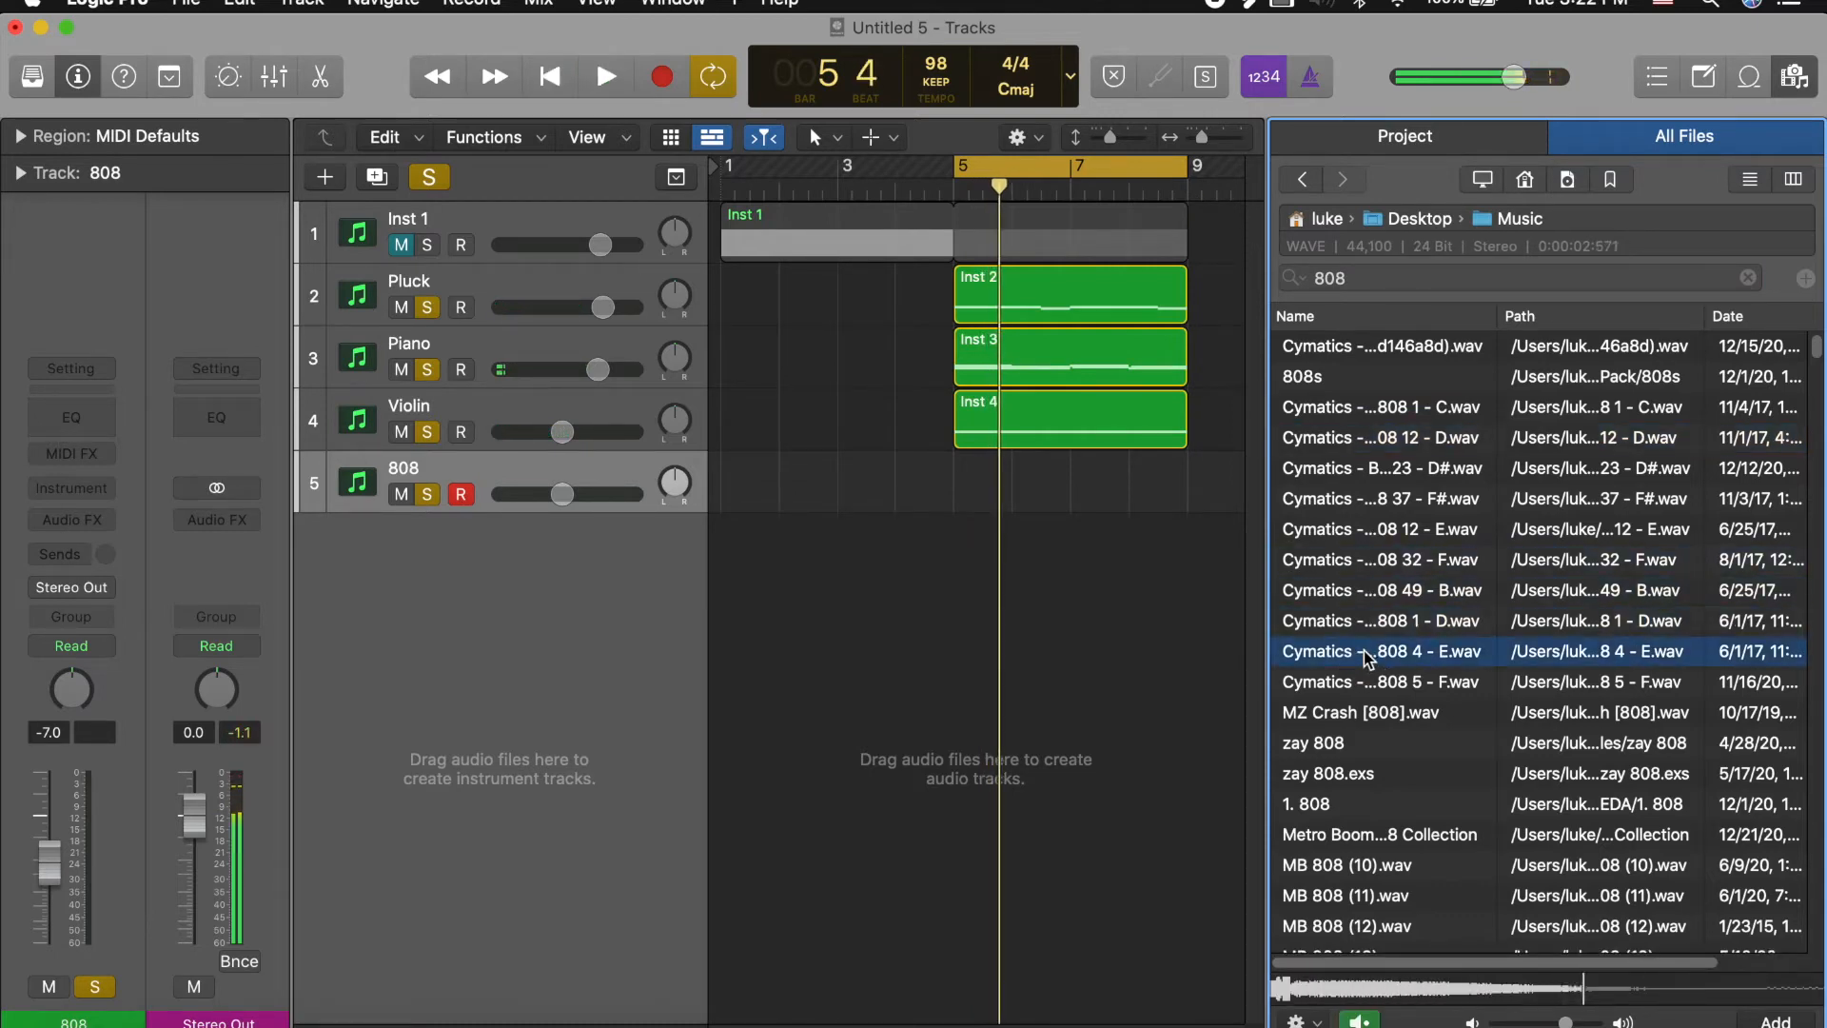
{"action": "scroll", "coordinate": [1368, 749], "scroll_direction": "down", "scroll_amount": 3}
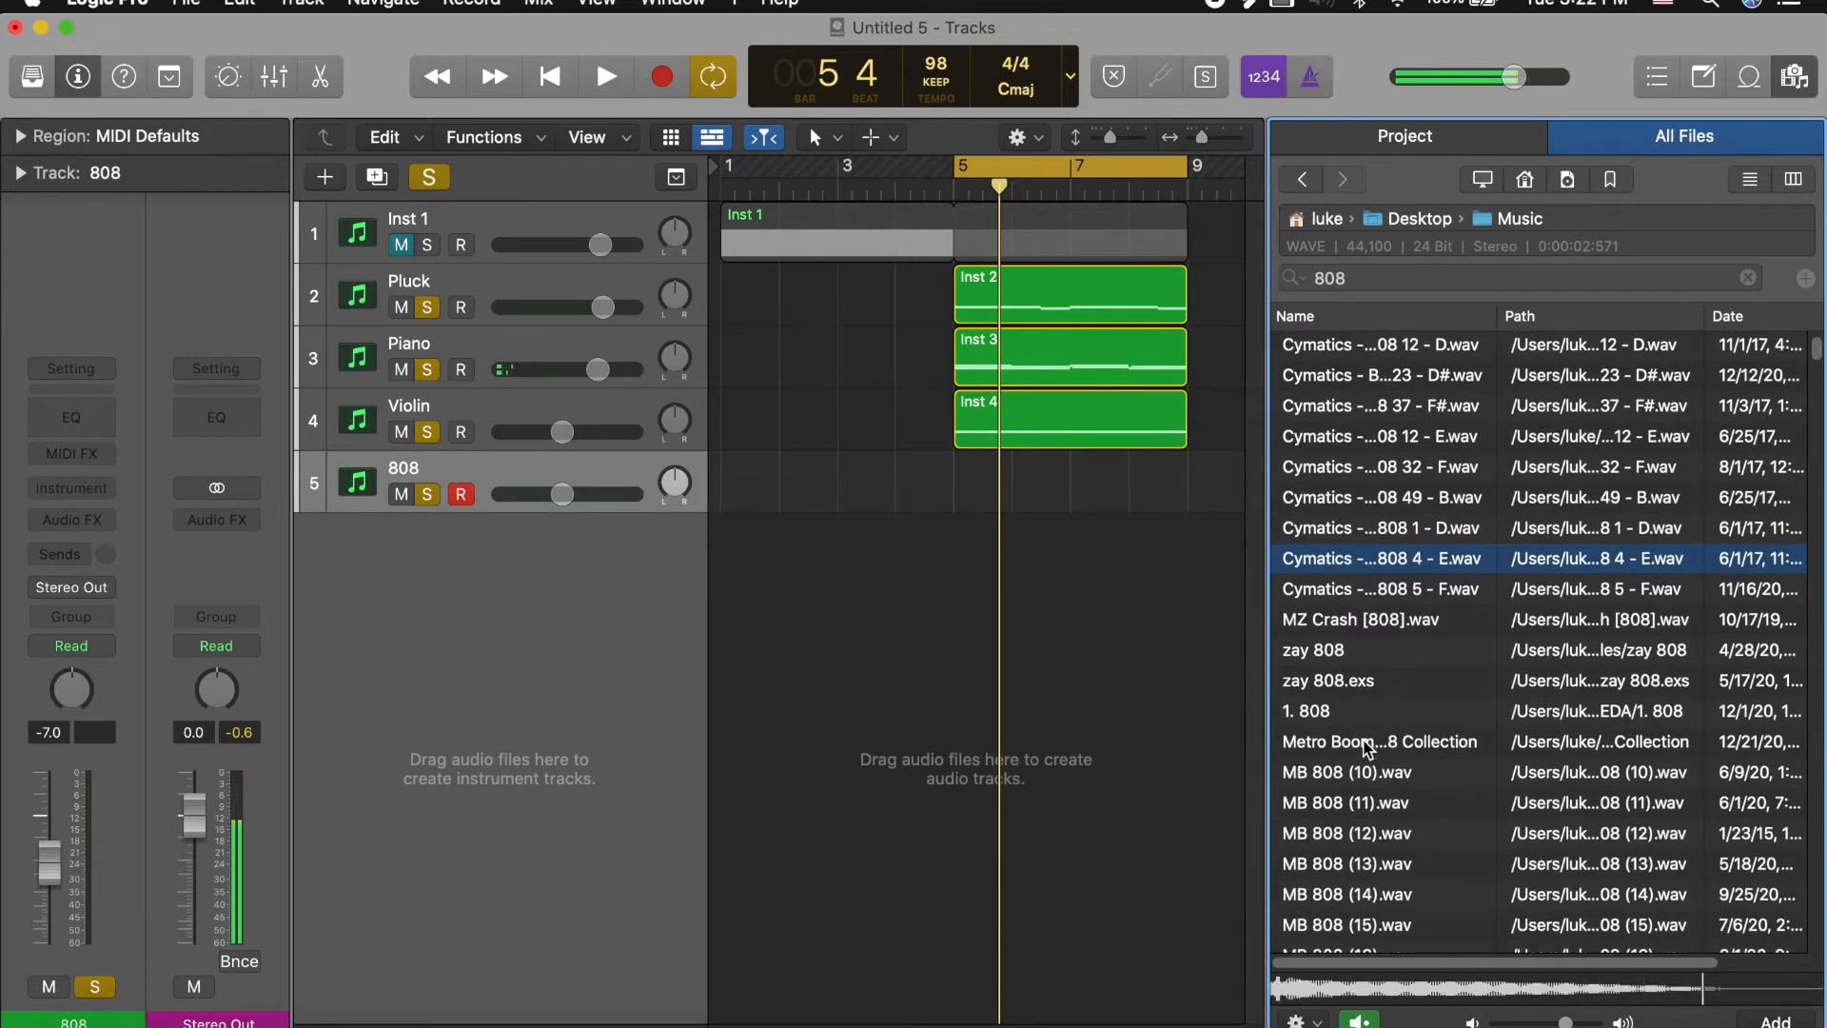
Step: Audition the zay 808 entries and MB 808 samples (10), (12), (14) and (15)
{"action": "left_click", "coordinate": [1362, 776]}
{"action": "left_click", "coordinate": [1360, 689]}
{"action": "left_click", "coordinate": [1364, 655]}
{"action": "left_click", "coordinate": [1367, 836]}
{"action": "left_click", "coordinate": [1363, 900]}
{"action": "left_click", "coordinate": [1358, 932]}
{"action": "scroll", "coordinate": [1361, 937], "scroll_direction": "down", "scroll_amount": 8}
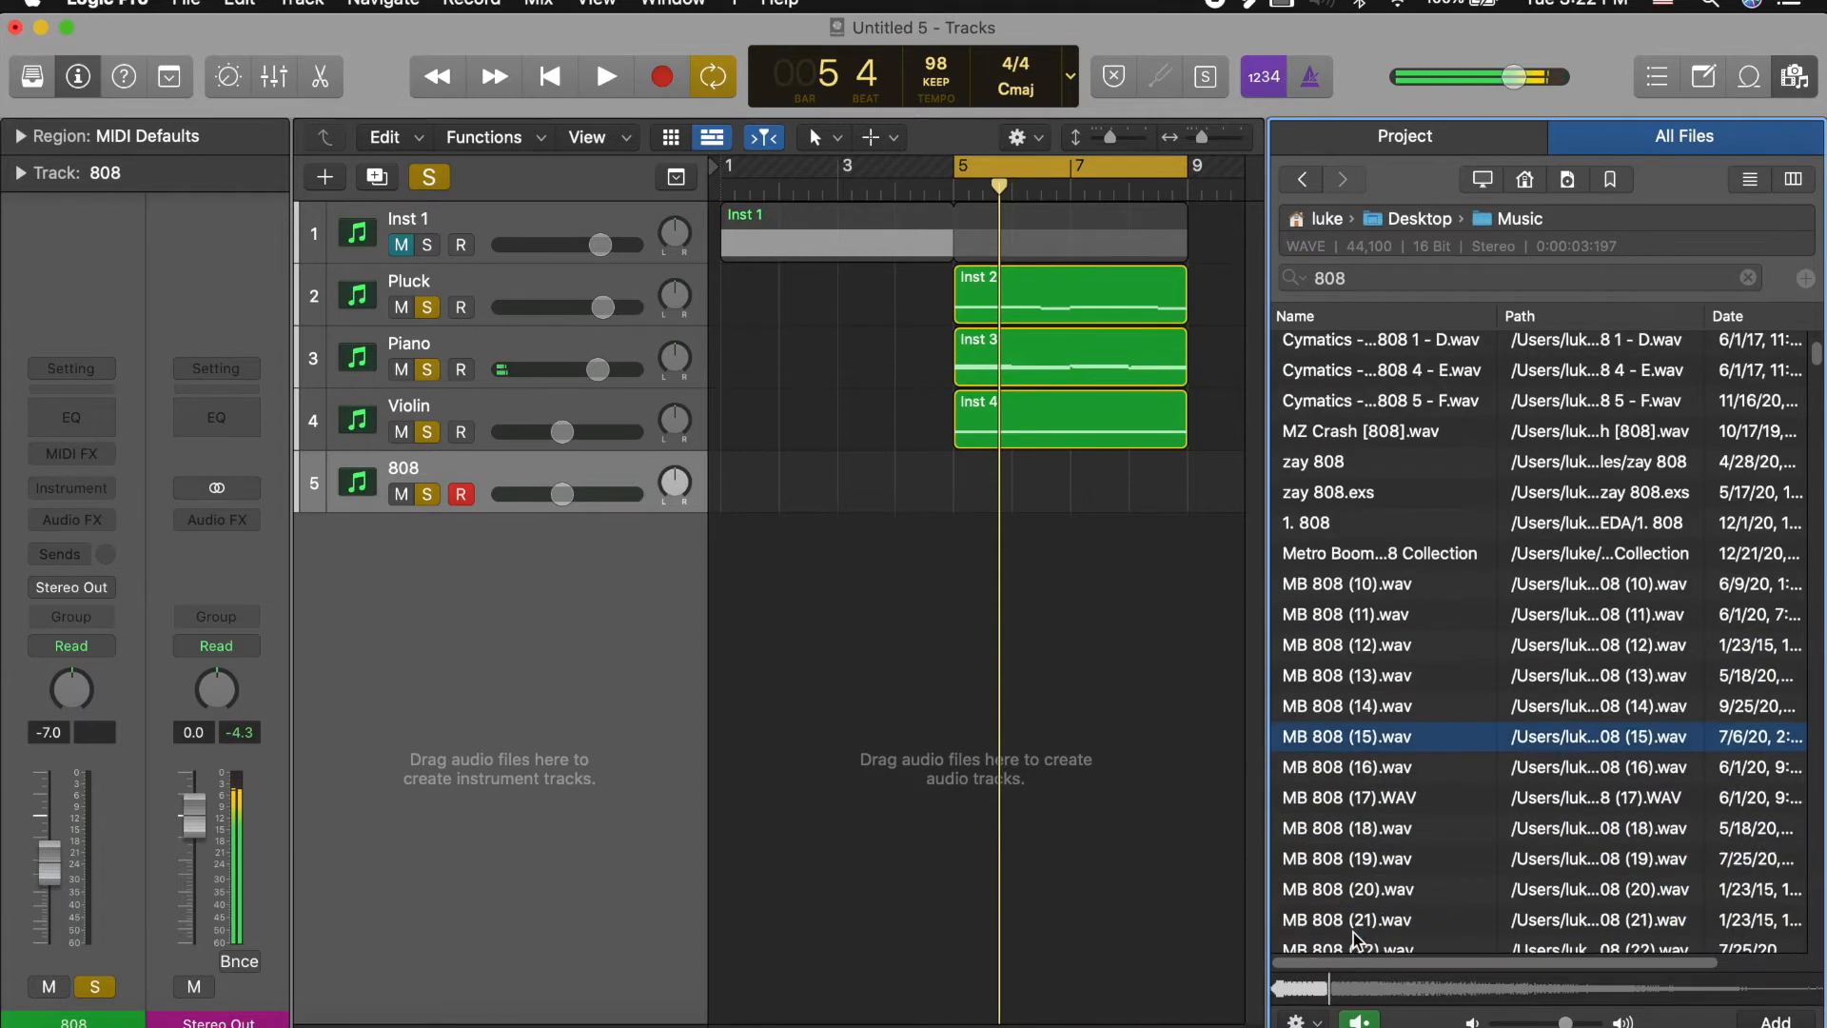
Step: Start playback and audition MB 808 (30).wav, Cymatics 808 9 - G and Zay 808 1-24b.wav against the melody
{"action": "key", "text": "space"}
{"action": "left_click", "coordinate": [1354, 797]}
{"action": "scroll", "coordinate": [1355, 809], "scroll_direction": "down", "scroll_amount": 3}
{"action": "left_click", "coordinate": [1363, 861]}
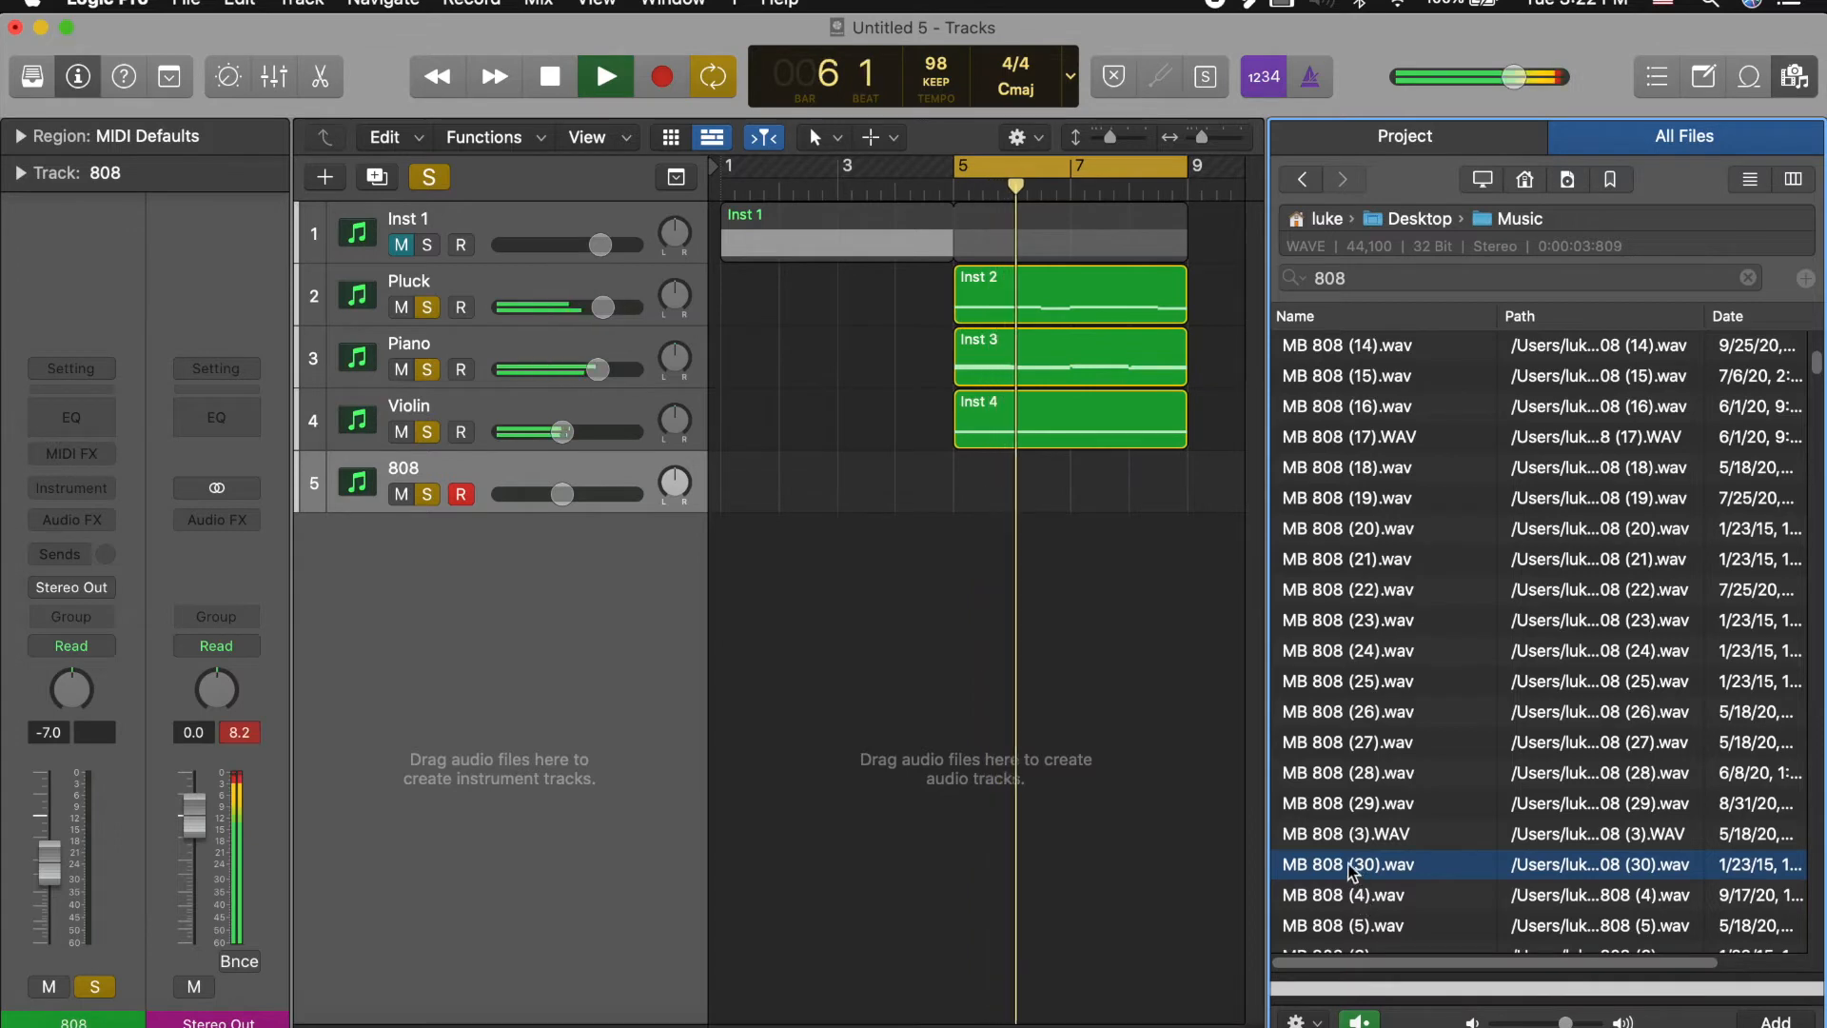
{"action": "scroll", "coordinate": [1356, 885], "scroll_direction": "down", "scroll_amount": 5}
{"action": "left_click", "coordinate": [1349, 865]}
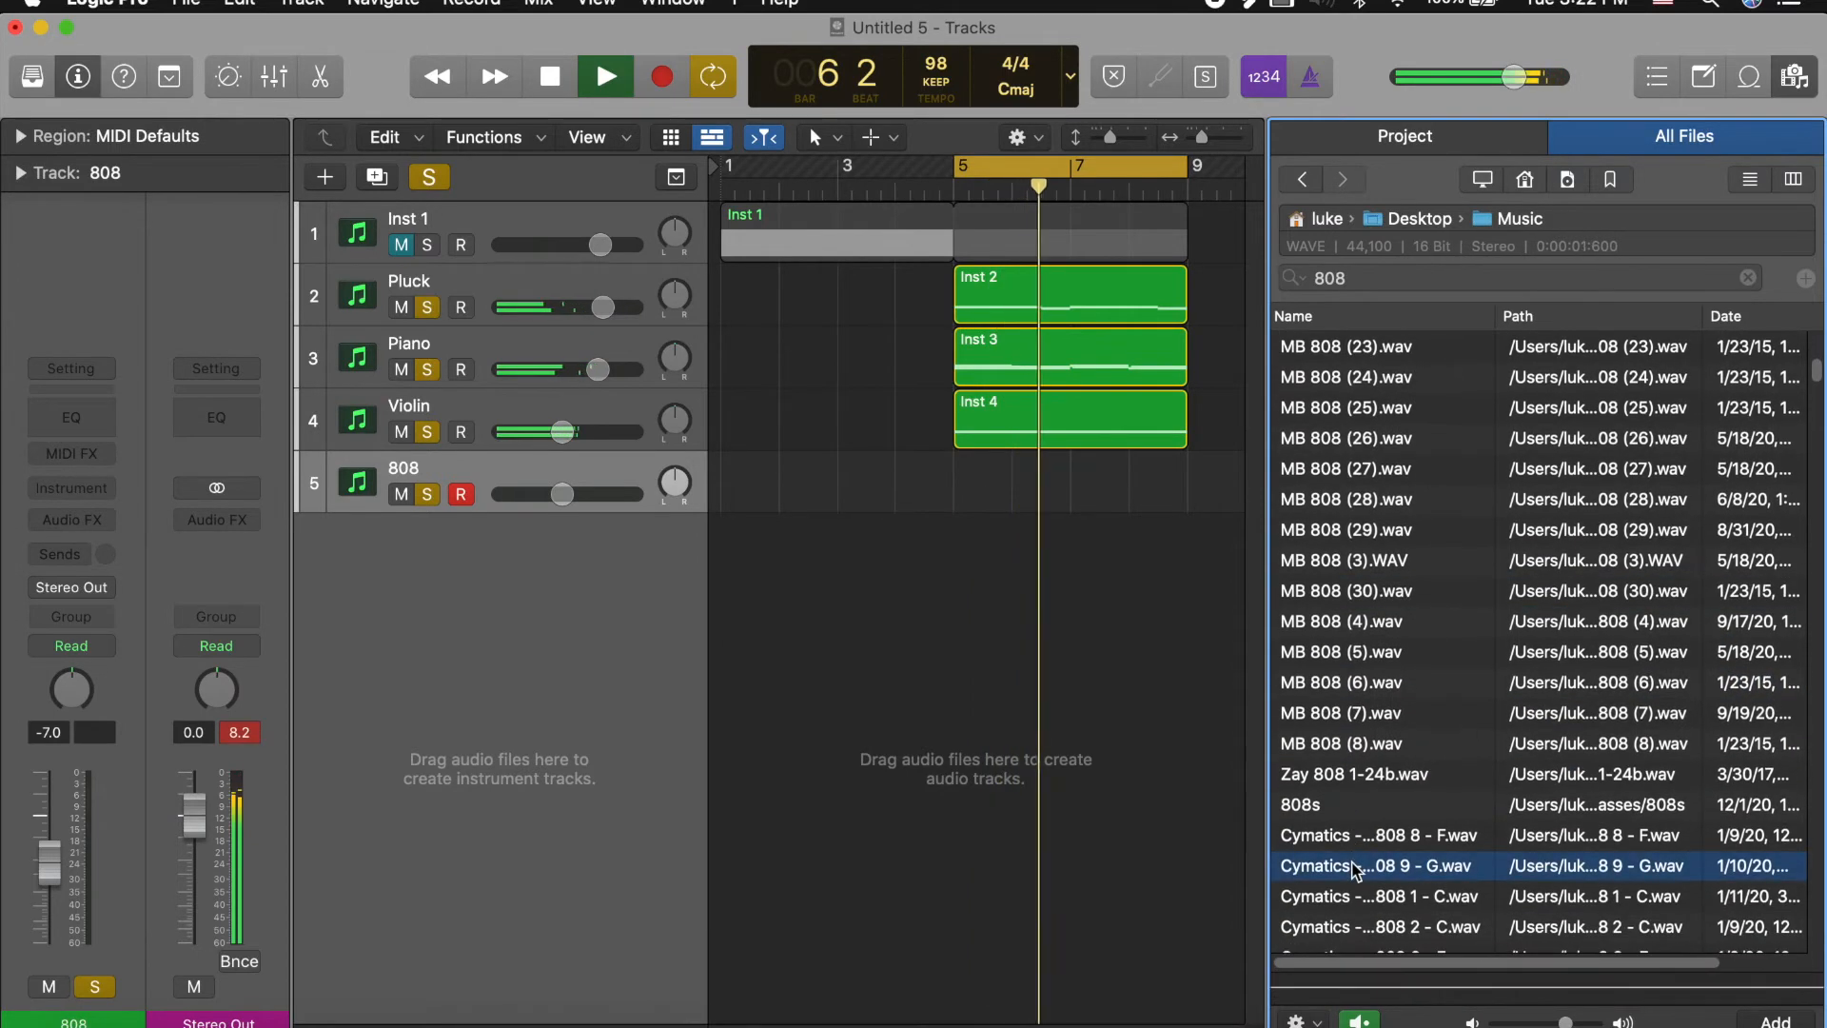
{"action": "left_click", "coordinate": [1353, 776]}
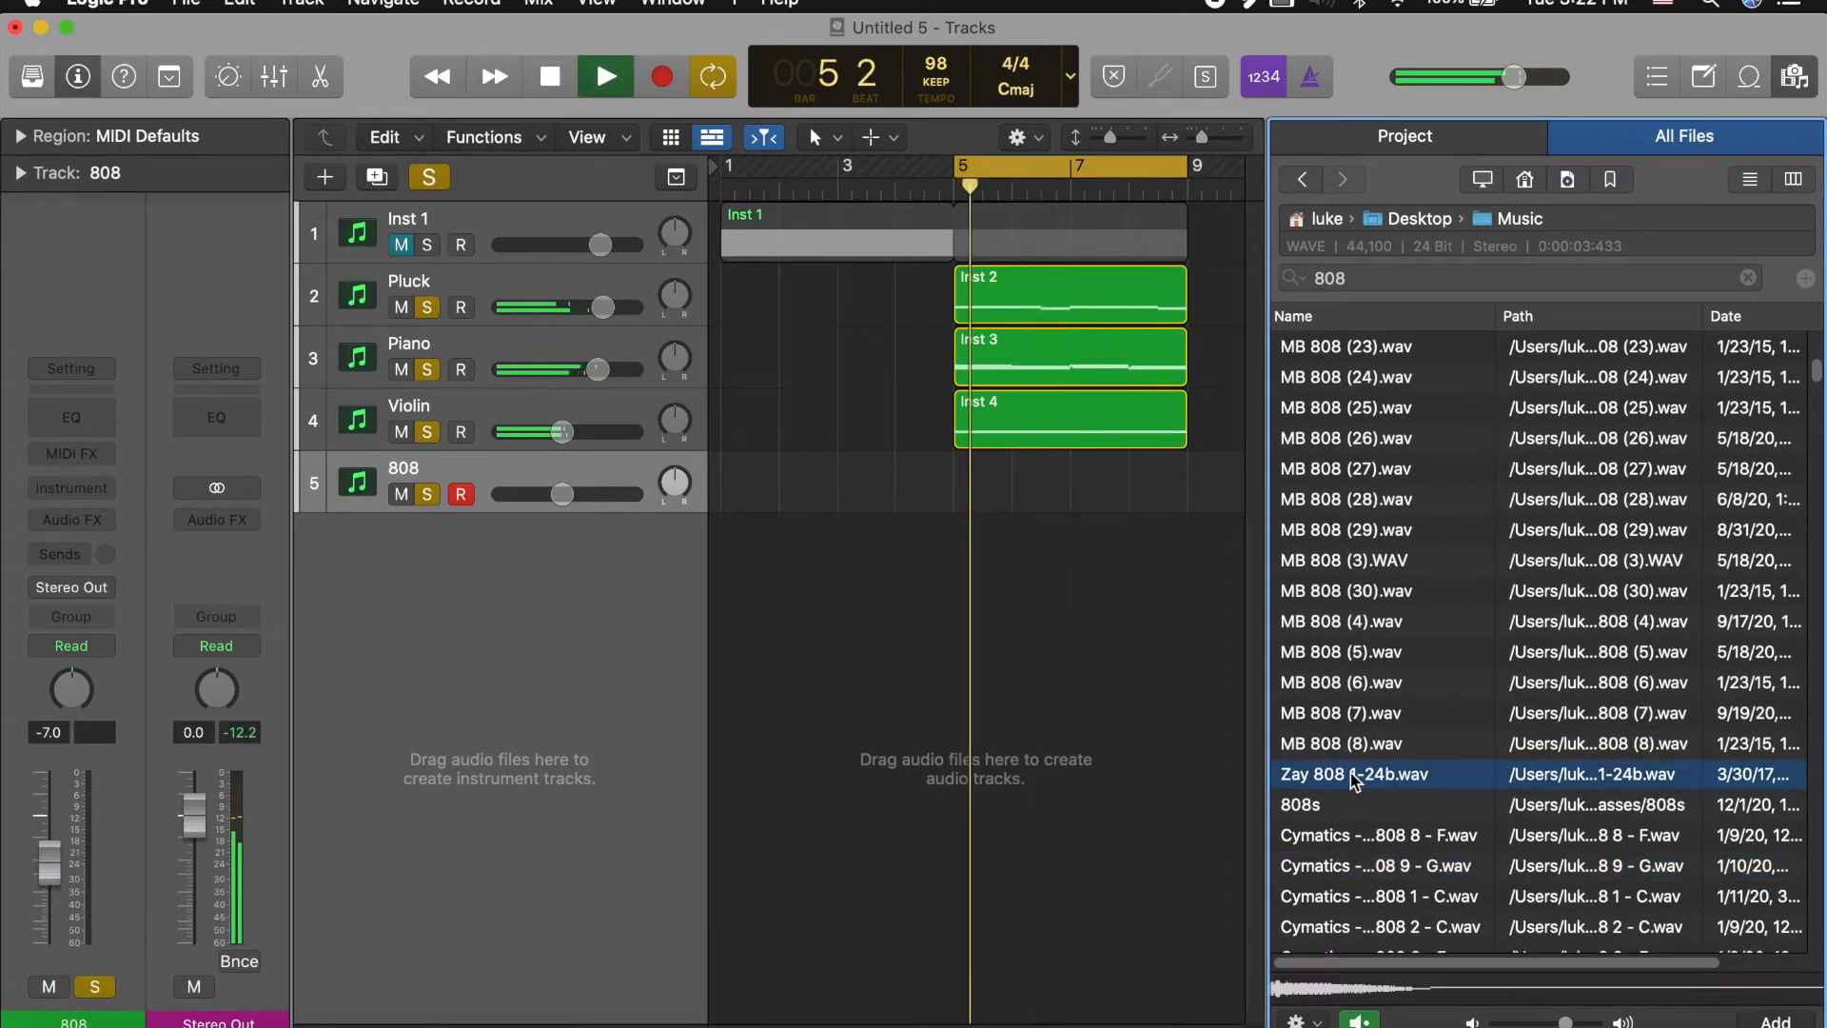
Step: Audition MB 808 (5).wav and MB 808 (29).wav, restart playback, and preview the samples back up to MB 808 (26).wav
{"action": "left_click", "coordinate": [1380, 660]}
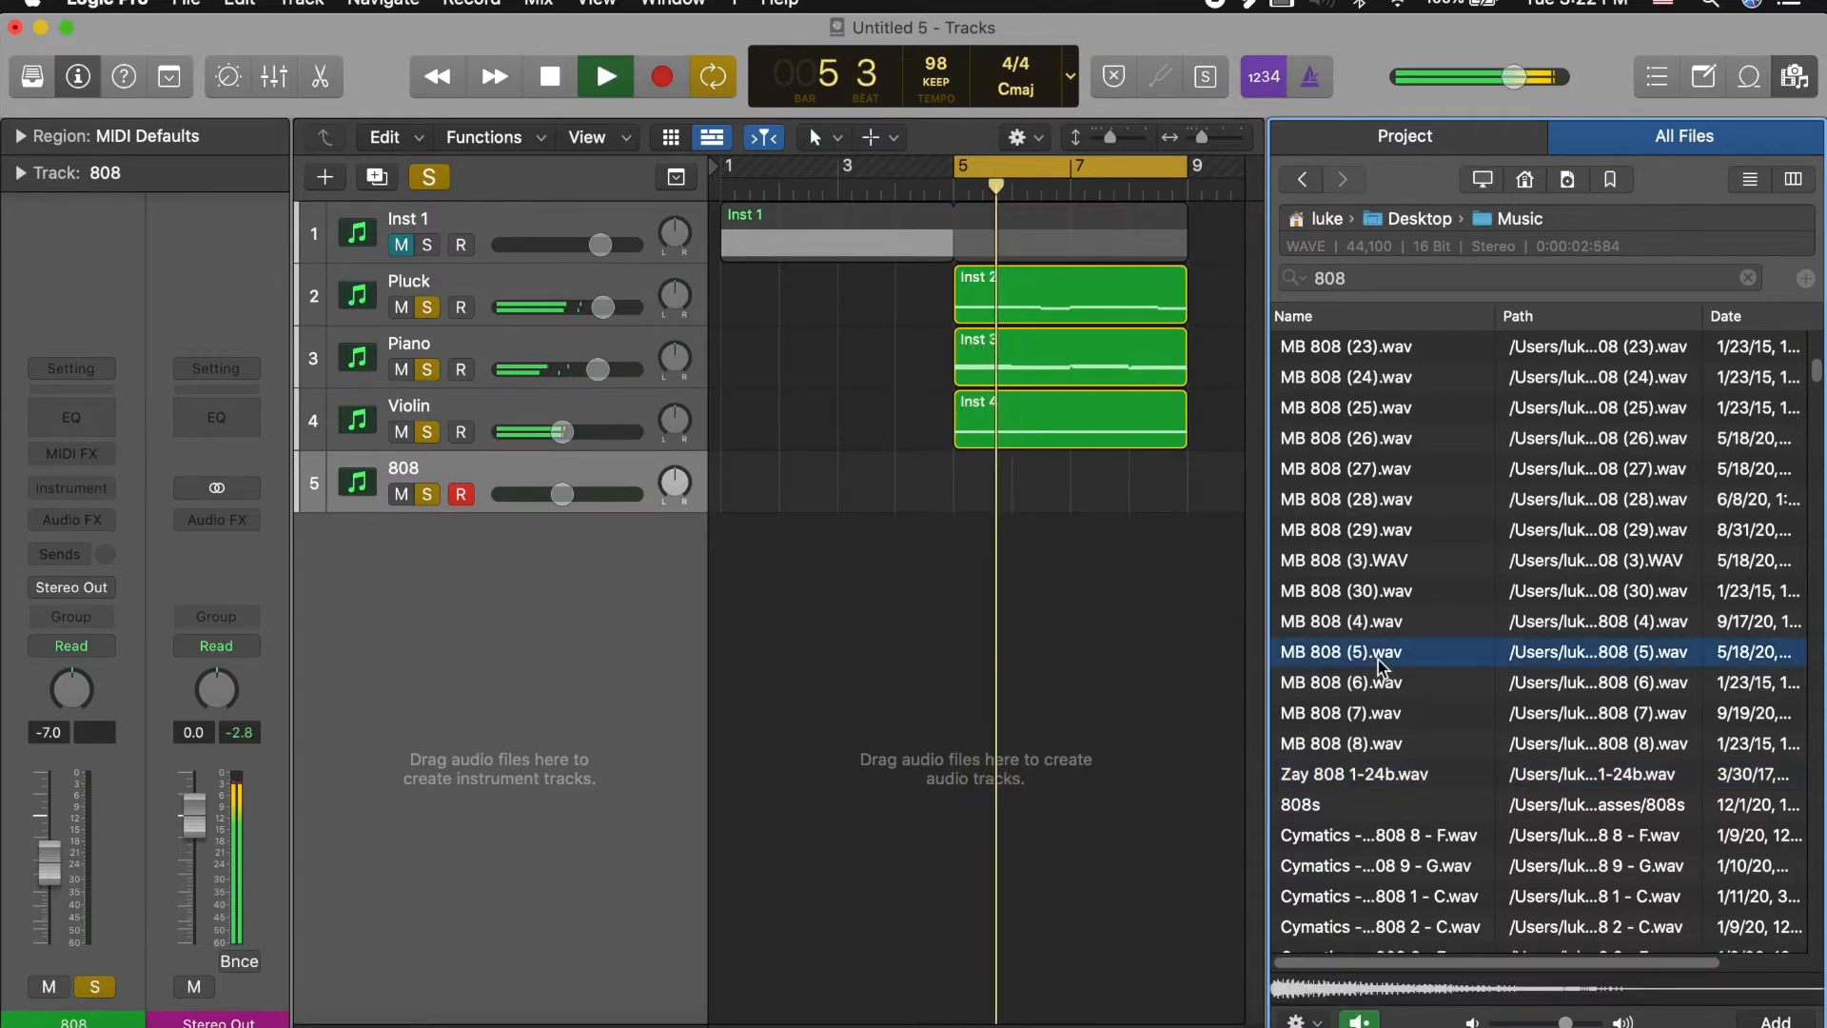
{"action": "left_click", "coordinate": [1407, 541]}
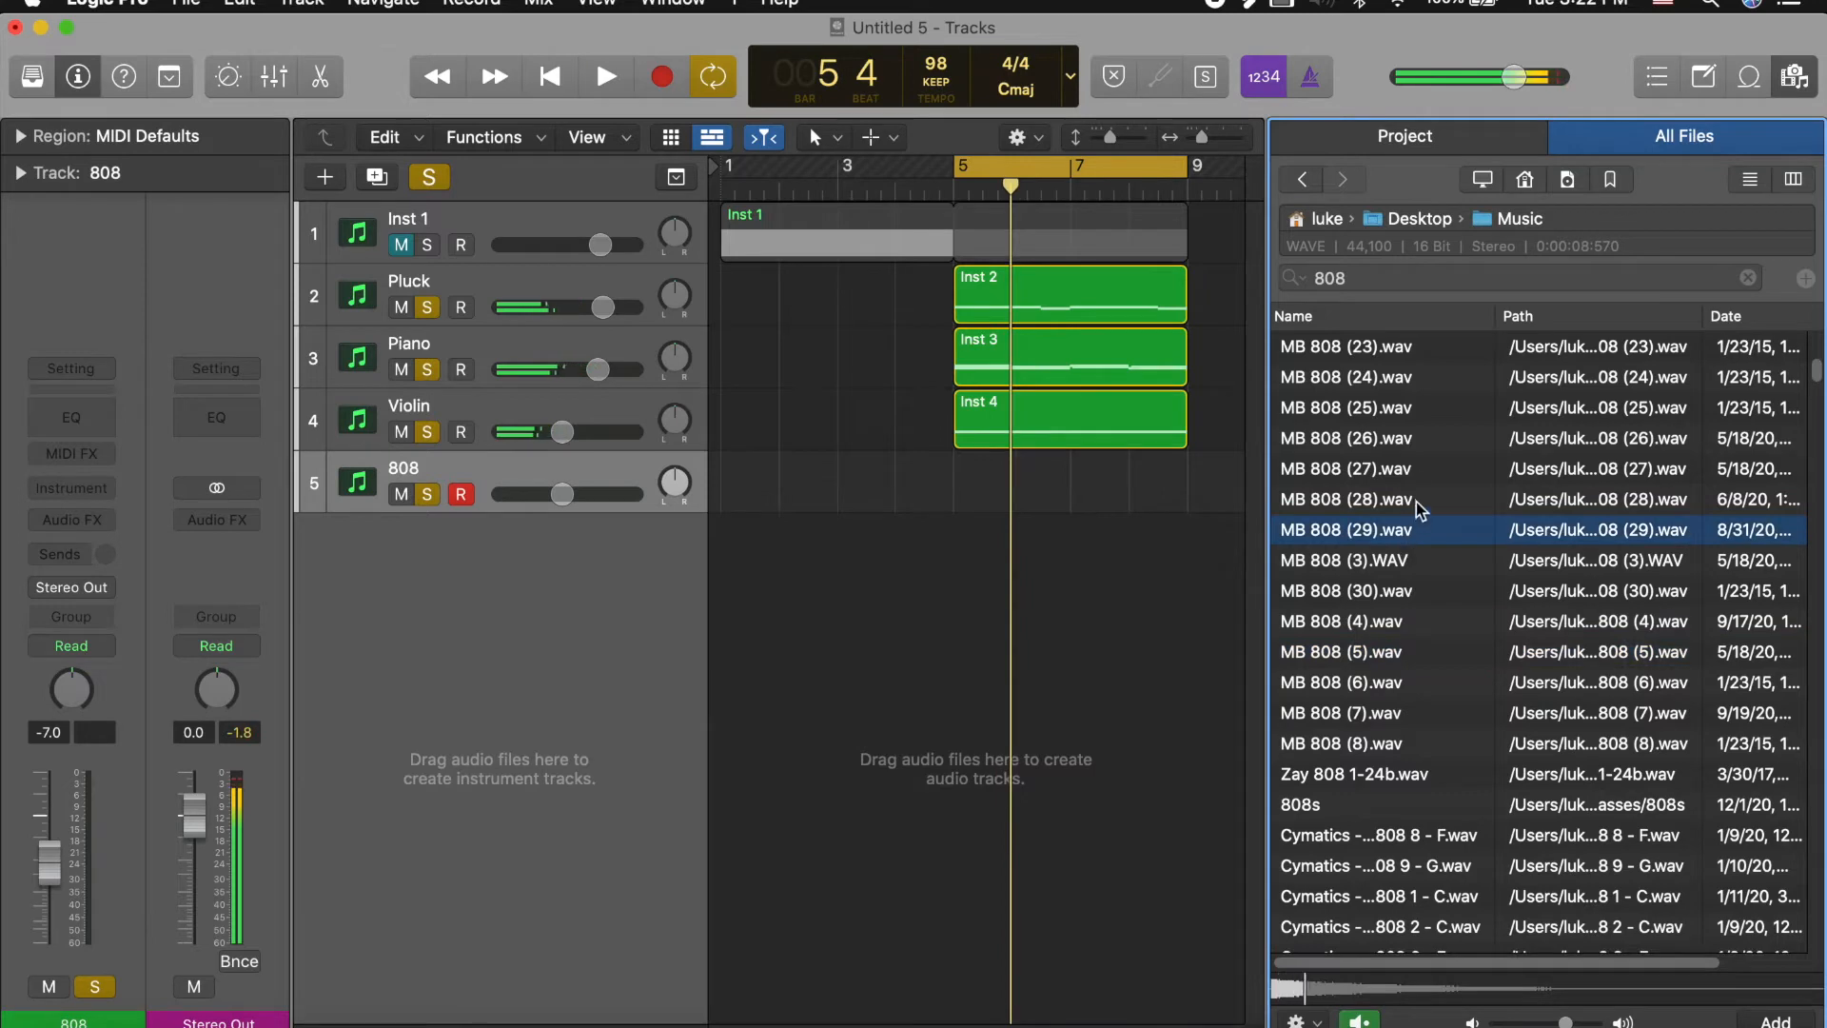
{"action": "key", "text": "space"}
{"action": "key", "text": "Up"}
{"action": "key", "text": "Up"}
{"action": "key", "text": "Up"}
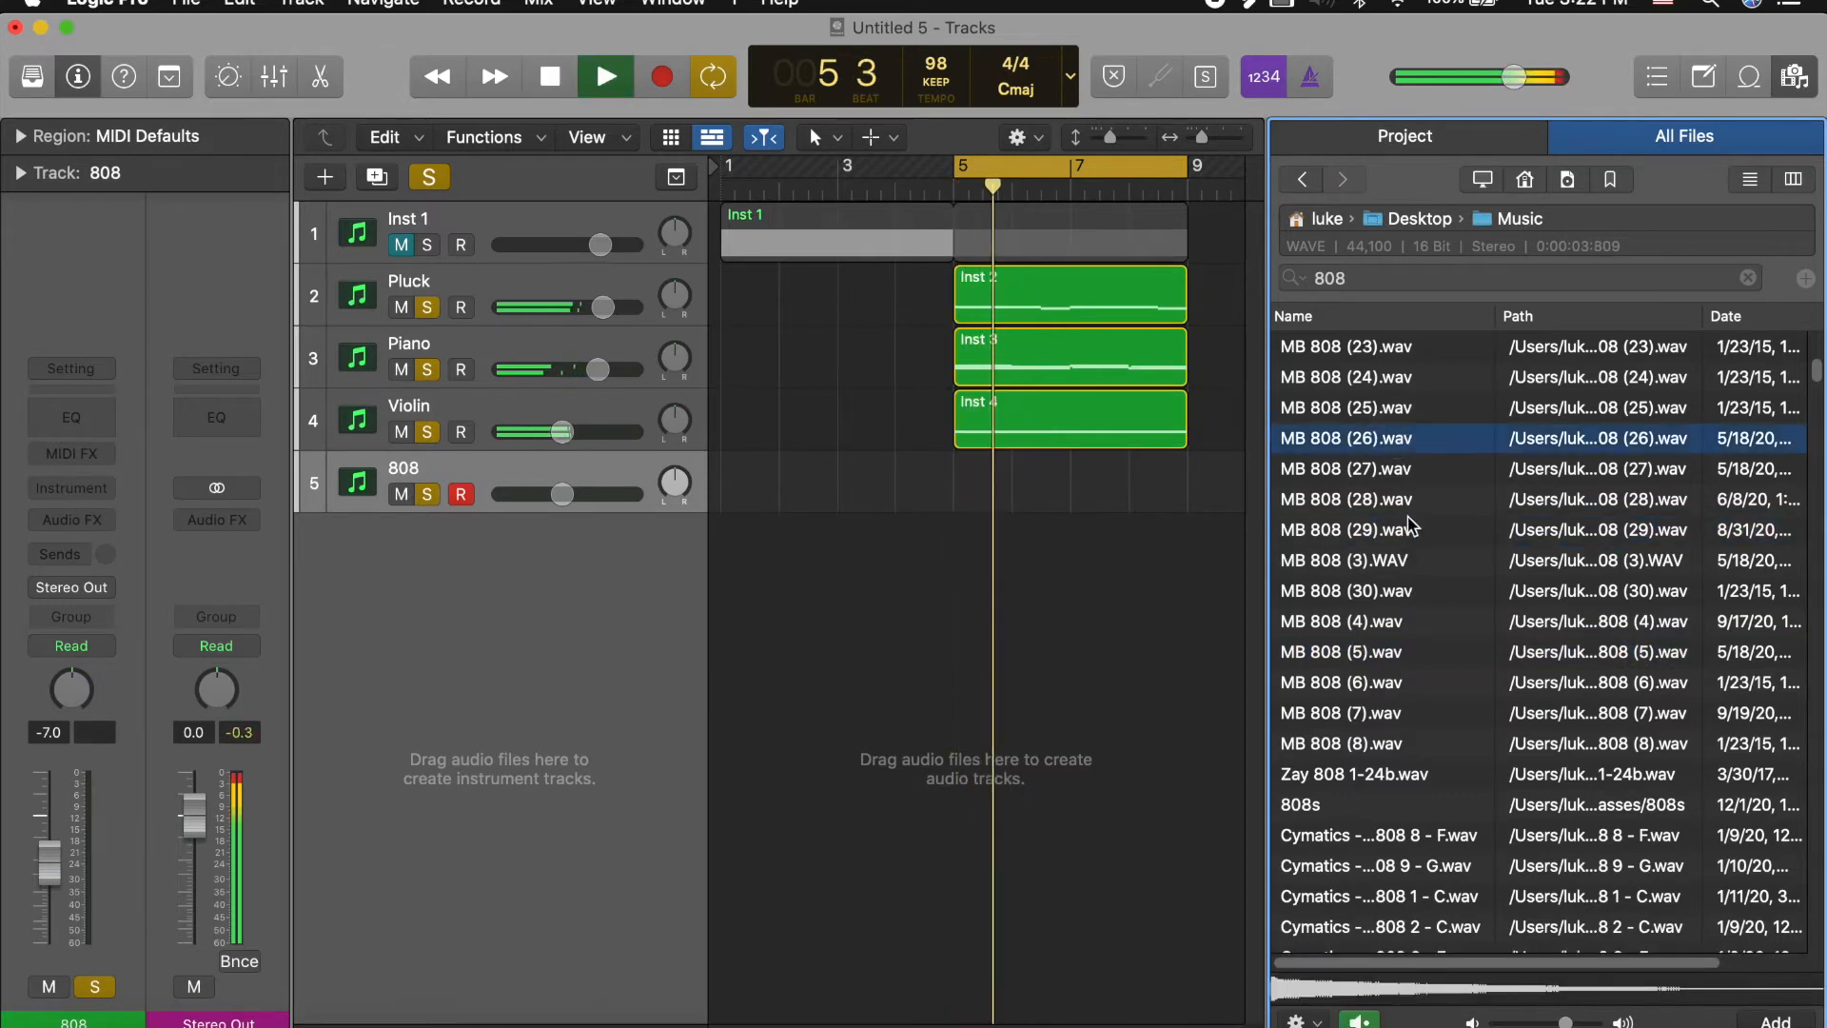
Step: Audition Cymatics 808 samples 6 - E, 3 - D# and 7 - F, and further 808 results down to SD_808_NewOrleans_C.wav
{"action": "scroll", "coordinate": [1418, 713], "scroll_direction": "down", "scroll_amount": 3}
{"action": "left_click", "coordinate": [1413, 837]}
{"action": "left_click", "coordinate": [1415, 869]}
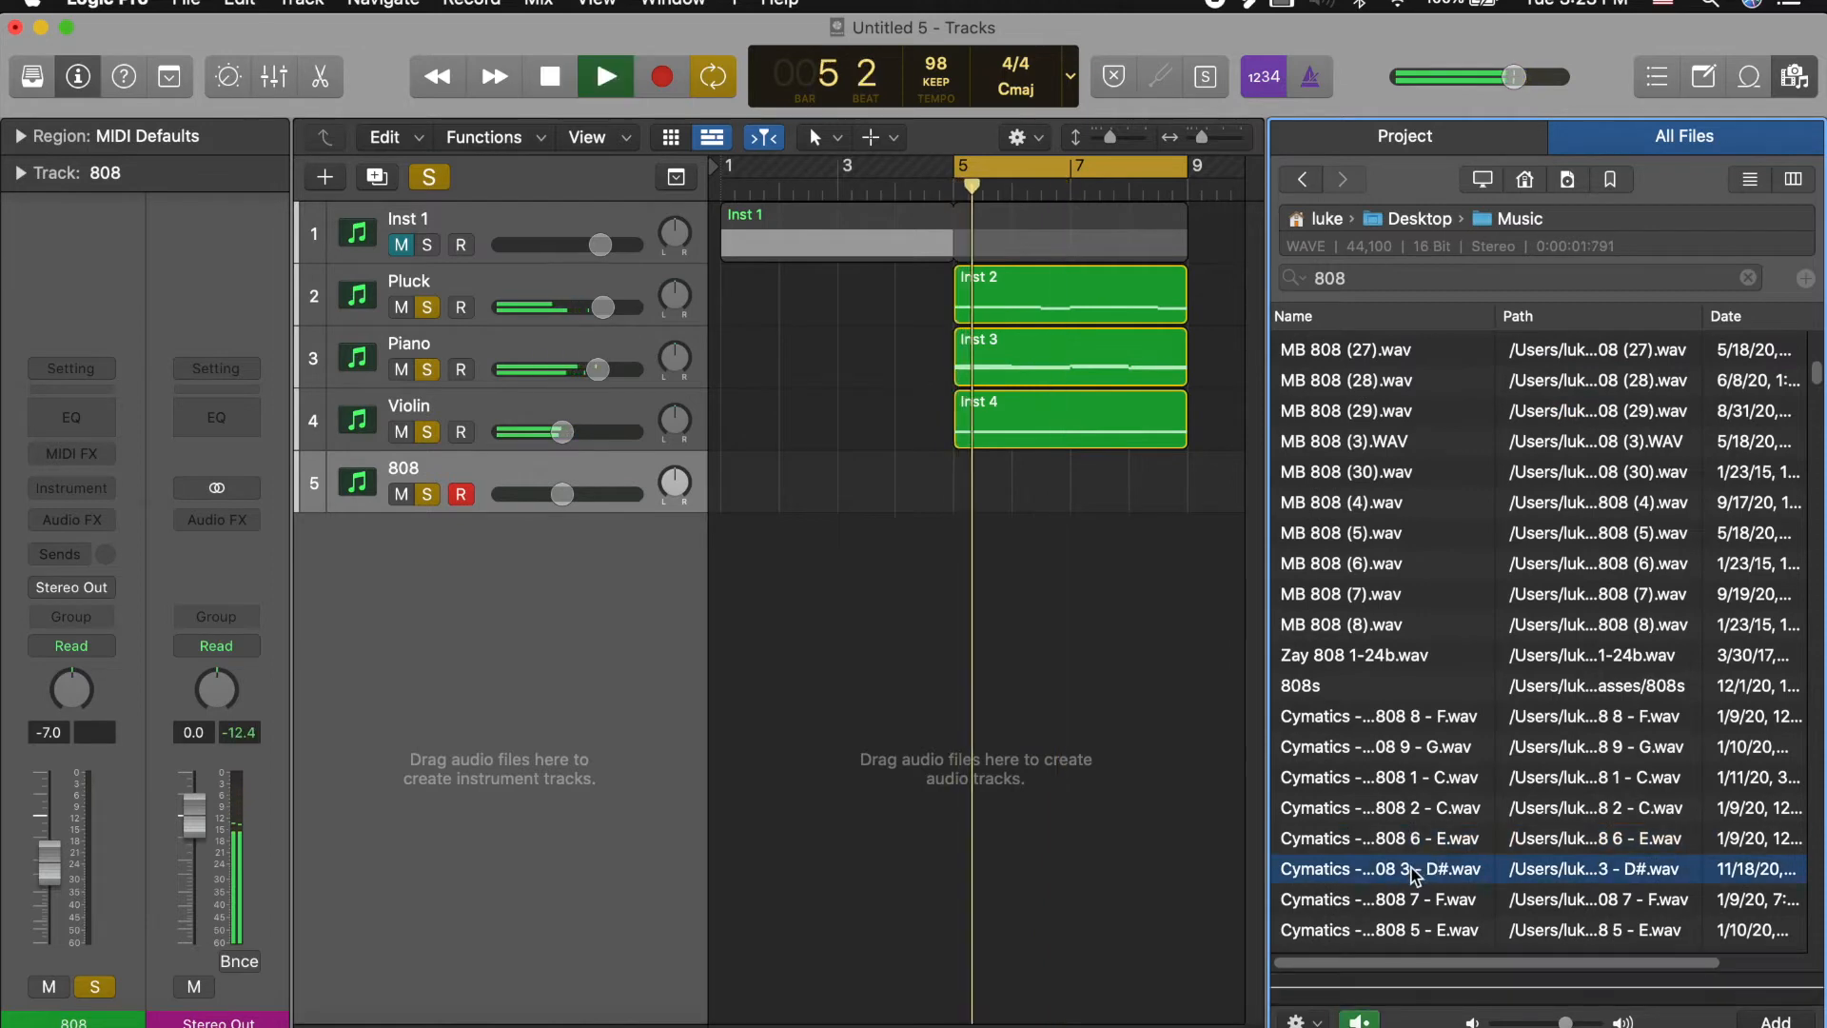
{"action": "left_click", "coordinate": [1442, 903]}
{"action": "scroll", "coordinate": [1437, 894], "scroll_direction": "down", "scroll_amount": 10}
{"action": "left_click", "coordinate": [1405, 777]}
{"action": "left_click", "coordinate": [1389, 496]}
{"action": "scroll", "coordinate": [1389, 571], "scroll_direction": "down", "scroll_amount": 5}
{"action": "left_click", "coordinate": [1380, 667]}
{"action": "left_click", "coordinate": [1381, 575]}
{"action": "left_click", "coordinate": [1408, 516]}
Step: Load SD_808_NewOrleans_C.wav into a new Quick Sampler track below the 808 track and add a Tuner effect to it
{"action": "left_click_drag", "start_coordinate": [1409, 516], "coordinate": [549, 581]}
{"action": "left_click", "coordinate": [72, 520]}
{"action": "mouse_move", "coordinate": [152, 850]}
{"action": "mouse_move", "coordinate": [314, 958]}
{"action": "left_click", "coordinate": [485, 958]}
Step: Set the Quick Sampler polyphony of the New Orleans 808 to Mono
{"action": "left_click", "coordinate": [1692, 708]}
{"action": "left_click", "coordinate": [1707, 498]}
{"action": "left_click", "coordinate": [1699, 710]}
{"action": "left_click", "coordinate": [1698, 712]}
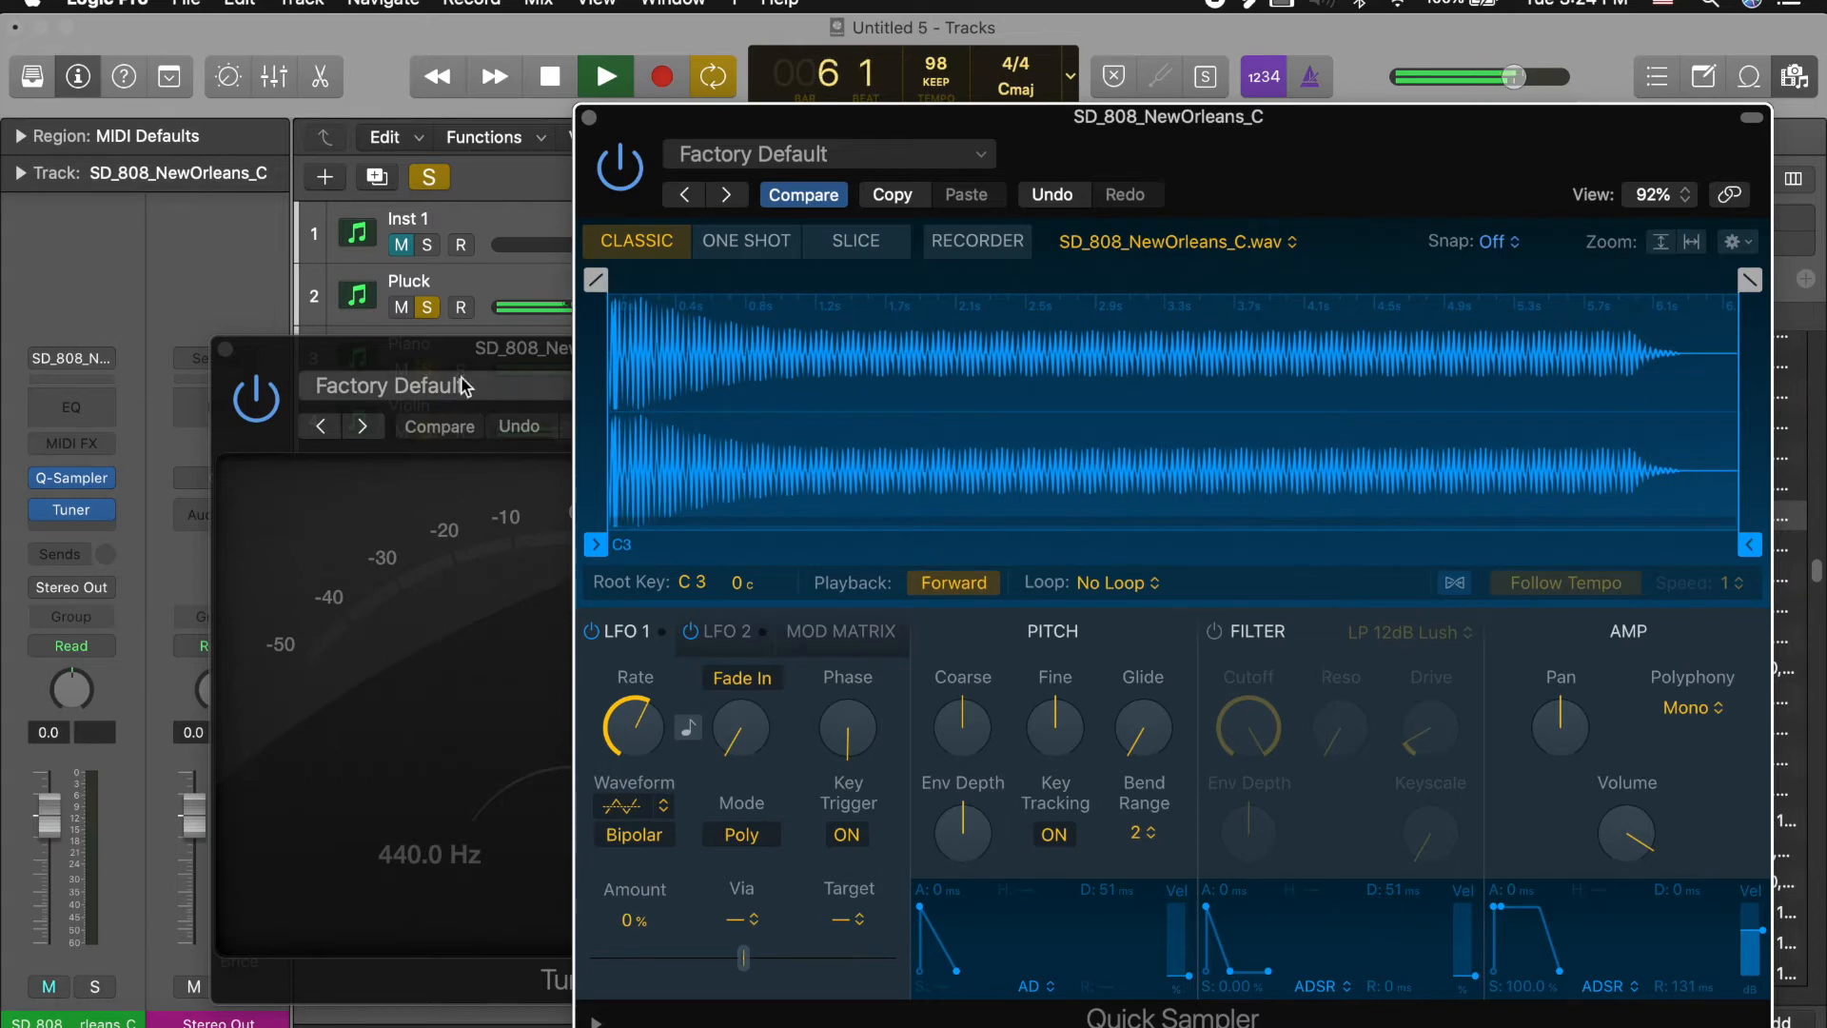
Step: Check the 808 sample's pitch in the Tuner, and close the Tuner and Quick Sampler windows
{"action": "left_click_drag", "start_coordinate": [352, 339], "coordinate": [155, 237]}
{"action": "left_click", "coordinate": [300, 286]}
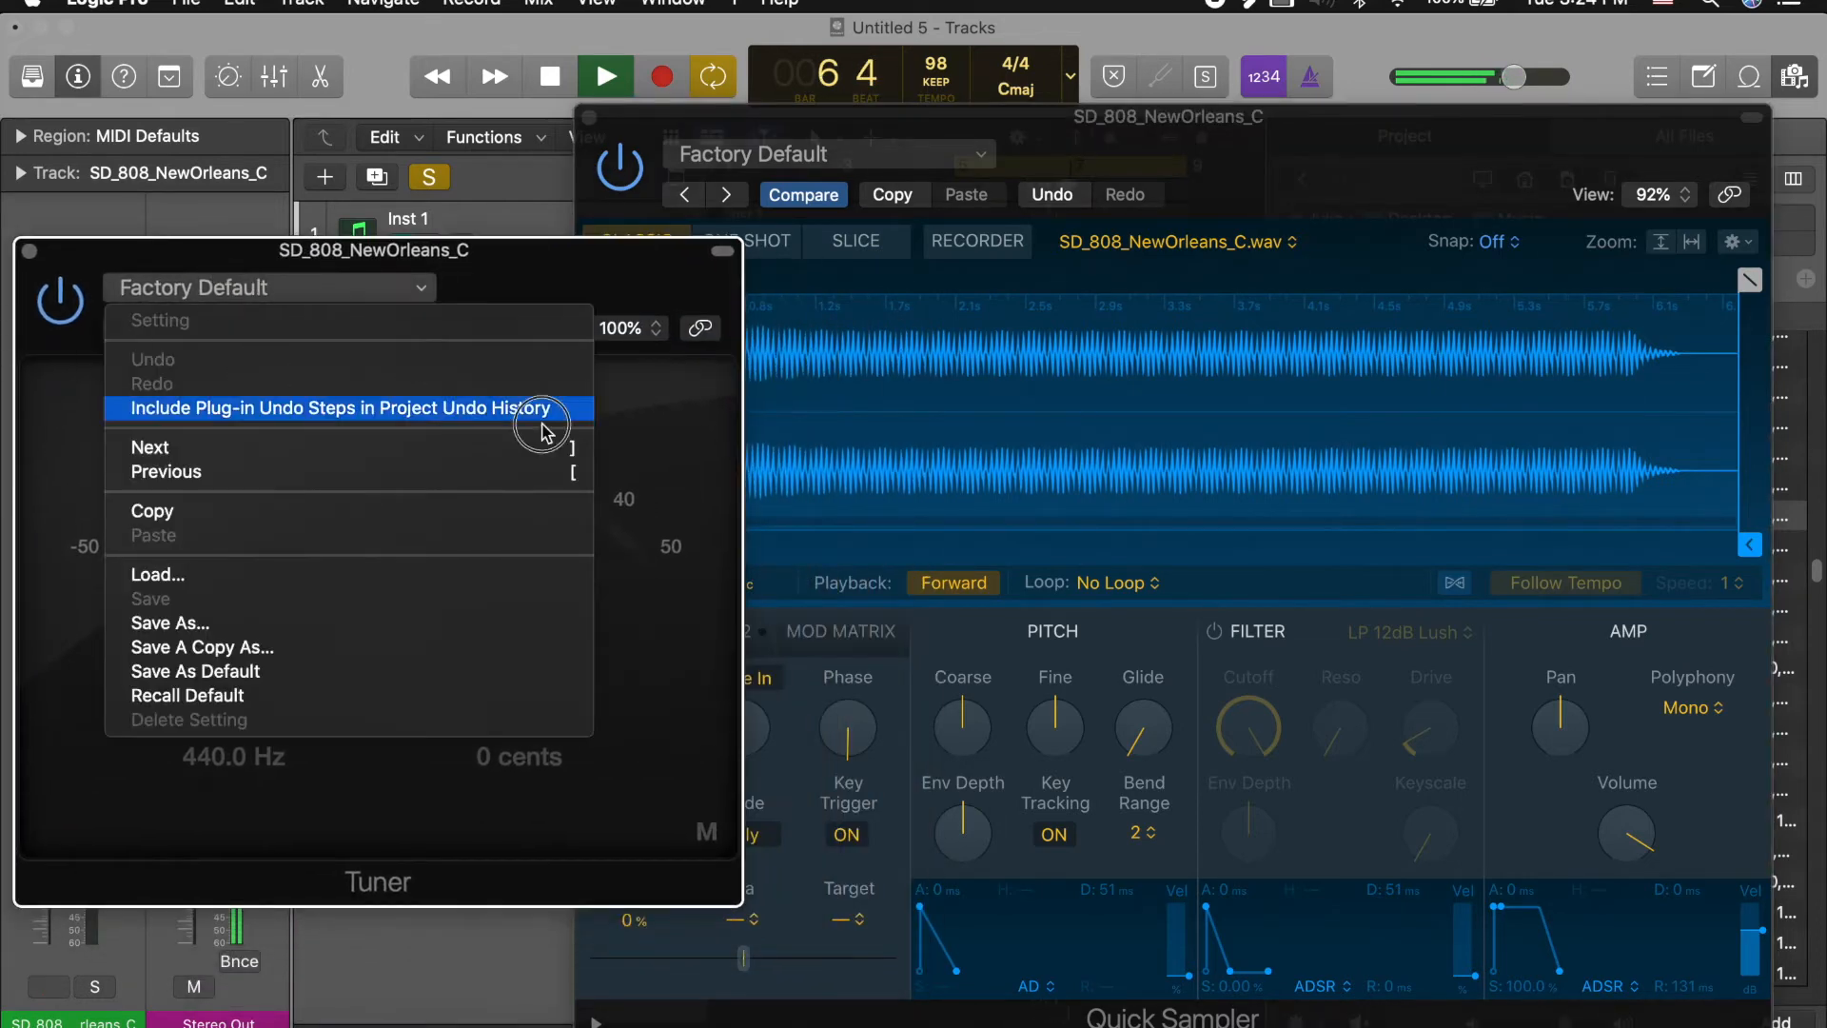
{"action": "left_click", "coordinate": [647, 323]}
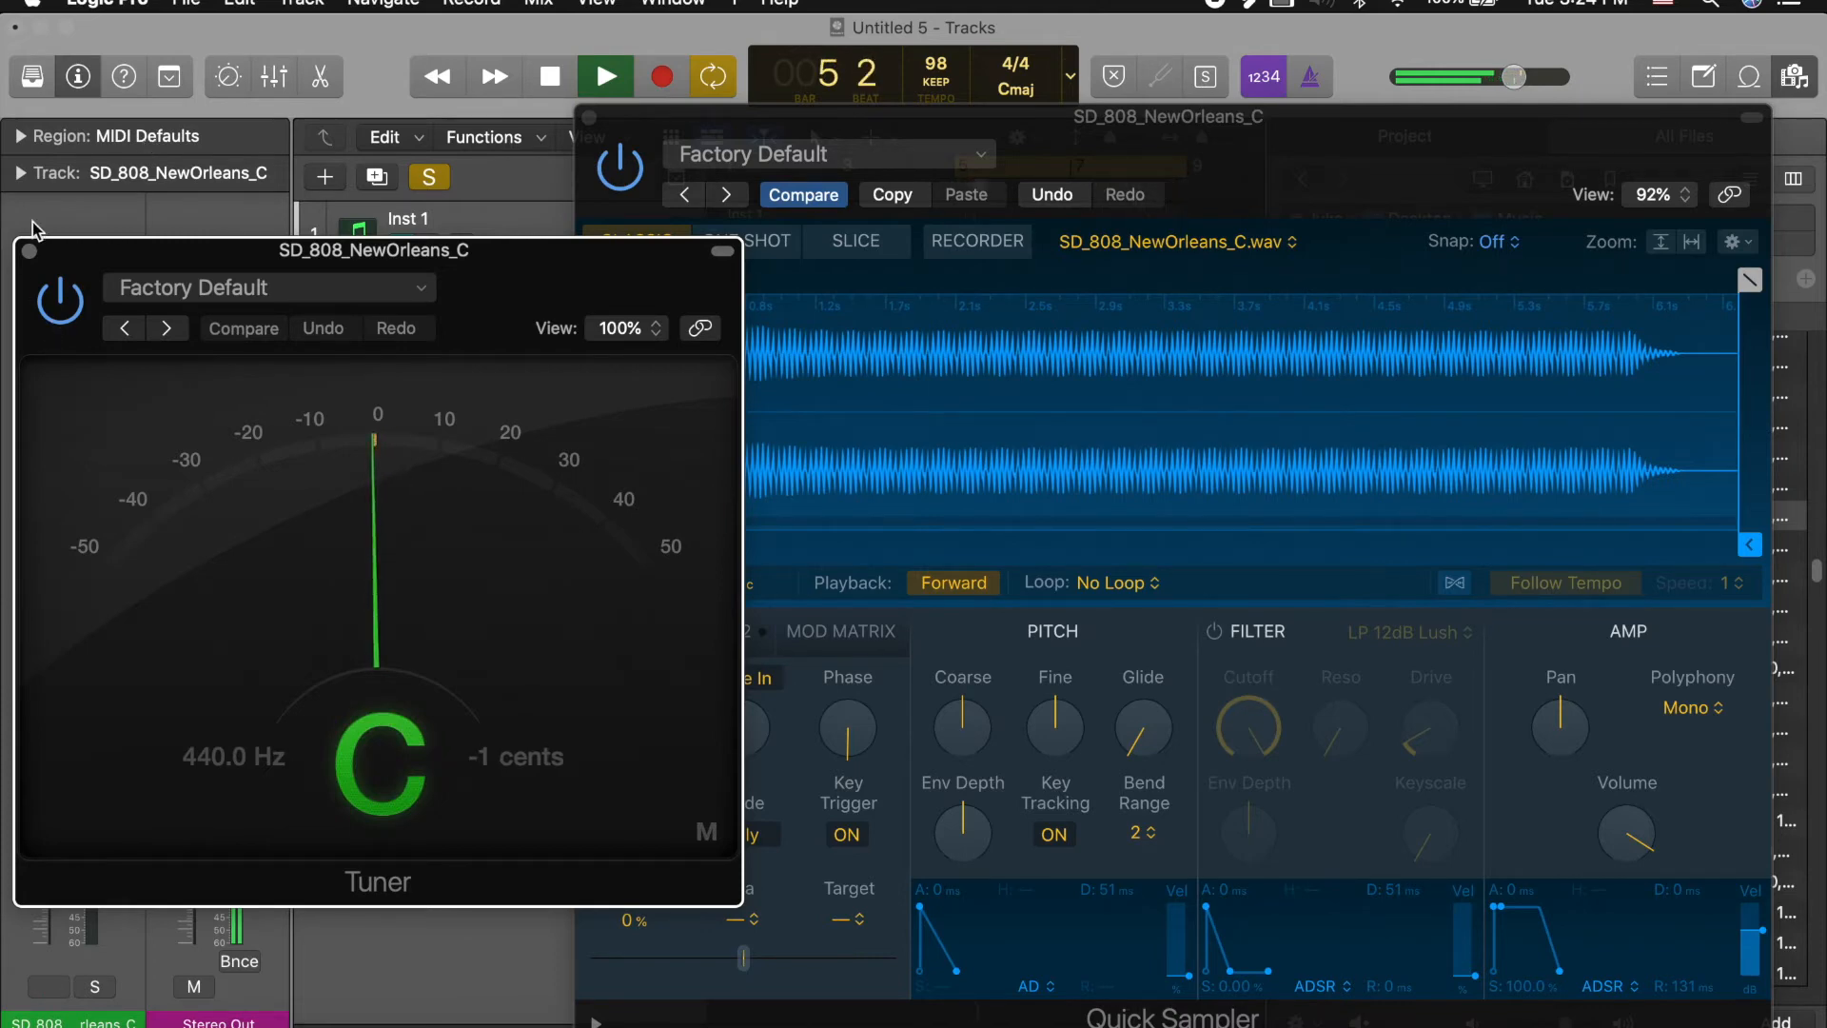
{"action": "left_click", "coordinate": [28, 251]}
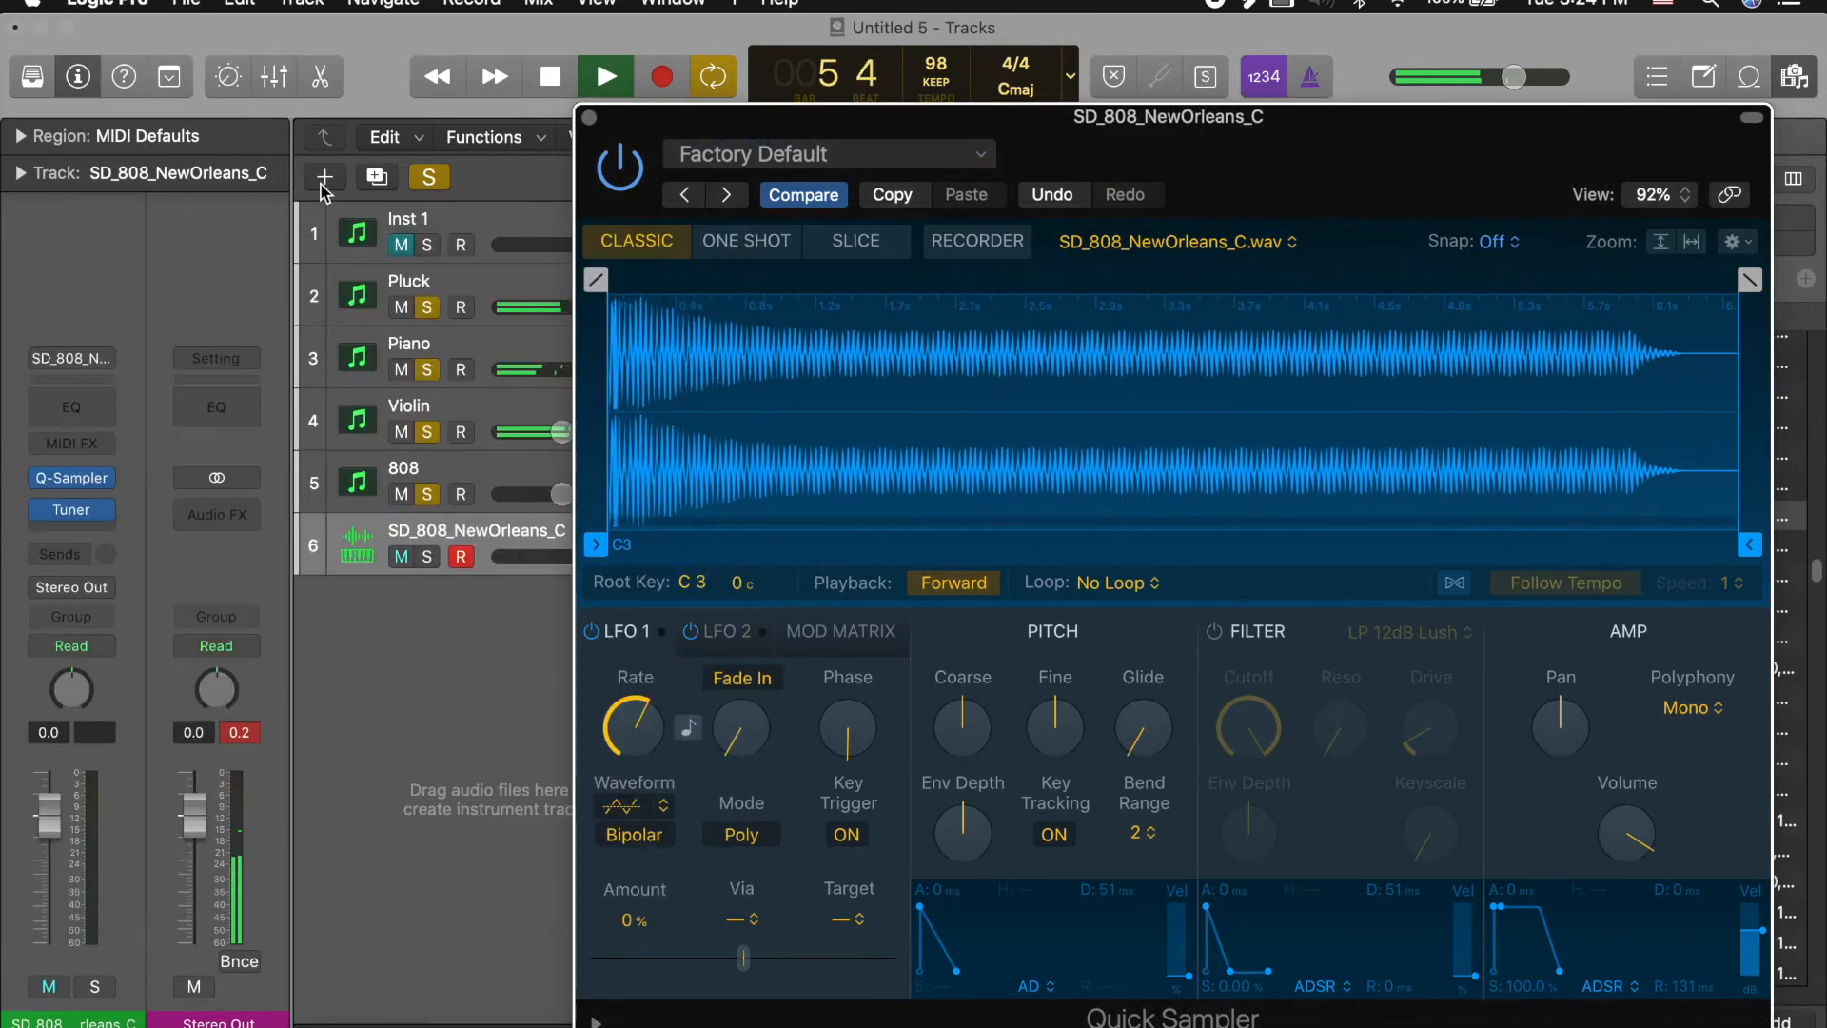
{"action": "left_click", "coordinate": [589, 117]}
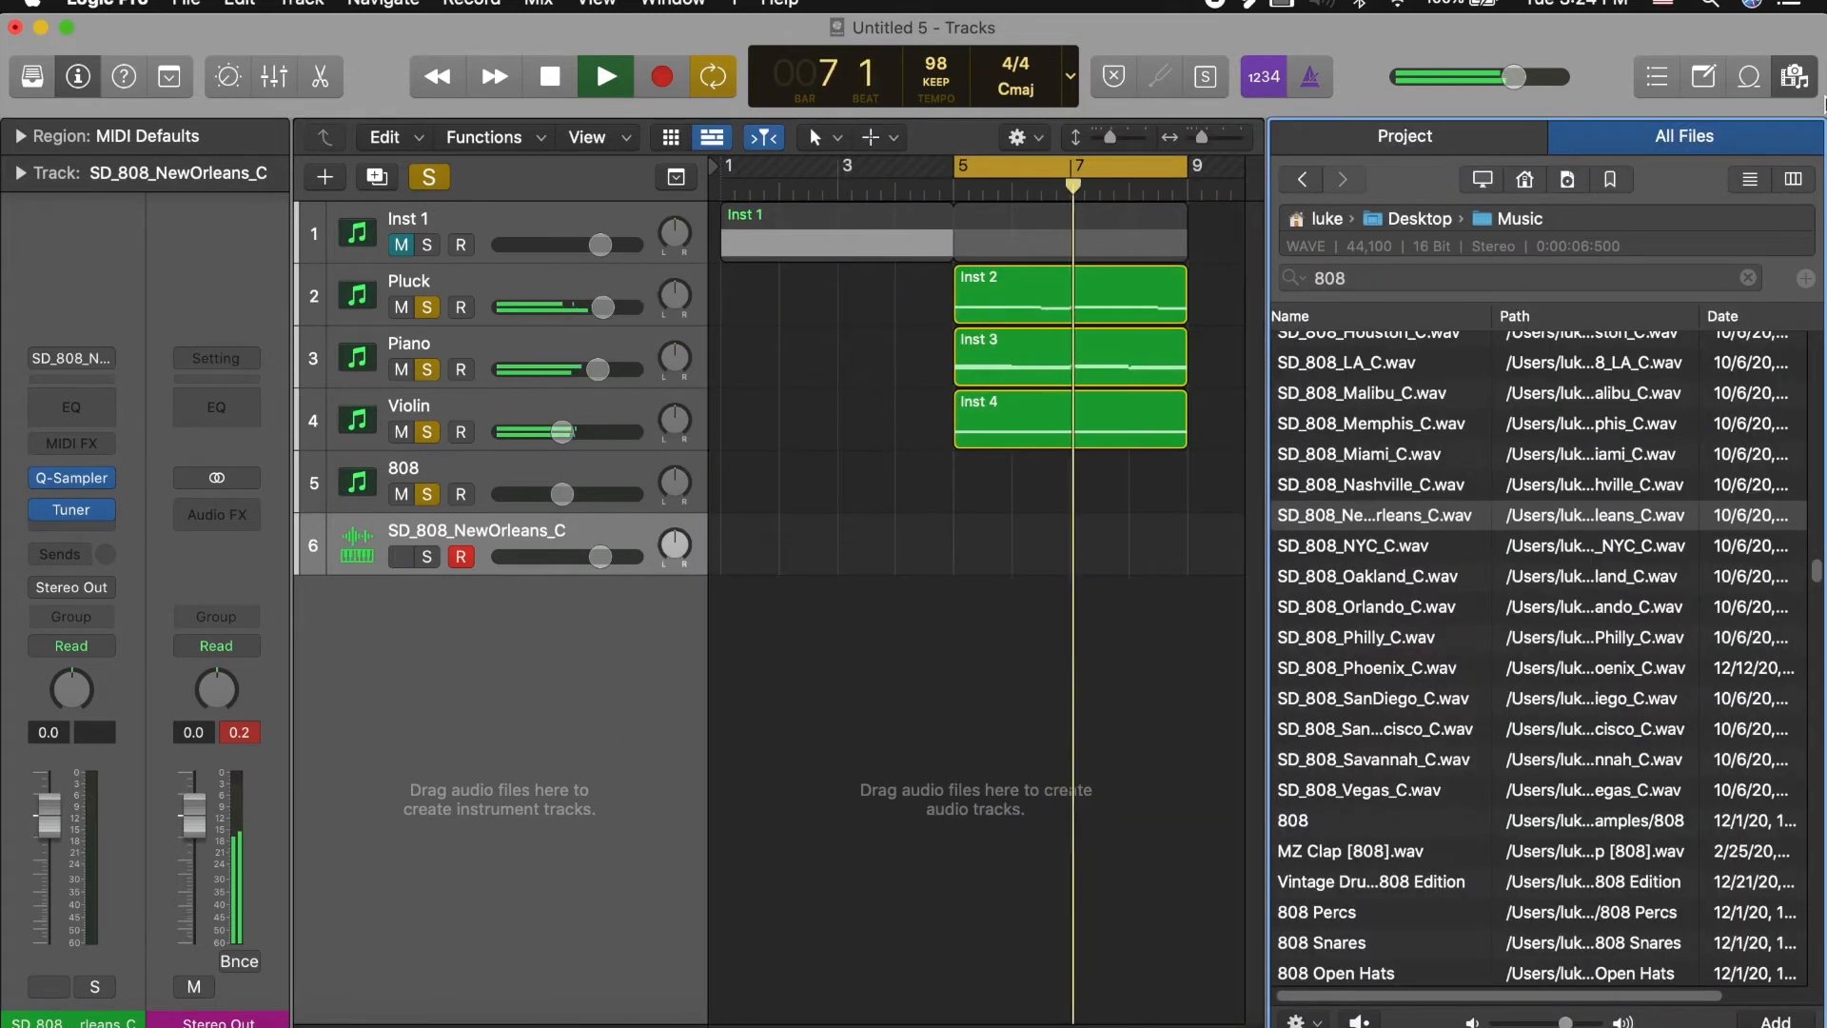
Step: Close the file browser and create an empty MIDI region from bar 5 to bar 9 on the SD_808_NewOrleans_C track
{"action": "key", "text": "f"}
{"action": "right_click", "coordinate": [968, 558]}
{"action": "left_click", "coordinate": [1012, 562]}
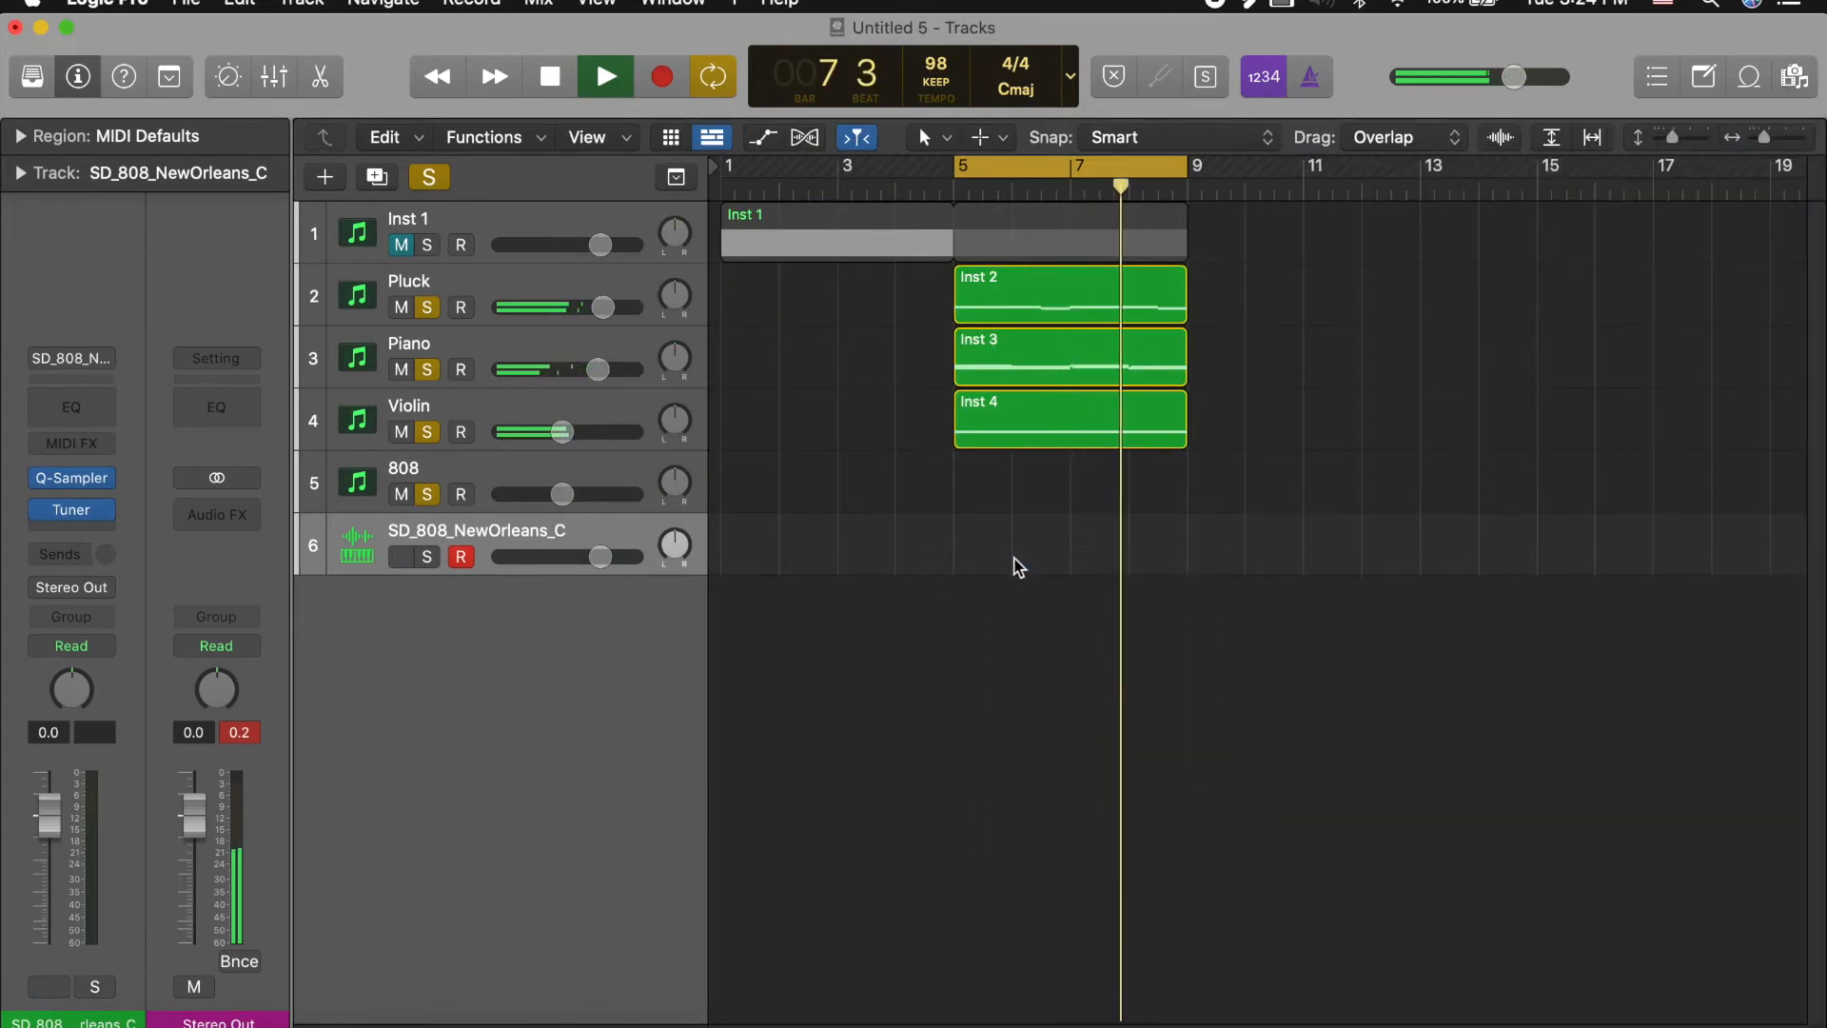
{"action": "left_click_drag", "start_coordinate": [1009, 558], "coordinate": [1187, 562]}
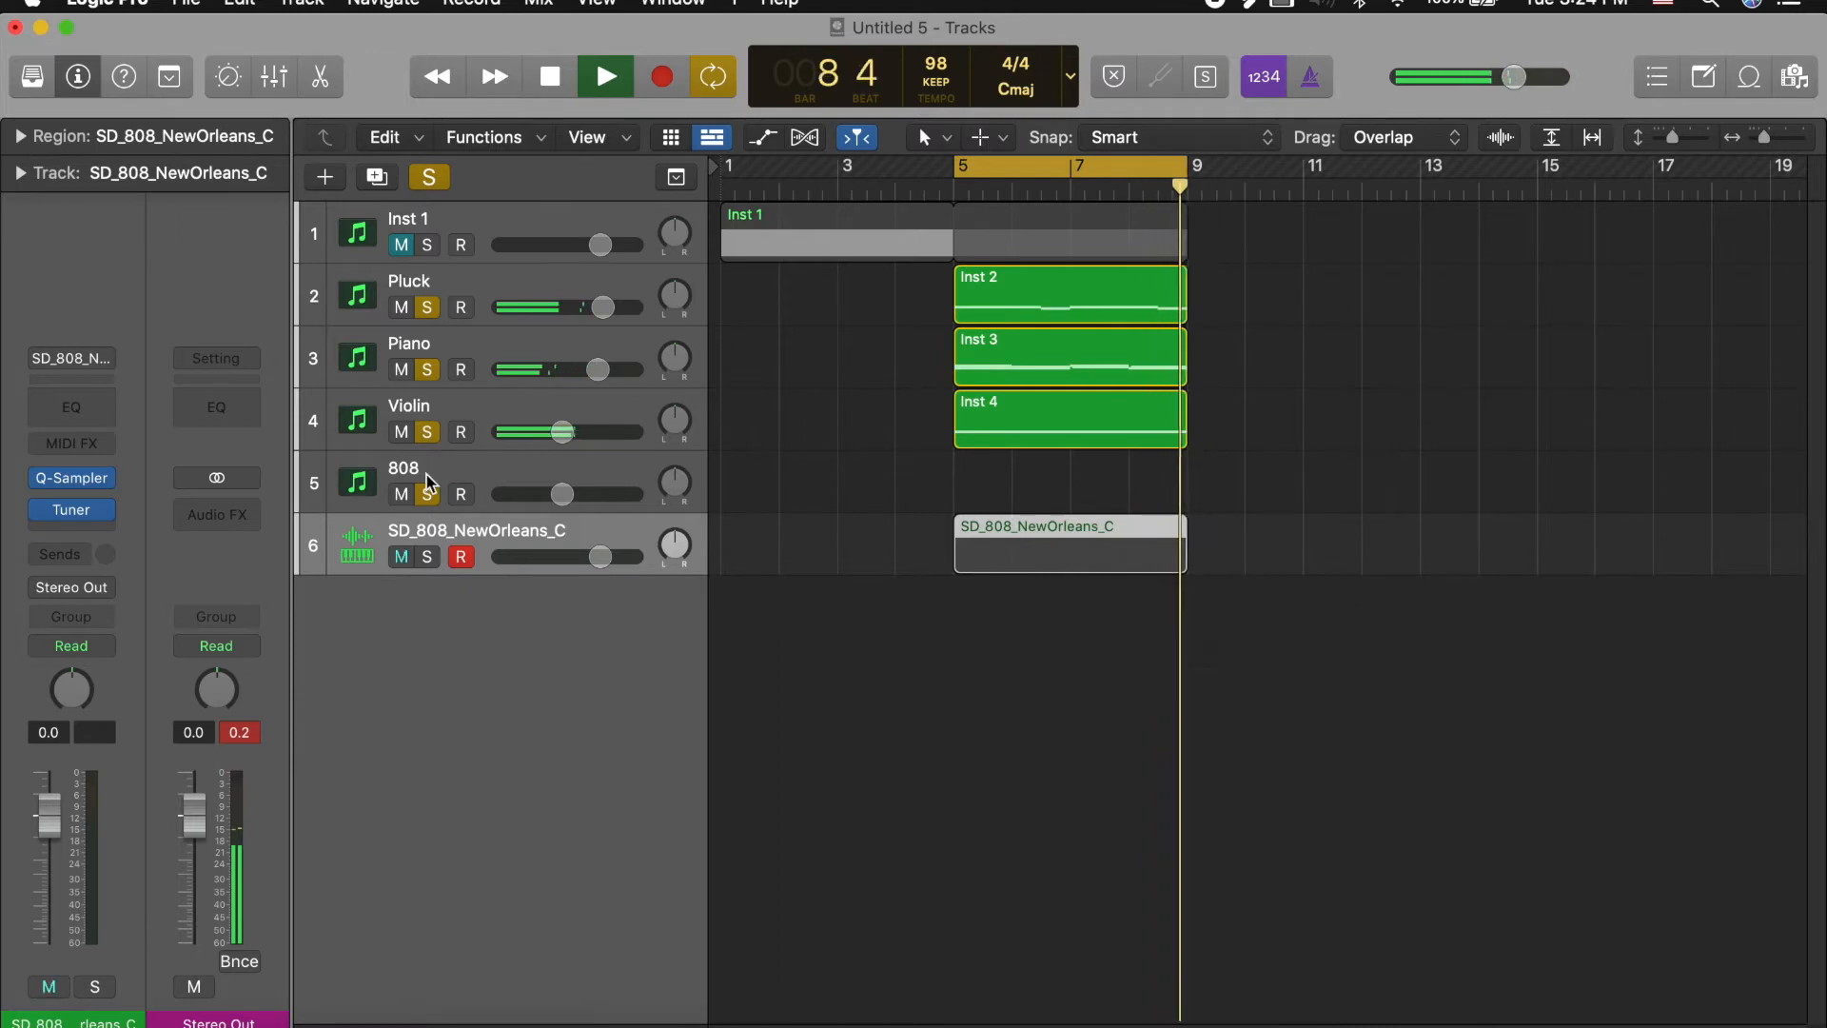
Step: Delete the empty 808 track and solo the SD_808_NewOrleans_C track
{"action": "left_click", "coordinate": [562, 469]}
{"action": "key", "text": "super+BackSpace"}
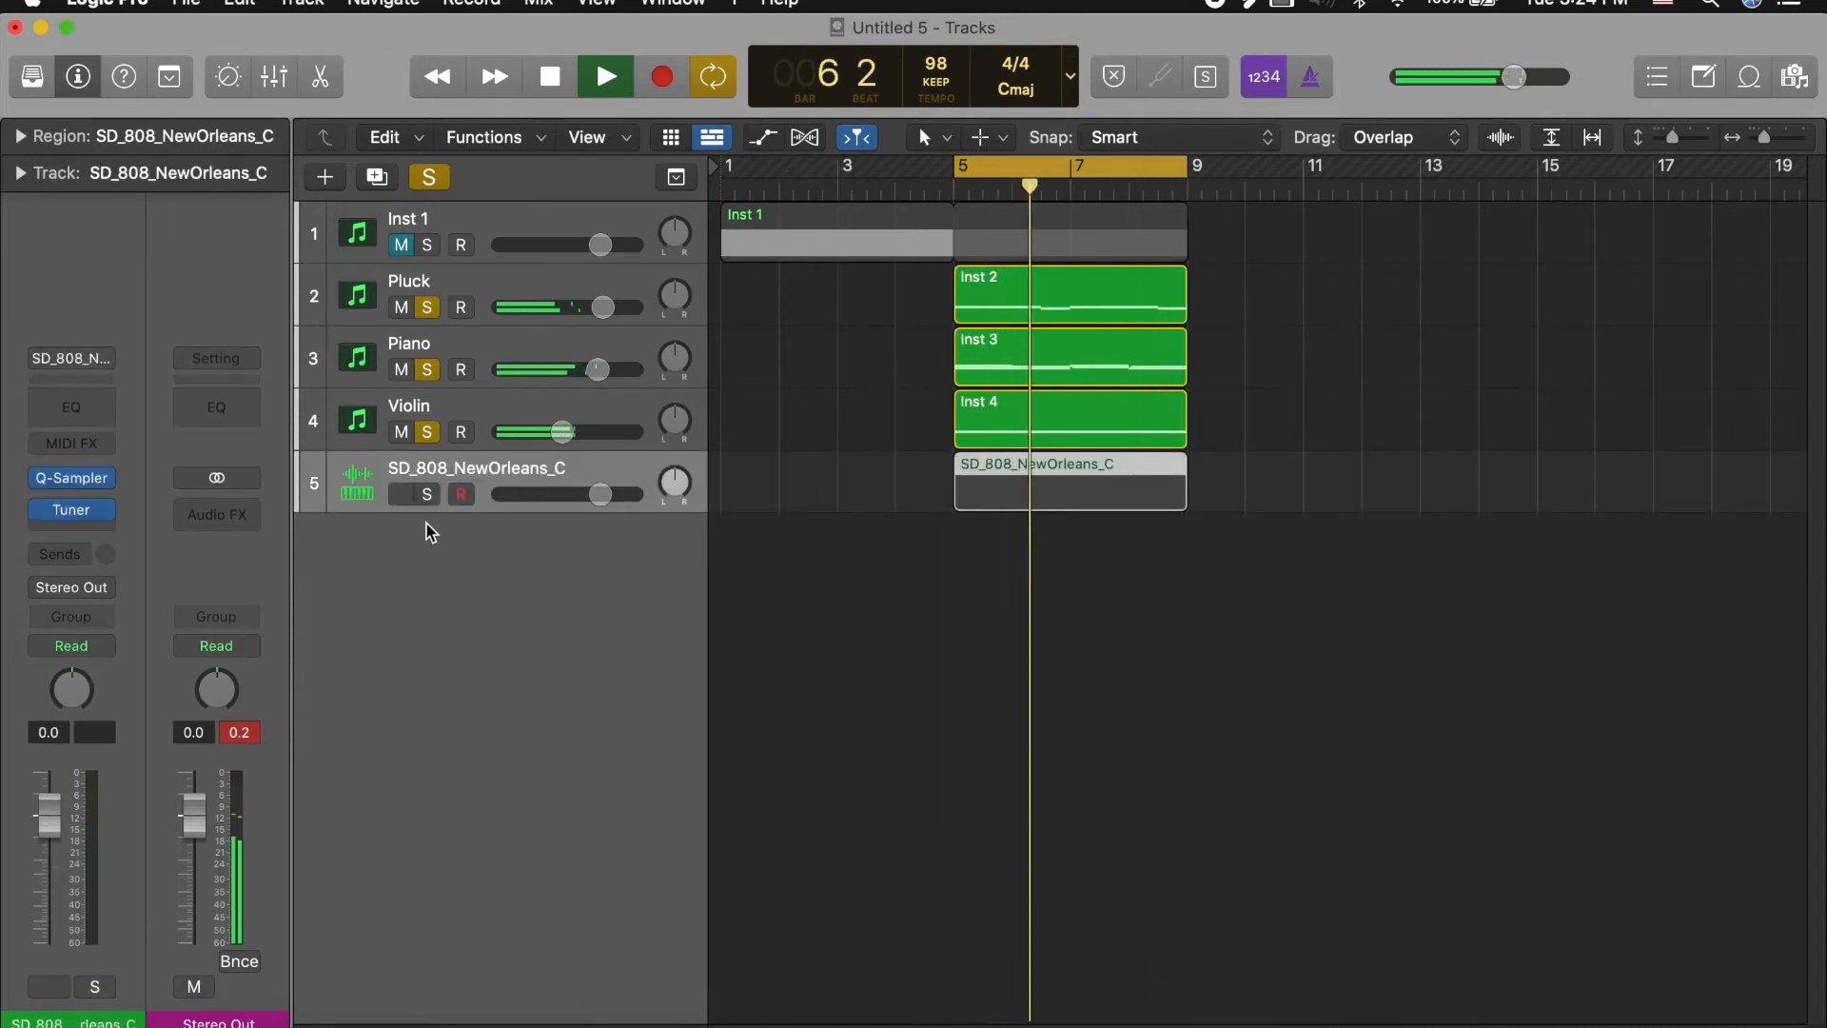
{"action": "left_click", "coordinate": [427, 494]}
Step: Show the notes of all five tracks' regions together in the Piano Roll and stop playback
{"action": "left_click_drag", "start_coordinate": [1112, 597], "coordinate": [1001, 247]}
{"action": "double_click", "coordinate": [1055, 501]}
{"action": "key", "text": "space"}
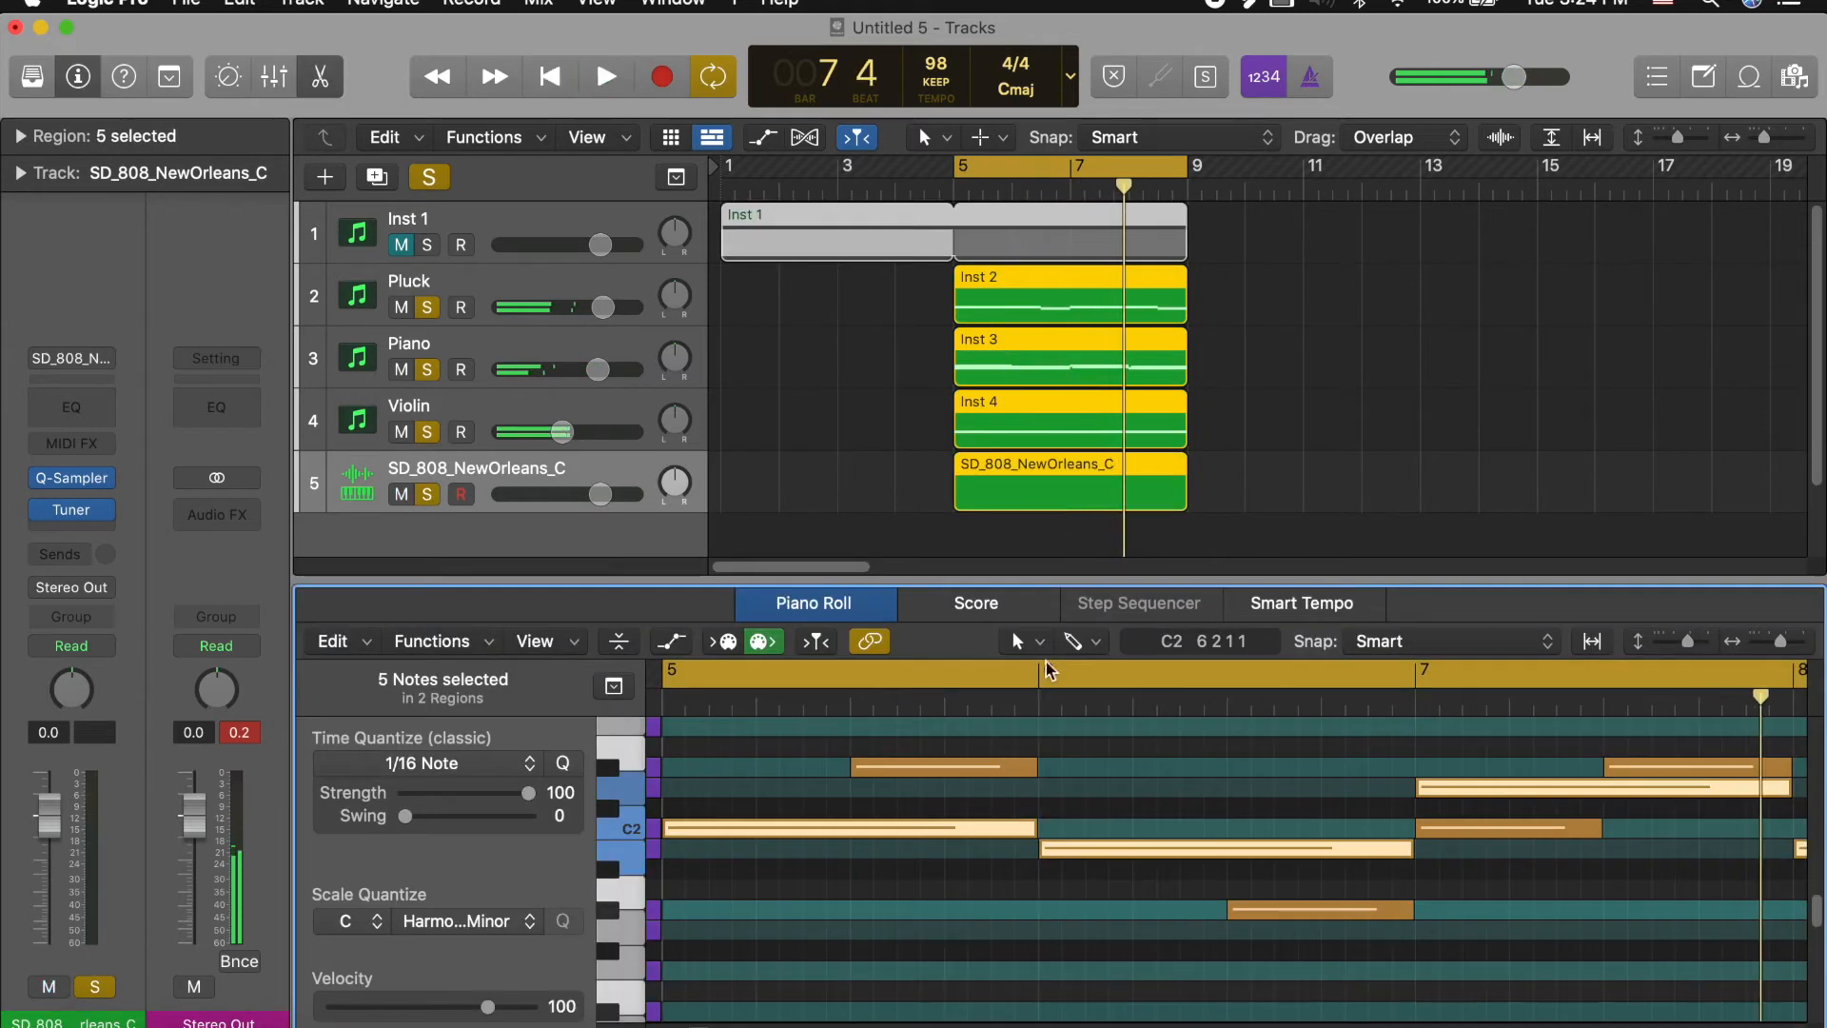
{"action": "scroll", "coordinate": [964, 873], "scroll_direction": "up", "scroll_amount": 2}
{"action": "scroll", "coordinate": [964, 883], "scroll_direction": "down", "scroll_amount": 1}
{"action": "left_click", "coordinate": [852, 911]}
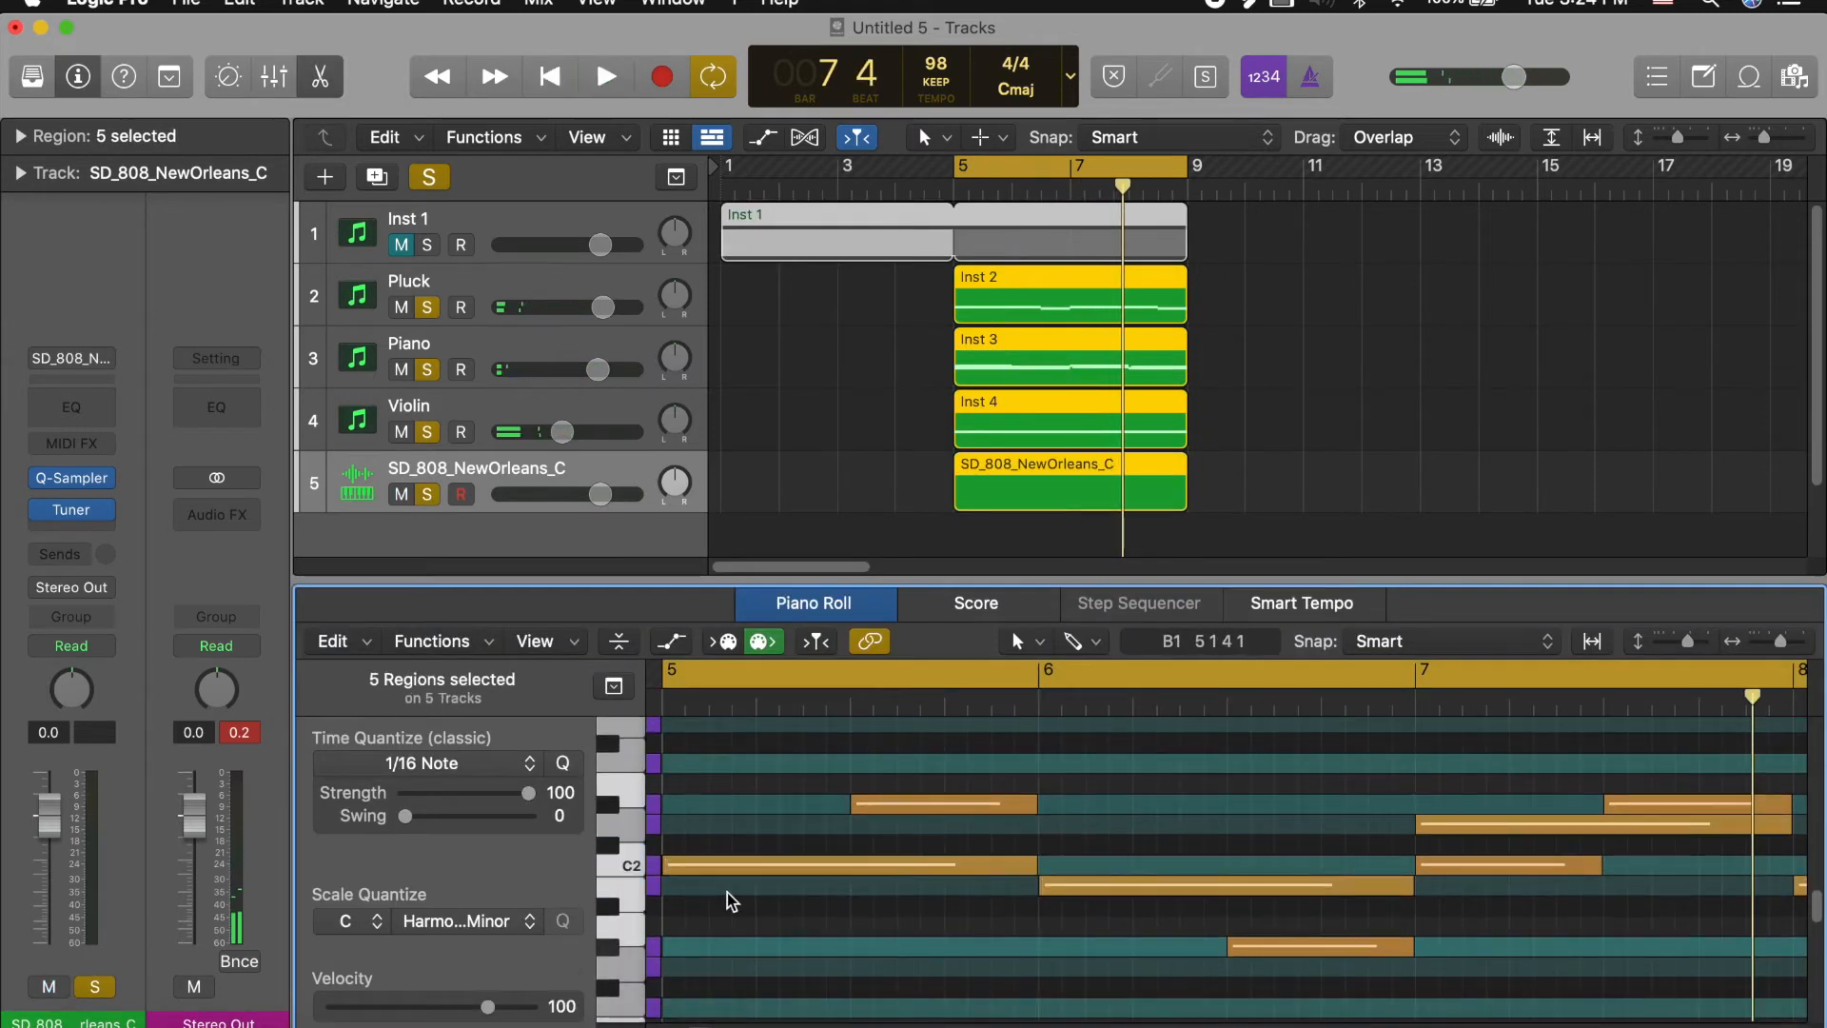
Step: Add a C4 note at the start of bar 5 in the 808 region and shorten it while auditioning
{"action": "scroll", "coordinate": [746, 931], "scroll_direction": "up", "scroll_amount": 5}
{"action": "scroll", "coordinate": [679, 879], "scroll_direction": "up", "scroll_amount": 8}
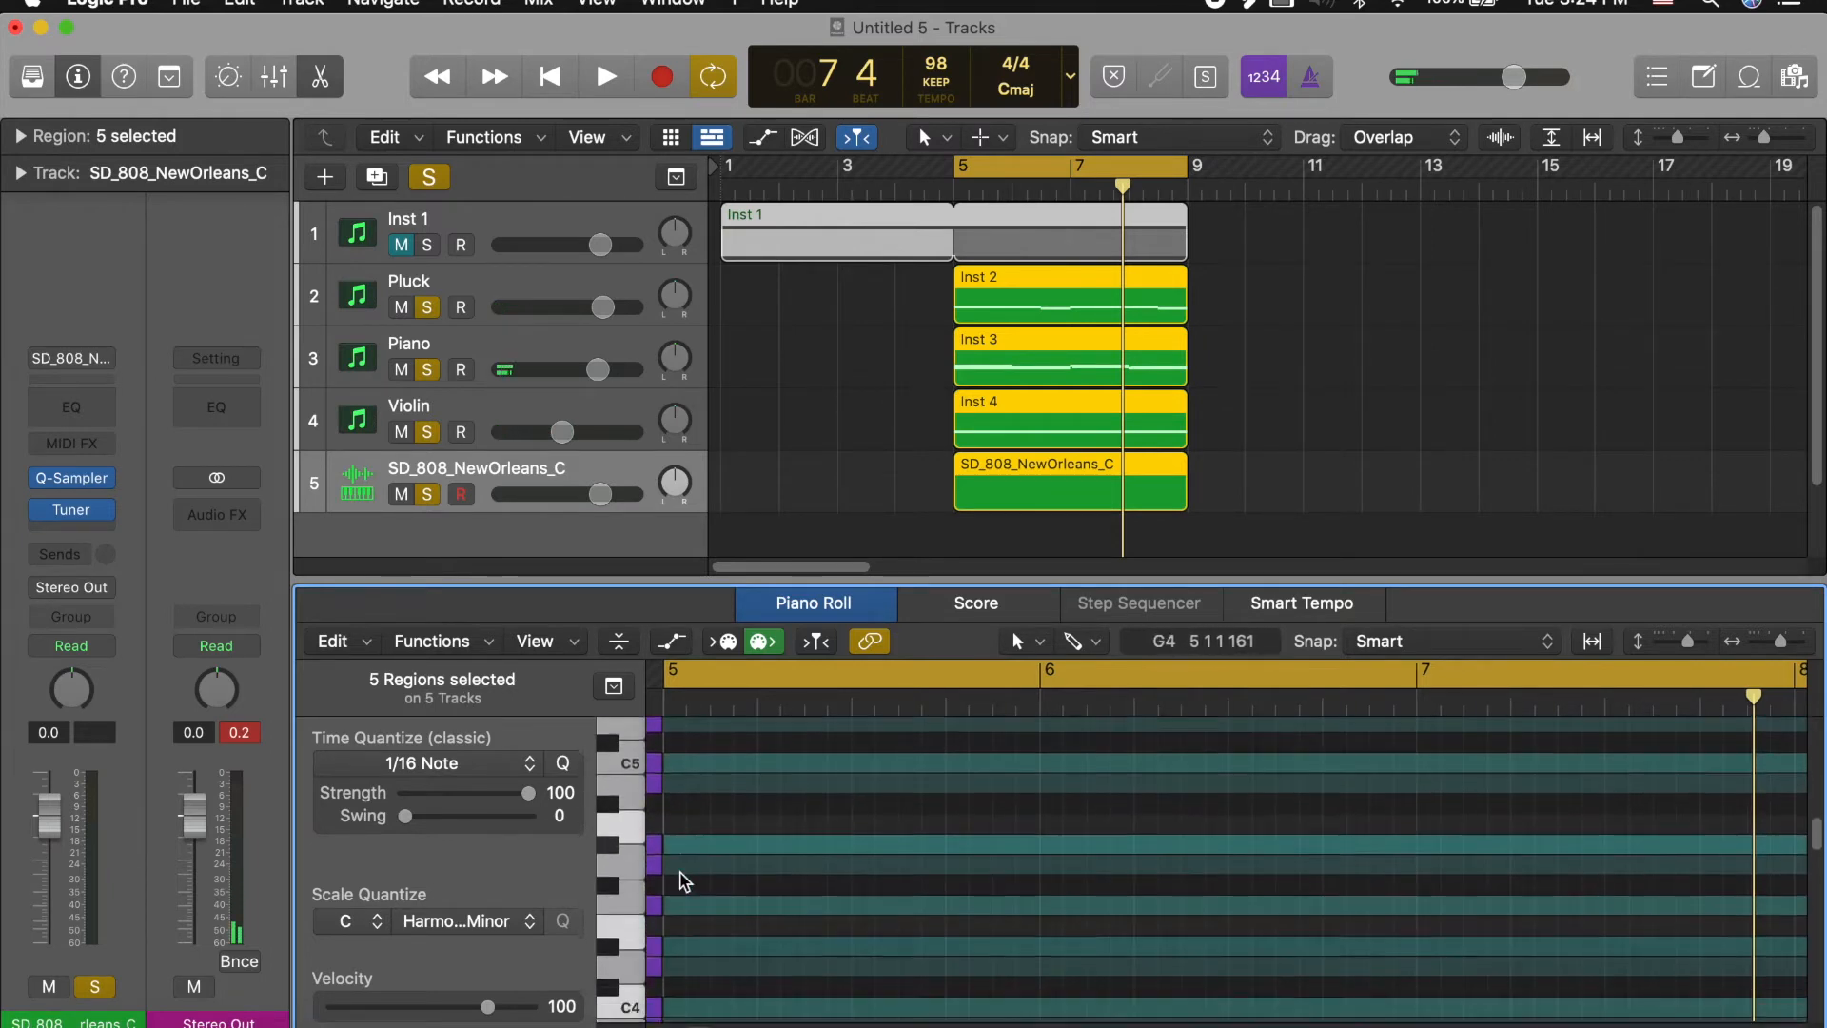
{"action": "scroll", "coordinate": [681, 890], "scroll_direction": "down", "scroll_amount": 2}
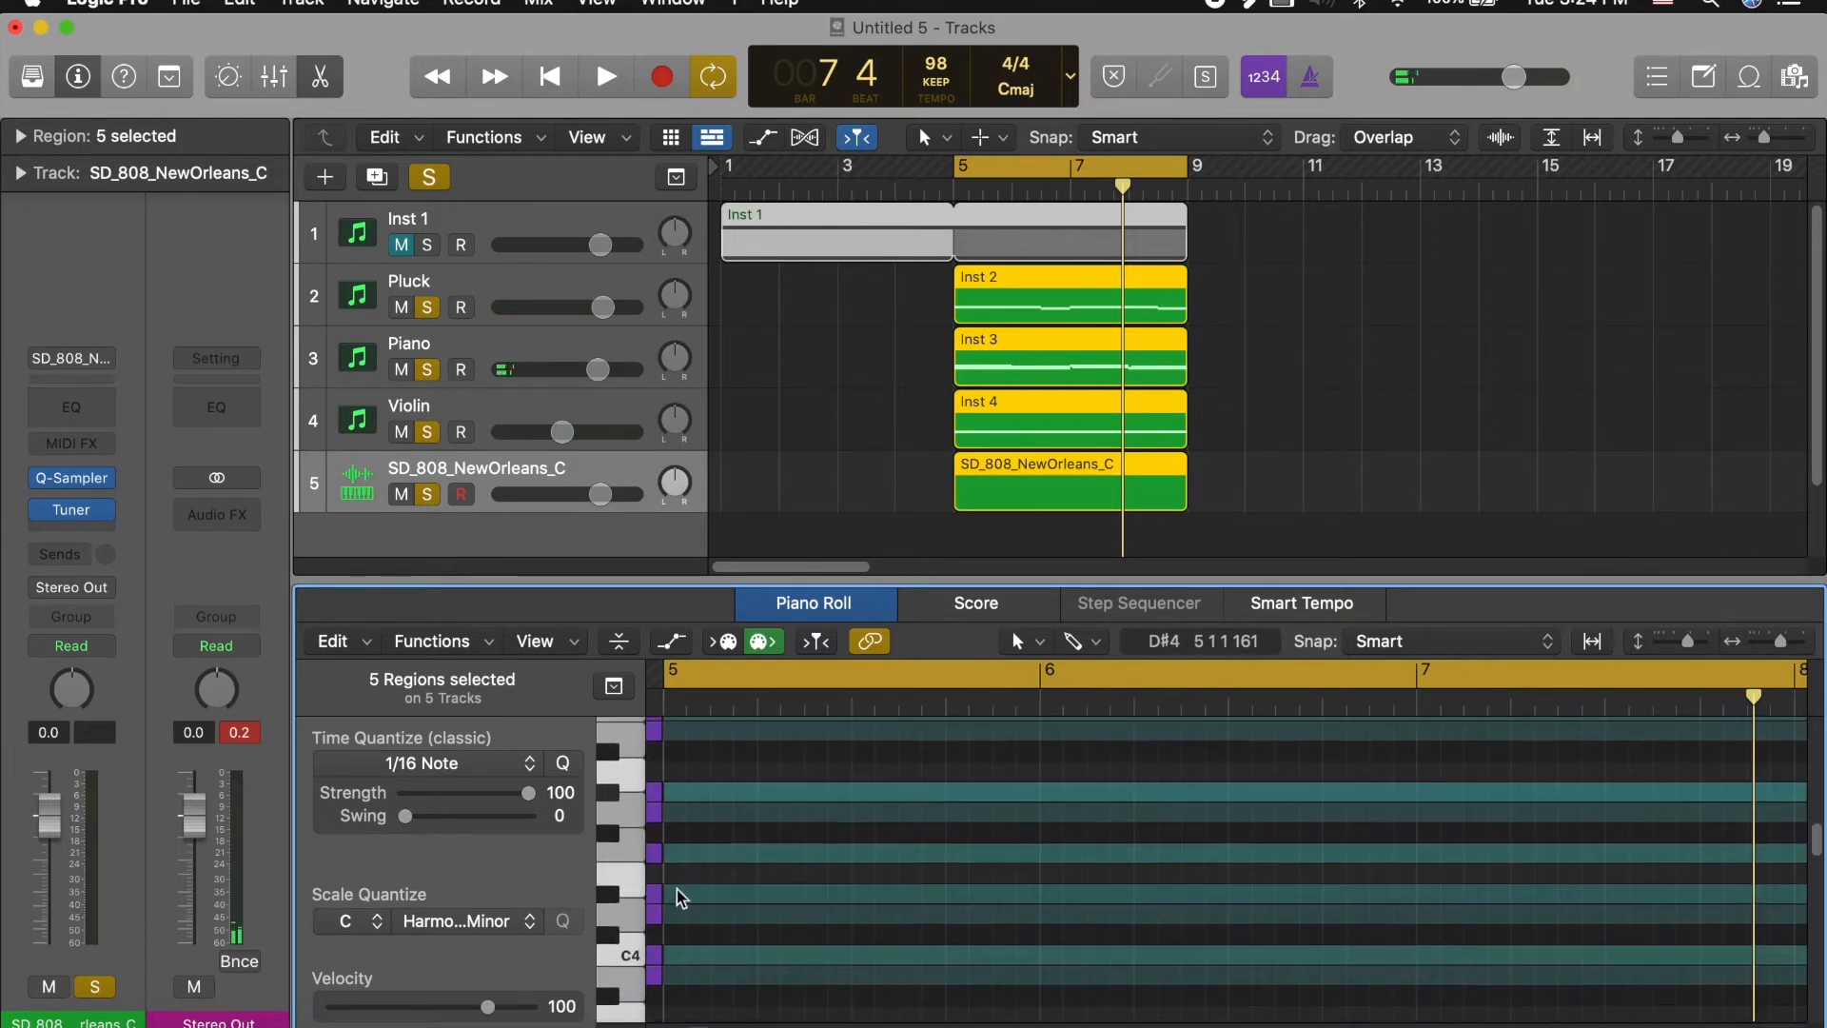
{"action": "left_click", "coordinate": [673, 957]}
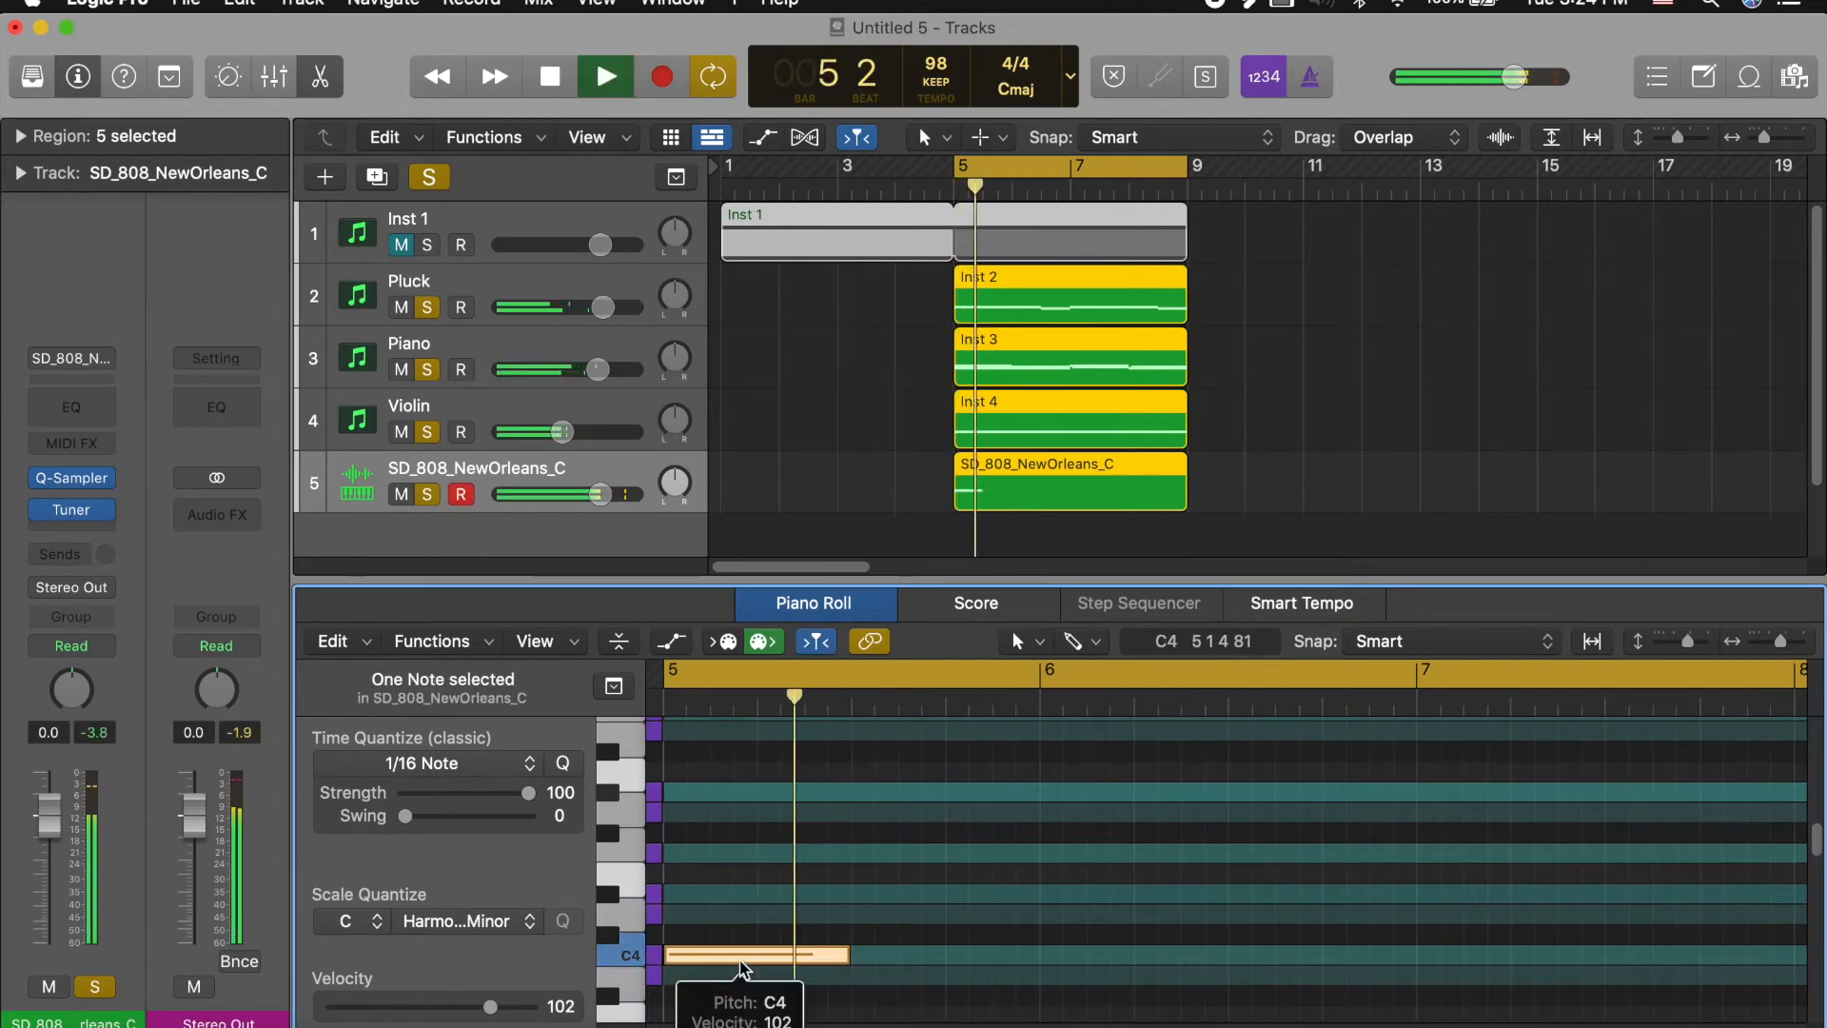
{"action": "key", "text": "space"}
{"action": "scroll", "coordinate": [814, 869], "scroll_direction": "down", "scroll_amount": 2}
{"action": "left_click_drag", "start_coordinate": [846, 877], "coordinate": [734, 884]}
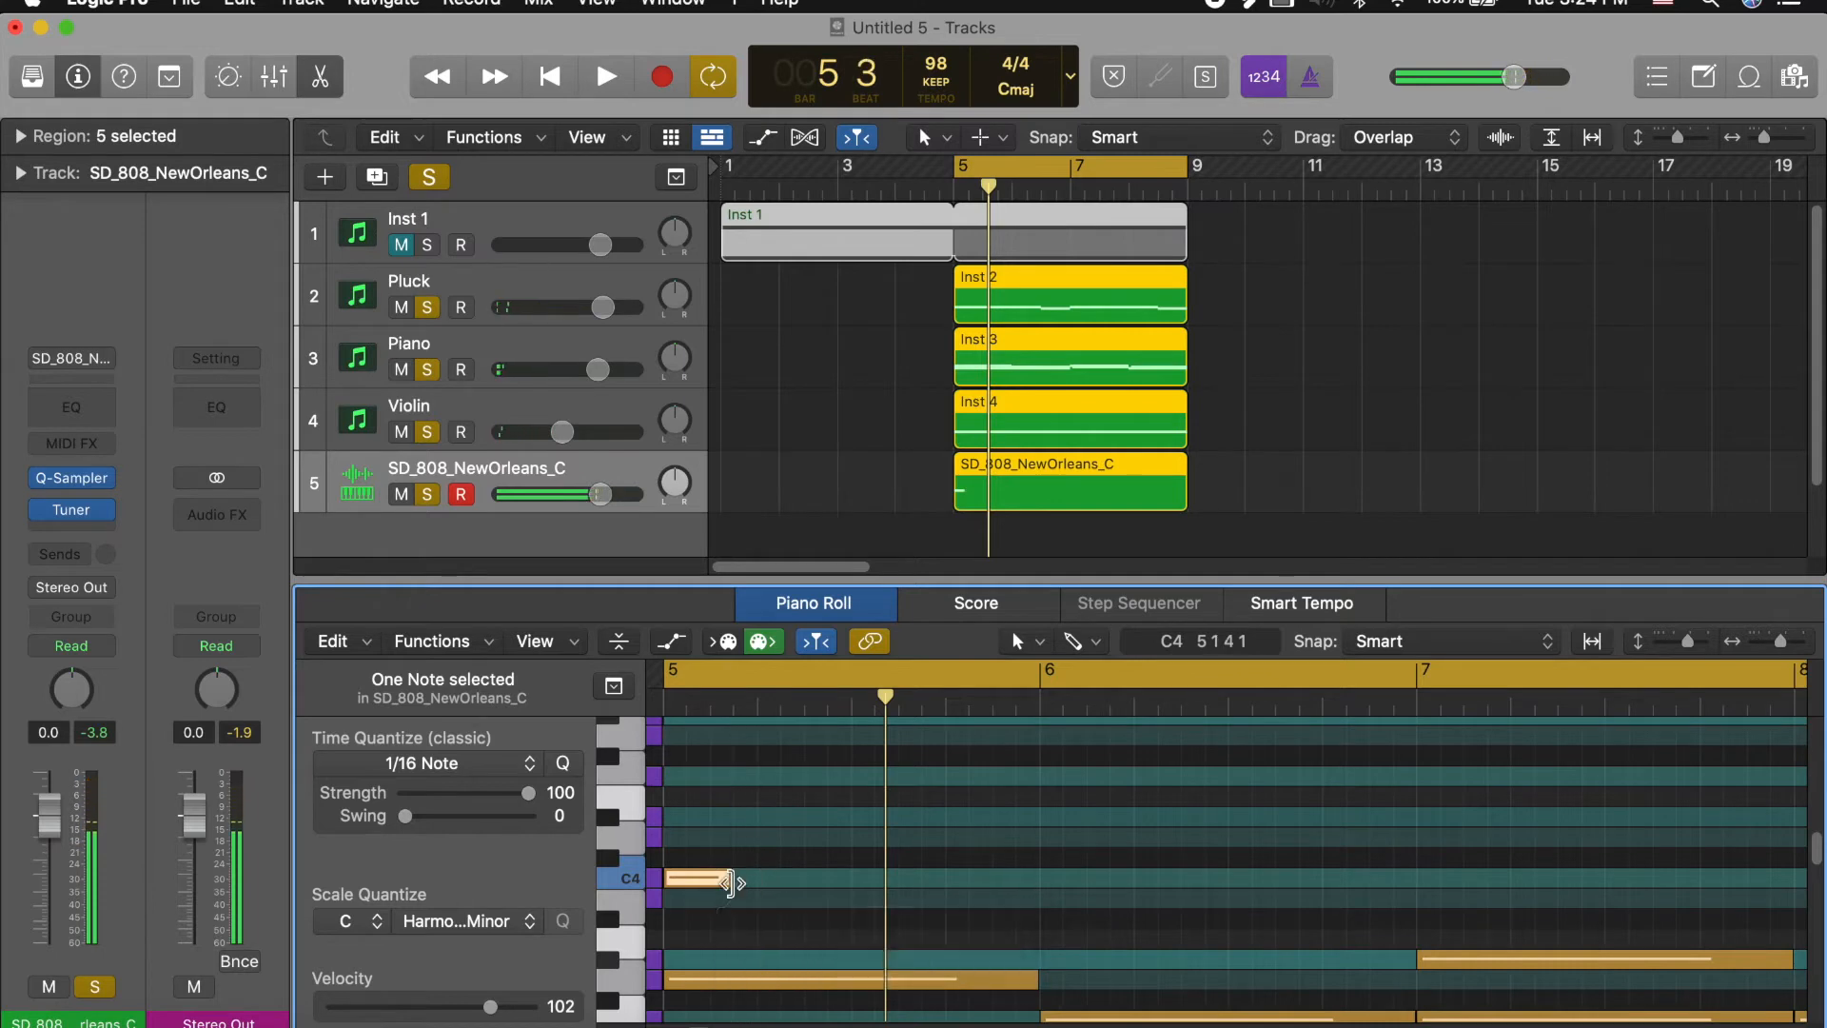
Step: Add two more C4 notes in bar 5 of the 808 region and a B3 note around the start of bar 6
{"action": "left_click", "coordinate": [742, 876]}
{"action": "key", "text": "space"}
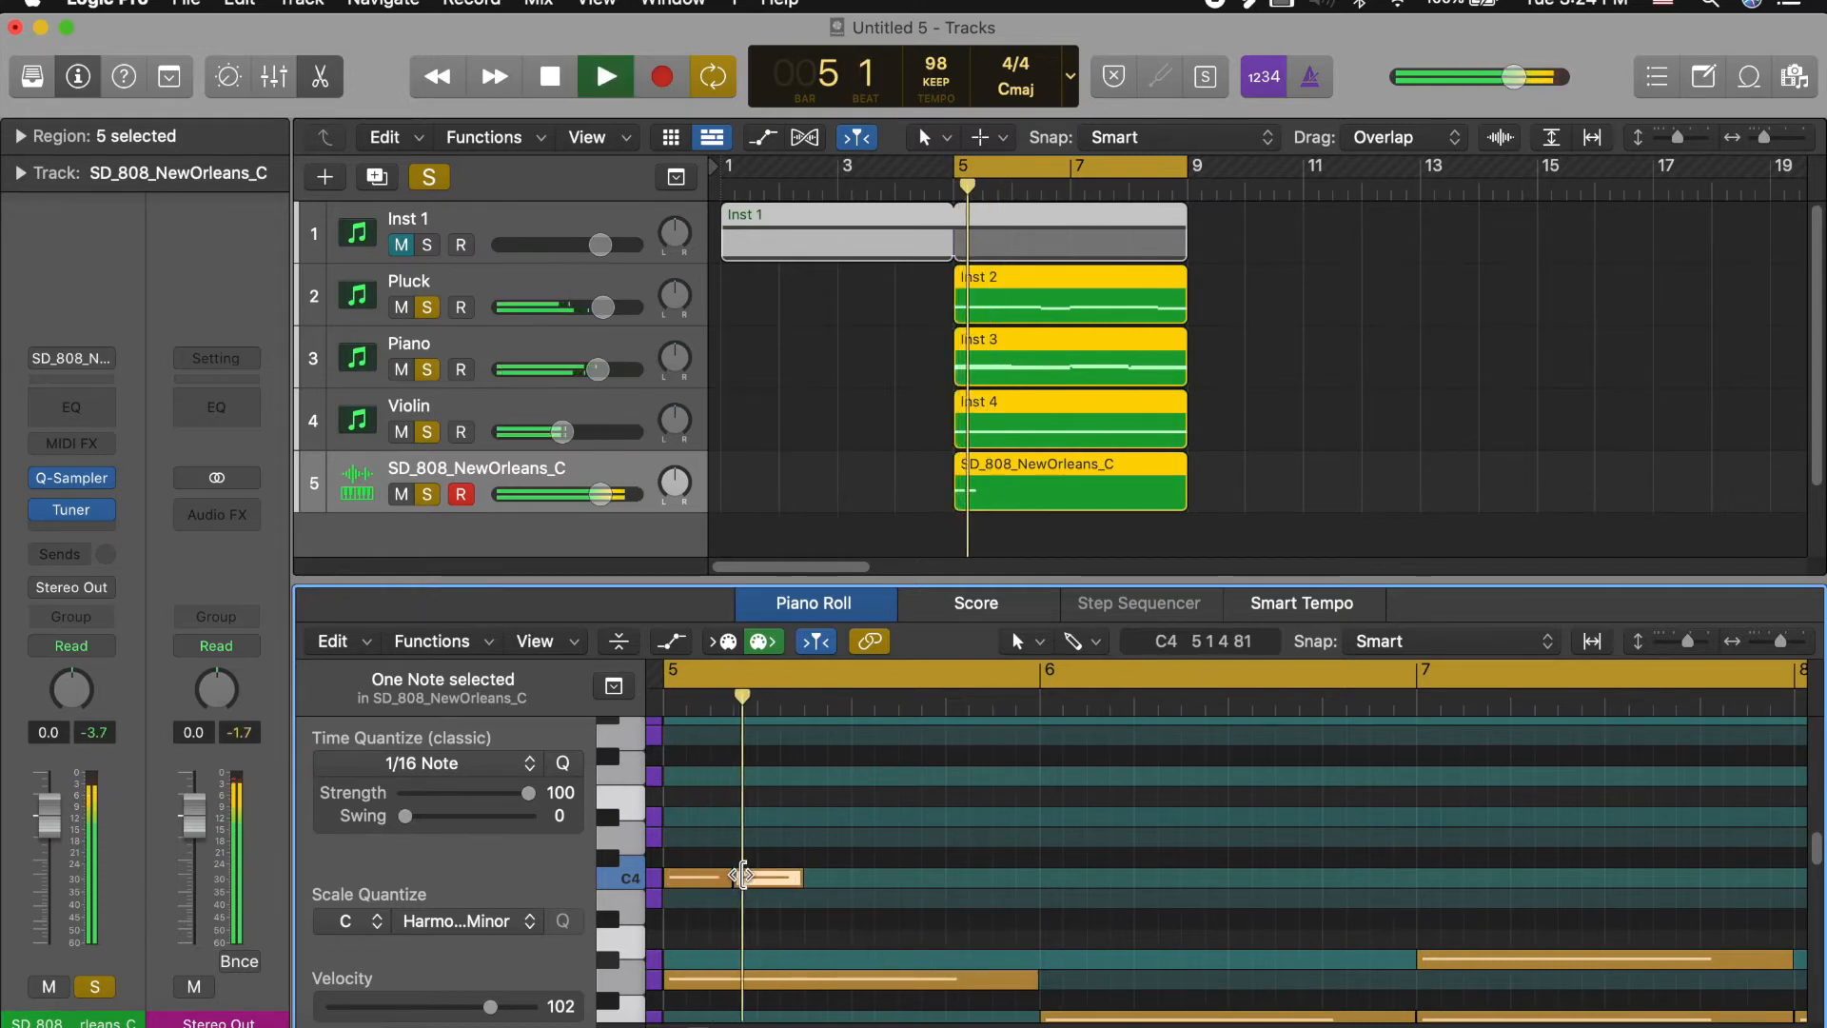
{"action": "key", "text": "space"}
{"action": "left_click_drag", "start_coordinate": [773, 885], "coordinate": [799, 885]}
{"action": "key", "text": "space"}
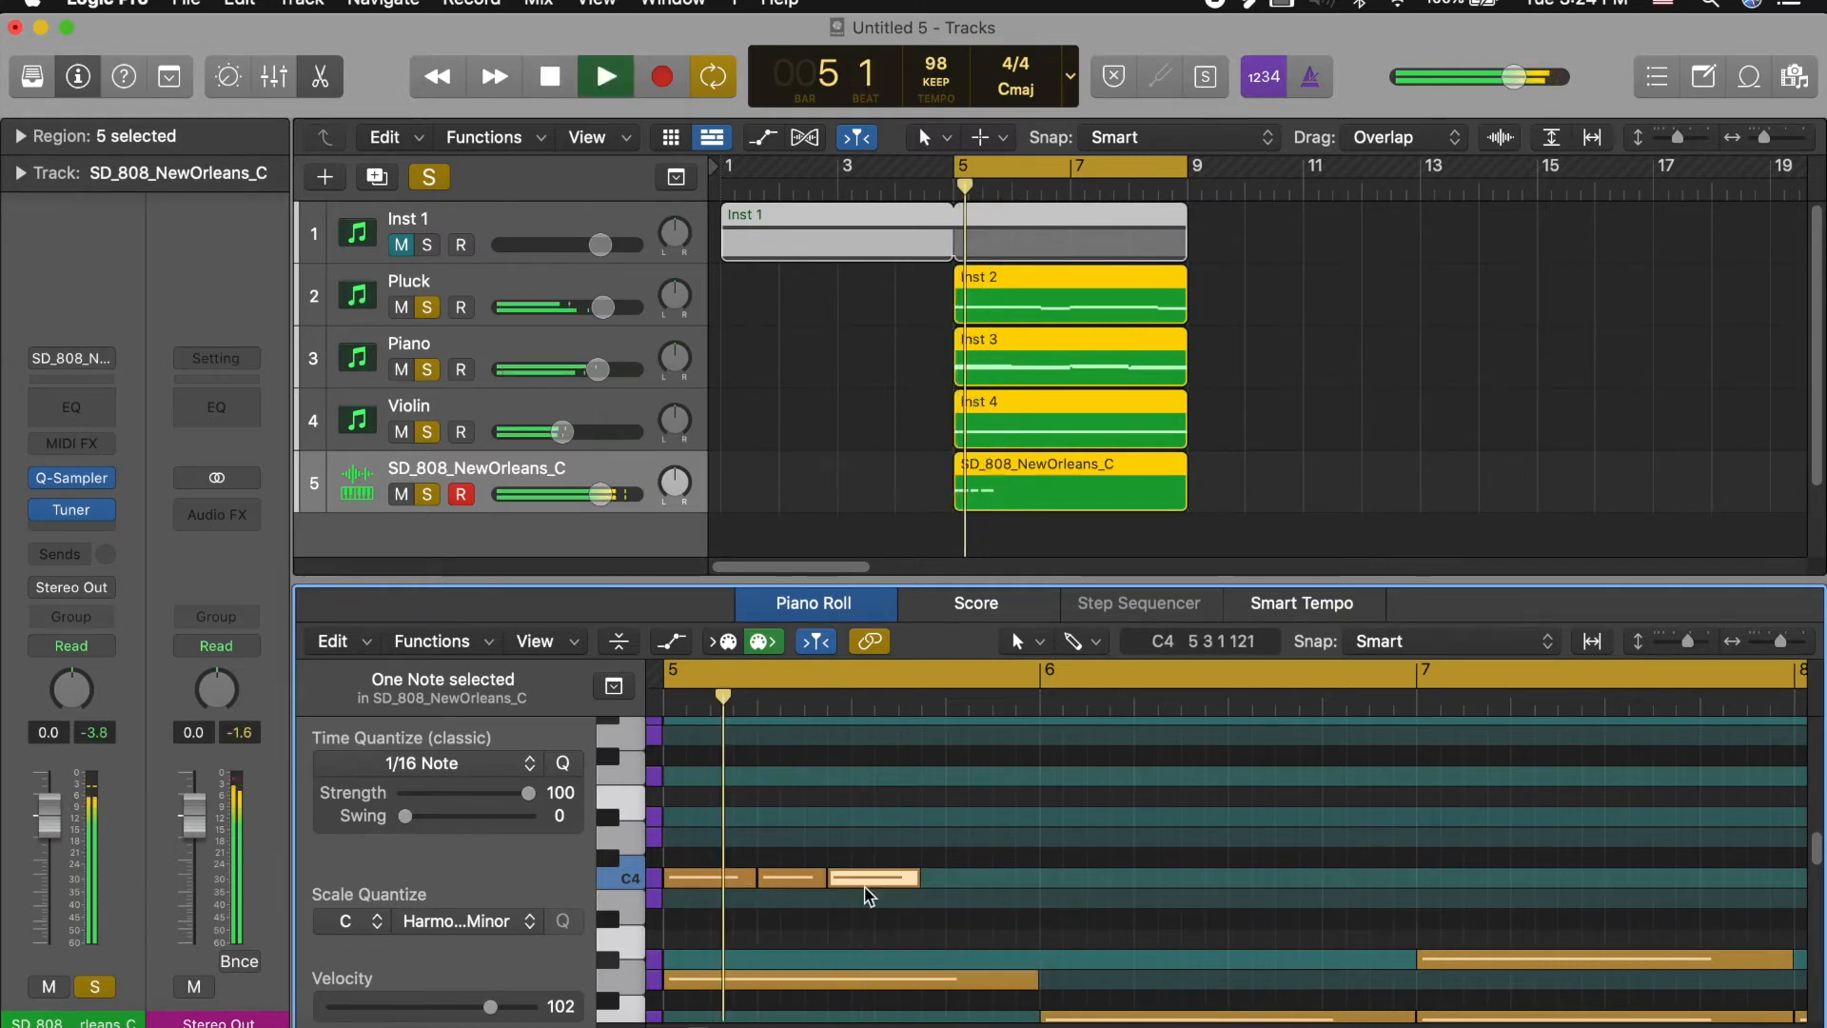
{"action": "left_click_drag", "start_coordinate": [869, 888], "coordinate": [893, 889]}
{"action": "key", "text": "space"}
{"action": "key", "text": "space"}
{"action": "left_click", "coordinate": [954, 744]}
{"action": "left_click_drag", "start_coordinate": [944, 865], "coordinate": [952, 865]}
{"action": "left_click_drag", "start_coordinate": [1045, 947], "coordinate": [1052, 947]}
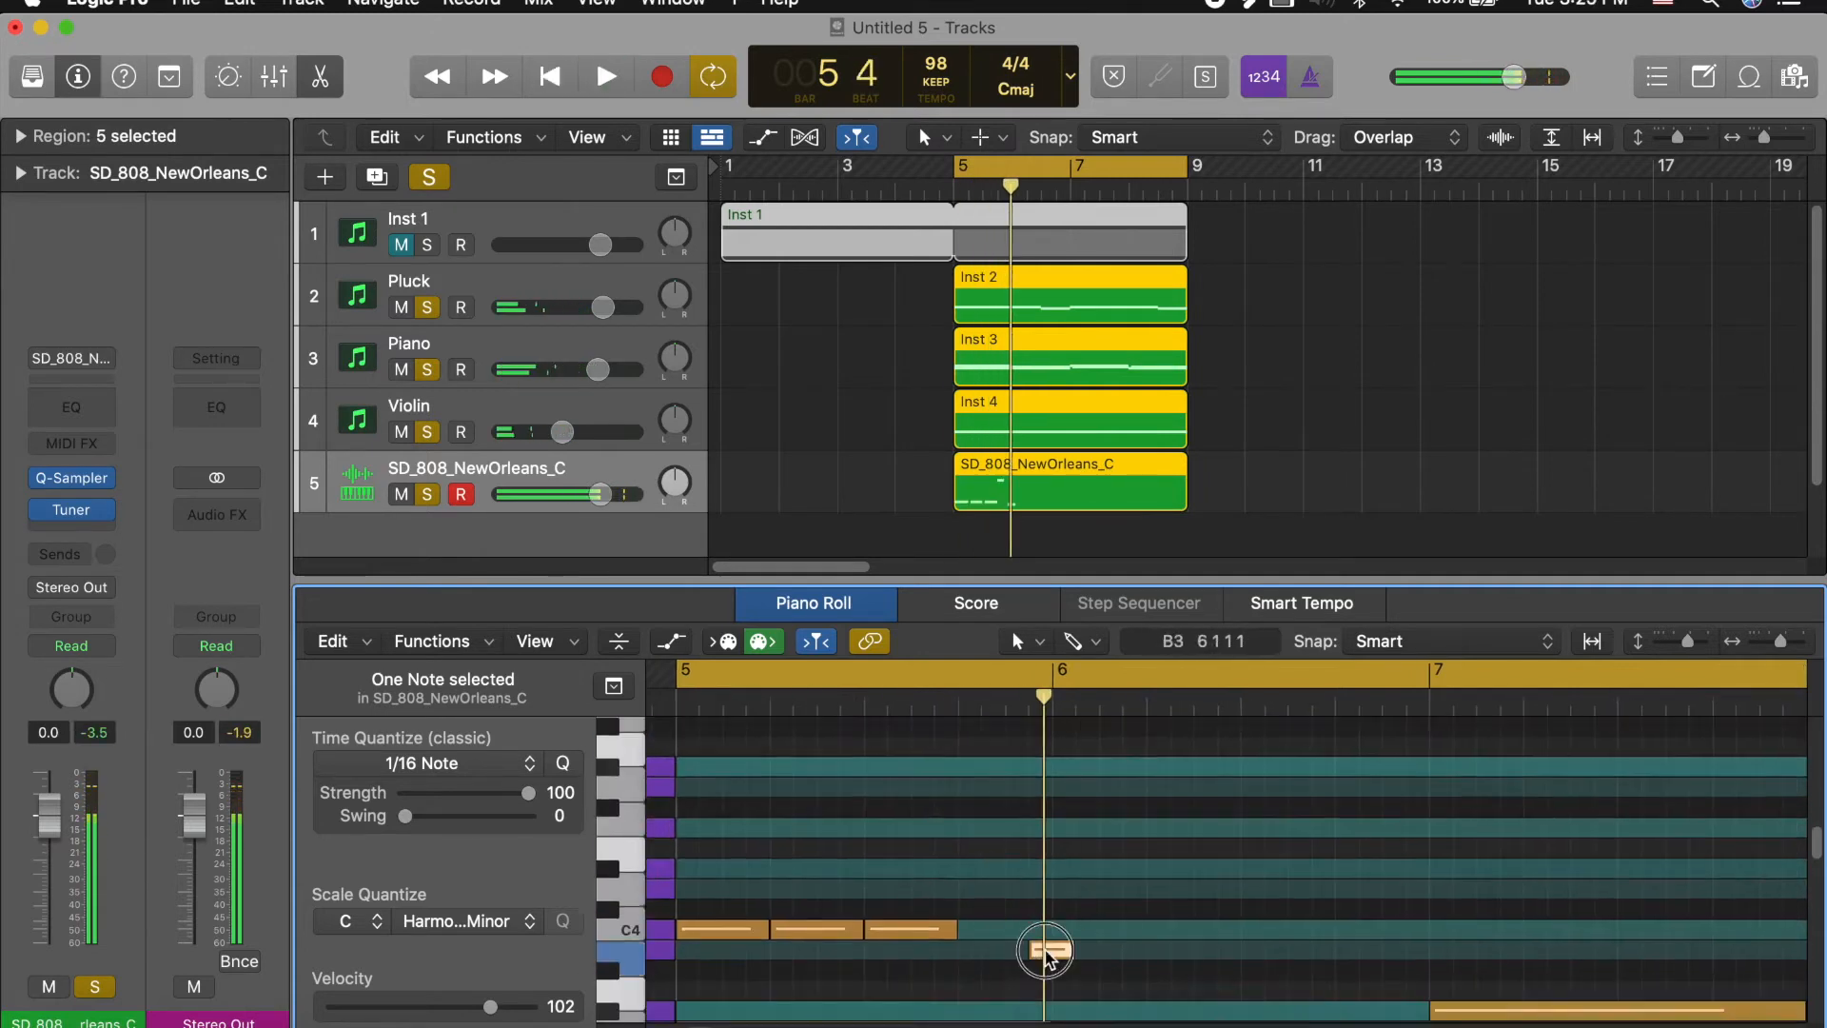
{"action": "key", "text": "space"}
Step: Adjust the notes of the 808 track's Inst 3 region, extending the bar 8 F3 note to one full bar
{"action": "left_click_drag", "start_coordinate": [1169, 953], "coordinate": [1224, 953]}
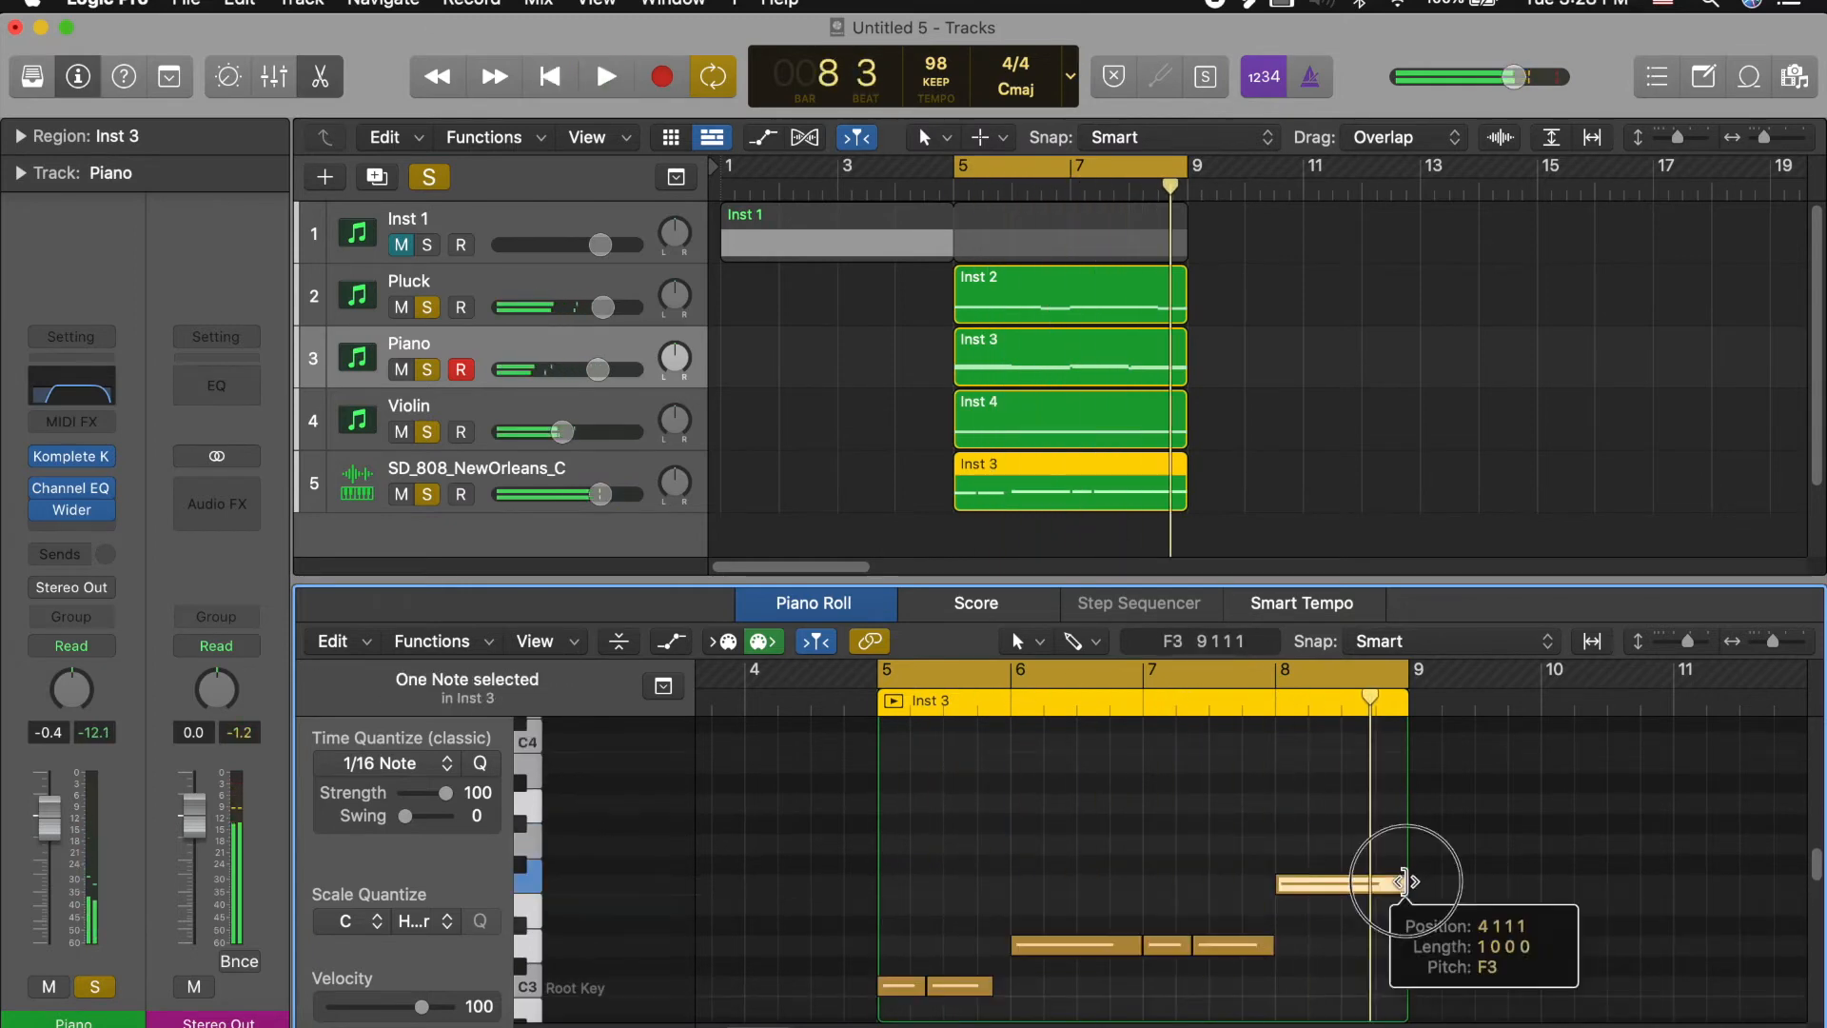
{"action": "left_click", "coordinate": [1405, 921]}
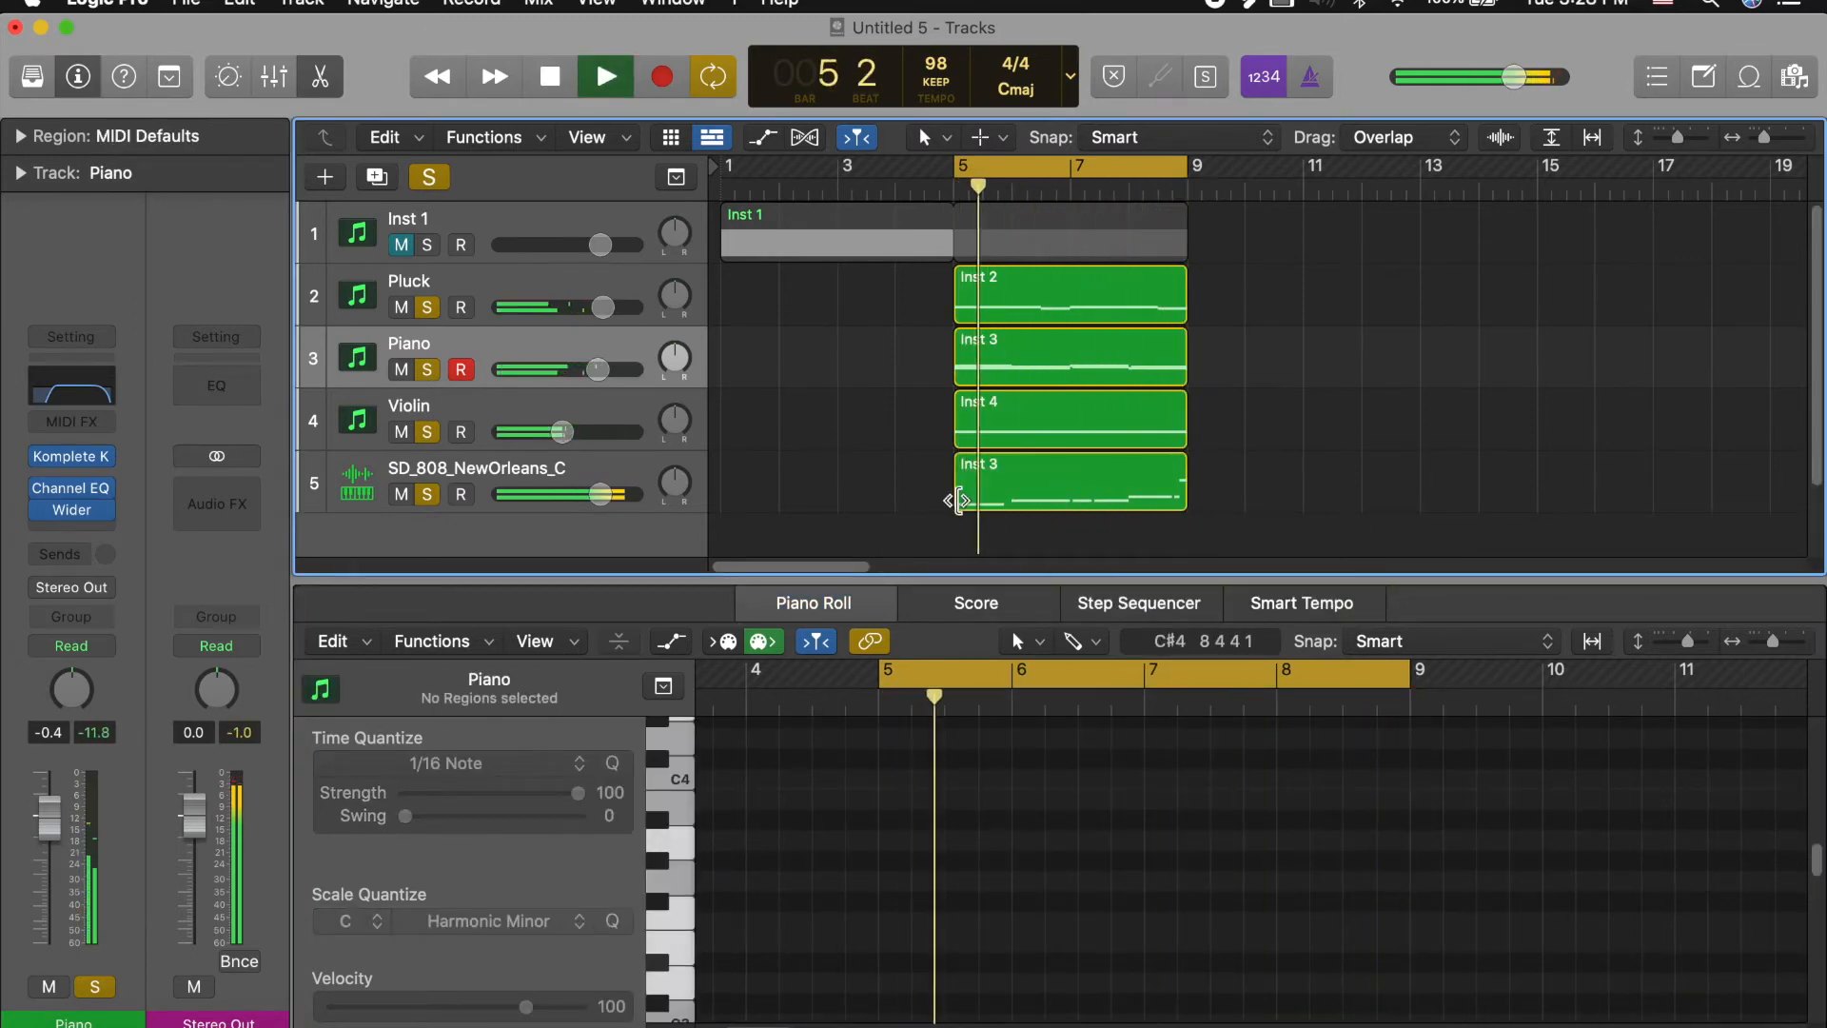
Step: Enable the filter in the 808's Quick Sampler, set its Drive to 10.8%, and close the plug-in window
{"action": "scroll", "coordinate": [955, 499], "scroll_direction": "down", "scroll_amount": 1}
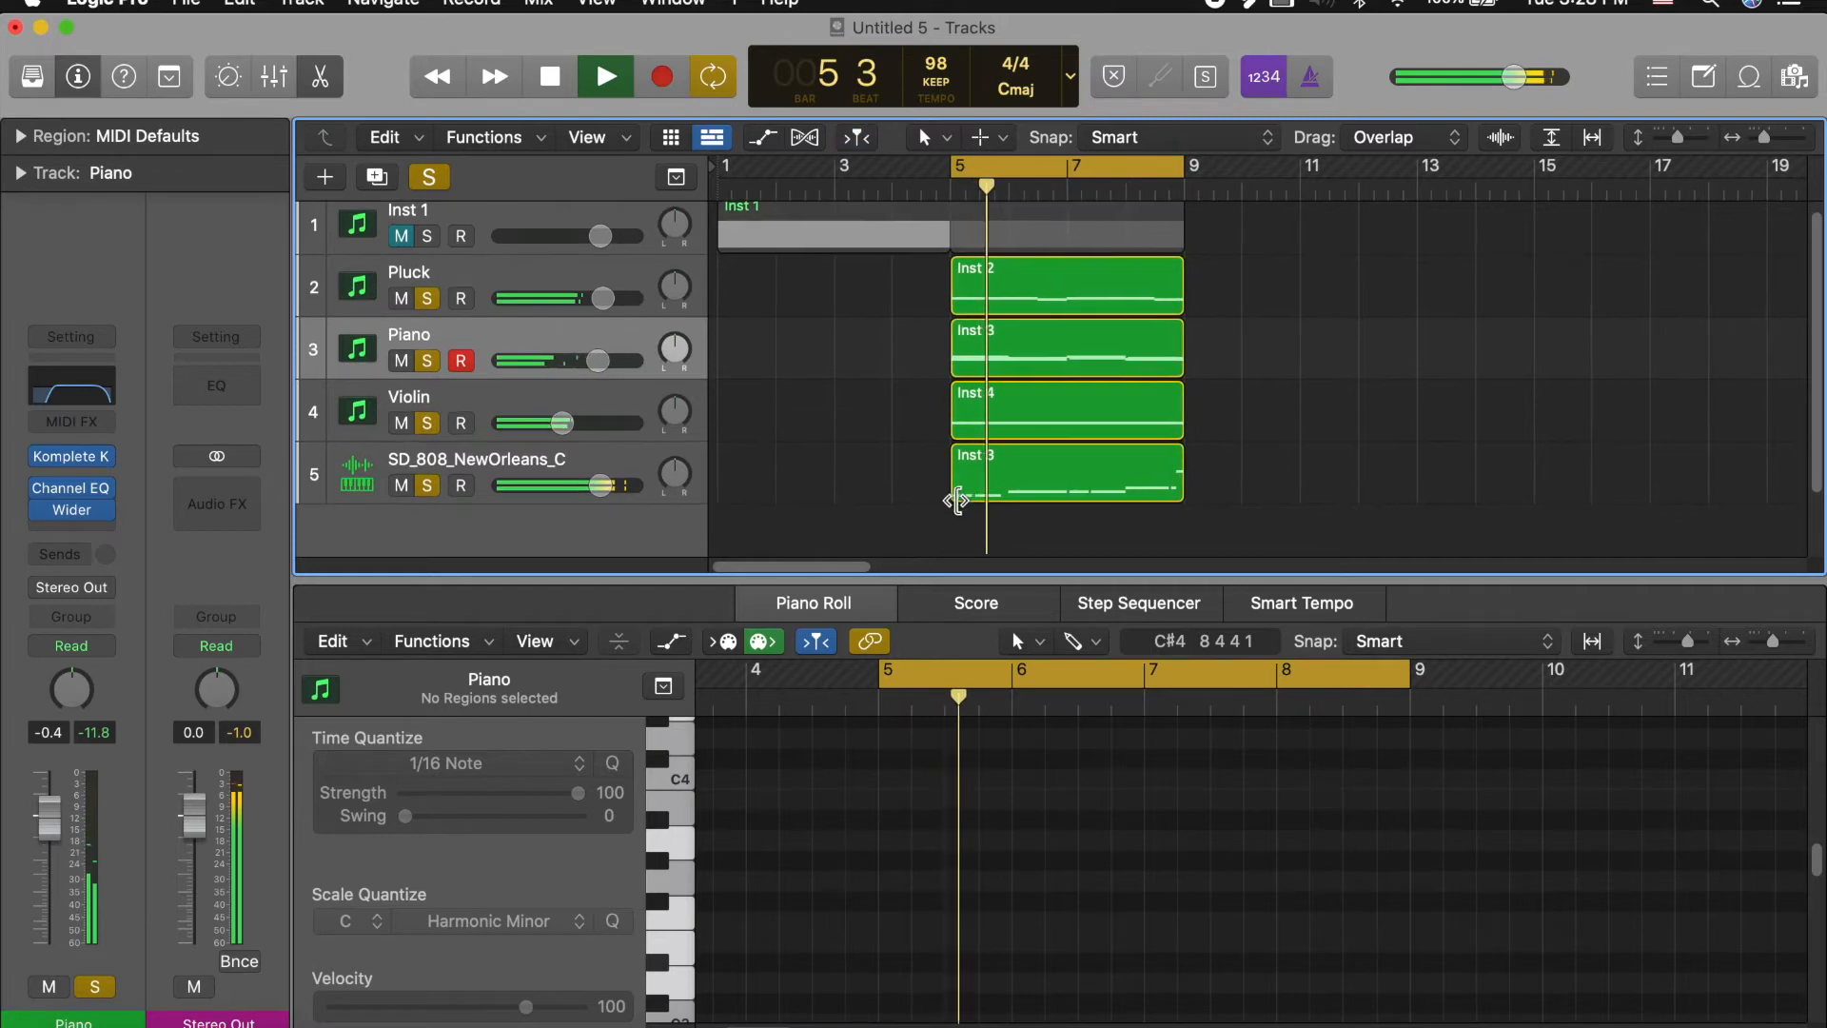
{"action": "left_click", "coordinate": [607, 459]}
{"action": "left_click", "coordinate": [66, 479]}
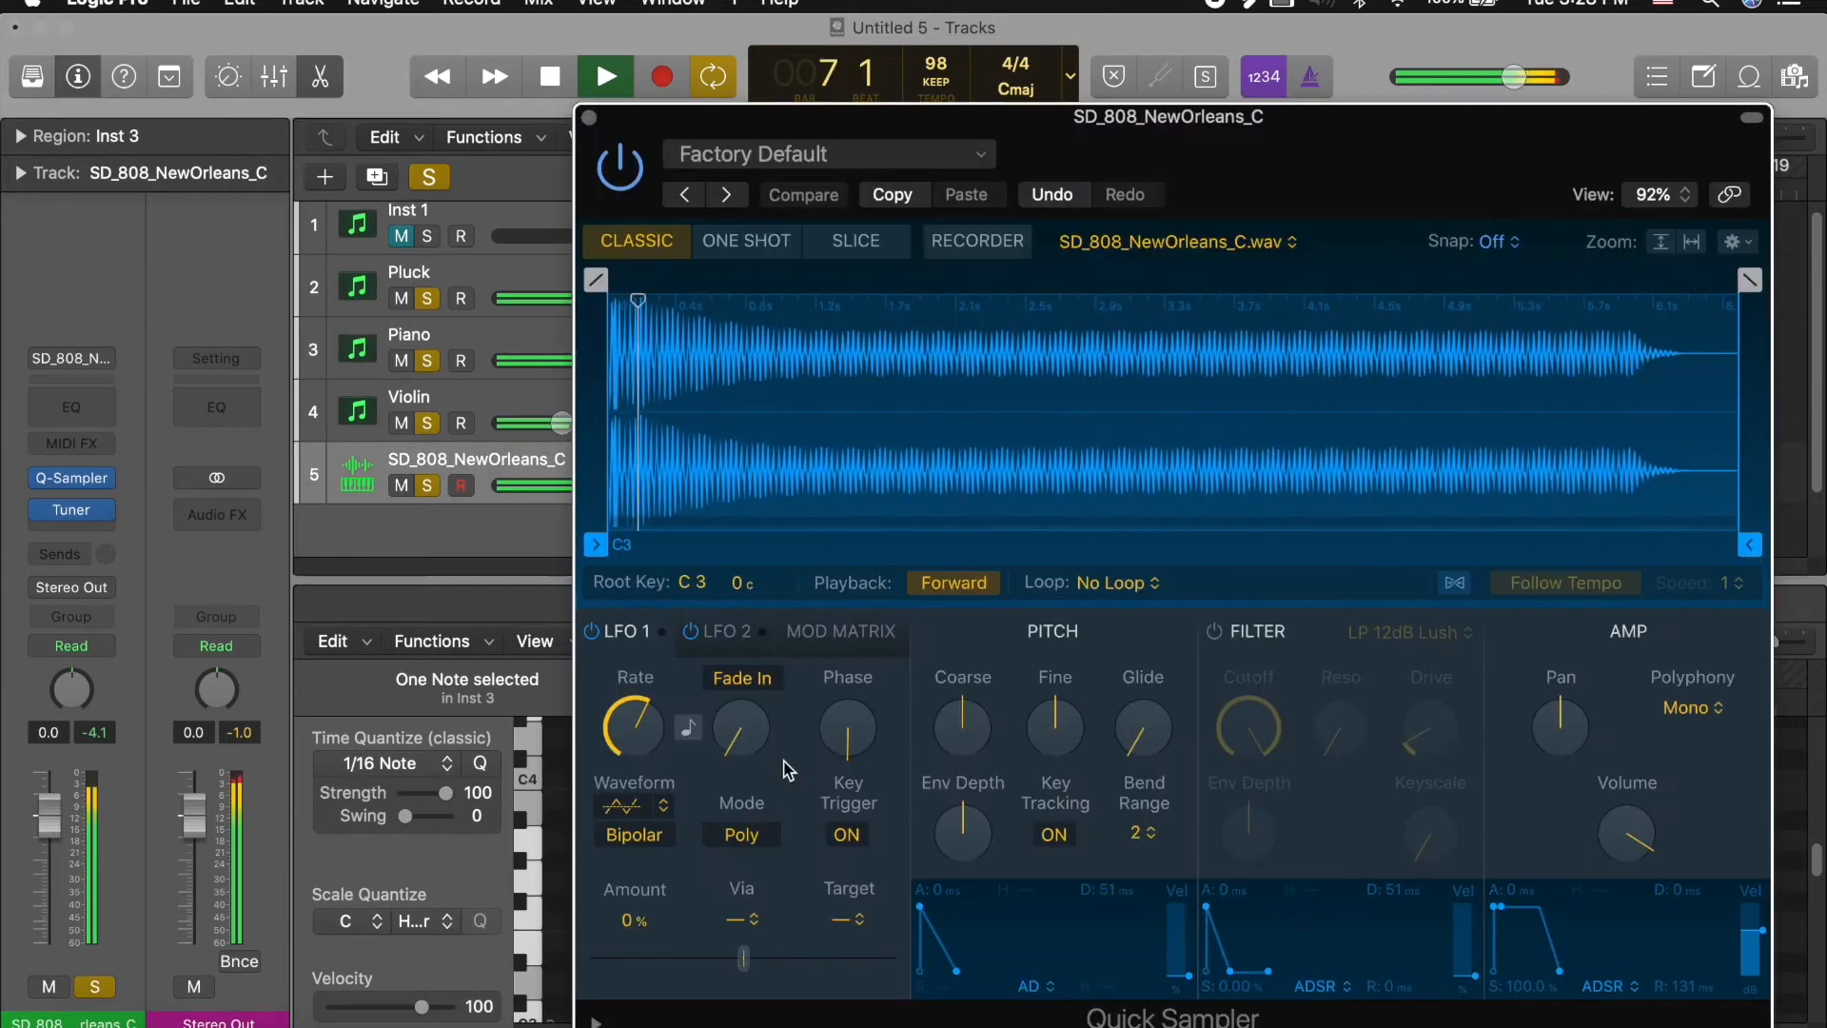
{"action": "left_click", "coordinate": [1215, 632]}
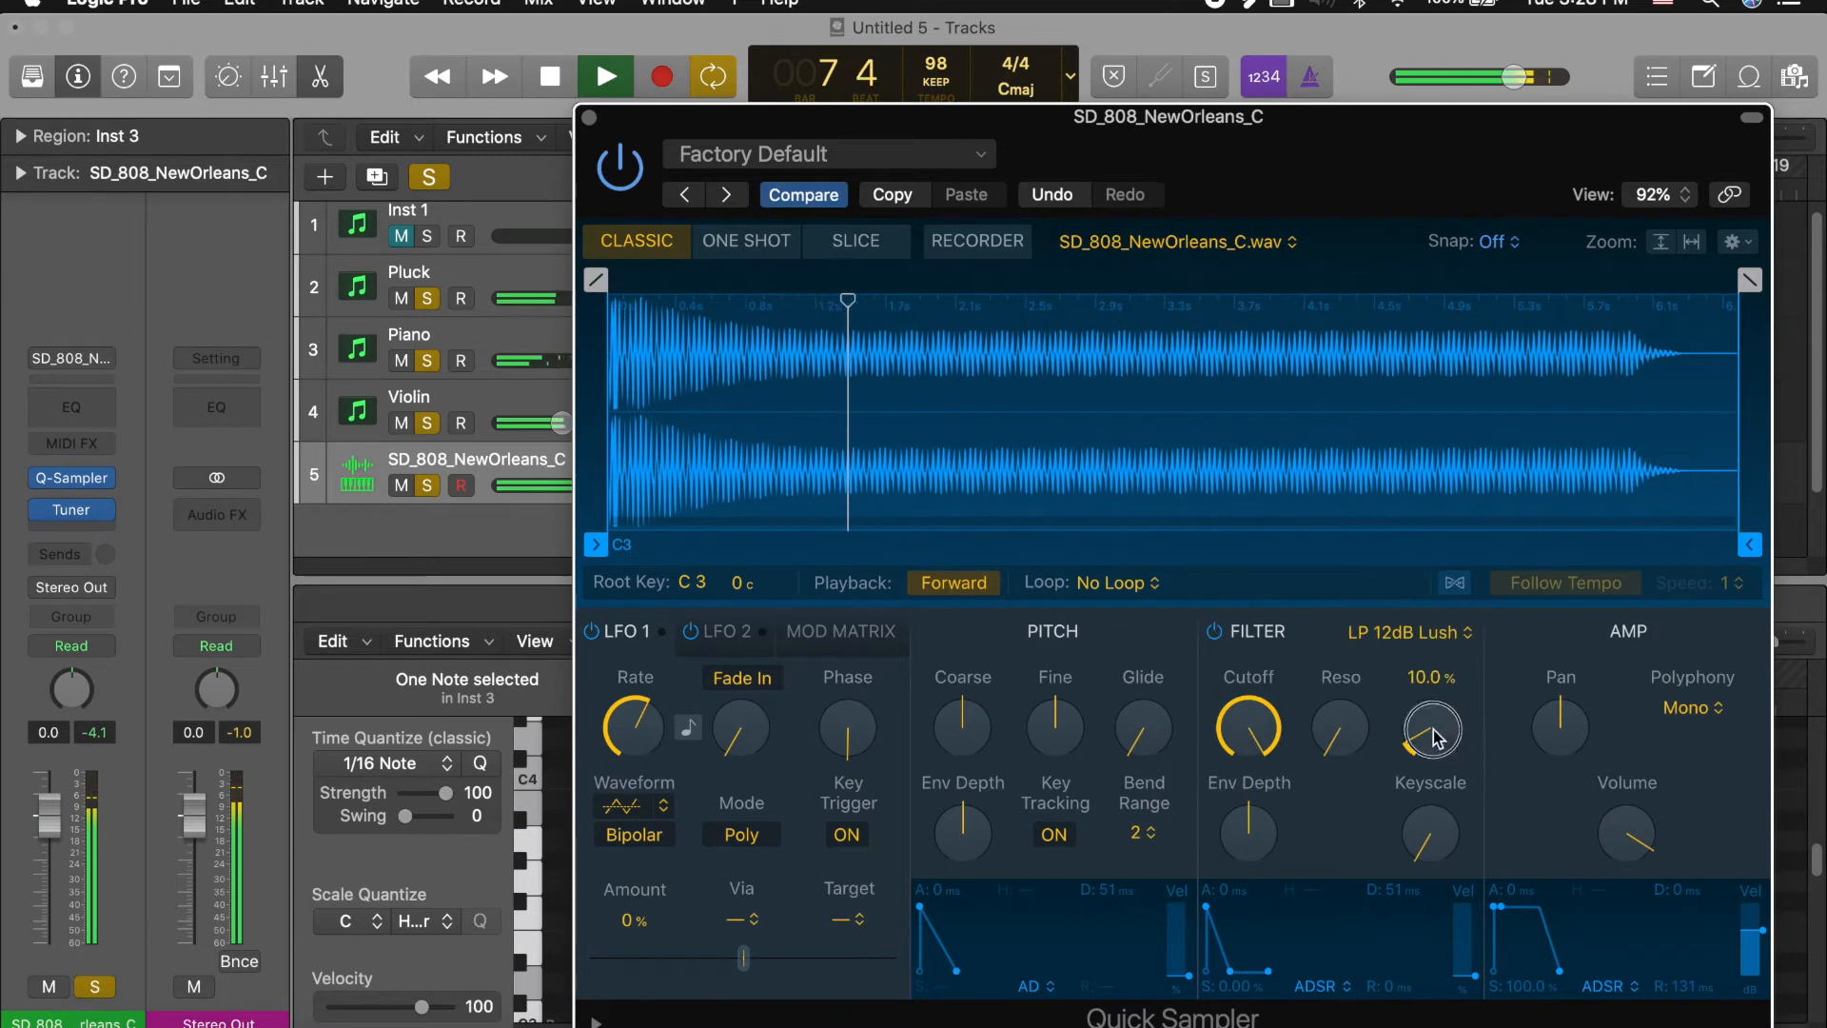
{"action": "left_click_drag", "start_coordinate": [1435, 739], "coordinate": [1439, 713]}
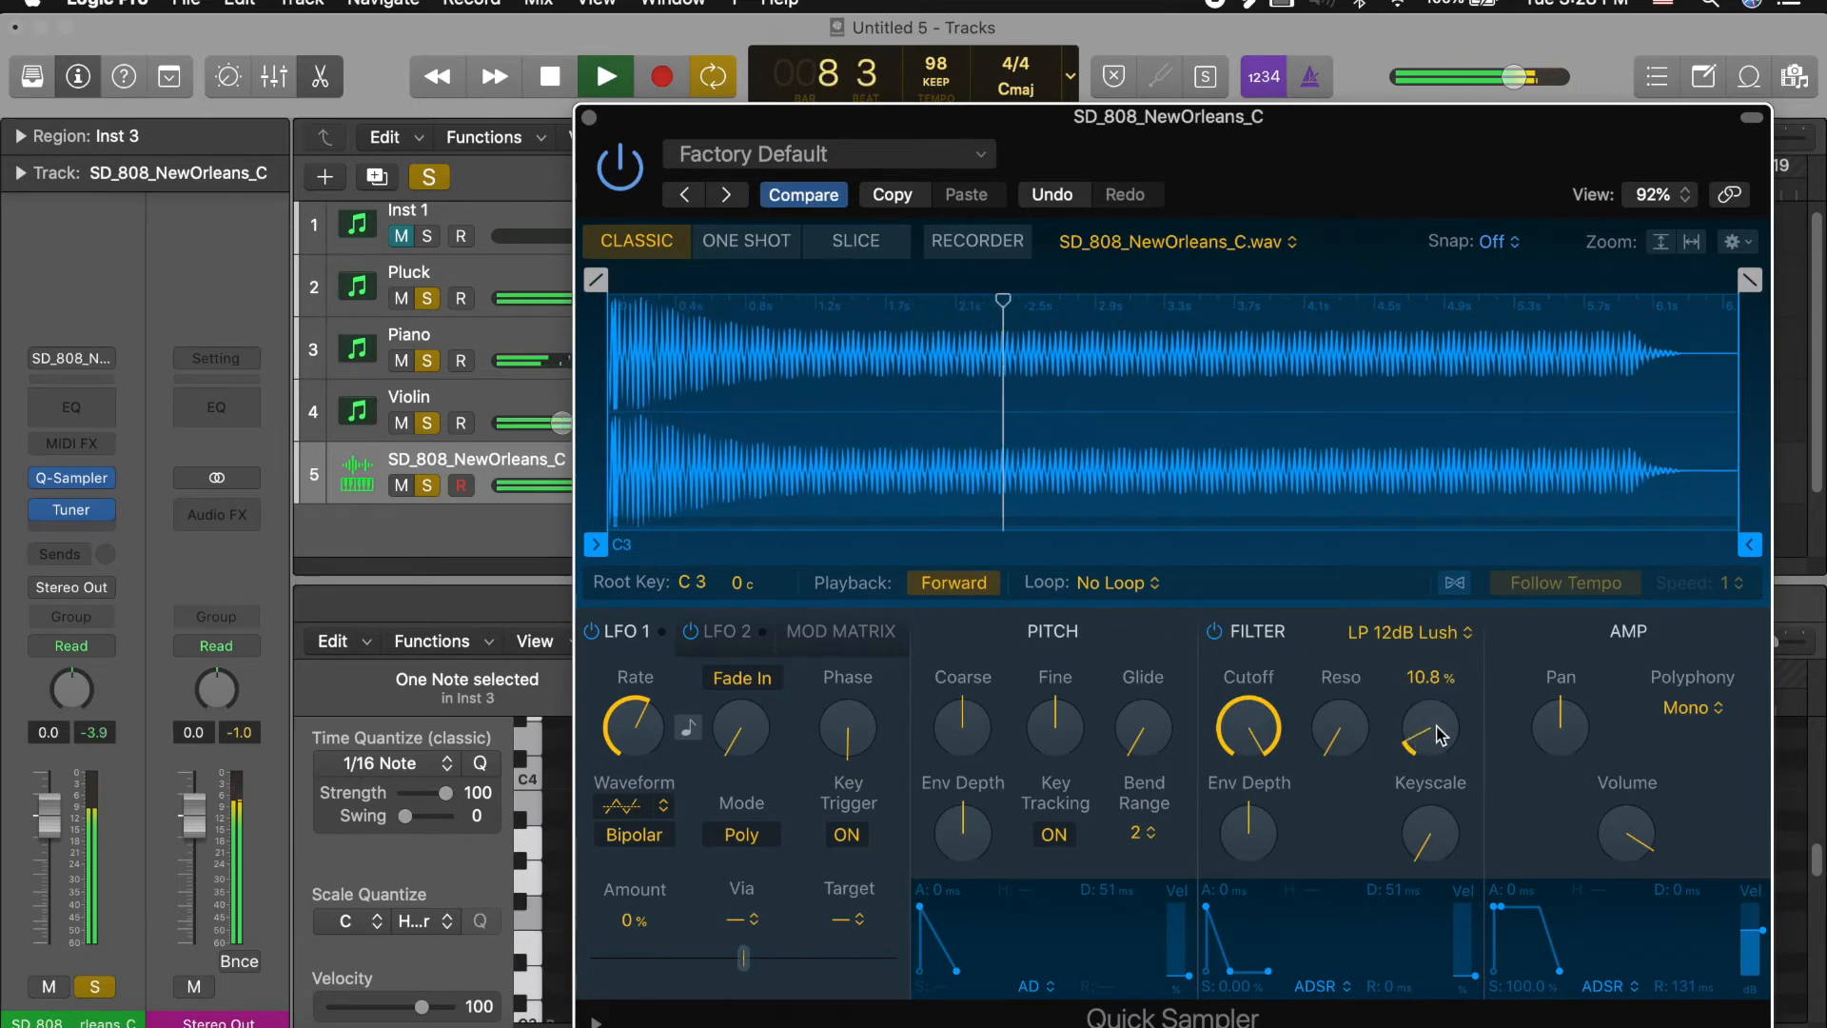
{"action": "left_click", "coordinate": [589, 117]}
Step: Create one software instrument track with the Default Patch below the SD_808_NewOrleans_C track
{"action": "scroll", "coordinate": [666, 476], "scroll_direction": "down", "scroll_amount": 2}
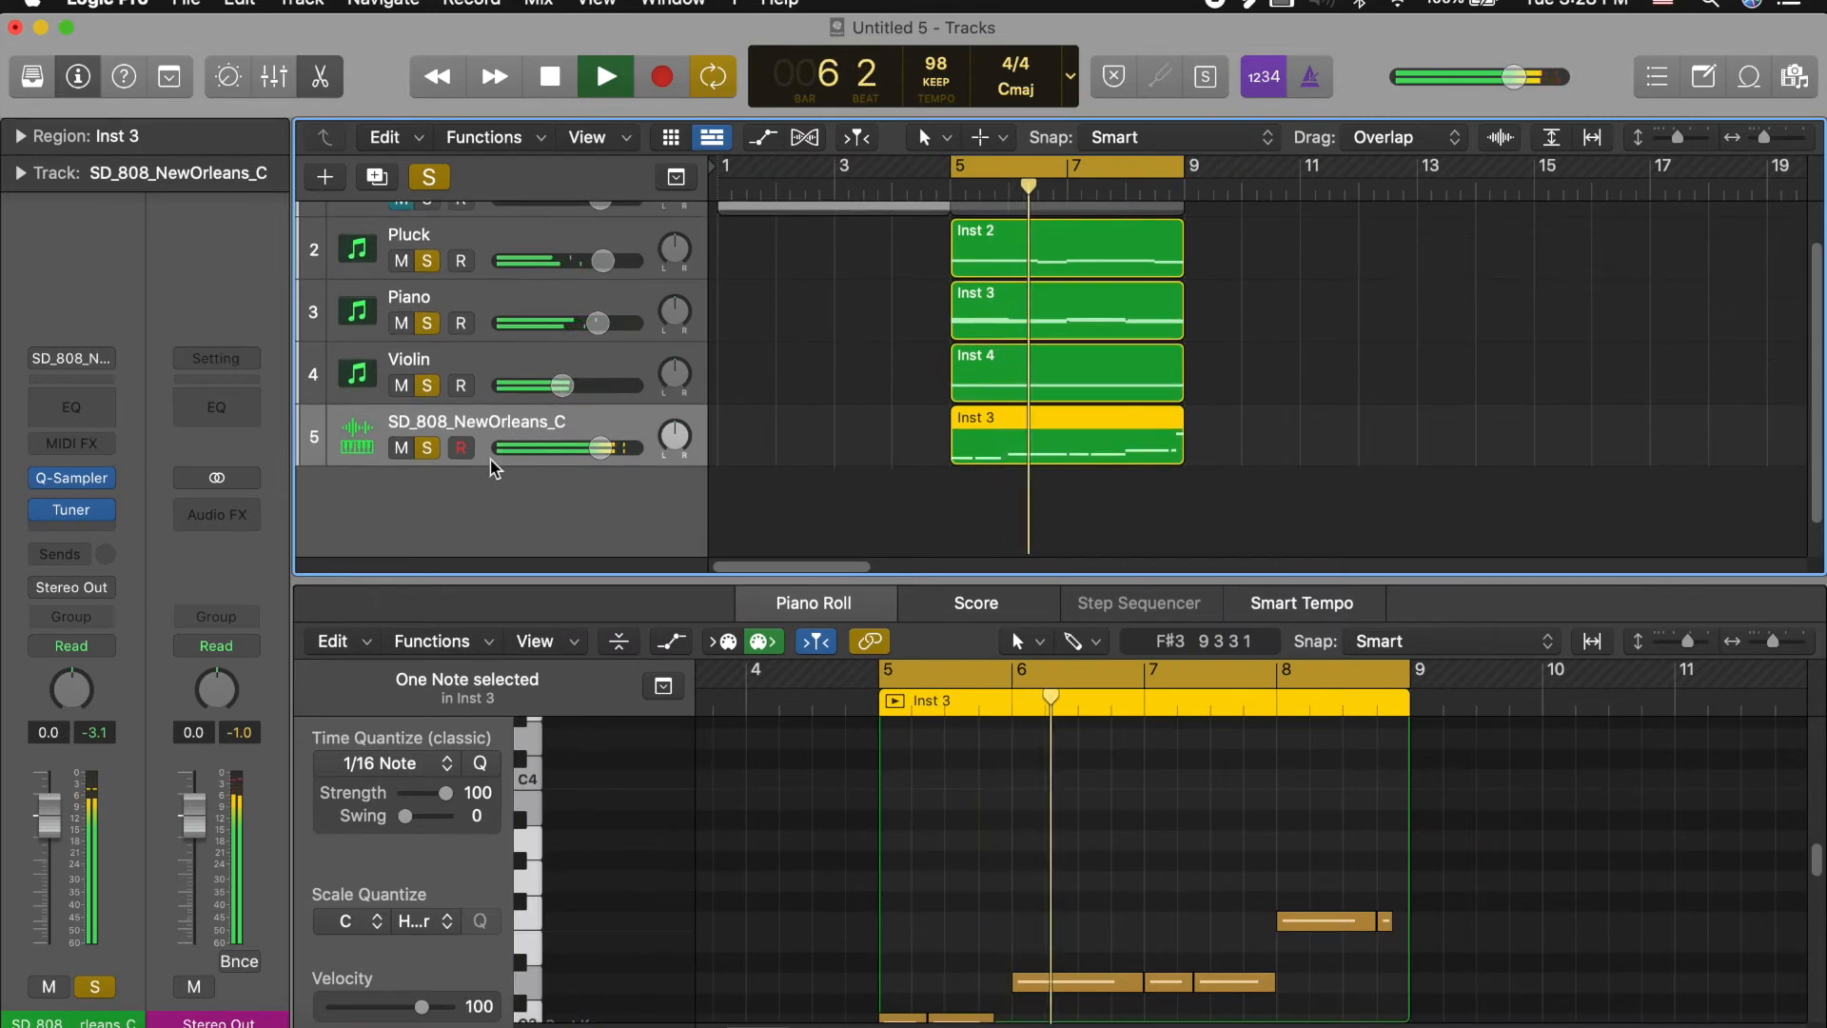
{"action": "left_click", "coordinate": [457, 362]}
{"action": "left_click", "coordinate": [468, 422]}
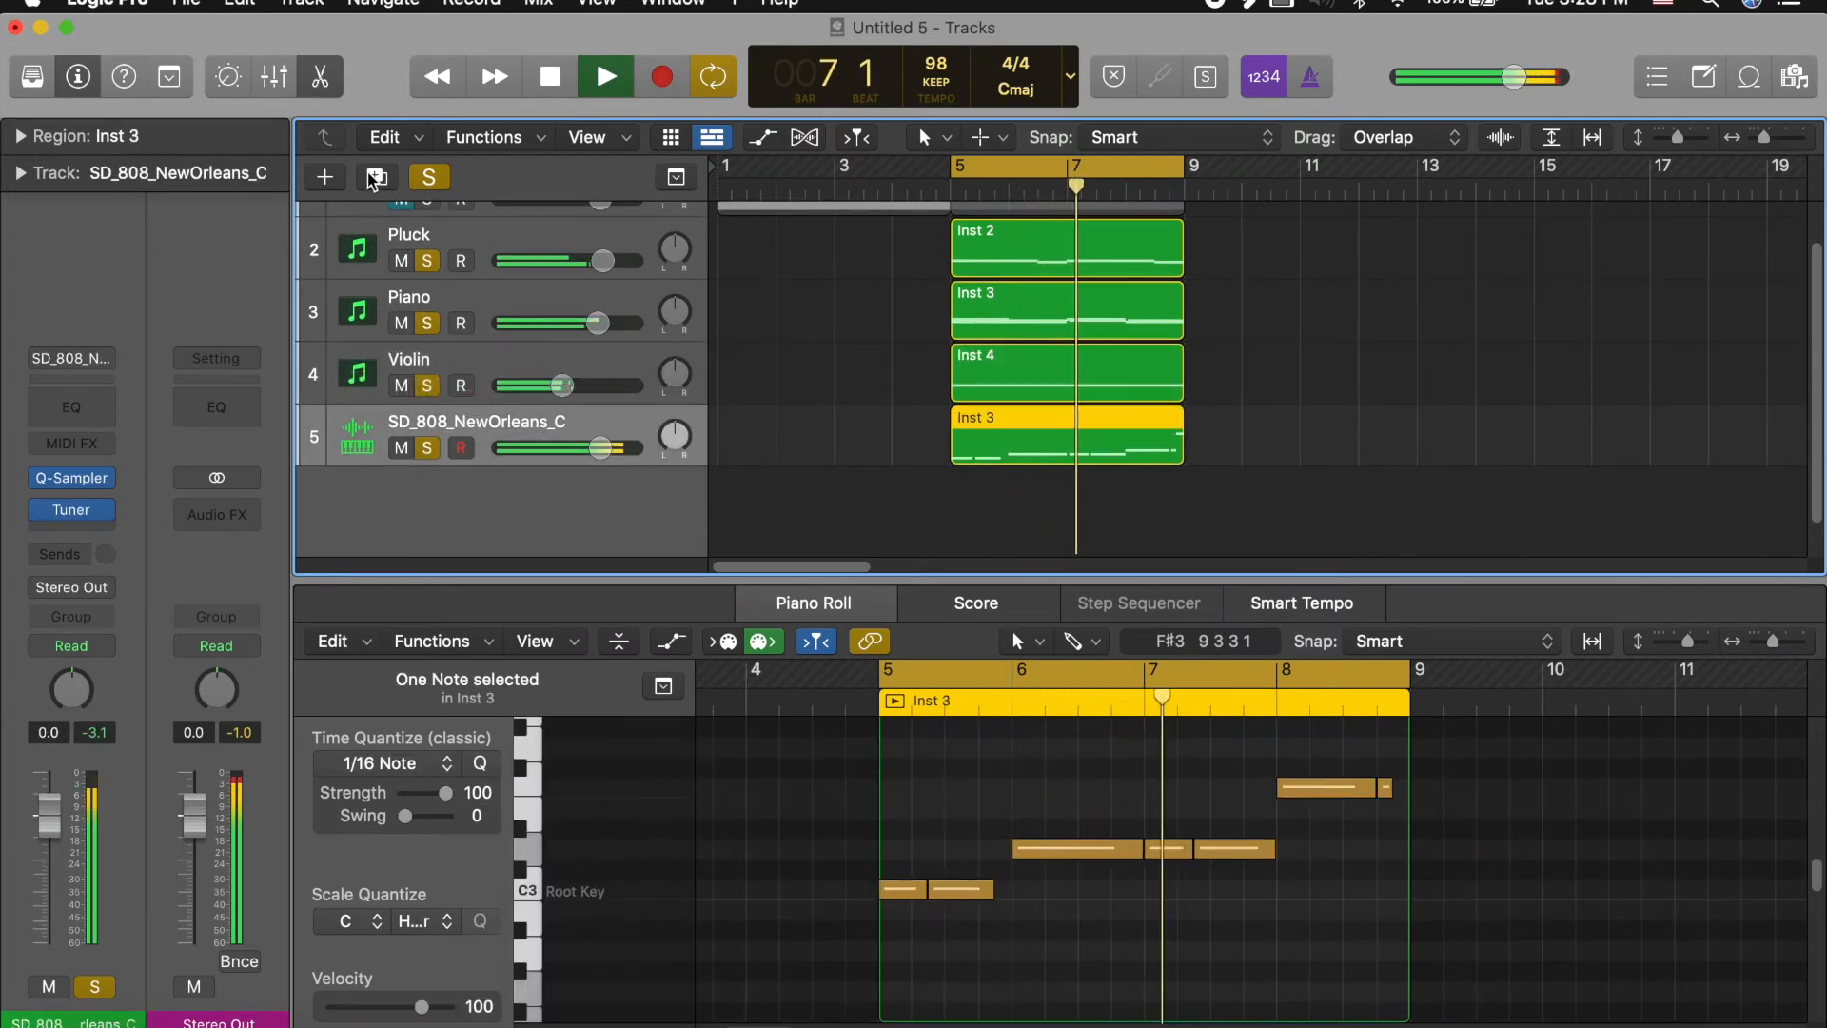
{"action": "left_click", "coordinate": [328, 178]}
{"action": "left_click", "coordinate": [639, 265]}
{"action": "left_click", "coordinate": [638, 264]}
{"action": "left_click", "coordinate": [640, 264]}
{"action": "left_click", "coordinate": [646, 267]}
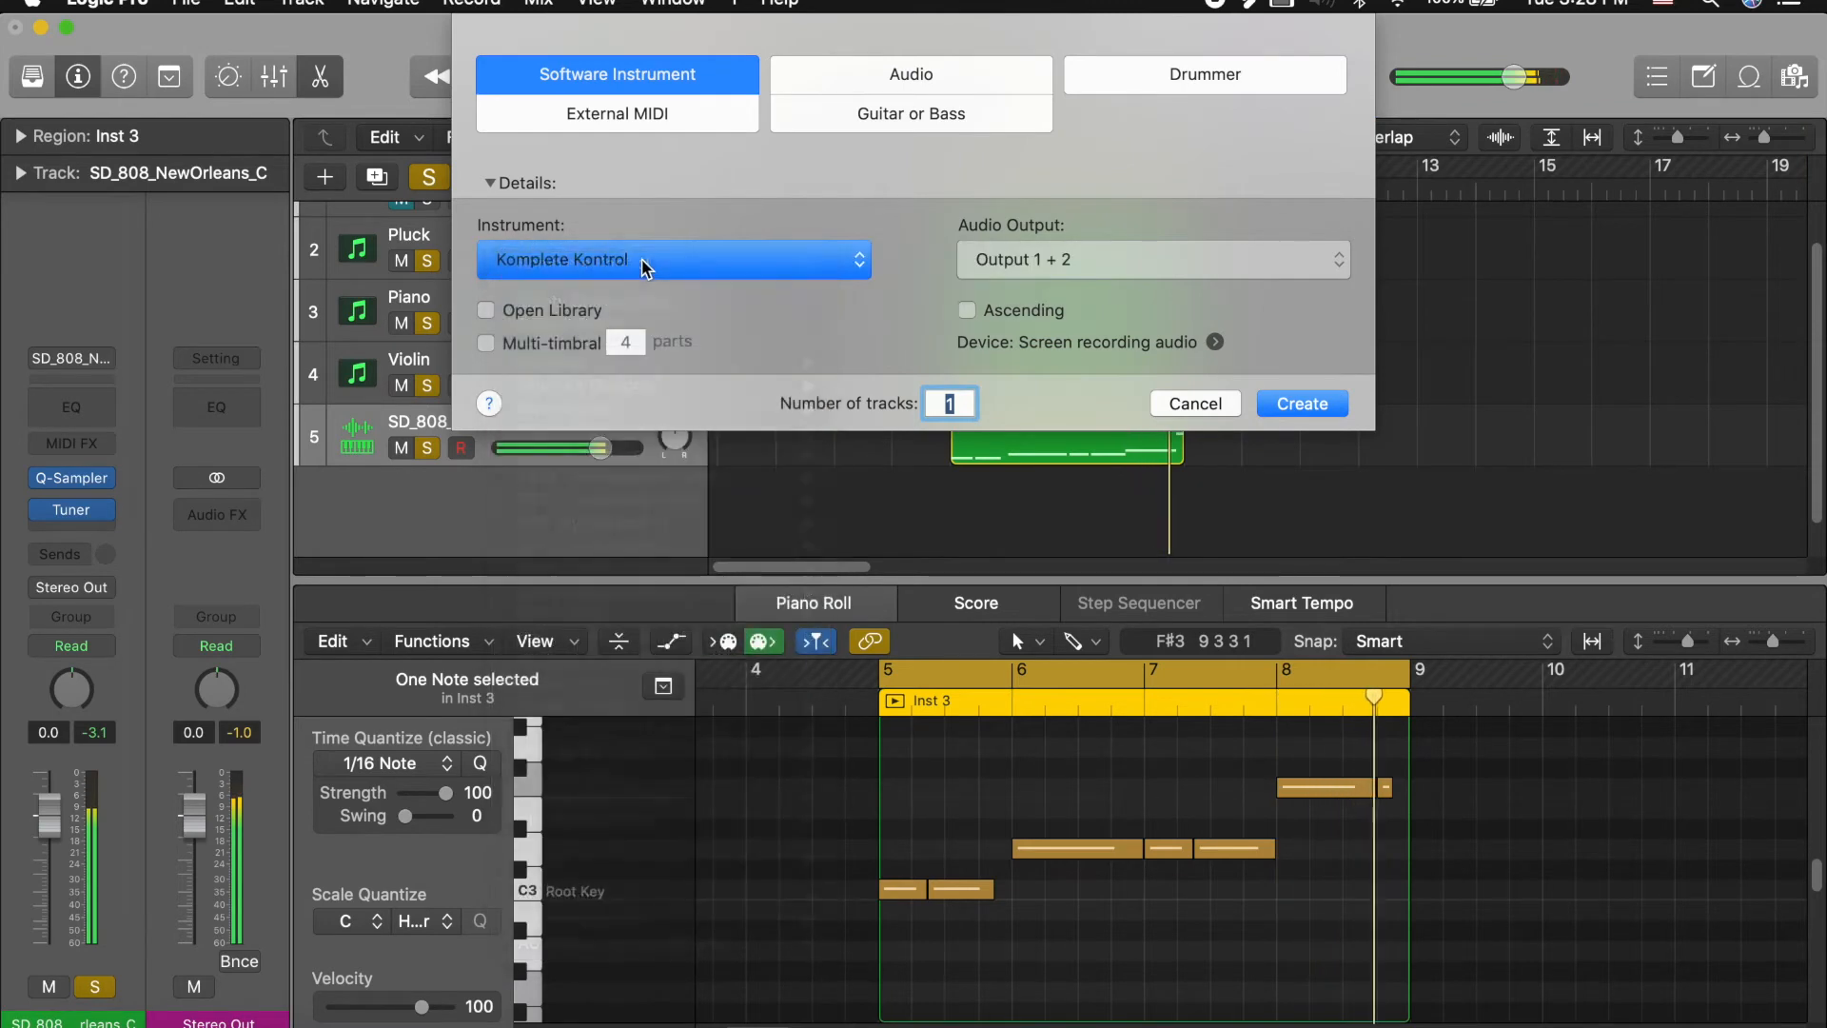
{"action": "left_click", "coordinate": [644, 263]}
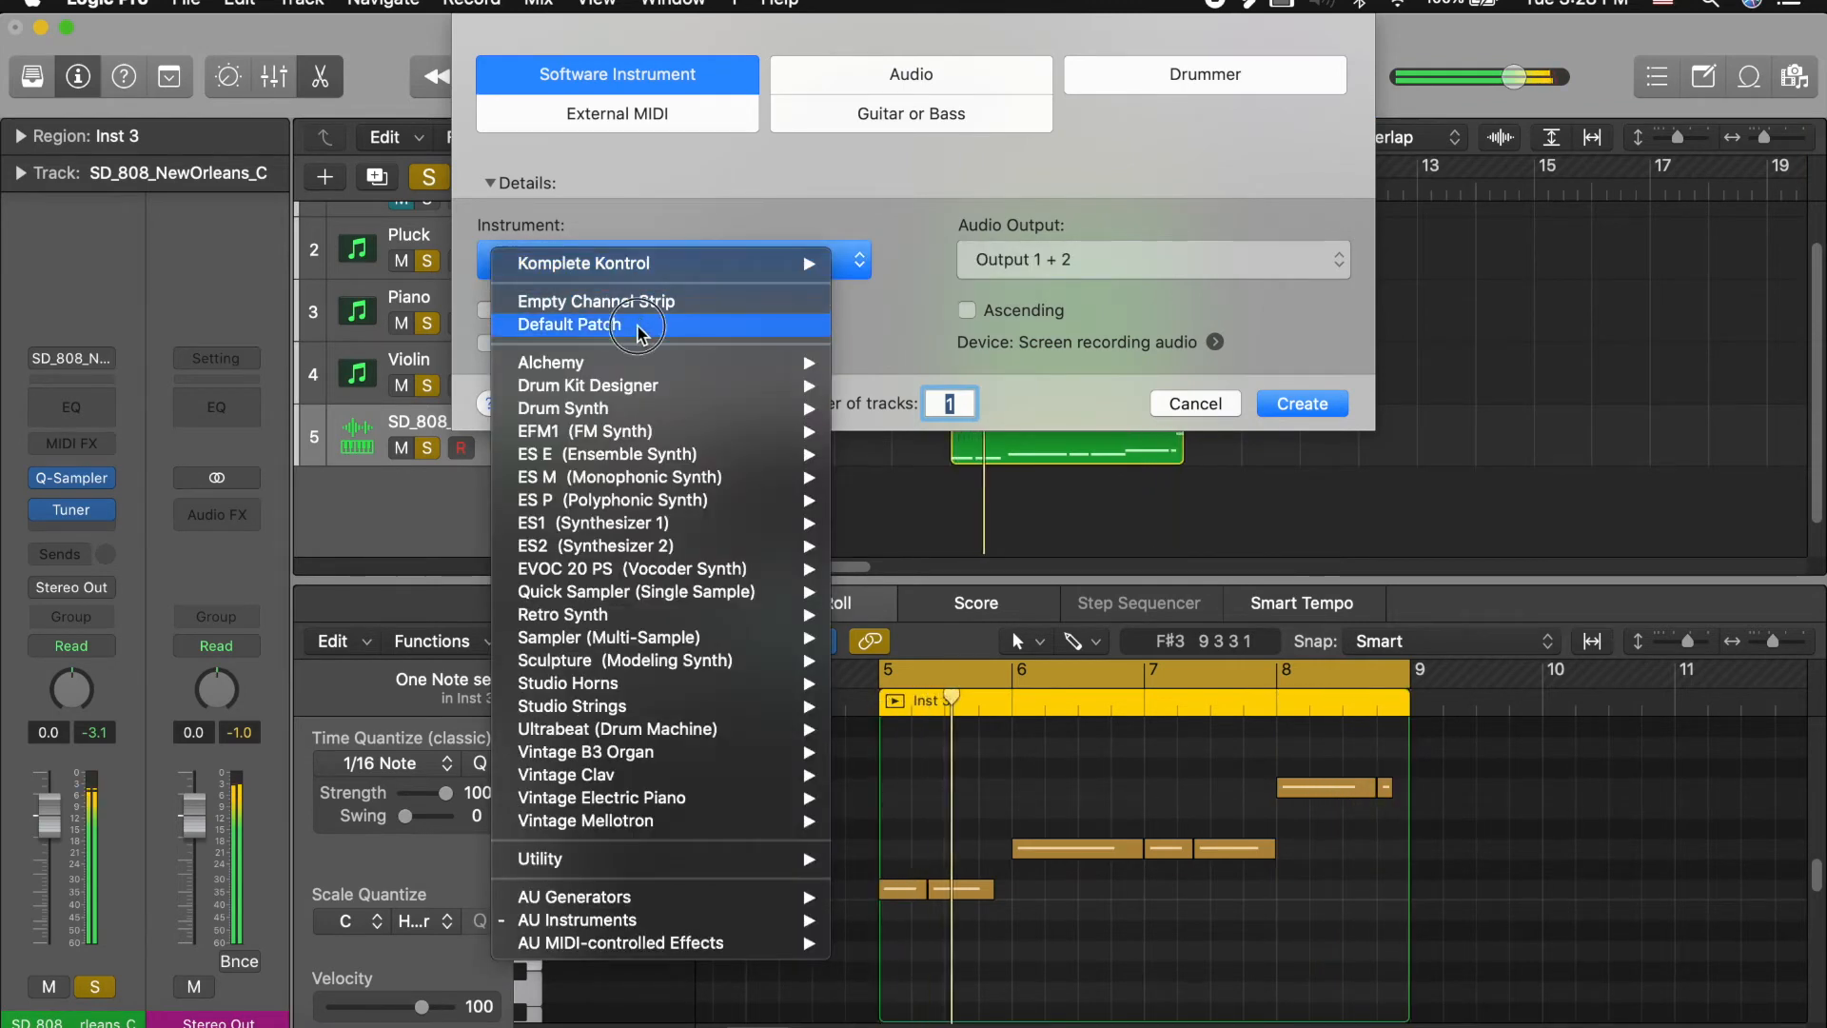
{"action": "left_click", "coordinate": [640, 328]}
{"action": "left_click", "coordinate": [1286, 403]}
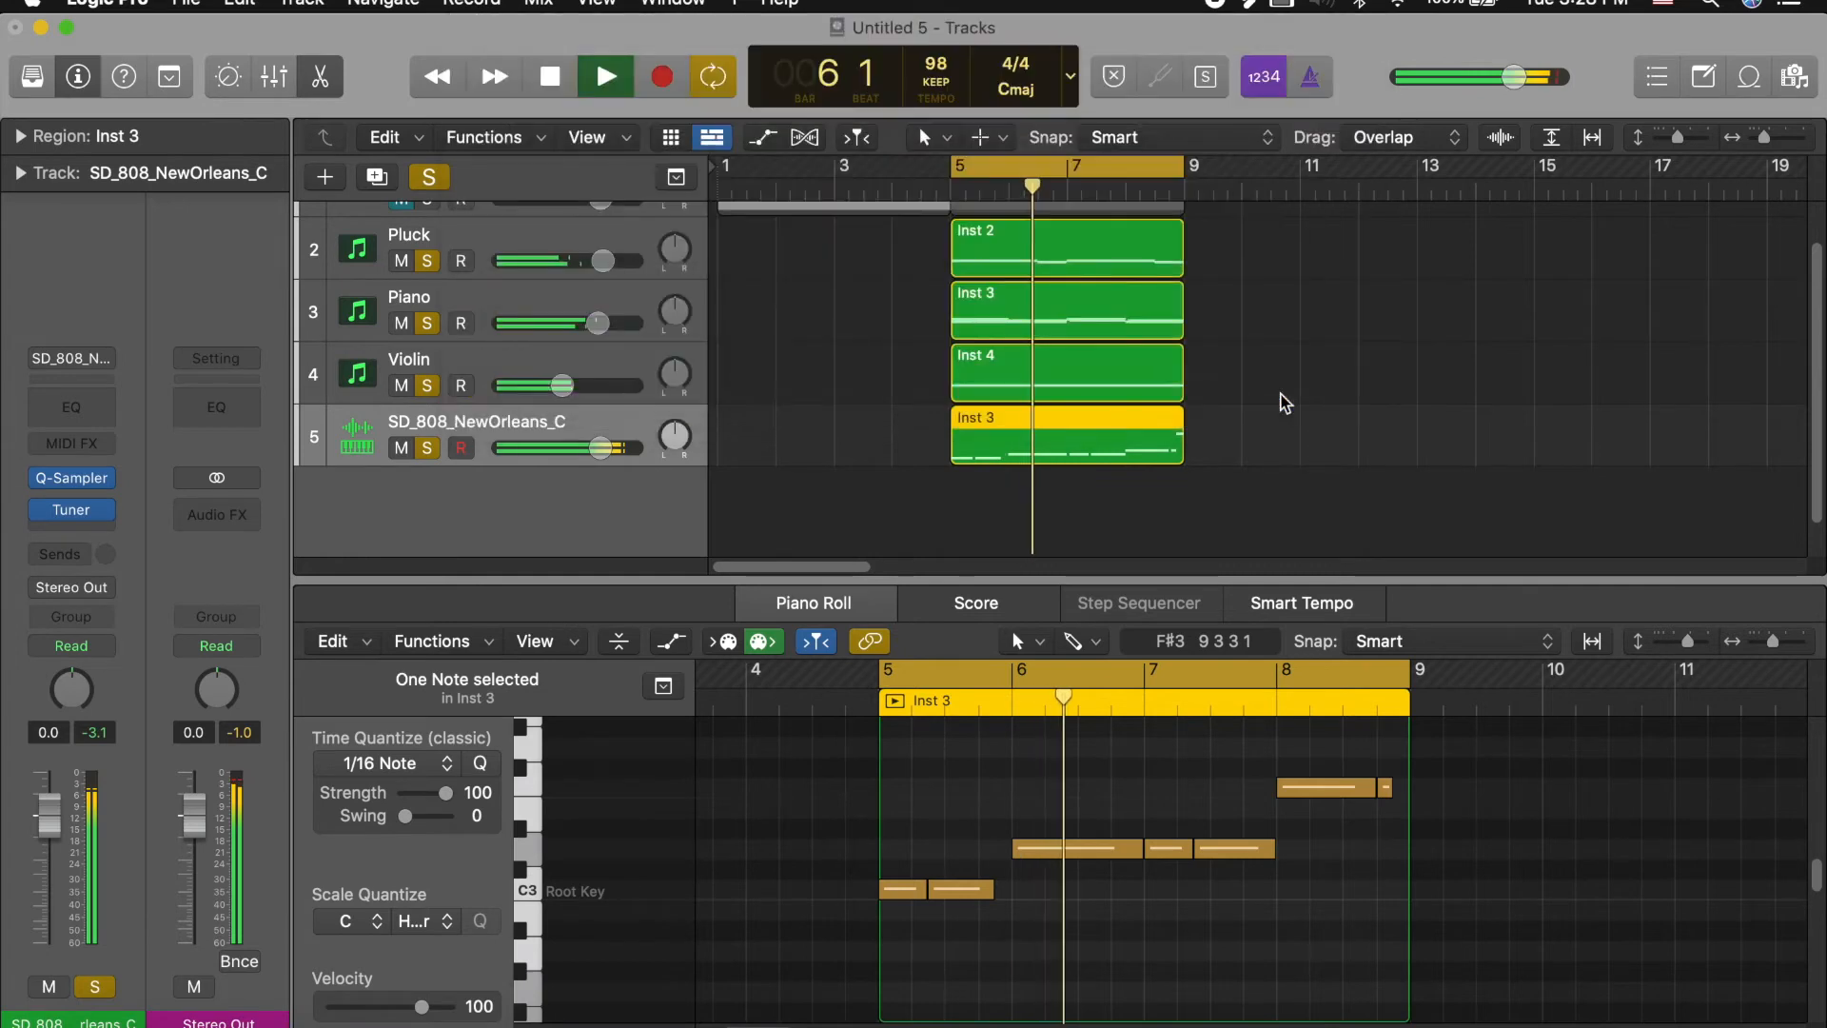
Step: Load the Murda kit user patch from the Library onto the new track
{"action": "left_click", "coordinate": [31, 76]}
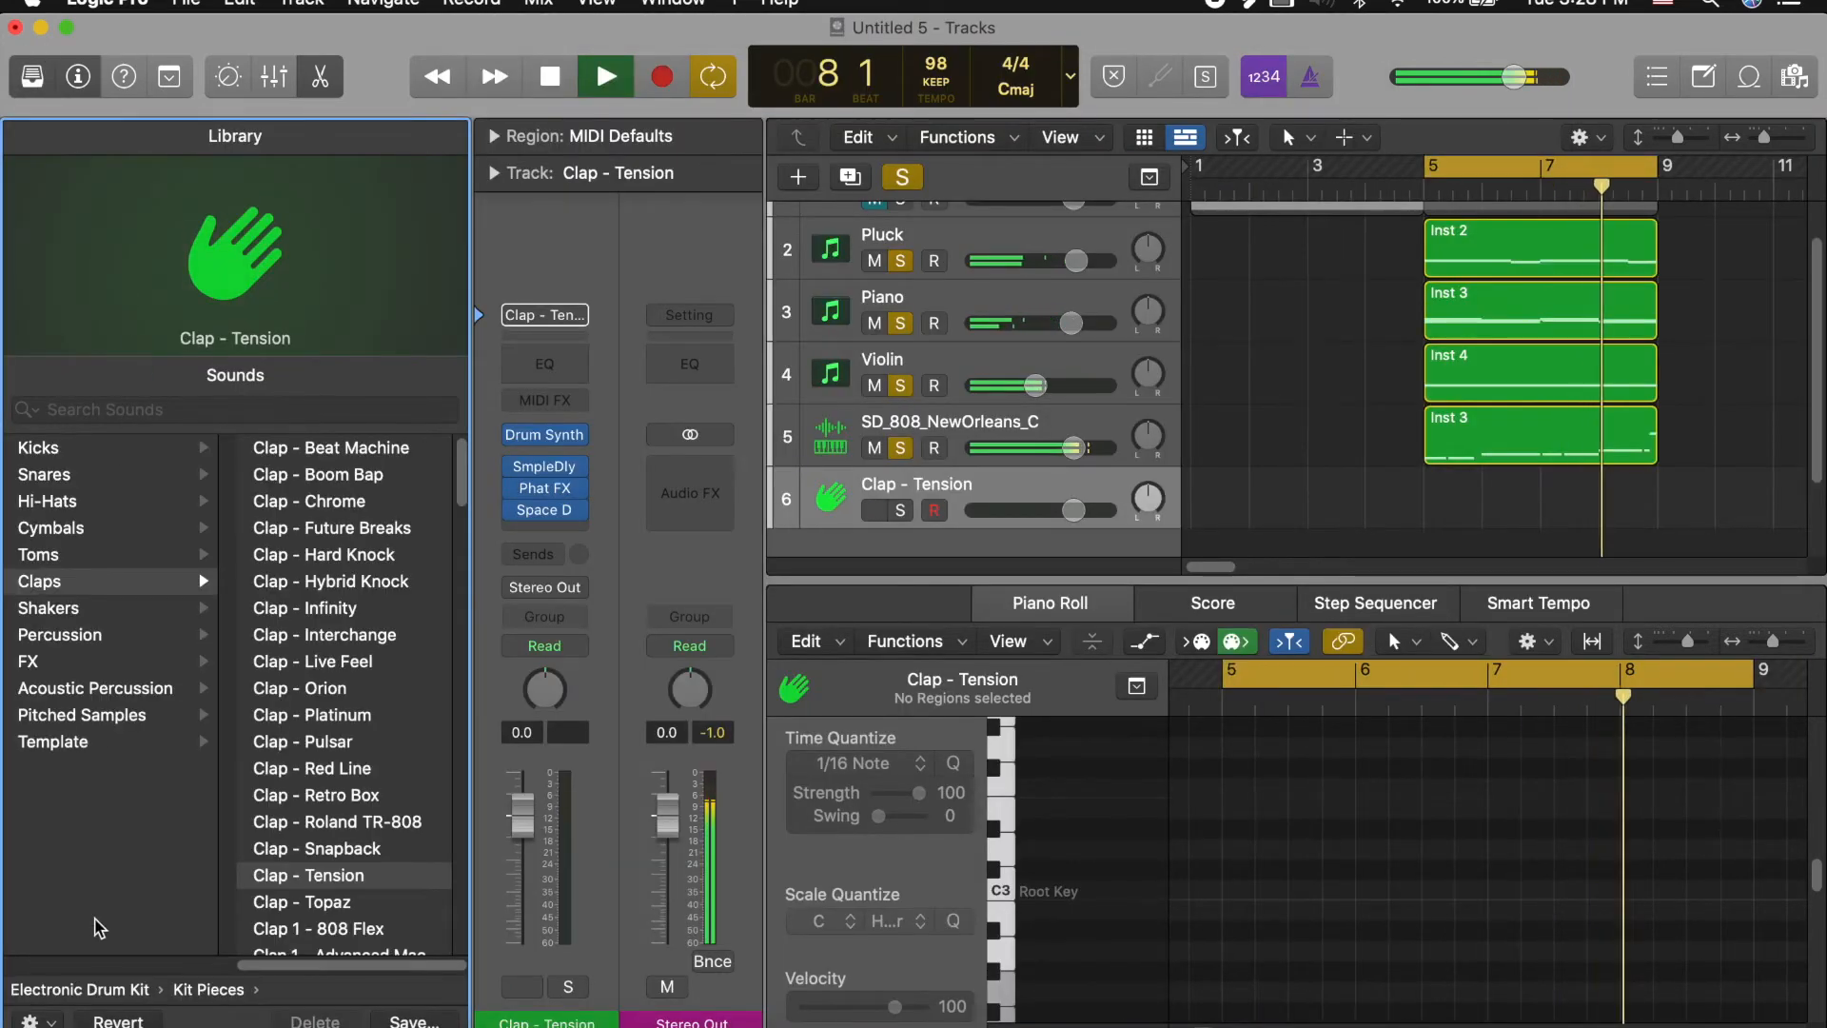
{"action": "left_click", "coordinate": [115, 989]}
{"action": "left_click", "coordinate": [60, 448]}
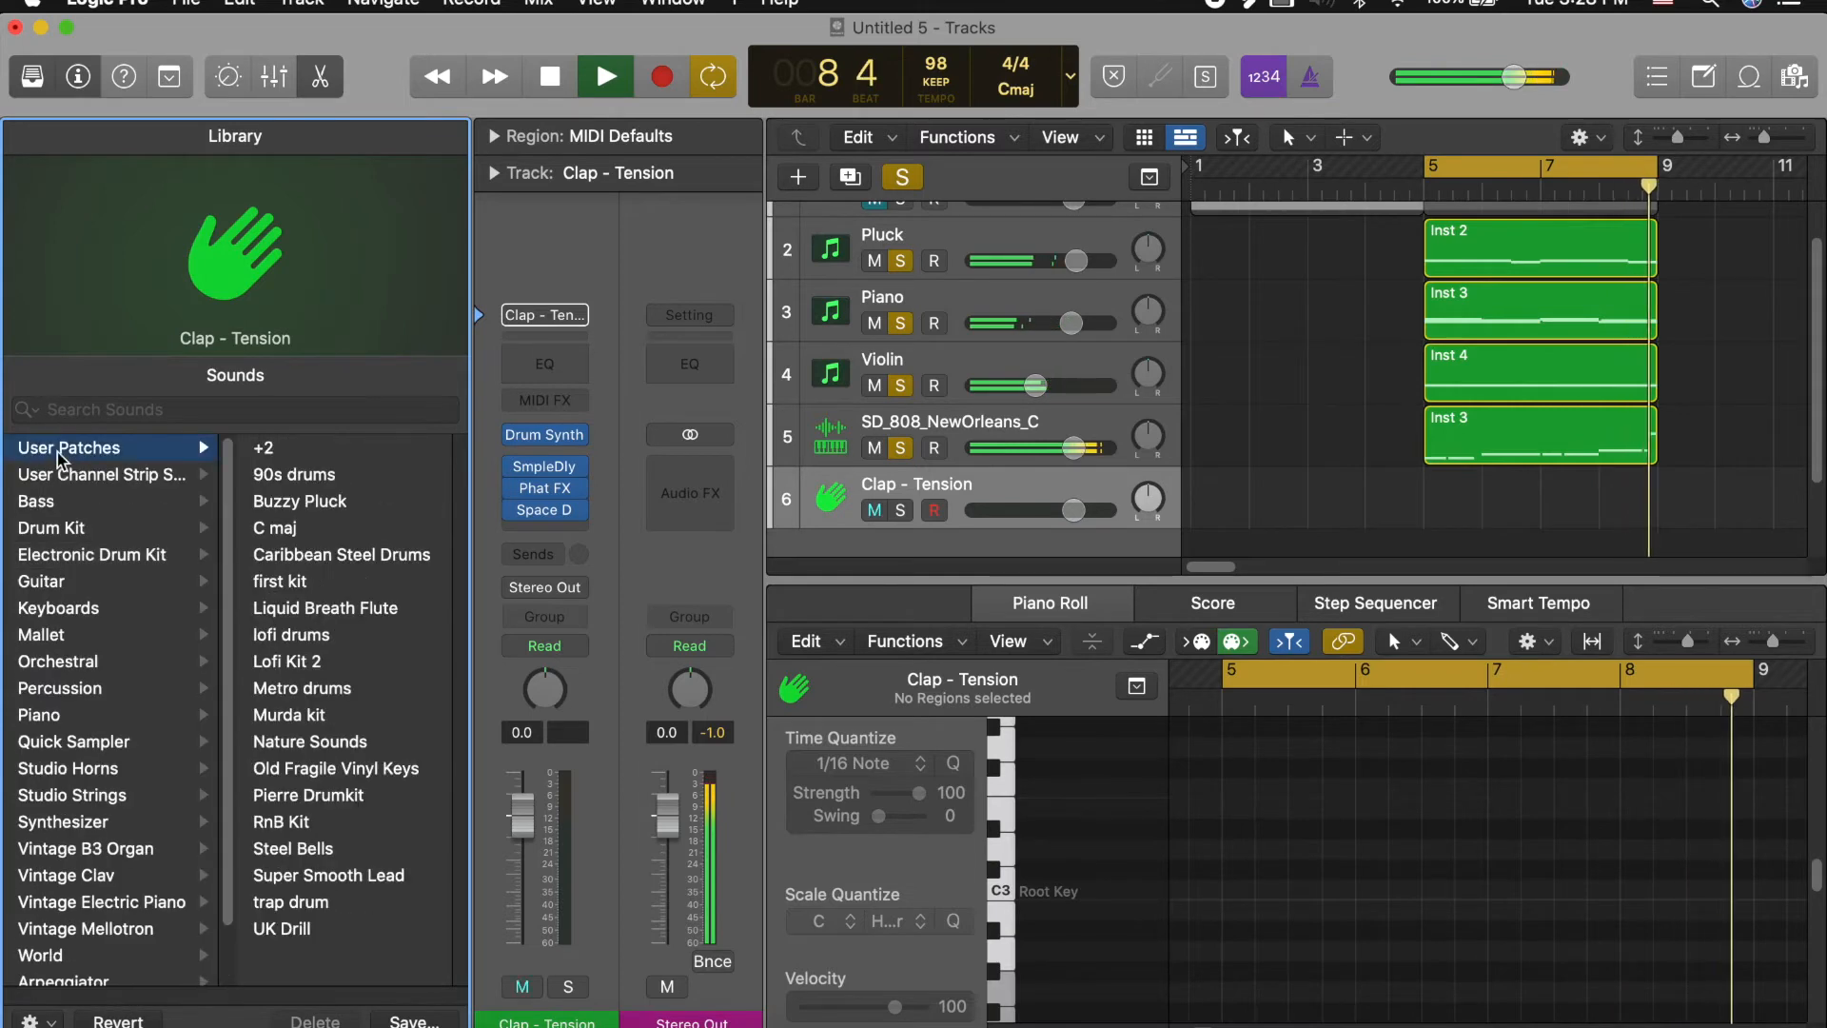
{"action": "left_click", "coordinate": [319, 714]}
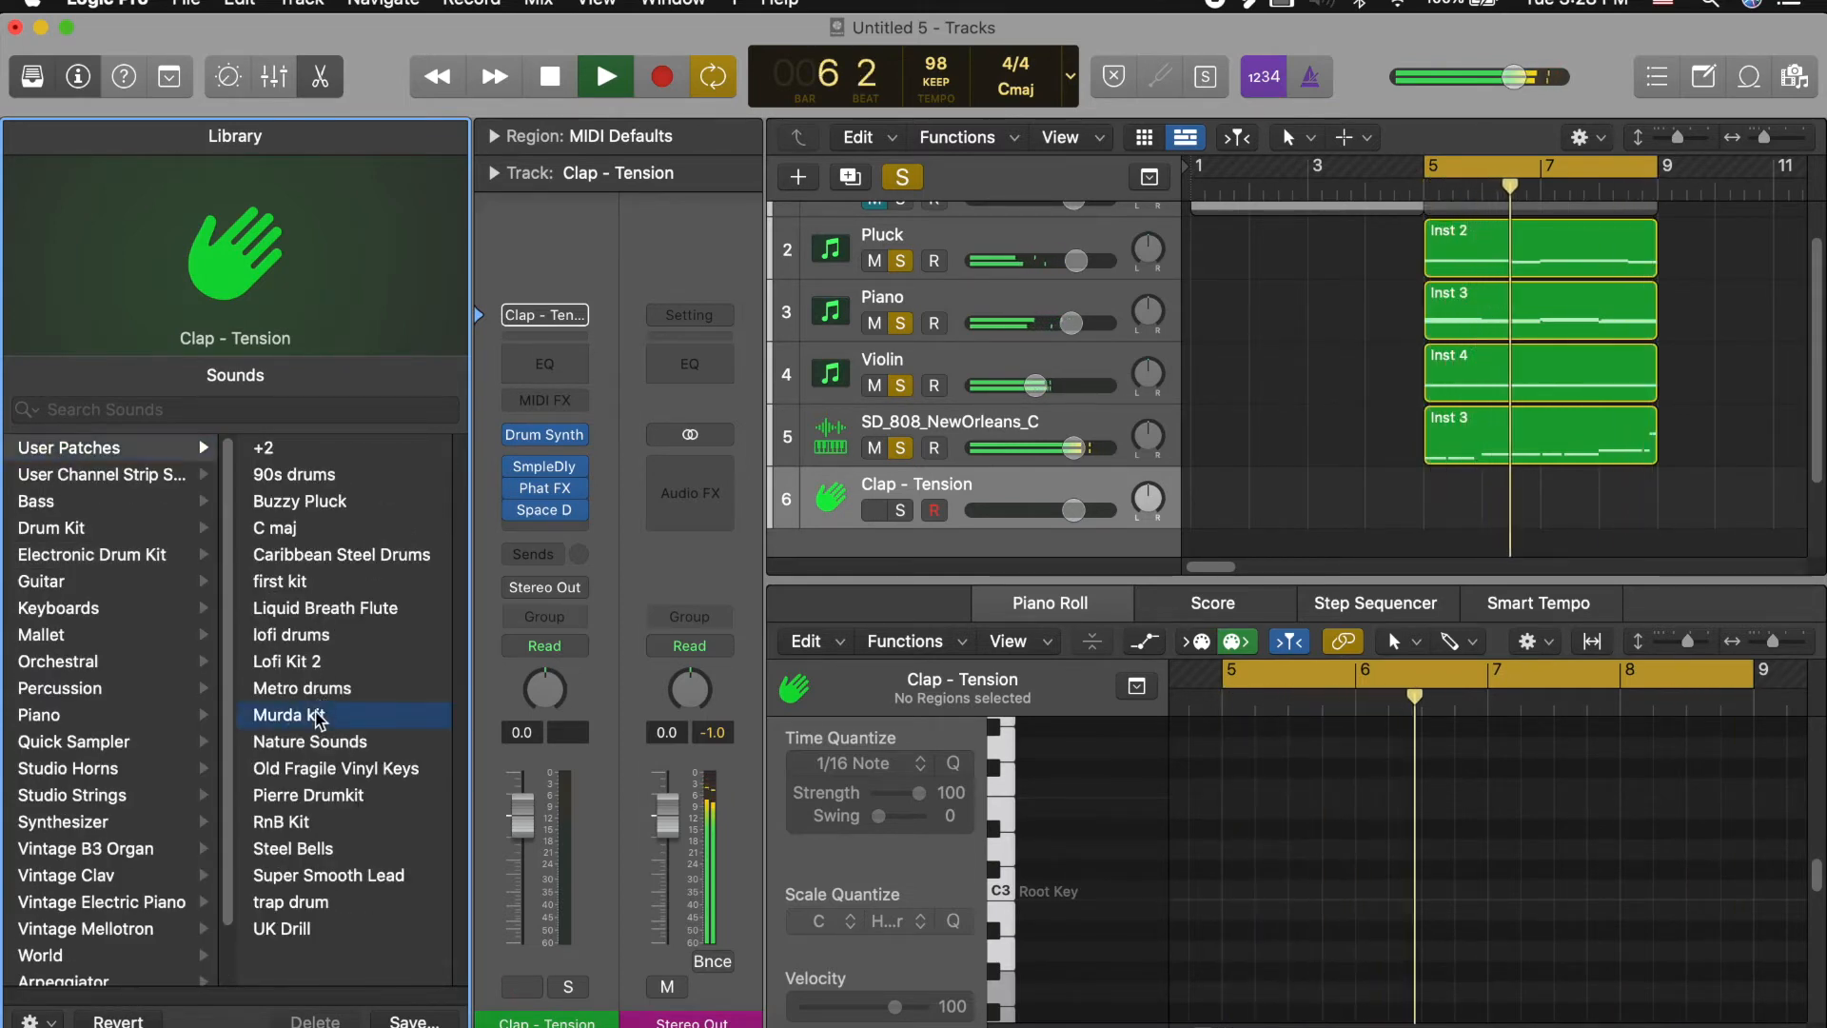
{"action": "right_click", "coordinate": [1443, 497]}
{"action": "left_click", "coordinate": [1444, 502]}
{"action": "left_click_drag", "start_coordinate": [1482, 501], "coordinate": [1655, 517]}
{"action": "scroll", "coordinate": [1184, 460], "scroll_direction": "down", "scroll_amount": 1}
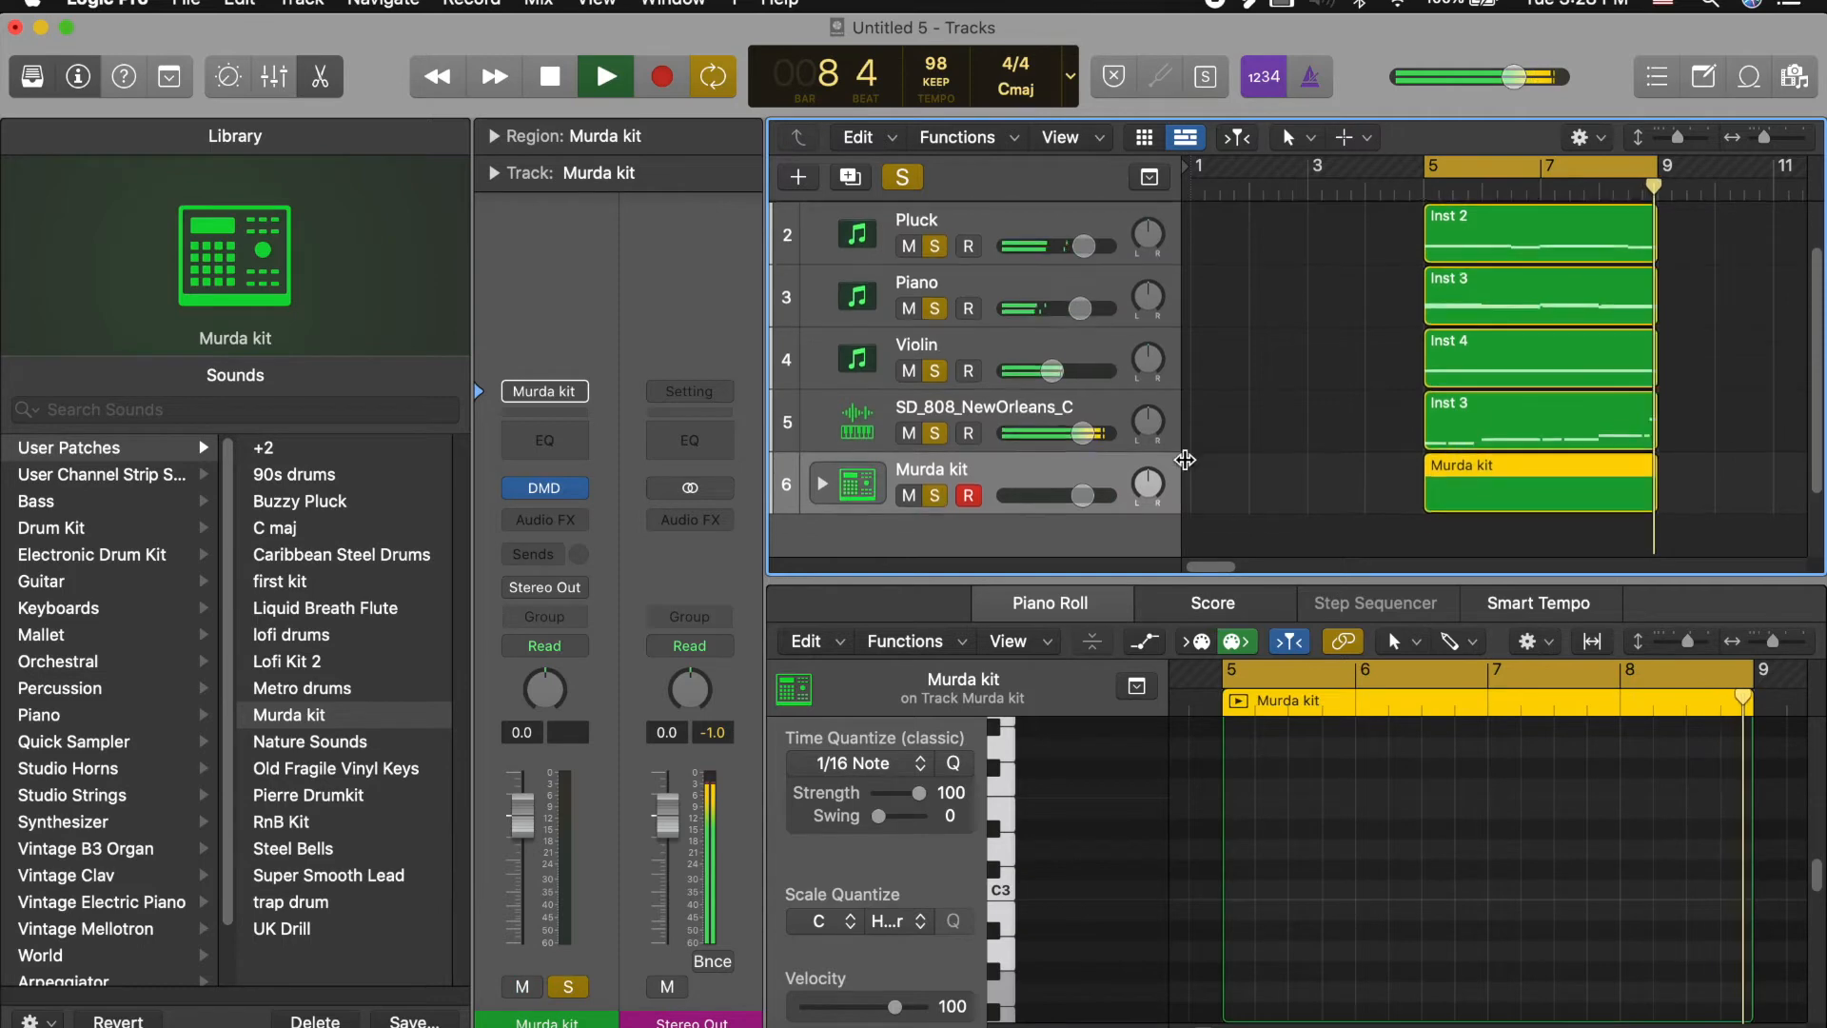
{"action": "scroll", "coordinate": [1184, 459], "scroll_direction": "down", "scroll_amount": 1}
{"action": "left_click", "coordinate": [1468, 428]}
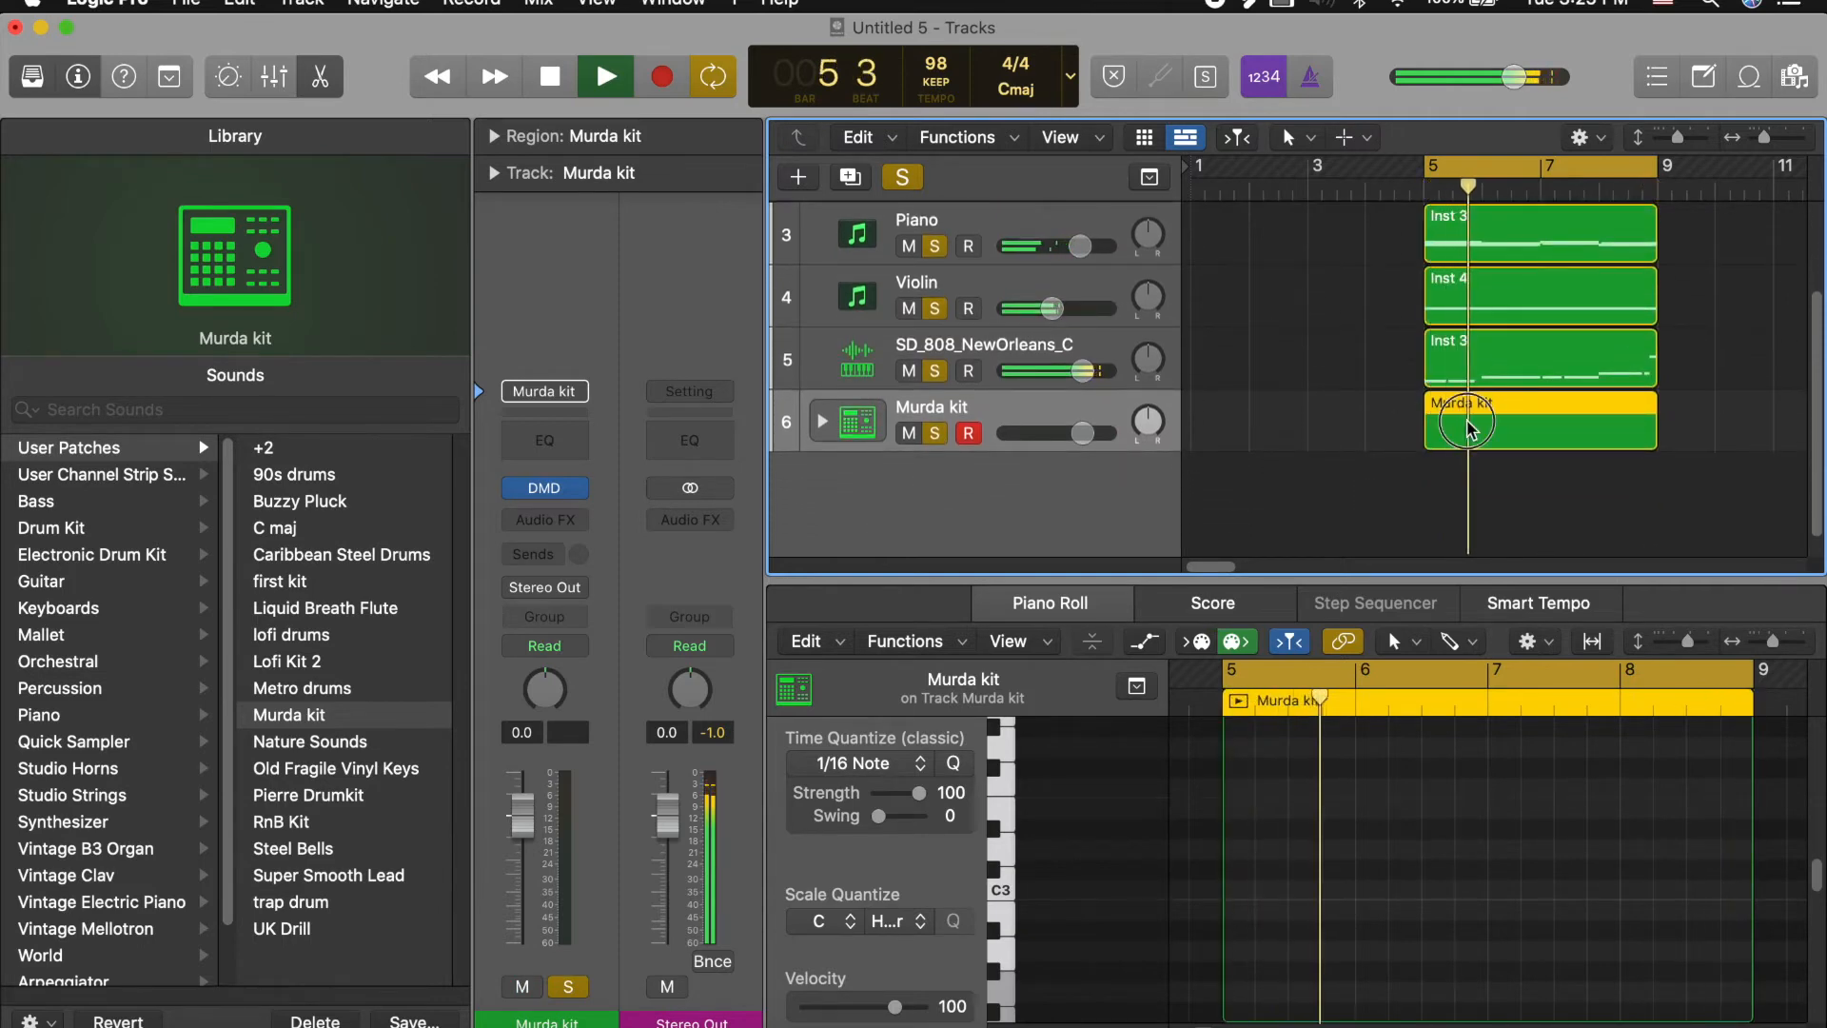
{"action": "key", "text": "Delete"}
Step: Create a pattern region on the Murda kit's MURDA_CLAP_TRAP subtrack from bar 5 with step 9 active, and toggle the metronome
{"action": "left_click", "coordinate": [822, 421]}
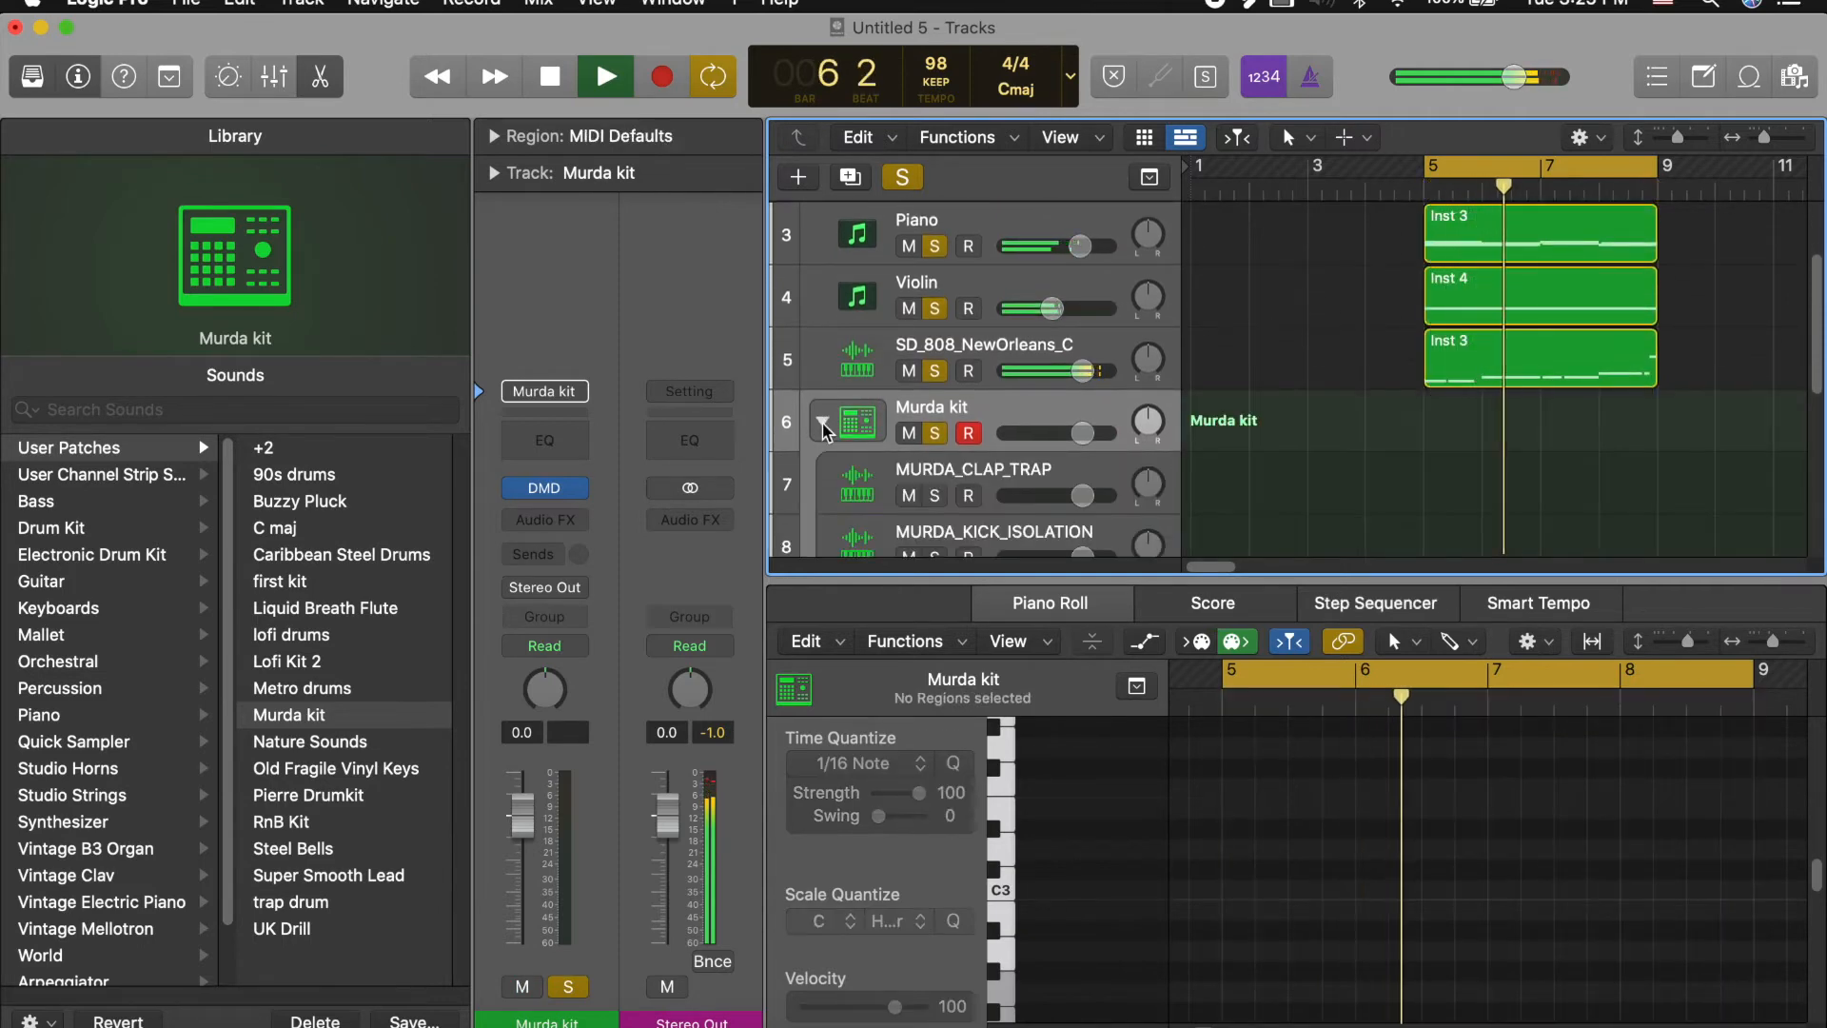
{"action": "left_click", "coordinate": [897, 466]}
{"action": "right_click", "coordinate": [1444, 490]}
{"action": "left_click", "coordinate": [1470, 521]}
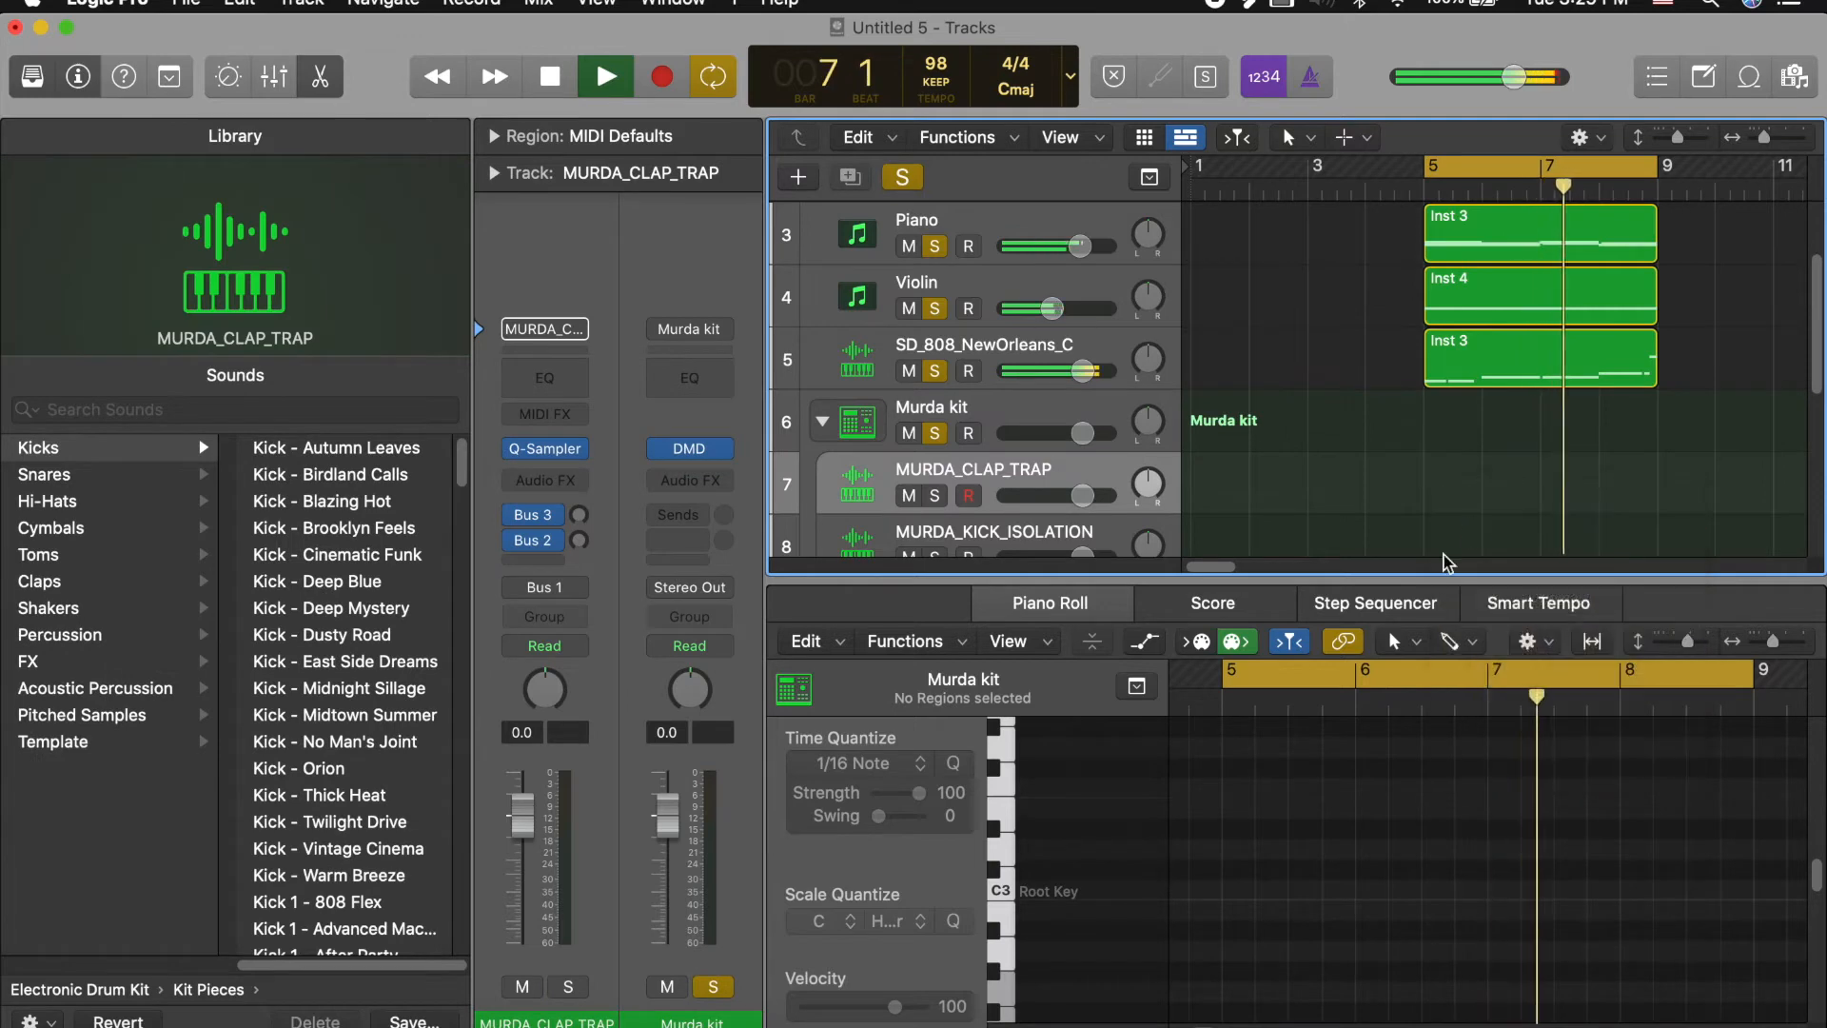
{"action": "left_click", "coordinate": [1508, 738]}
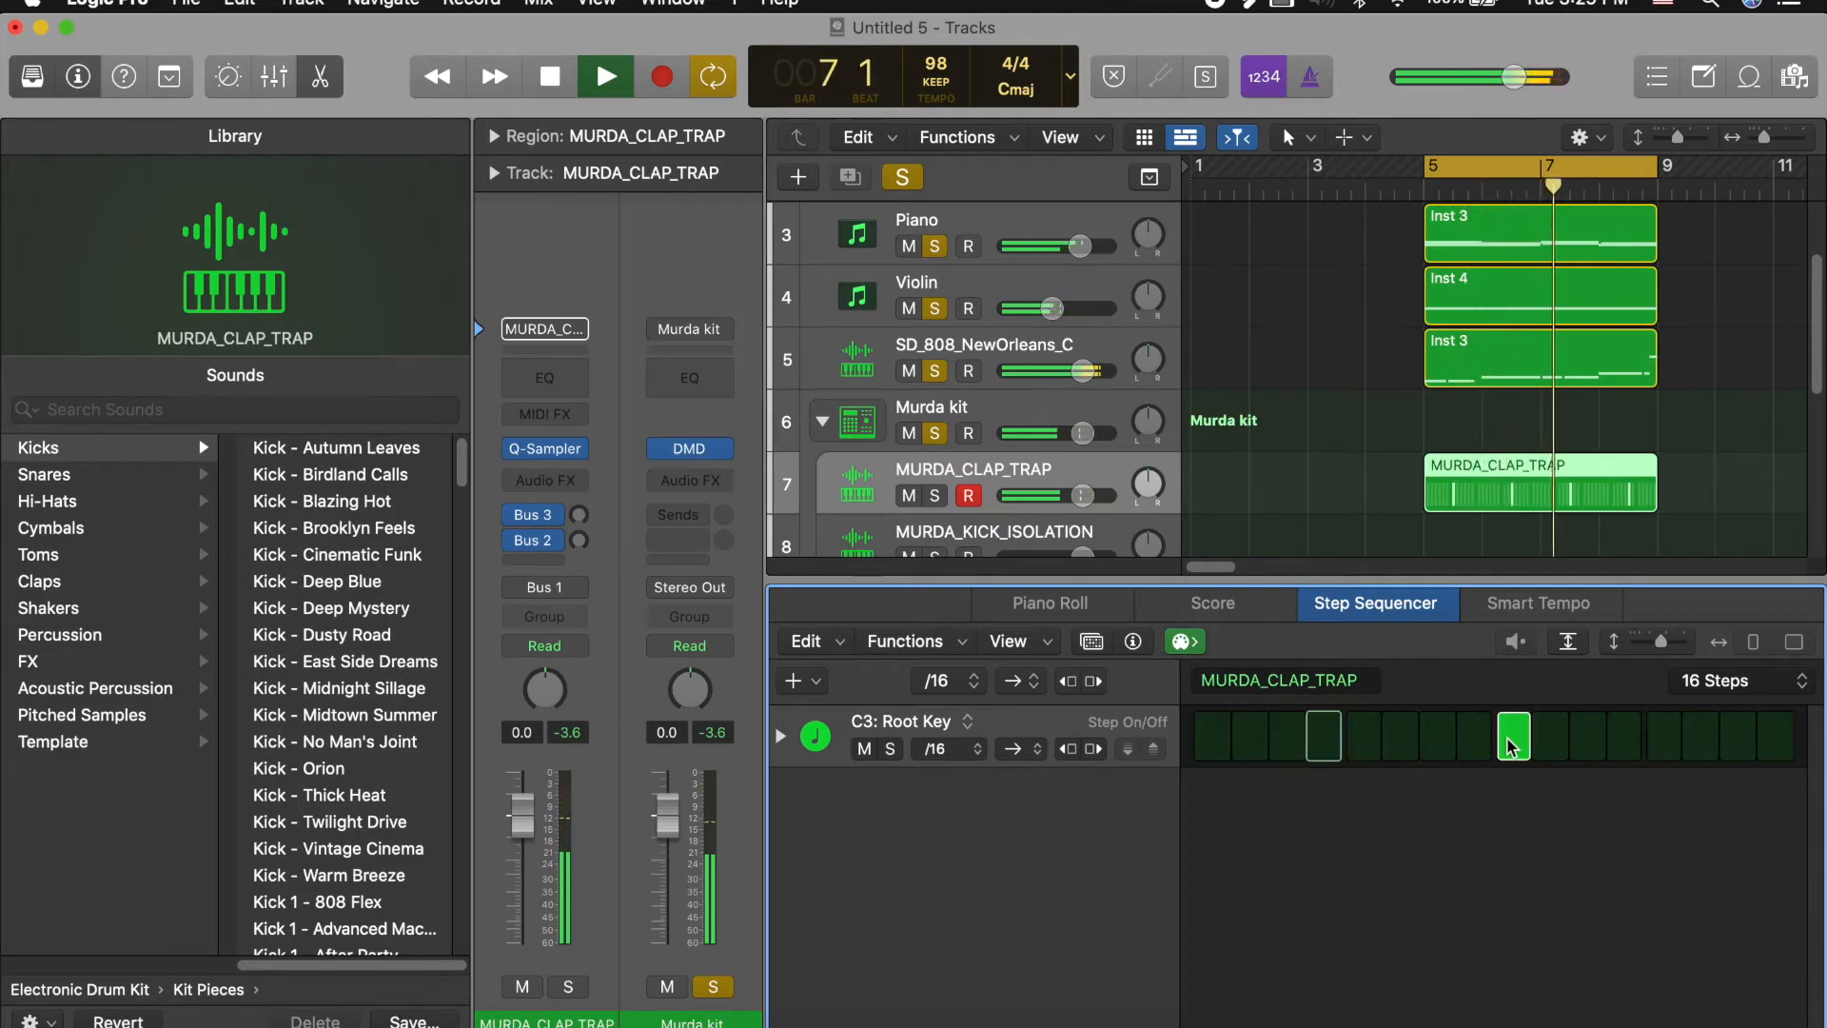
{"action": "left_click", "coordinate": [1306, 80]}
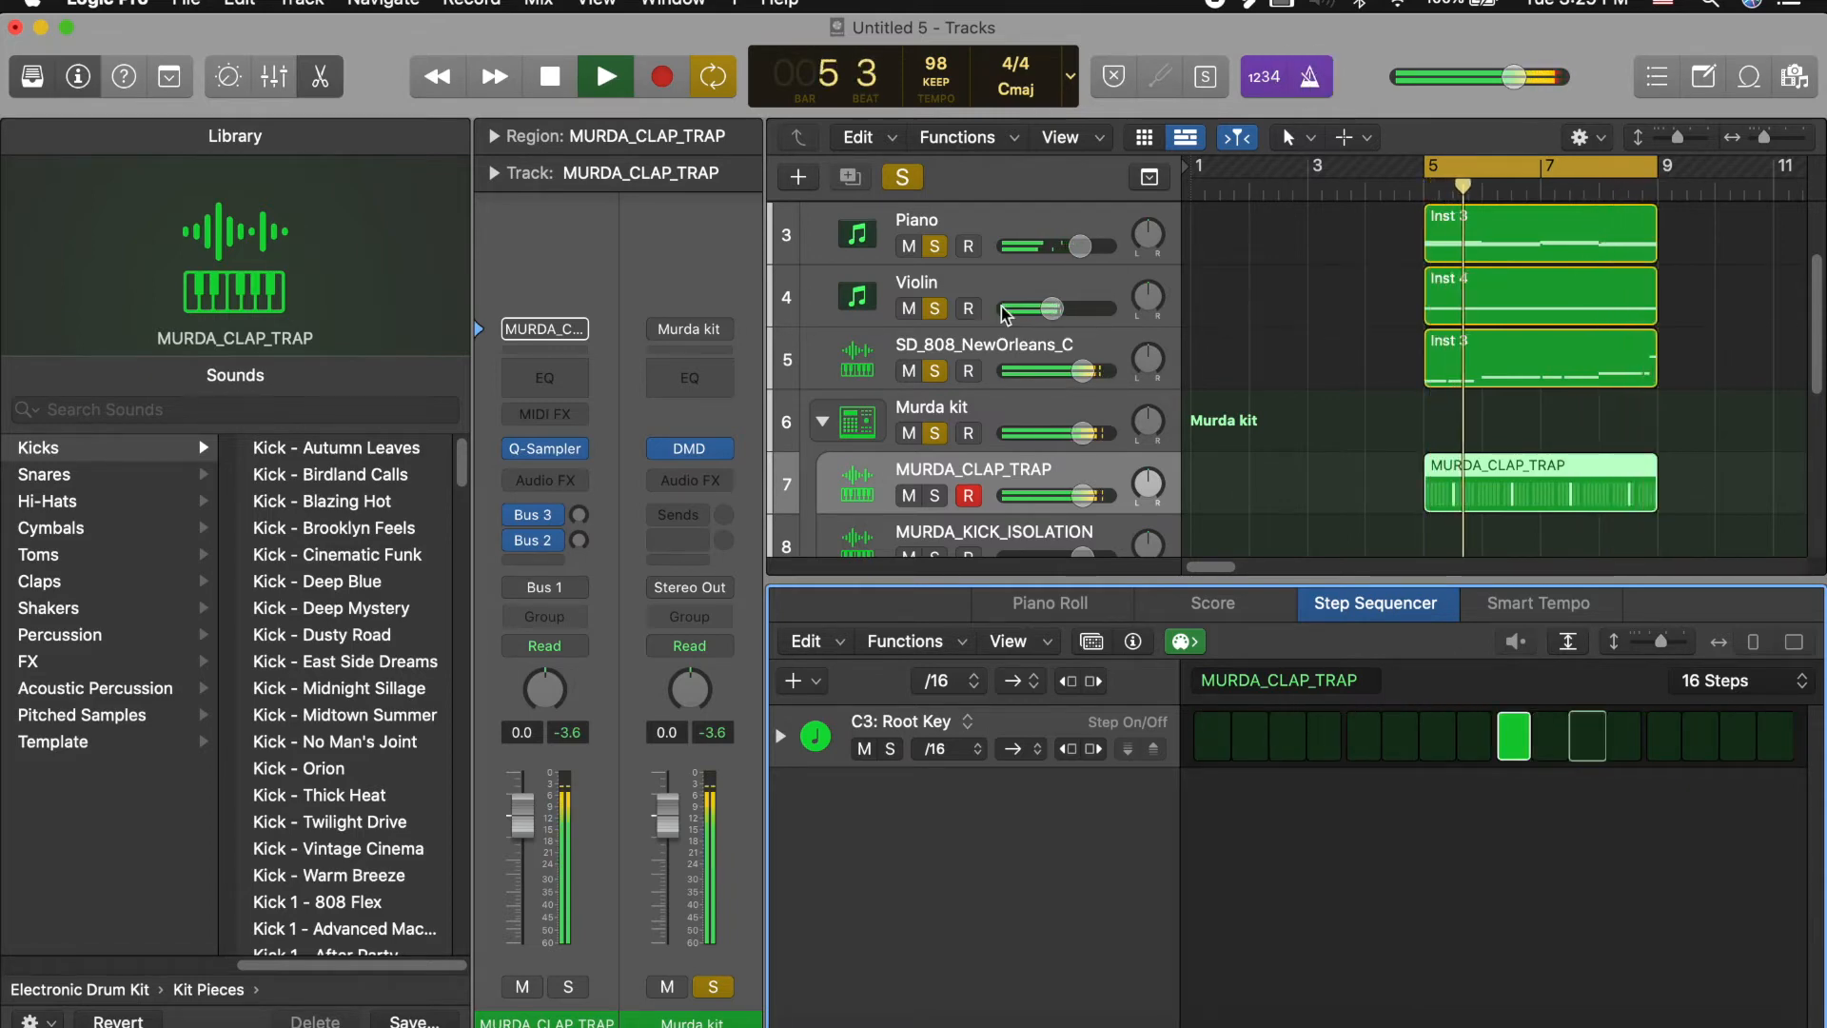
{"action": "scroll", "coordinate": [1006, 314], "scroll_direction": "down", "scroll_amount": 3}
{"action": "left_click", "coordinate": [1442, 426]}
{"action": "right_click", "coordinate": [1442, 425]}
{"action": "left_click", "coordinate": [1466, 439]}
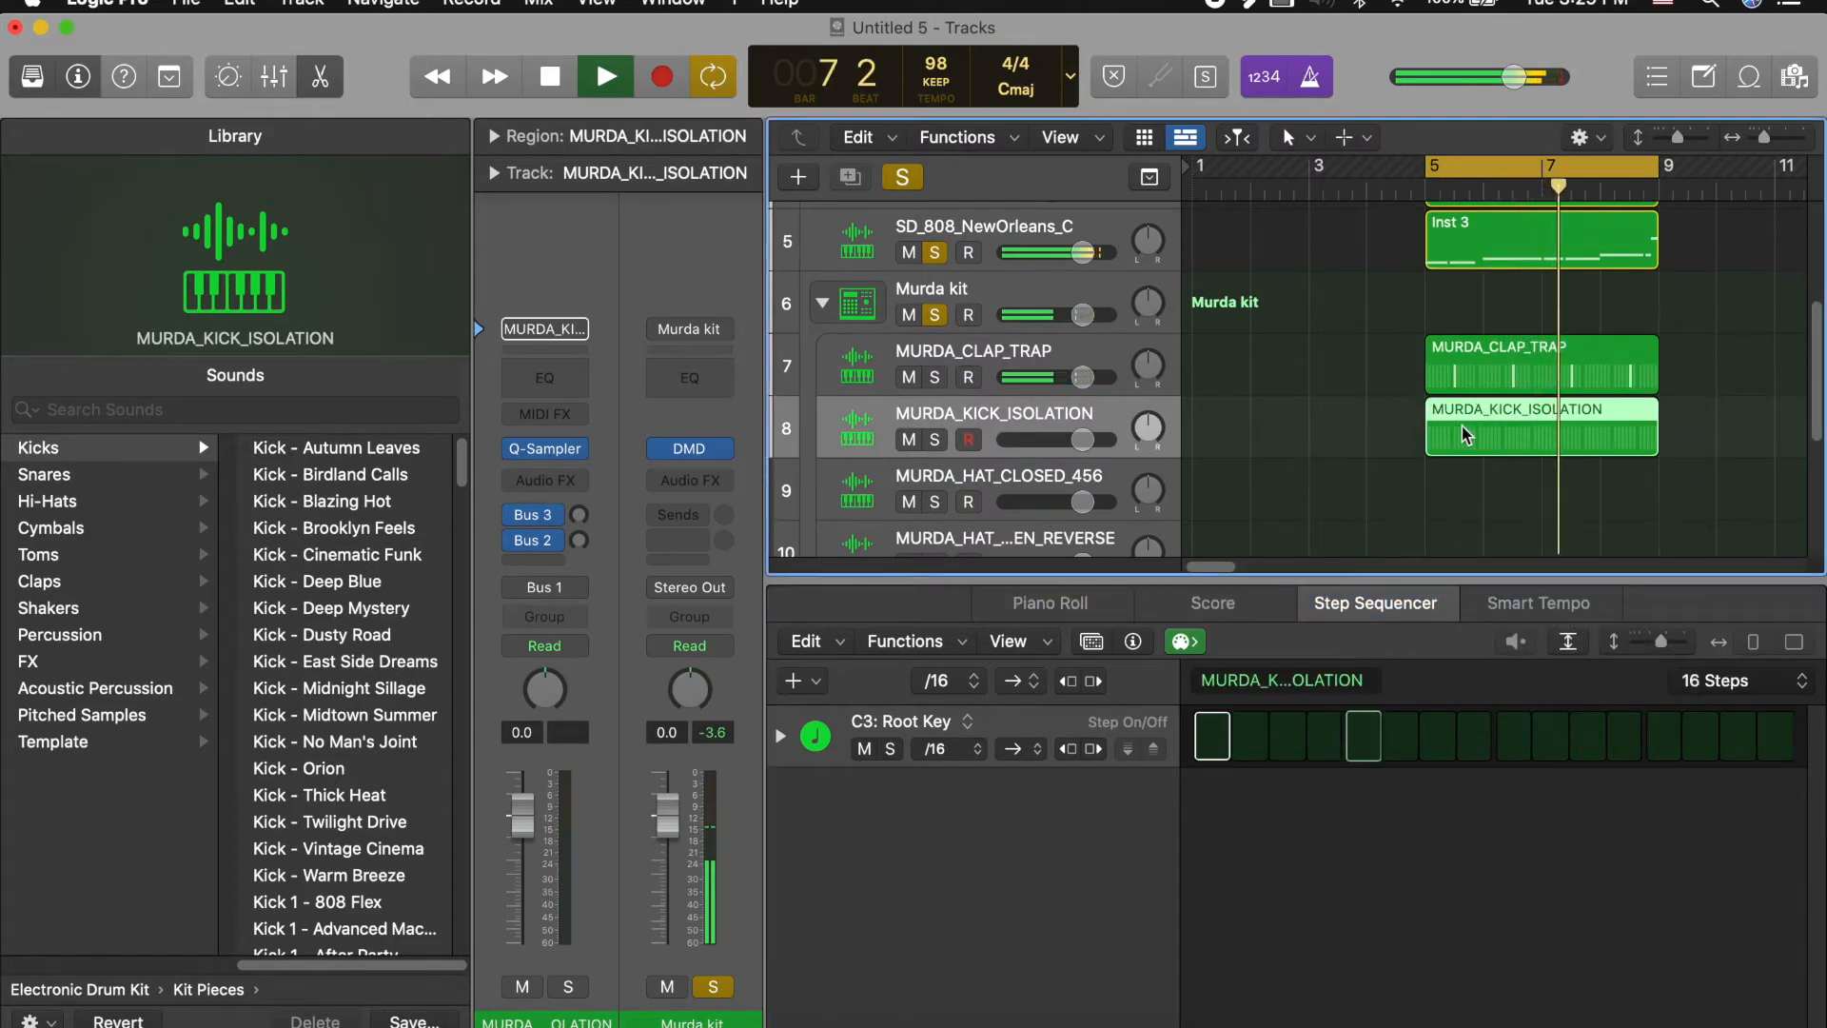
{"action": "key", "text": "Delete"}
Step: Place a copy of the 808 track's Inst 3 region on the MURDA_KICK_ISOLATION track at bar 5 and open it in the Piano Roll
{"action": "key", "text": "space"}
{"action": "left_click_drag", "start_coordinate": [1487, 255], "coordinate": [1482, 430]}
{"action": "key", "text": "p"}
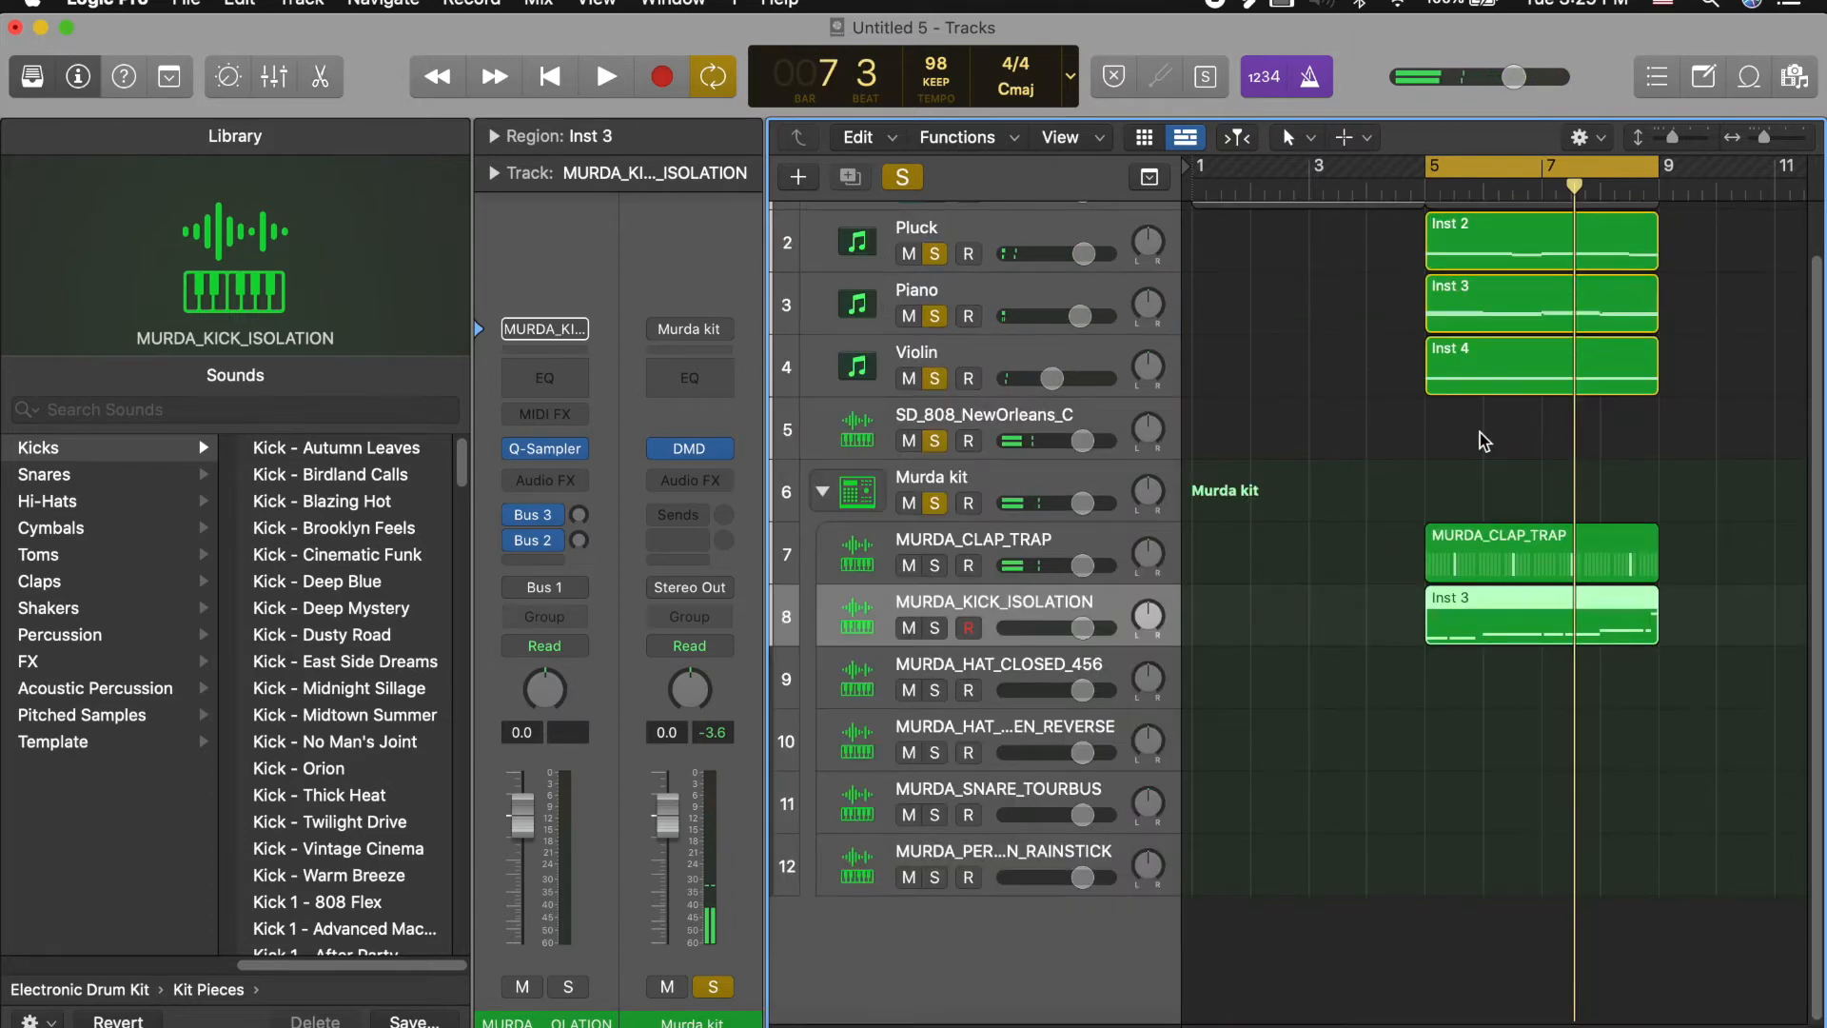
{"action": "left_click_drag", "start_coordinate": [1473, 621], "coordinate": [1481, 456]}
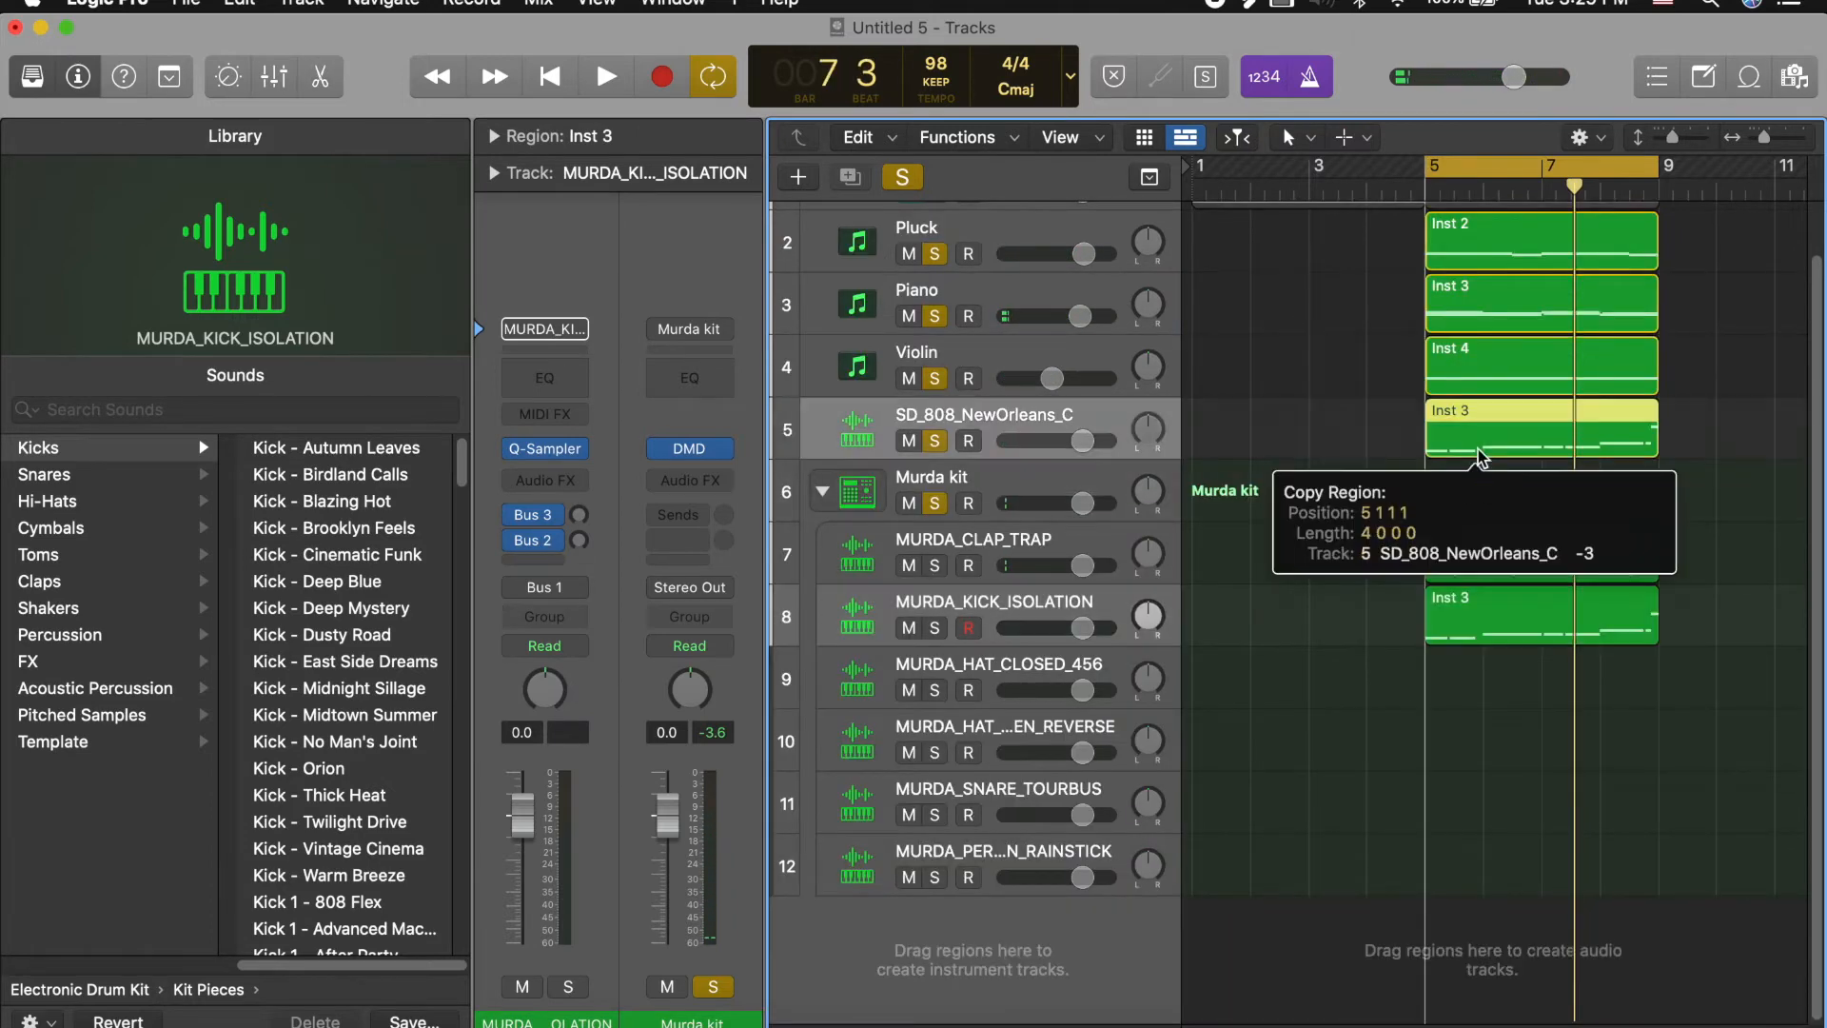
{"action": "left_click", "coordinate": [1491, 633]}
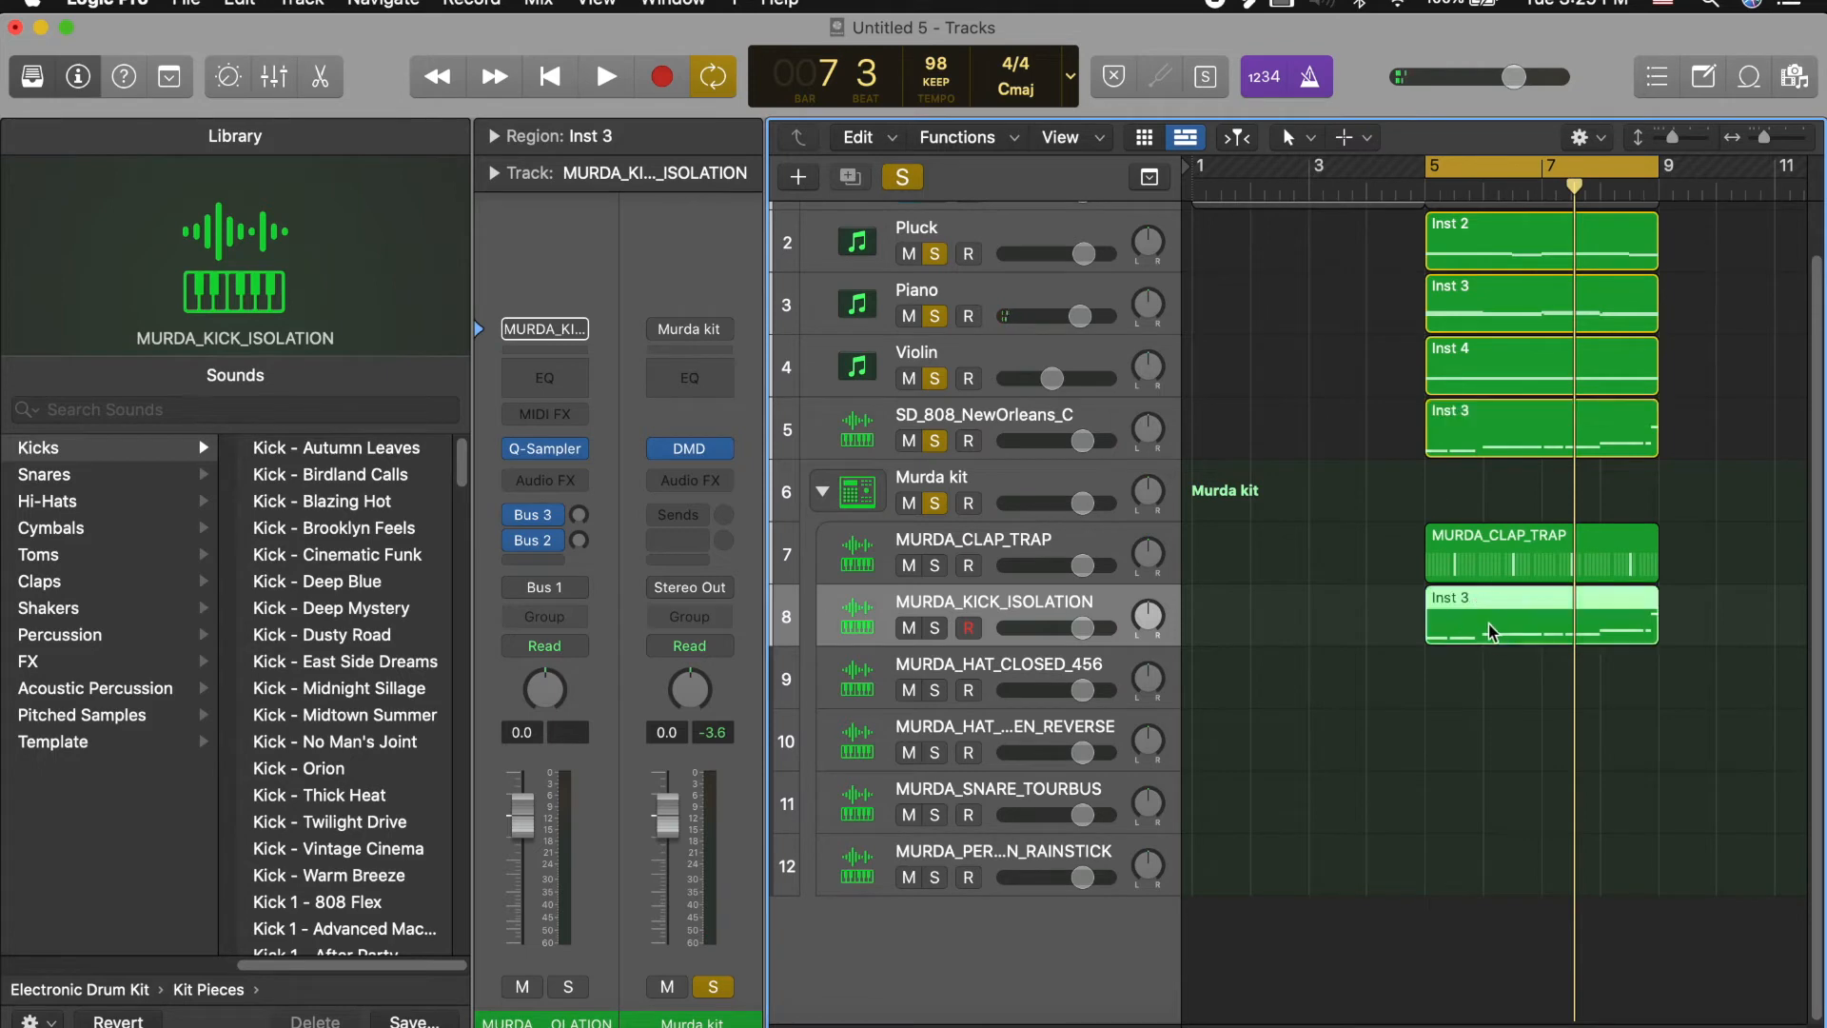
{"action": "key", "text": "p"}
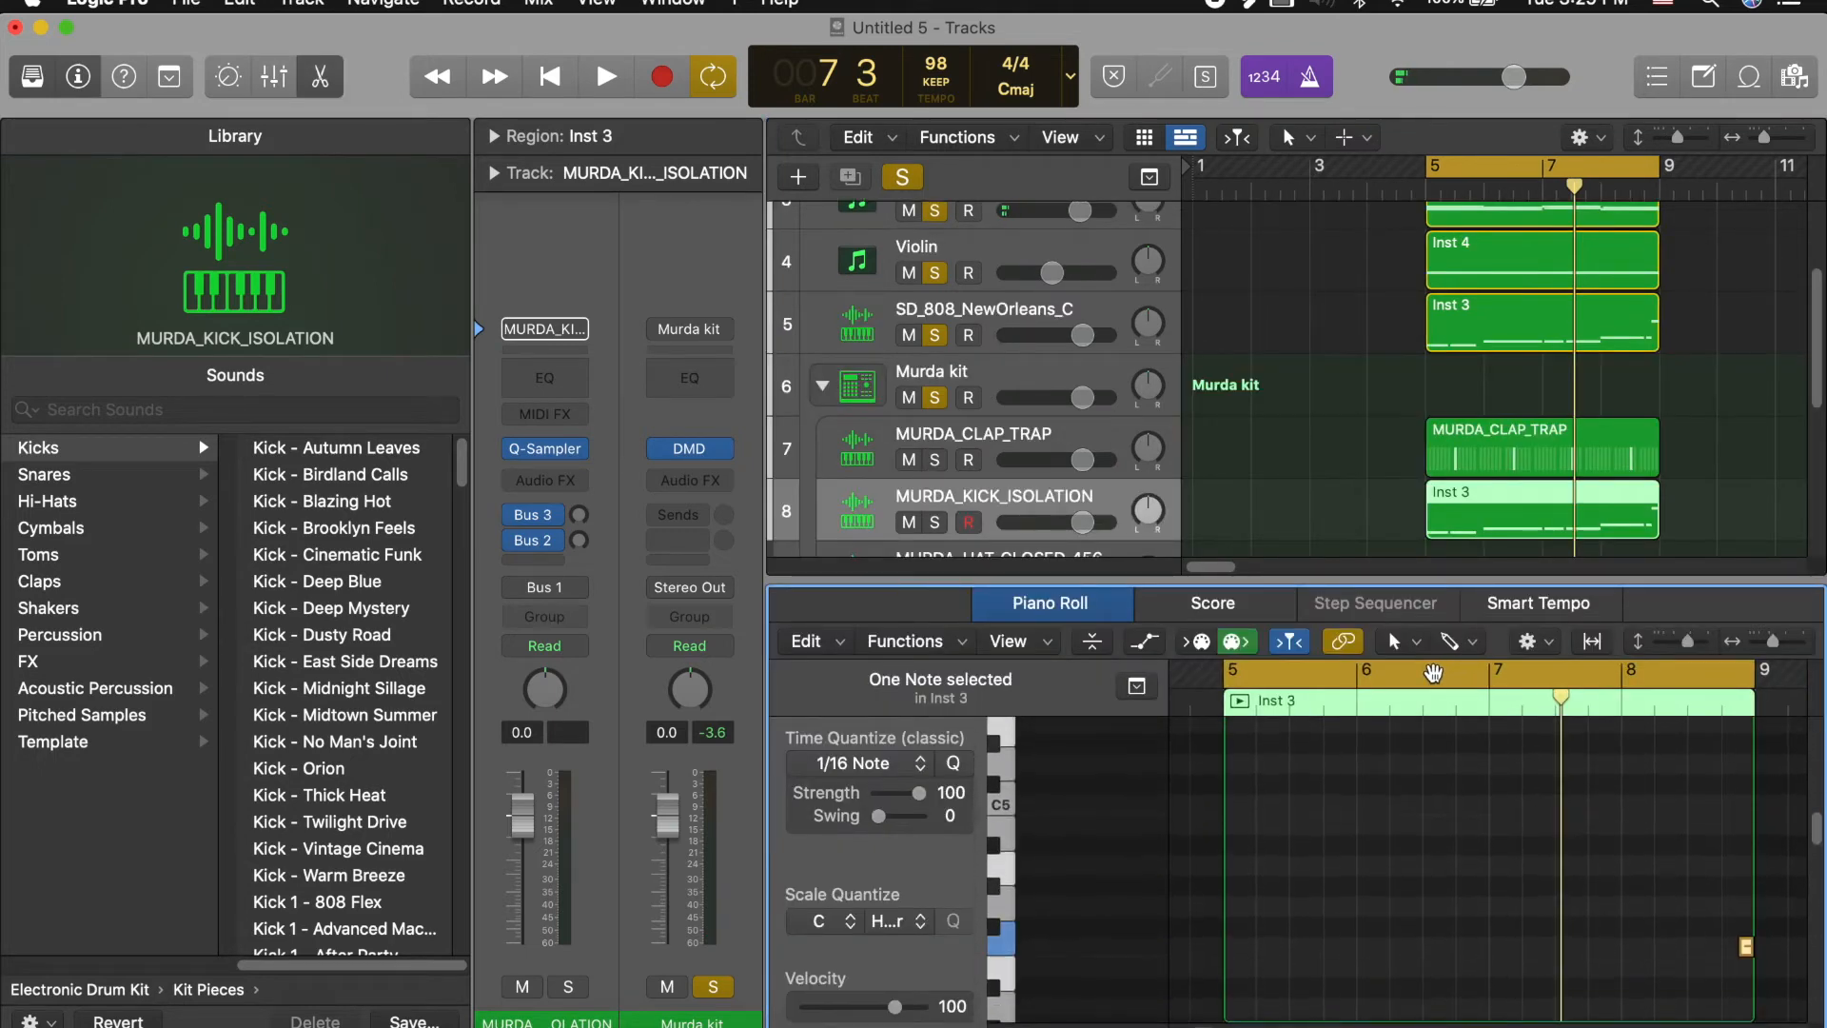
Step: Lower all the kick notes from bar 6 through bar 8 to C3, in line with the notes in bar 5
{"action": "scroll", "coordinate": [1433, 673], "scroll_direction": "down", "scroll_amount": 10}
{"action": "scroll", "coordinate": [1433, 673], "scroll_direction": "up", "scroll_amount": 5}
{"action": "left_click", "coordinate": [1382, 863]}
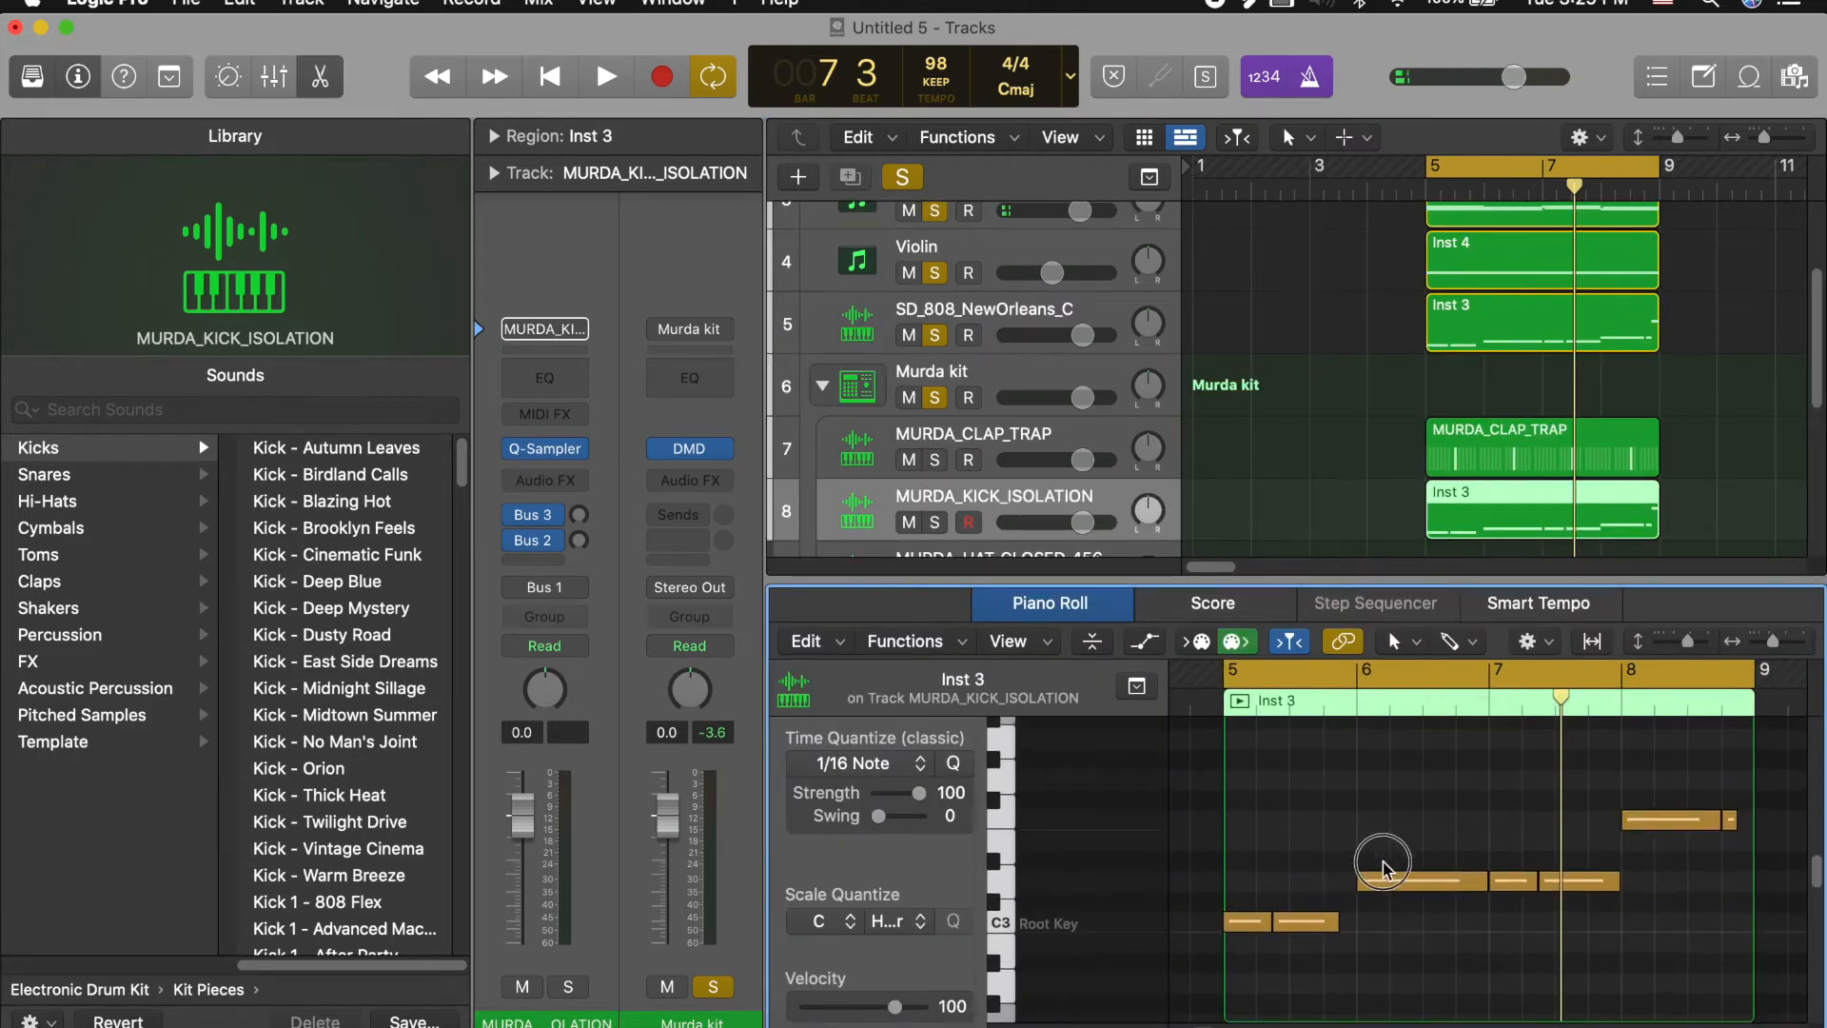
{"action": "left_click_drag", "start_coordinate": [1385, 866], "coordinate": [1727, 951]}
{"action": "left_click_drag", "start_coordinate": [1448, 885], "coordinate": [1447, 932]}
{"action": "left_click_drag", "start_coordinate": [1586, 739], "coordinate": [1676, 933]}
{"action": "left_click", "coordinate": [1702, 891]}
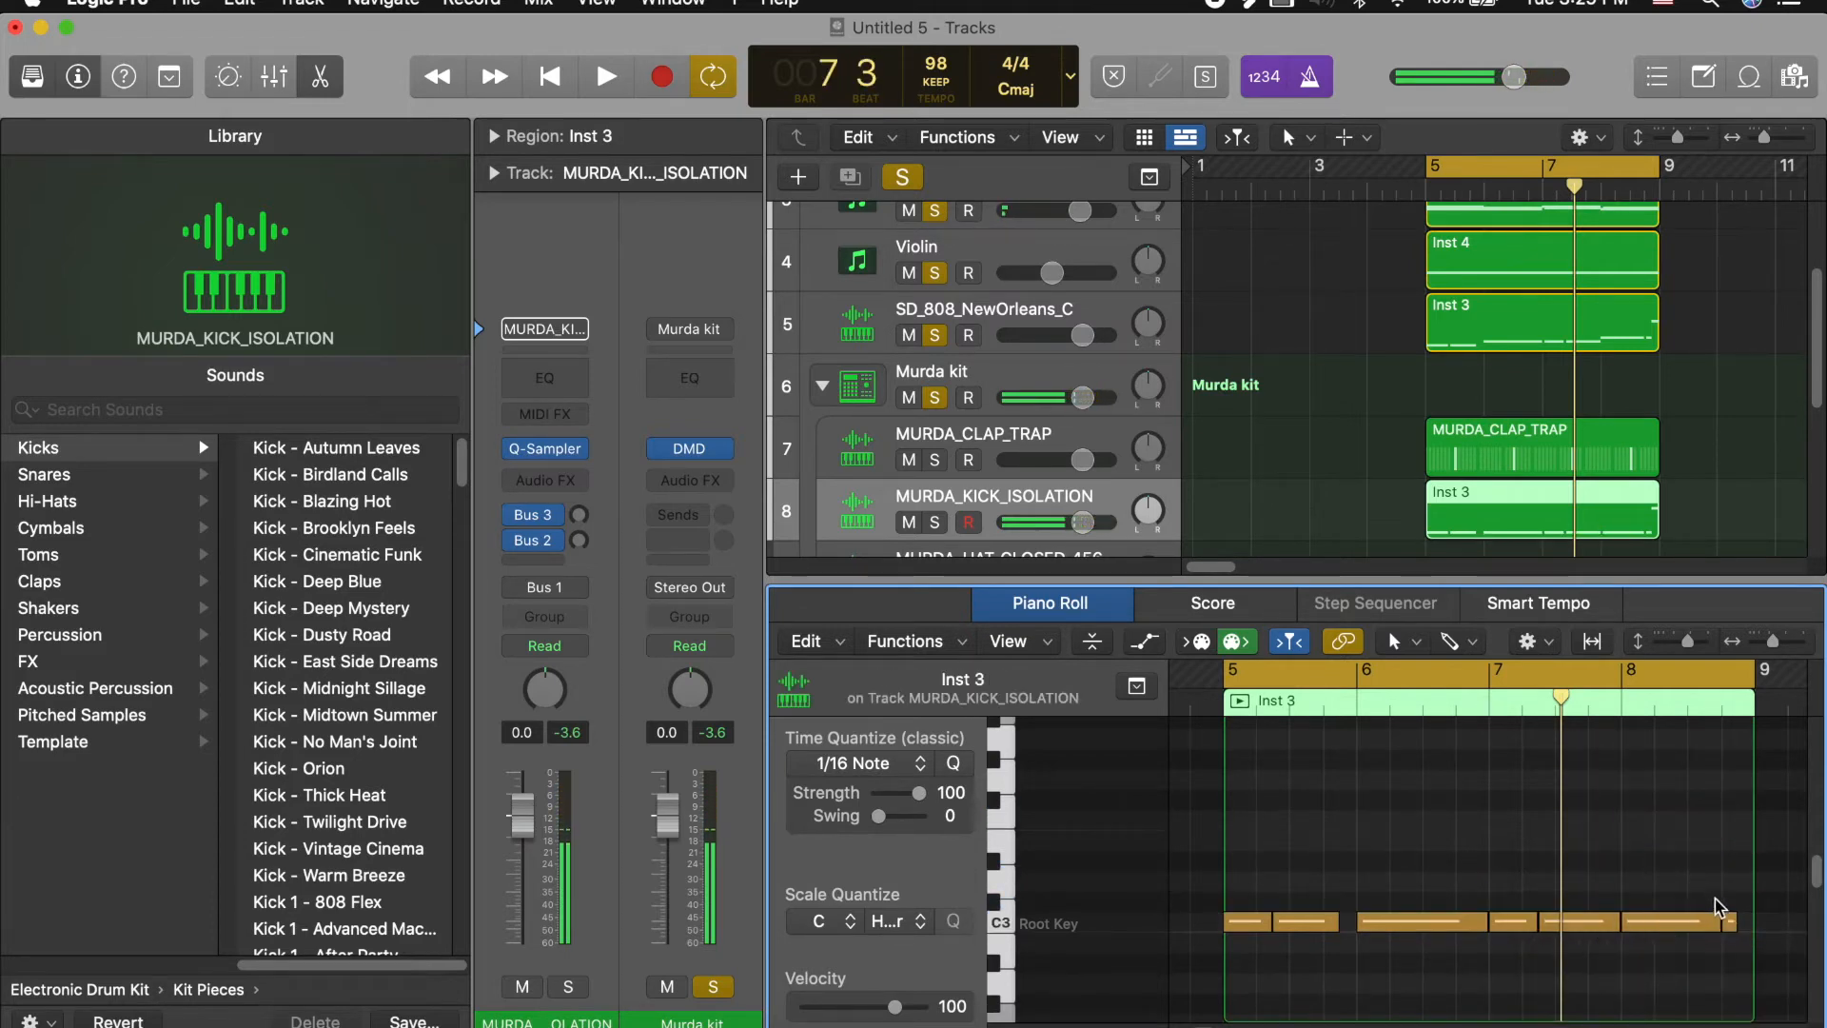
Step: Transpose the remaining high note at the end of the kick region down to C3
{"action": "scroll", "coordinate": [1720, 908], "scroll_direction": "up", "scroll_amount": 3}
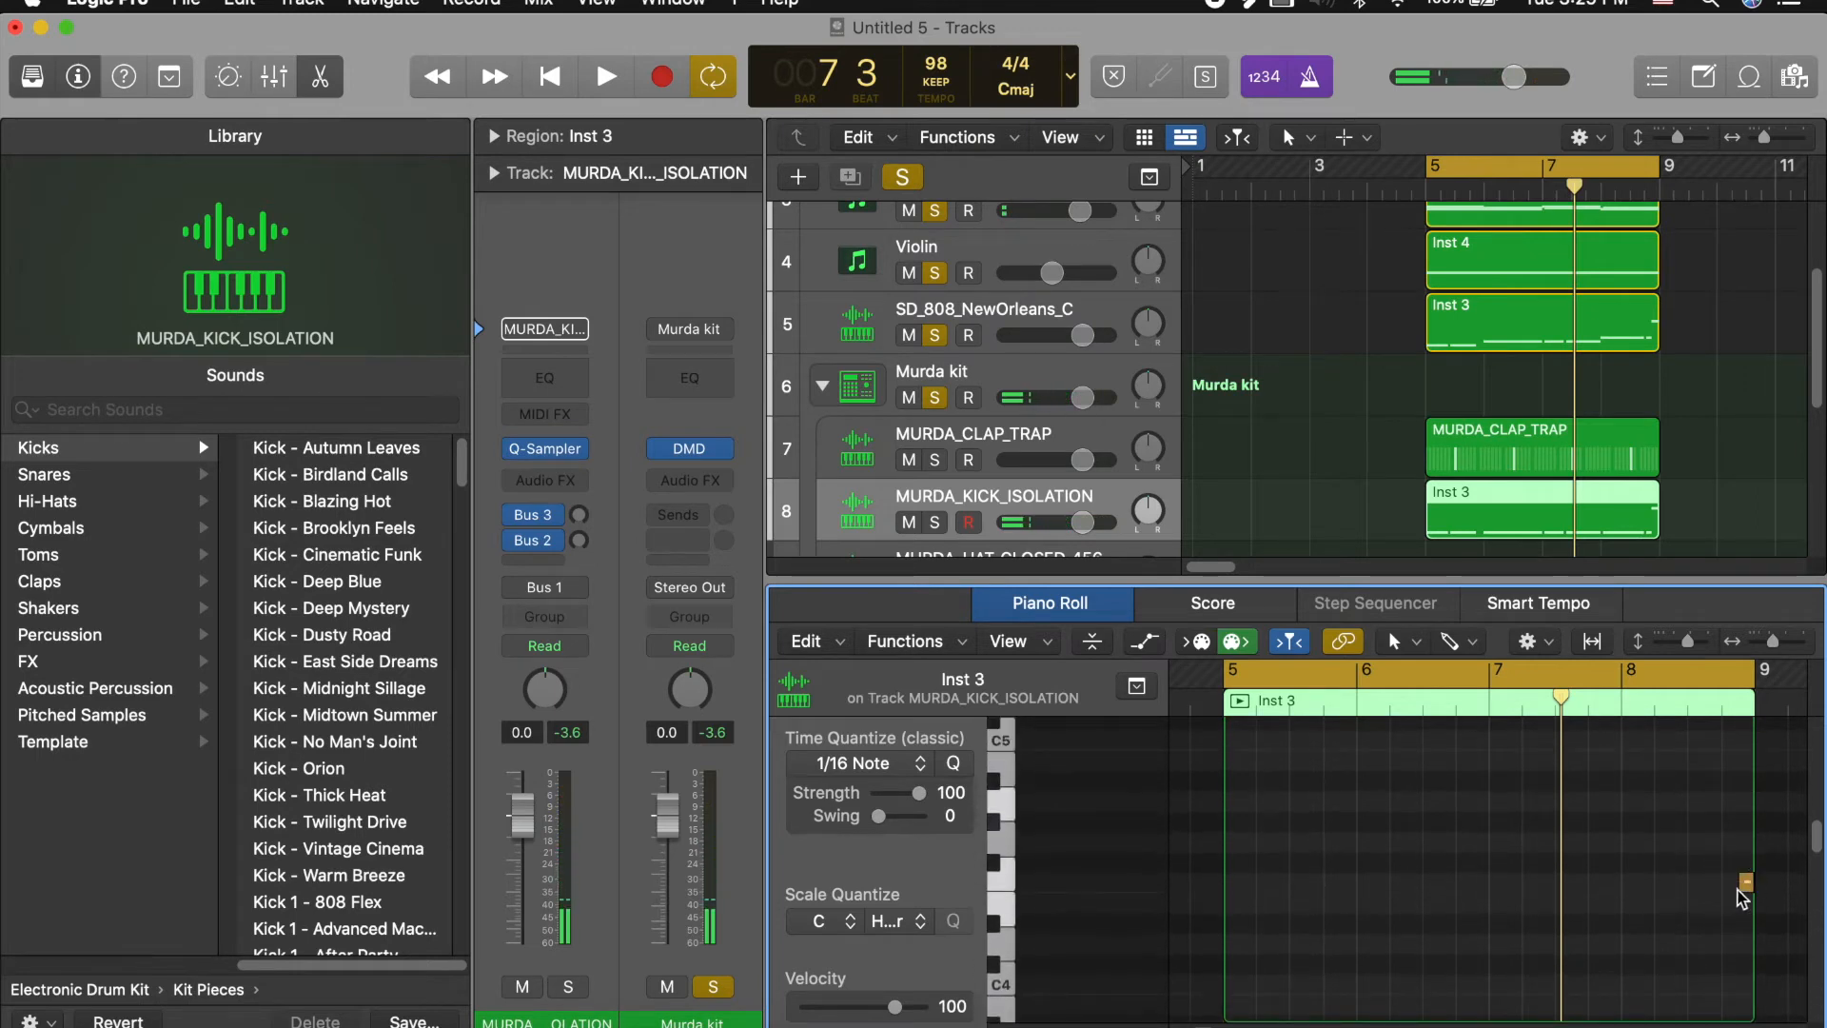
{"action": "left_click", "coordinate": [1745, 885]}
{"action": "key", "text": "alt+shift+Down"}
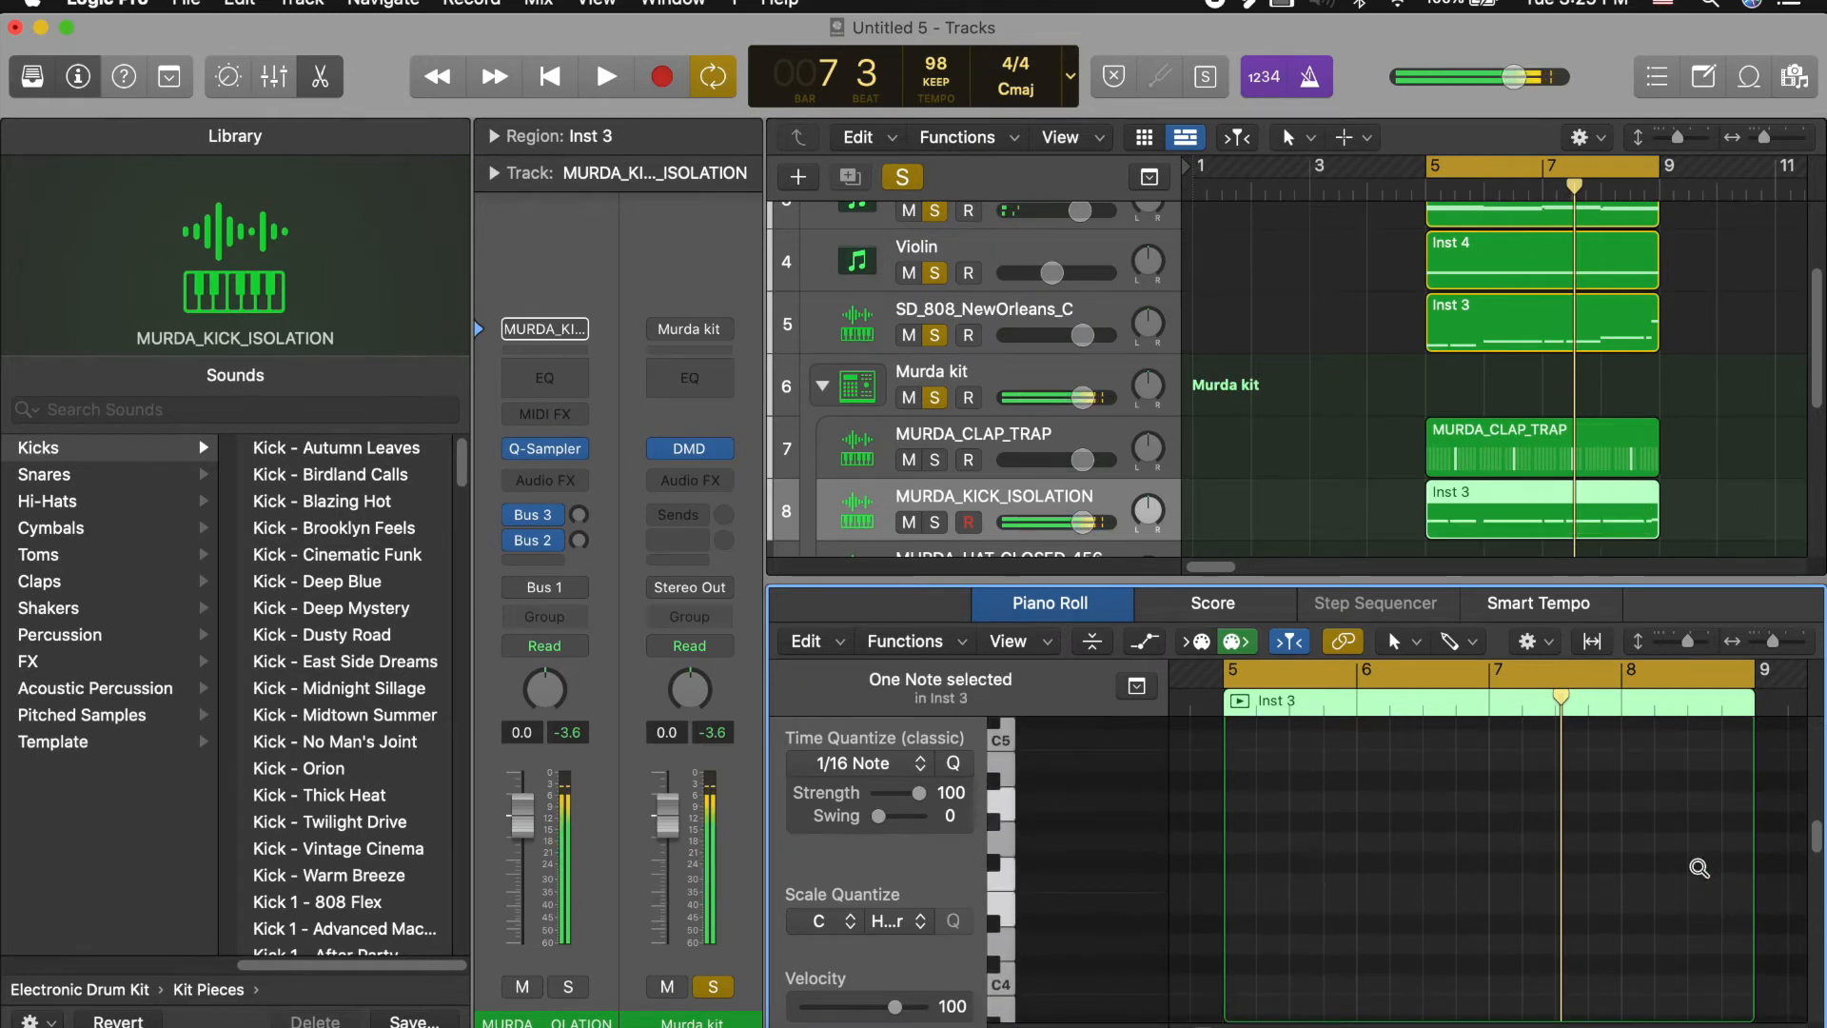
{"action": "scroll", "coordinate": [1698, 868], "scroll_direction": "down", "scroll_amount": 5}
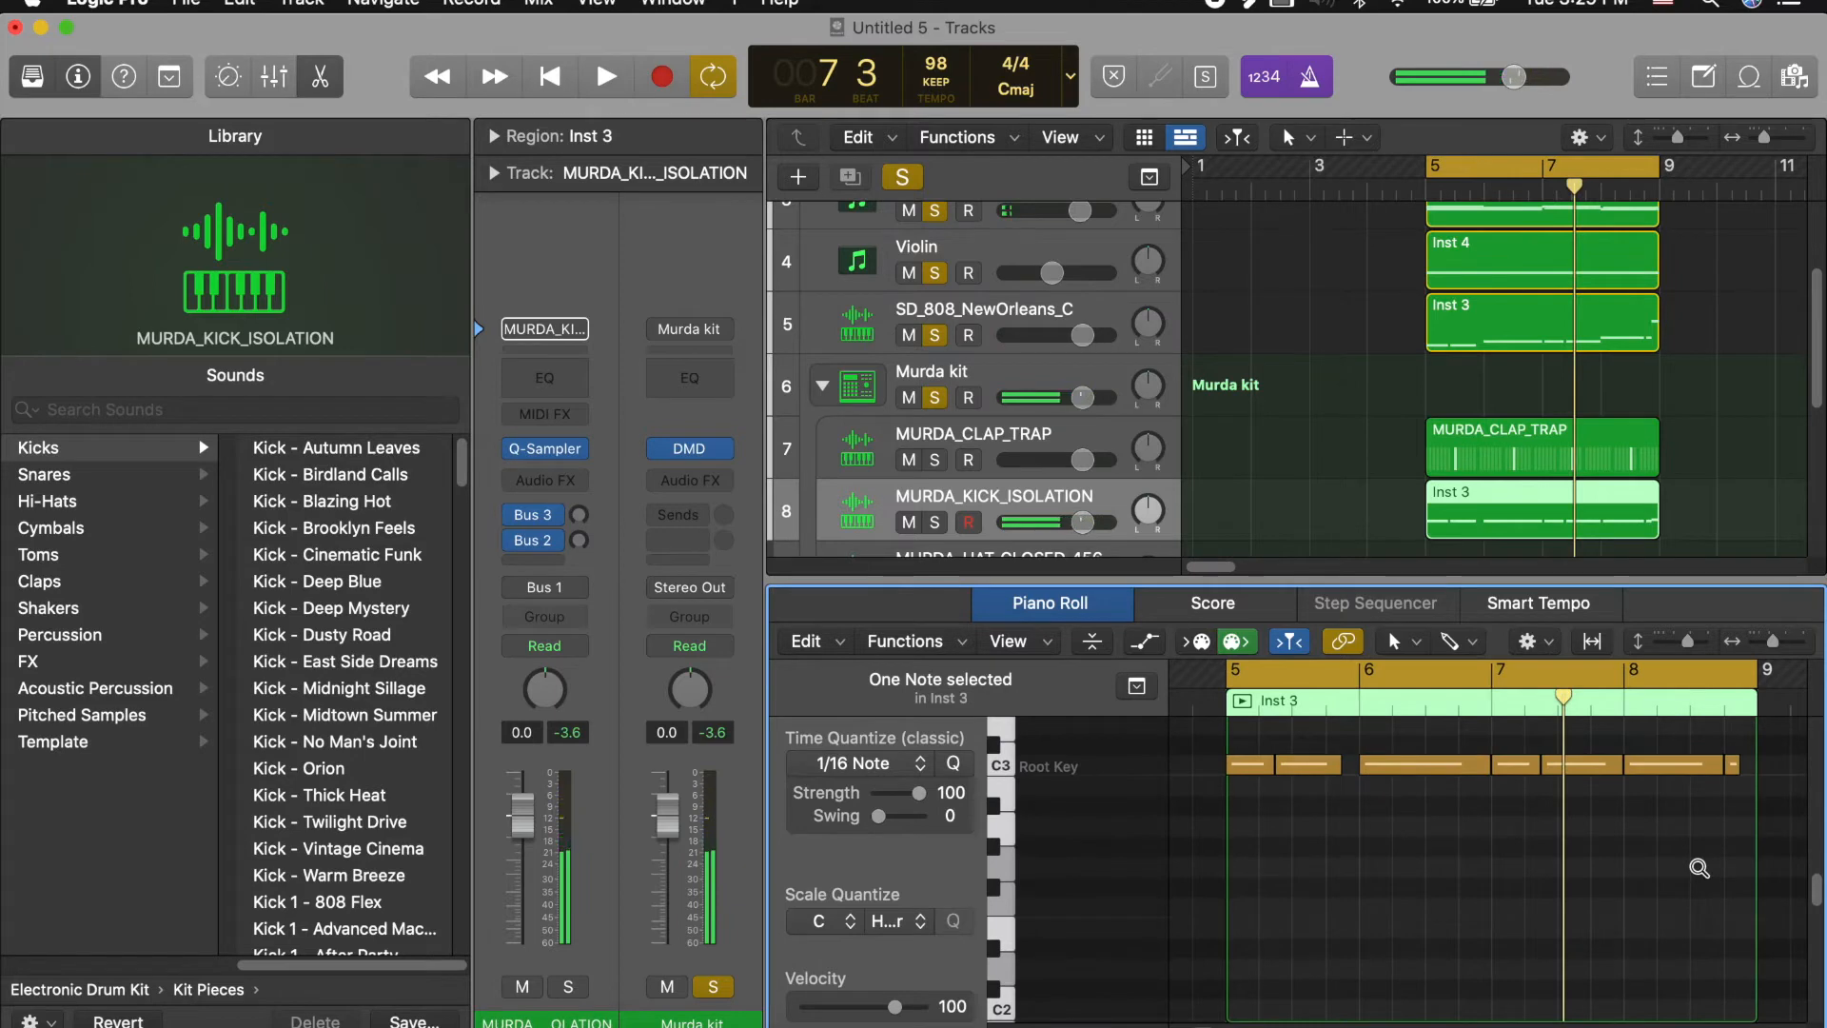
{"action": "key", "text": "alt+Down"}
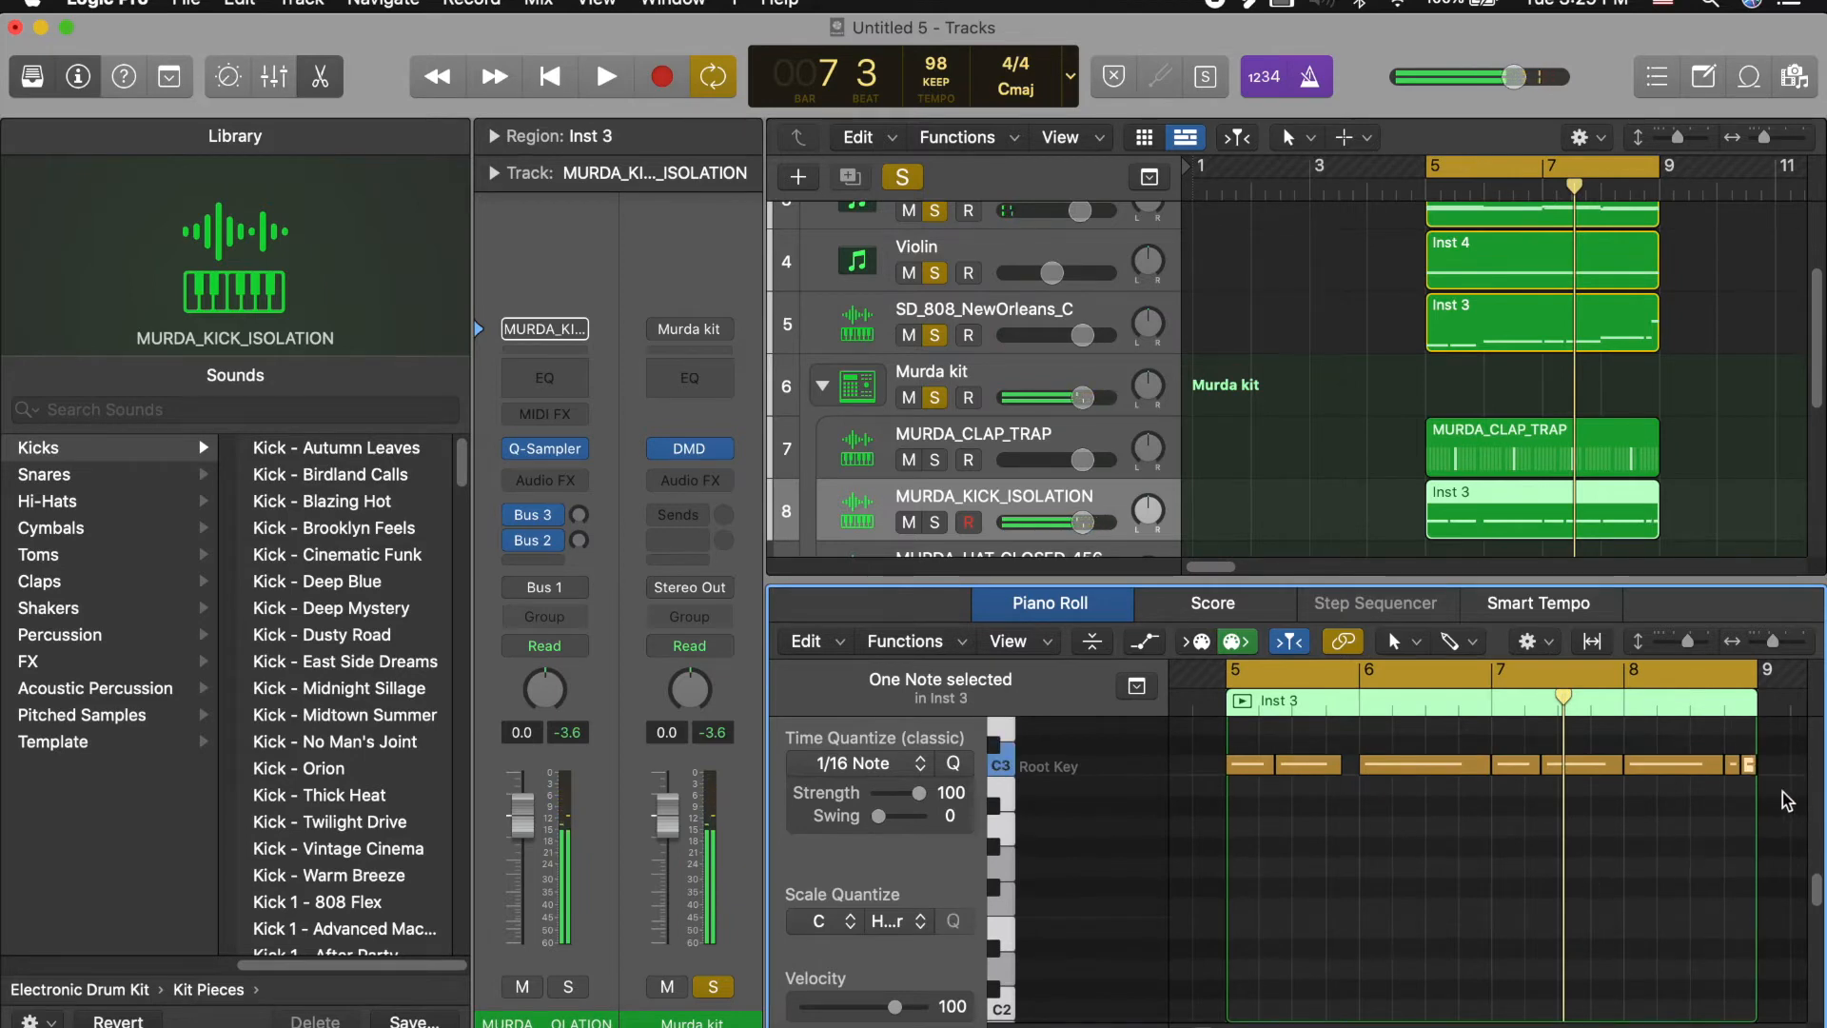
Step: Set the velocity of all the kick region's notes to 127 and play back the loop
{"action": "key", "text": "super+a"}
{"action": "left_click_drag", "start_coordinate": [928, 996], "coordinate": [986, 1005]}
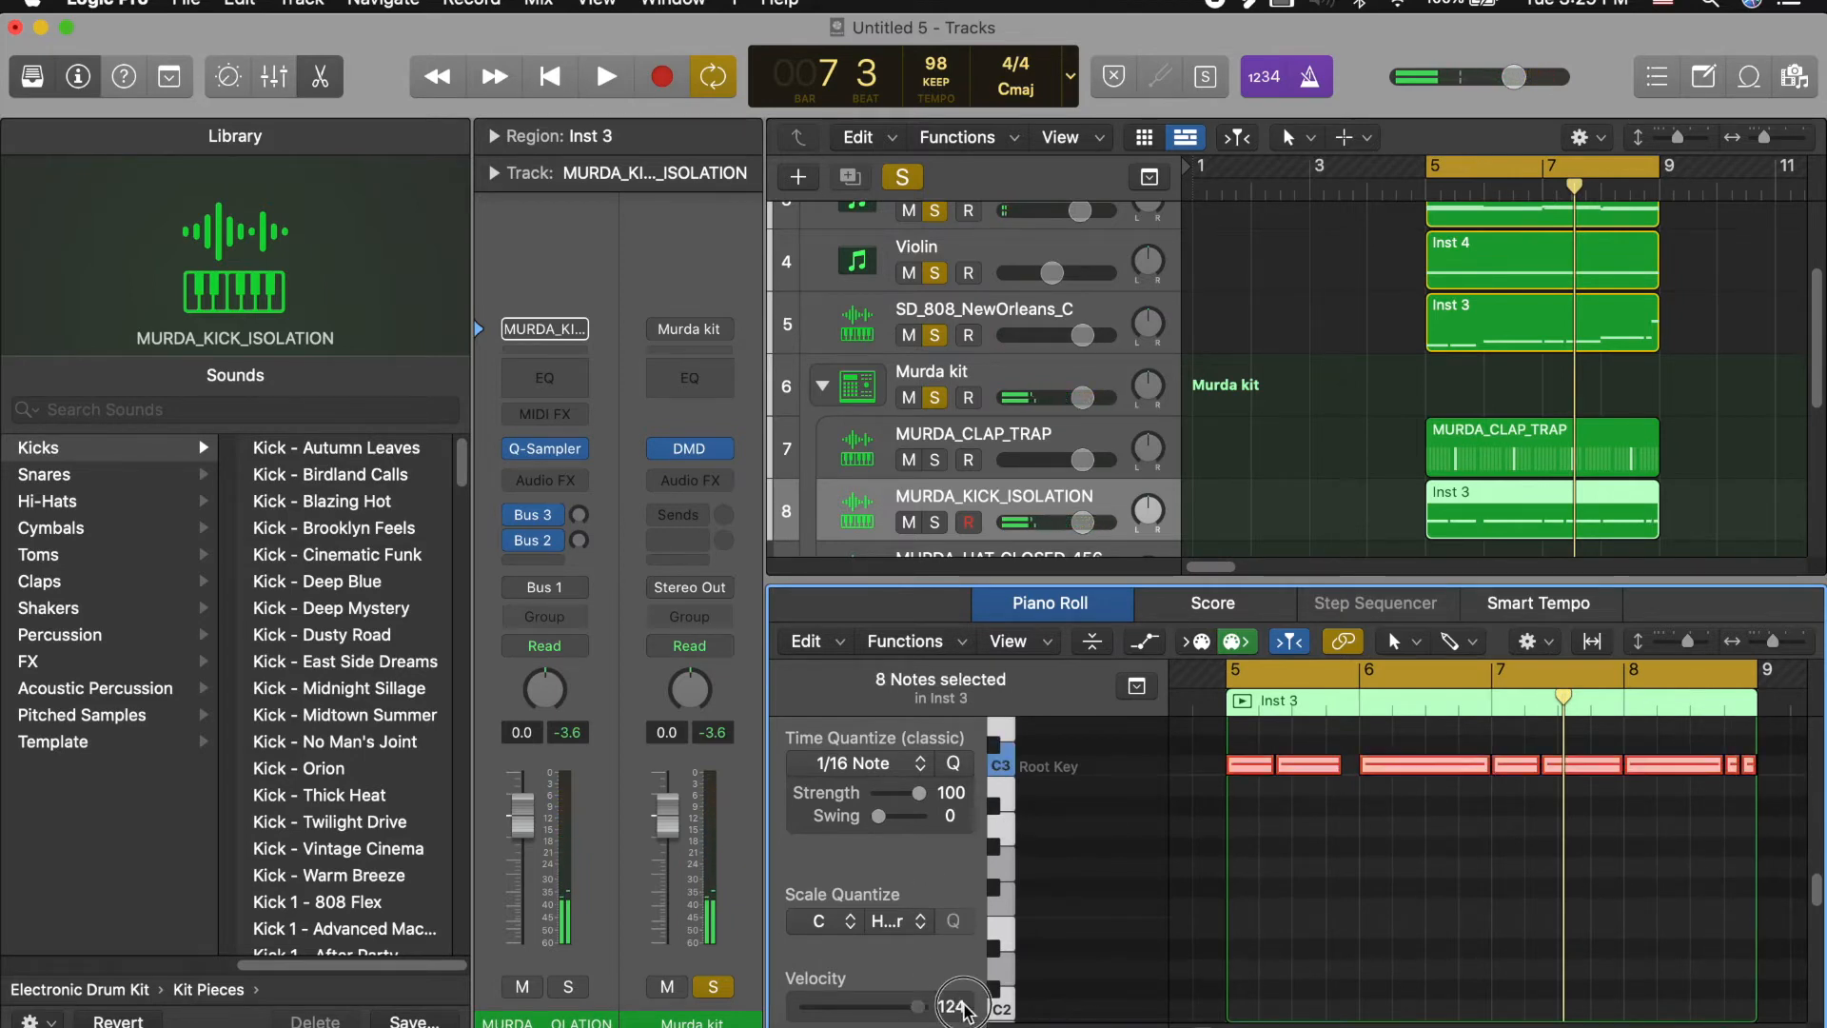
{"action": "scroll", "coordinate": [1356, 920], "scroll_direction": "up", "scroll_amount": 1}
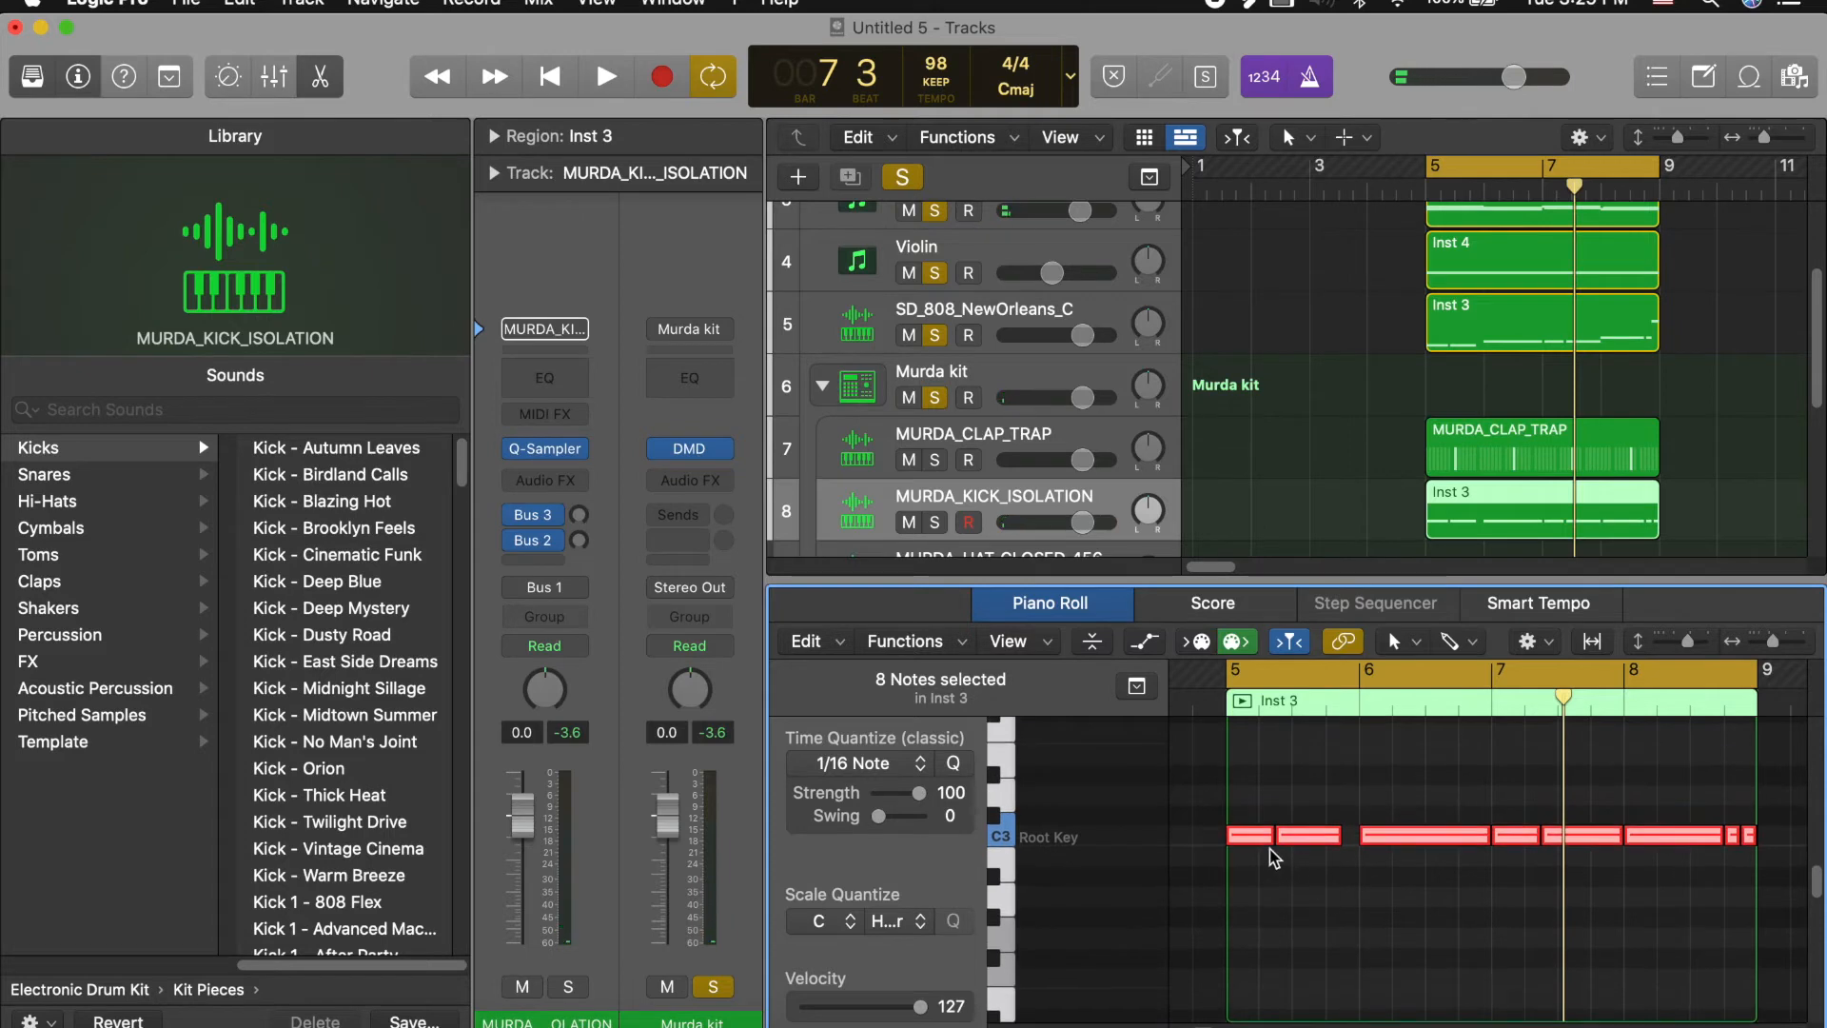
{"action": "key", "text": "space"}
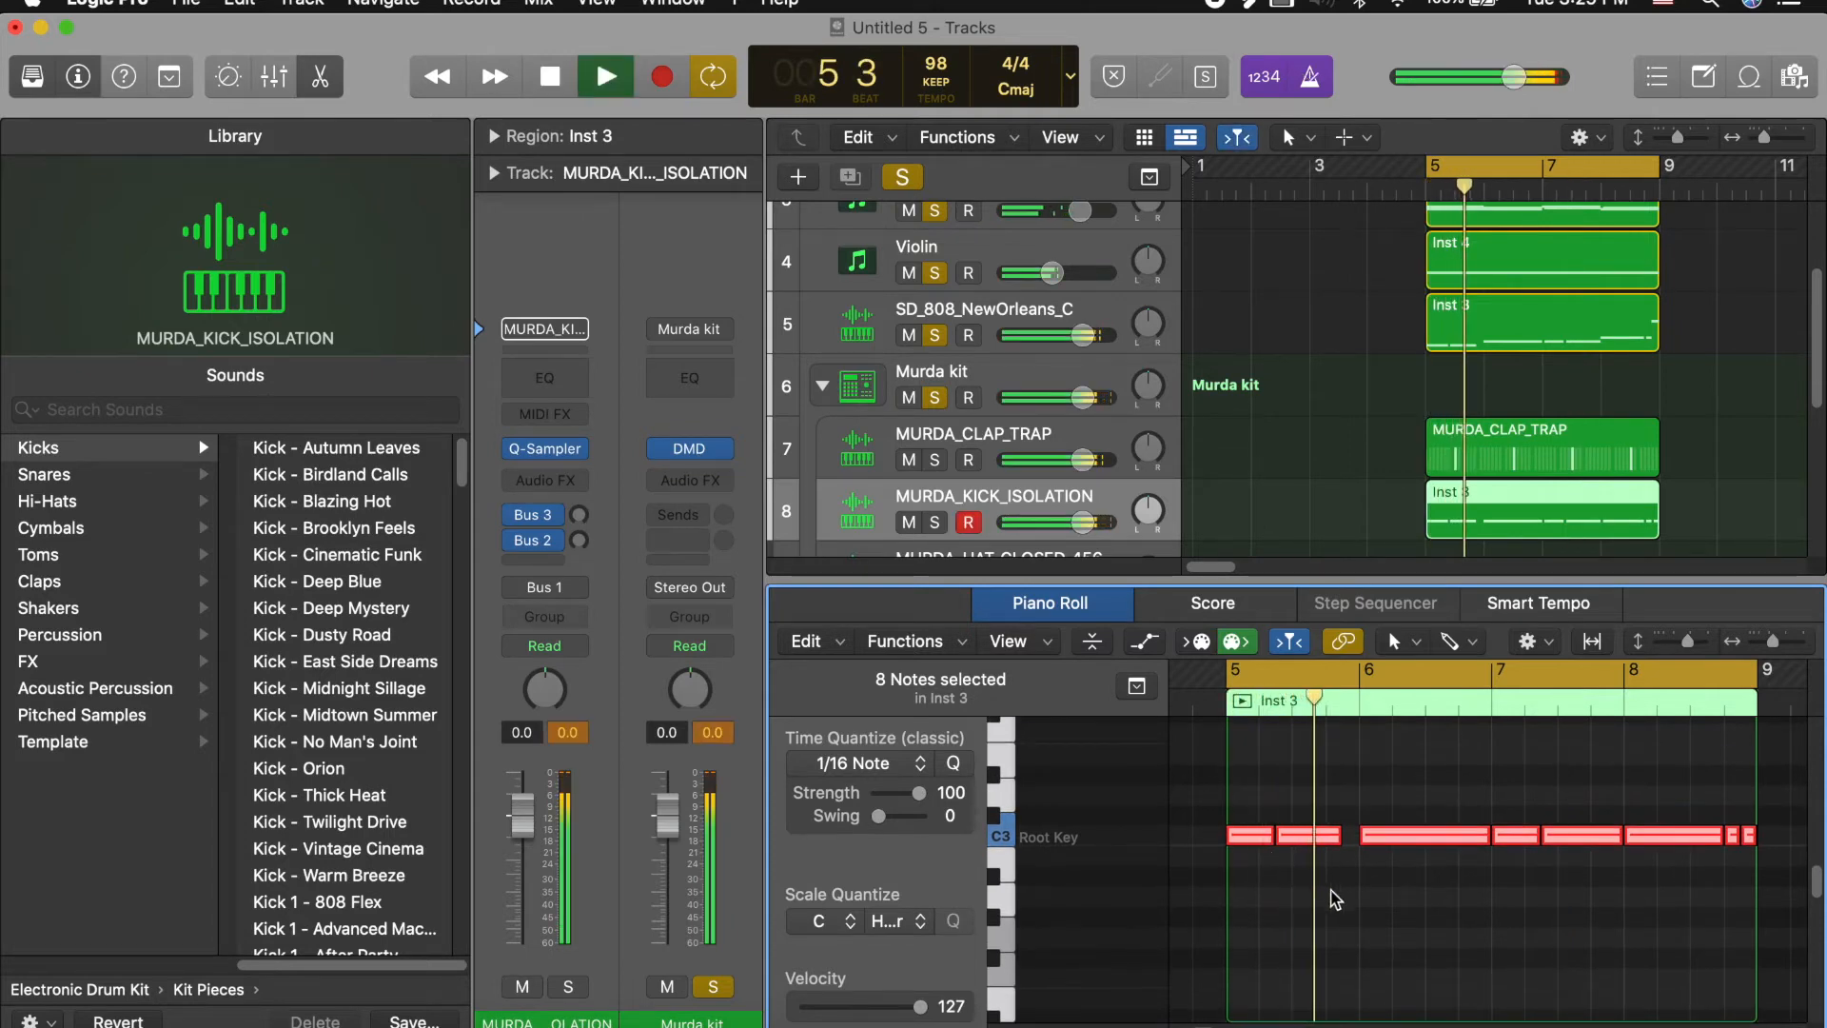
{"action": "left_click", "coordinate": [1335, 895]}
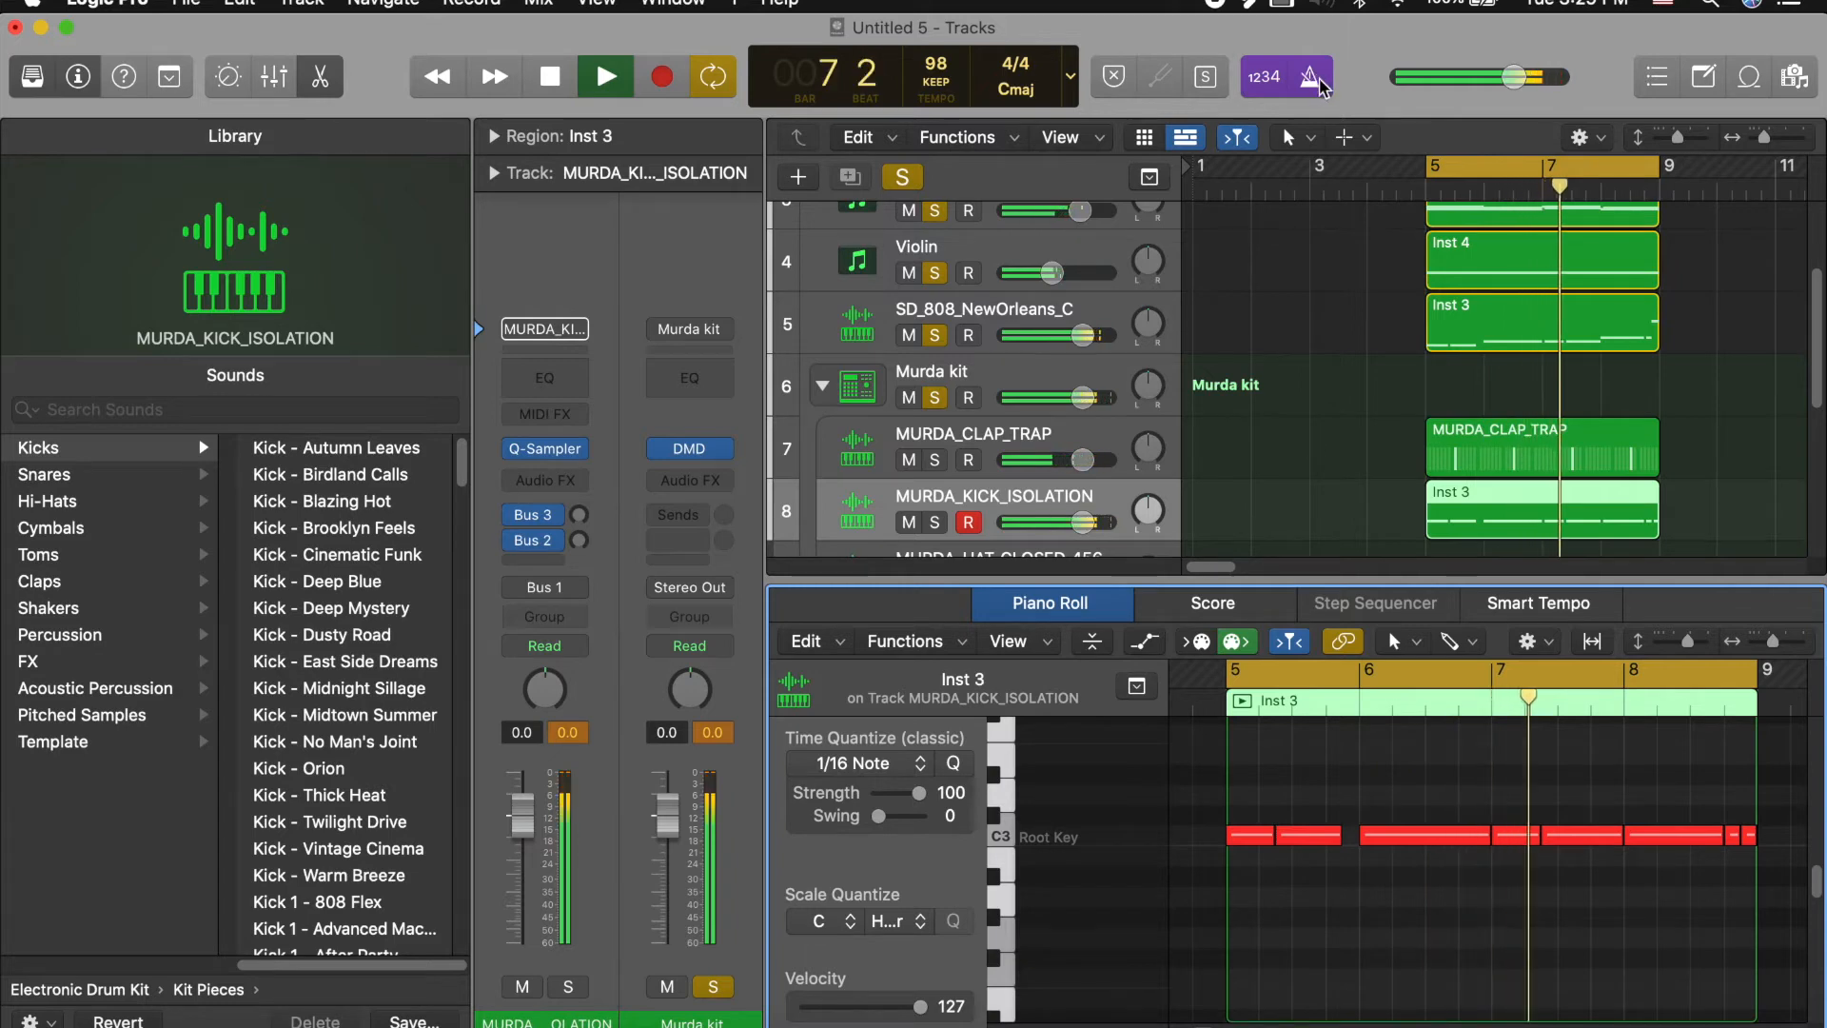
Step: Insert a stereo Compressor as an audio effect on the SD_808_NewOrleans_C track
{"action": "left_click", "coordinate": [534, 482]}
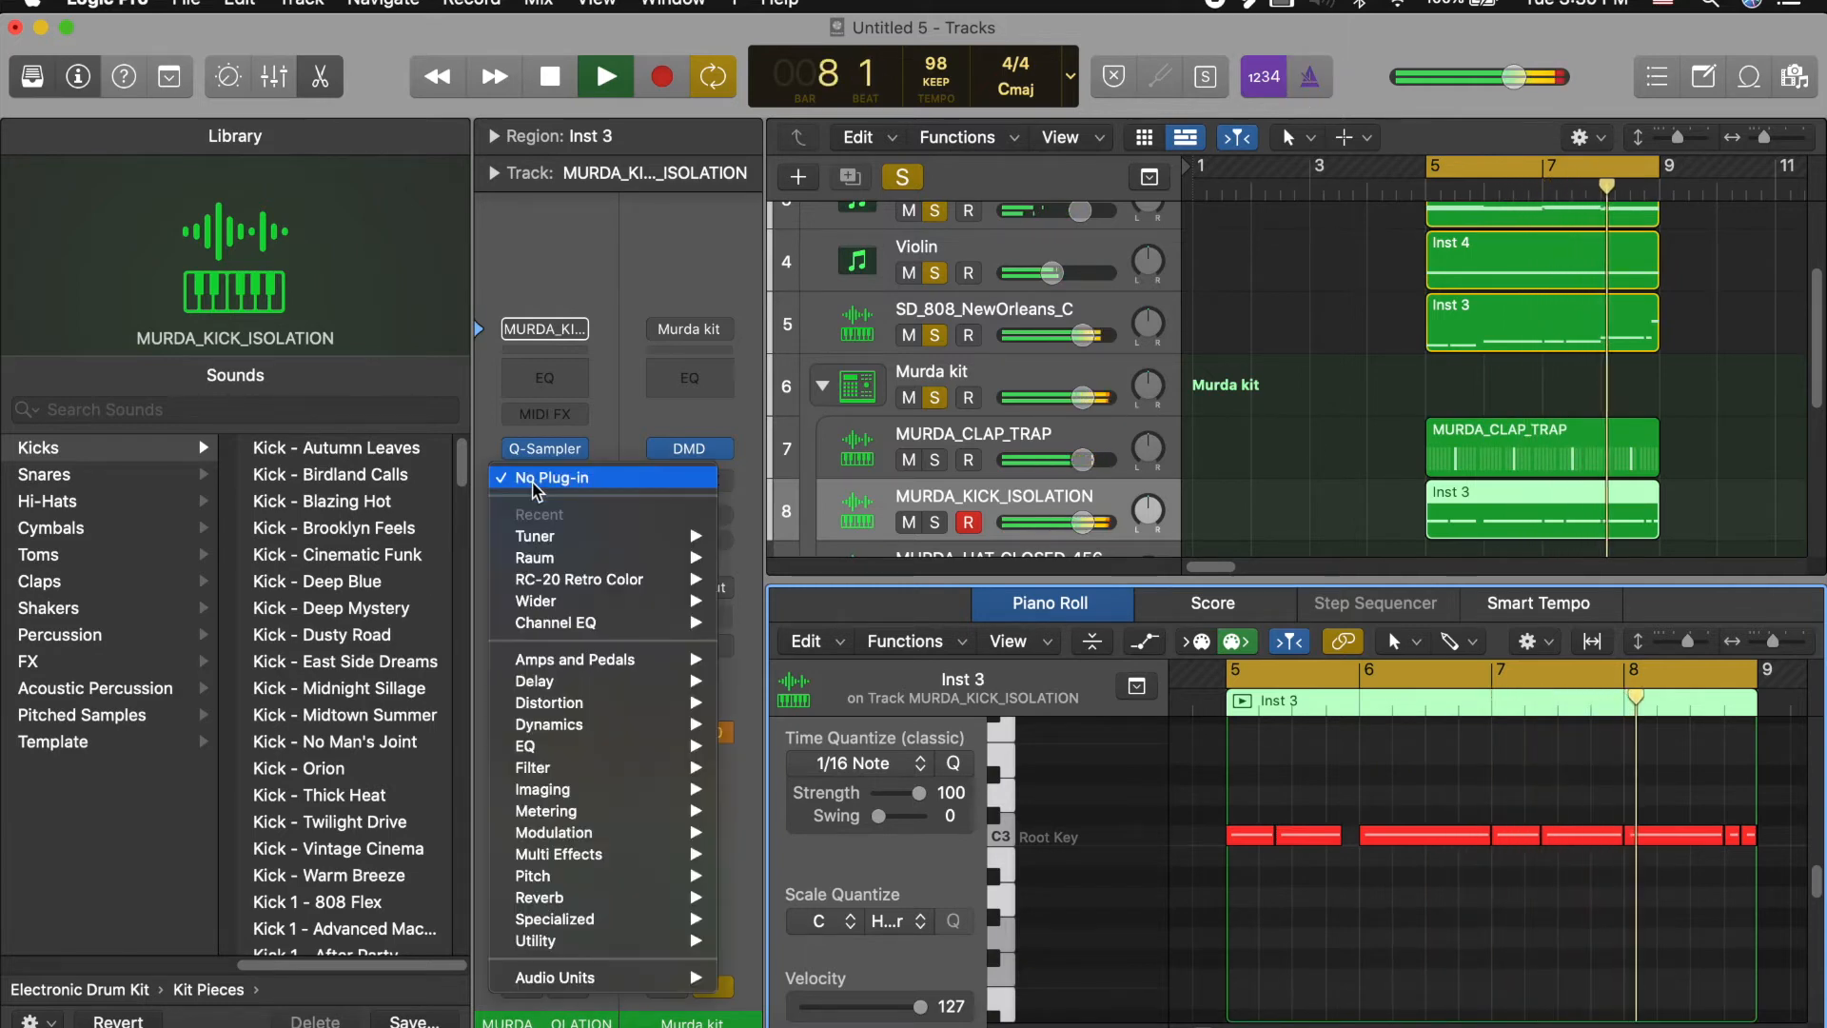
{"action": "left_click", "coordinate": [611, 421]}
{"action": "scroll", "coordinate": [883, 442], "scroll_direction": "down", "scroll_amount": 3}
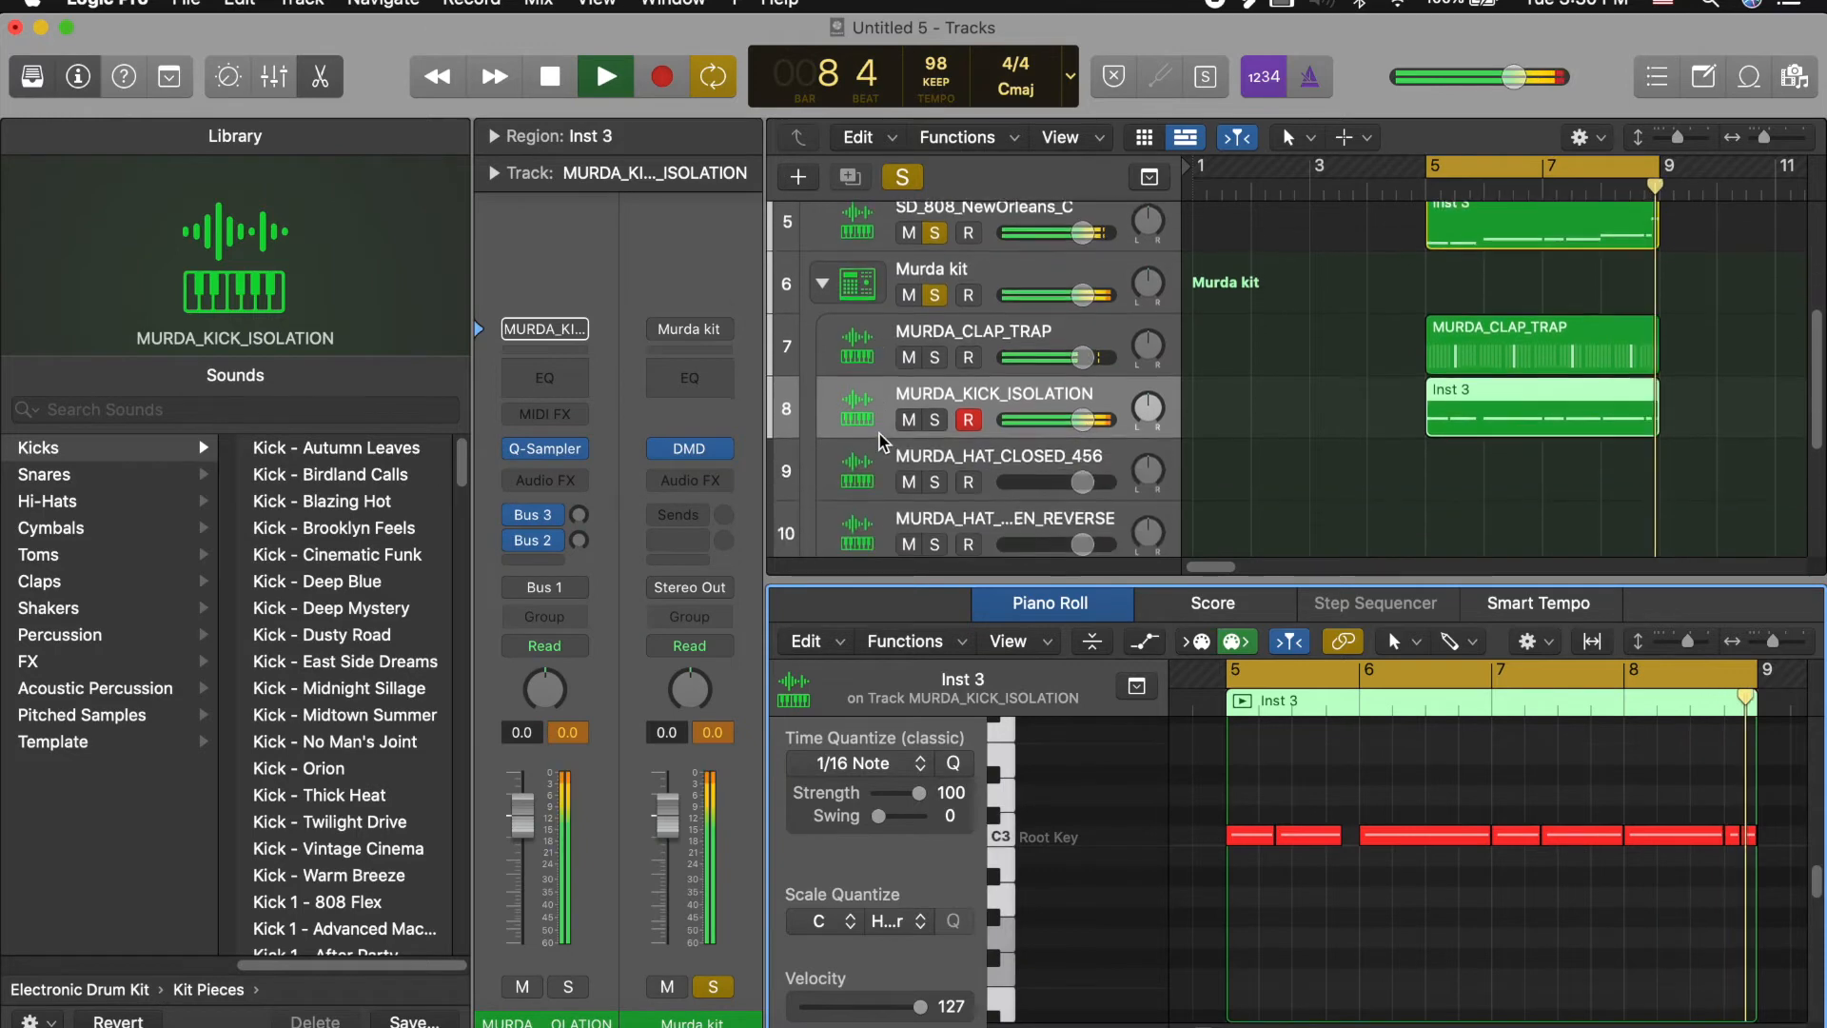
{"action": "scroll", "coordinate": [883, 442], "scroll_direction": "up", "scroll_amount": 2}
{"action": "left_click", "coordinate": [872, 284]}
{"action": "left_click", "coordinate": [558, 527]}
{"action": "left_click", "coordinate": [560, 525]}
{"action": "left_click", "coordinate": [578, 511]}
{"action": "left_click", "coordinate": [593, 522]}
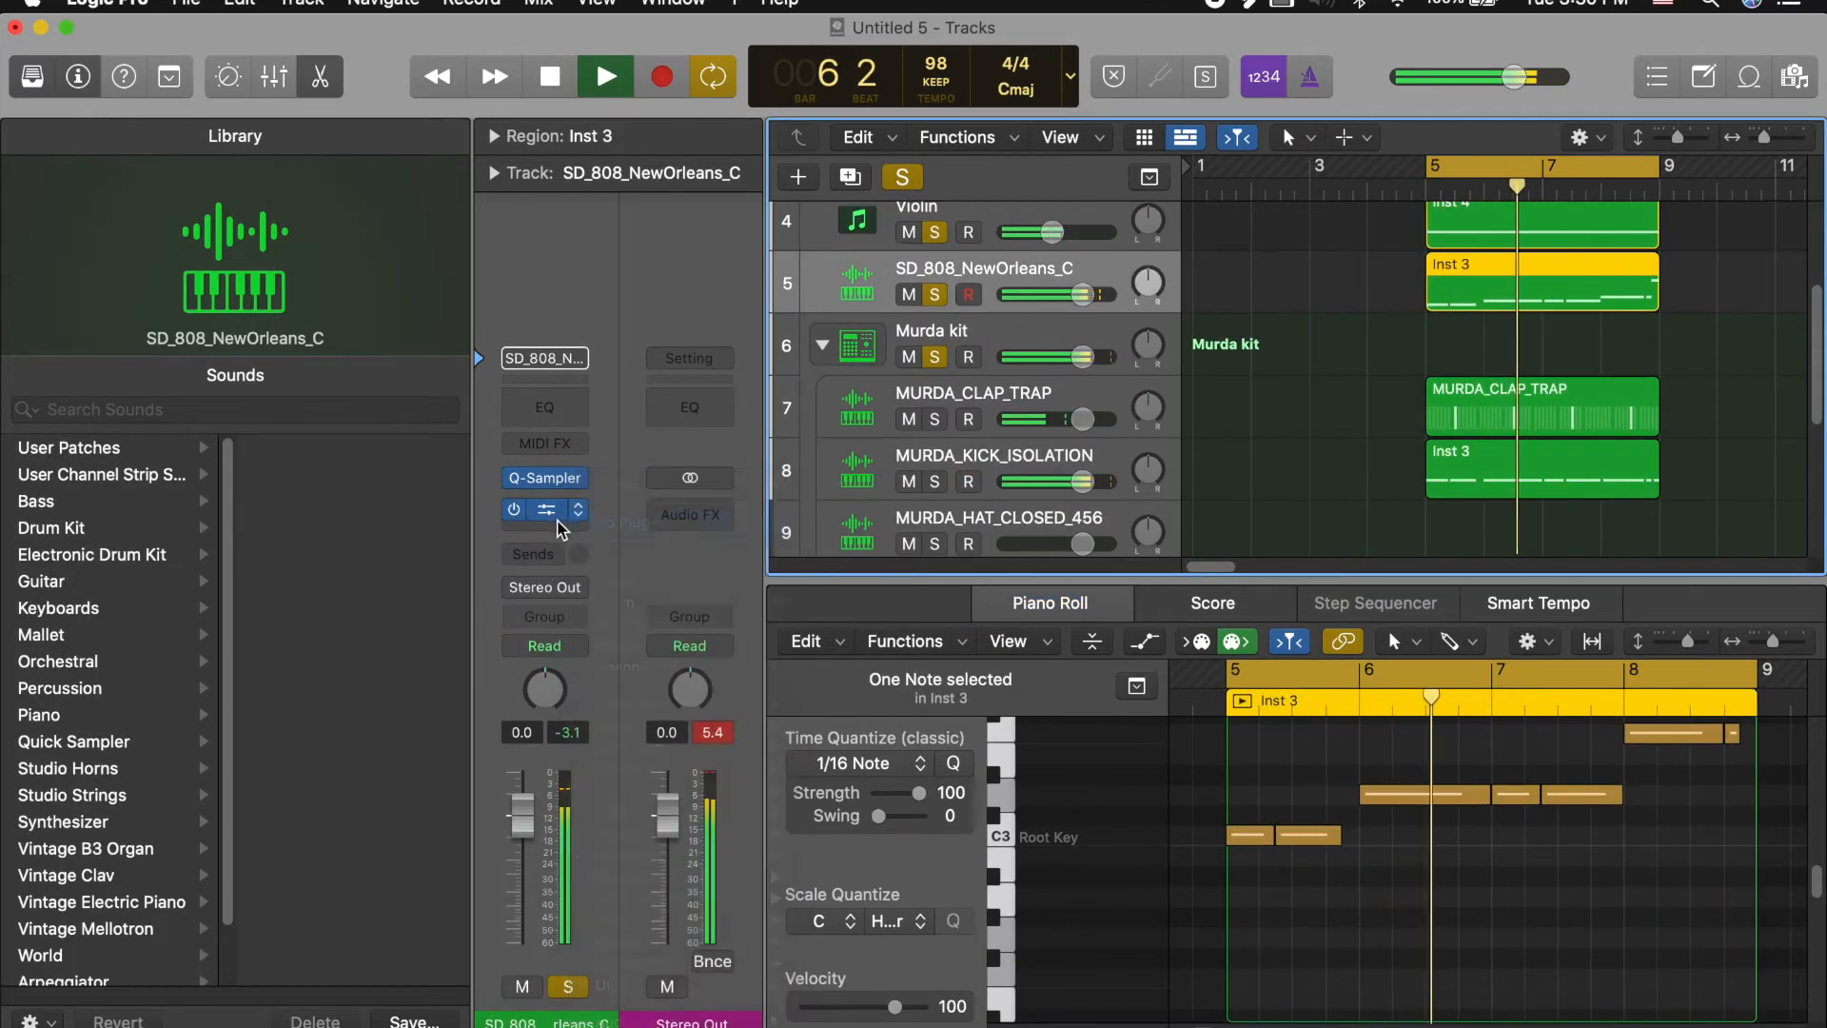
{"action": "left_click", "coordinate": [559, 524]}
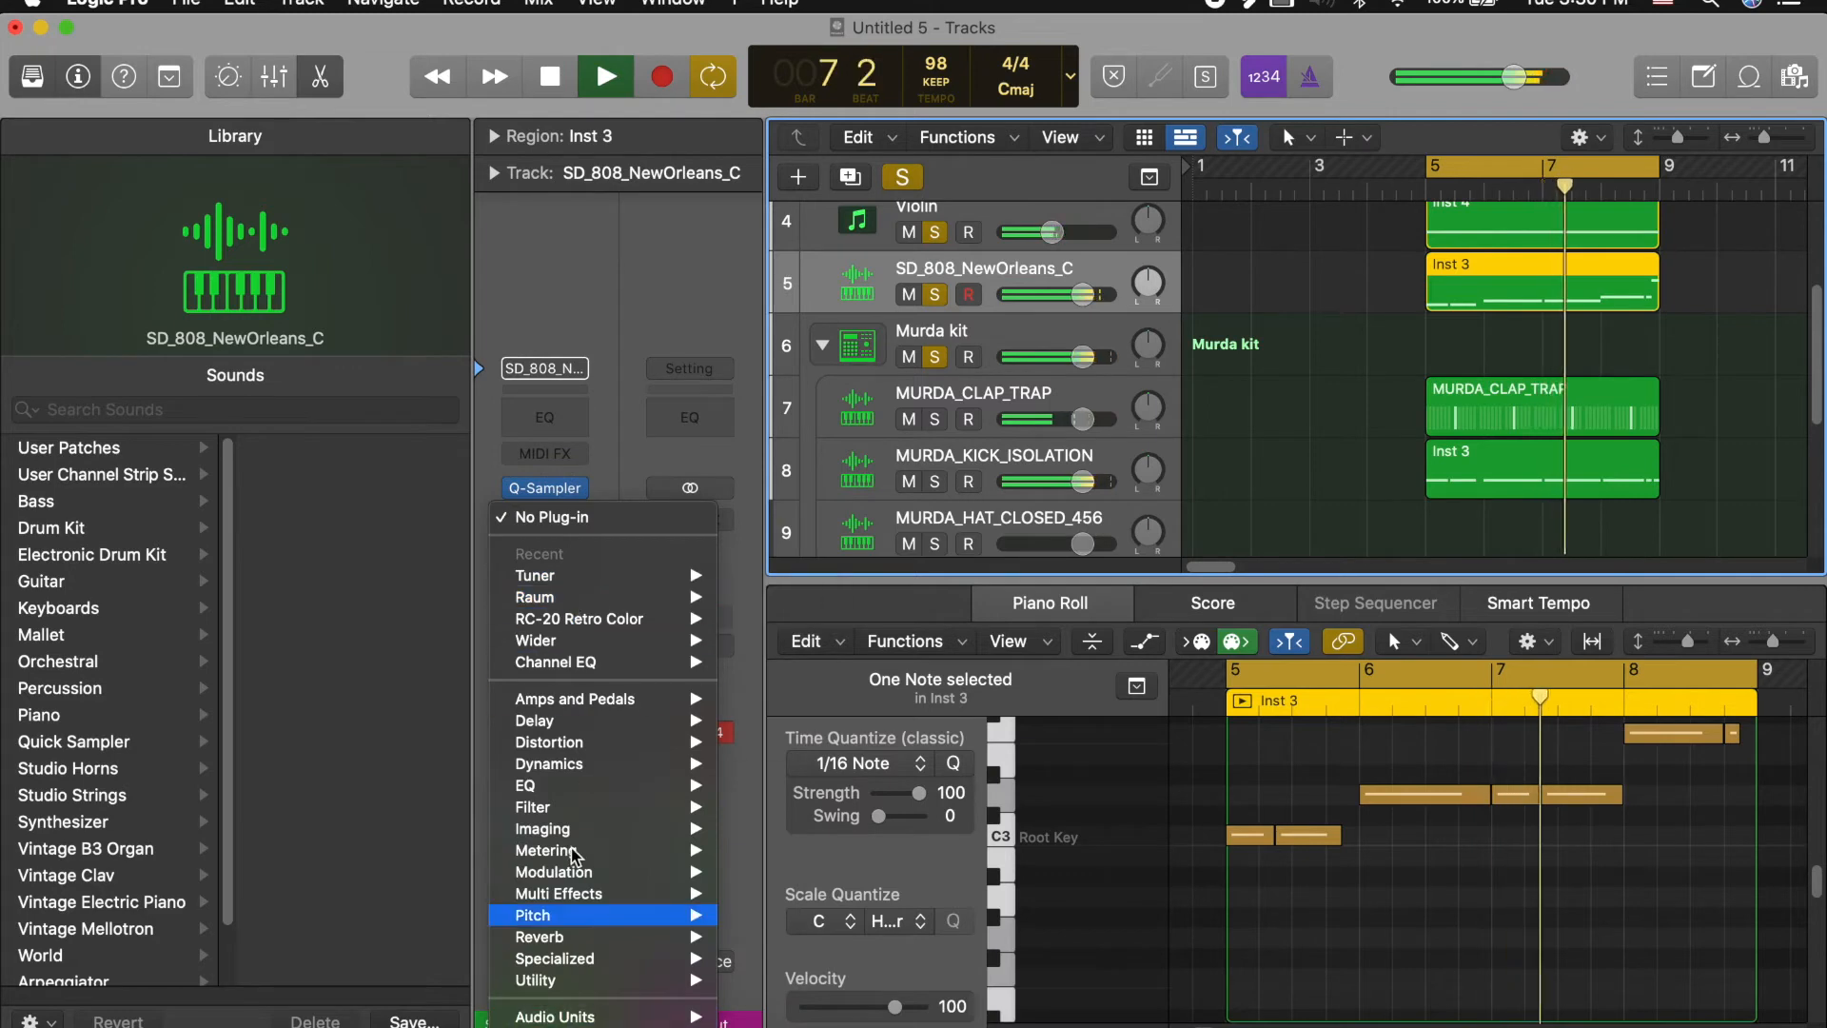
{"action": "mouse_move", "coordinate": [580, 763]}
{"action": "mouse_move", "coordinate": [883, 783]}
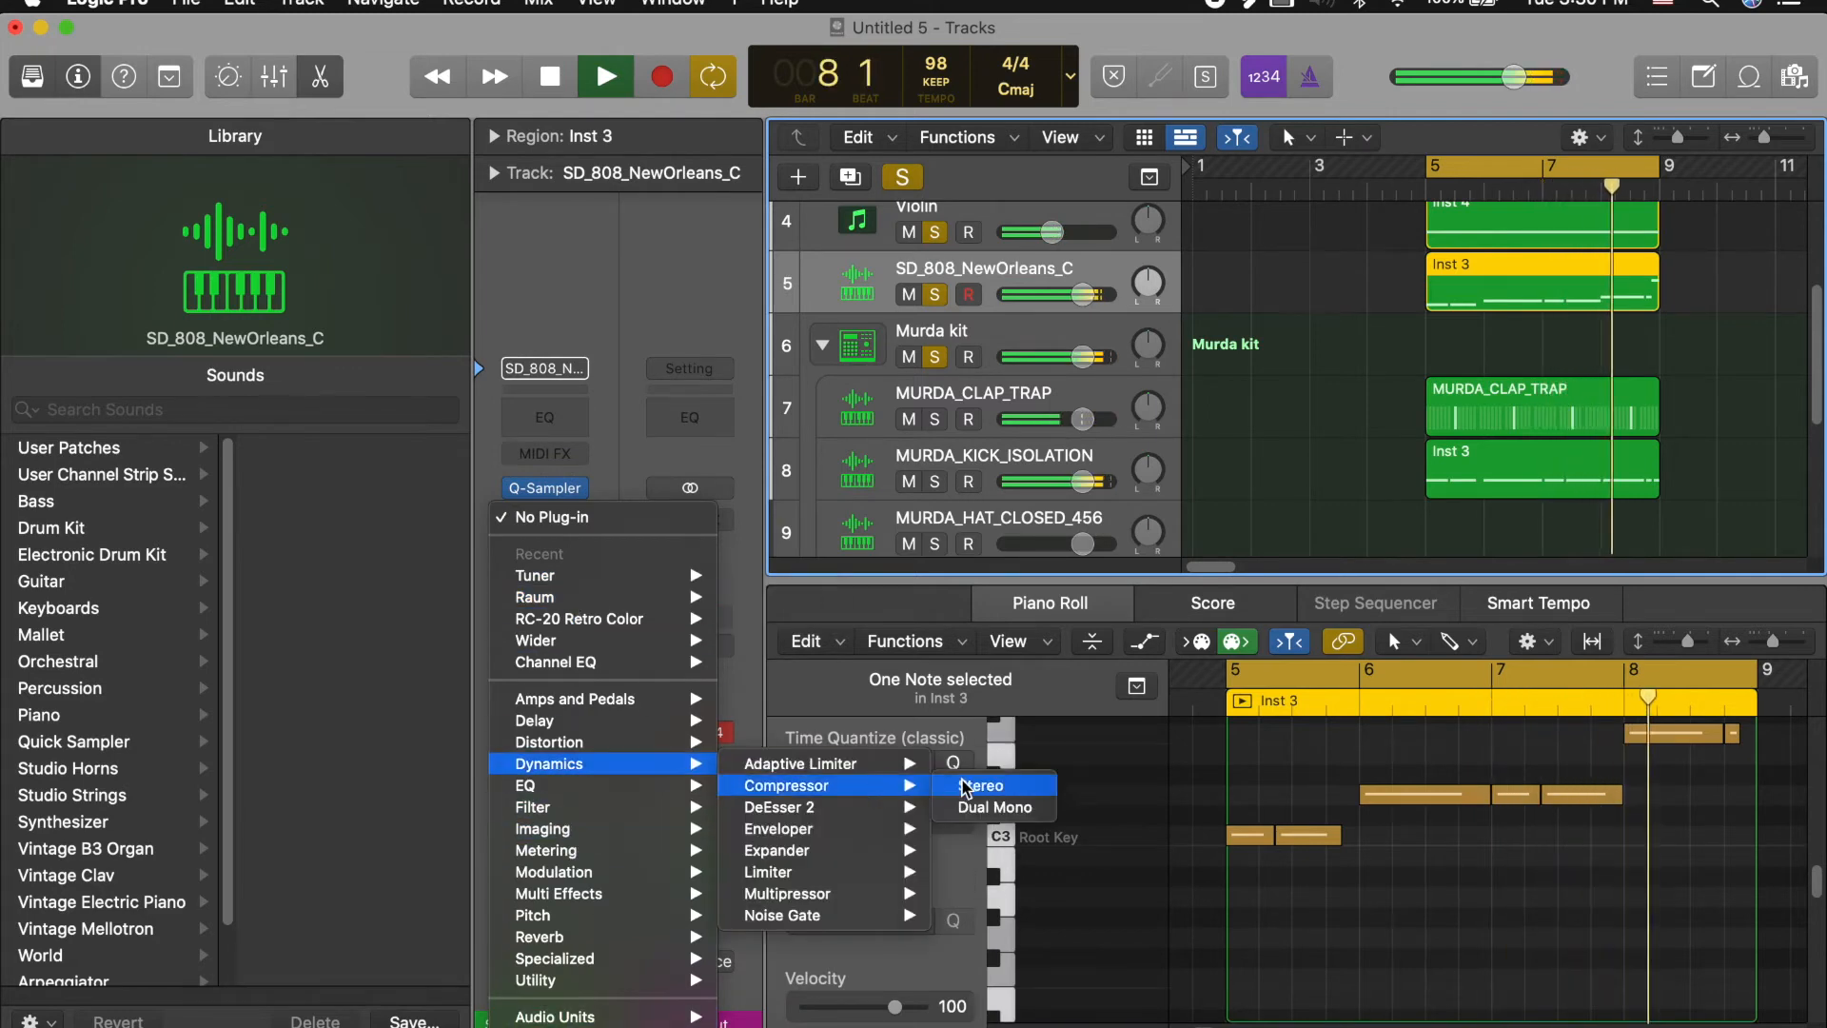
{"action": "left_click", "coordinate": [980, 785]}
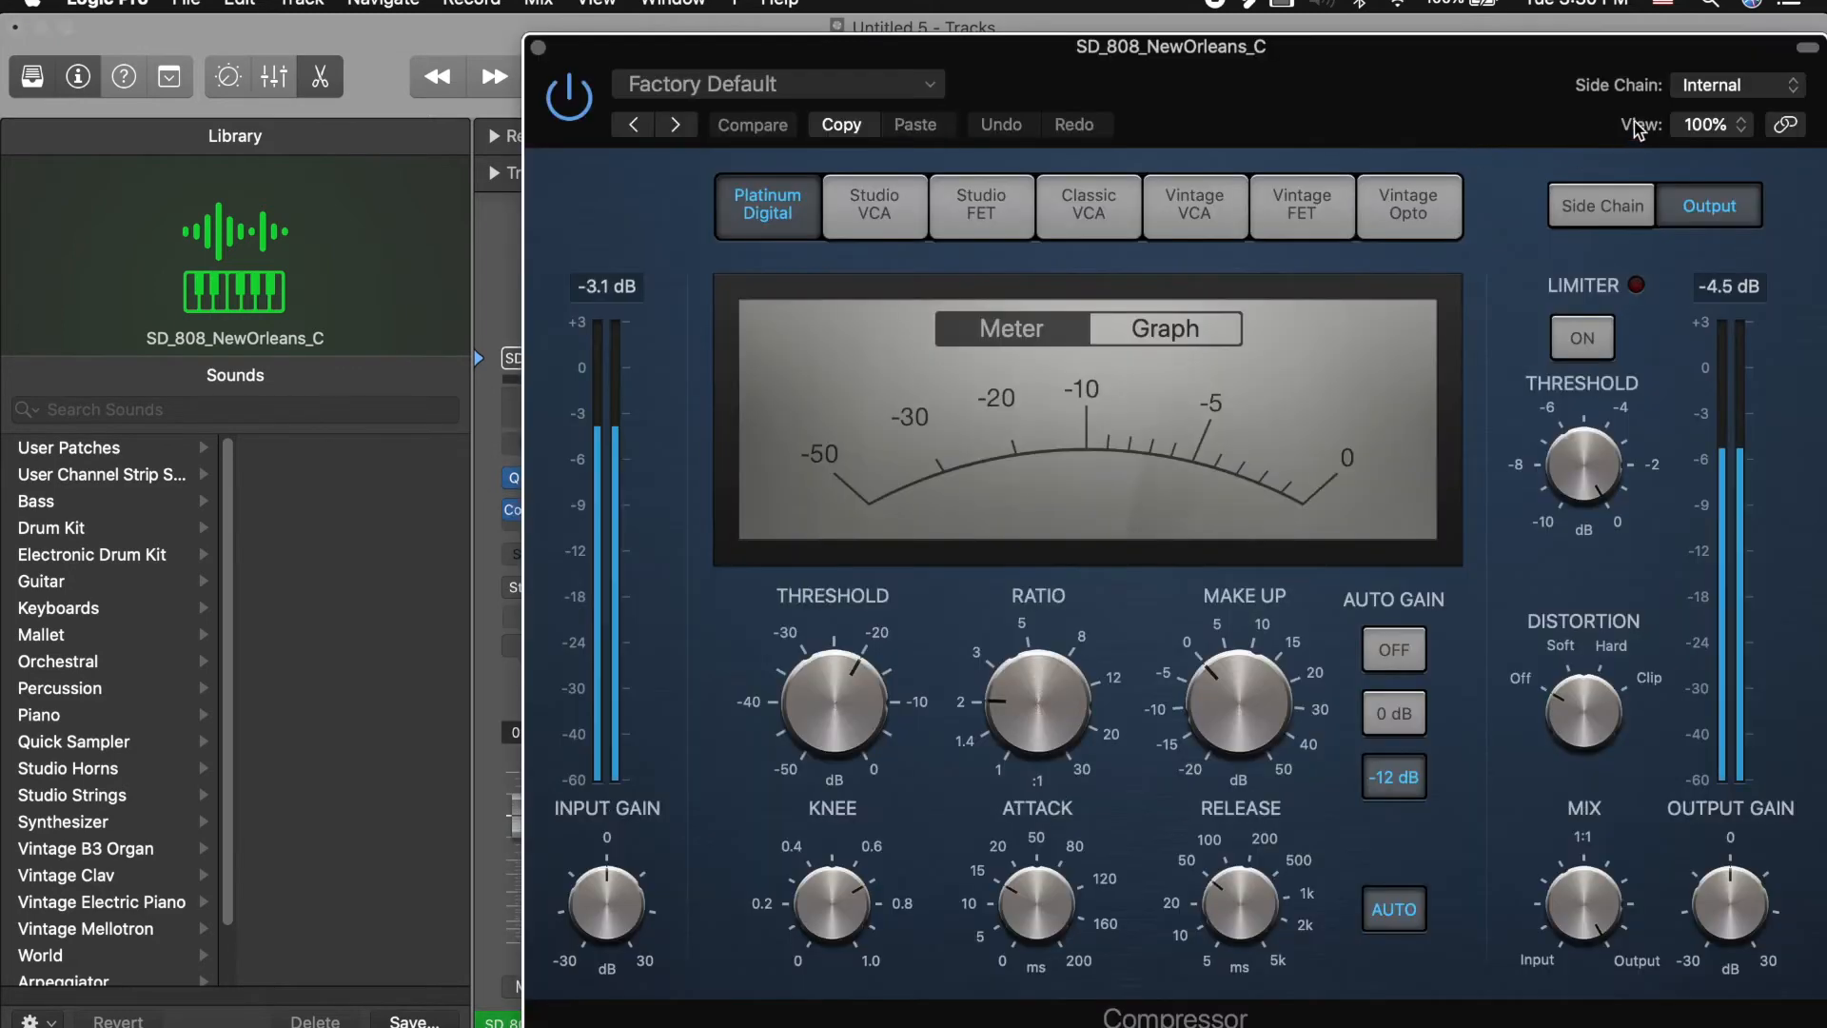
Step: Side-chain the 808's Compressor to MURDA_KICK_ISOLATION (Inst 7) and set its threshold to about -12 dB
{"action": "left_click", "coordinate": [1703, 82]}
{"action": "mouse_move", "coordinate": [1713, 147]}
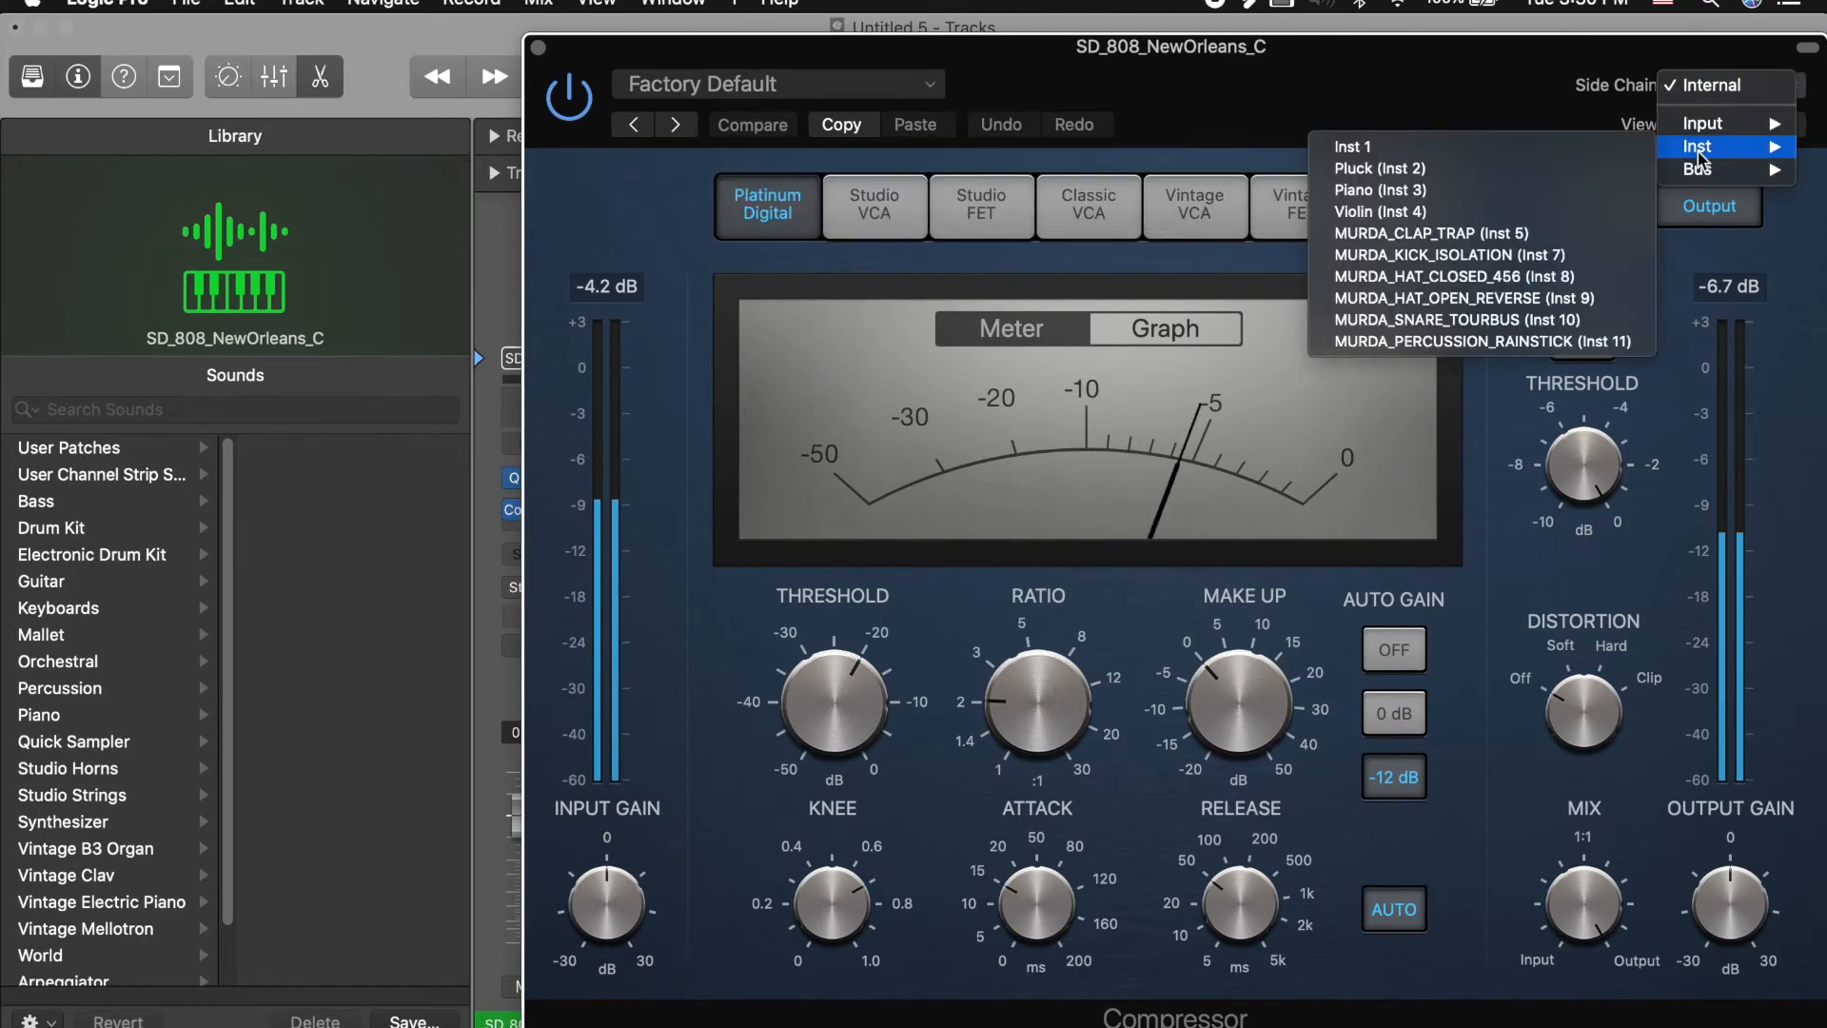
{"action": "left_click", "coordinate": [1487, 255]}
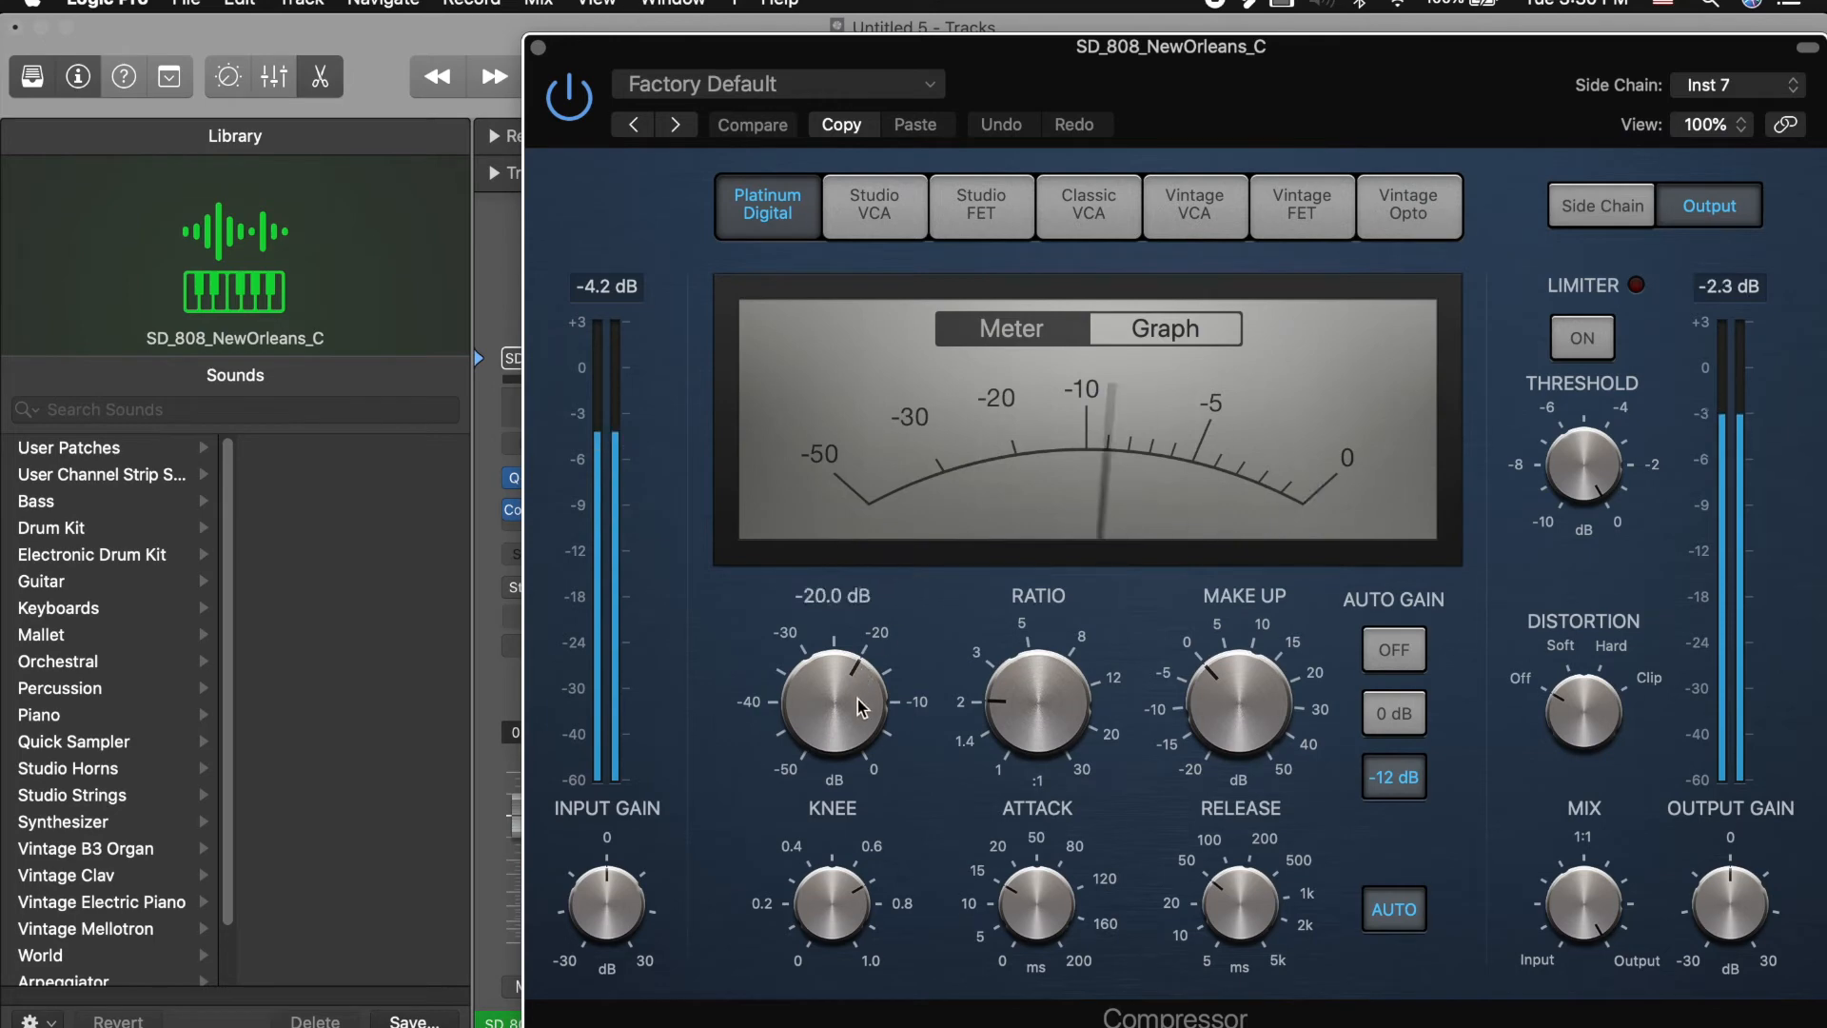
{"action": "left_click_drag", "start_coordinate": [857, 695], "coordinate": [855, 668]}
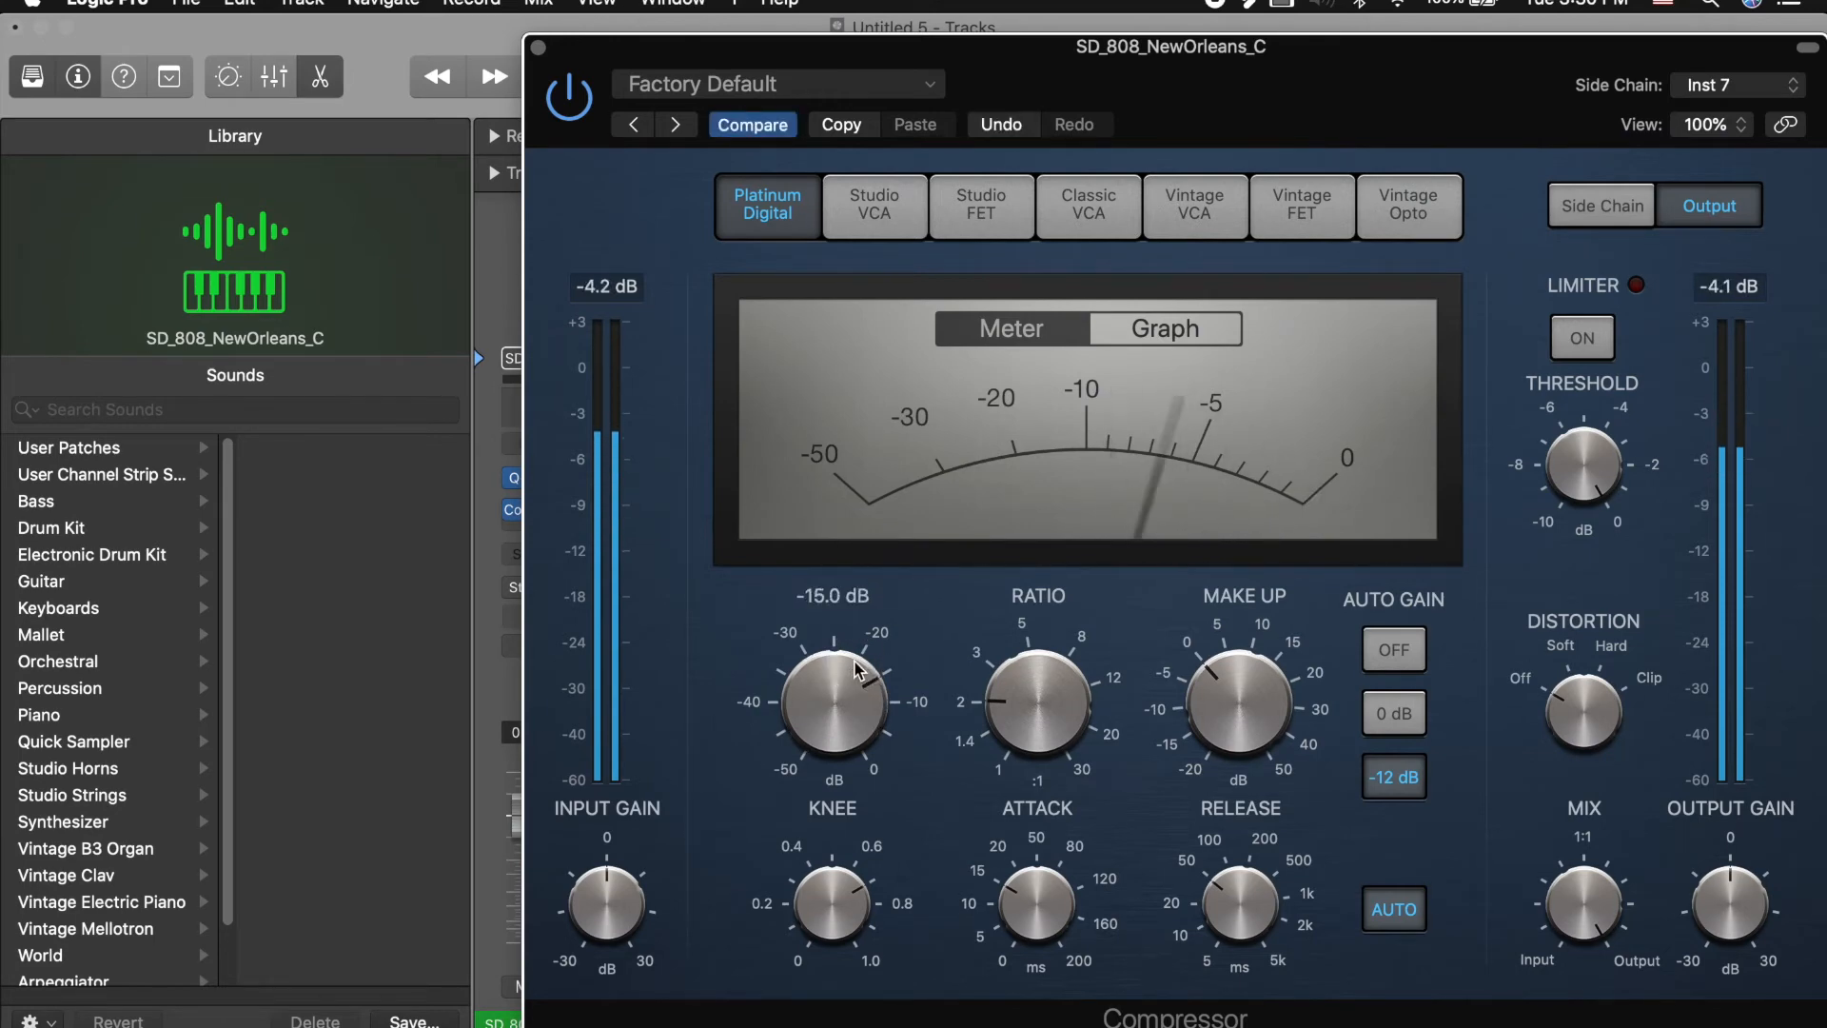
{"action": "left_click_drag", "start_coordinate": [857, 649], "coordinate": [858, 655]}
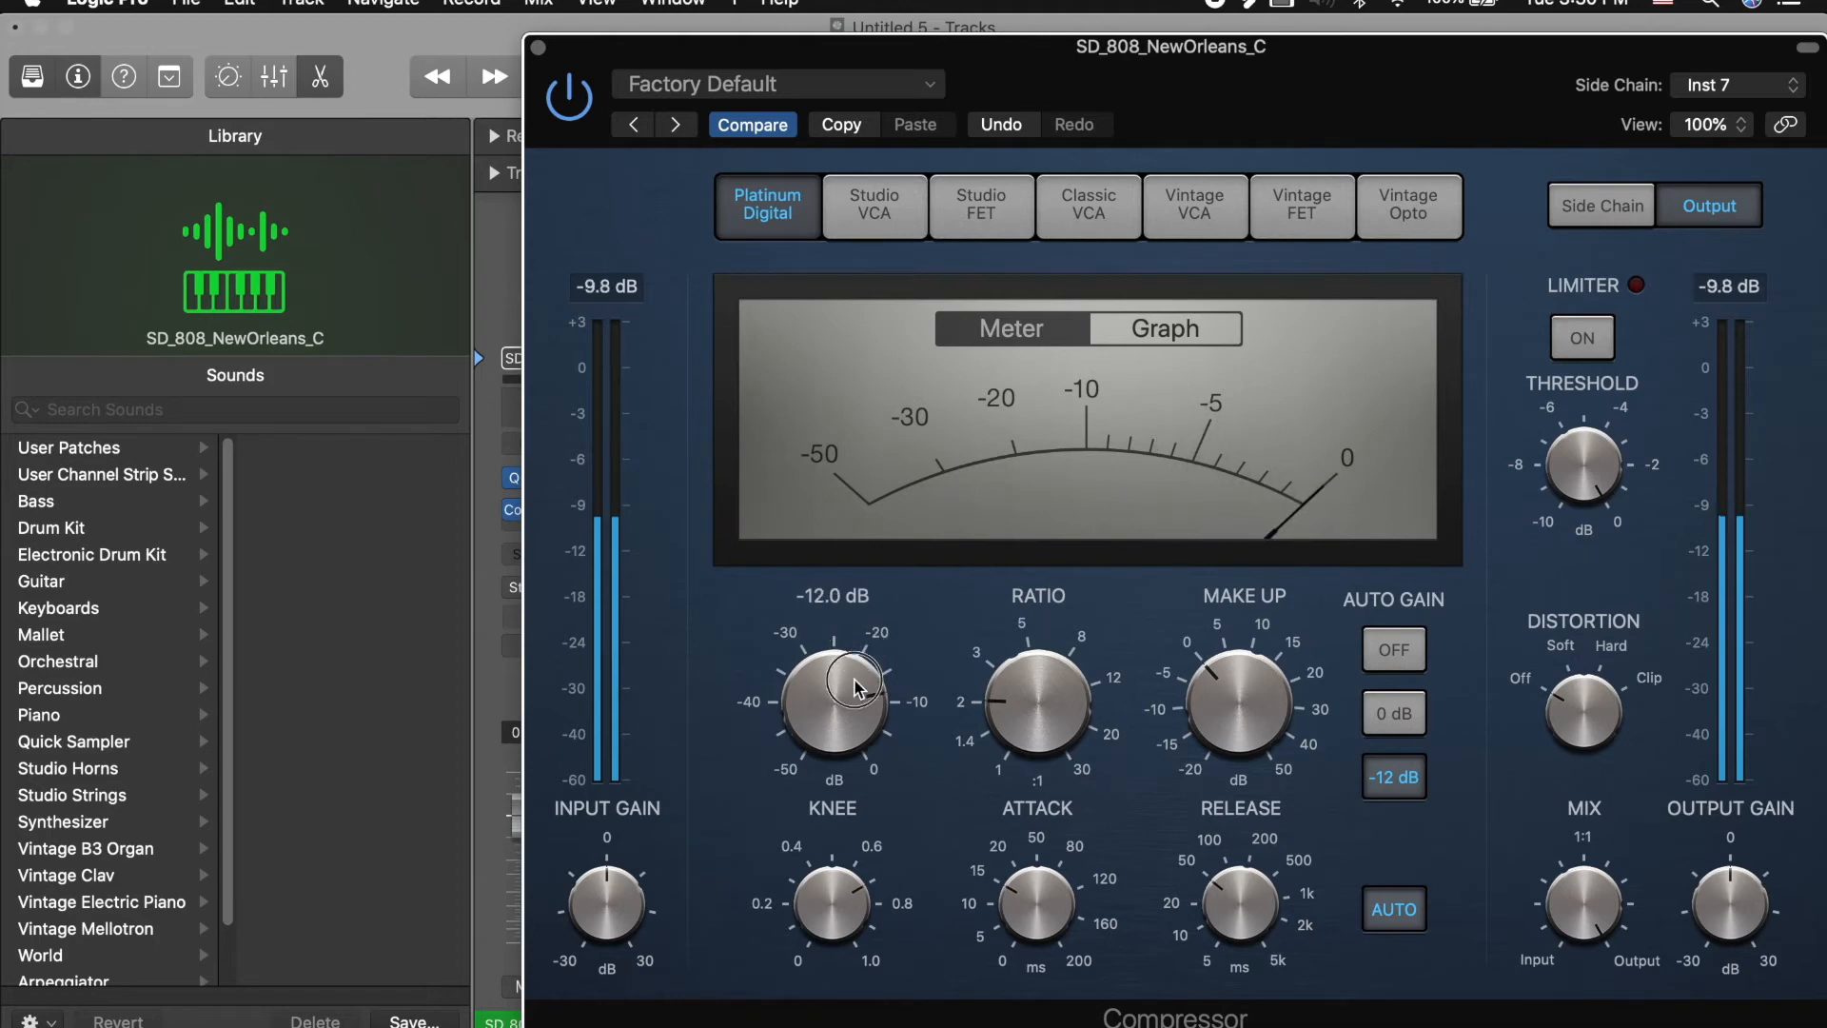
{"action": "left_click", "coordinate": [538, 47]}
Step: Create an empty MIDI region on MURDA_HAT_CLOSED_456 from bar 5 to bar 9 and open it in the Piano Roll
{"action": "scroll", "coordinate": [928, 454], "scroll_direction": "down", "scroll_amount": 3}
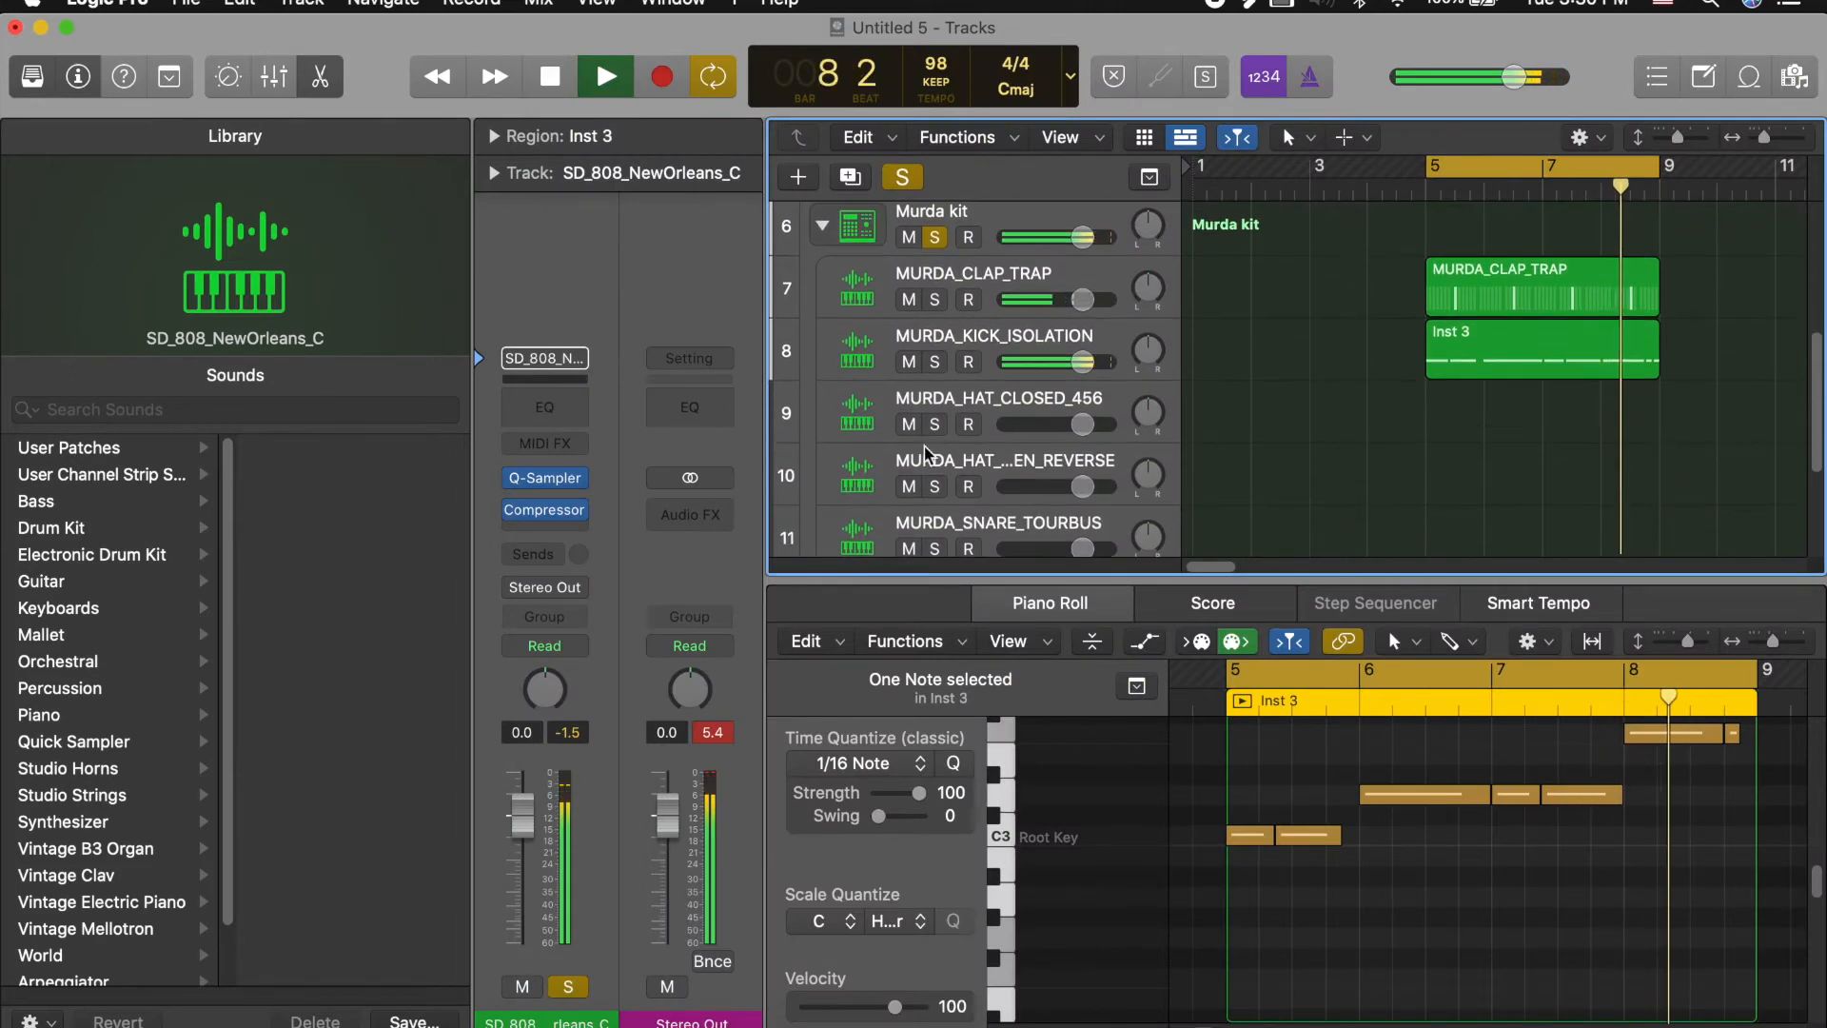
{"action": "left_click", "coordinate": [1313, 405]}
{"action": "right_click", "coordinate": [1447, 435]}
{"action": "left_click", "coordinate": [1448, 430]}
{"action": "left_click_drag", "start_coordinate": [1403, 418], "coordinate": [1658, 423]}
{"action": "scroll", "coordinate": [1646, 429], "scroll_direction": "up", "scroll_amount": 4}
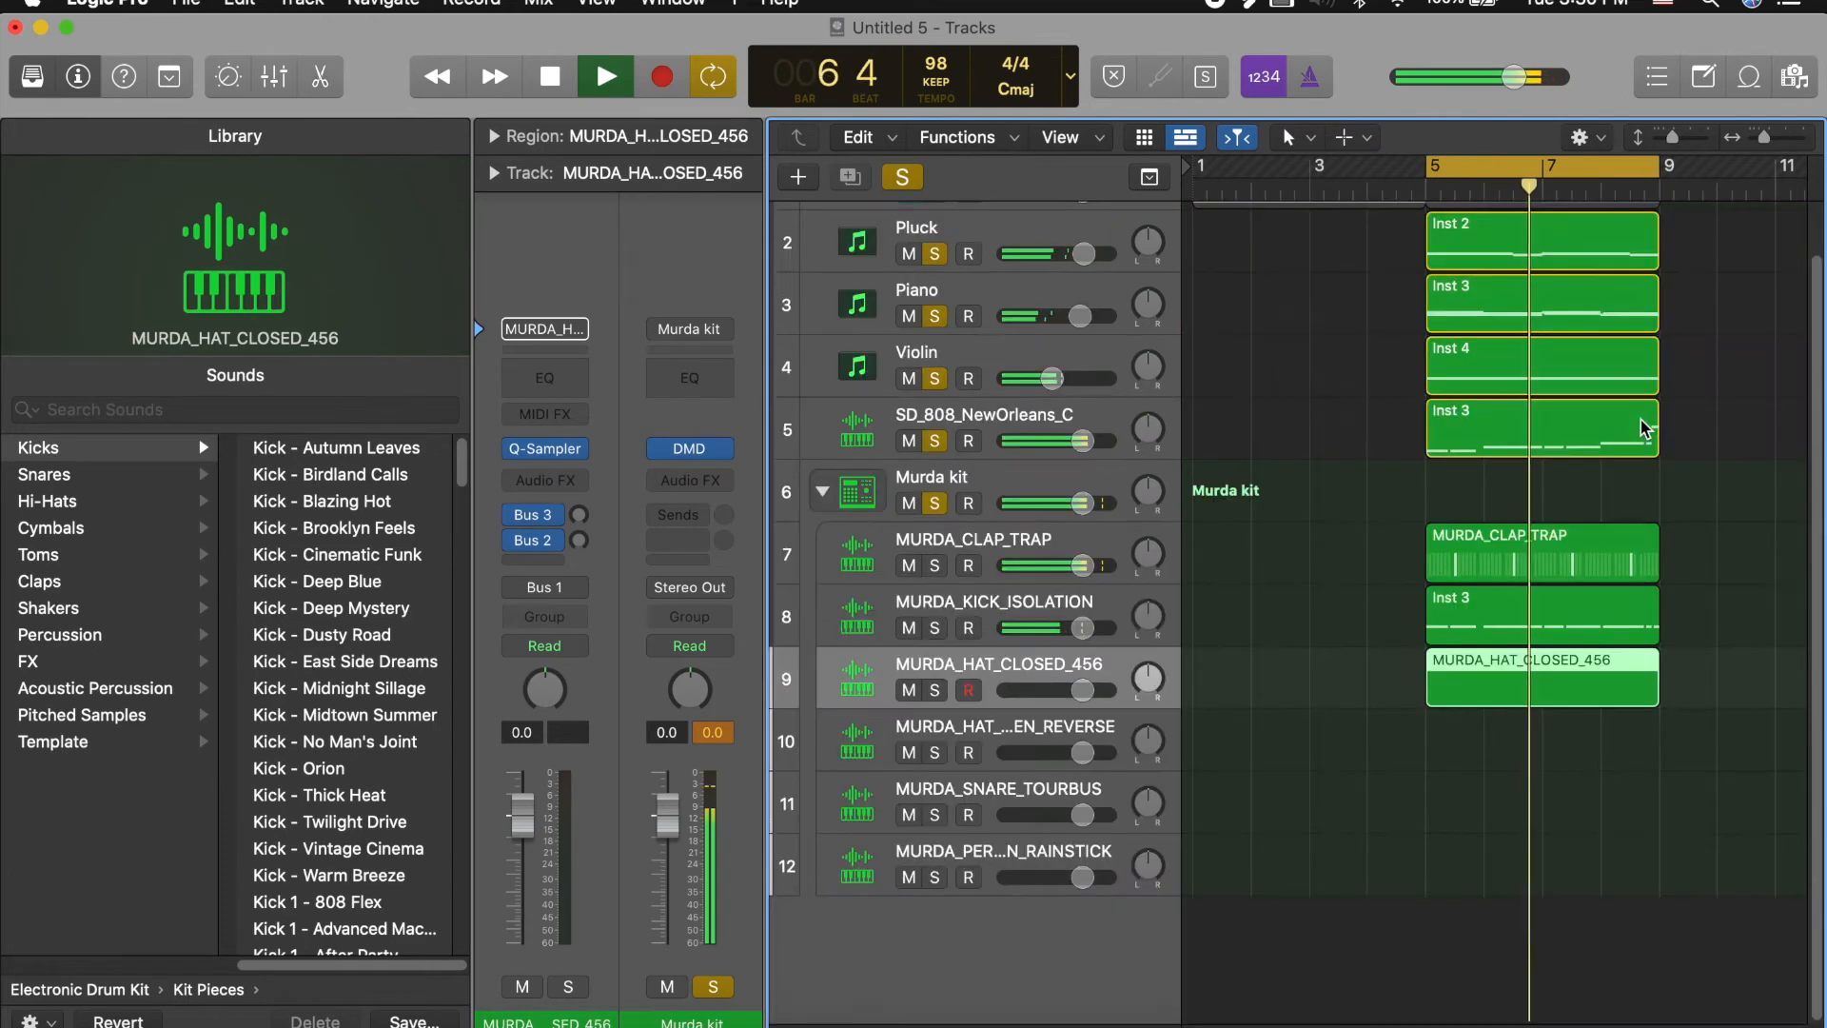
{"action": "double_click", "coordinate": [1500, 685]}
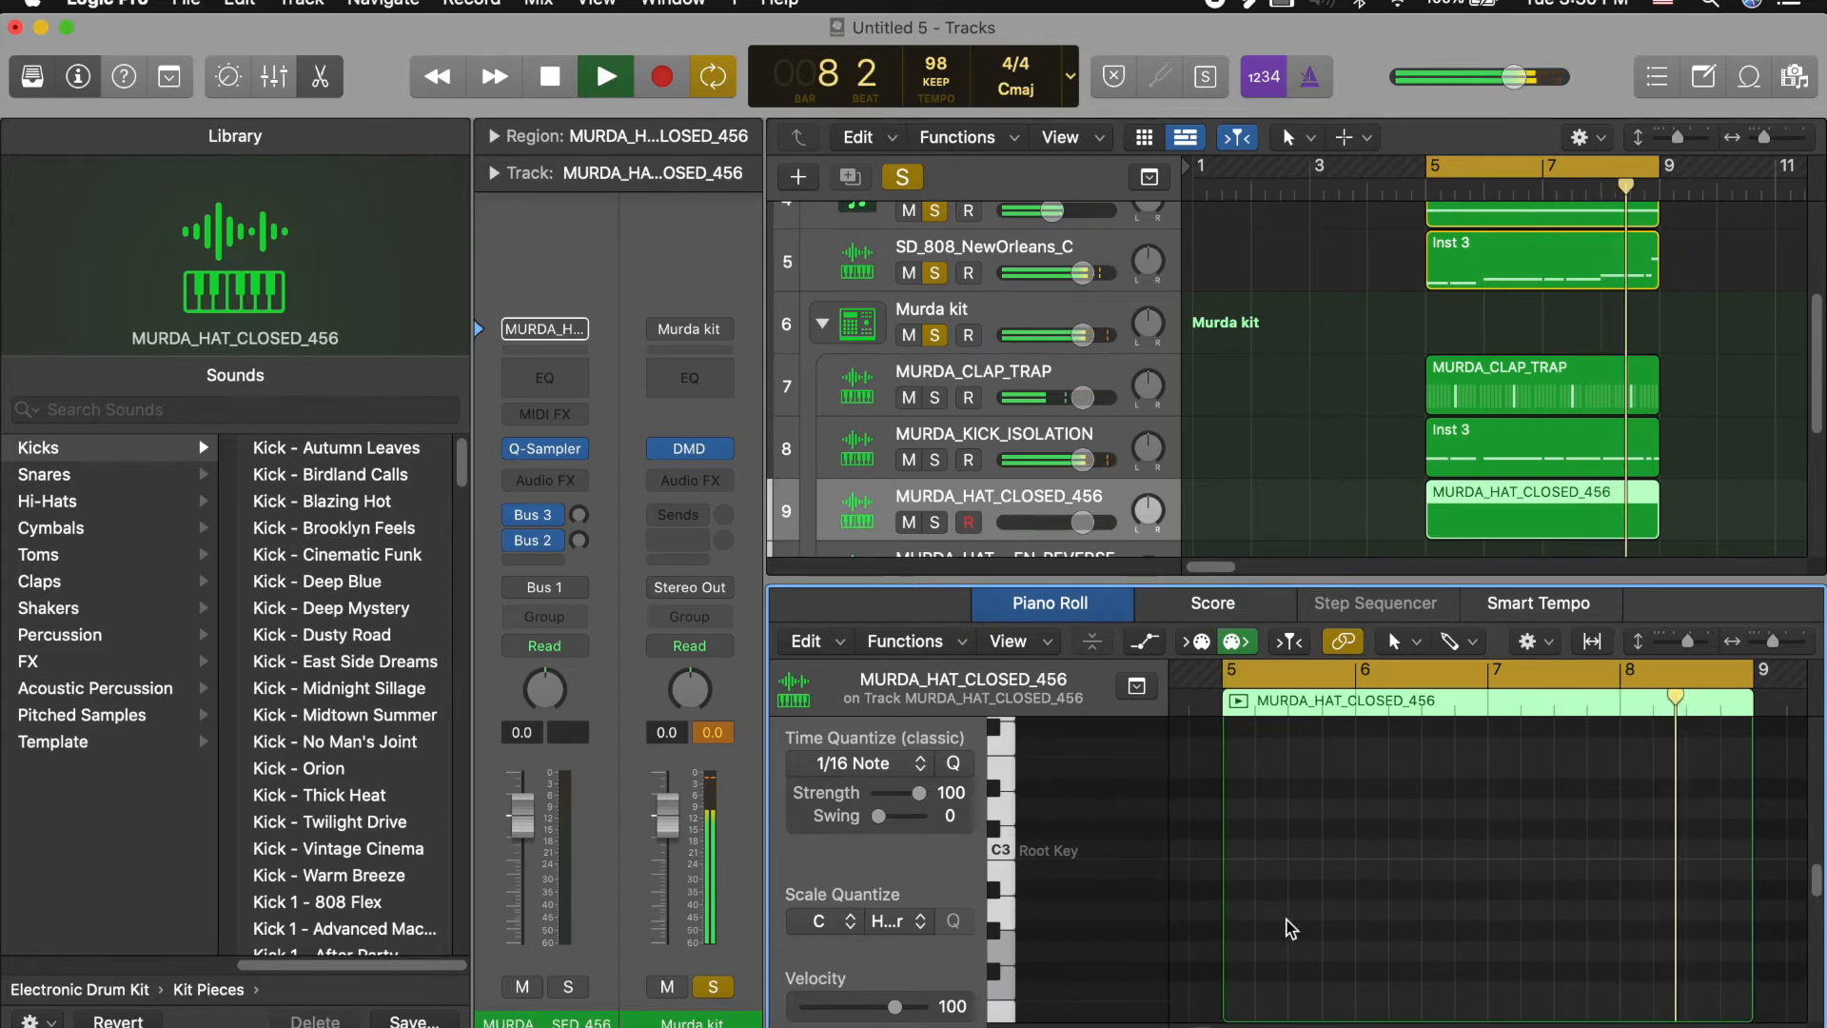
Step: Stop playback and place a single C3 note at the very start of the hi-hat region
{"action": "key", "text": "space"}
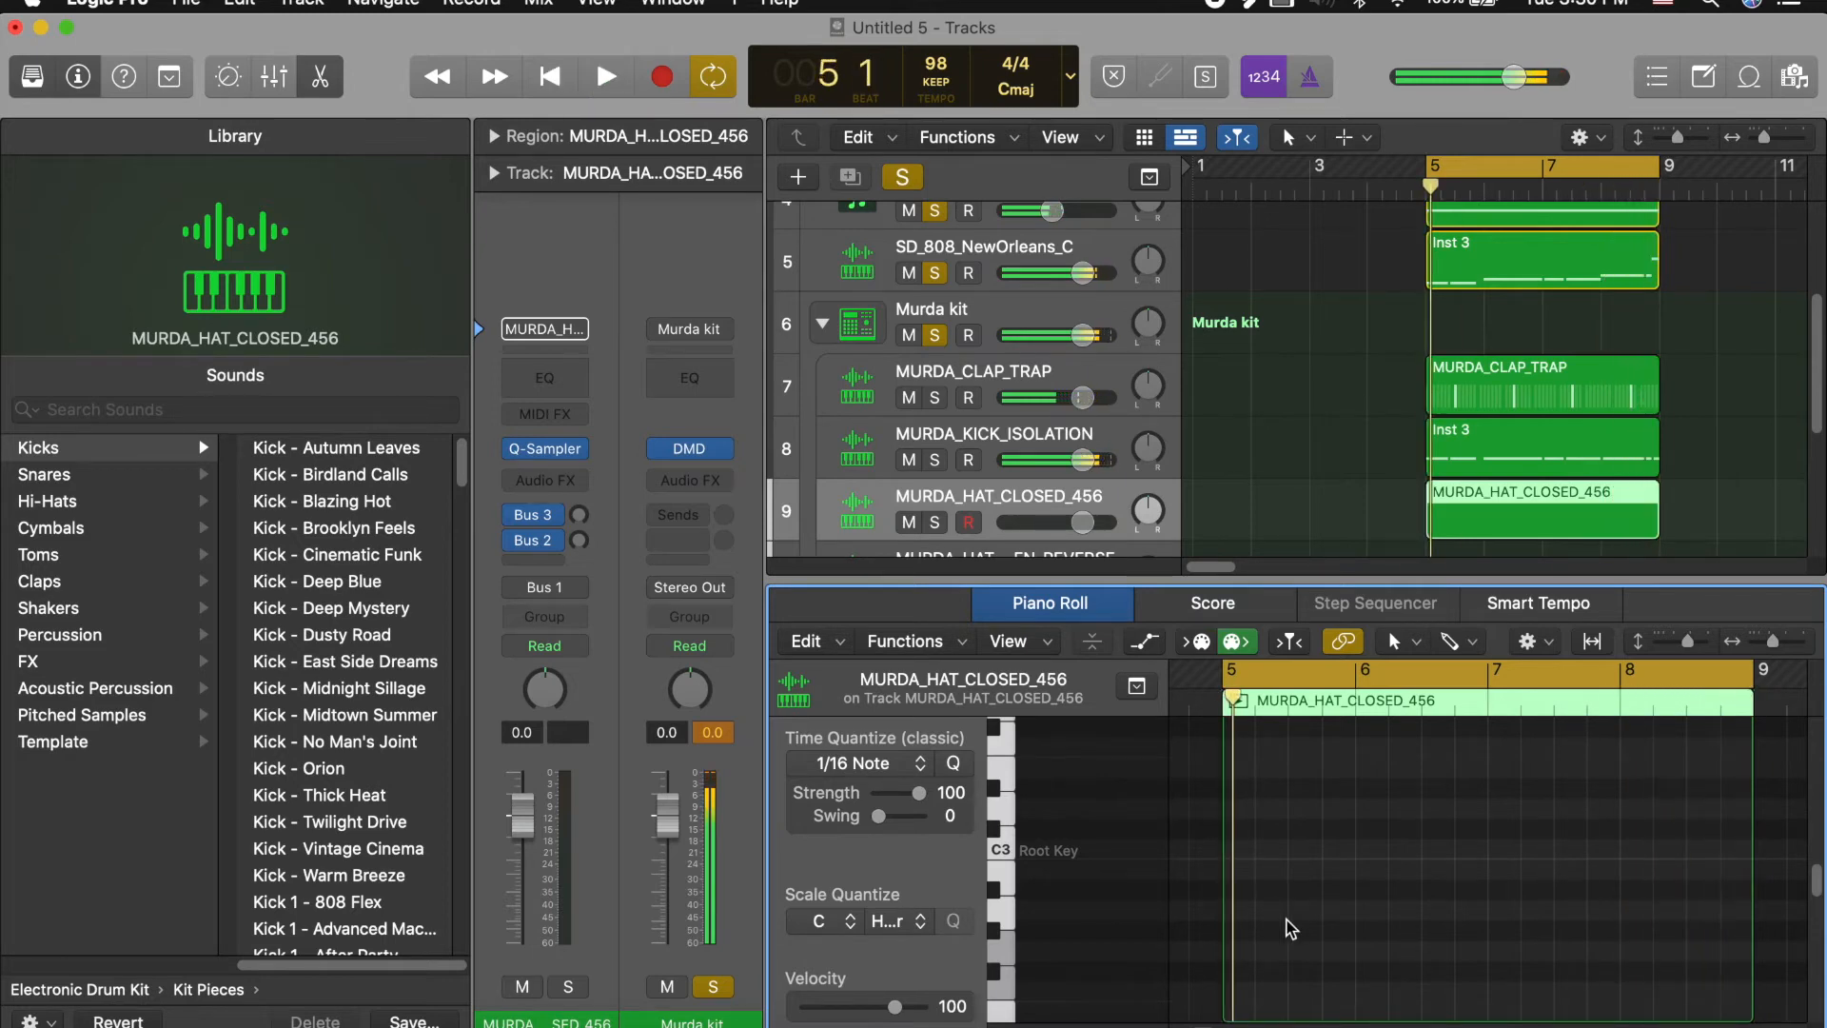
{"action": "left_click", "coordinate": [1240, 847]}
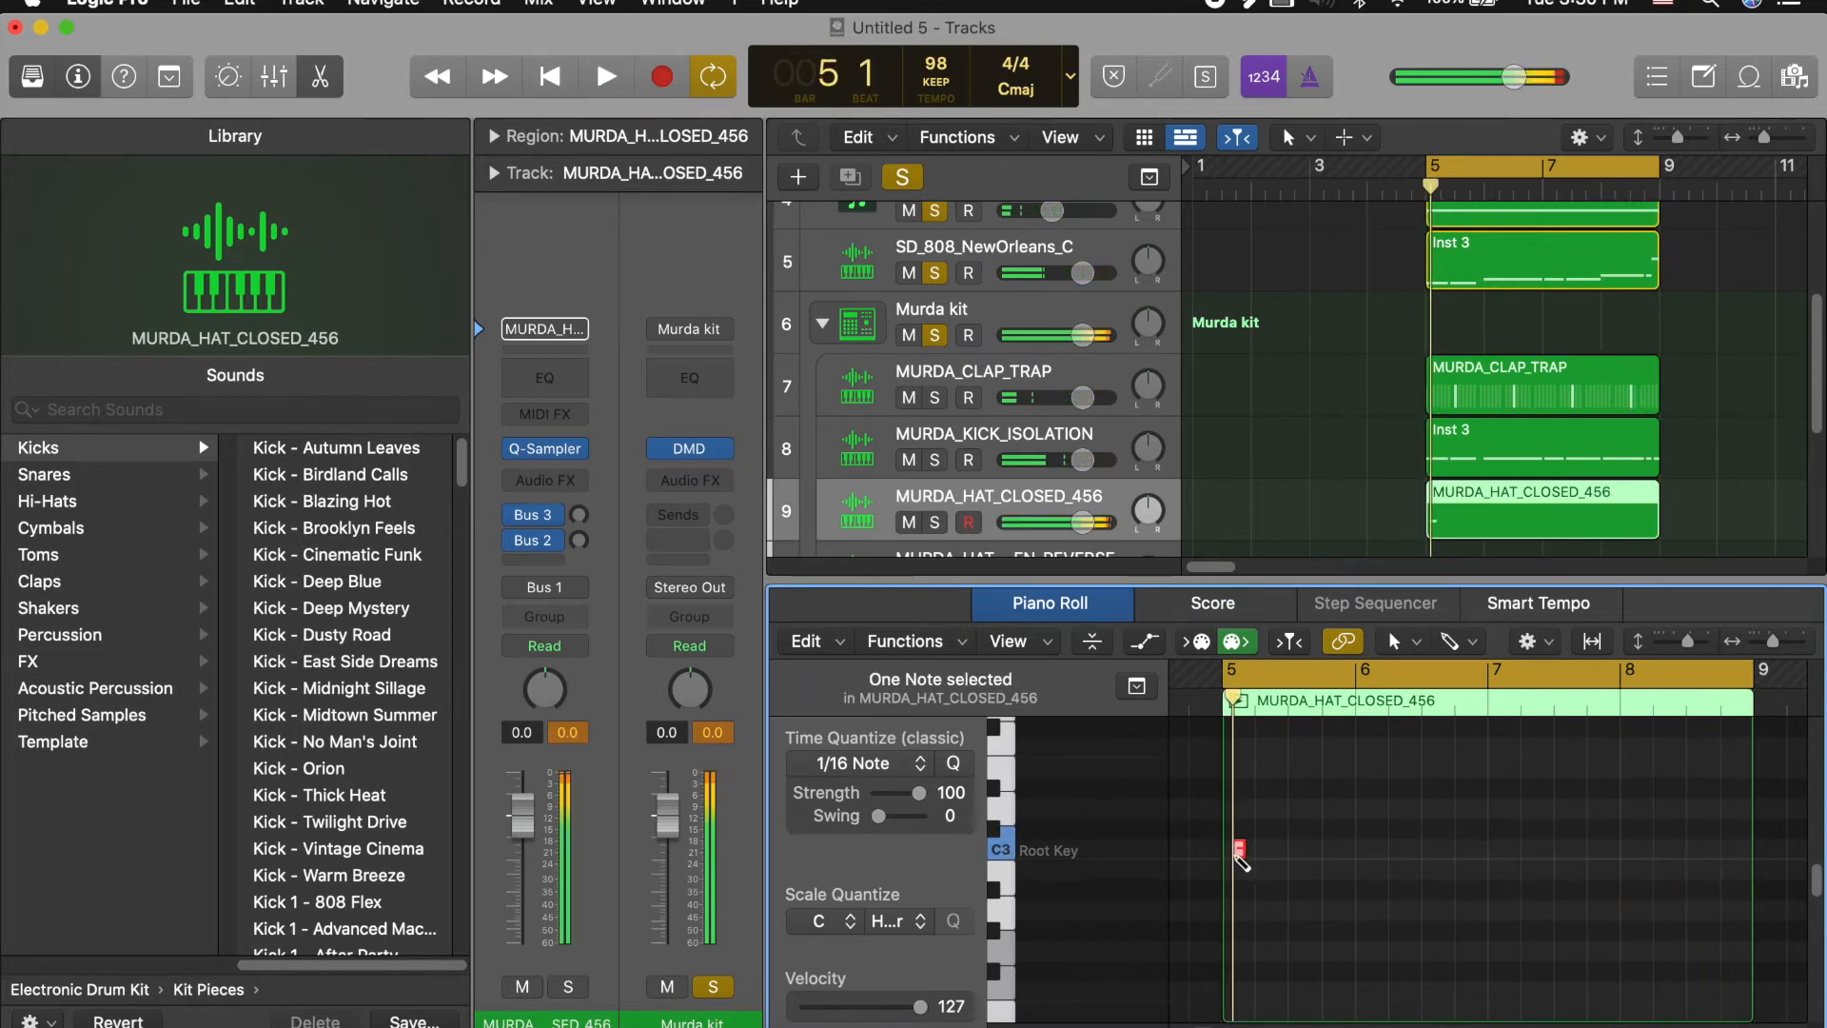
{"action": "left_click_drag", "start_coordinate": [1242, 851], "coordinate": [1230, 848]}
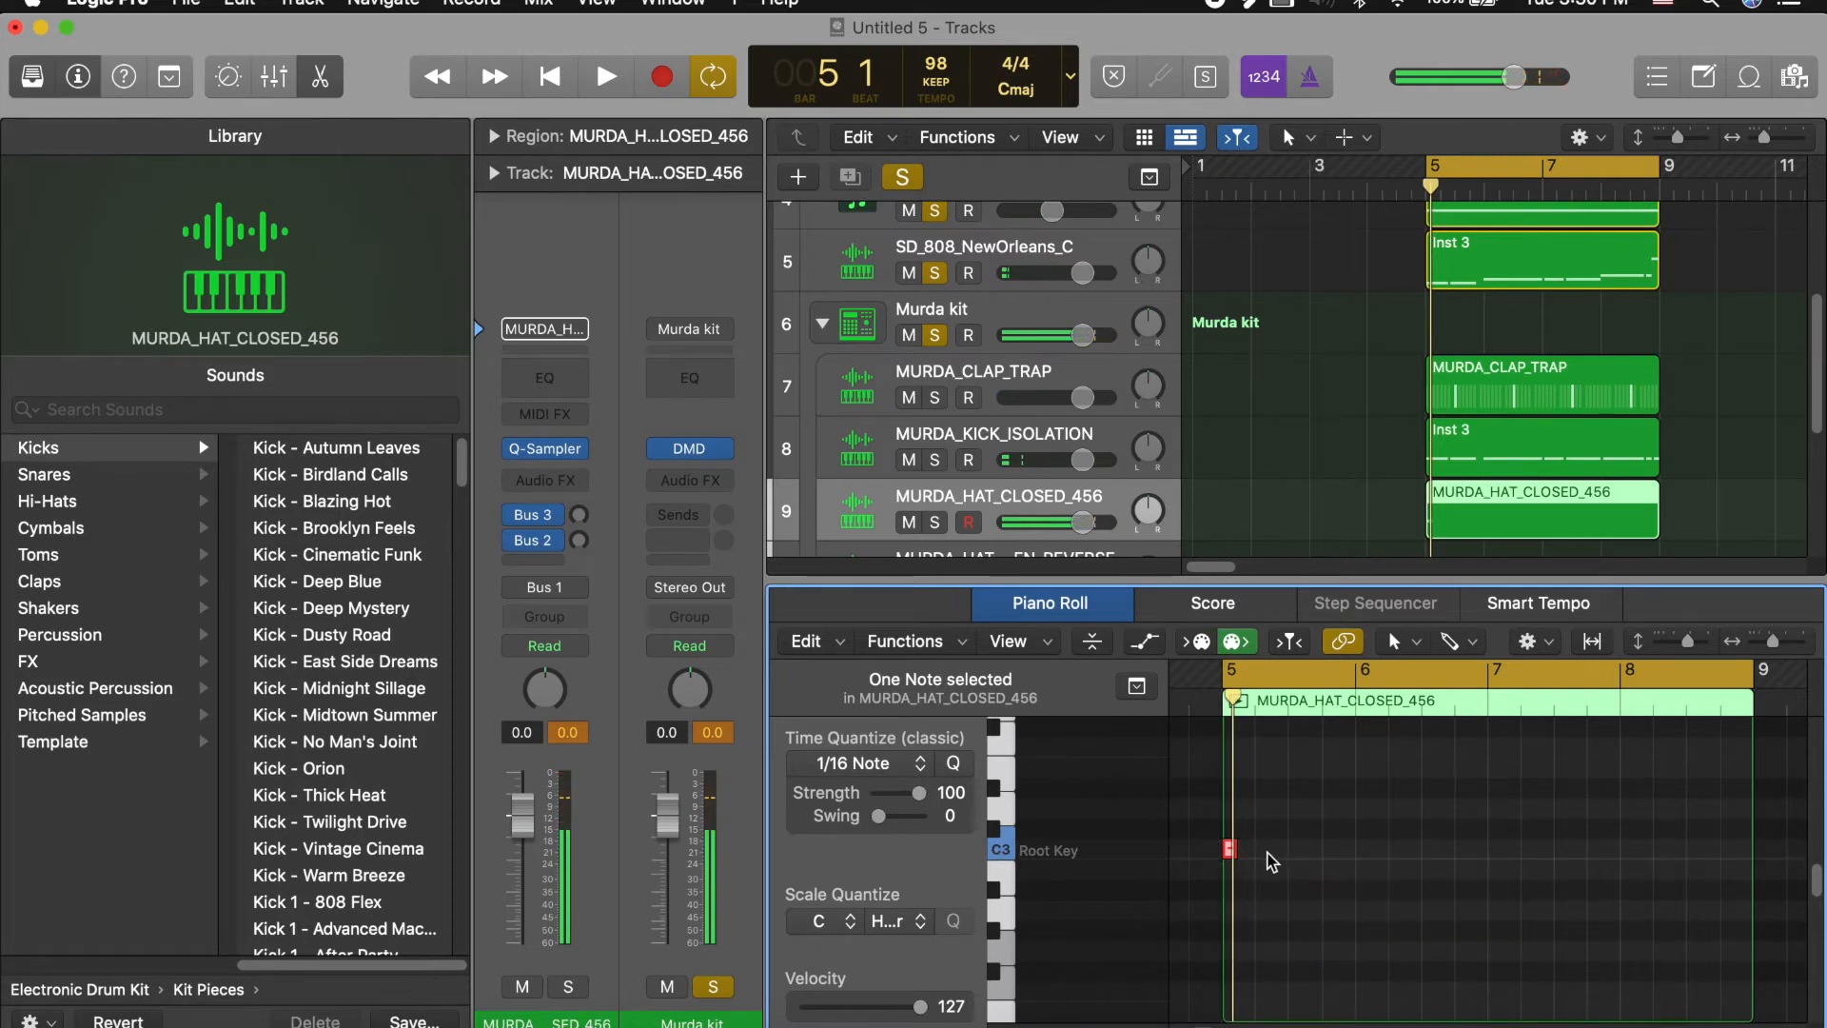
Step: Choose the Brush Tool as the Piano Roll's secondary tool and set Time Quantize to 1/8 Note
{"action": "left_click", "coordinate": [1453, 641]}
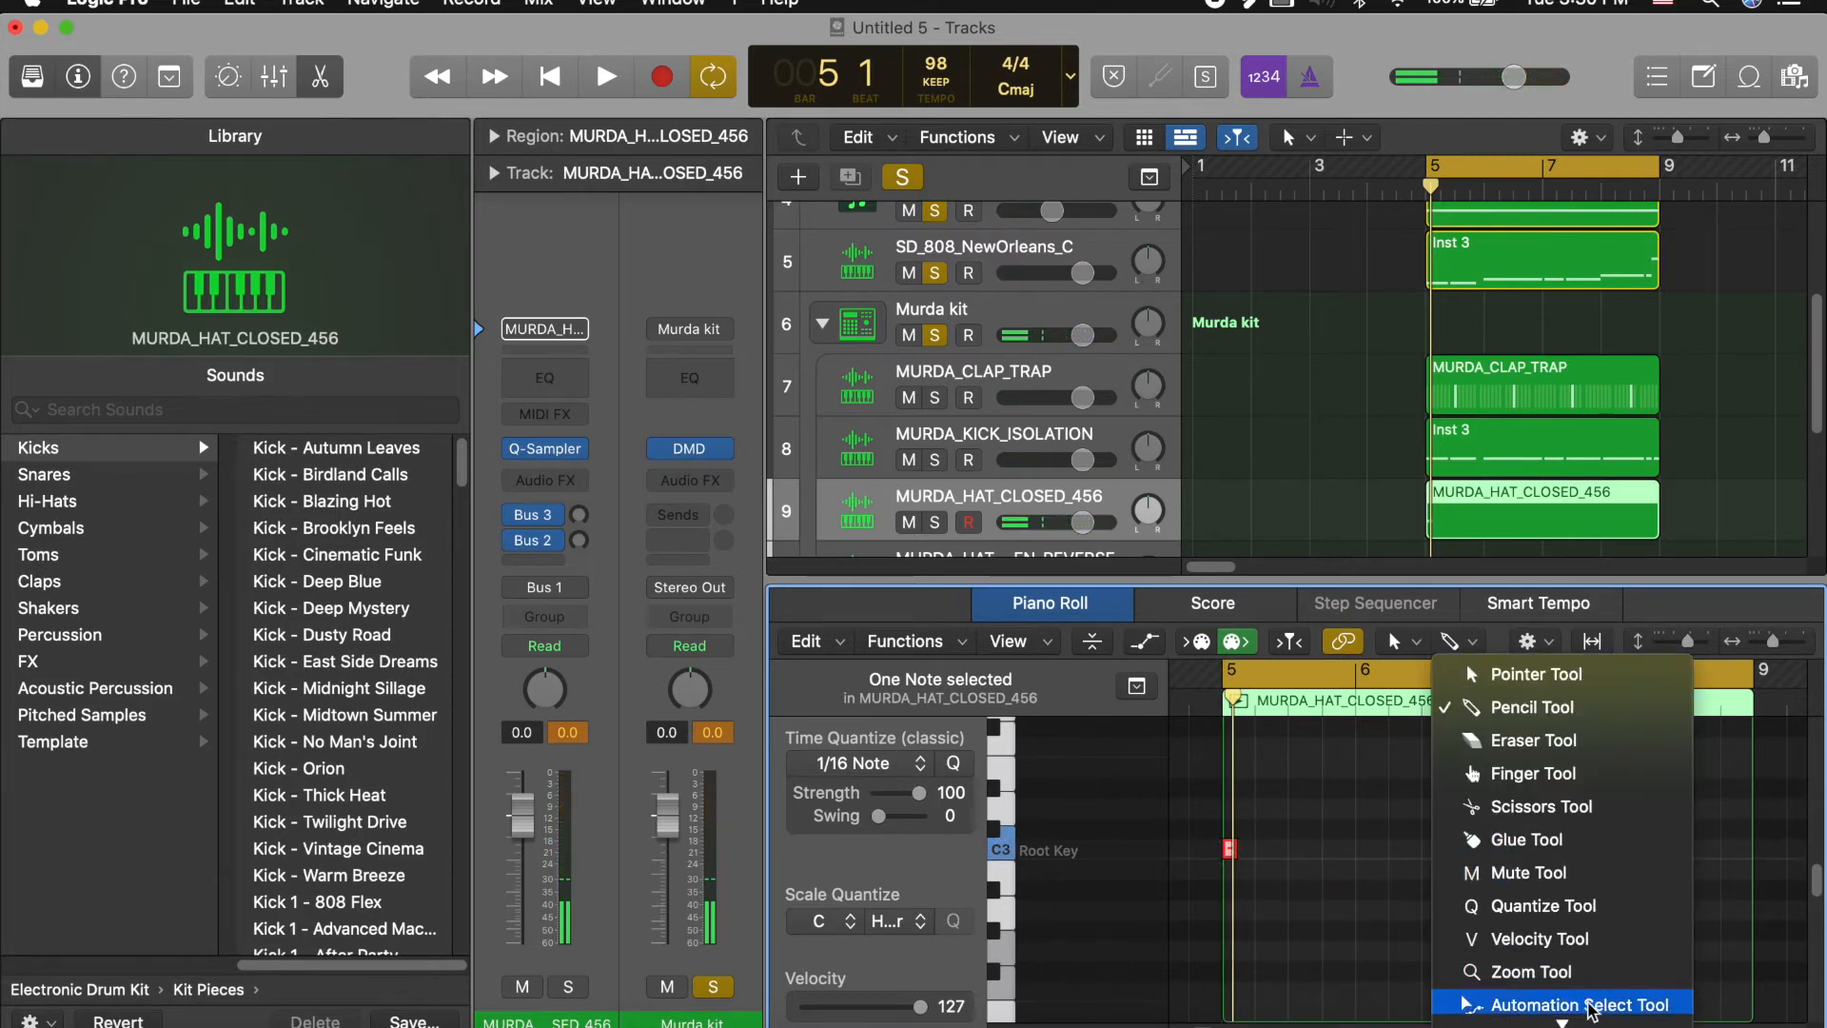
{"action": "left_click", "coordinate": [1532, 1015]}
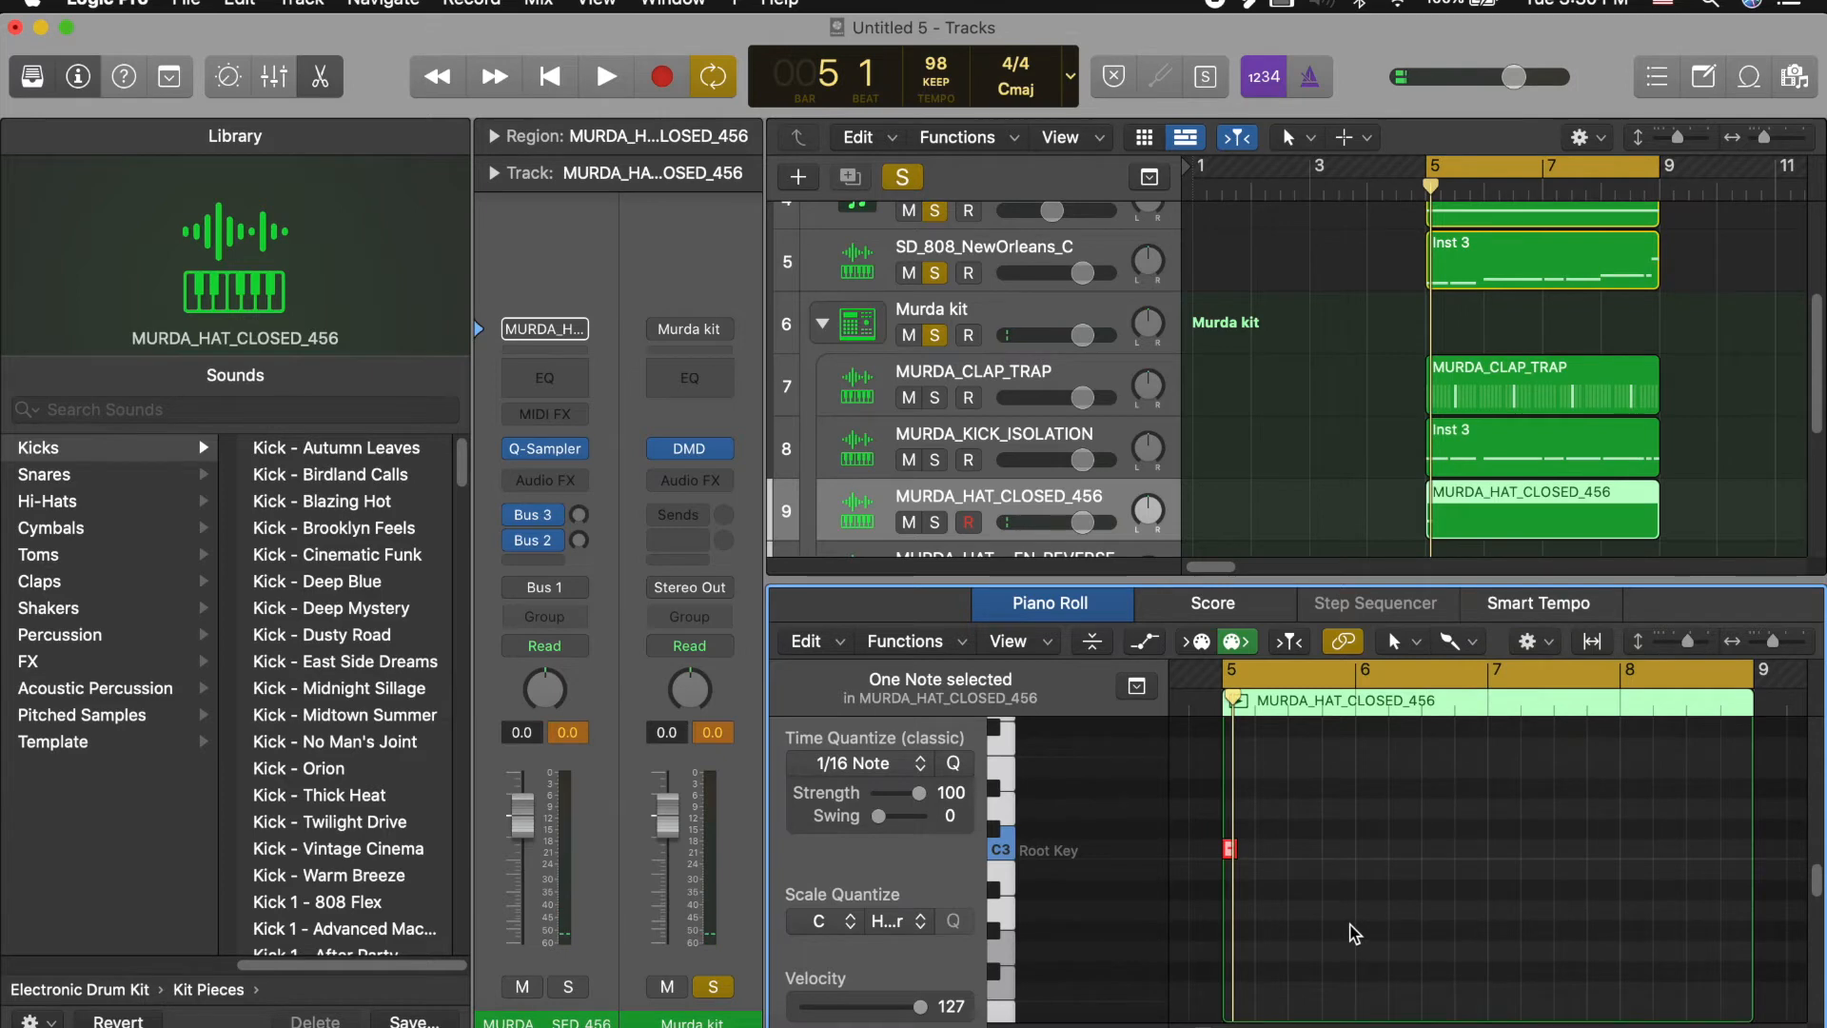
{"action": "key", "text": "super+Right"}
{"action": "key", "text": "super+Right"}
{"action": "key", "text": "super+Right"}
{"action": "left_click_drag", "start_coordinate": [1237, 850], "coordinate": [1219, 849]}
{"action": "left_click", "coordinate": [877, 762]}
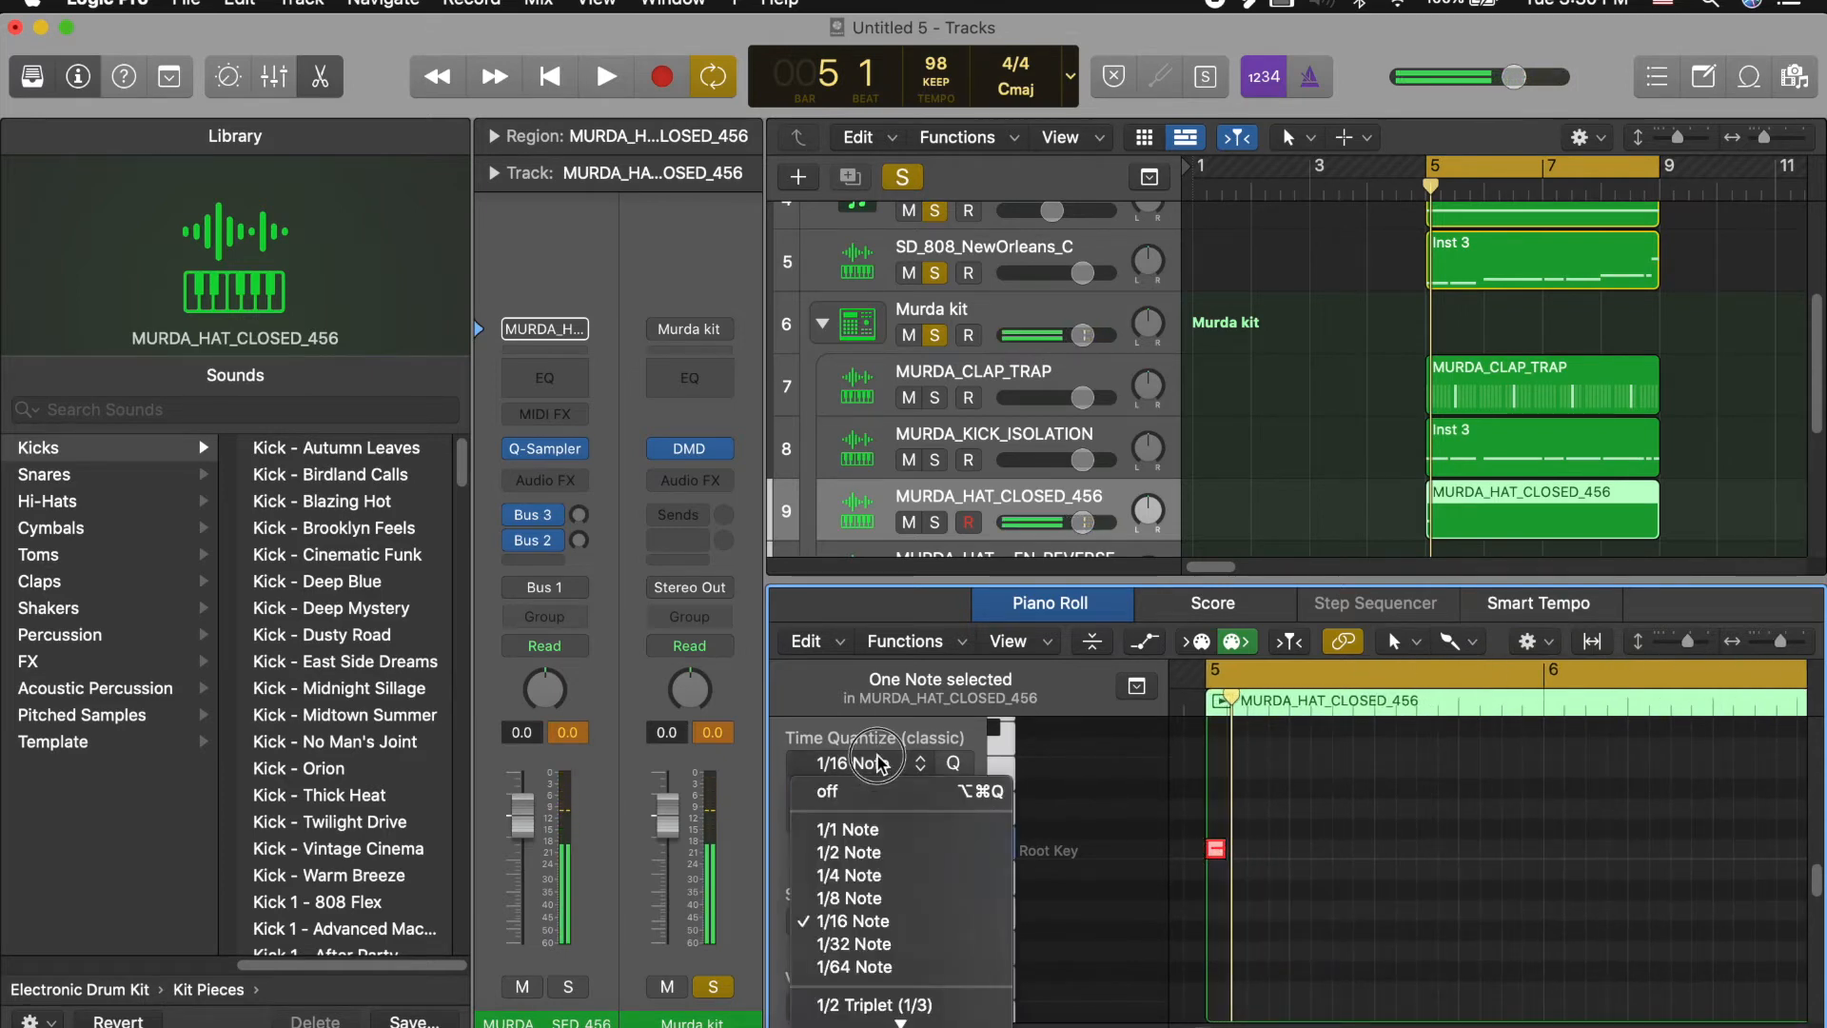
{"action": "left_click", "coordinate": [847, 893]}
Step: Brush a continuous row of 1/8 hi-hat notes on C3 from bar 5 to the region's end at bar 9
{"action": "left_click", "coordinate": [1211, 849], "text": "super"}
{"action": "left_click", "coordinate": [1218, 847], "text": "super"}
{"action": "mouse_move", "coordinate": [1260, 854]}
{"action": "left_mouse_down"}
{"action": "mouse_move", "coordinate": [1647, 848]}
{"action": "mouse_move", "coordinate": [1391, 878]}
{"action": "mouse_move", "coordinate": [1377, 864]}
{"action": "mouse_move", "coordinate": [1415, 856]}
{"action": "mouse_move", "coordinate": [1817, 857]}
{"action": "mouse_move", "coordinate": [1396, 836]}
{"action": "left_mouse_up"}
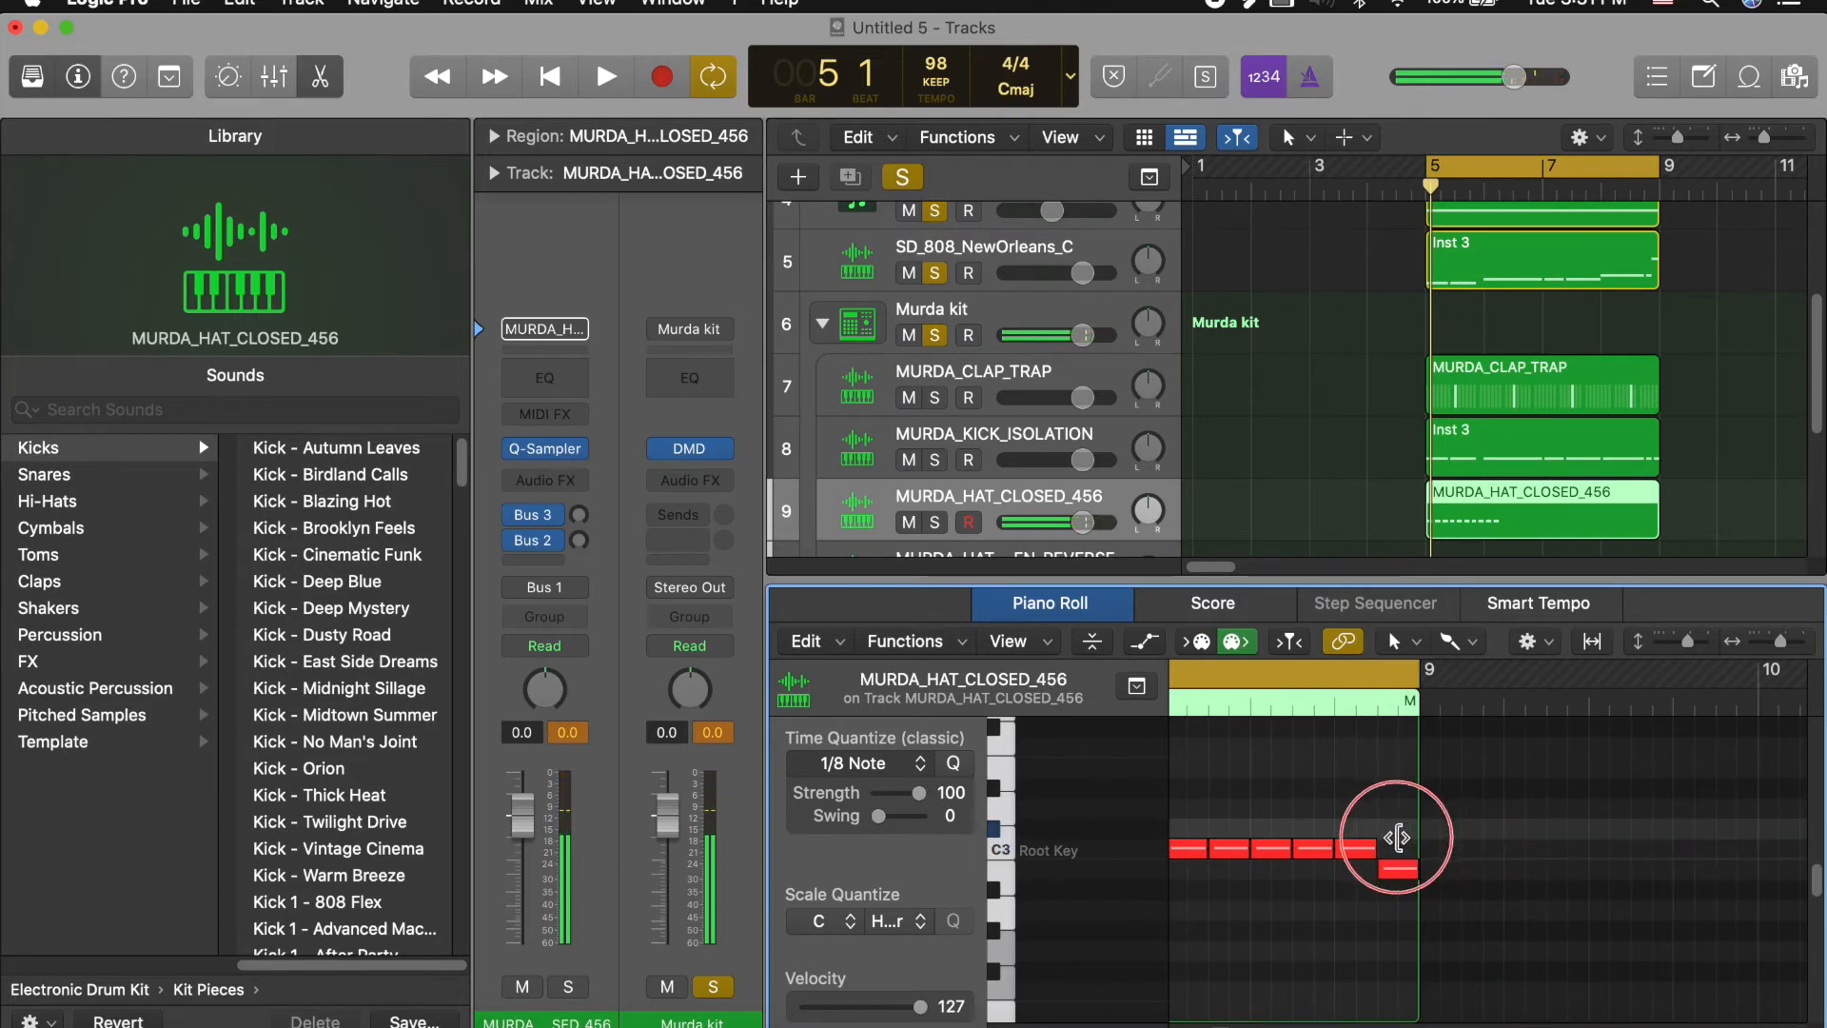
{"action": "left_click_drag", "start_coordinate": [1397, 837], "coordinate": [1399, 852]}
Step: Play back the loop and review the full row of hi-hat notes in the Piano Roll
{"action": "scroll", "coordinate": [1408, 864], "scroll_direction": "down", "scroll_amount": 3}
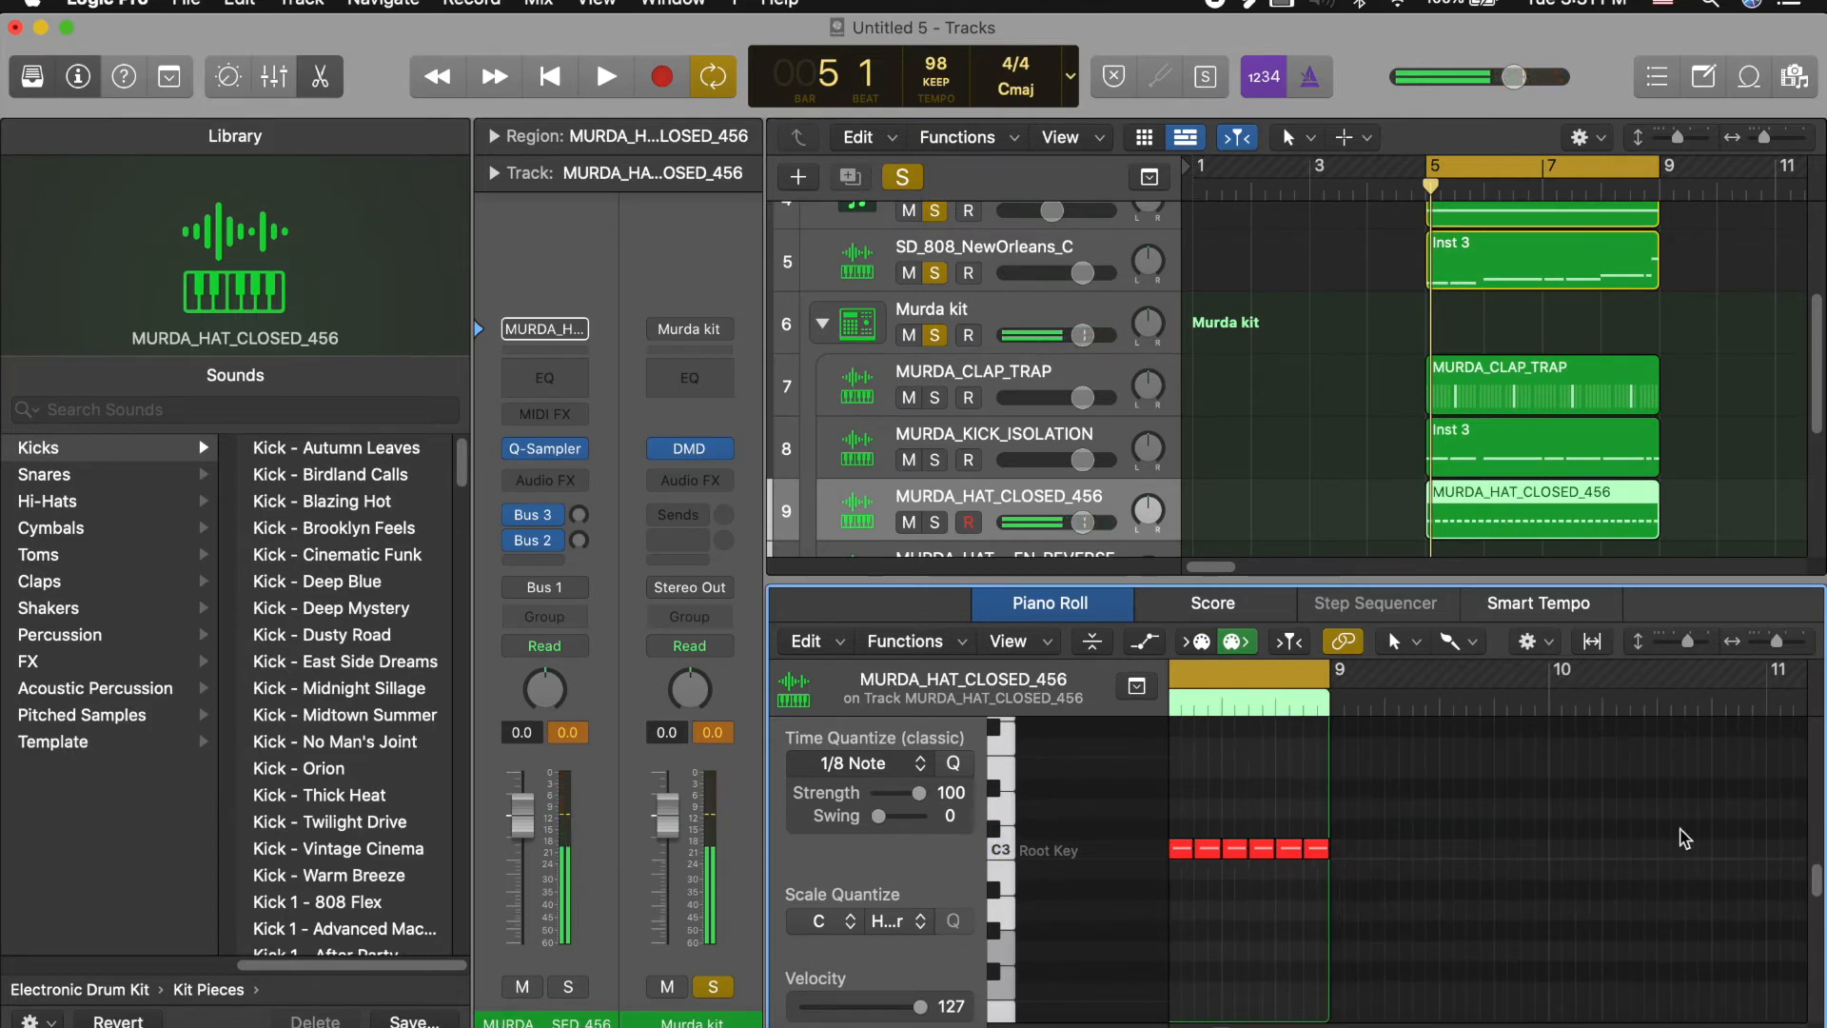
{"action": "scroll", "coordinate": [1618, 856], "scroll_direction": "left", "scroll_amount": 10}
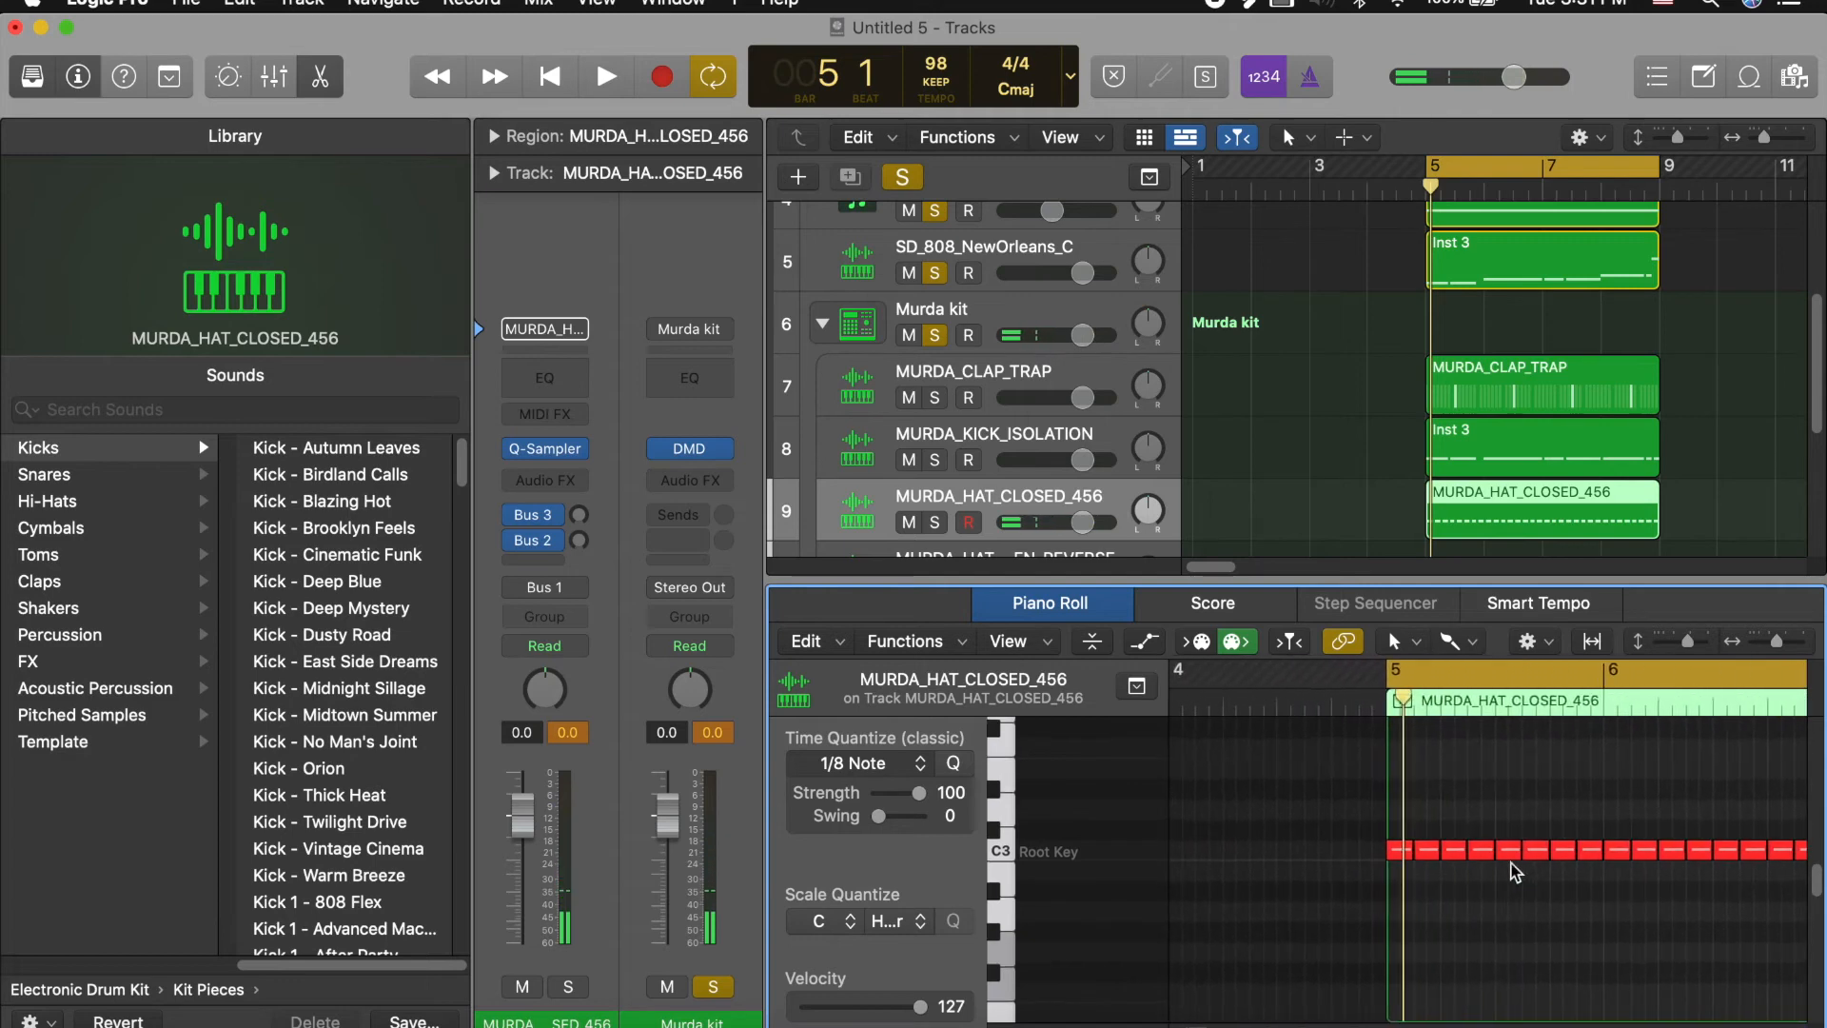
{"action": "scroll", "coordinate": [1513, 870], "scroll_direction": "down", "scroll_amount": 5}
{"action": "key", "text": "space"}
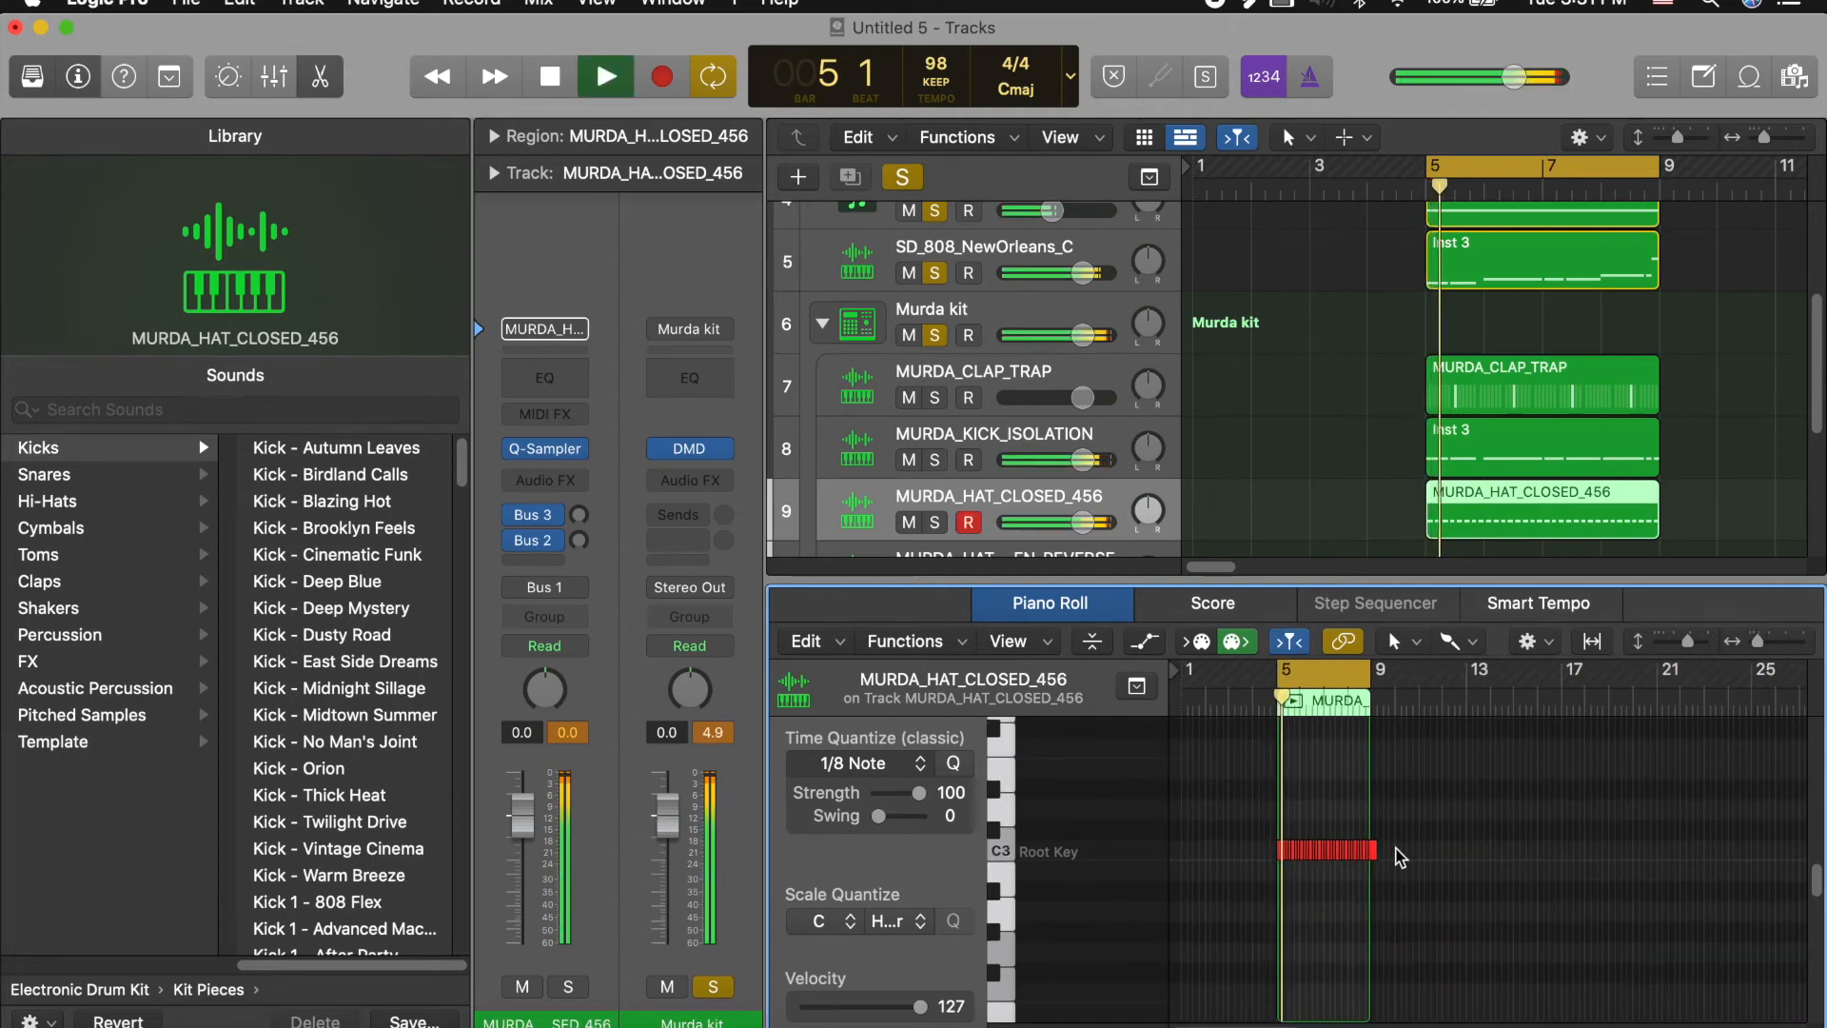
{"action": "key", "text": "z"}
{"action": "scroll", "coordinate": [1406, 863], "scroll_direction": "down", "scroll_amount": 5}
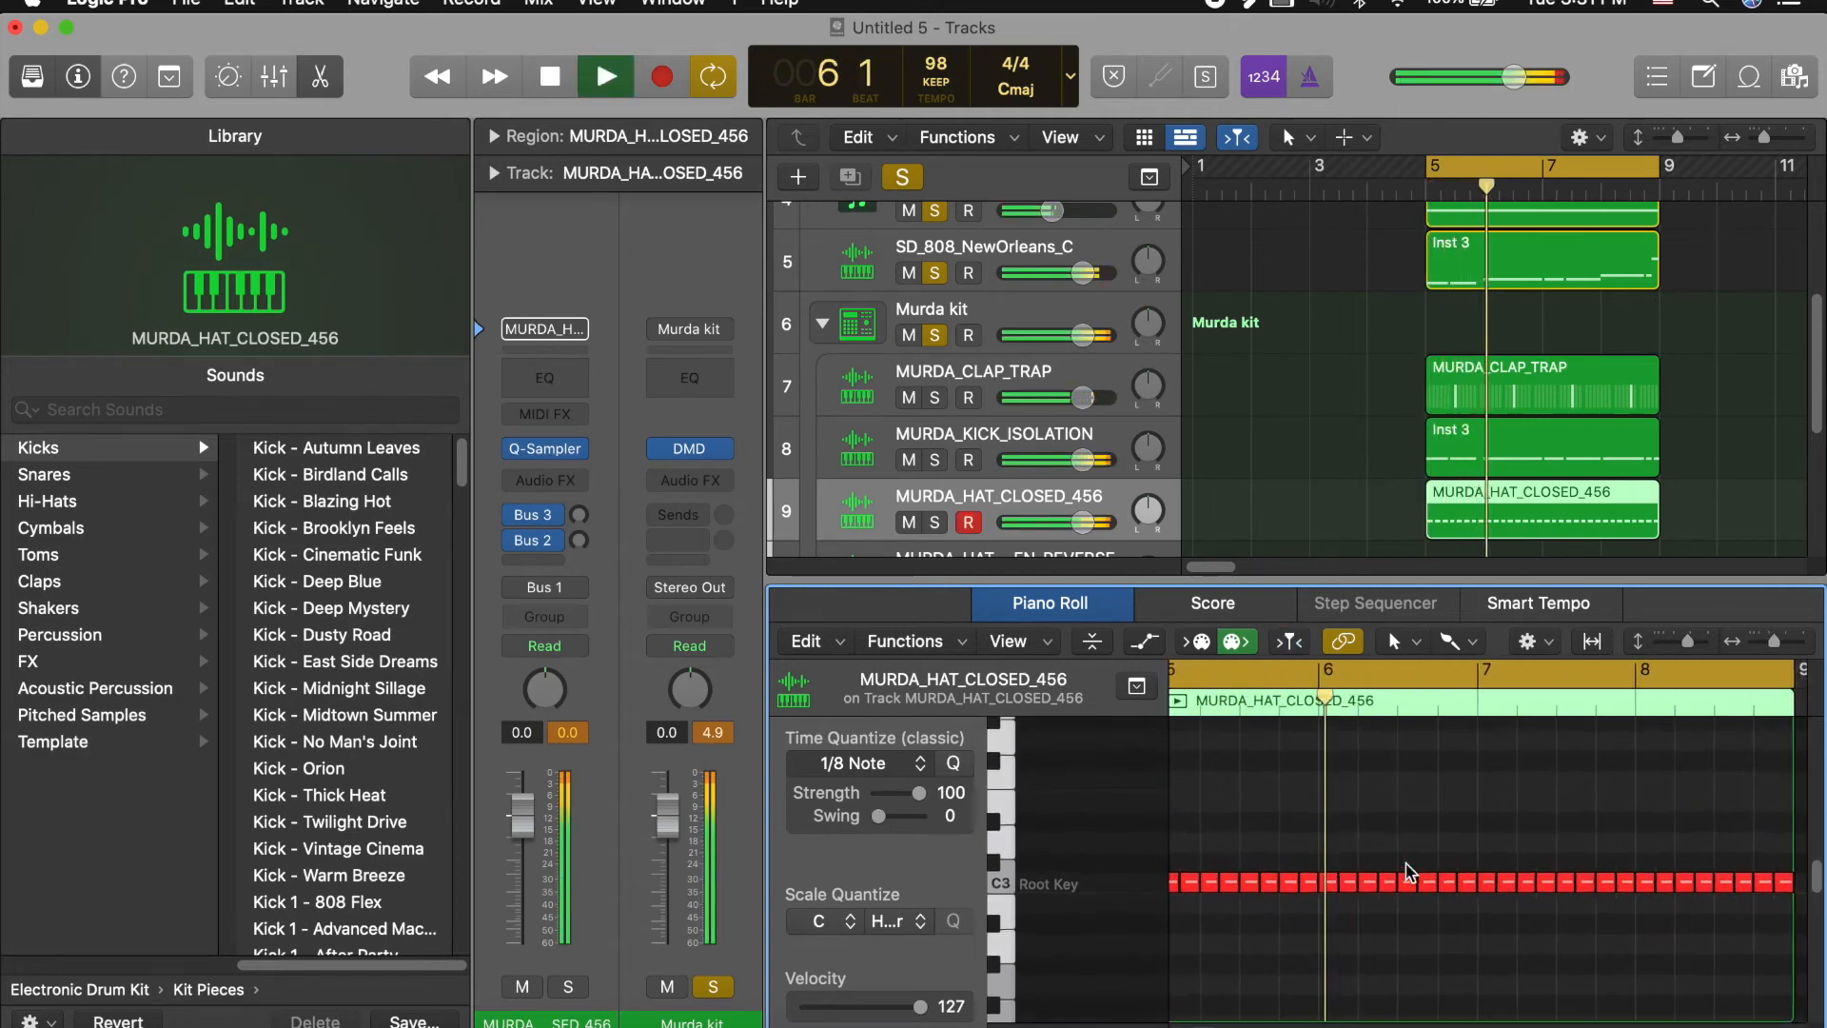
{"action": "scroll", "coordinate": [1502, 883], "scroll_direction": "up", "scroll_amount": 5}
{"action": "scroll", "coordinate": [1513, 885], "scroll_direction": "down", "scroll_amount": 3}
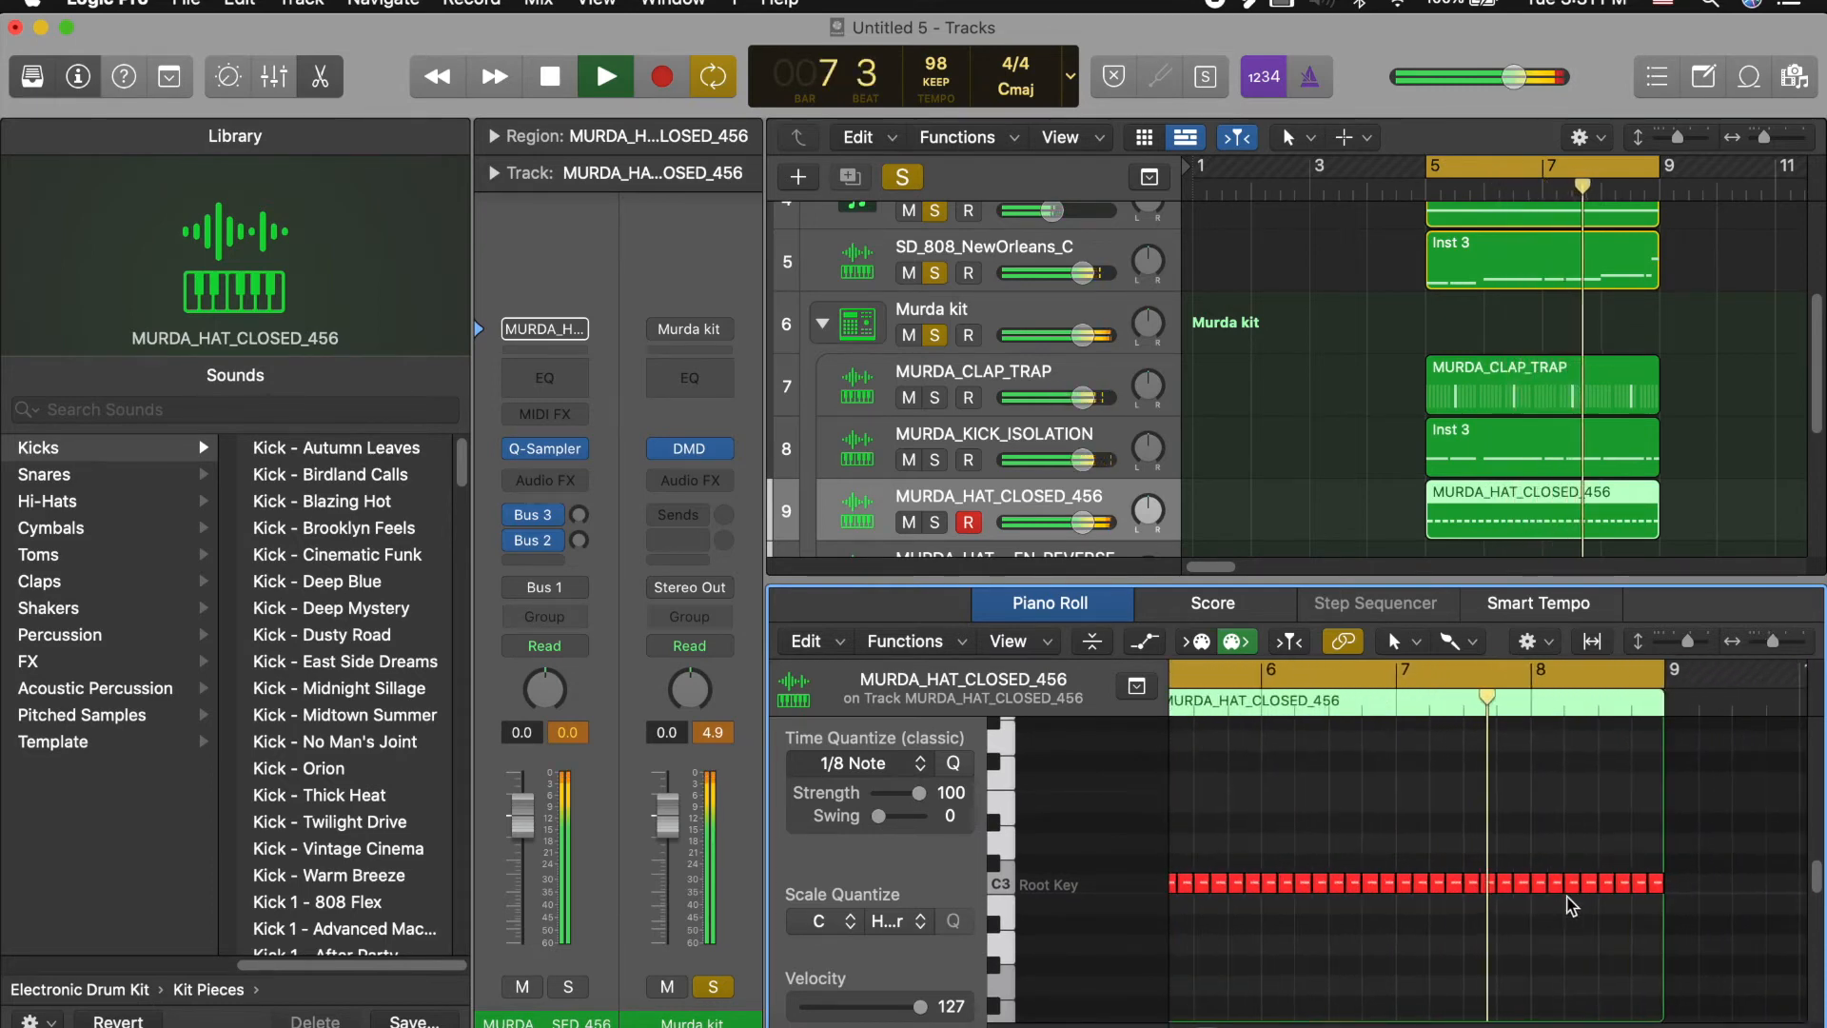
Step: Play and stop the loop while viewing the full hi-hat row, and try moving the second hi-hat note one semitone down
{"action": "scroll", "coordinate": [1551, 898], "scroll_direction": "up", "scroll_amount": 2}
{"action": "scroll", "coordinate": [1570, 899], "scroll_direction": "down", "scroll_amount": 3}
{"action": "scroll", "coordinate": [1579, 909], "scroll_direction": "up", "scroll_amount": 3}
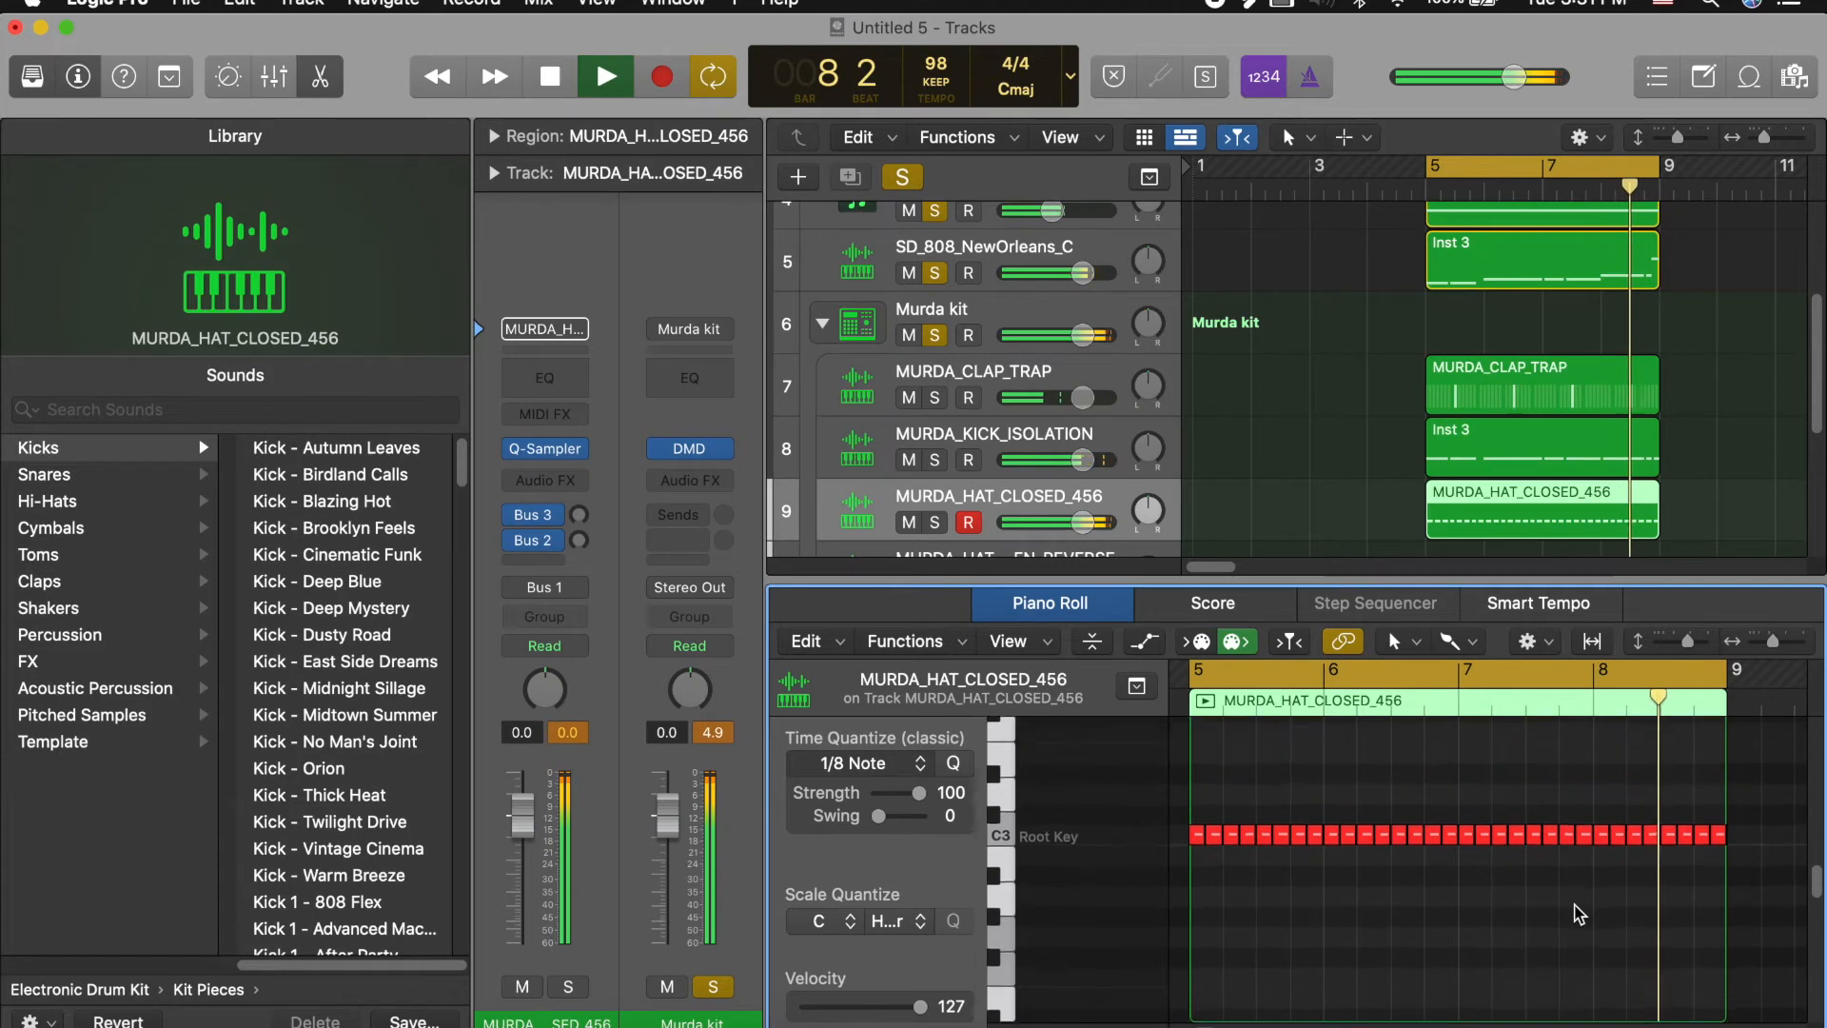
{"action": "key", "text": "space"}
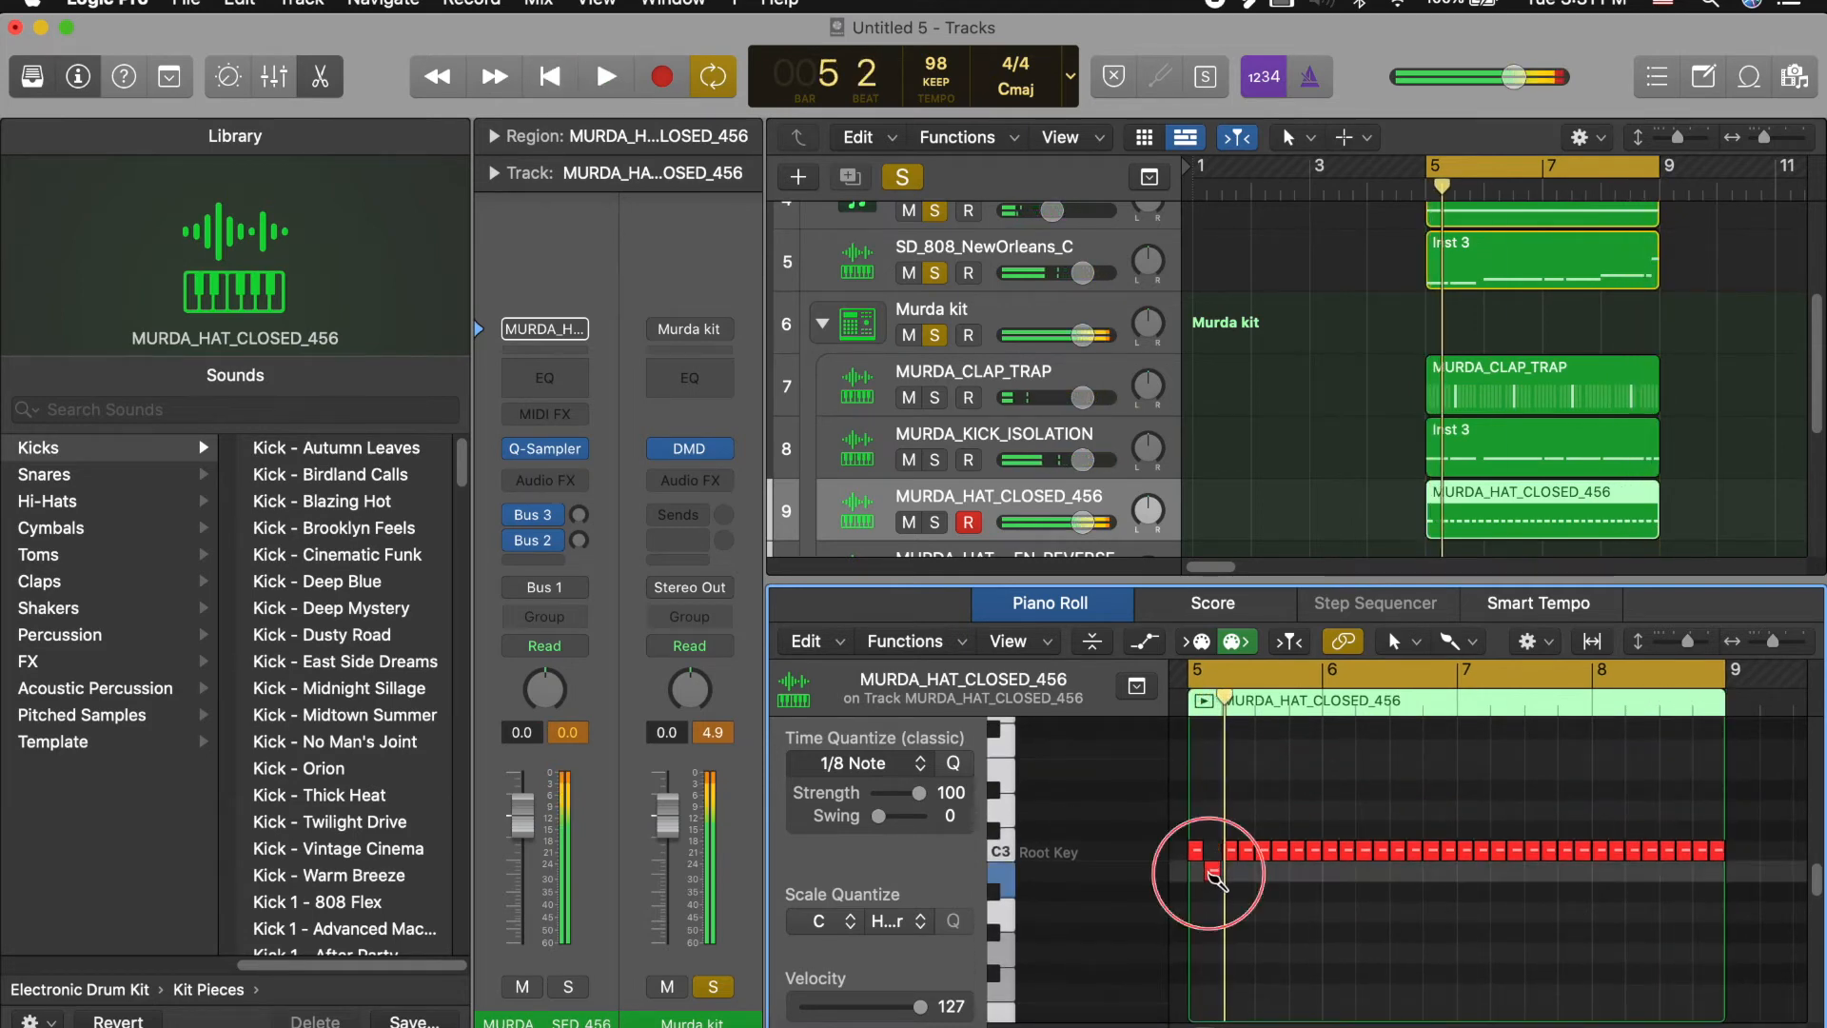
{"action": "key", "text": "space"}
{"action": "key", "text": "space"}
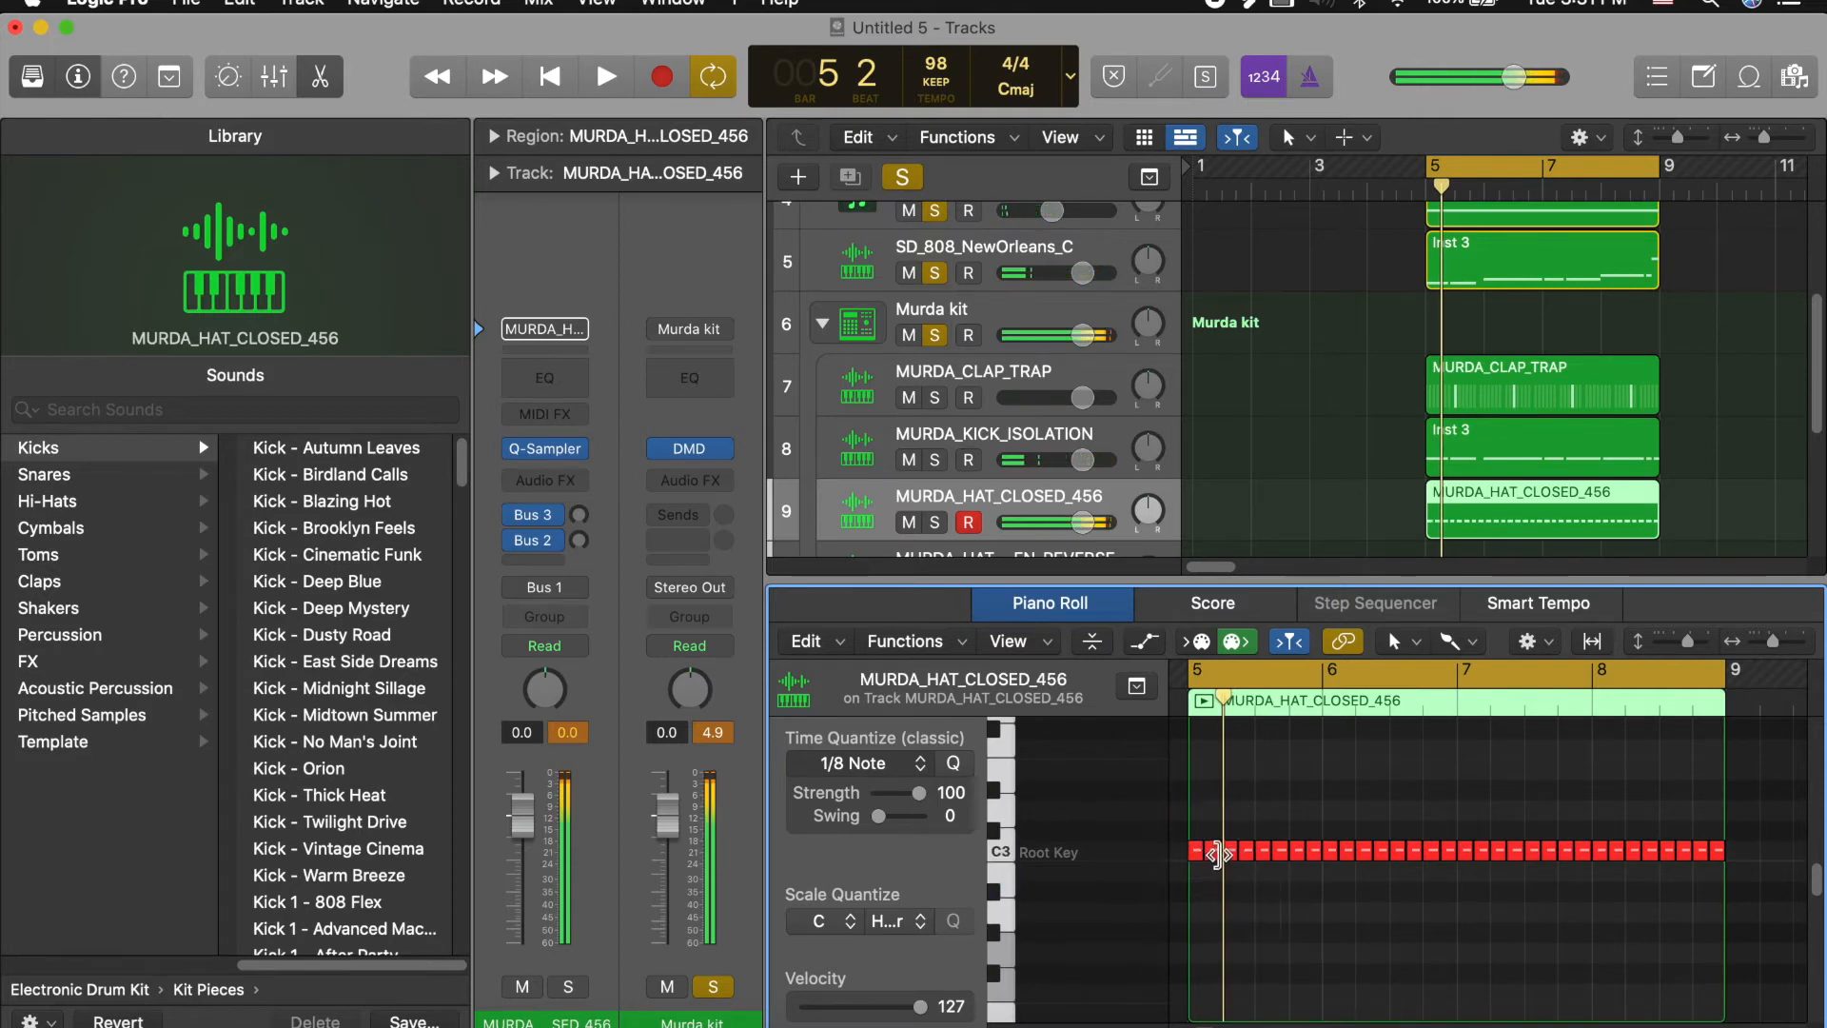
Step: Select every second hi-hat note from bar 5 to bar 9, set their velocity to 97, and audition the alternating accents
{"action": "left_click", "coordinate": [1213, 852]}
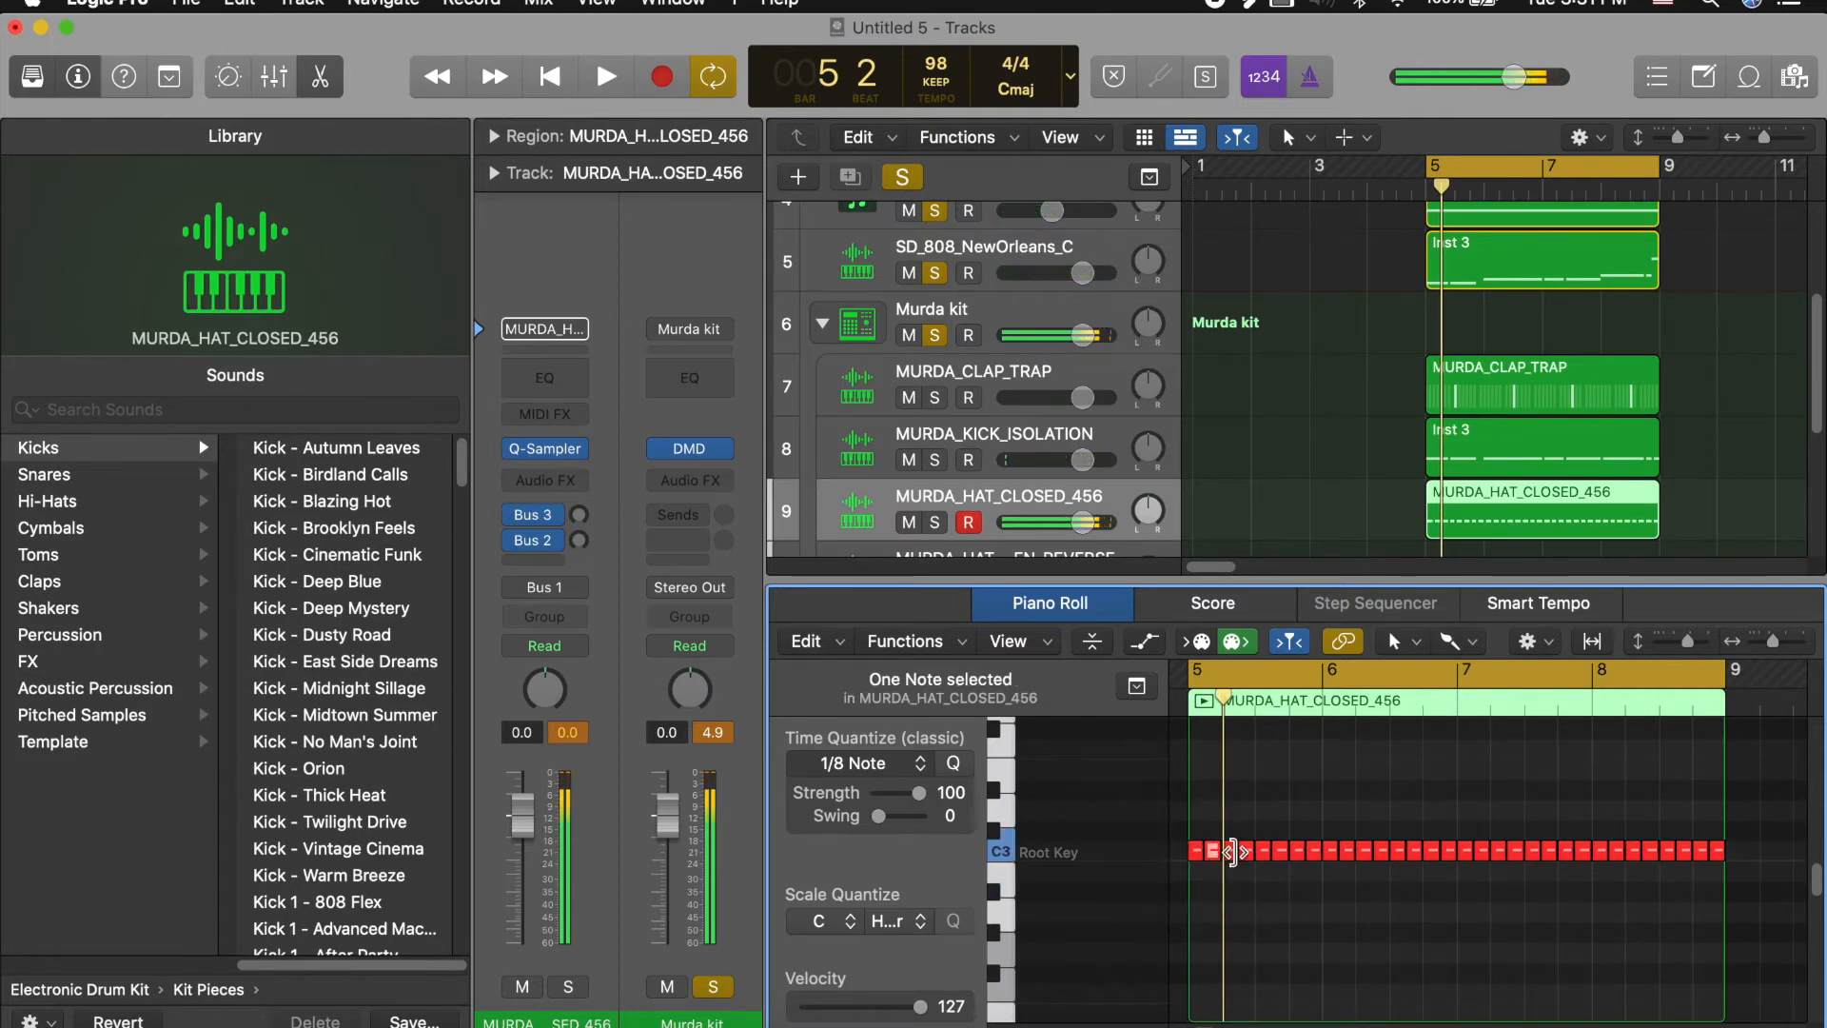
{"action": "left_click", "coordinate": [1246, 851], "text": "shift"}
{"action": "left_click", "coordinate": [1281, 852], "text": "shift"}
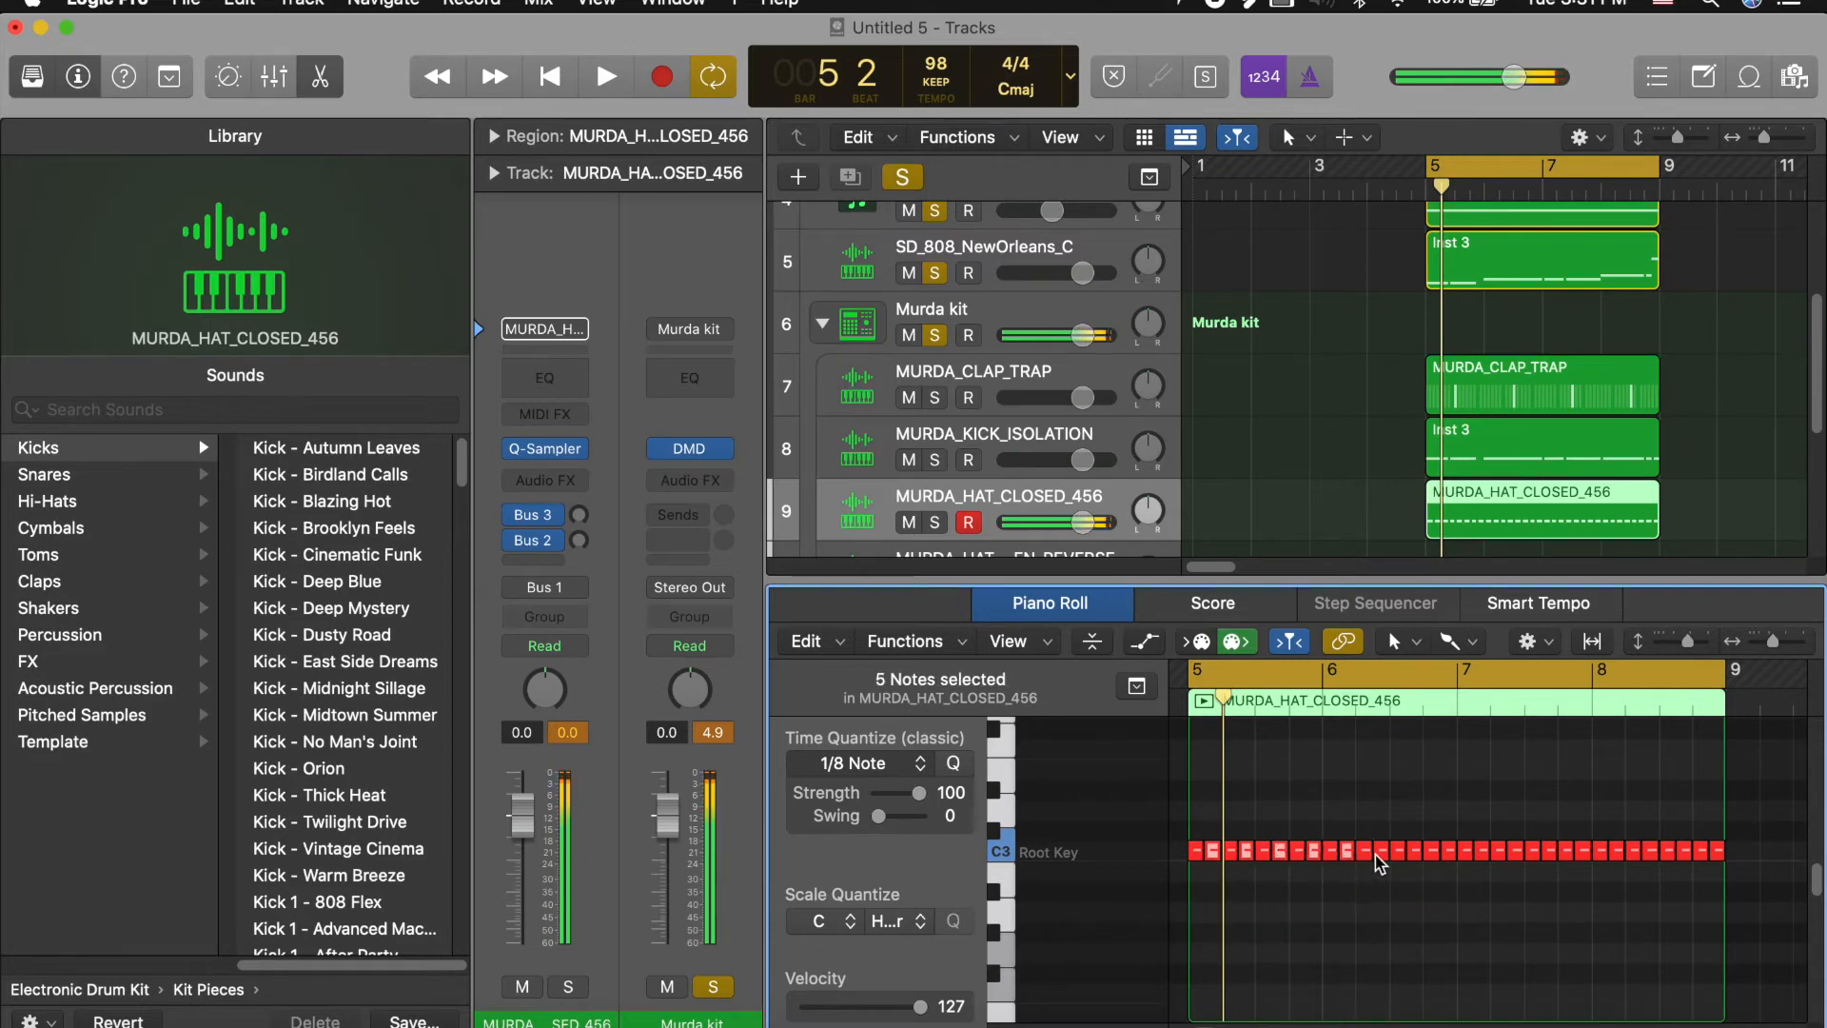
{"action": "left_click", "coordinate": [1416, 852], "text": "shift"}
{"action": "left_click", "coordinate": [1448, 852], "text": "shift"}
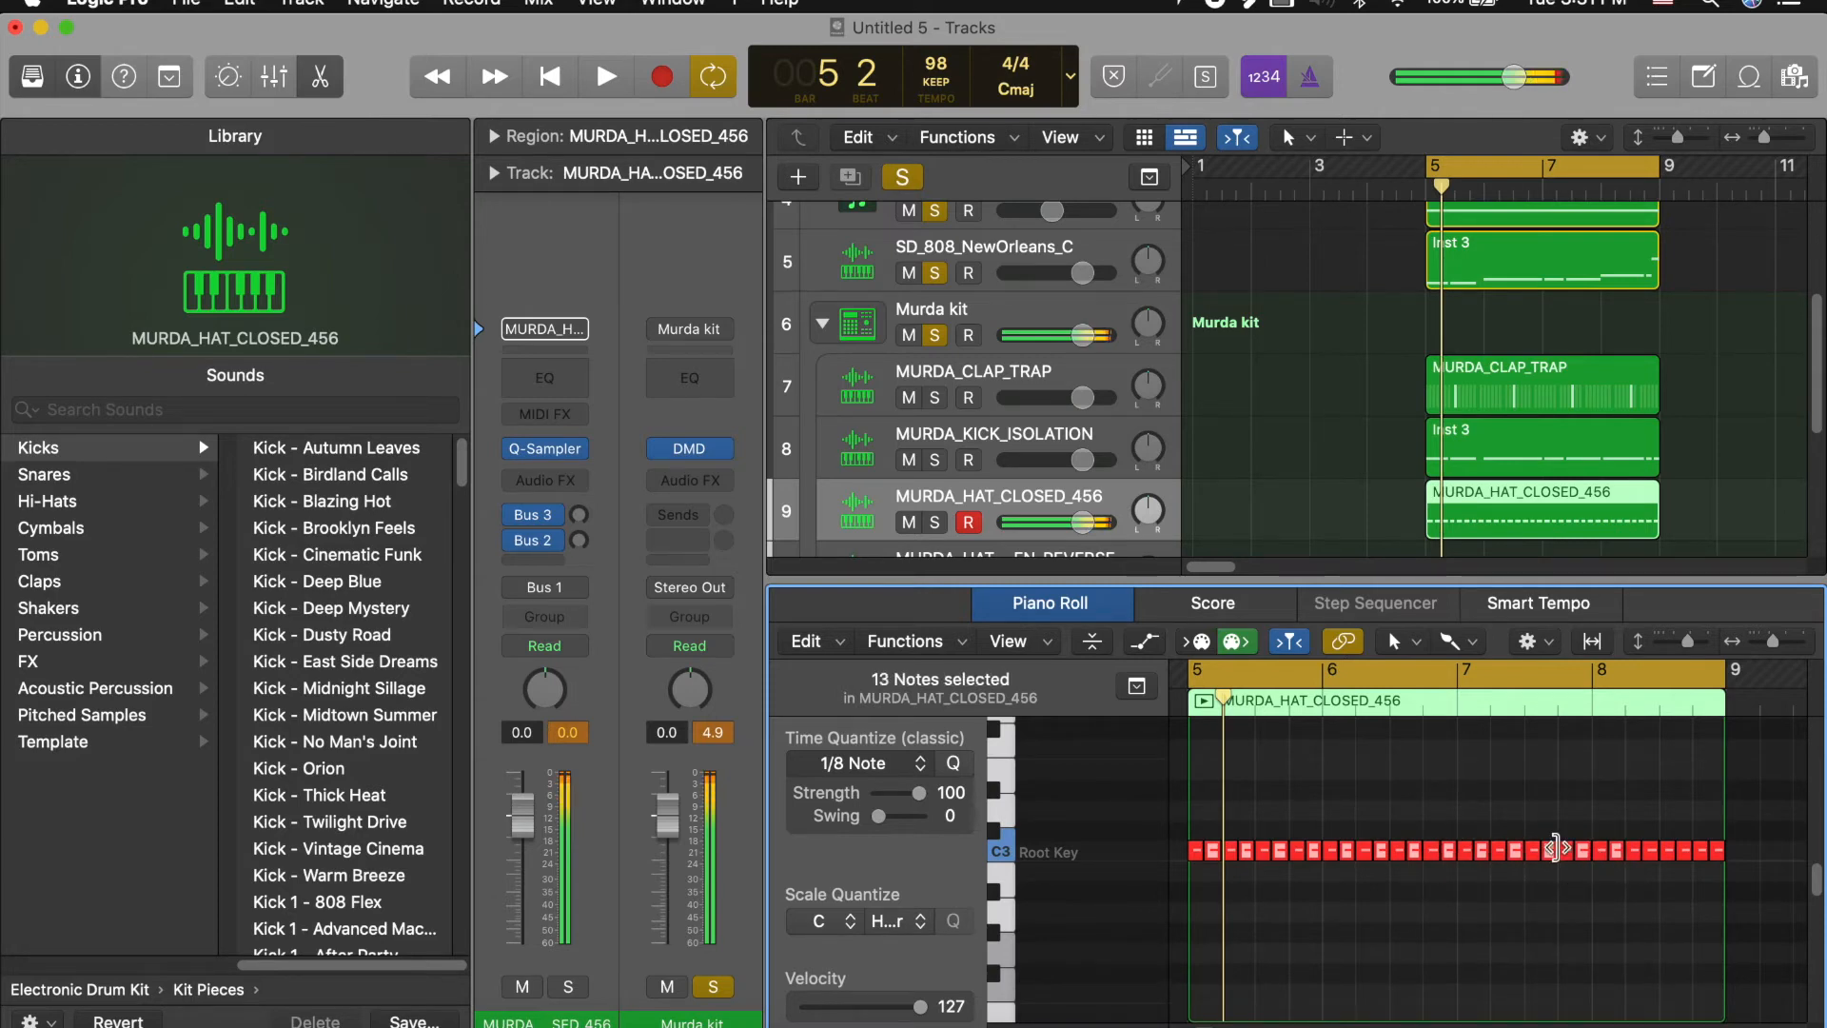
{"action": "left_click", "coordinate": [1651, 852], "text": "shift"}
{"action": "left_click", "coordinate": [1684, 851], "text": "shift"}
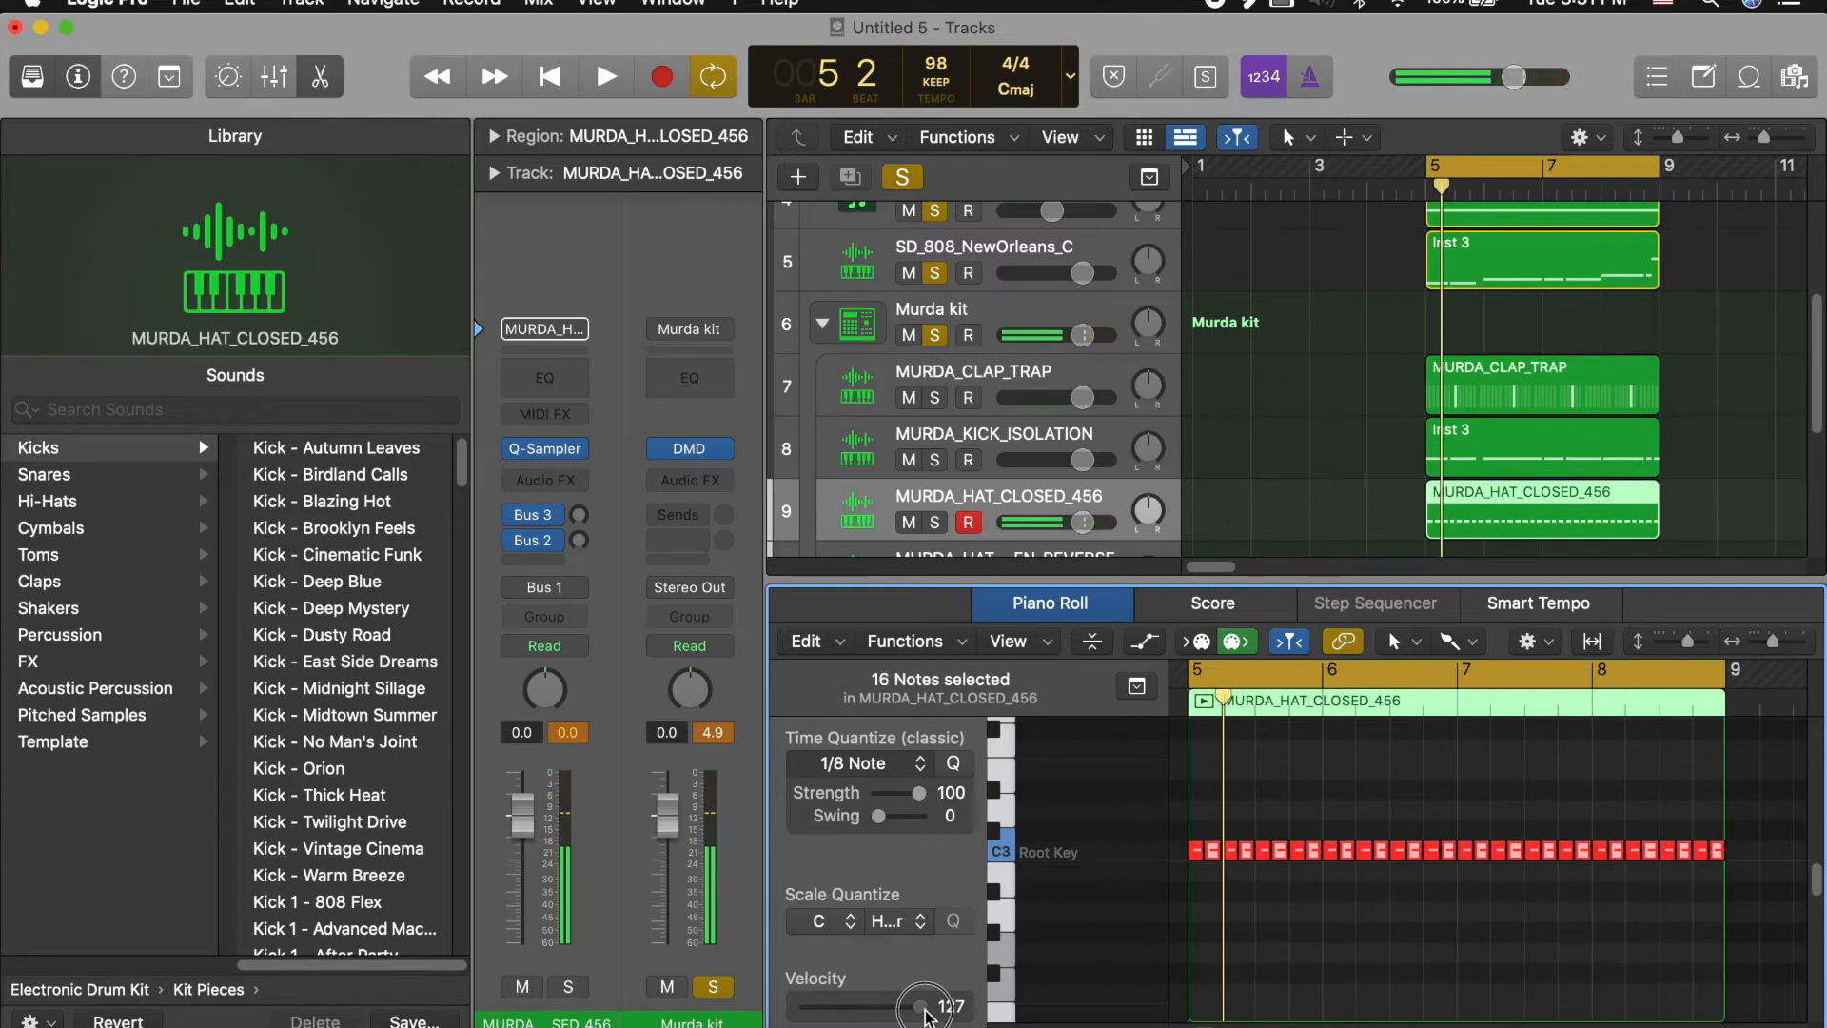
{"action": "left_click_drag", "start_coordinate": [904, 1016], "coordinate": [897, 1016]}
{"action": "key", "text": "space"}
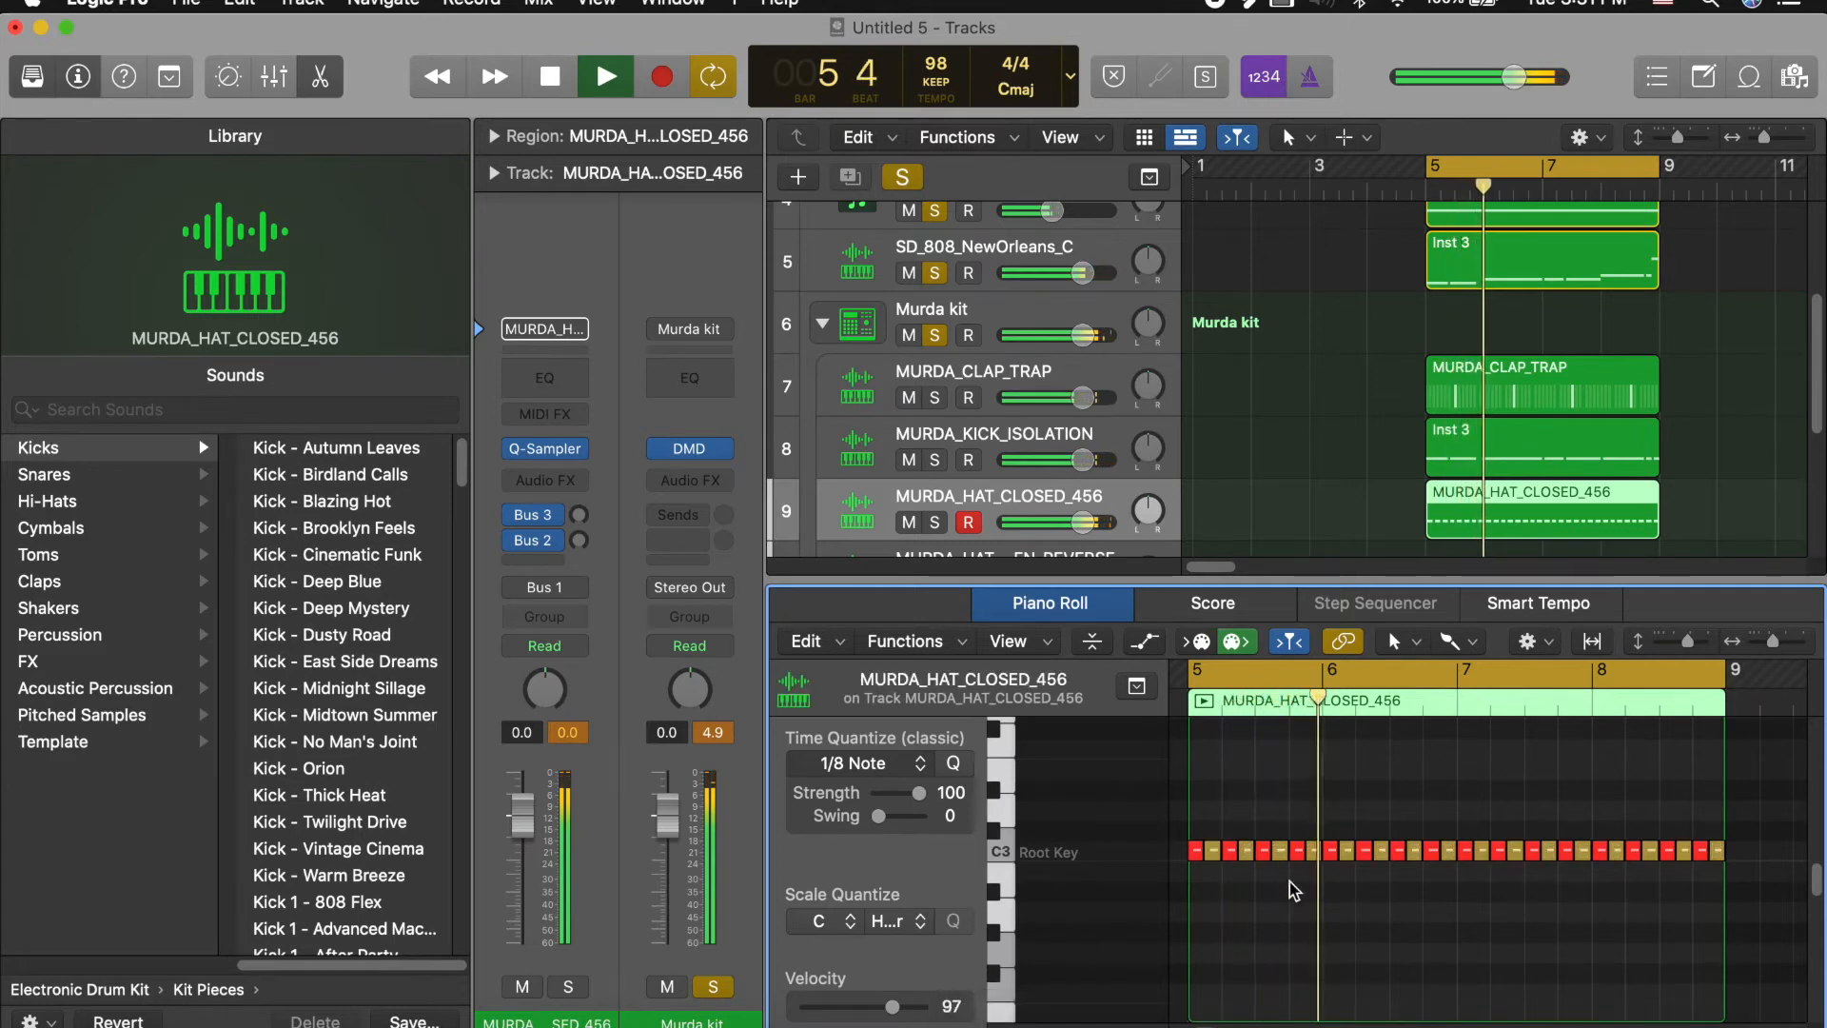
{"action": "key", "text": "space"}
Step: Set Time Quantize to 1/32 Note and replace the hi-hat note on beat 3 of bar 5 with 1/32 notes one semitone lower
{"action": "scroll", "coordinate": [1289, 904], "scroll_direction": "up", "scroll_amount": 1}
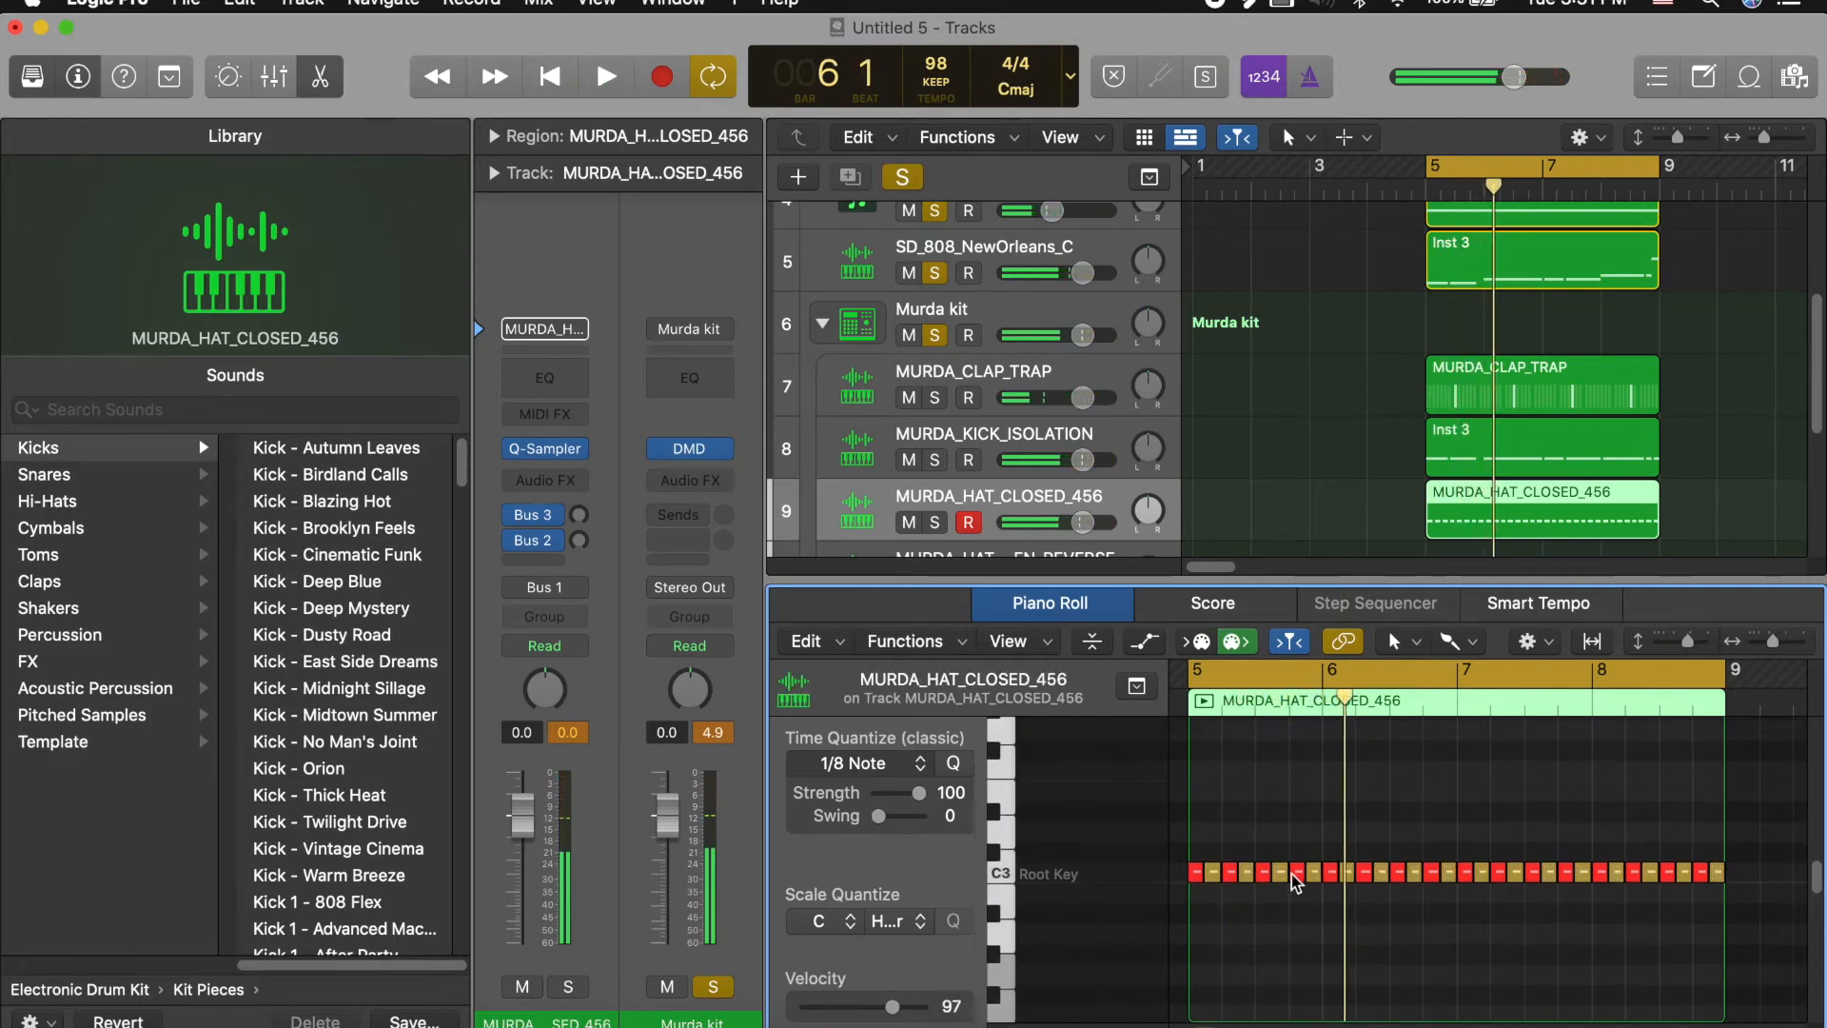
{"action": "left_click", "coordinate": [861, 763]}
{"action": "key", "text": "Return"}
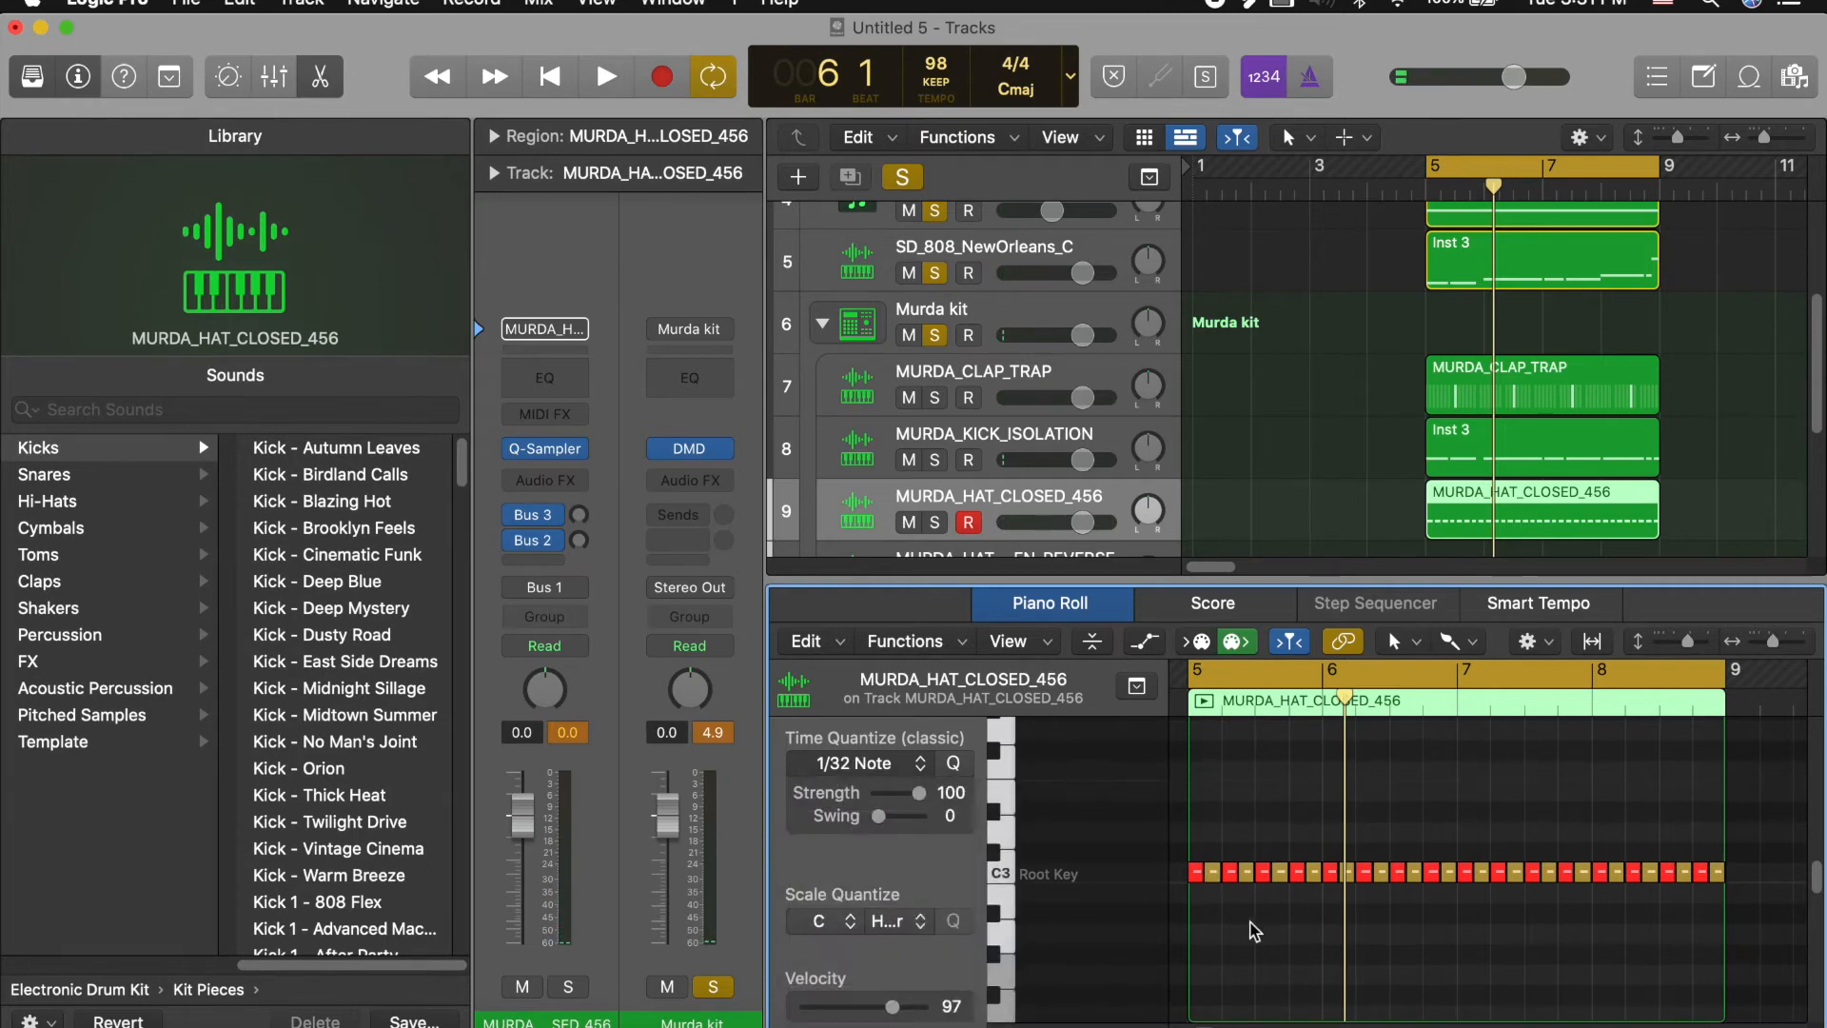
{"action": "left_click", "coordinate": [1260, 868], "text": "super"}
{"action": "left_click", "coordinate": [1259, 891], "text": "super"}
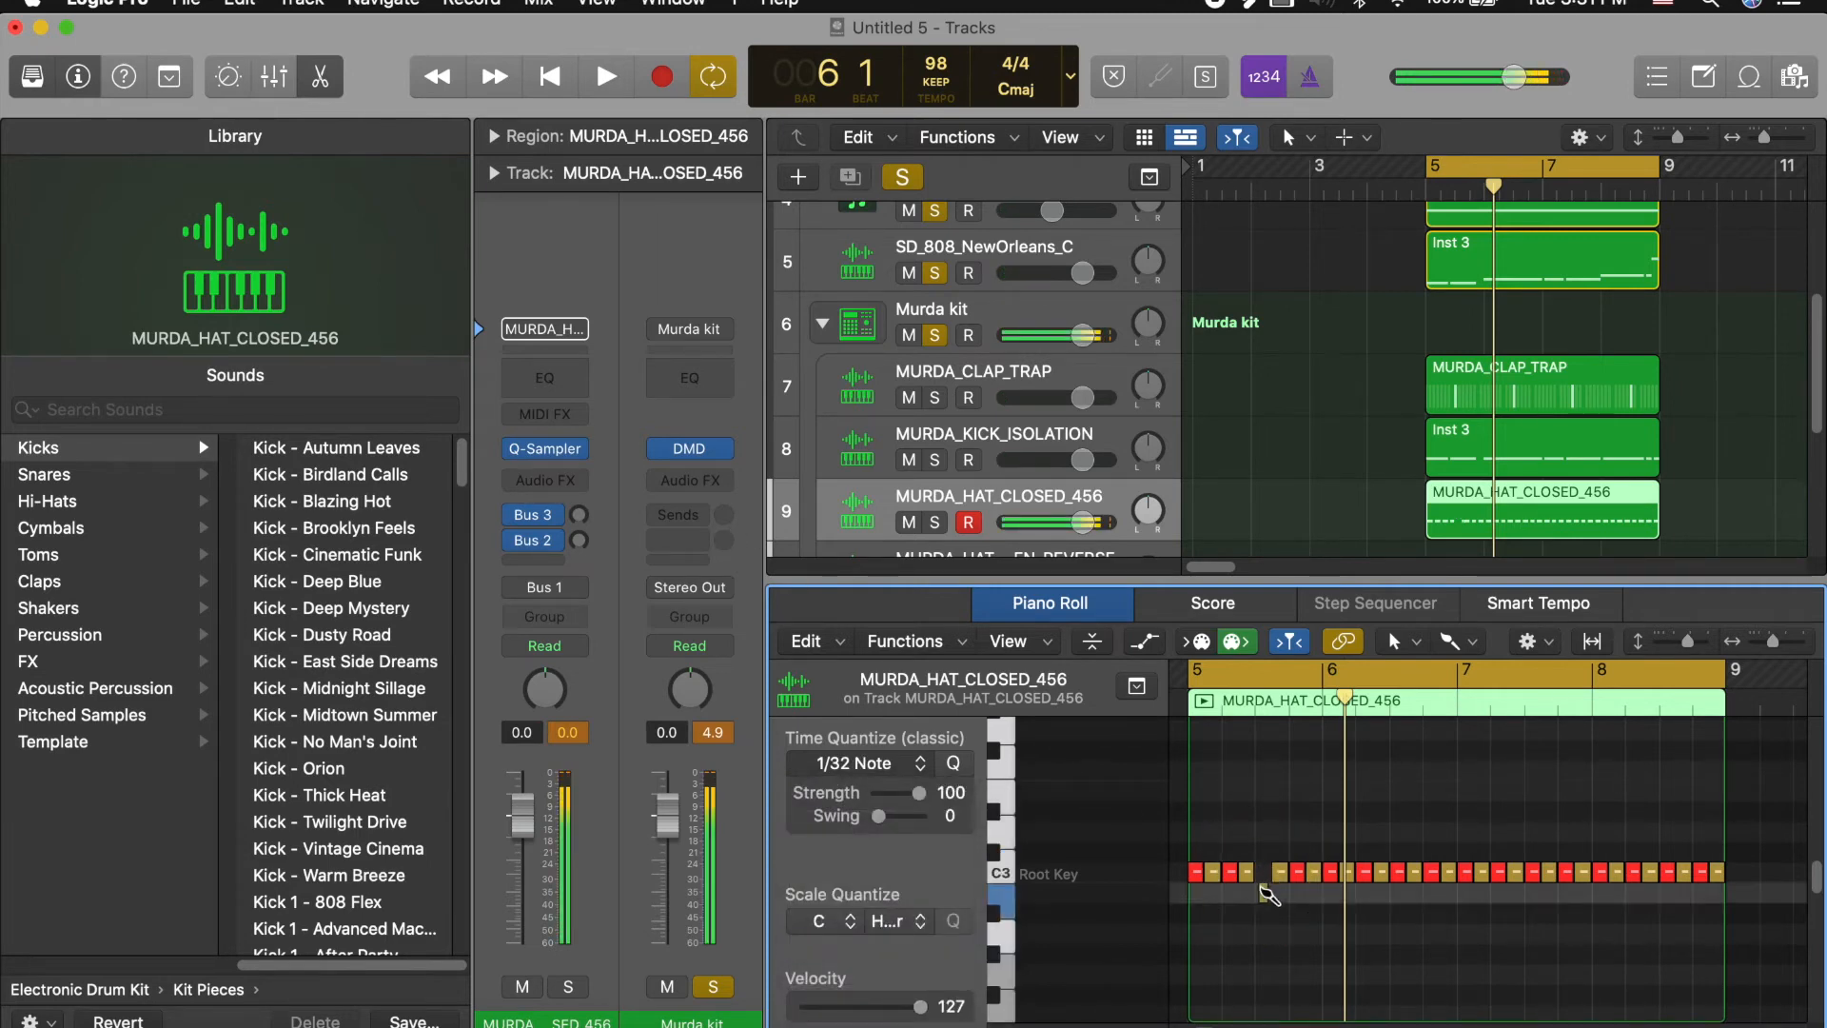
{"action": "left_click", "coordinate": [1263, 892], "text": "super"}
{"action": "key", "text": "space"}
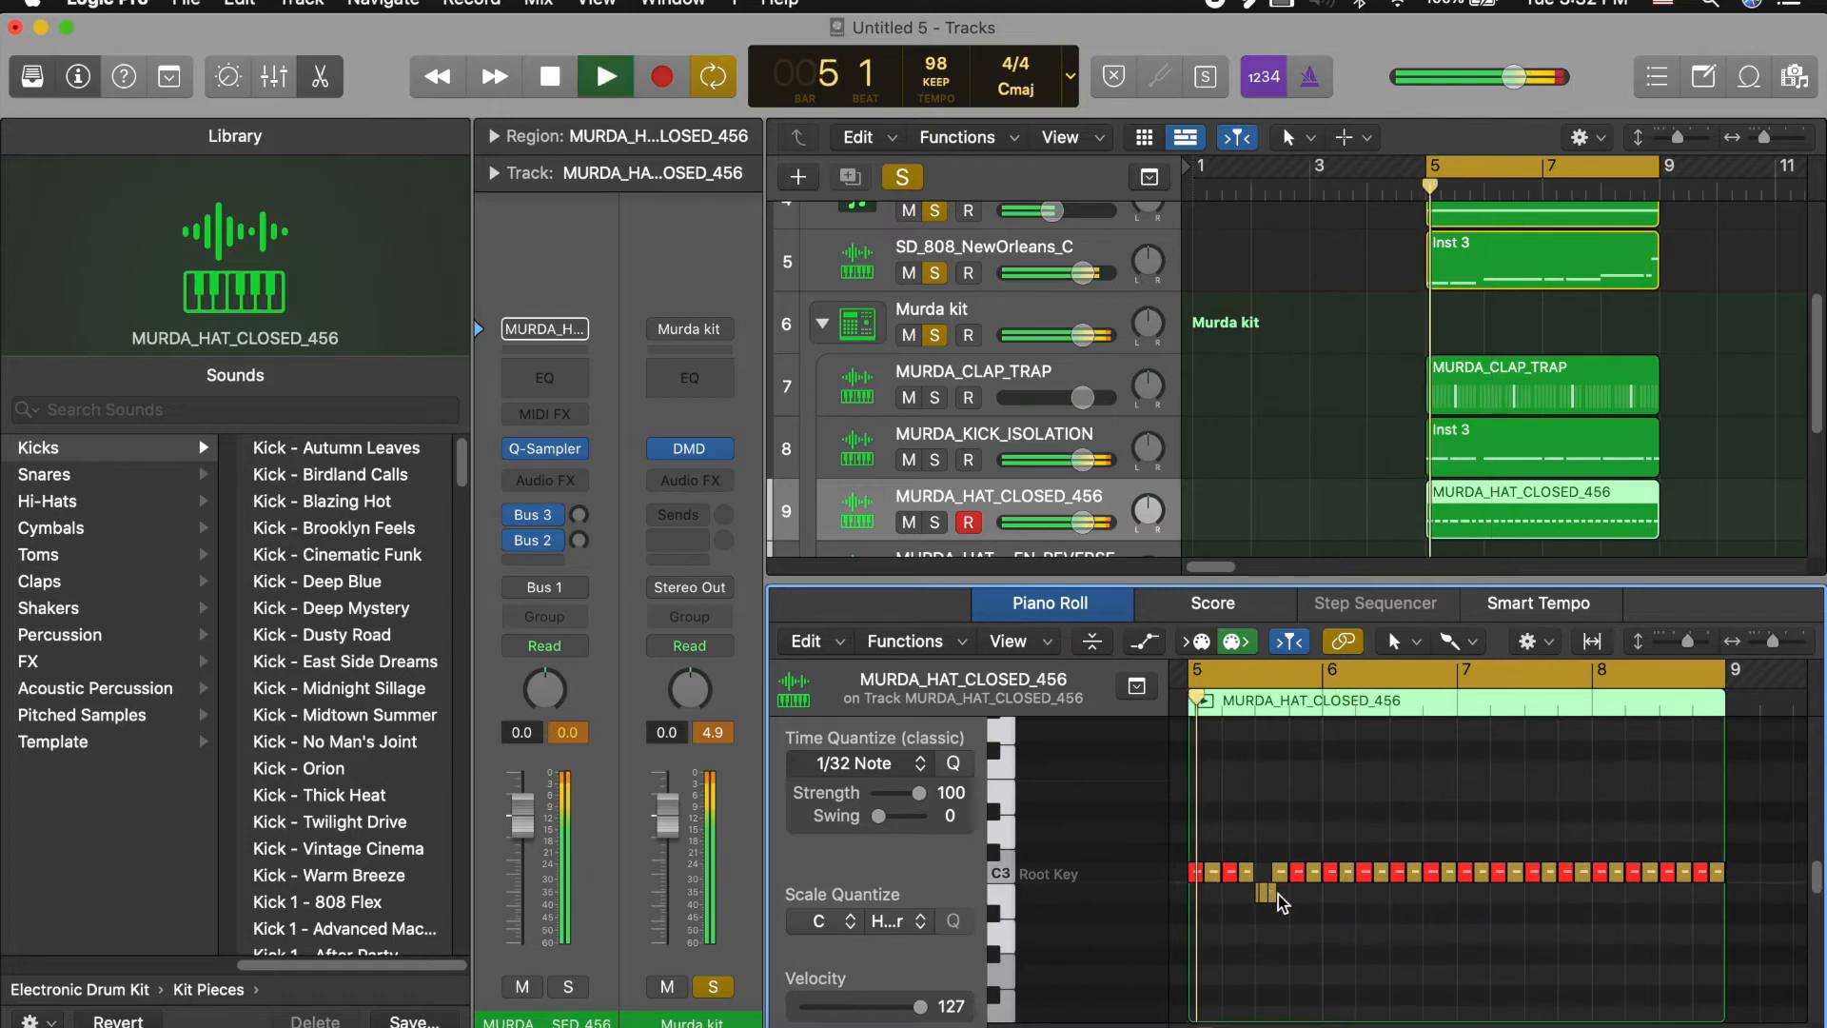
{"action": "key", "text": "space"}
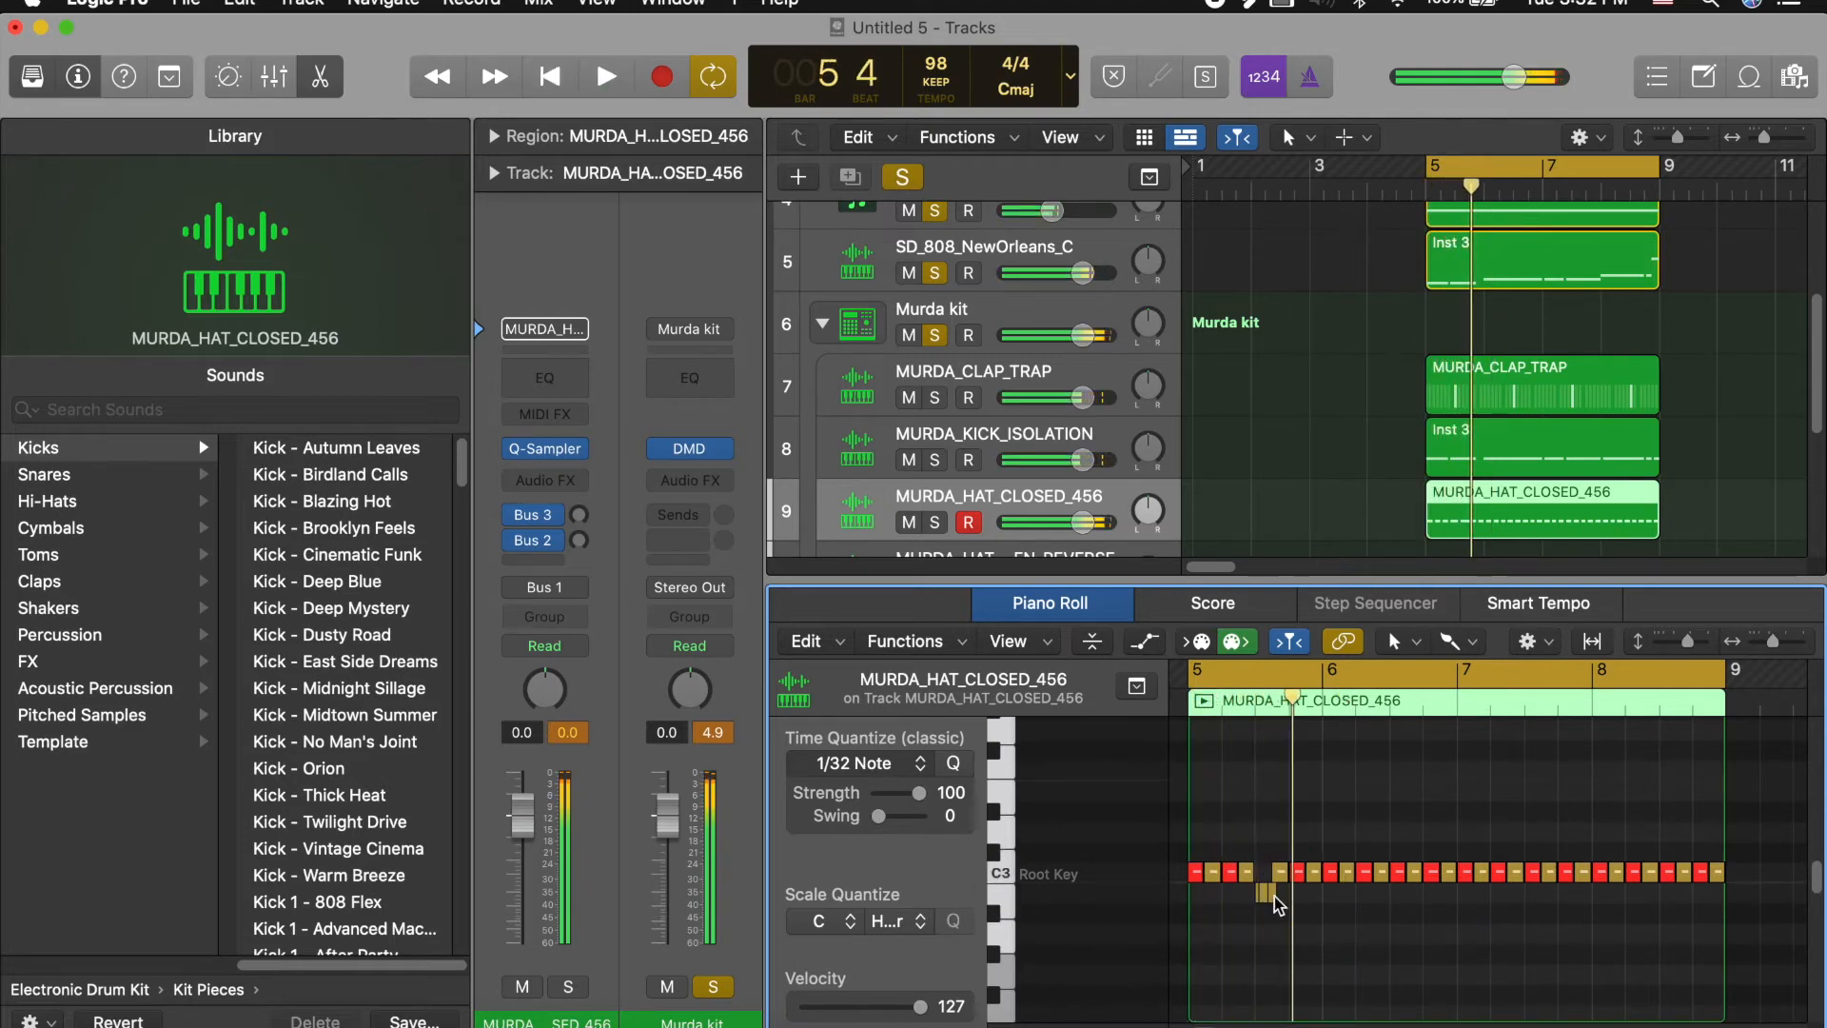
Step: Use four 1/32 hi-hat notes on G2 instead of the B2 roll on beat 3 of bar 5, and play it back
{"action": "scroll", "coordinate": [1269, 893], "scroll_direction": "up", "scroll_amount": 5}
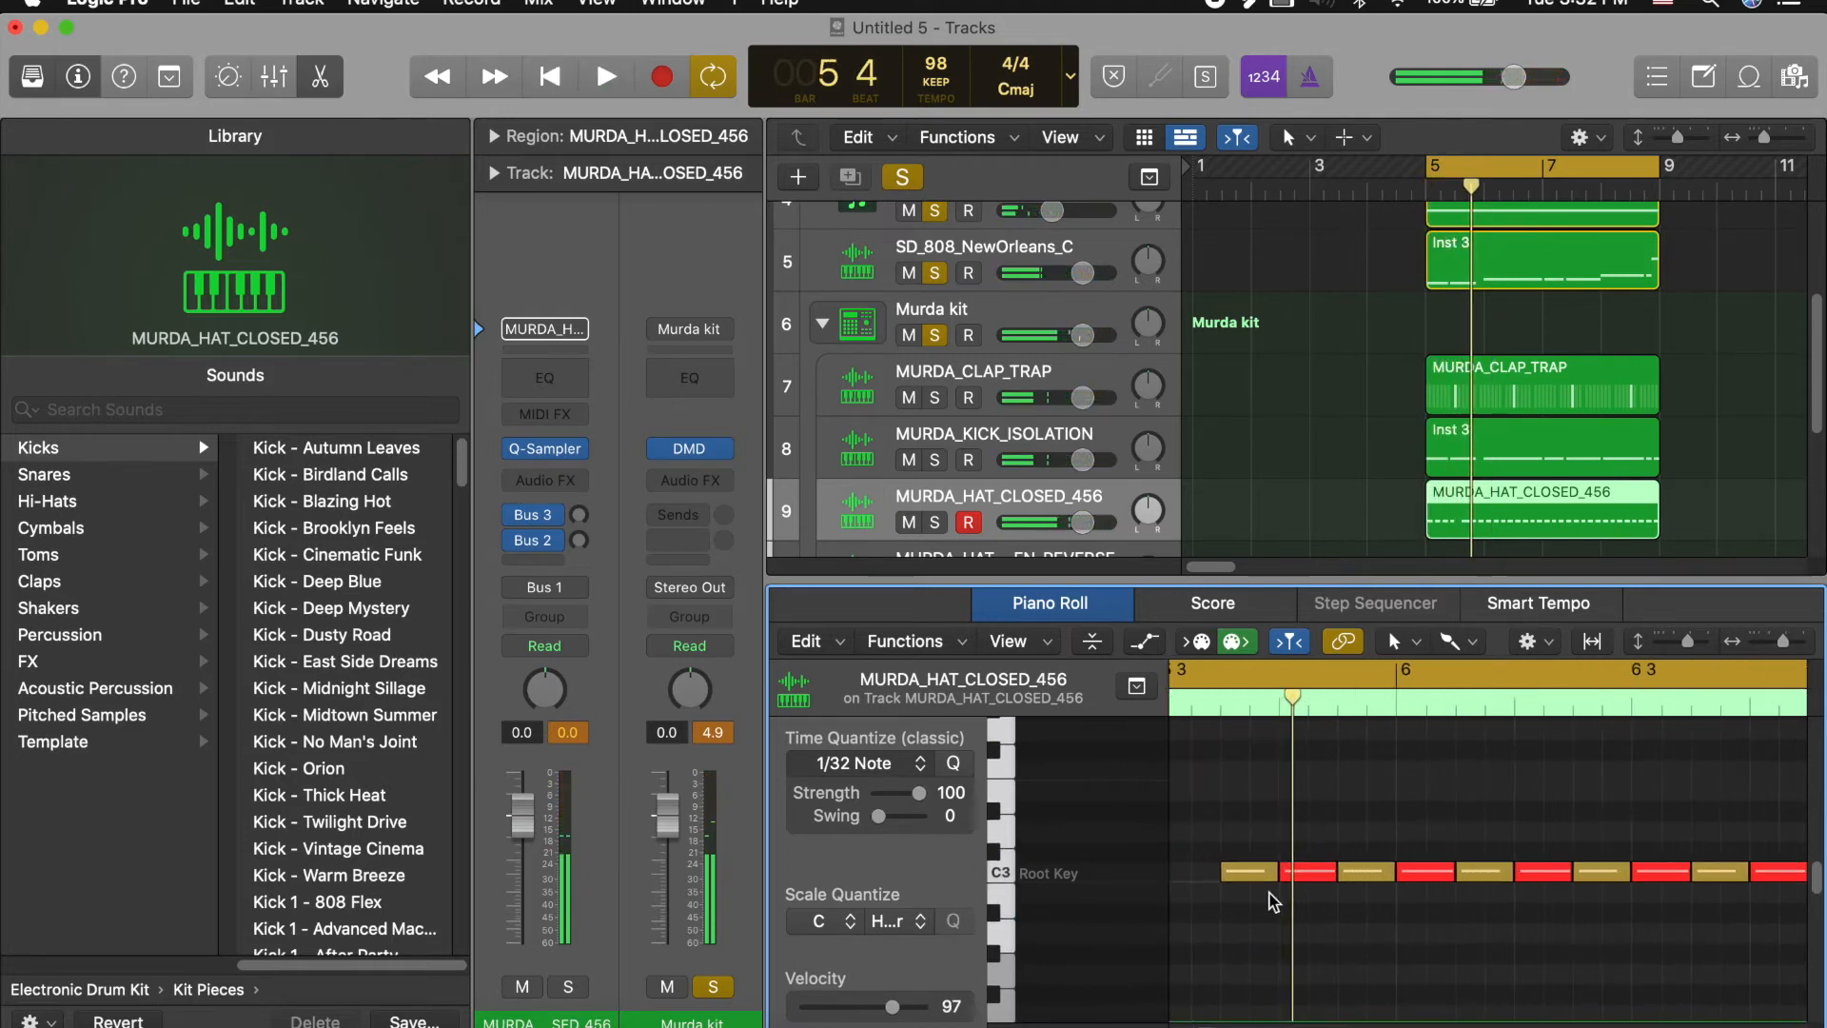
{"action": "key", "text": "space"}
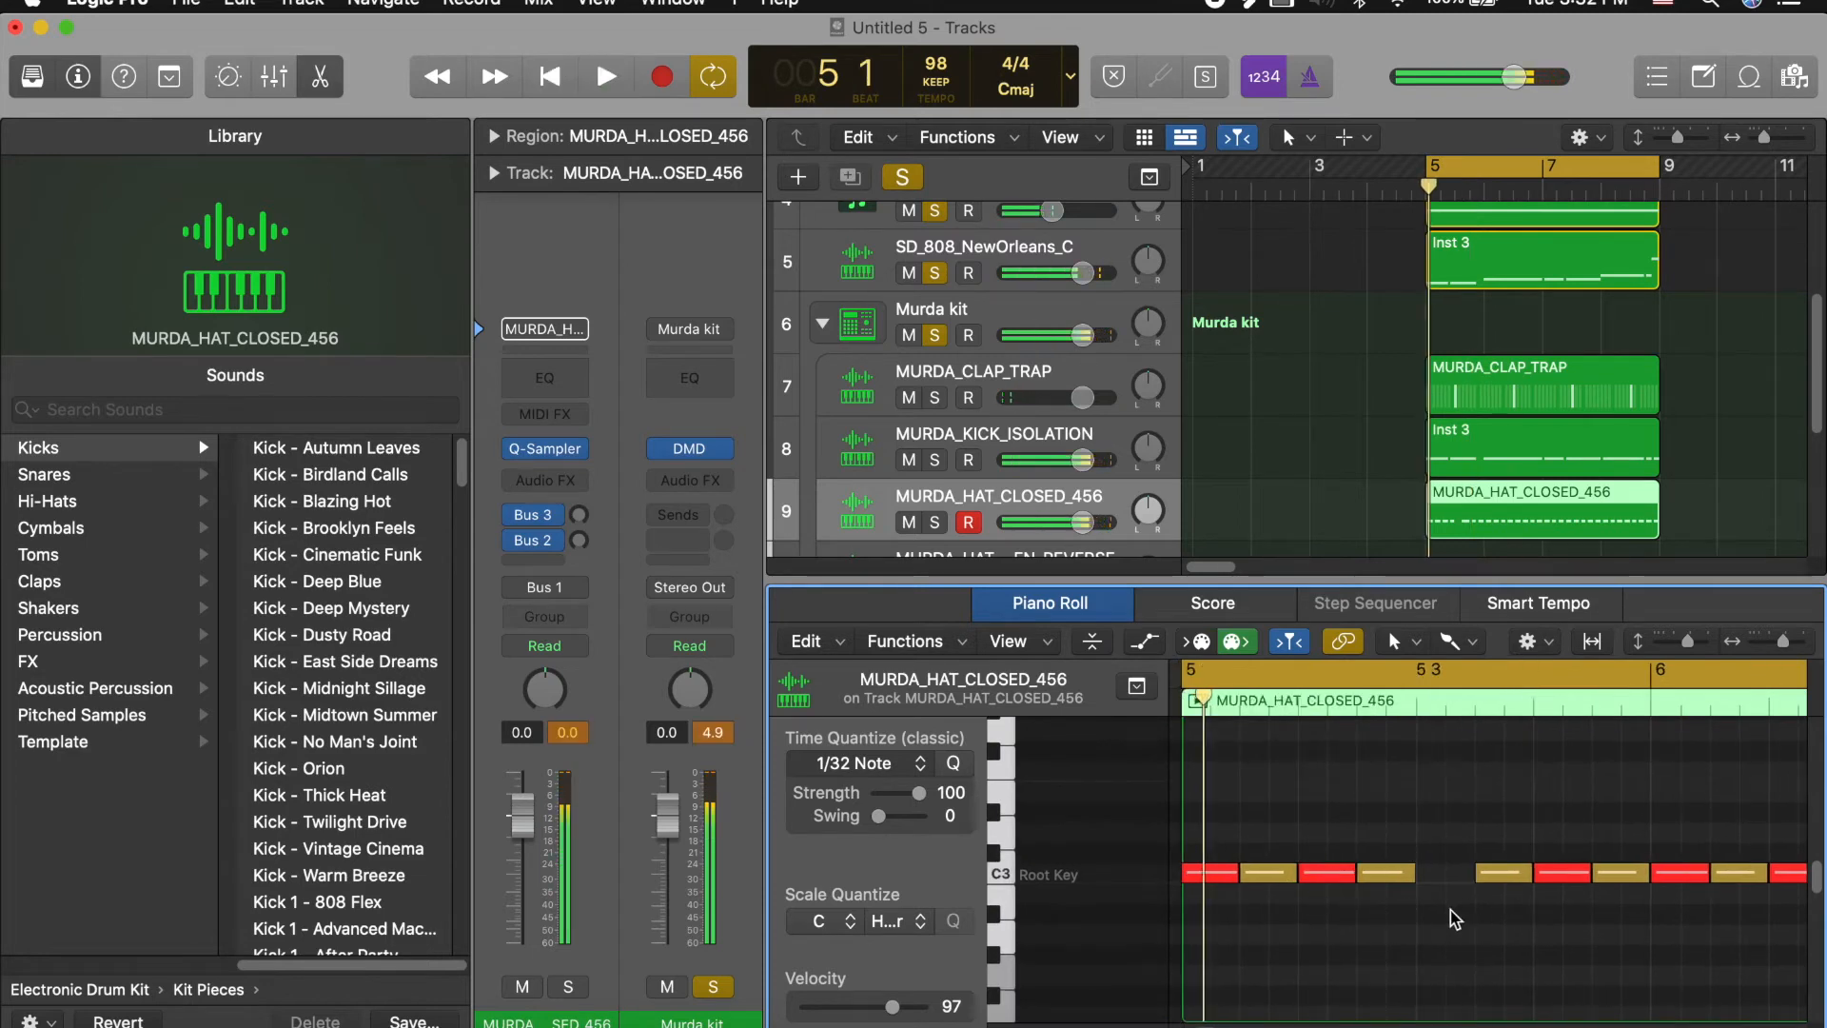
{"action": "left_click", "coordinate": [1421, 972]}
{"action": "left_click", "coordinate": [1439, 972]}
{"action": "left_click", "coordinate": [1453, 971]}
{"action": "left_click", "coordinate": [1468, 972]}
{"action": "key", "text": "space"}
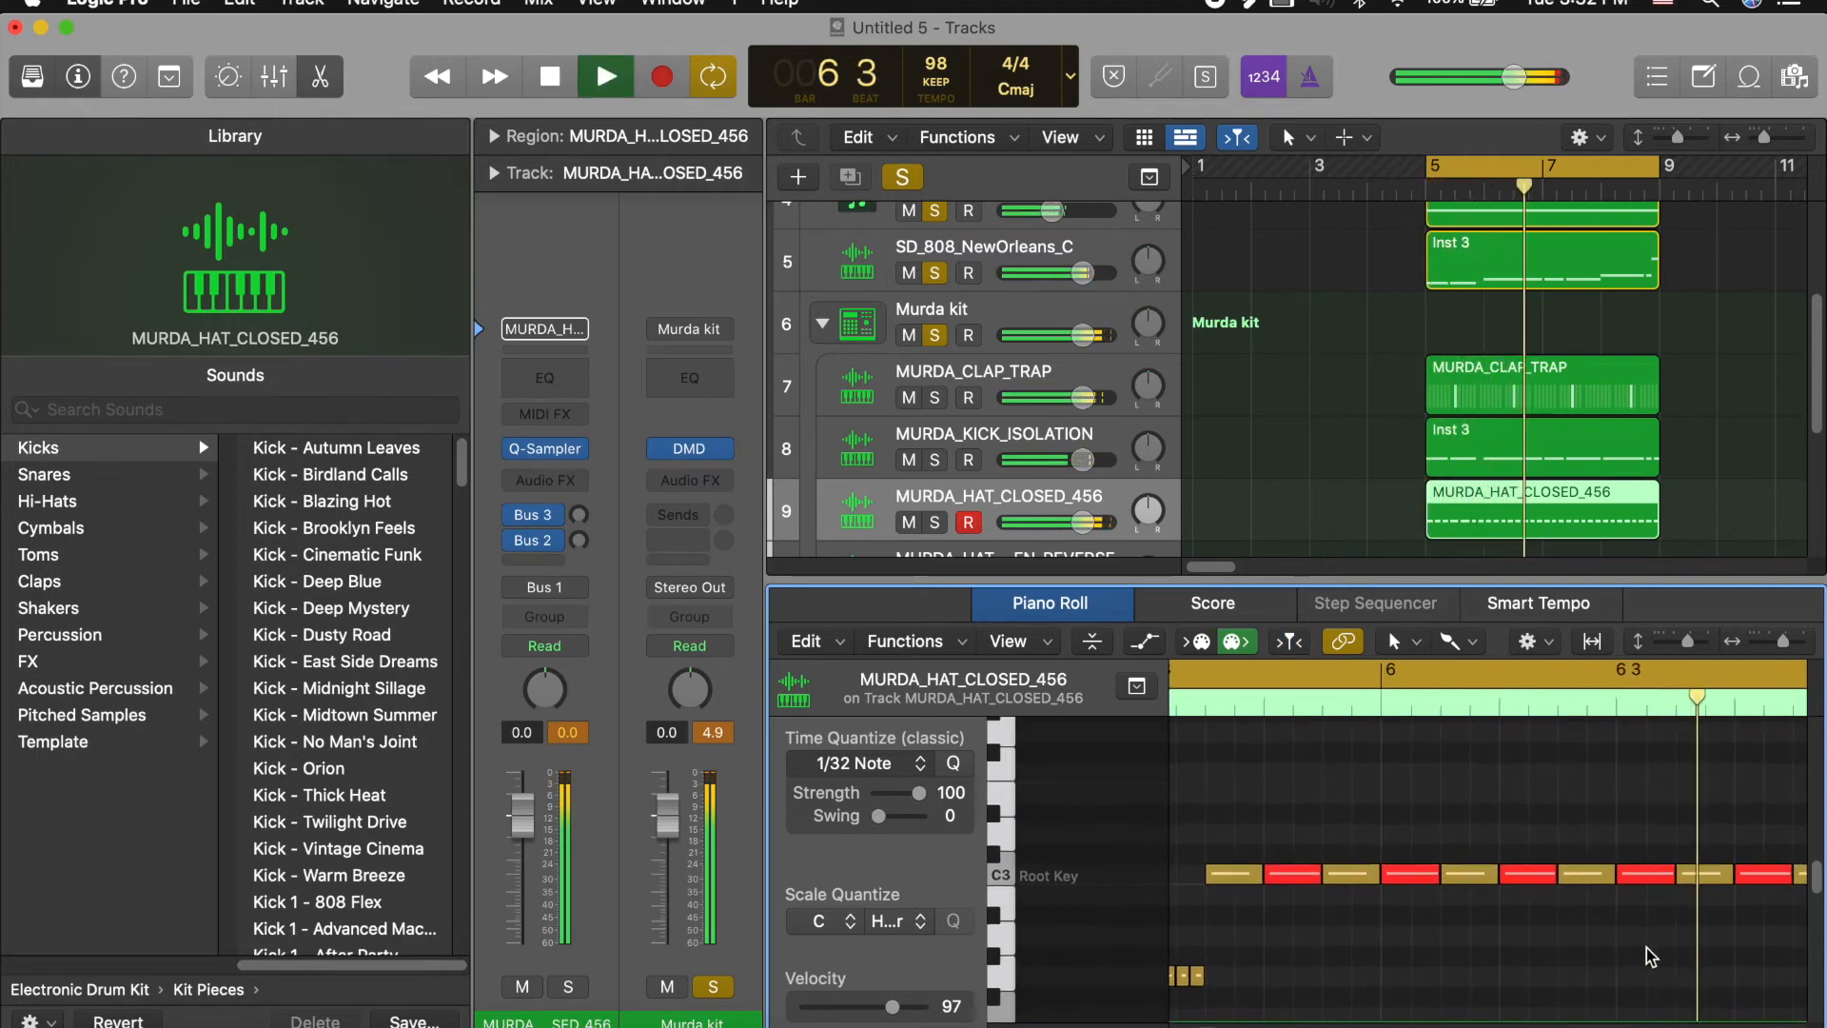
{"action": "key", "text": "space"}
Step: Erase the hi-hat notes on C3 from beat 3 to the end of bar 6 while auditioning the loop
{"action": "scroll", "coordinate": [1646, 948], "scroll_direction": "down", "scroll_amount": 5}
{"action": "scroll", "coordinate": [1646, 948], "scroll_direction": "right", "scroll_amount": 2}
{"action": "scroll", "coordinate": [1646, 948], "scroll_direction": "up", "scroll_amount": 3}
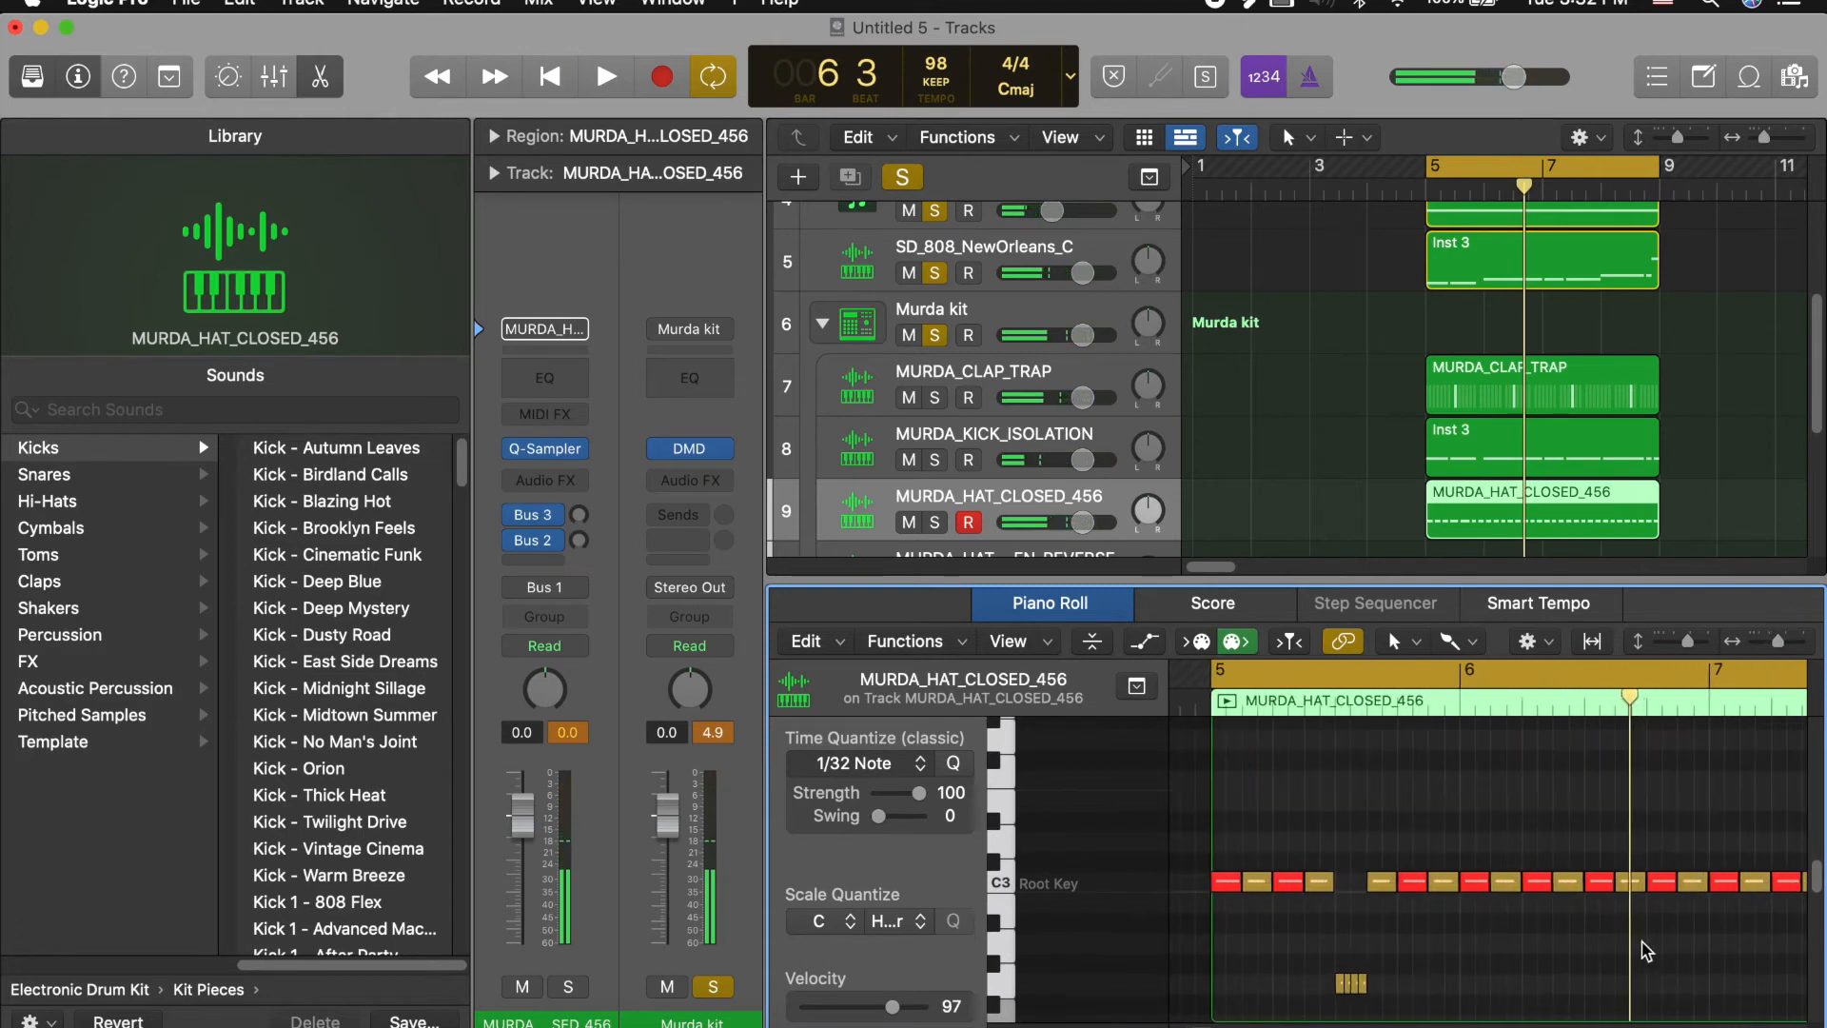
{"action": "key", "text": "space"}
{"action": "left_click_drag", "start_coordinate": [1629, 881], "coordinate": [1656, 885]}
{"action": "left_click", "coordinate": [1653, 886], "text": "super"}
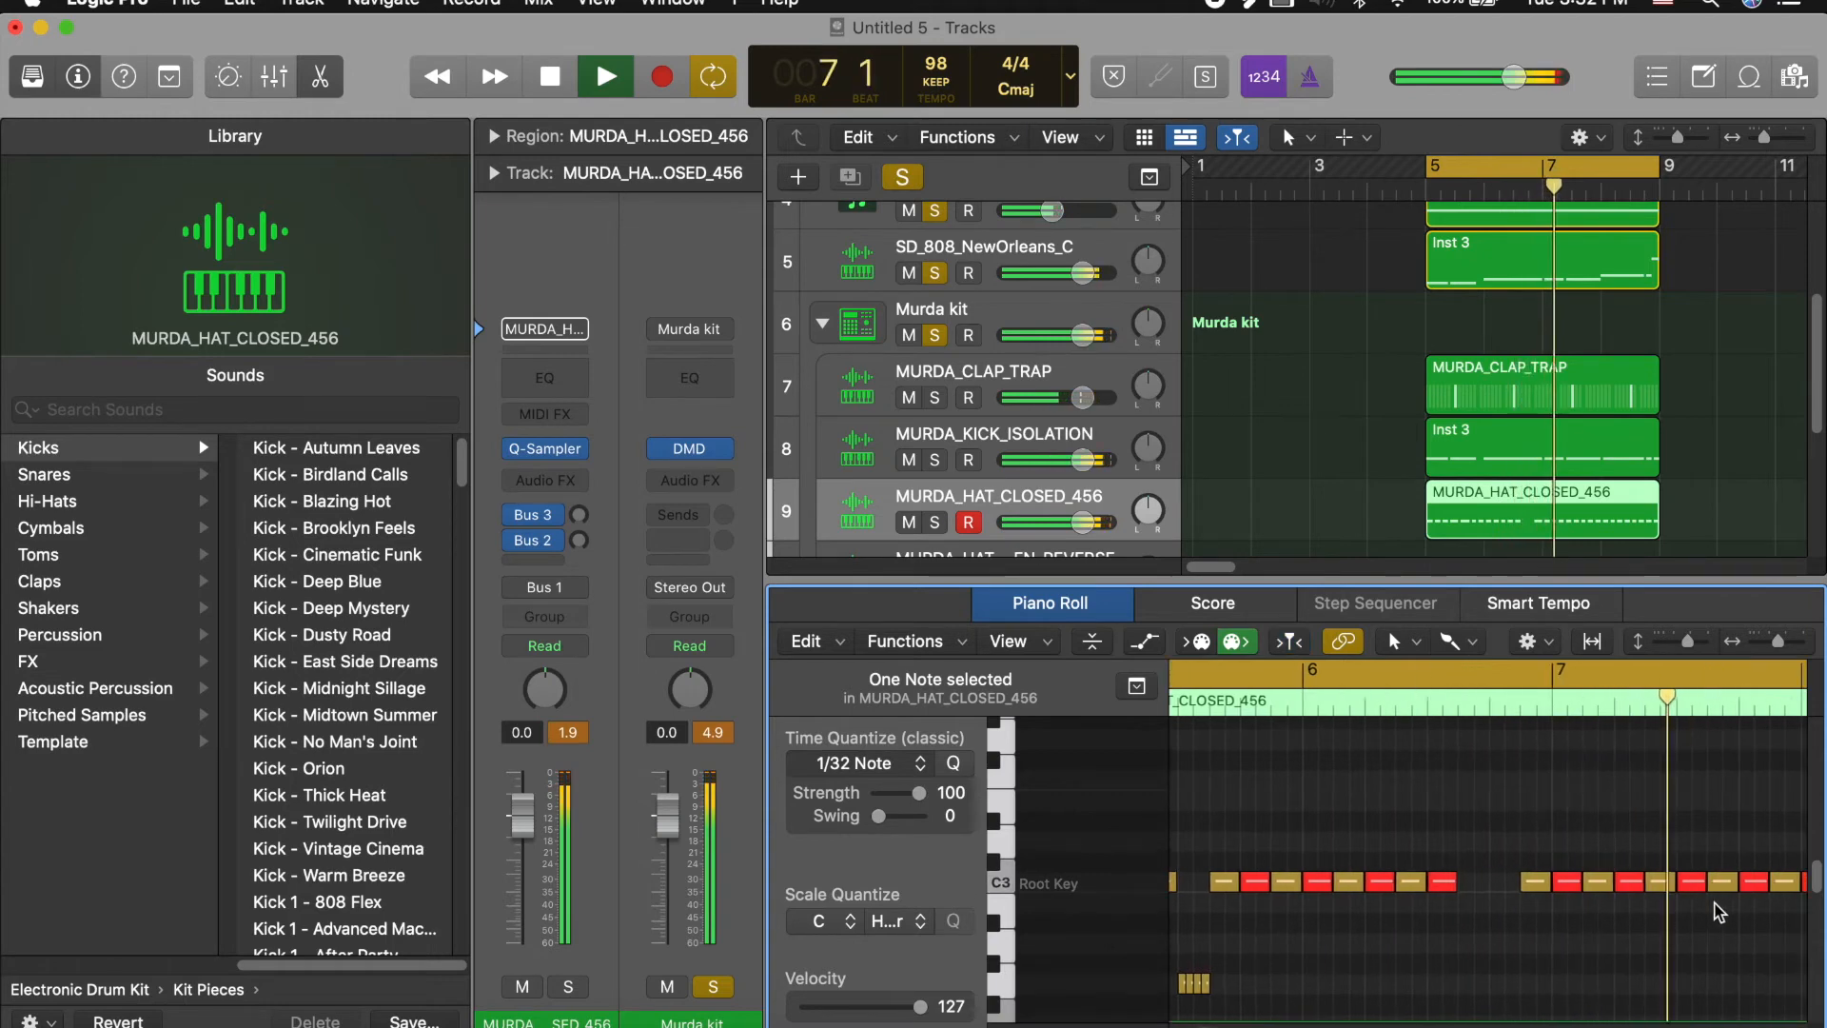
{"action": "key", "text": "space"}
{"action": "key", "text": "space"}
{"action": "scroll", "coordinate": [1582, 899], "scroll_direction": "right", "scroll_amount": 2}
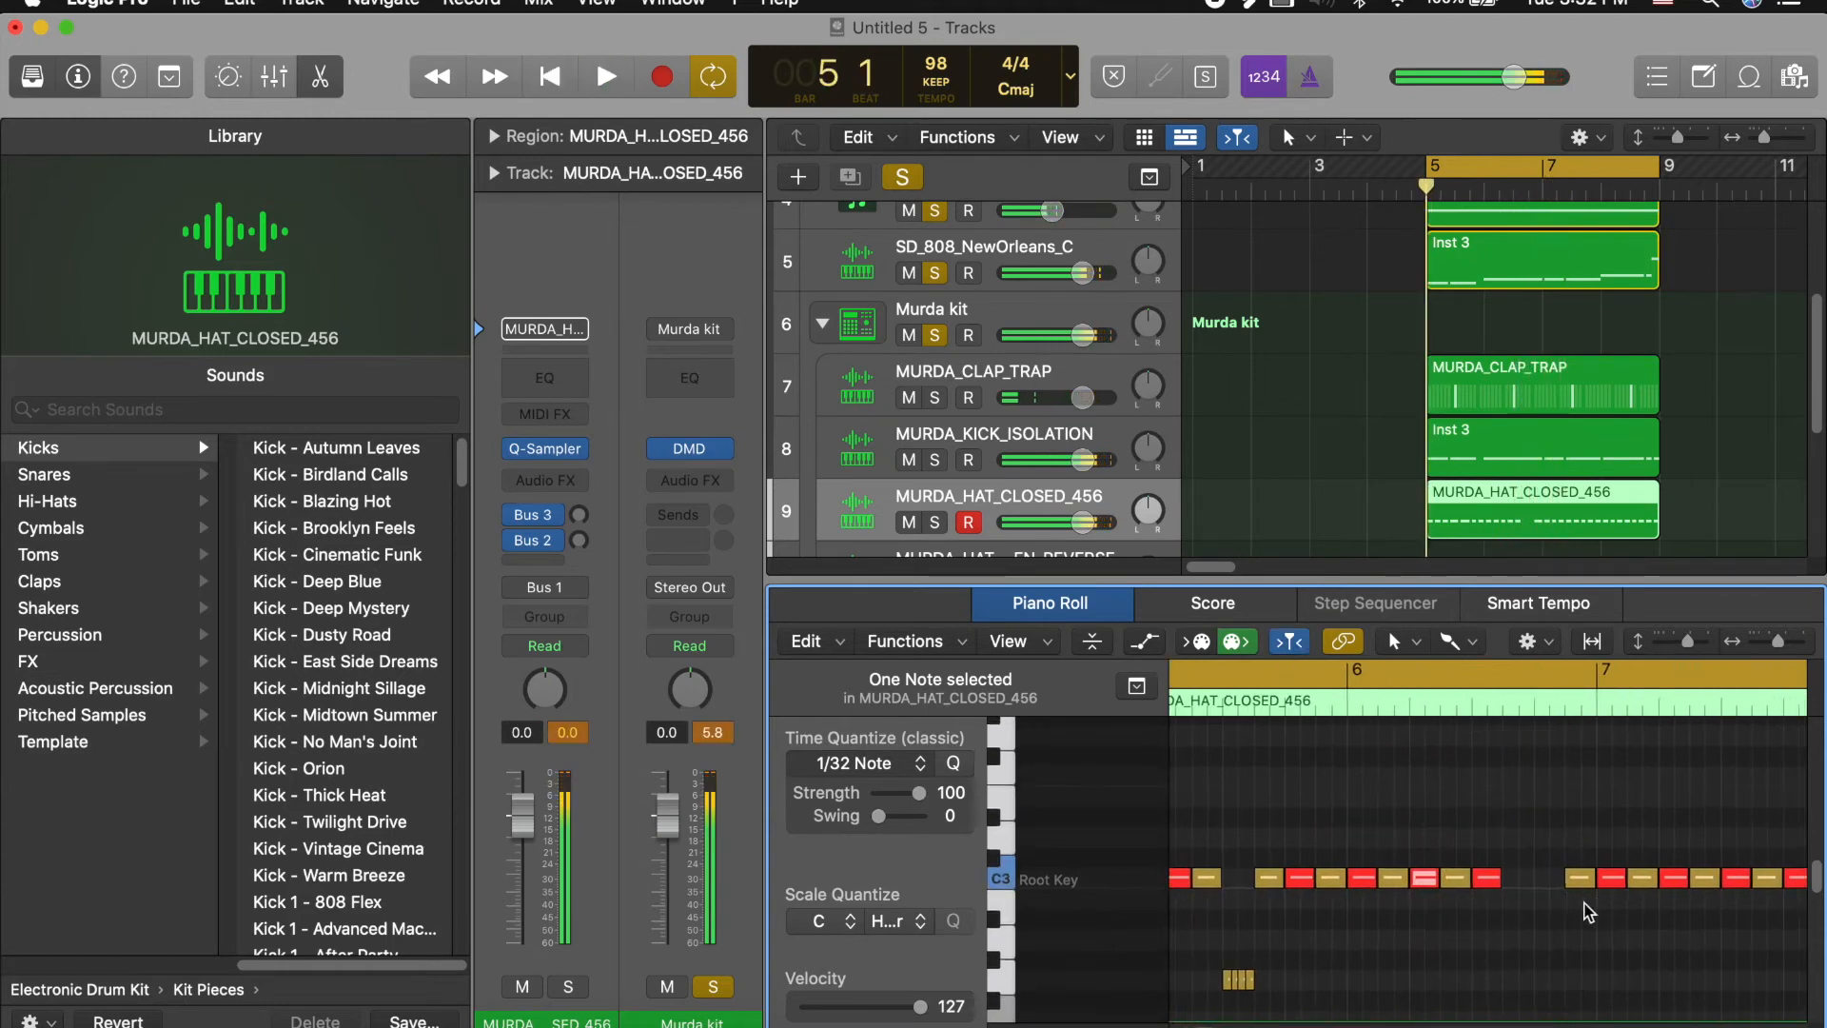
{"action": "left_click", "coordinate": [1543, 906]}
{"action": "left_click", "coordinate": [1490, 885], "text": "super"}
Step: Set Time Quantize to 1/16 Note, add short C3 hi-hat notes from beat 3 of bar 6, and play the result
{"action": "left_click", "coordinate": [849, 762]}
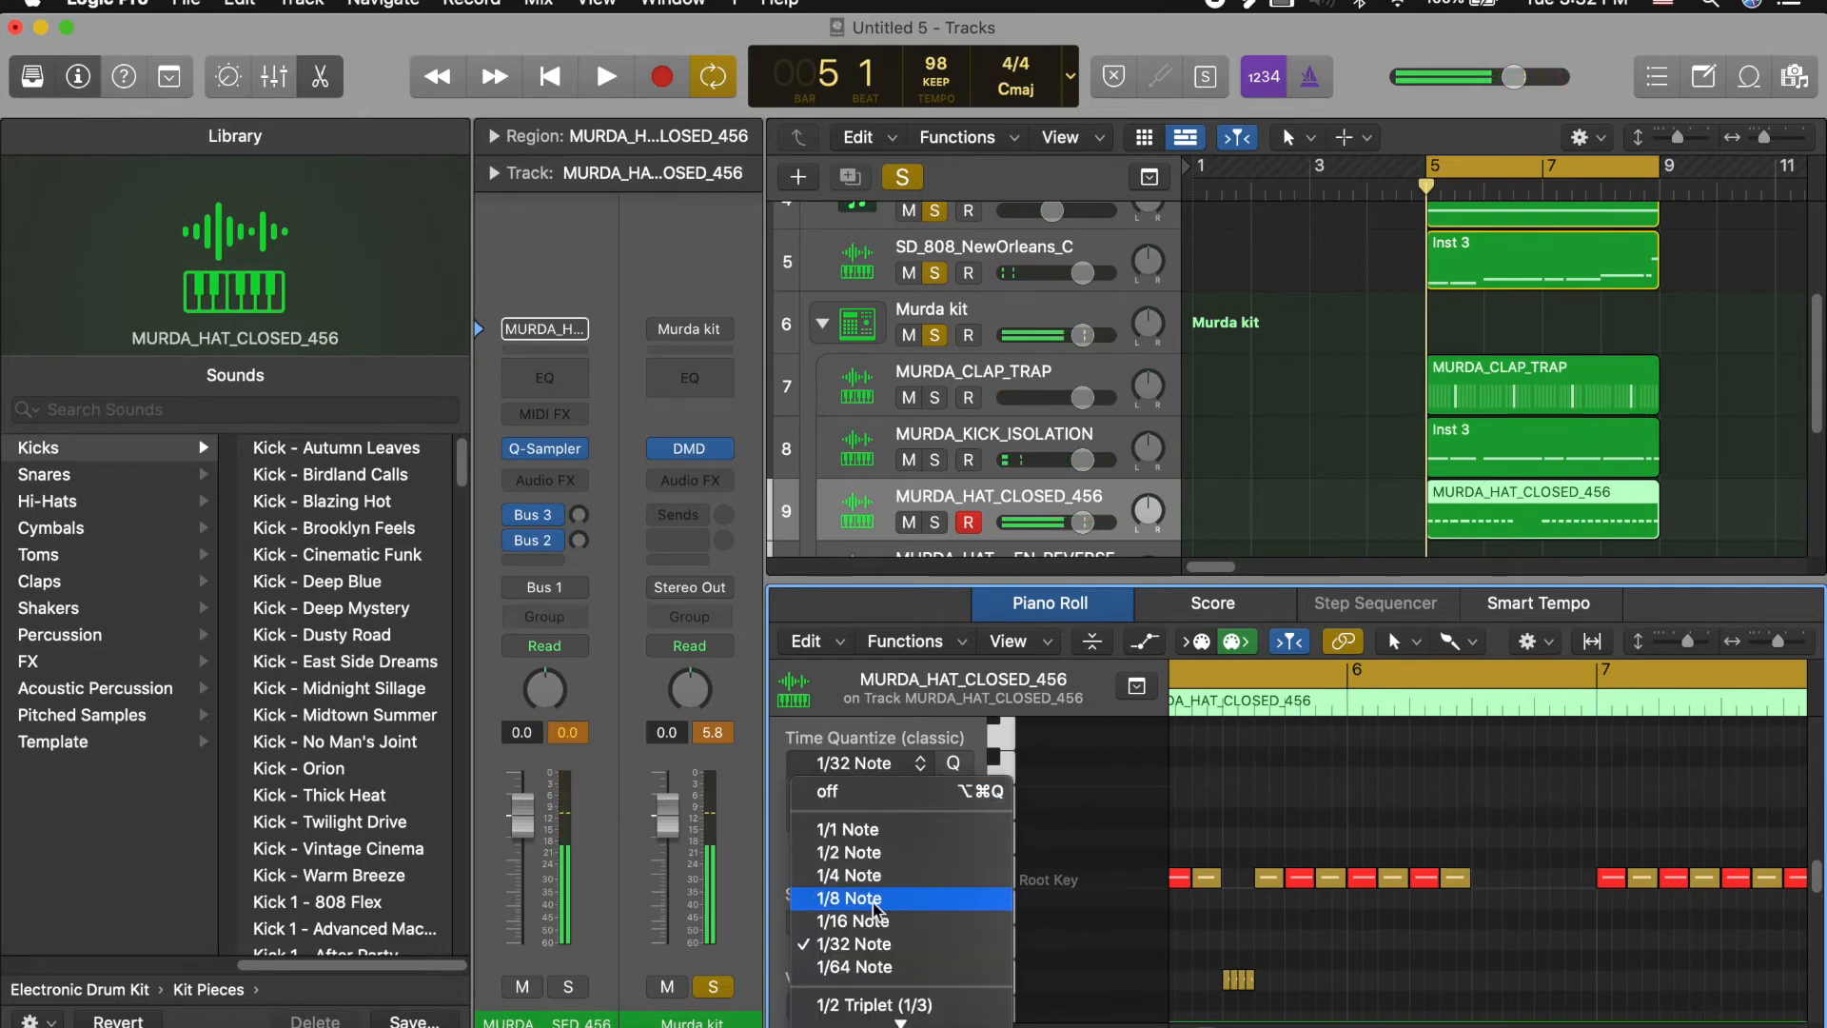
{"action": "left_click", "coordinate": [838, 921]}
{"action": "left_click", "coordinate": [1491, 879]}
{"action": "key", "text": "space"}
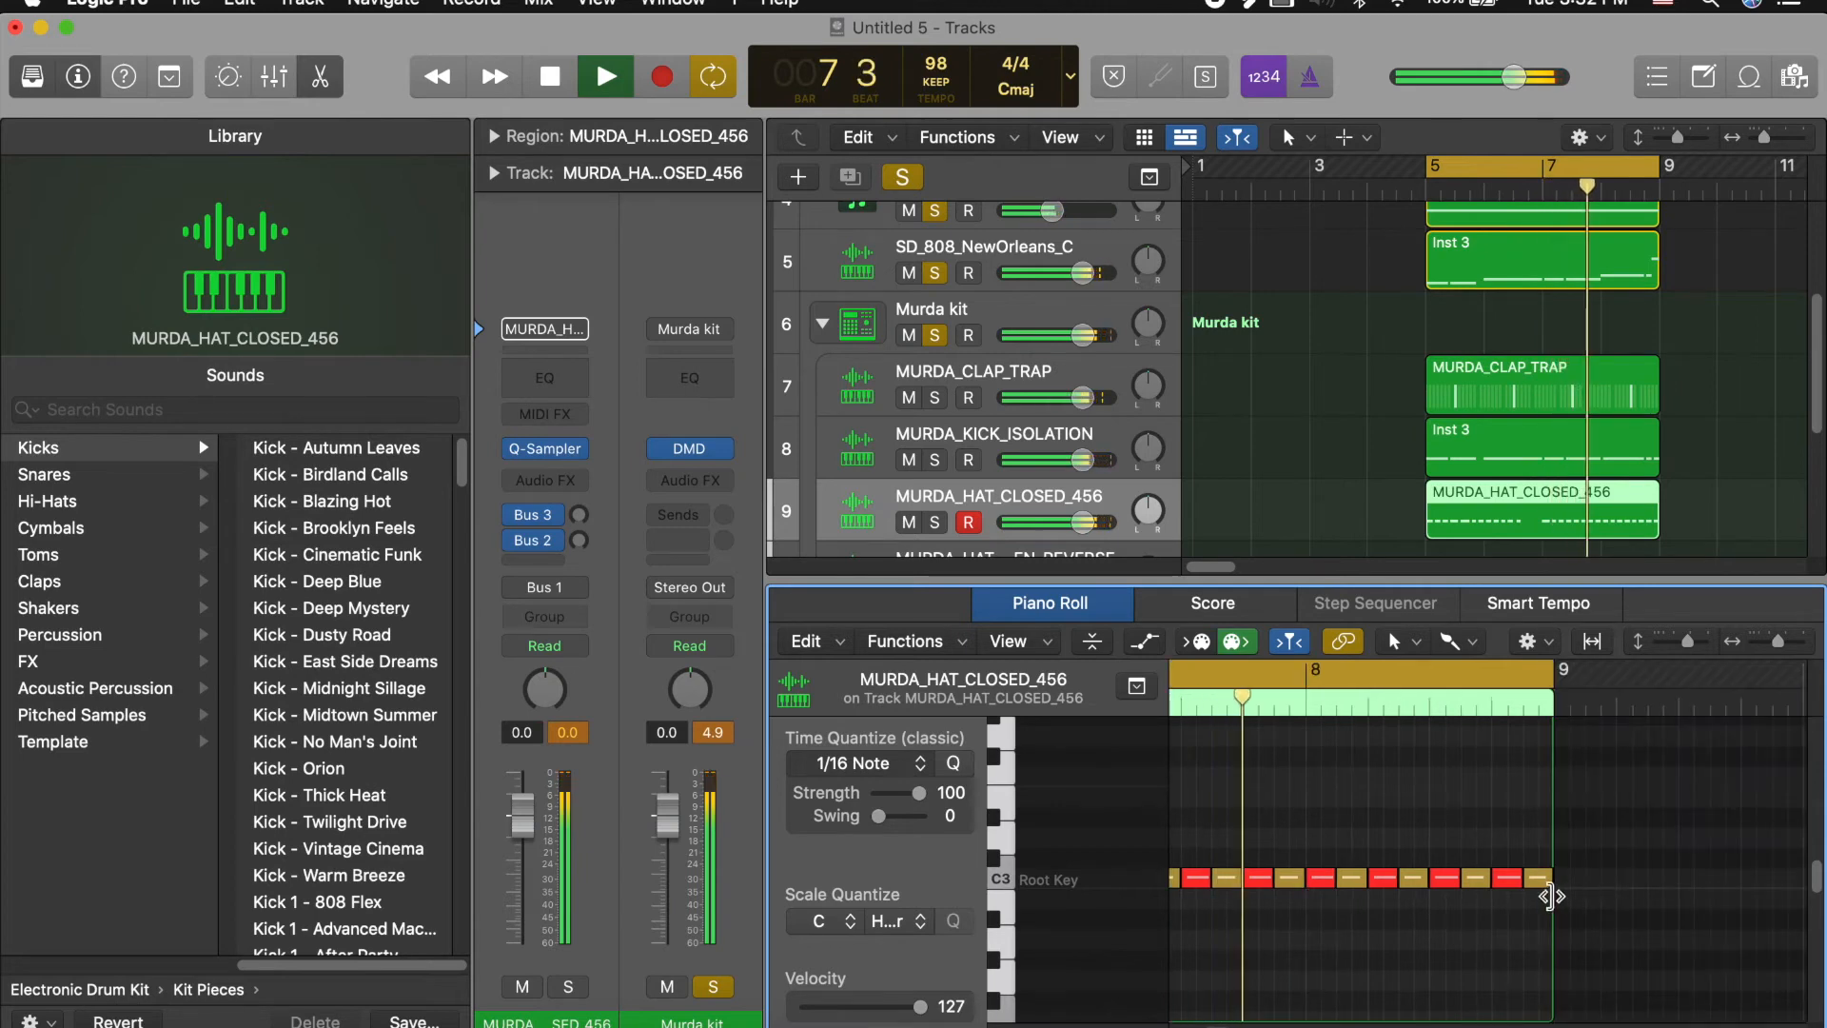
{"action": "scroll", "coordinate": [1549, 899], "scroll_direction": "up", "scroll_amount": 10}
{"action": "scroll", "coordinate": [1544, 929], "scroll_direction": "down", "scroll_amount": 10}
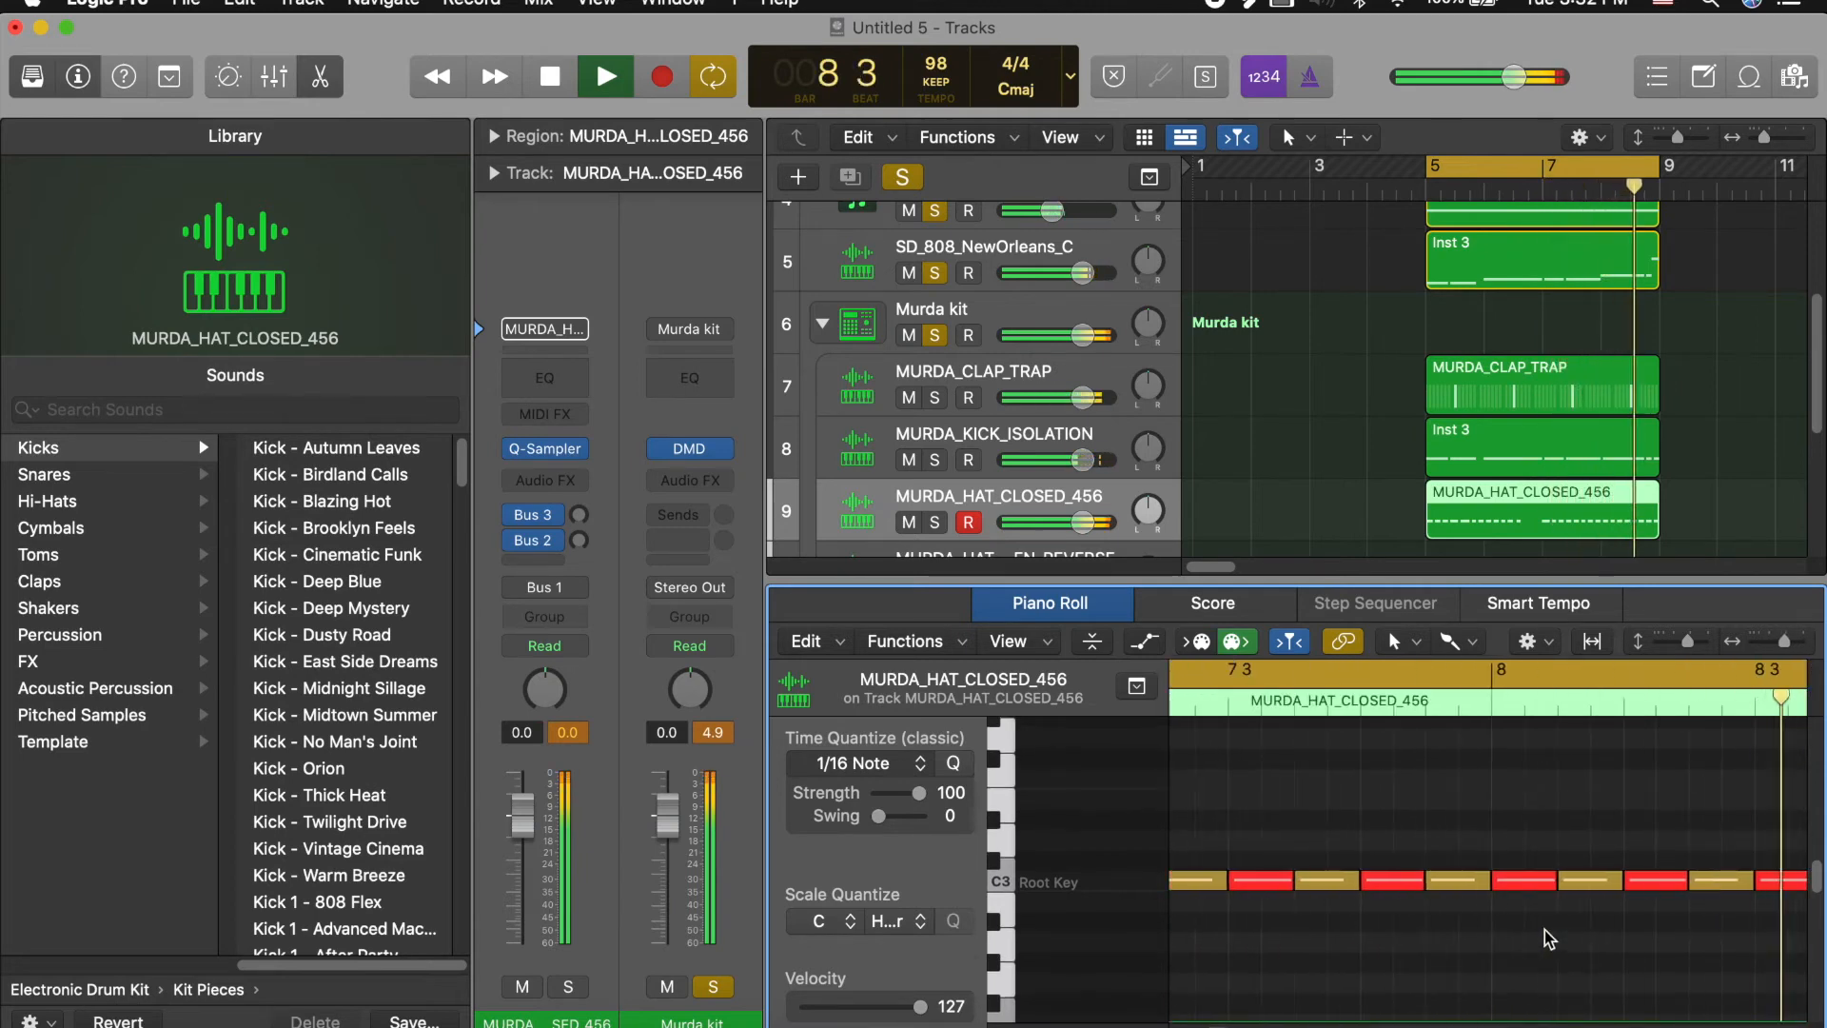
Step: Delete the hi-hat notes in bars 7 and 8, repeat the bars 5–6 pattern in their place, and play it back
{"action": "key", "text": "space"}
{"action": "left_click_drag", "start_coordinate": [1534, 809], "coordinate": [1730, 956]}
{"action": "left_click_drag", "start_coordinate": [1630, 999], "coordinate": [1362, 874]}
{"action": "key", "text": "super+r"}
{"action": "key", "text": "space"}
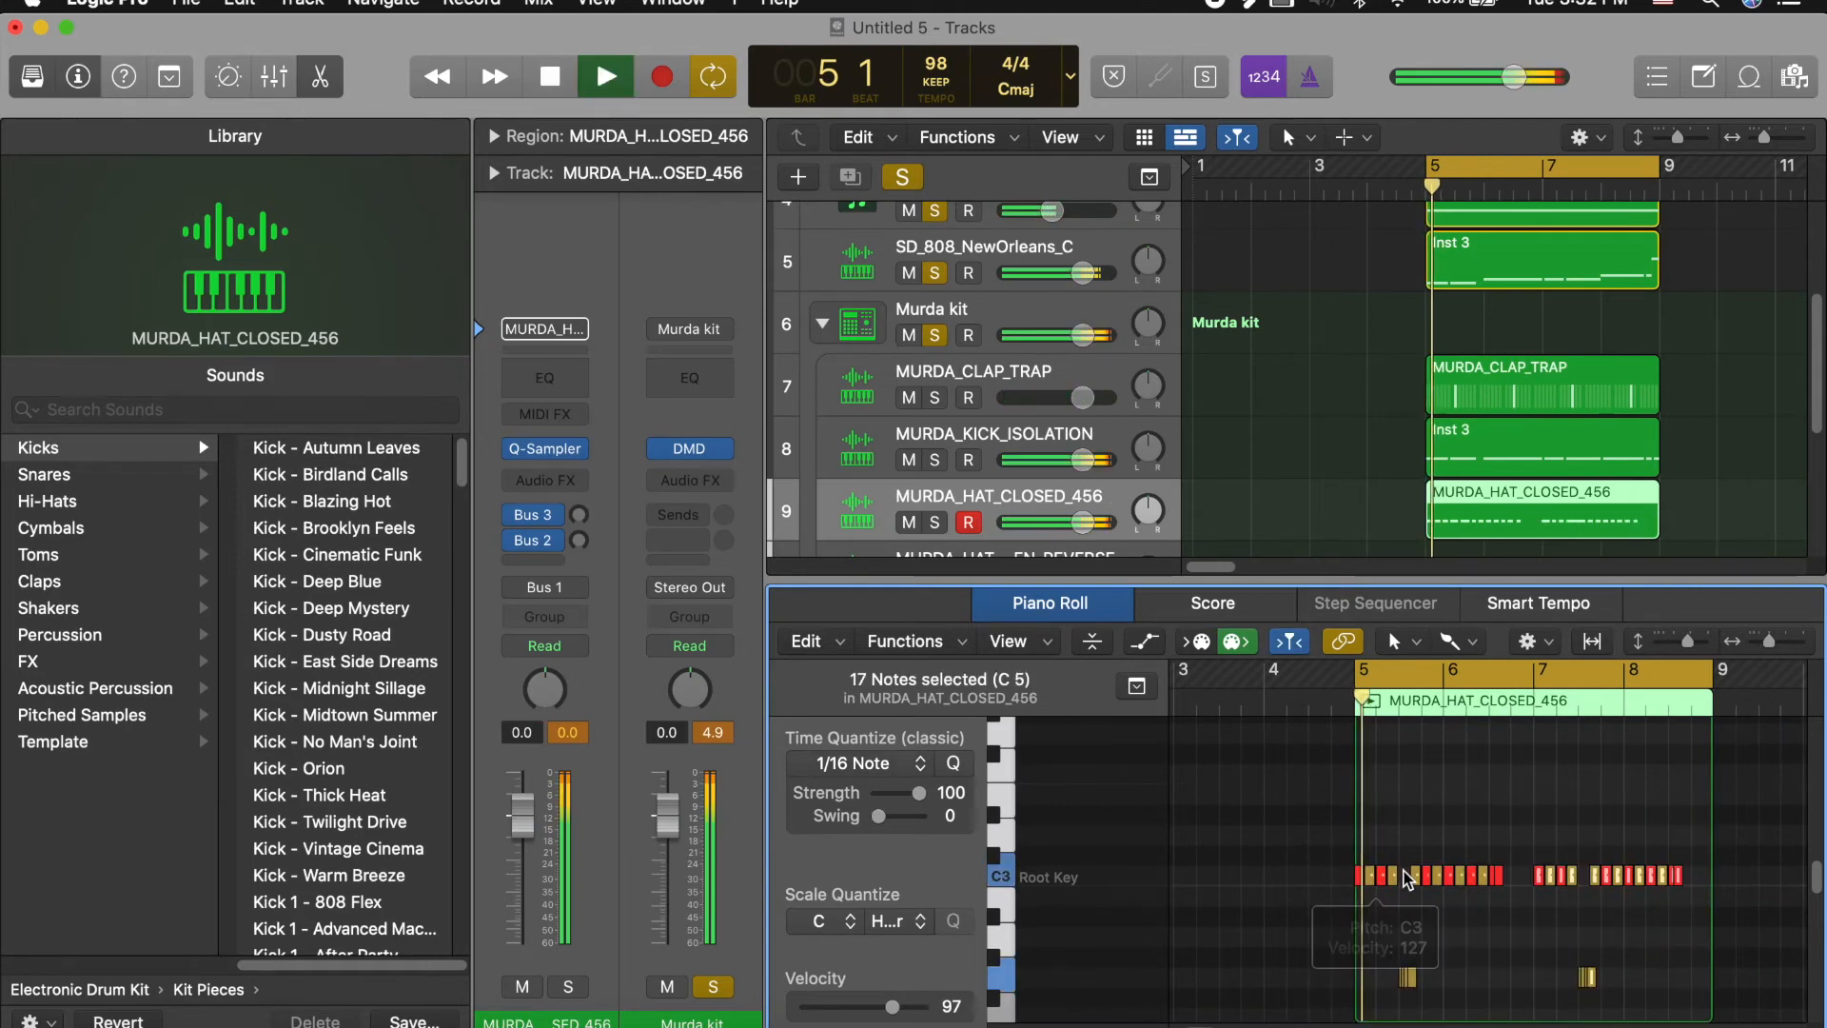
{"action": "left_click", "coordinate": [1525, 782]}
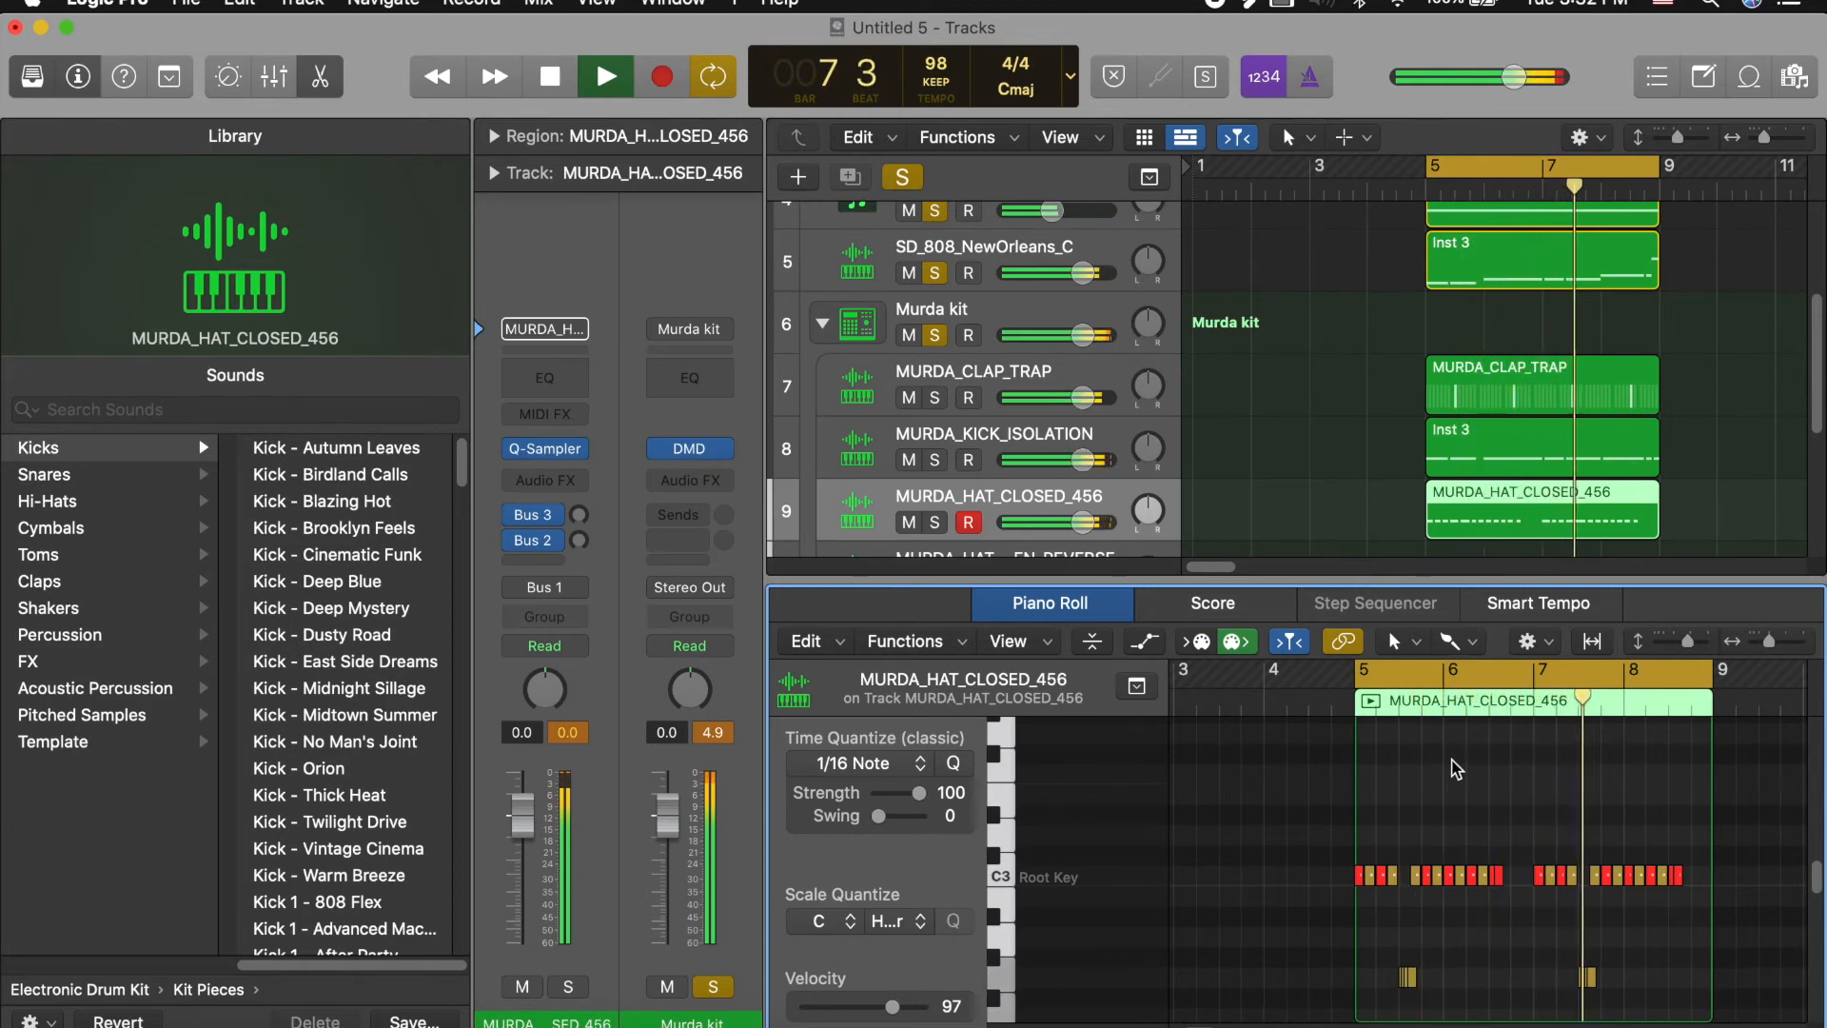
Step: Close the editor, select the MURDA_HAT_OPEN_REVERSE track, set the project tempo to 104, and resume playback
{"action": "key", "text": "e"}
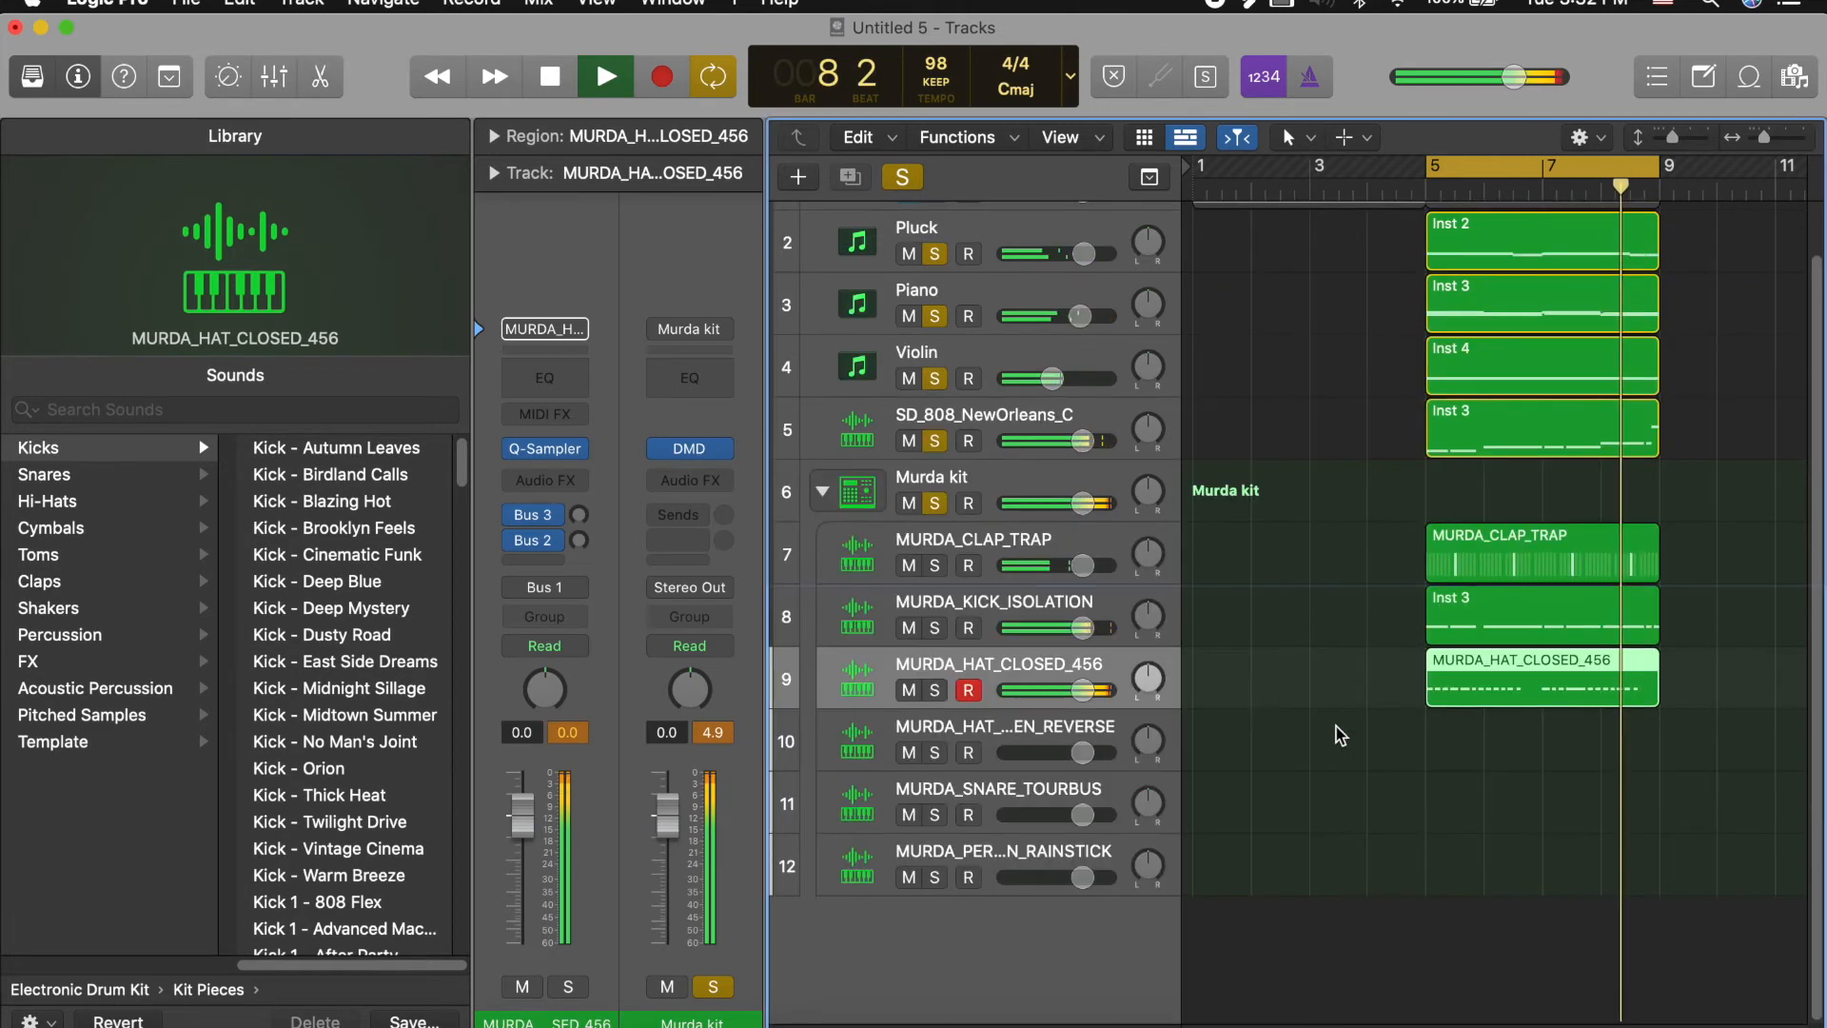
{"action": "left_click", "coordinate": [985, 742]}
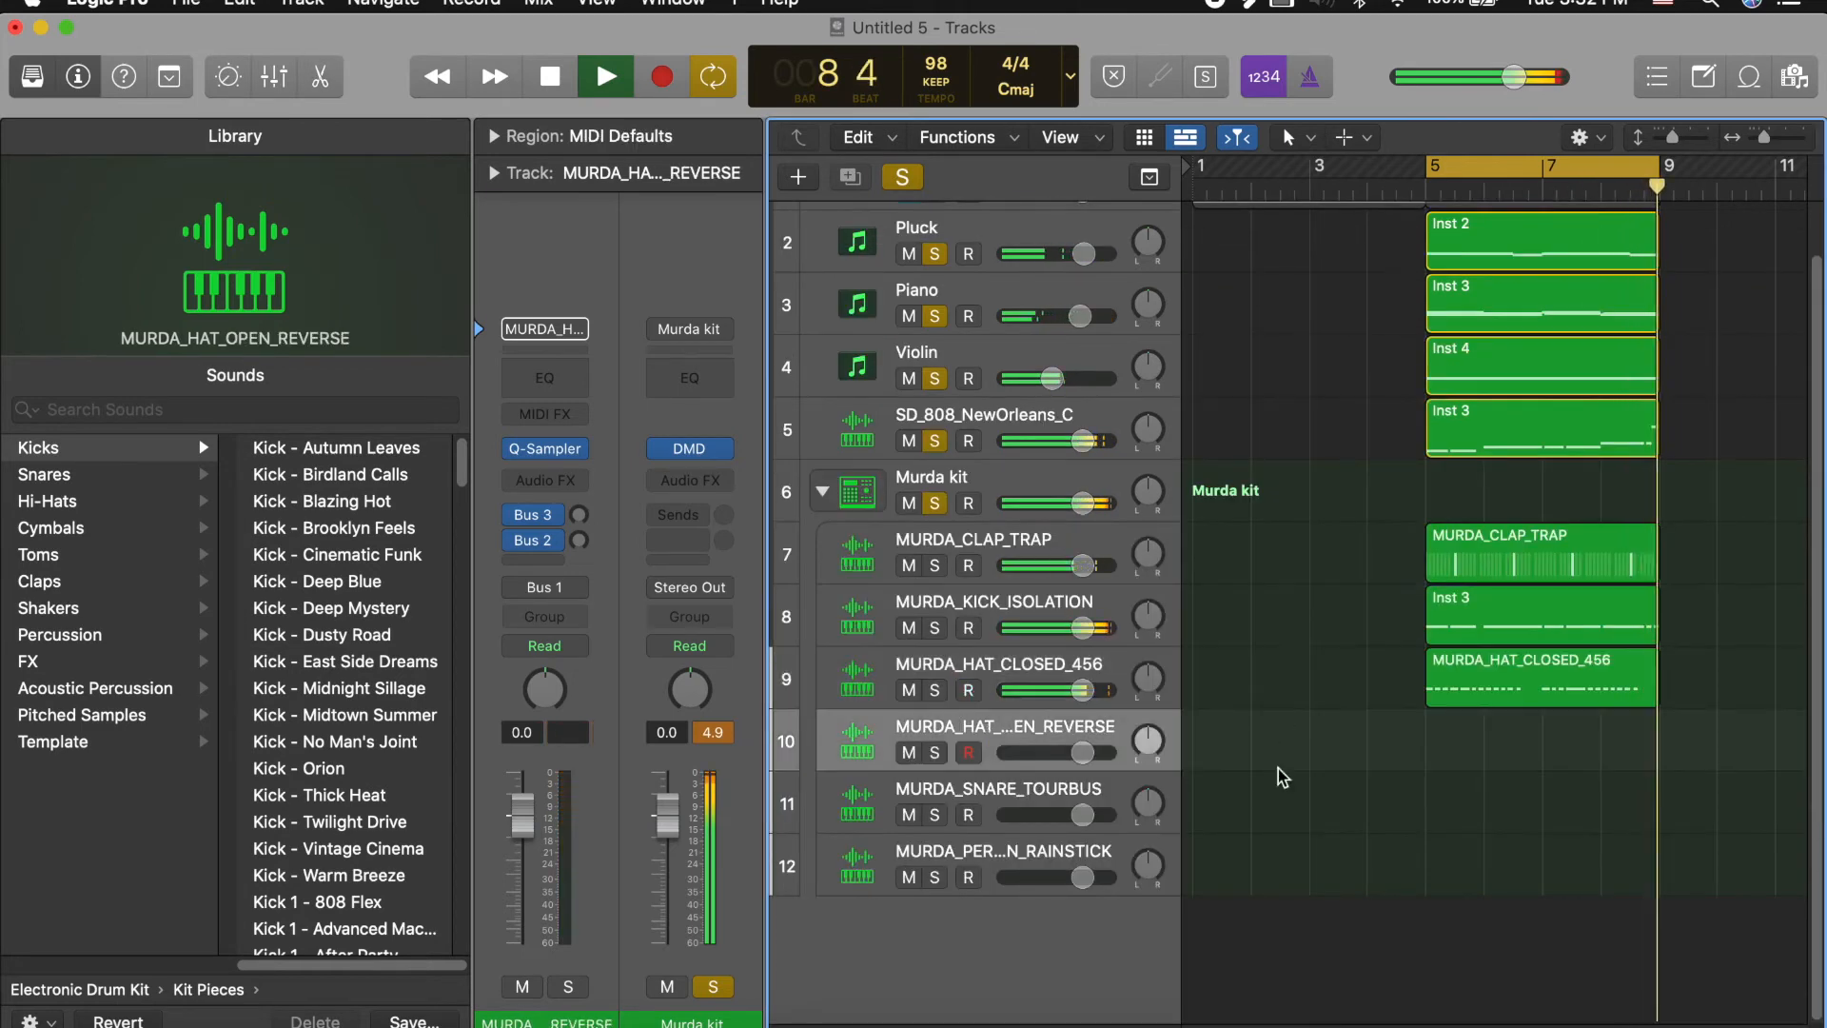
{"action": "right_click", "coordinate": [1440, 731]}
{"action": "left_click", "coordinate": [1395, 734]}
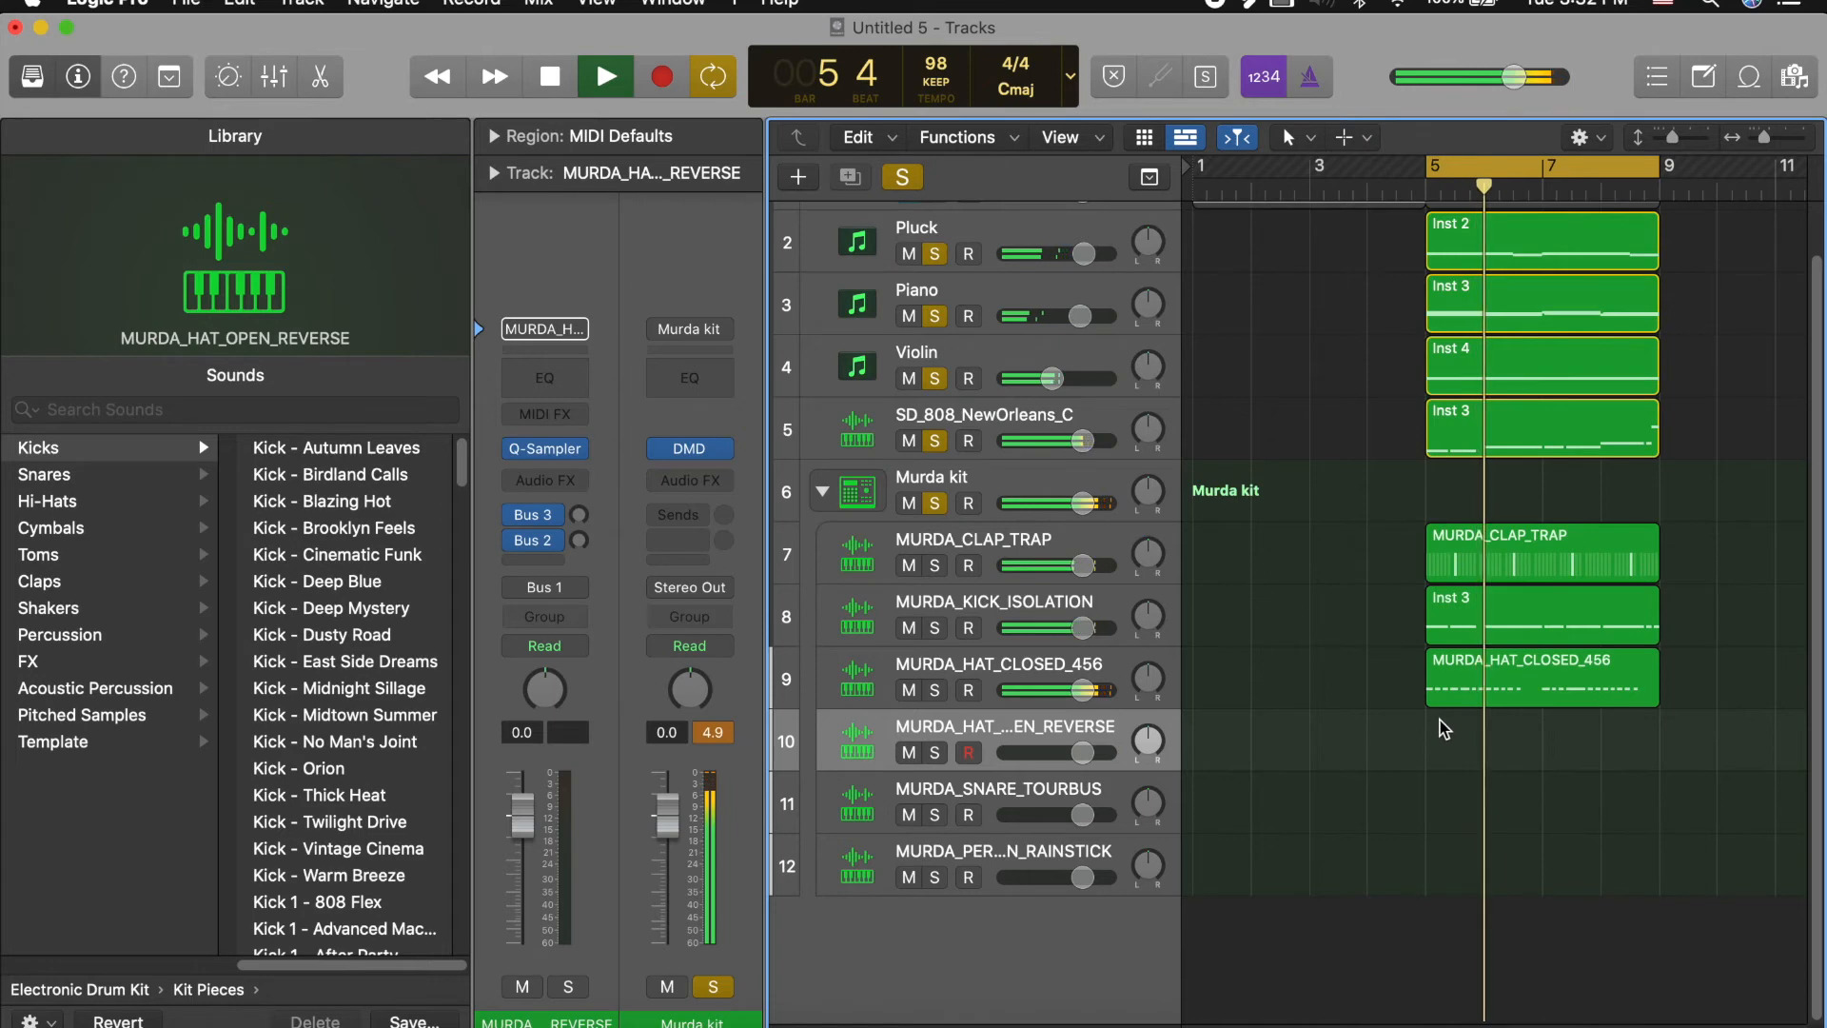
{"action": "key", "text": "space"}
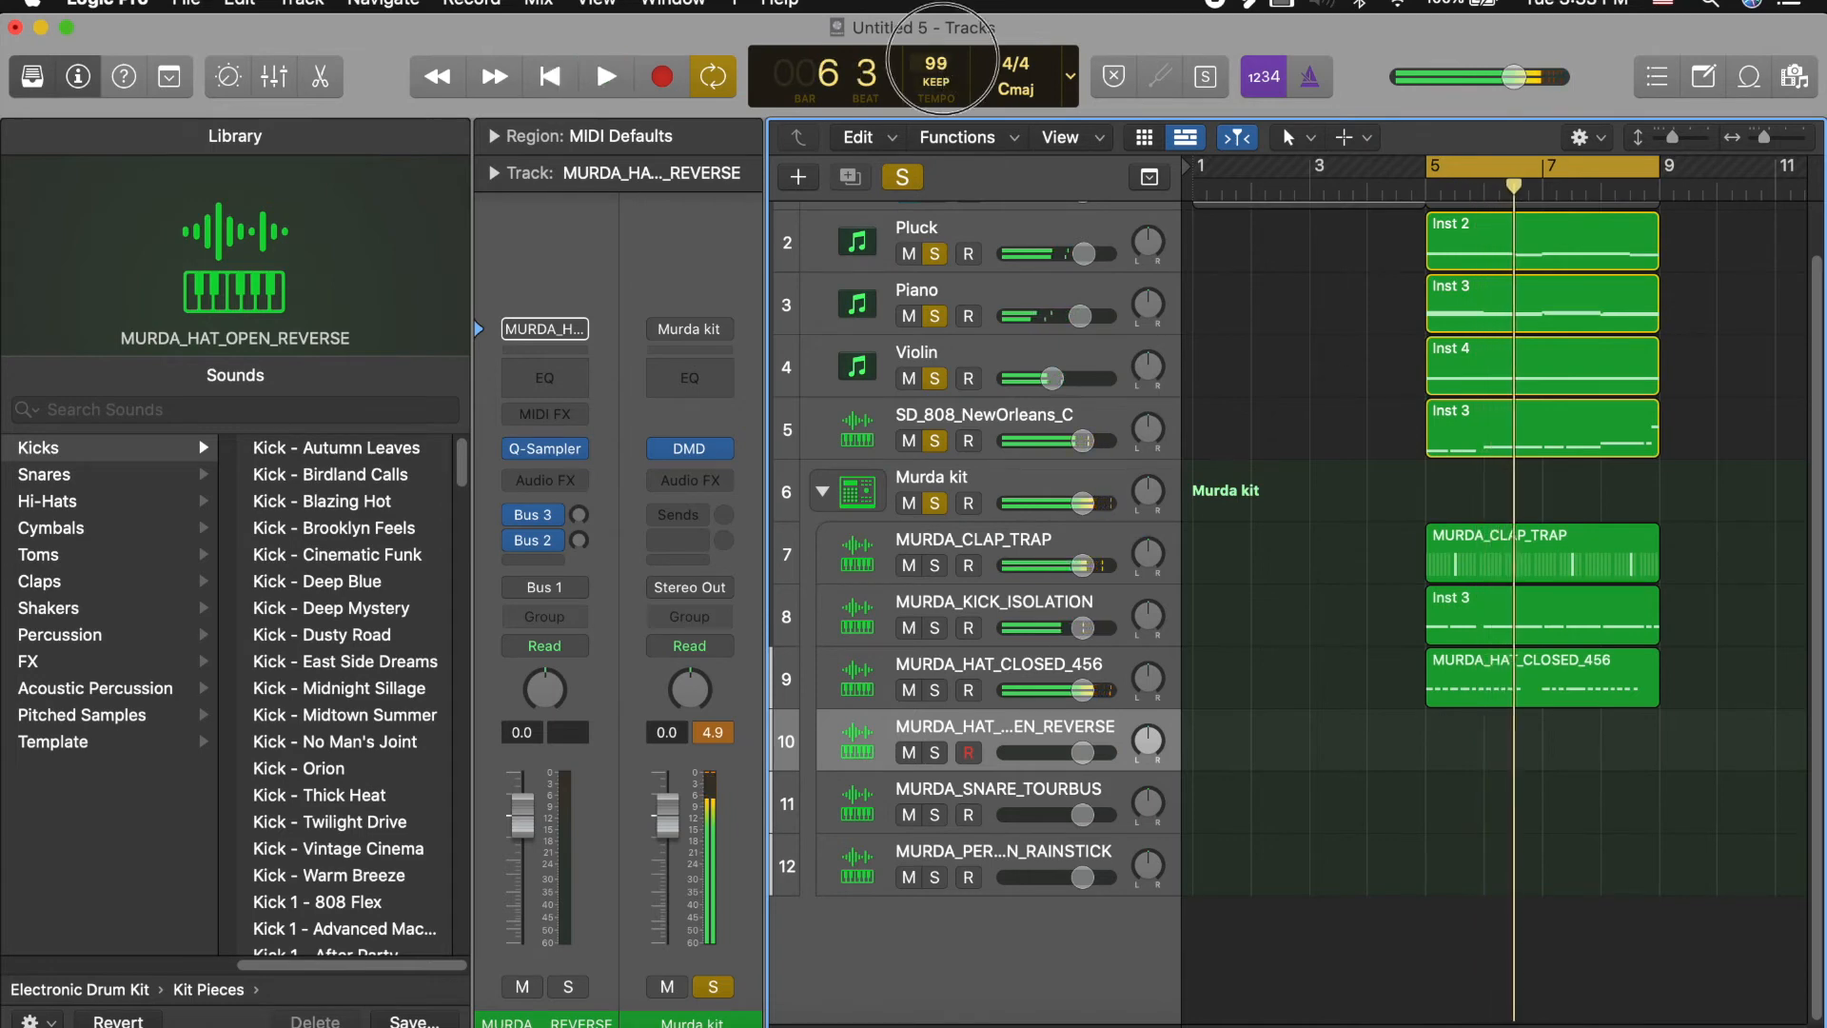
{"action": "key", "text": "space"}
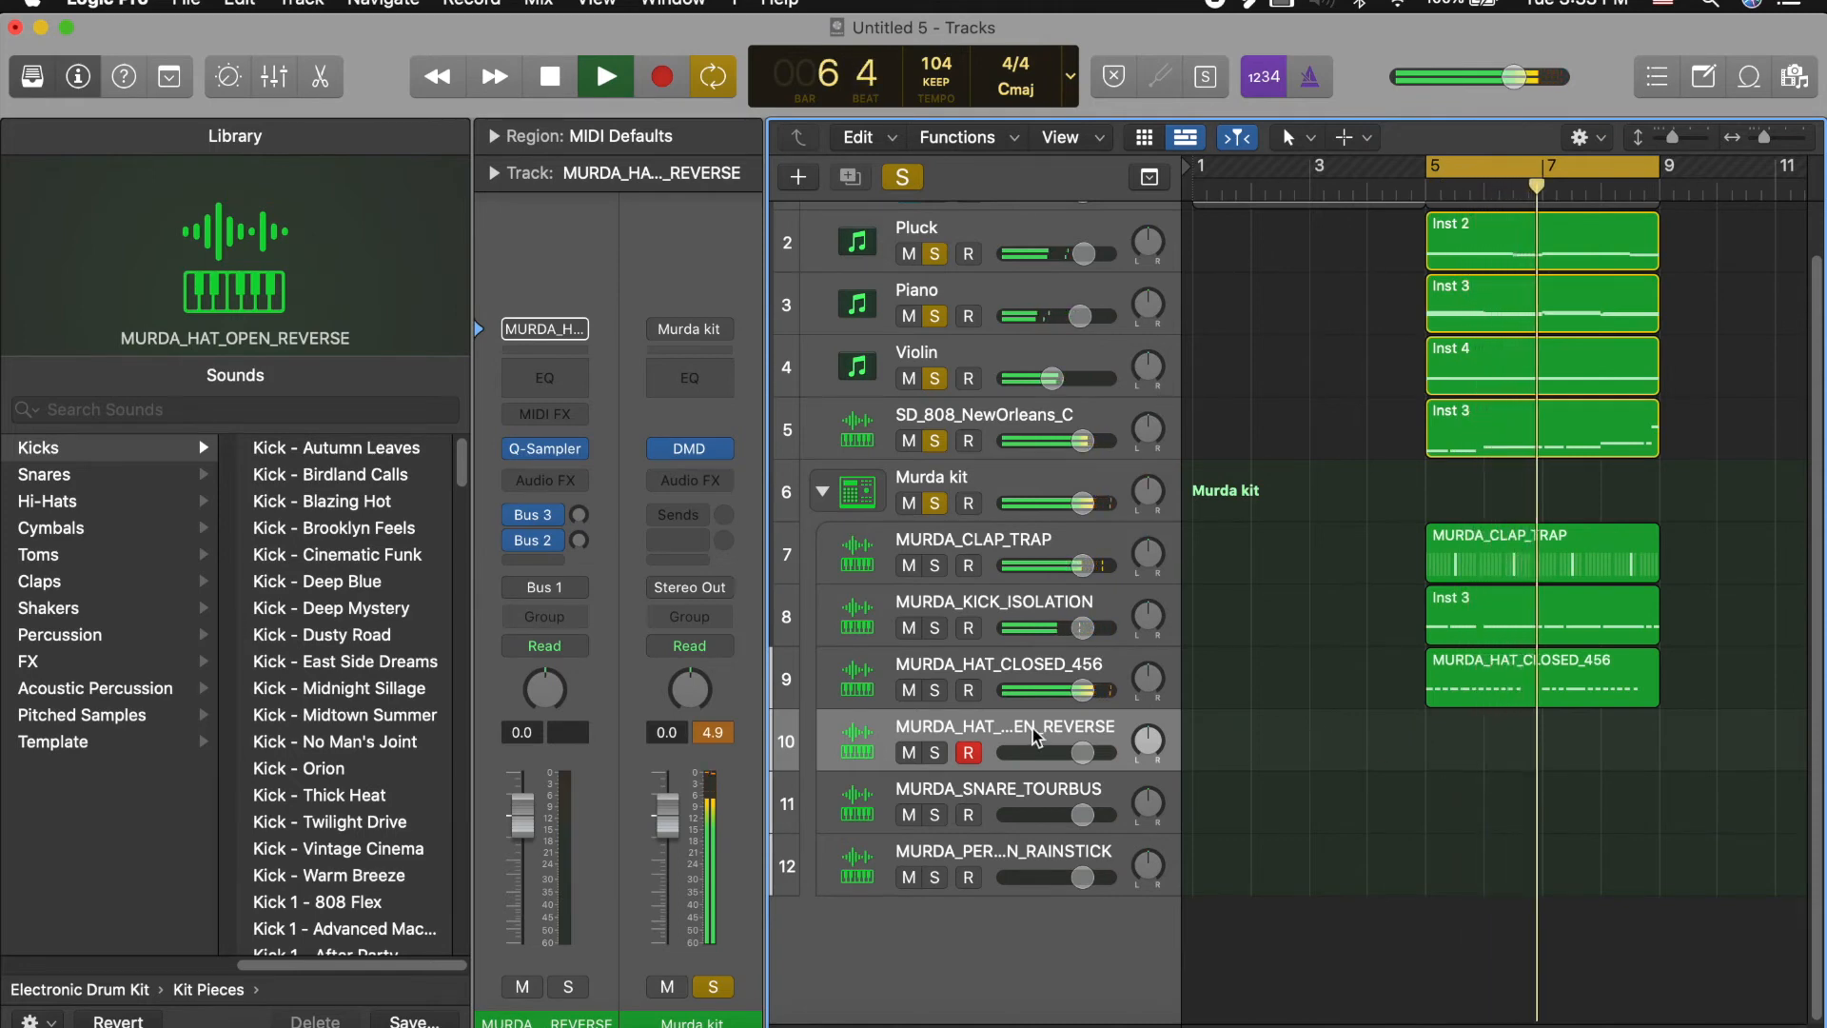
Step: Create a pattern region from bar 5 on the MURDA_HAT_OPEN_REVERSE track and switch on its first two steps
{"action": "right_click", "coordinate": [1423, 733]}
{"action": "left_click", "coordinate": [1392, 735]}
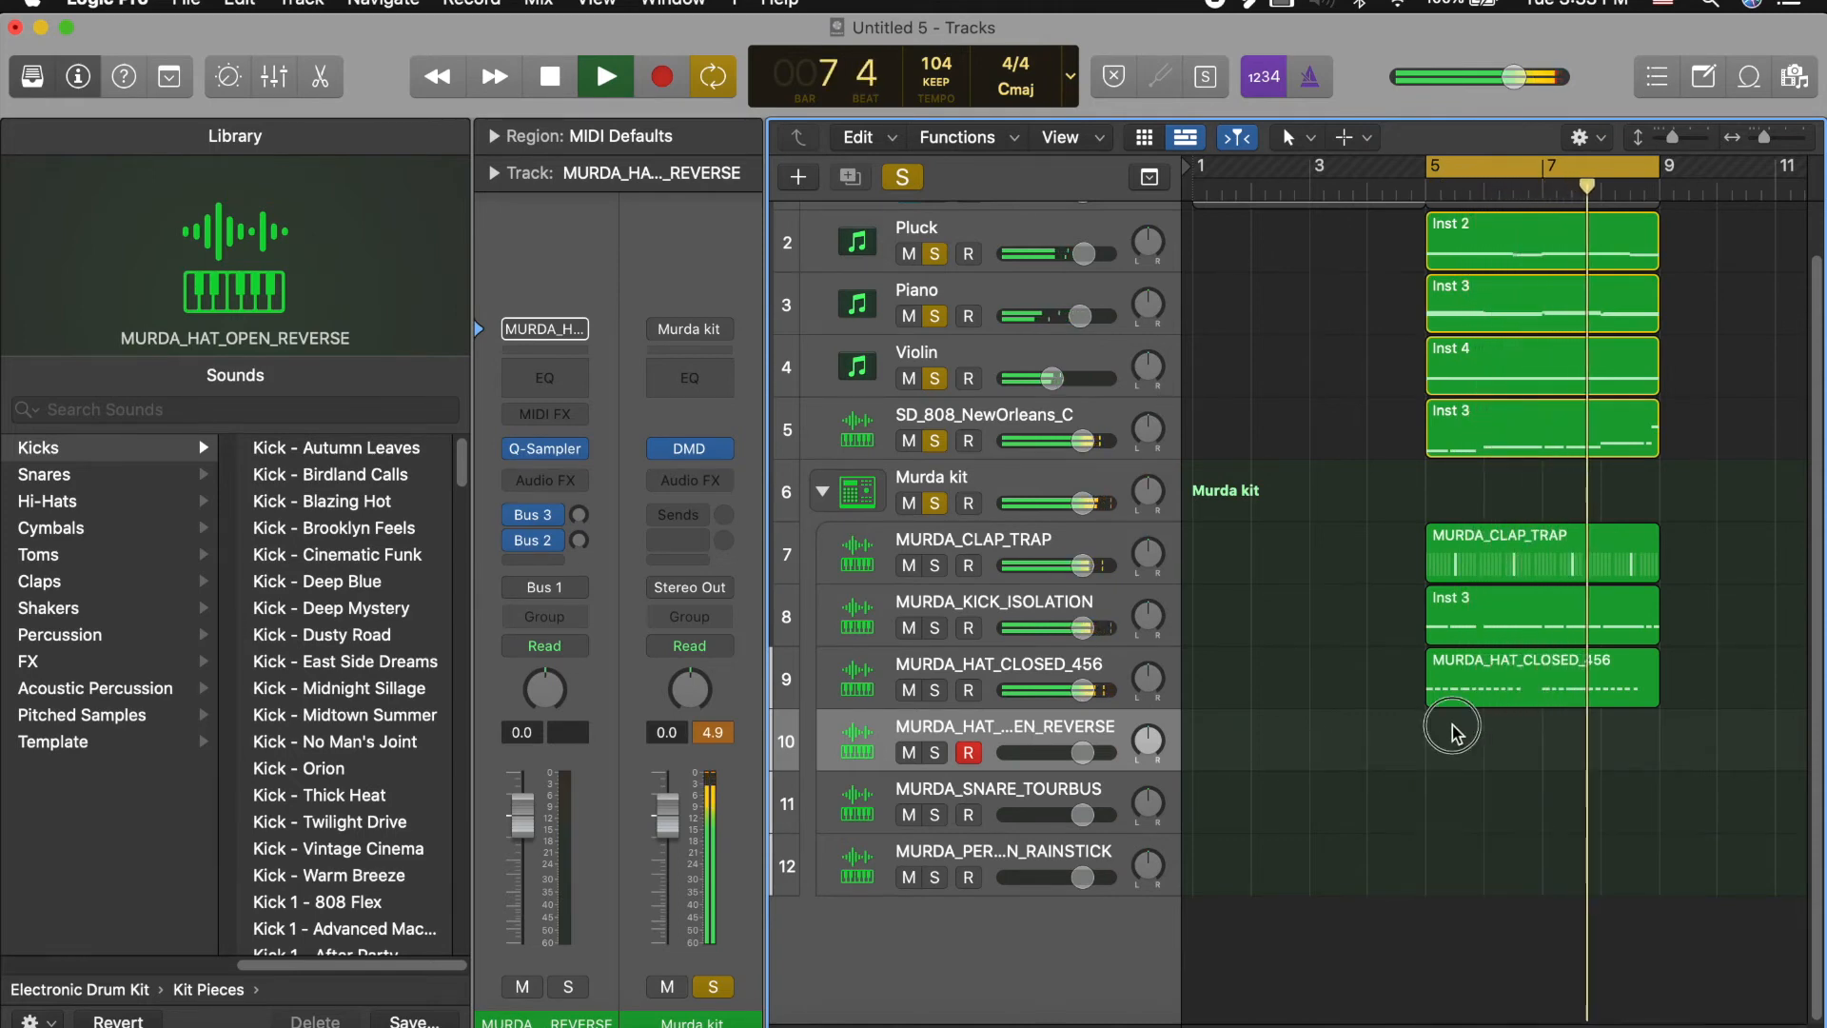
{"action": "right_click", "coordinate": [1450, 729]}
{"action": "left_click", "coordinate": [1465, 767]}
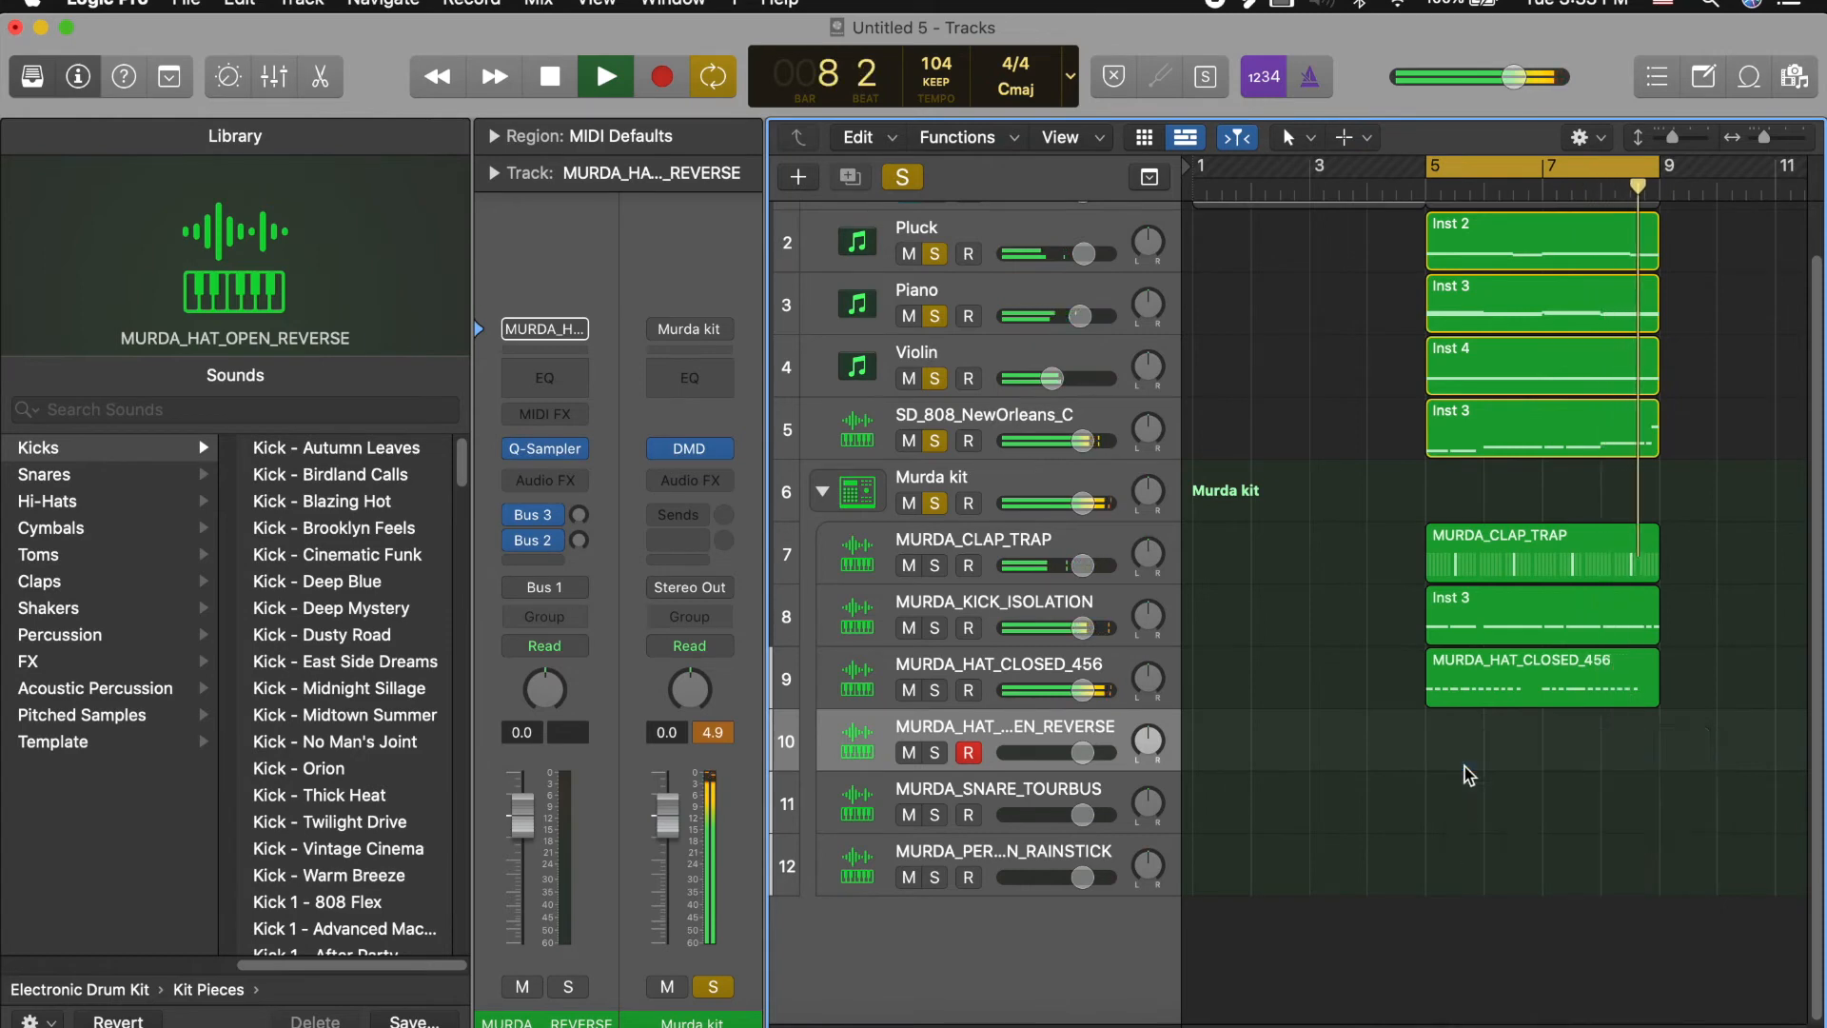
{"action": "left_click", "coordinate": [1220, 736]}
{"action": "left_click", "coordinate": [1246, 737]}
{"action": "key", "text": "space"}
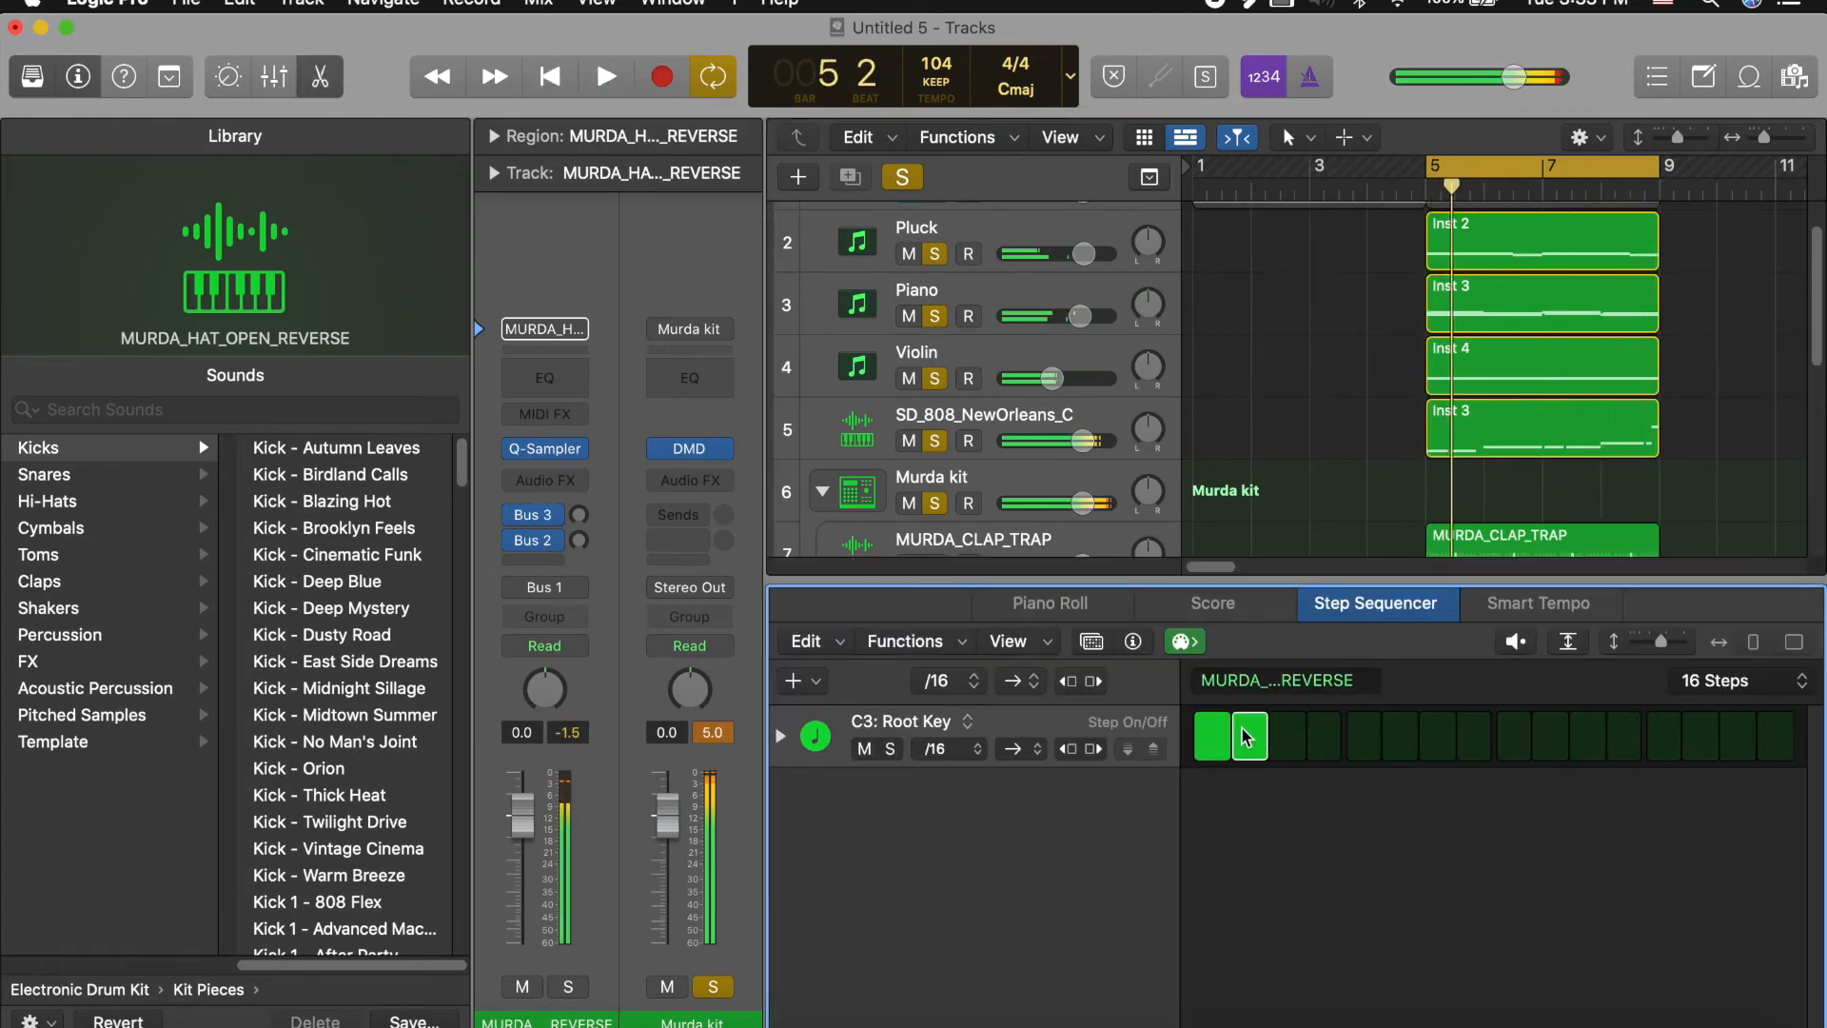
{"action": "key", "text": "e"}
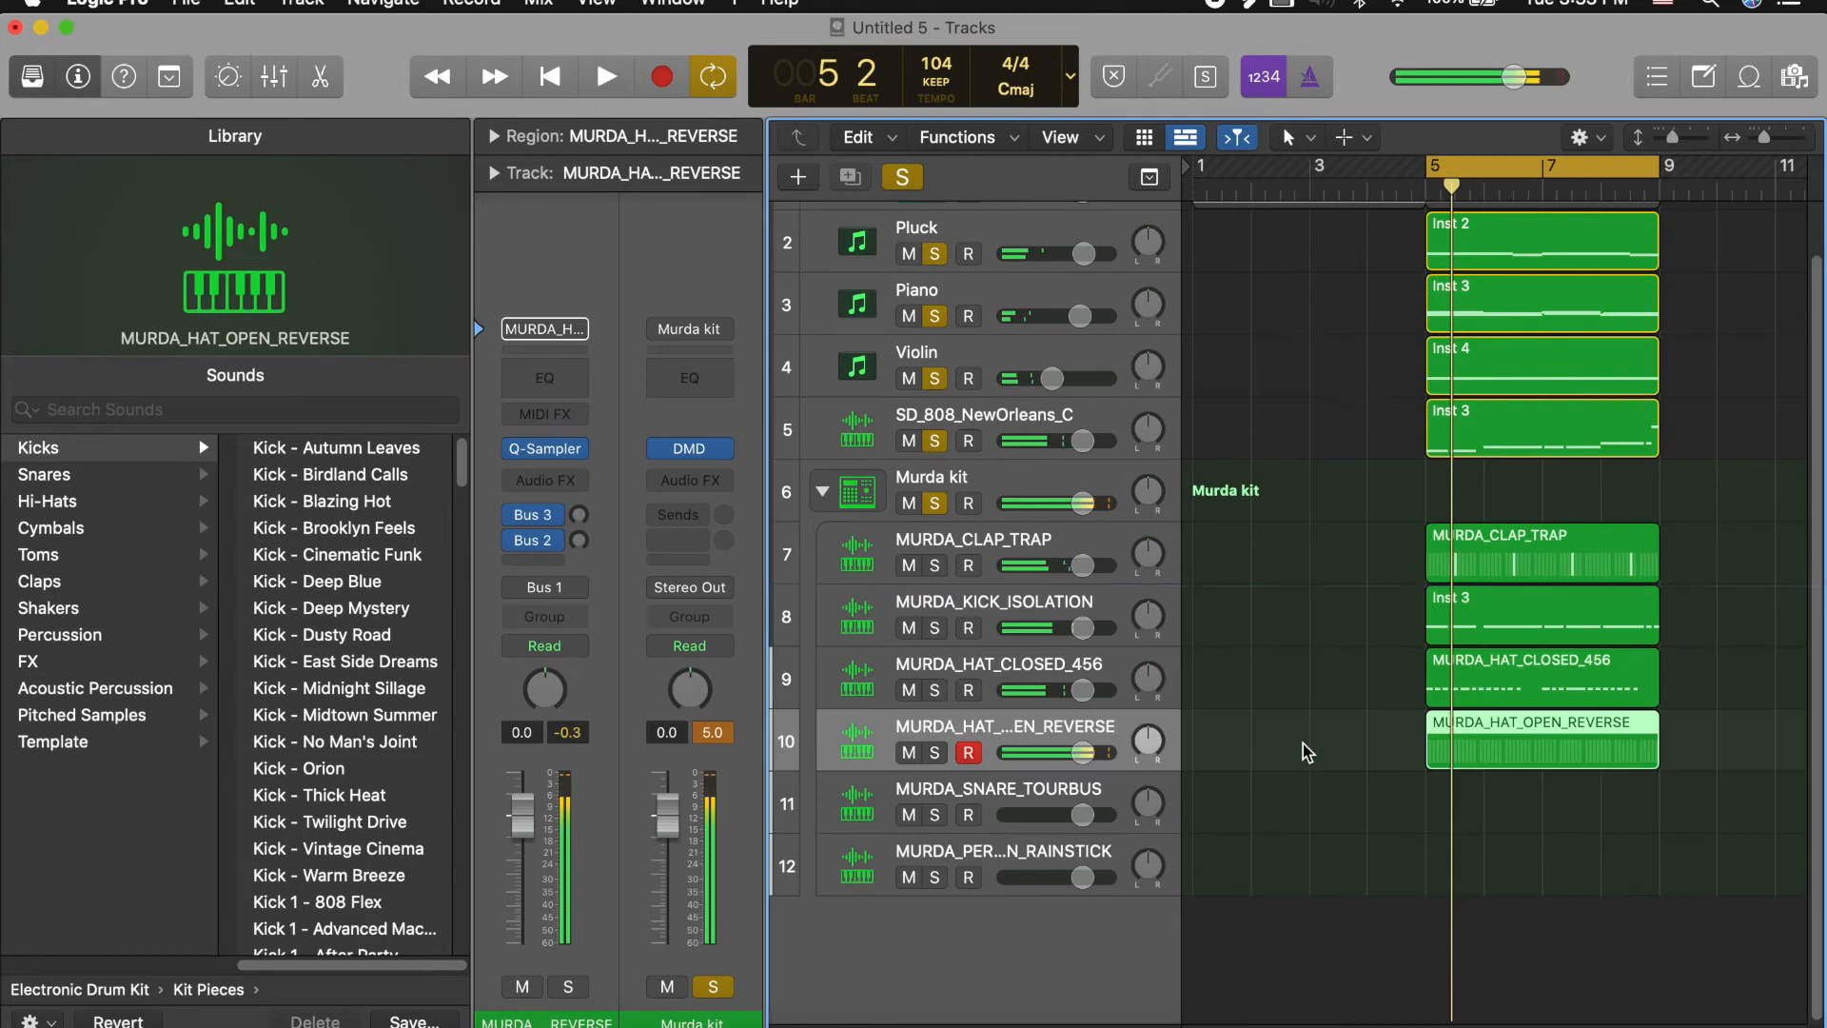
Step: Create a pattern region from bar 5 on the MURDA_SNARE_TOURBUS track and open it in the Step Sequencer
{"action": "right_click", "coordinate": [1463, 766]}
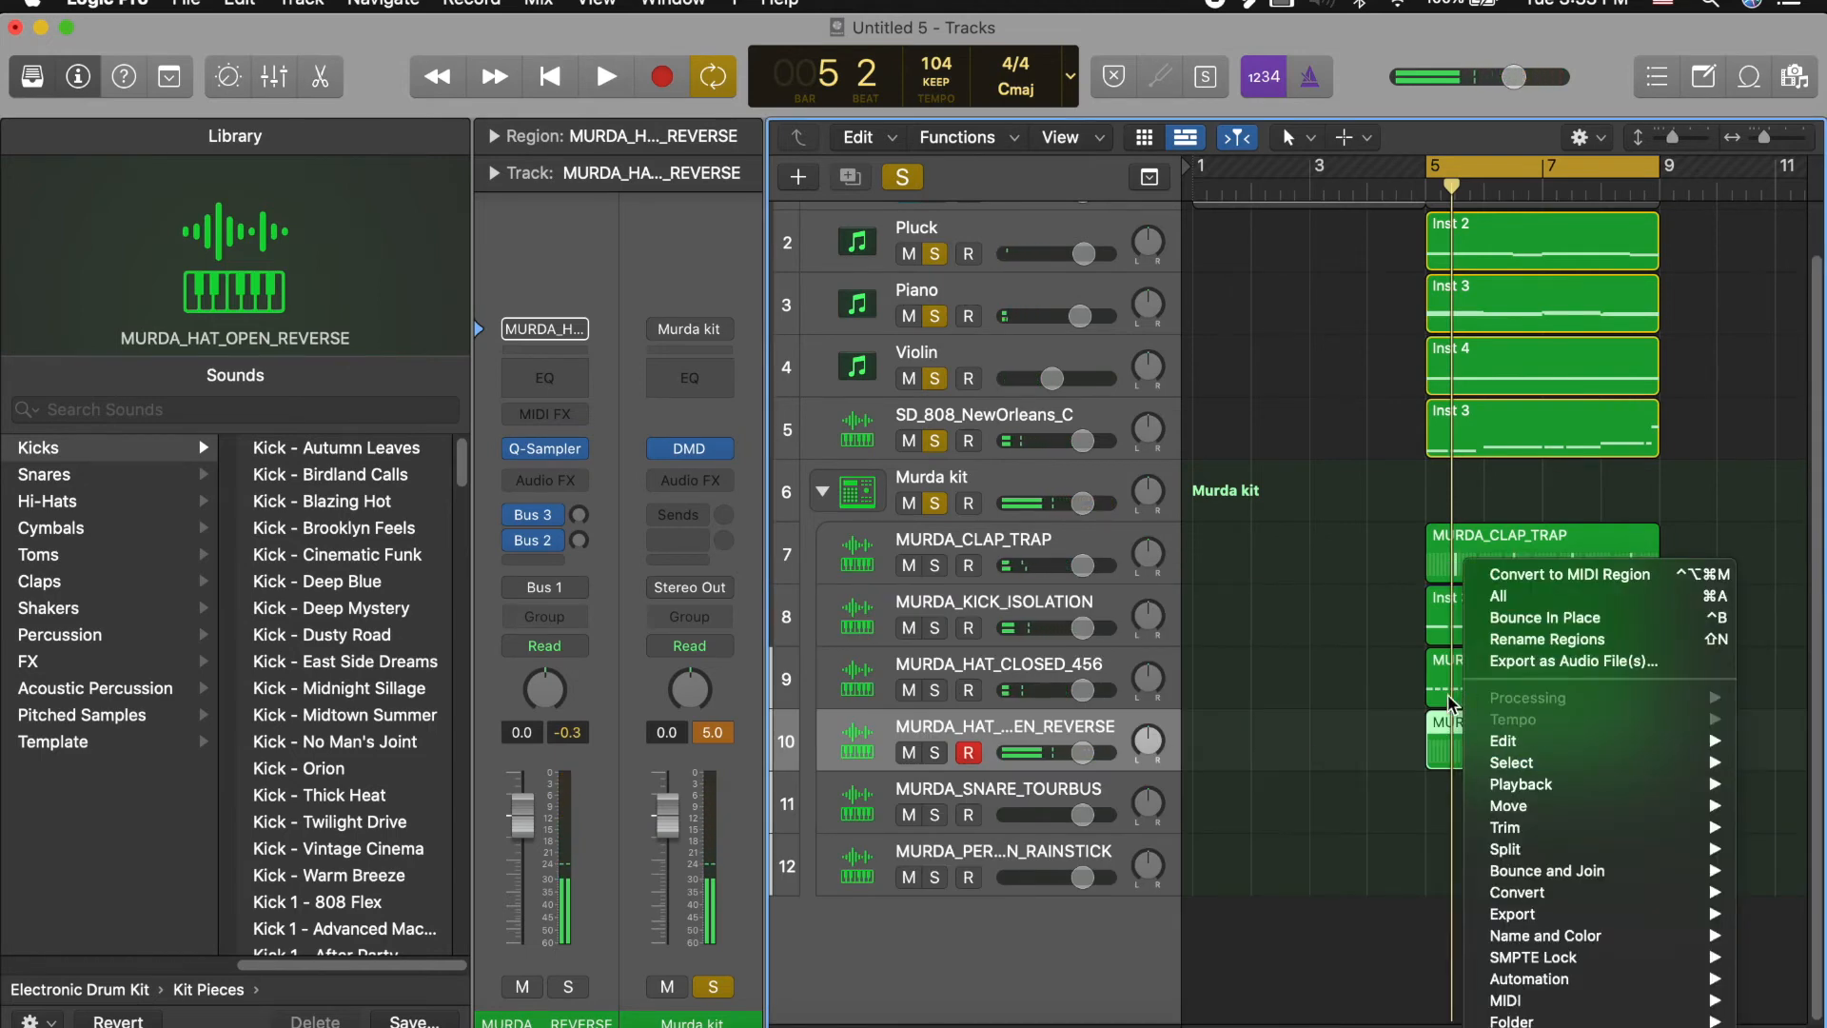
{"action": "left_click", "coordinate": [1421, 739]}
{"action": "right_click", "coordinate": [1448, 793]}
{"action": "left_click", "coordinate": [1432, 803]}
{"action": "right_click", "coordinate": [1443, 804]}
{"action": "left_click", "coordinate": [1475, 766]}
{"action": "key", "text": "e"}
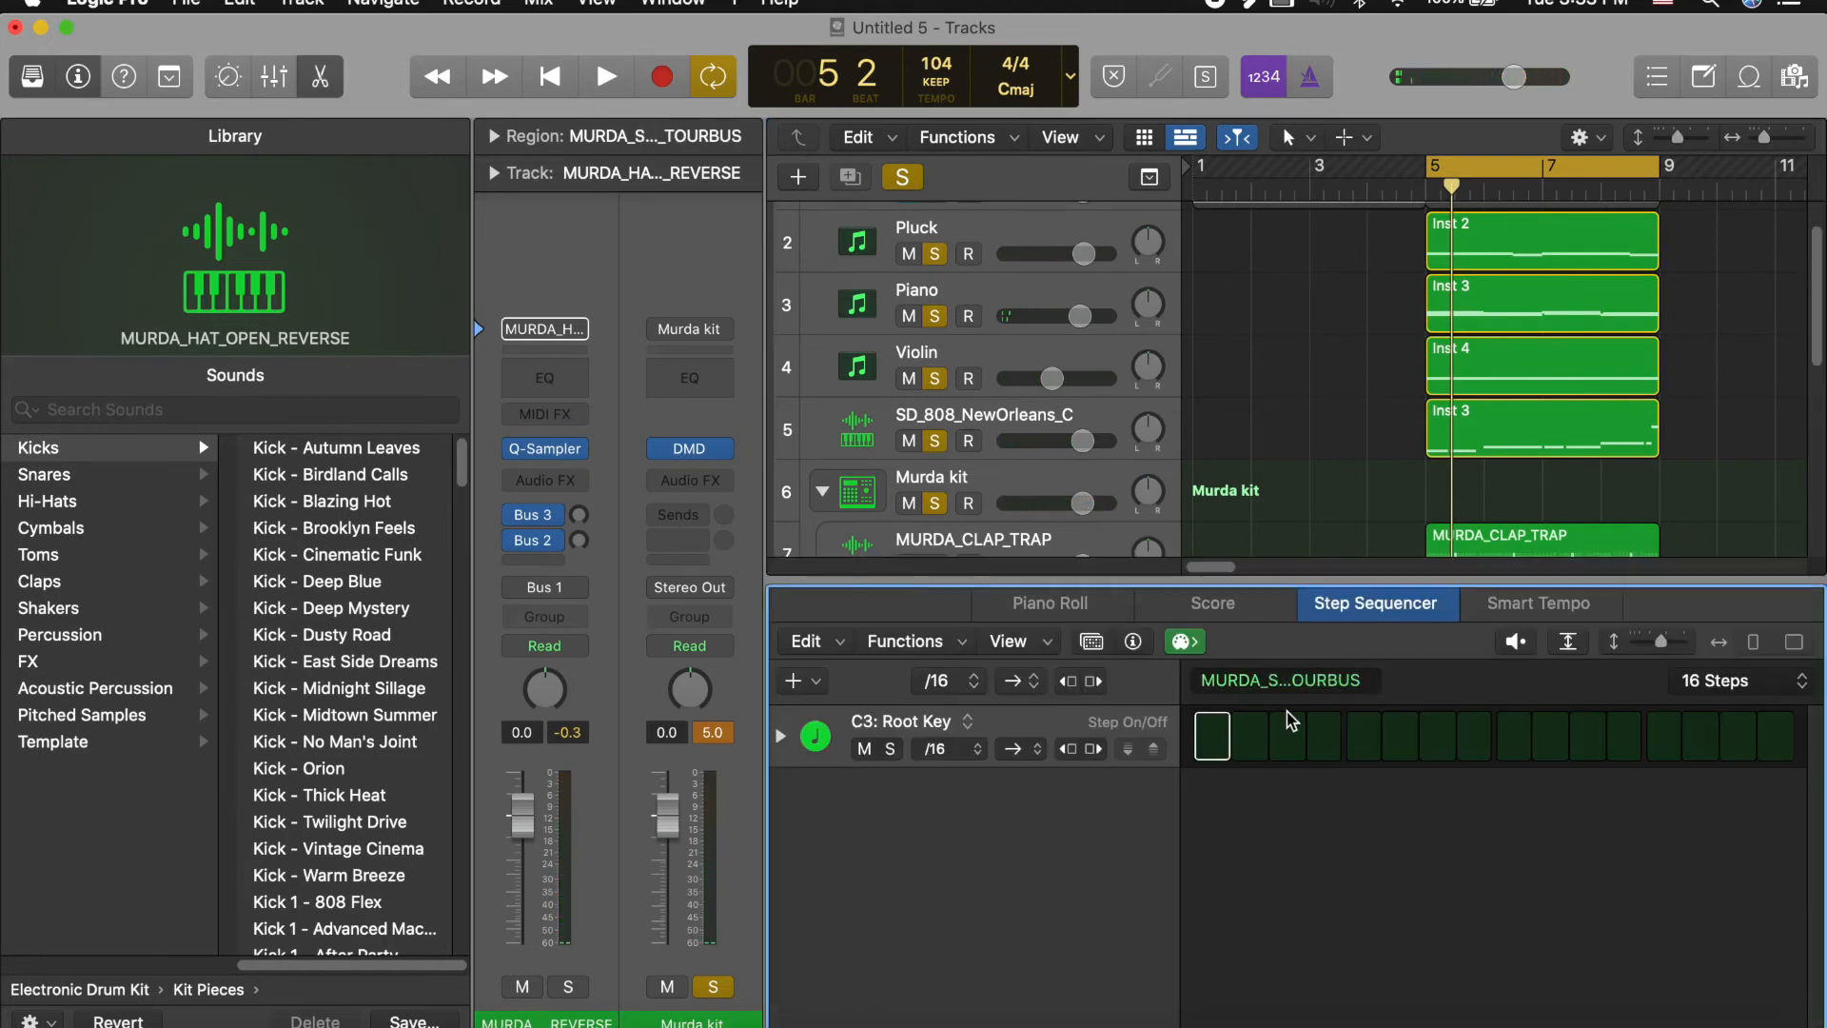
Step: Switch on the ninth step of the MURDA_SNARE_TOURBUS pattern, start playback, and close the editor
{"action": "left_click", "coordinate": [1519, 733]}
{"action": "key", "text": "space"}
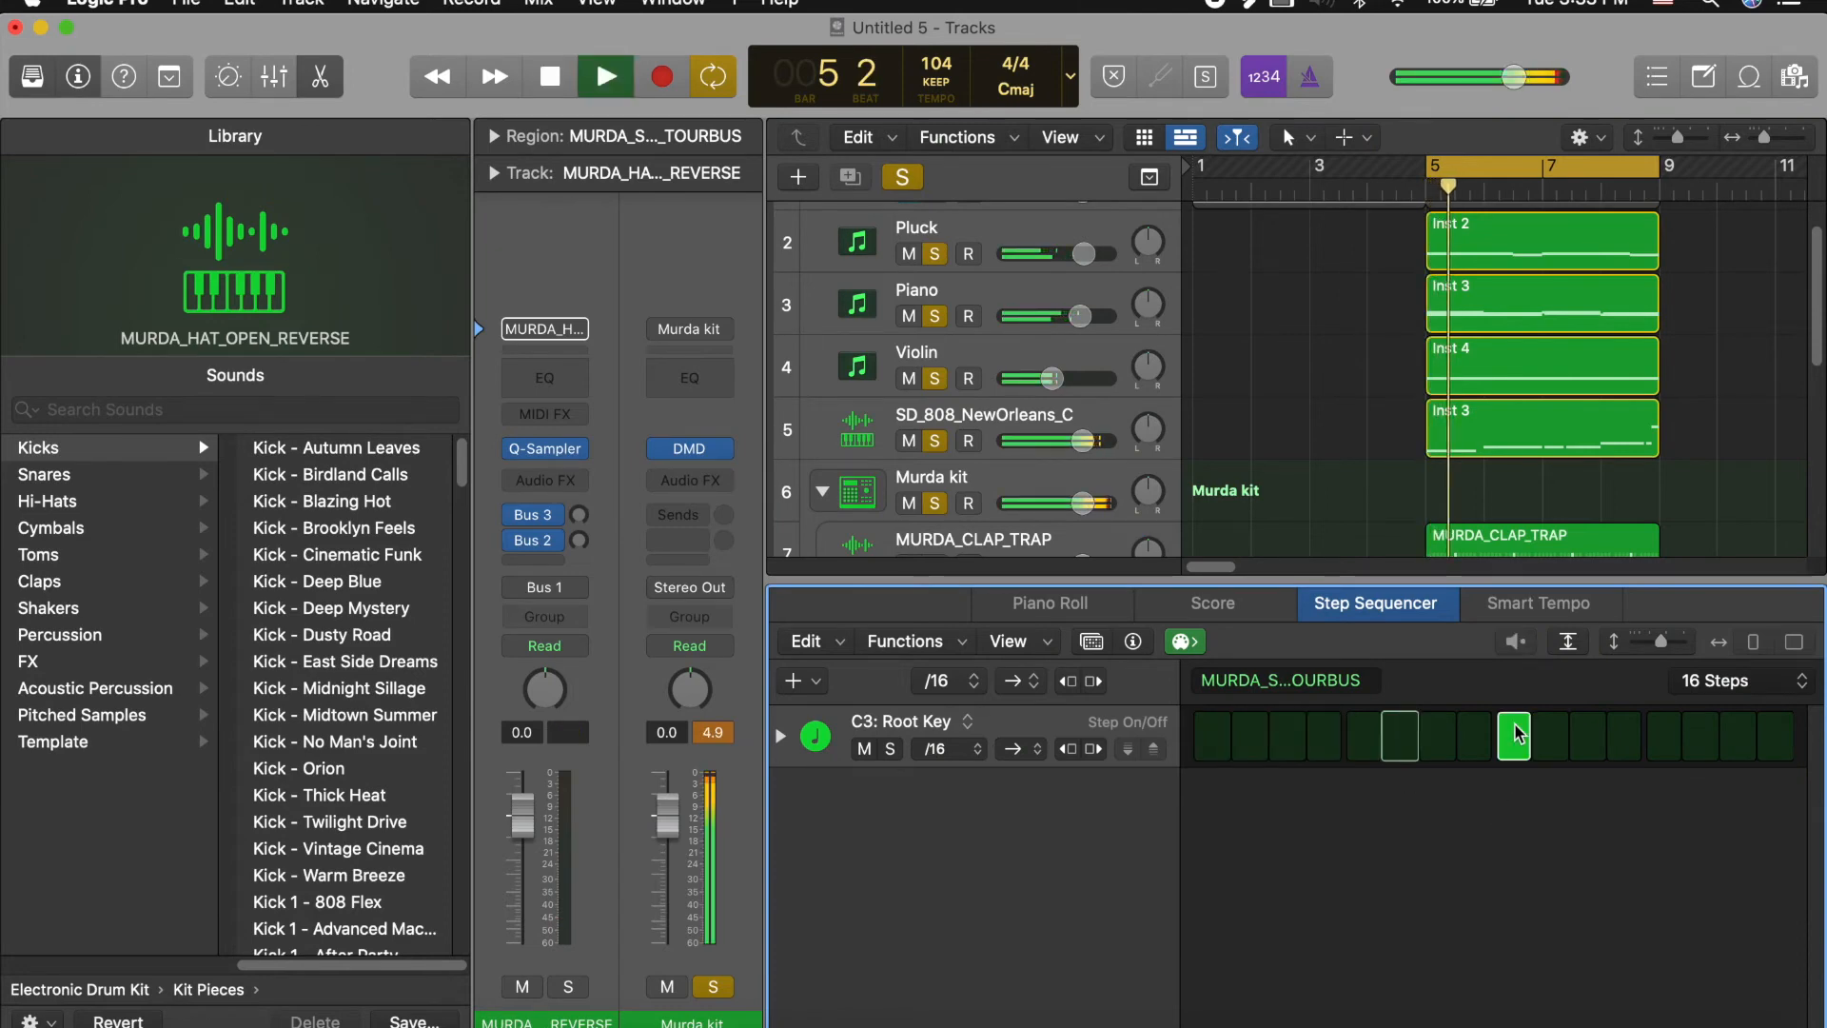
{"action": "key", "text": "e"}
{"action": "left_click", "coordinate": [1361, 746]}
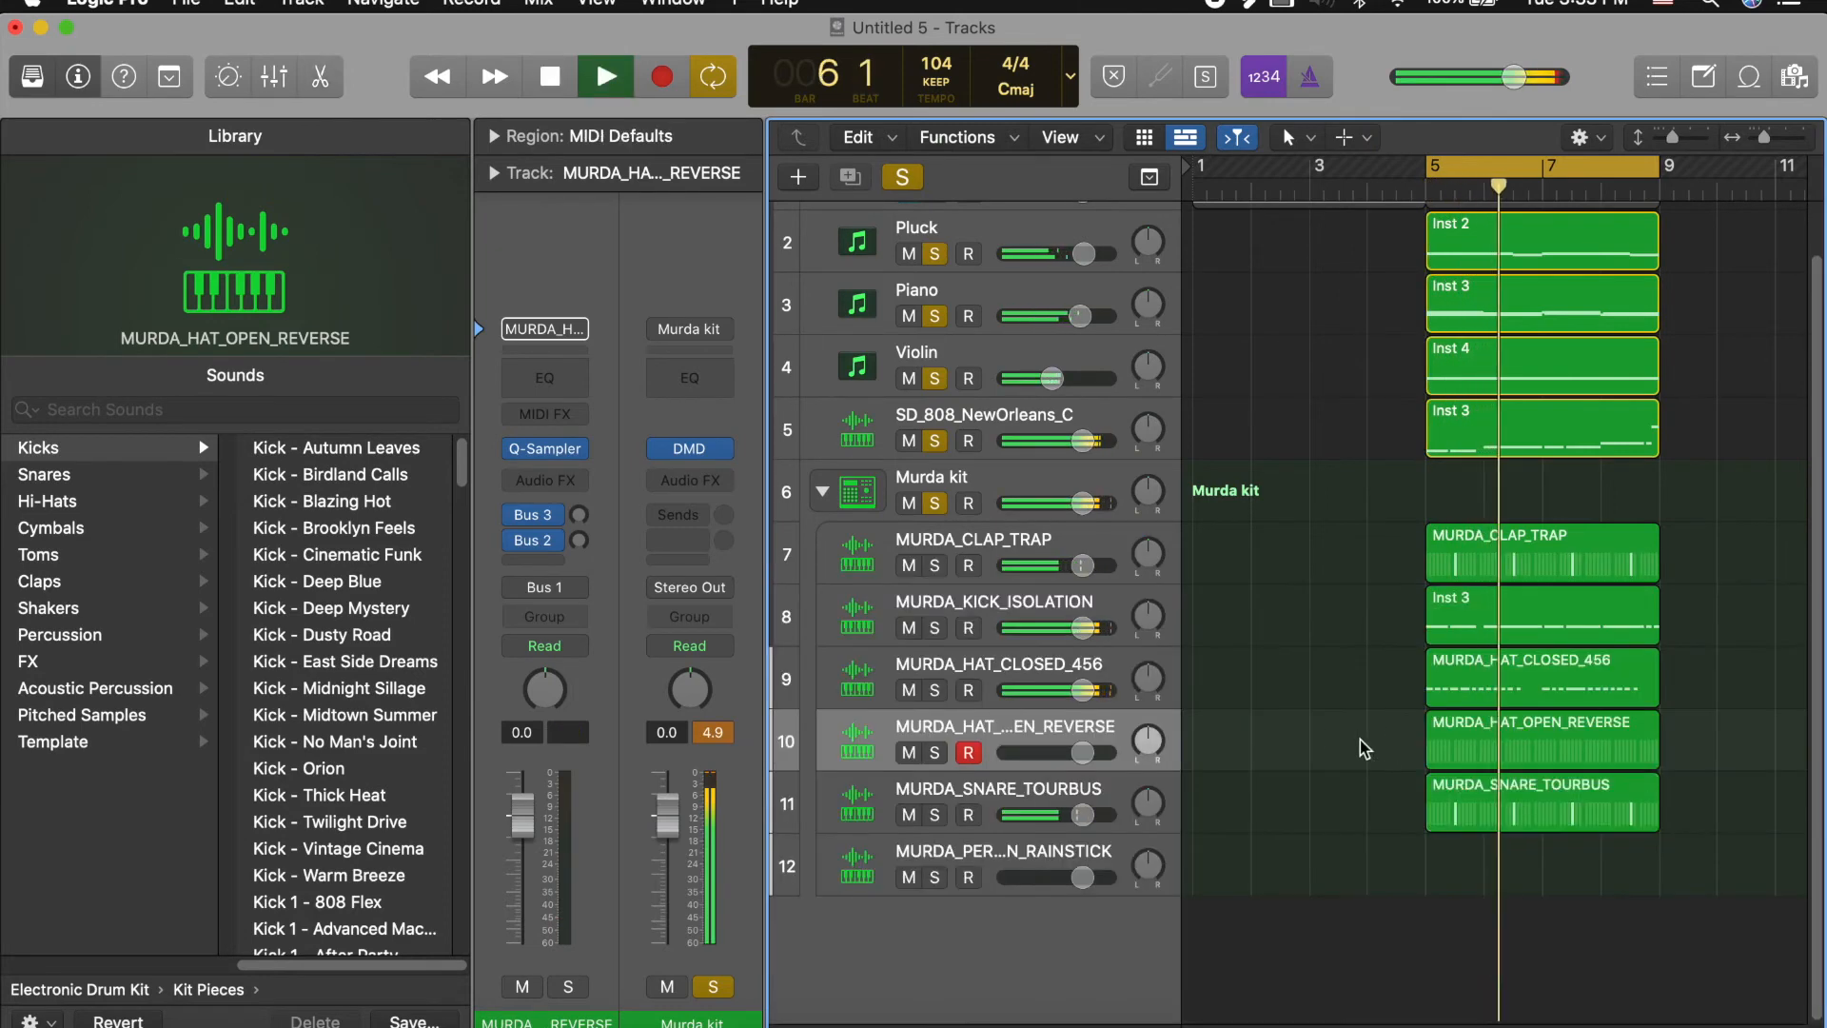
Step: Convert the MURDA_HAT_OPEN_REVERSE pattern to a MIDI region, open it in the Piano Roll, and stop playback
{"action": "left_click", "coordinate": [1433, 759]}
{"action": "right_click", "coordinate": [1463, 752]}
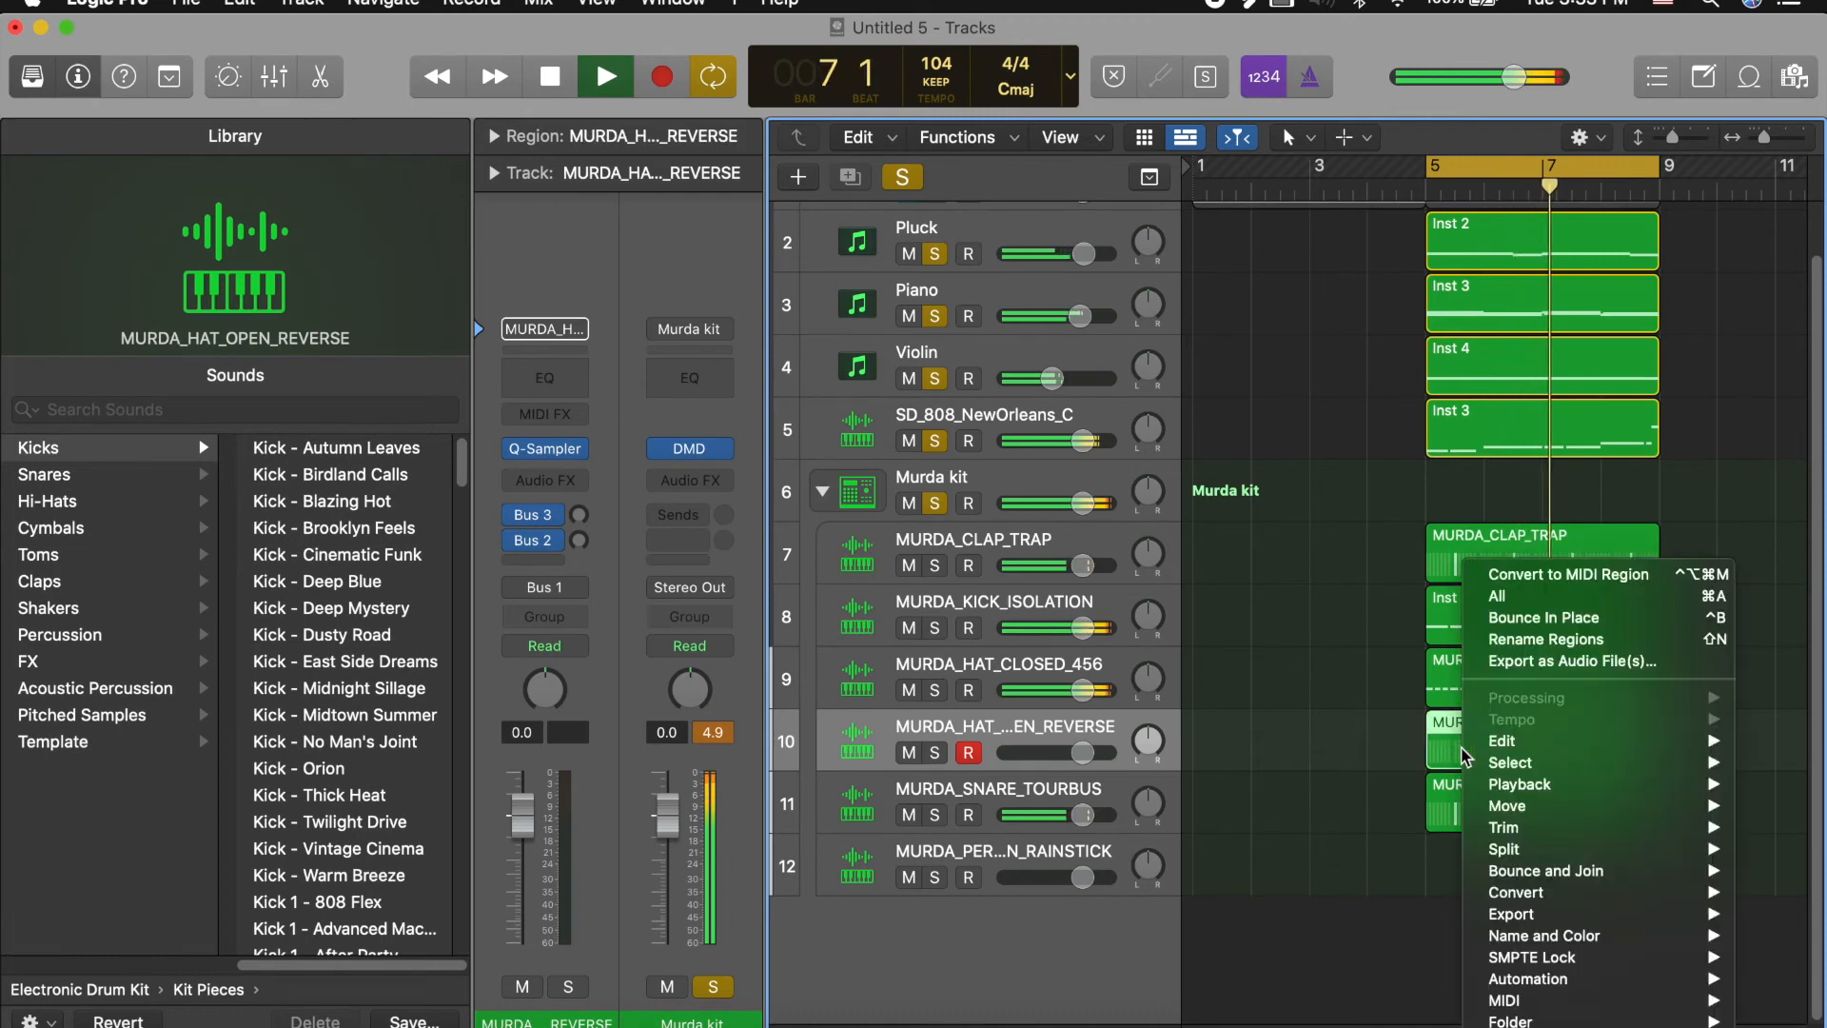
{"action": "left_click", "coordinate": [1507, 574]}
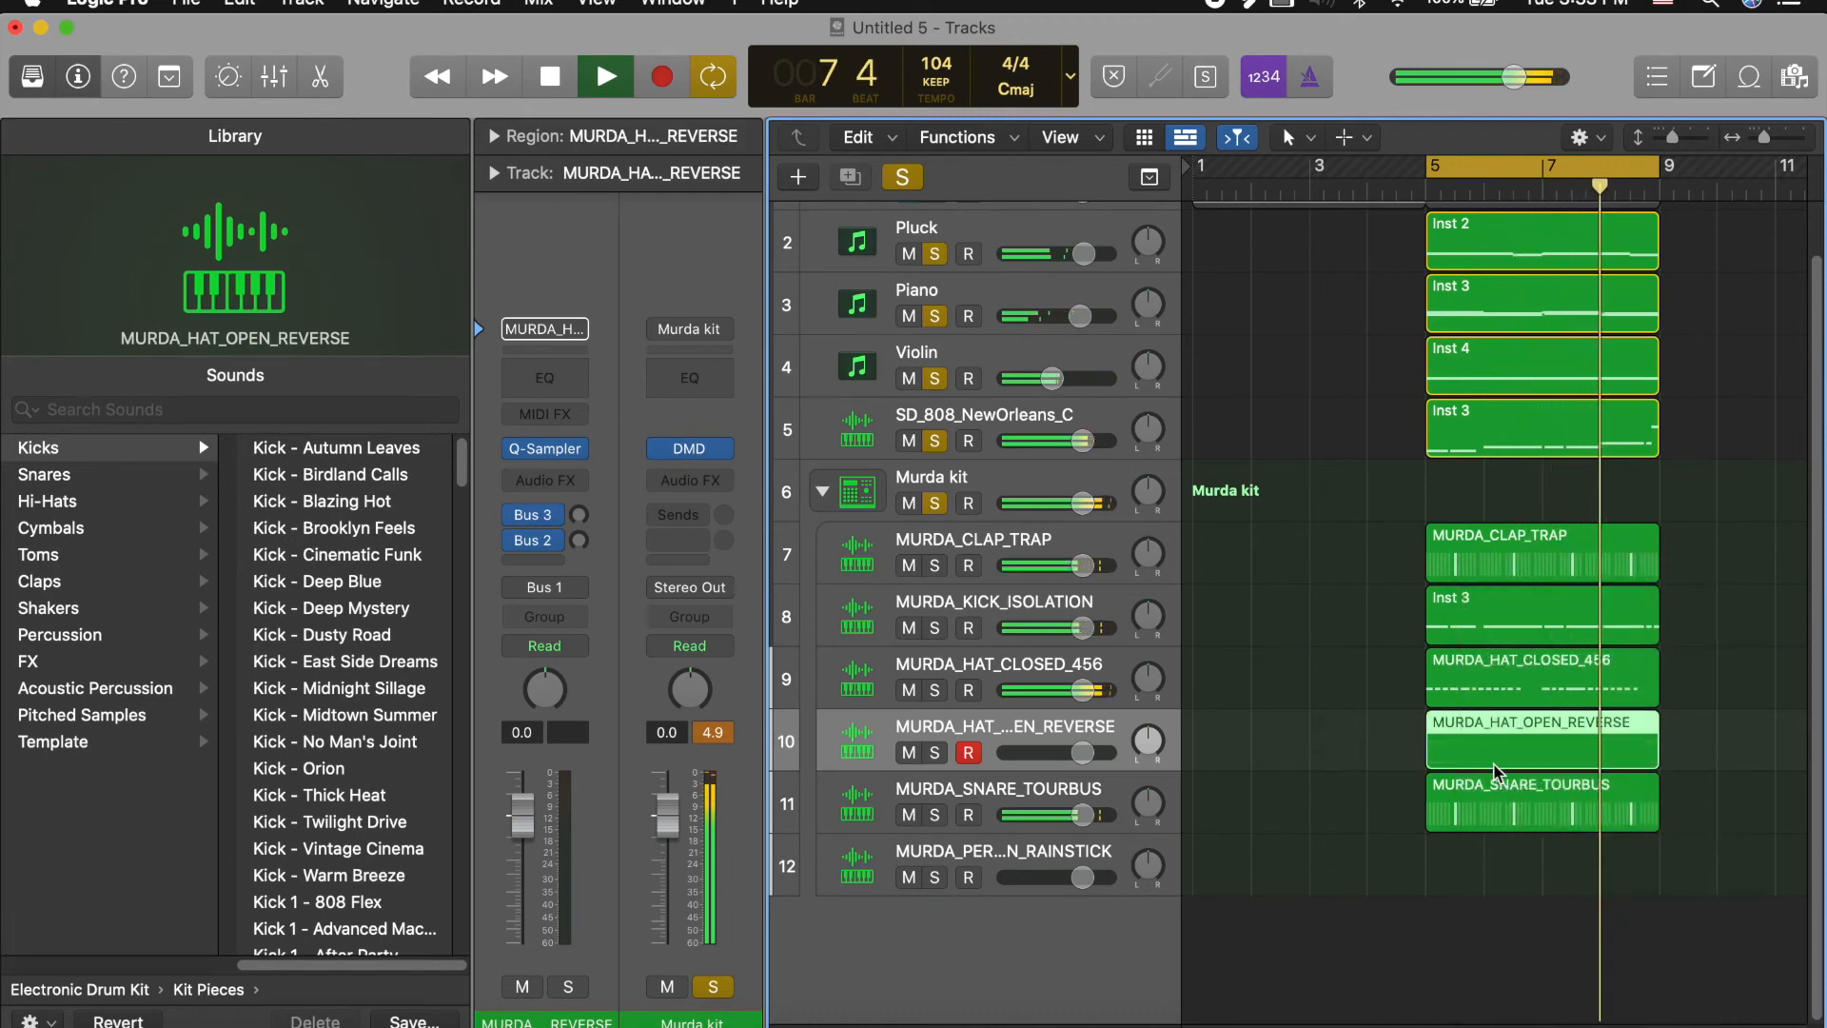
{"action": "double_click", "coordinate": [1496, 752]}
{"action": "key", "text": "space"}
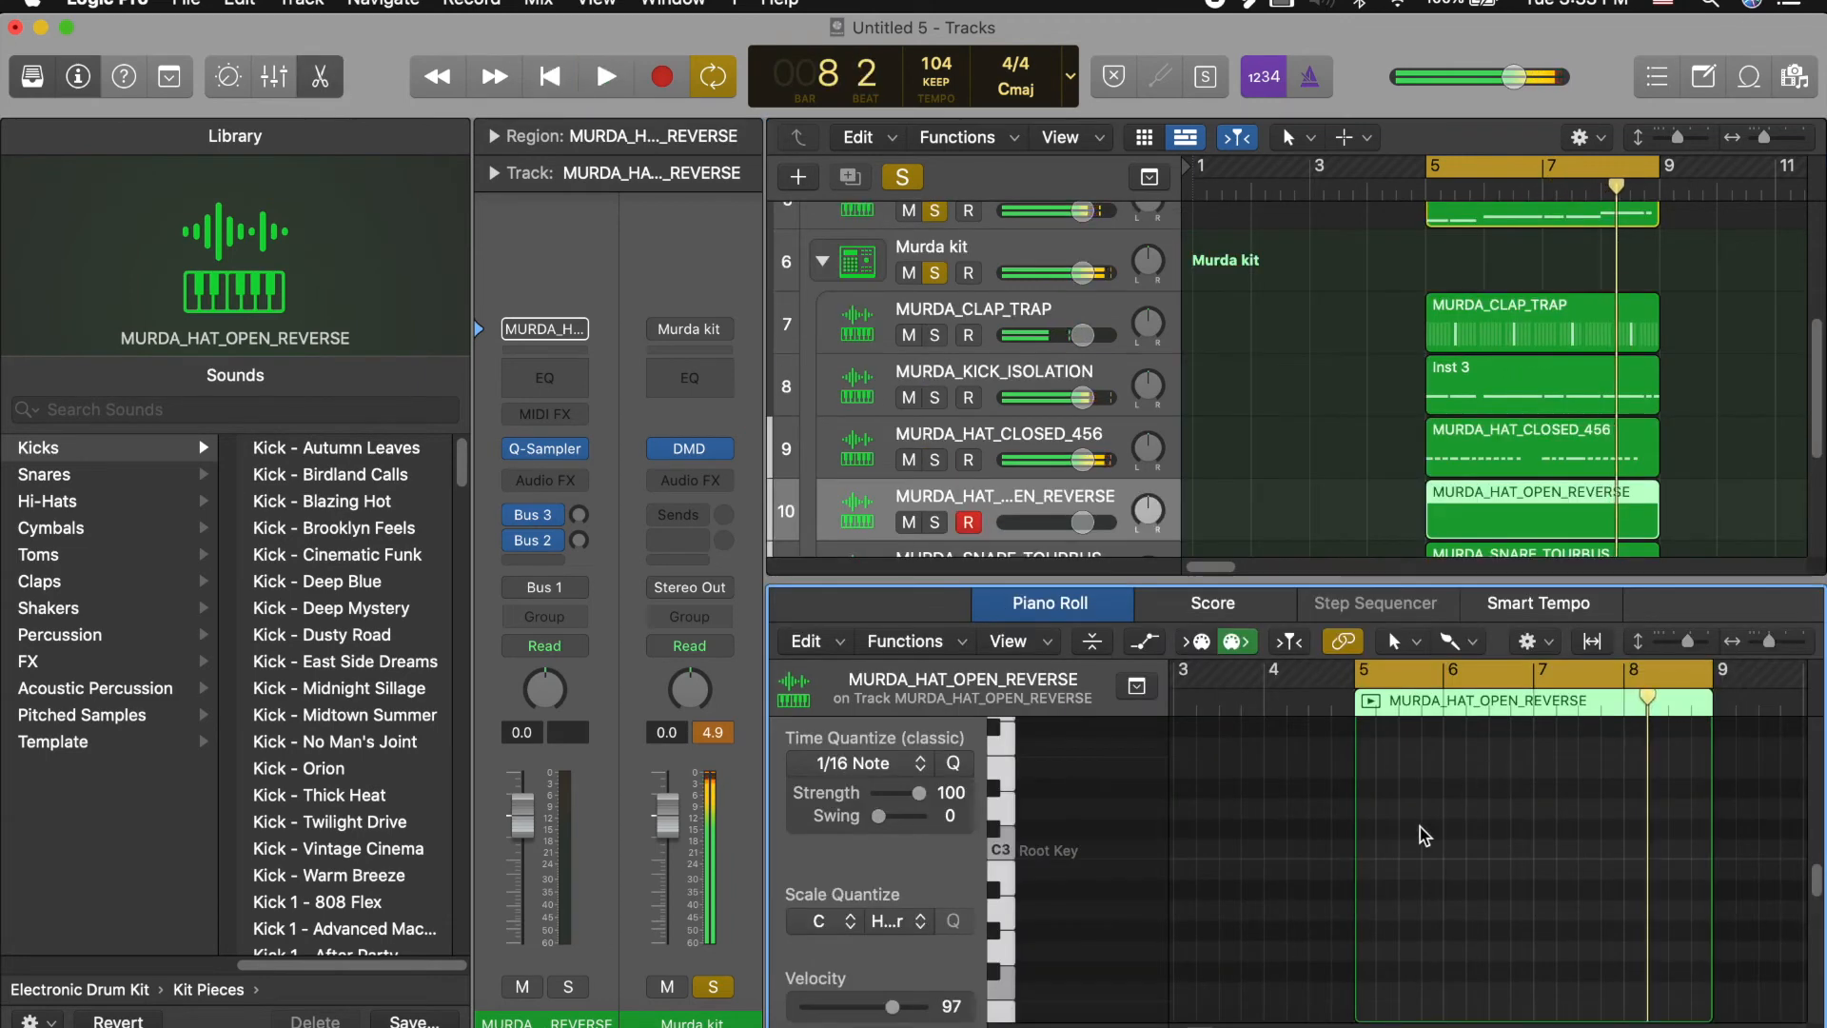
Step: Add a C3 open-hat note at the start of bar 5, set its velocity to 43, and play it back
{"action": "left_click", "coordinate": [1362, 854]}
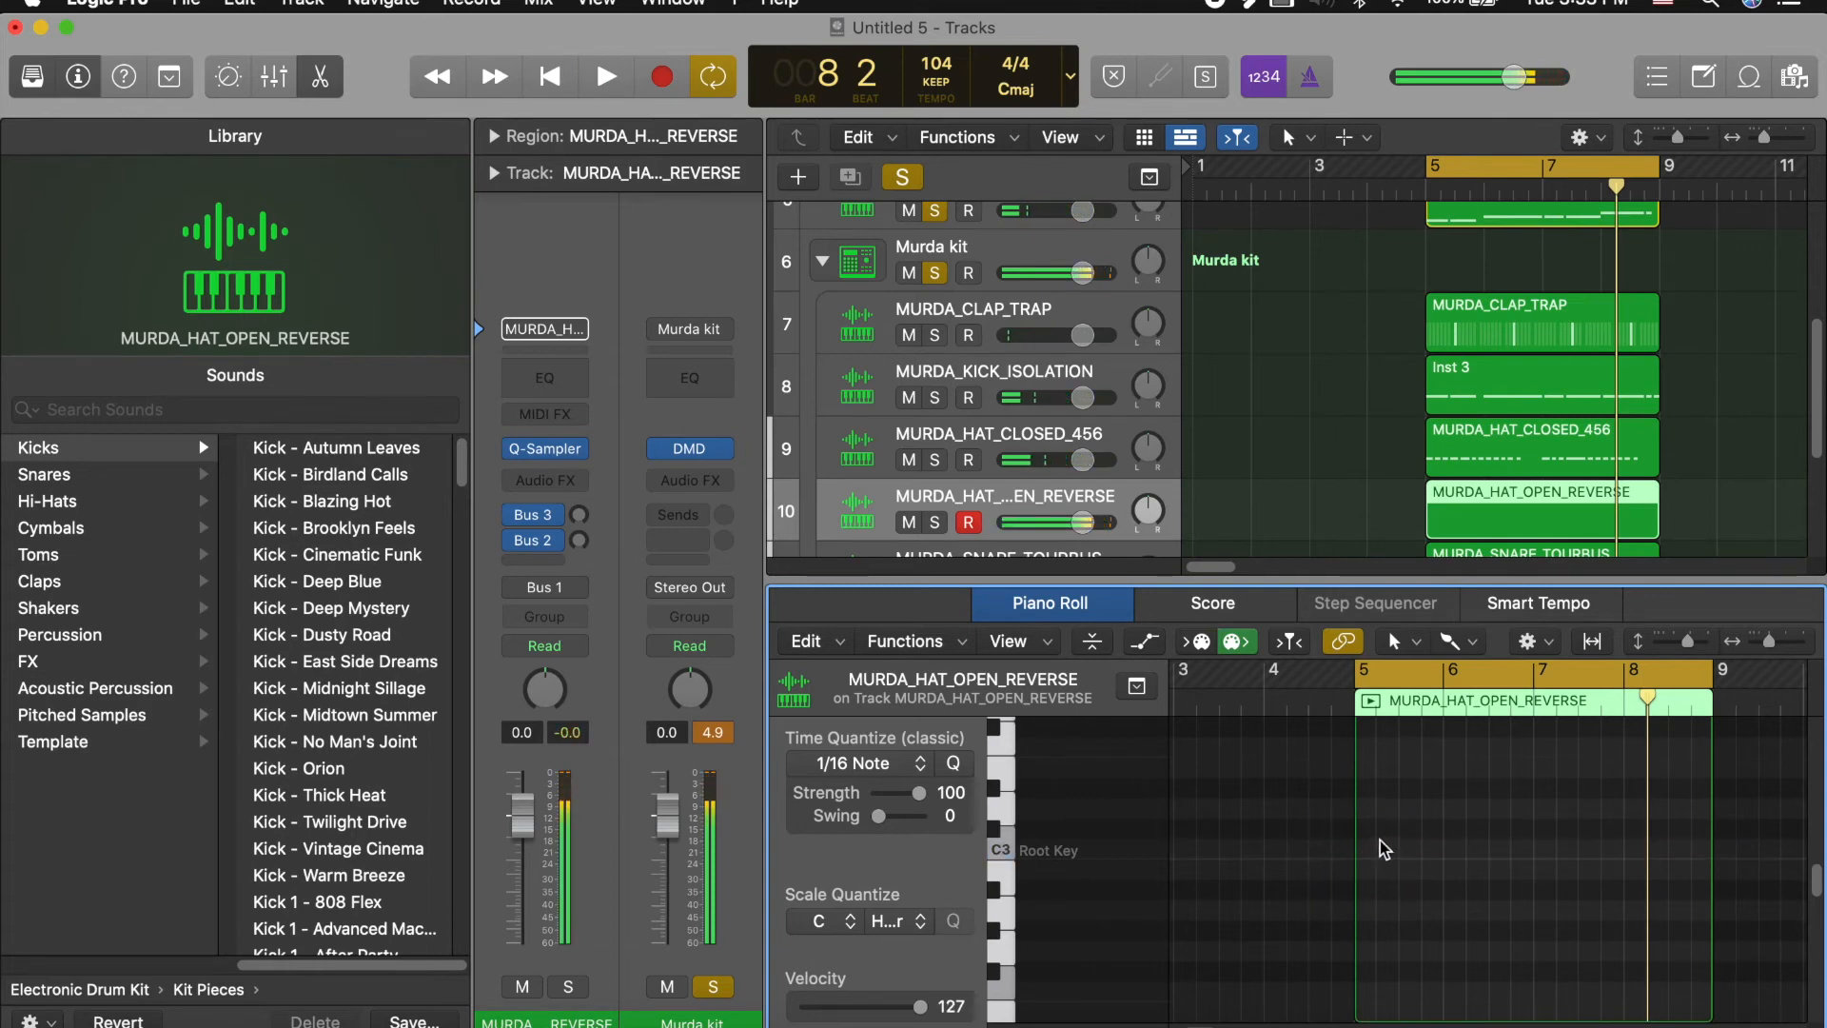
{"action": "key", "text": "super+Right"}
{"action": "key", "text": "super+Right"}
{"action": "scroll", "coordinate": [1799, 875], "scroll_direction": "left", "scroll_amount": 5}
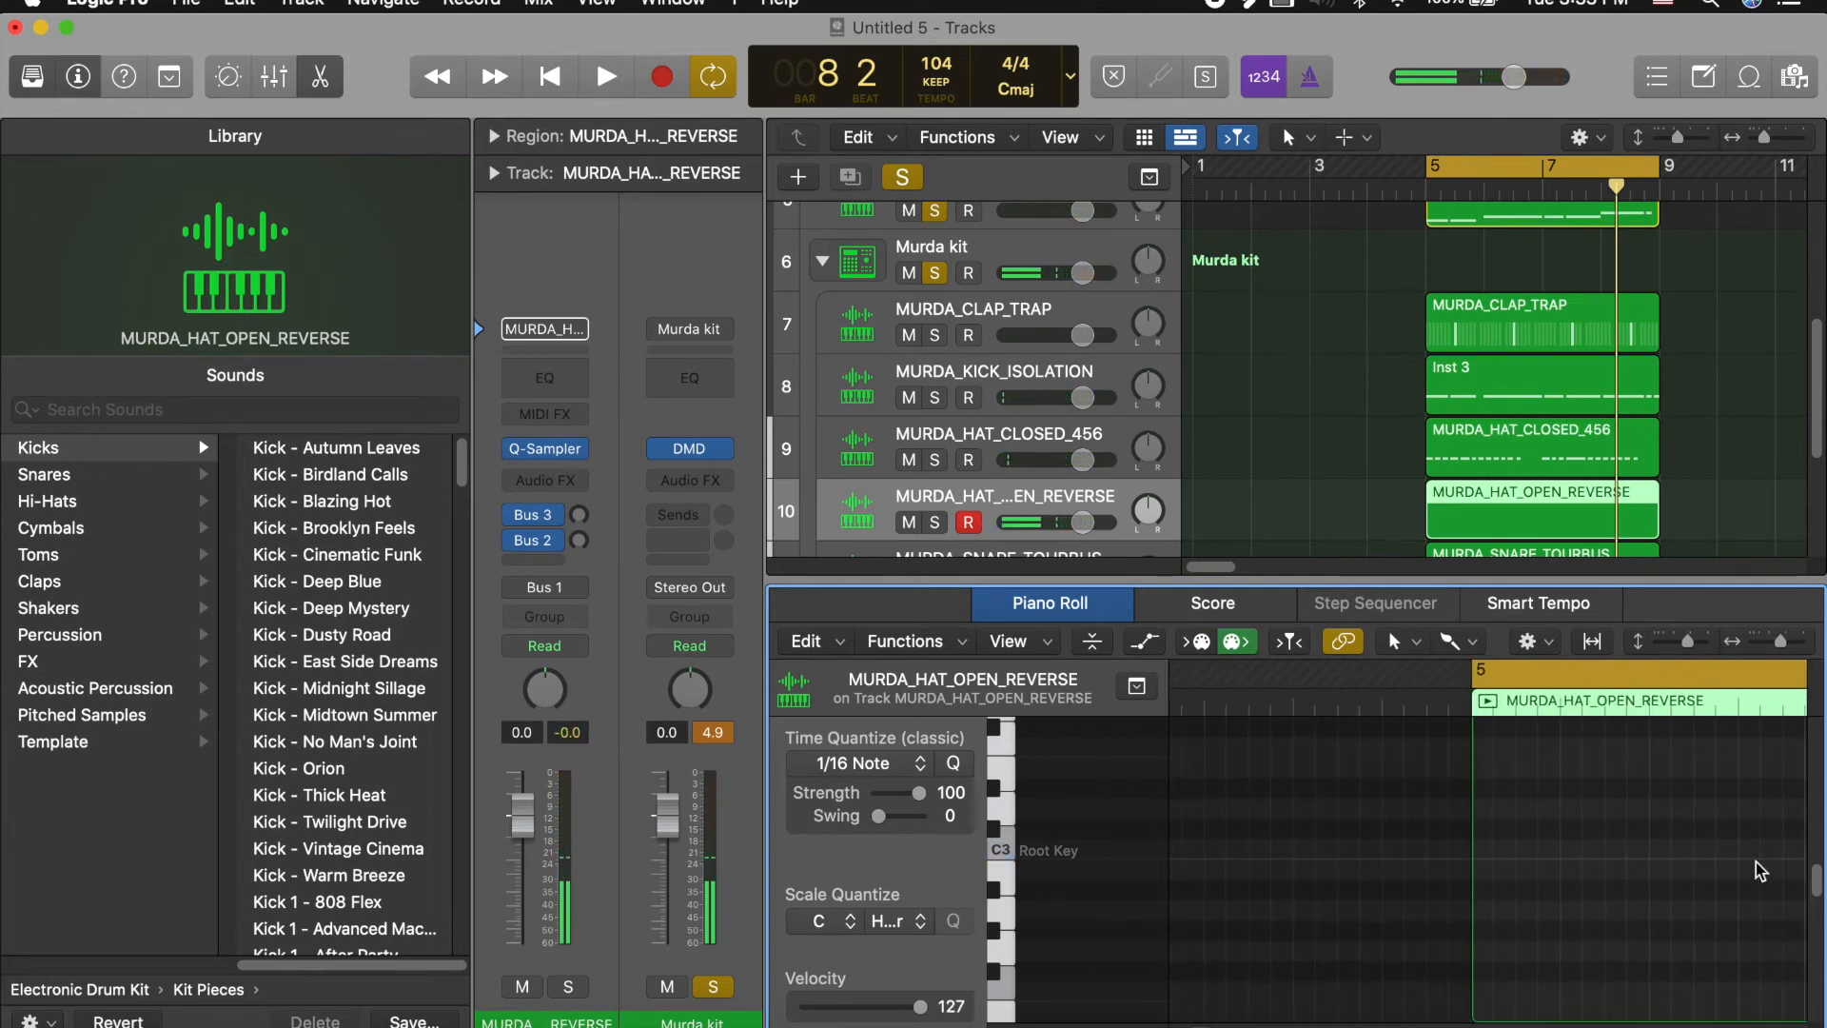
{"action": "left_click", "coordinate": [1481, 849]}
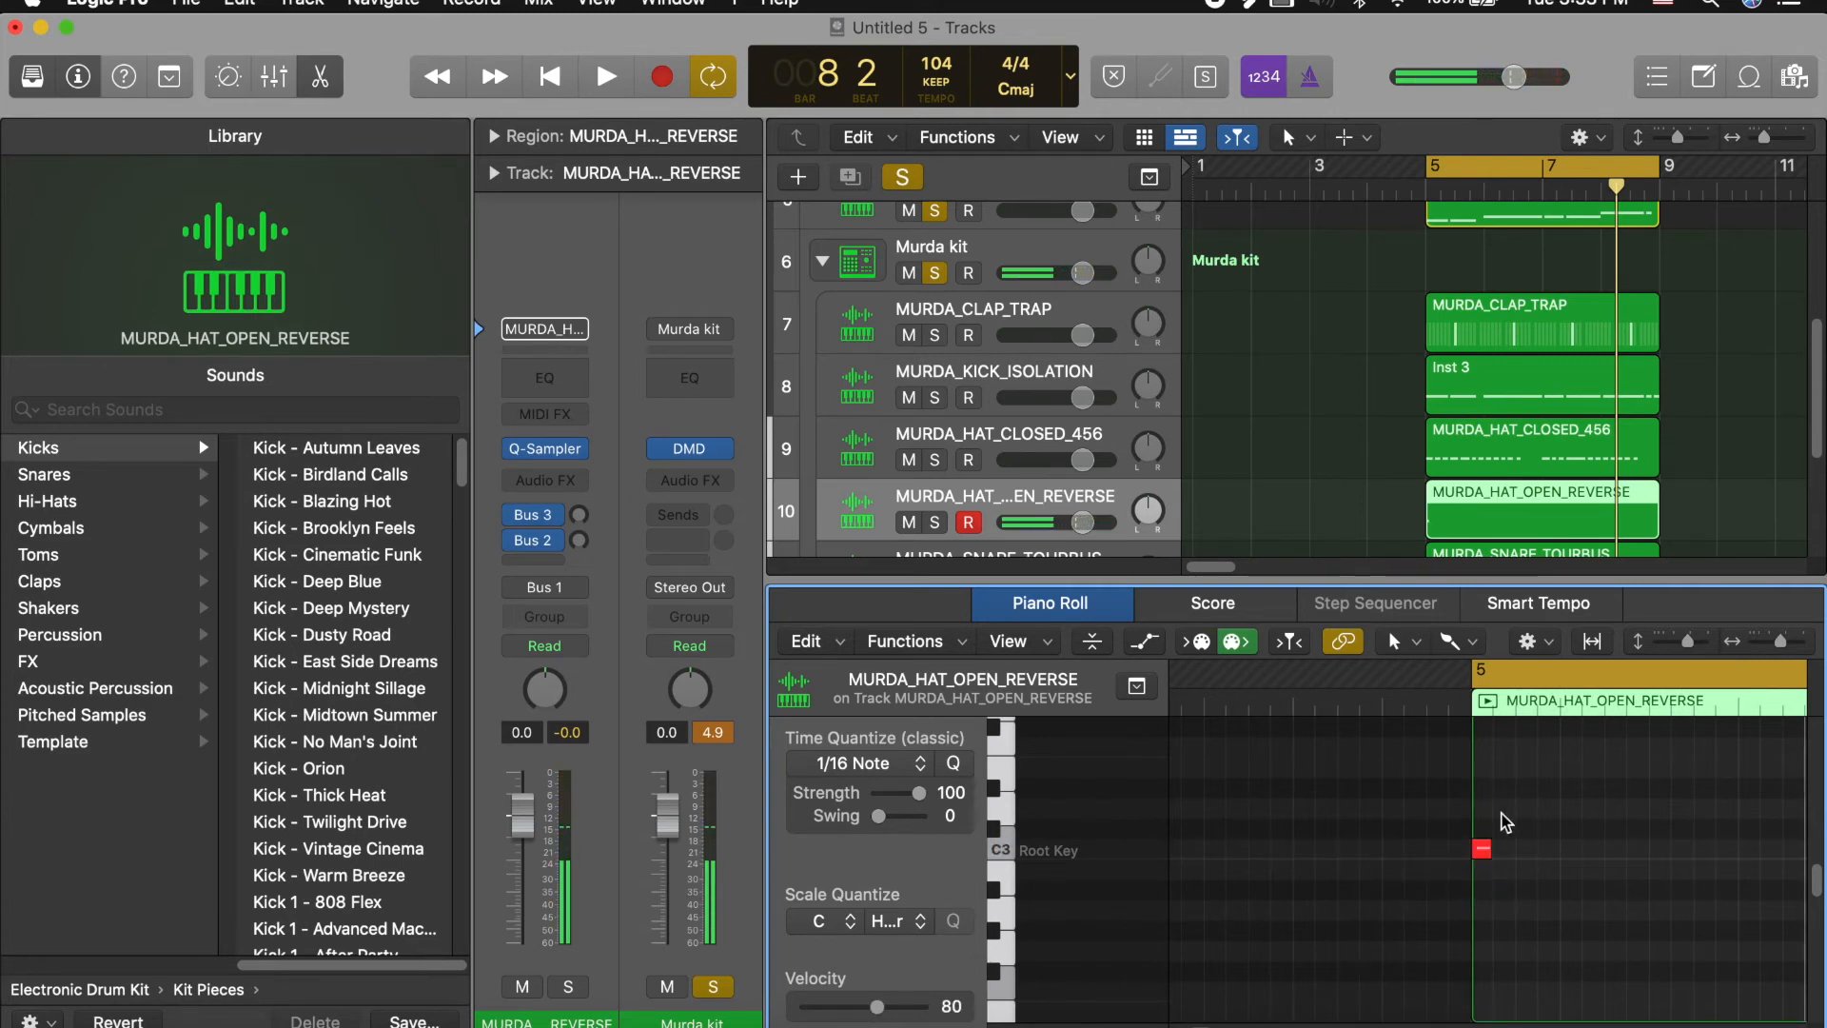
{"action": "left_click", "coordinate": [1481, 848]}
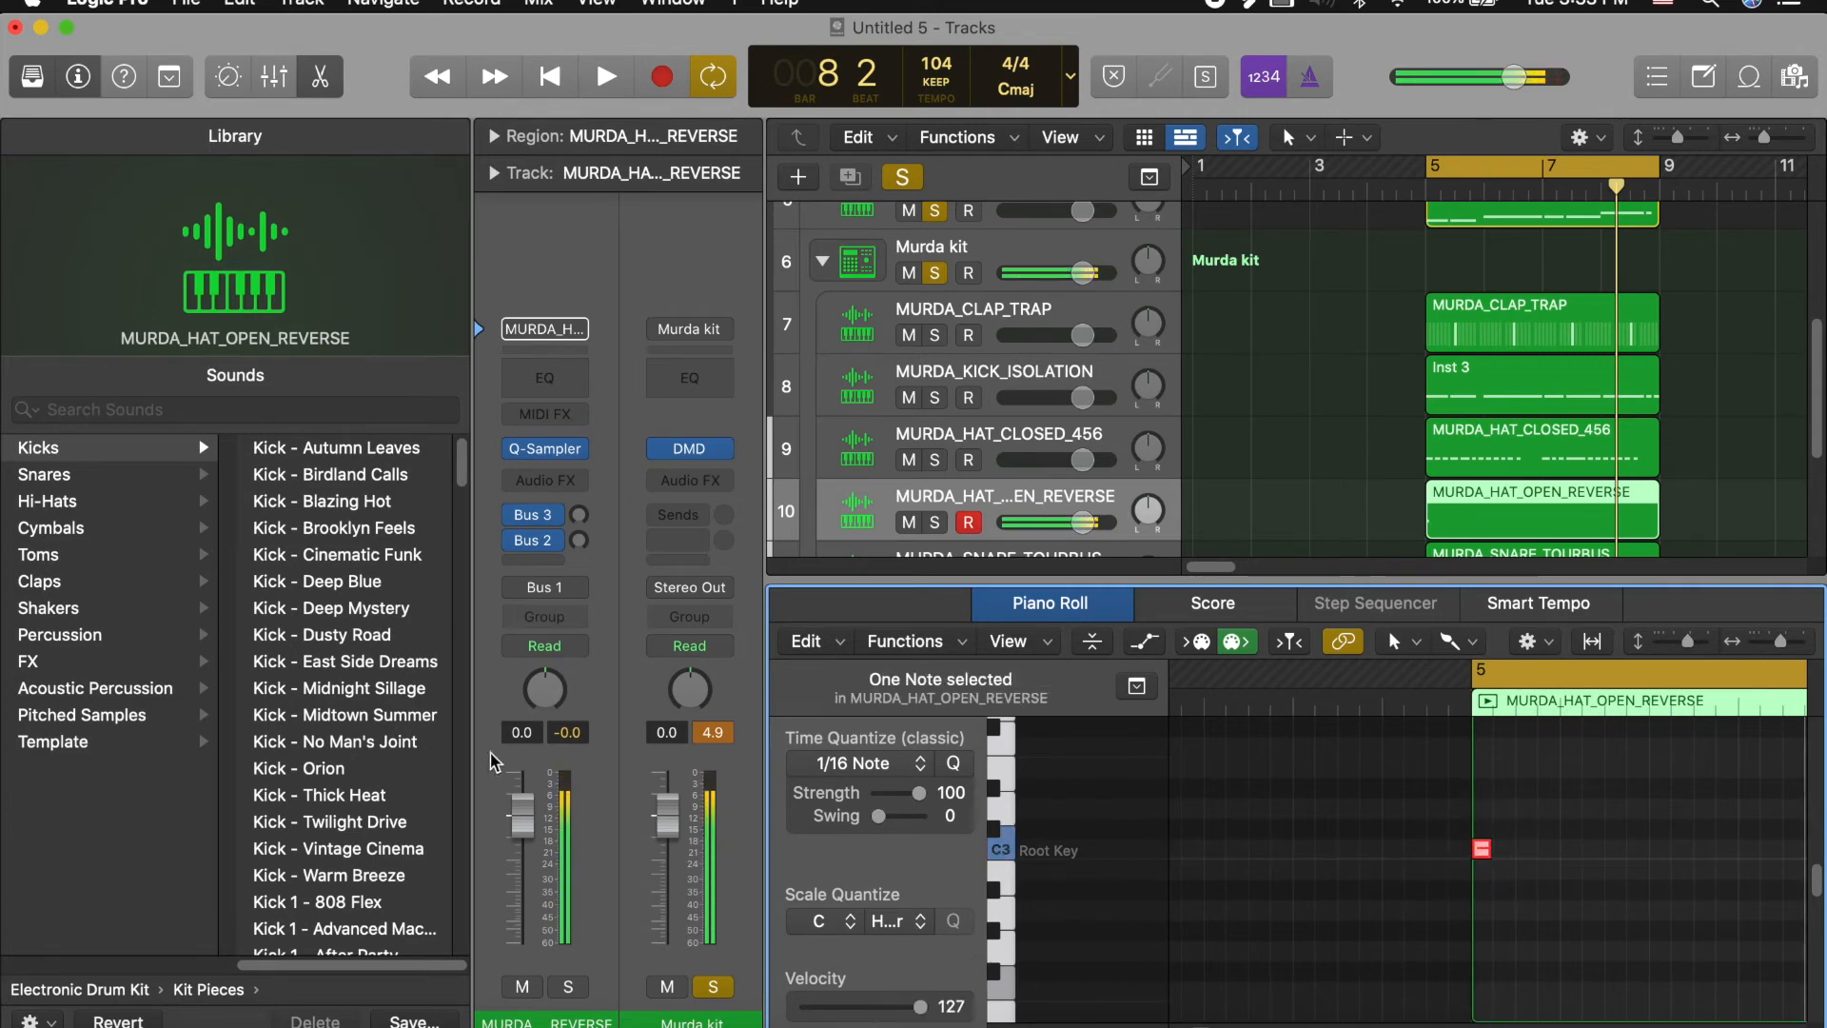
{"action": "left_click", "coordinate": [844, 1006]}
{"action": "key", "text": "space"}
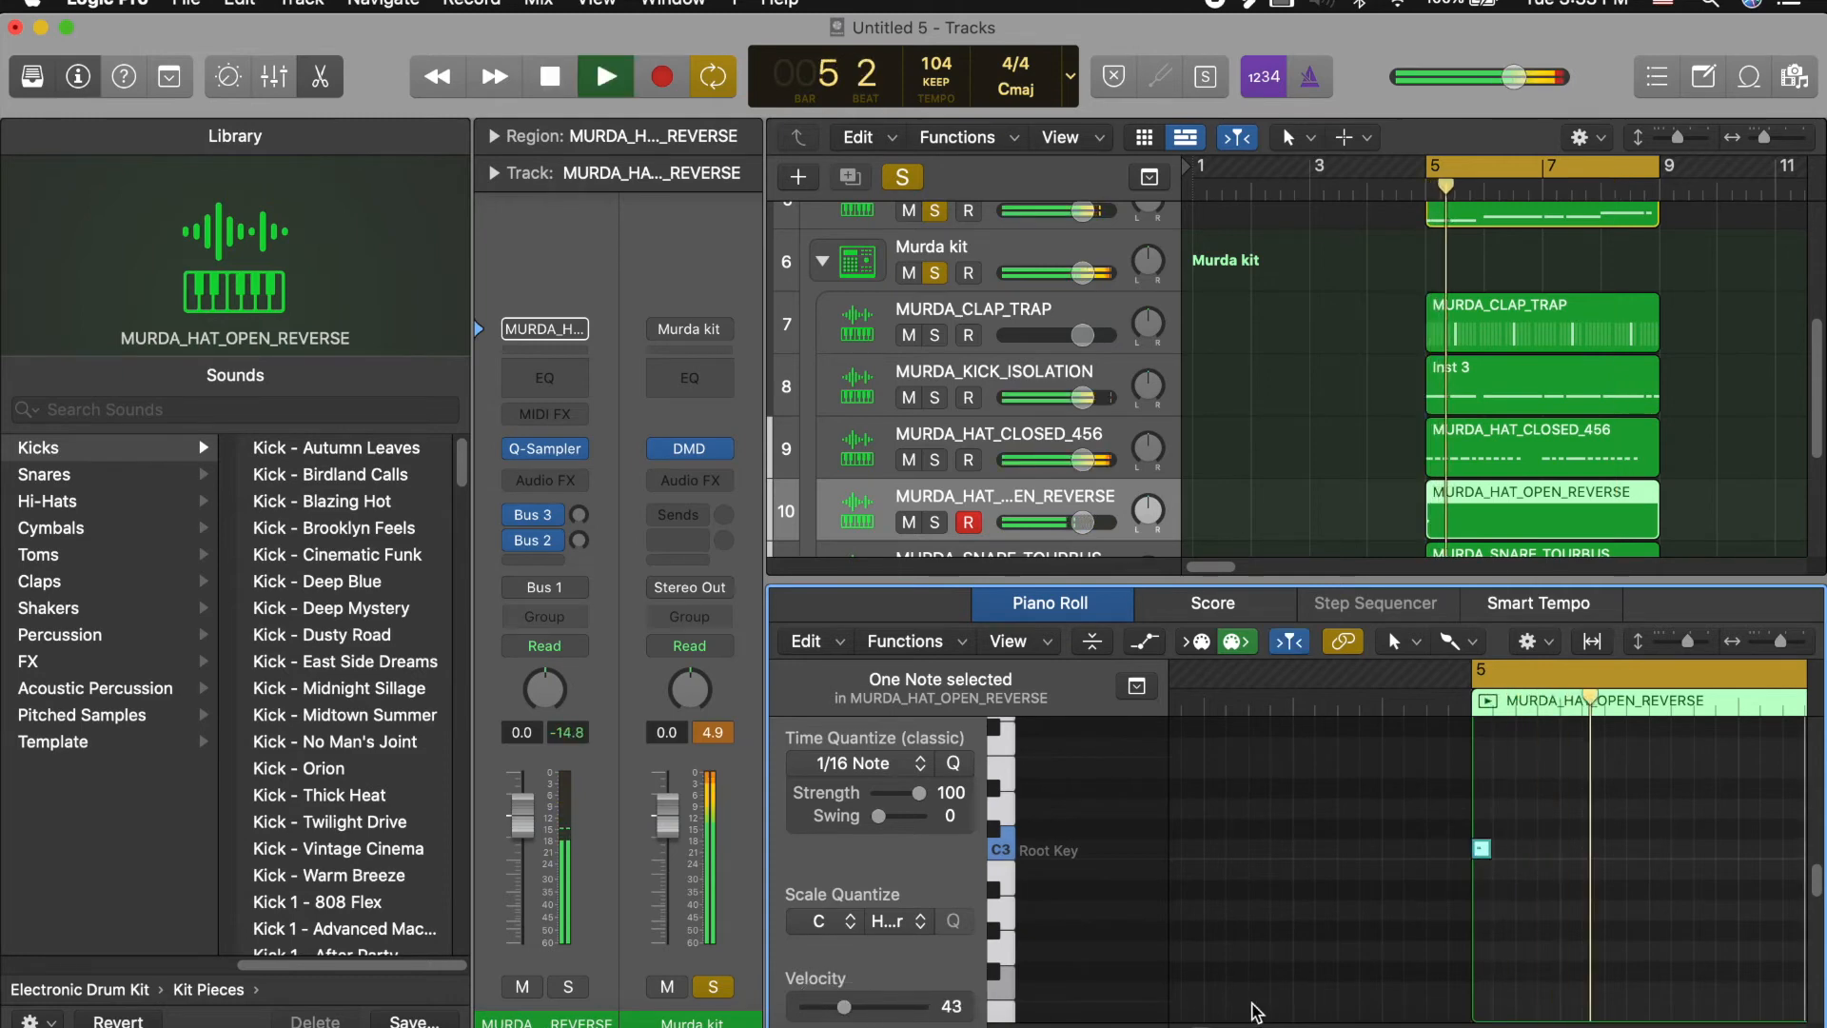
Step: Add lower-pitched open-hat notes at the start of bar 6 (G2) and on beat 4 of bar 7 (D#2), and listen back
{"action": "key", "text": "super+Left"}
{"action": "scroll", "coordinate": [1244, 1010], "scroll_direction": "right", "scroll_amount": 5}
{"action": "key", "text": "space"}
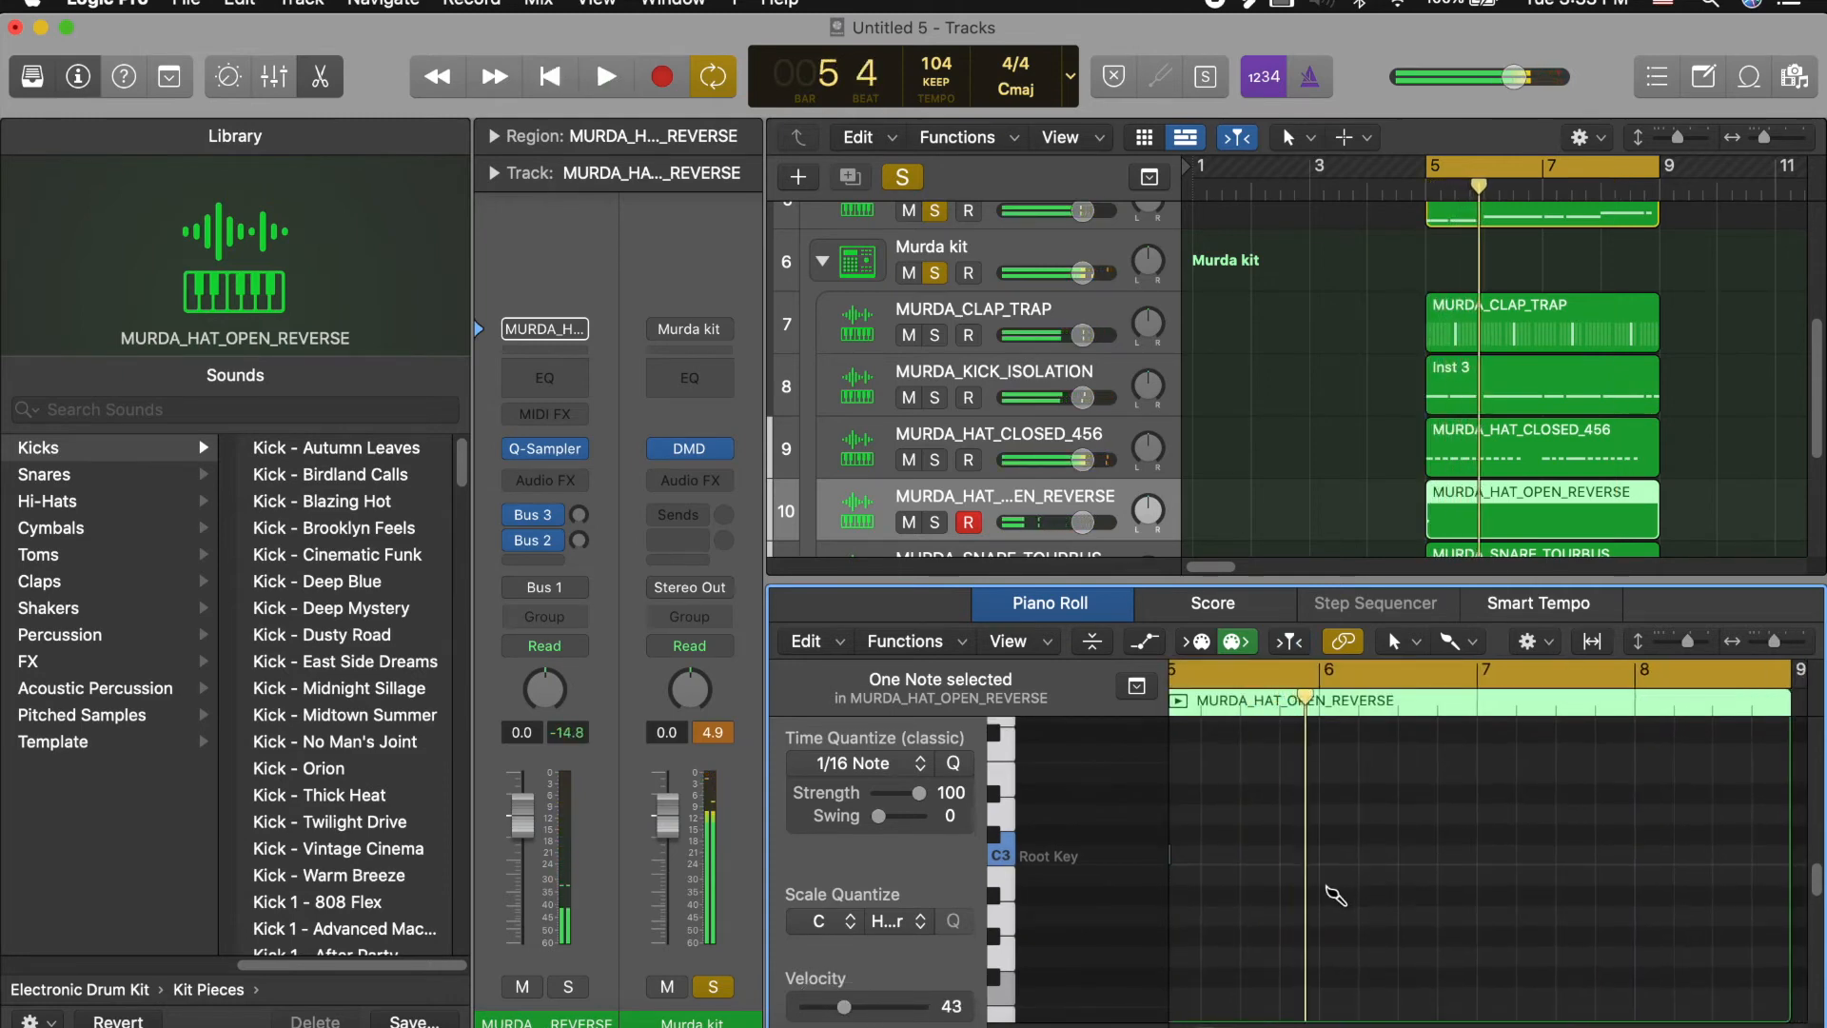
{"action": "left_click", "coordinate": [1325, 896], "text": "super"}
{"action": "key", "text": "space"}
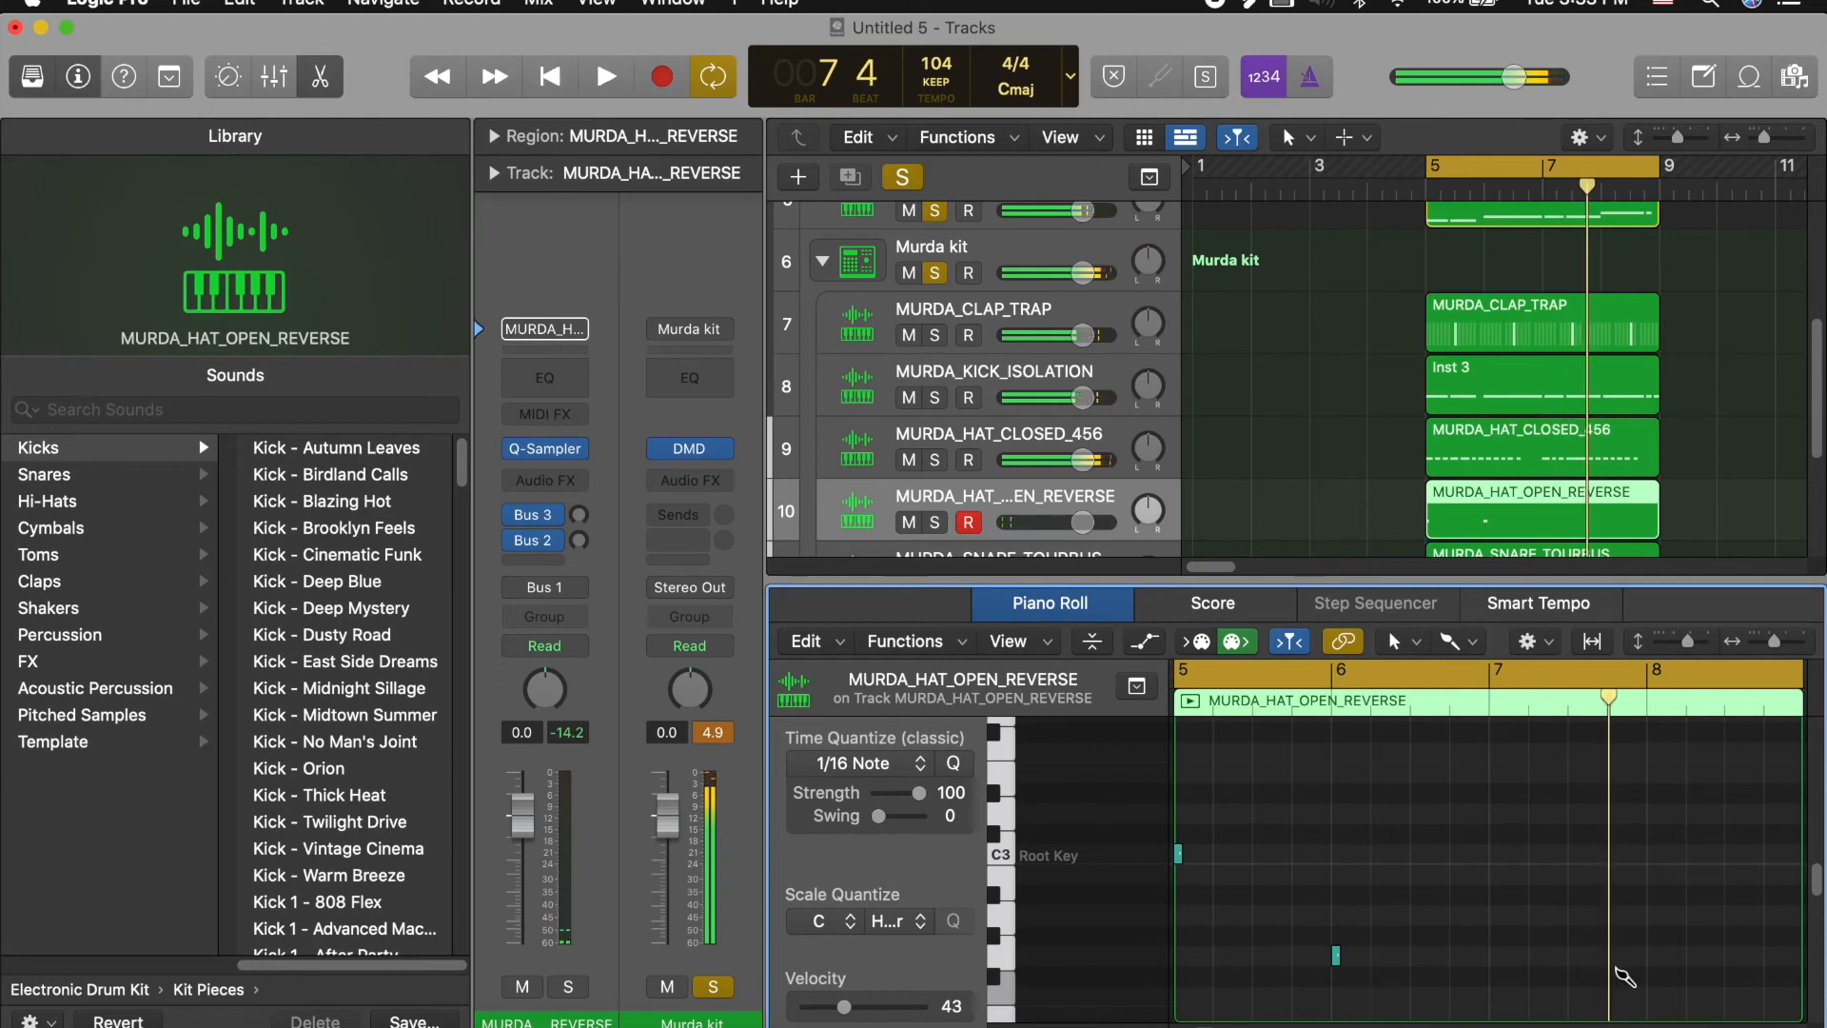
{"action": "key", "text": "space"}
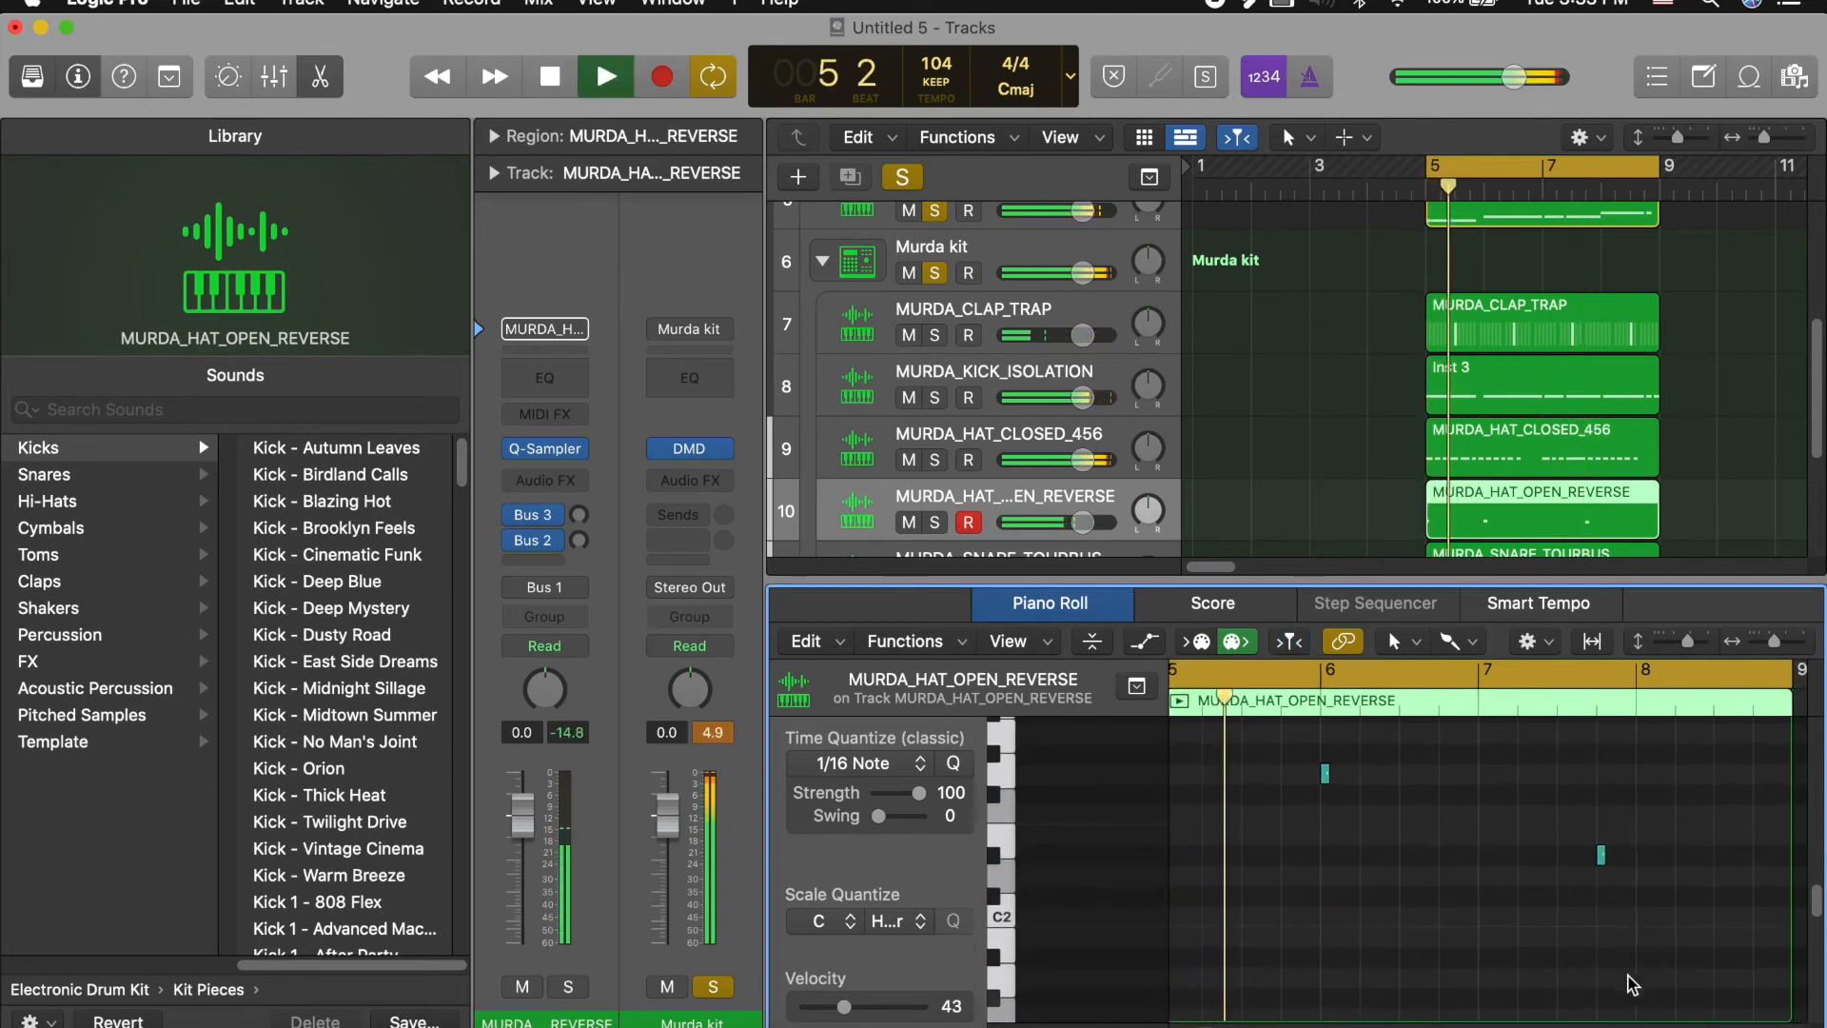
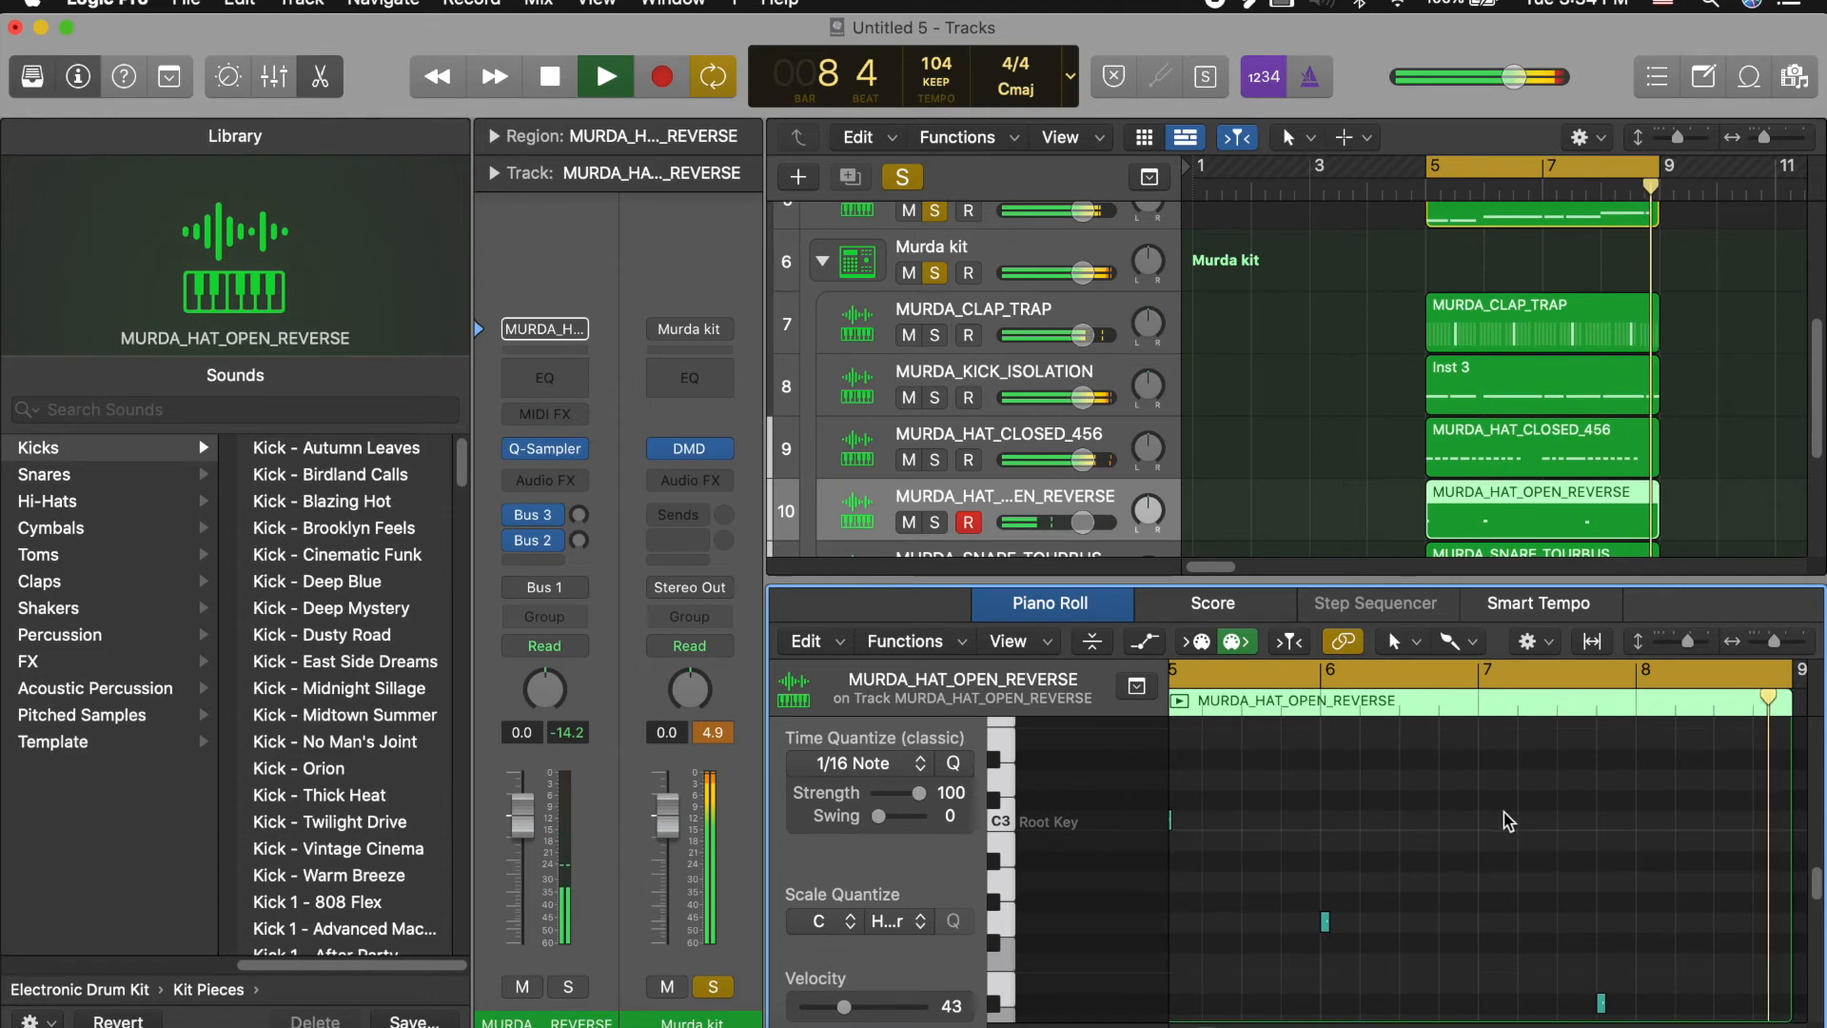
Step: Close the Piano Roll and create a pattern region from bar 5 on the MURDA_PERCUSSION_RAINSTICK track
{"action": "key", "text": "p"}
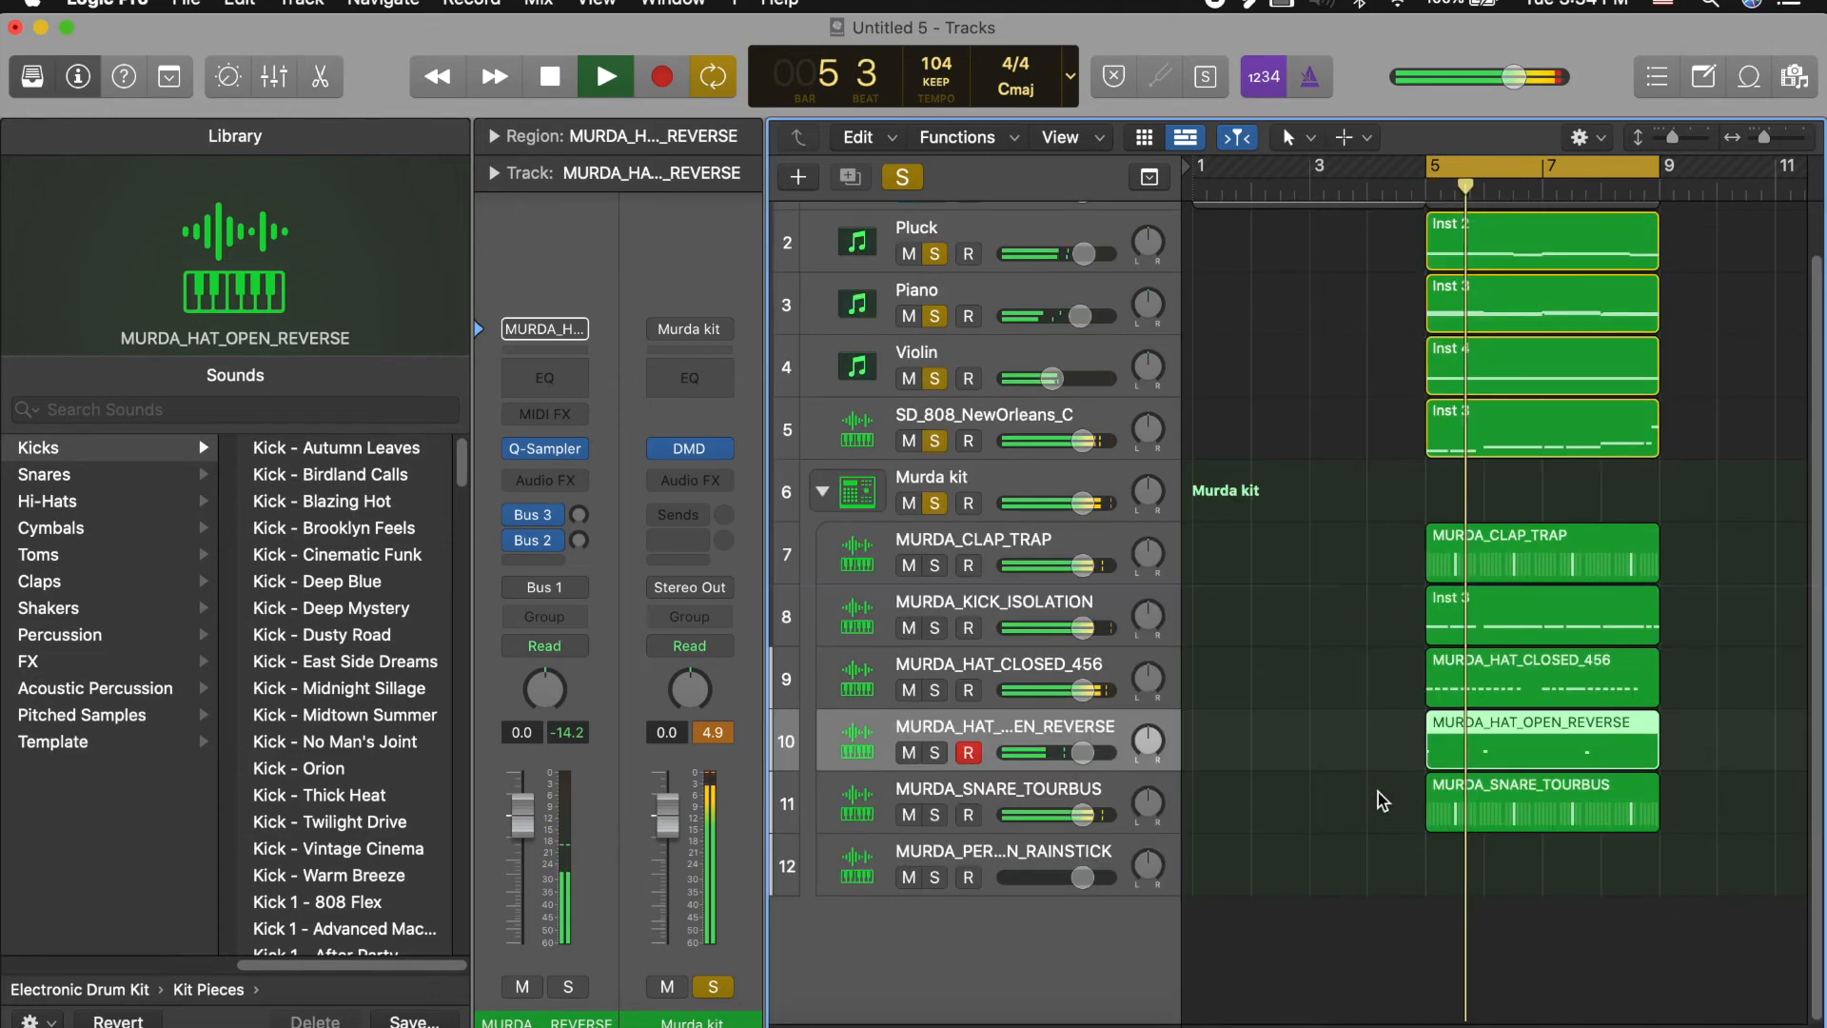
{"action": "left_click", "coordinate": [1389, 866]}
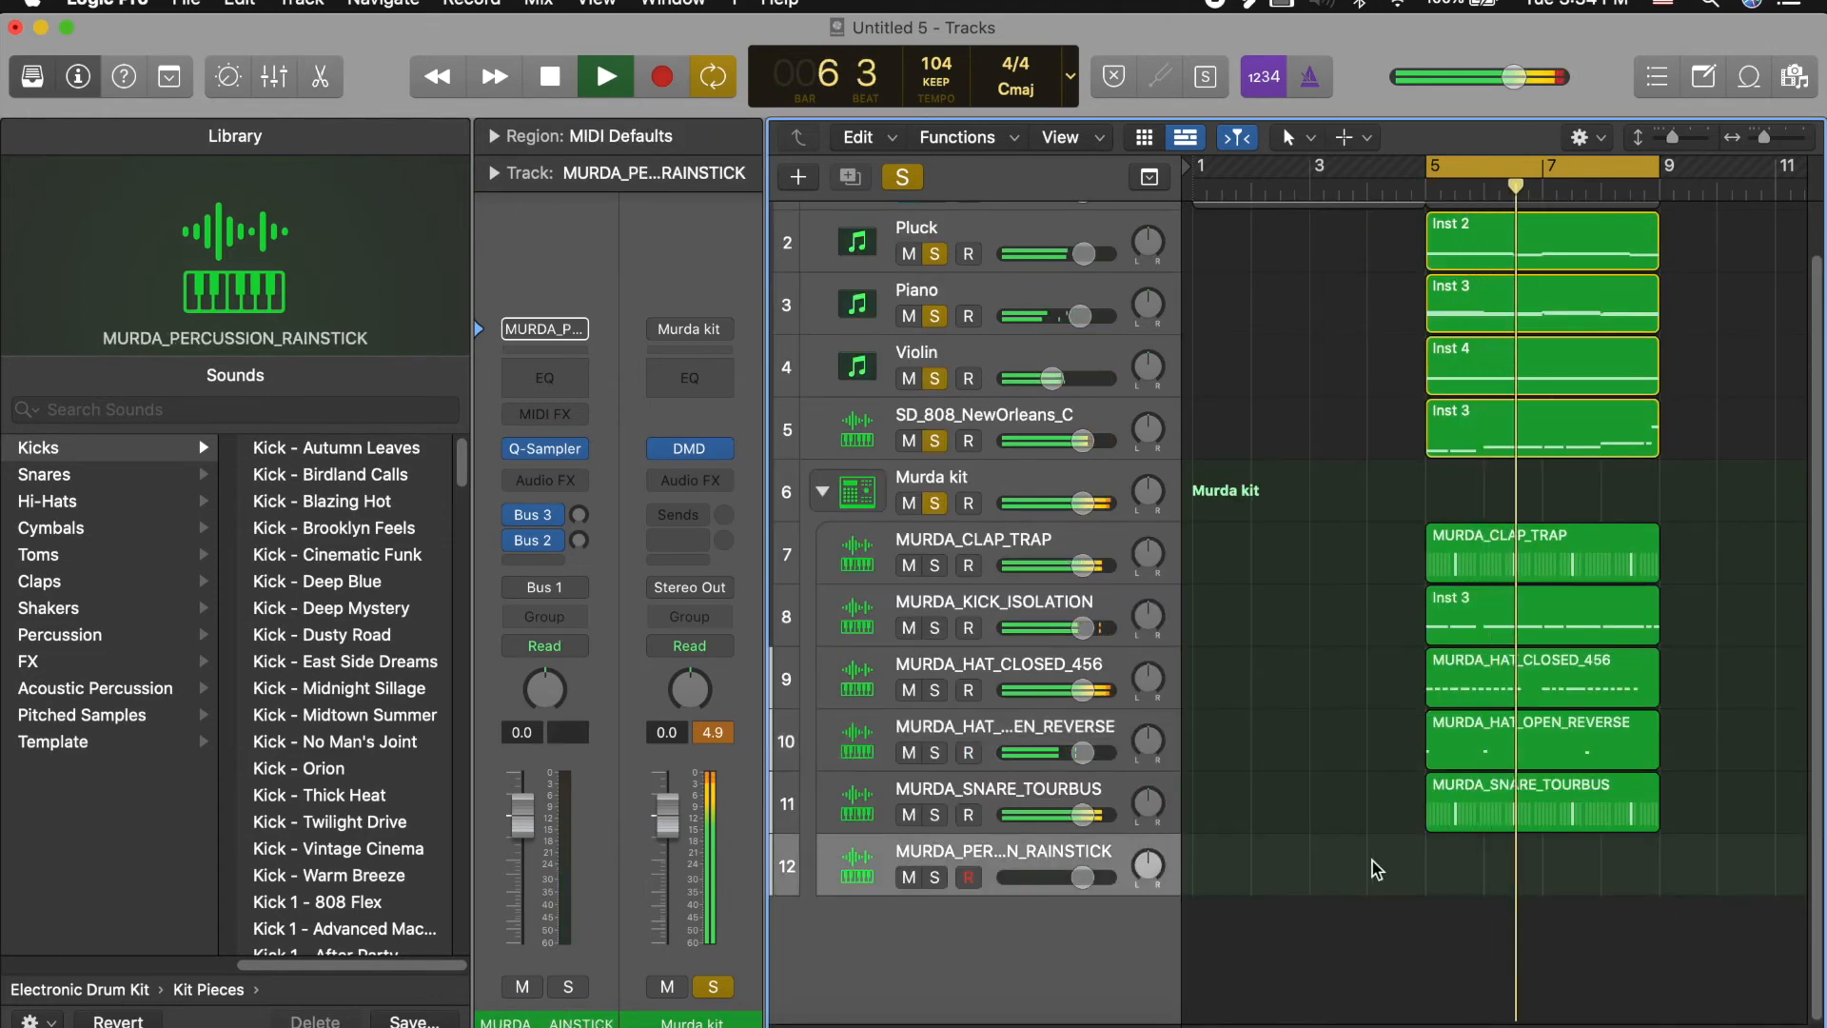
{"action": "right_click", "coordinate": [1393, 865]}
{"action": "left_click", "coordinate": [1390, 859]}
{"action": "right_click", "coordinate": [1430, 861]}
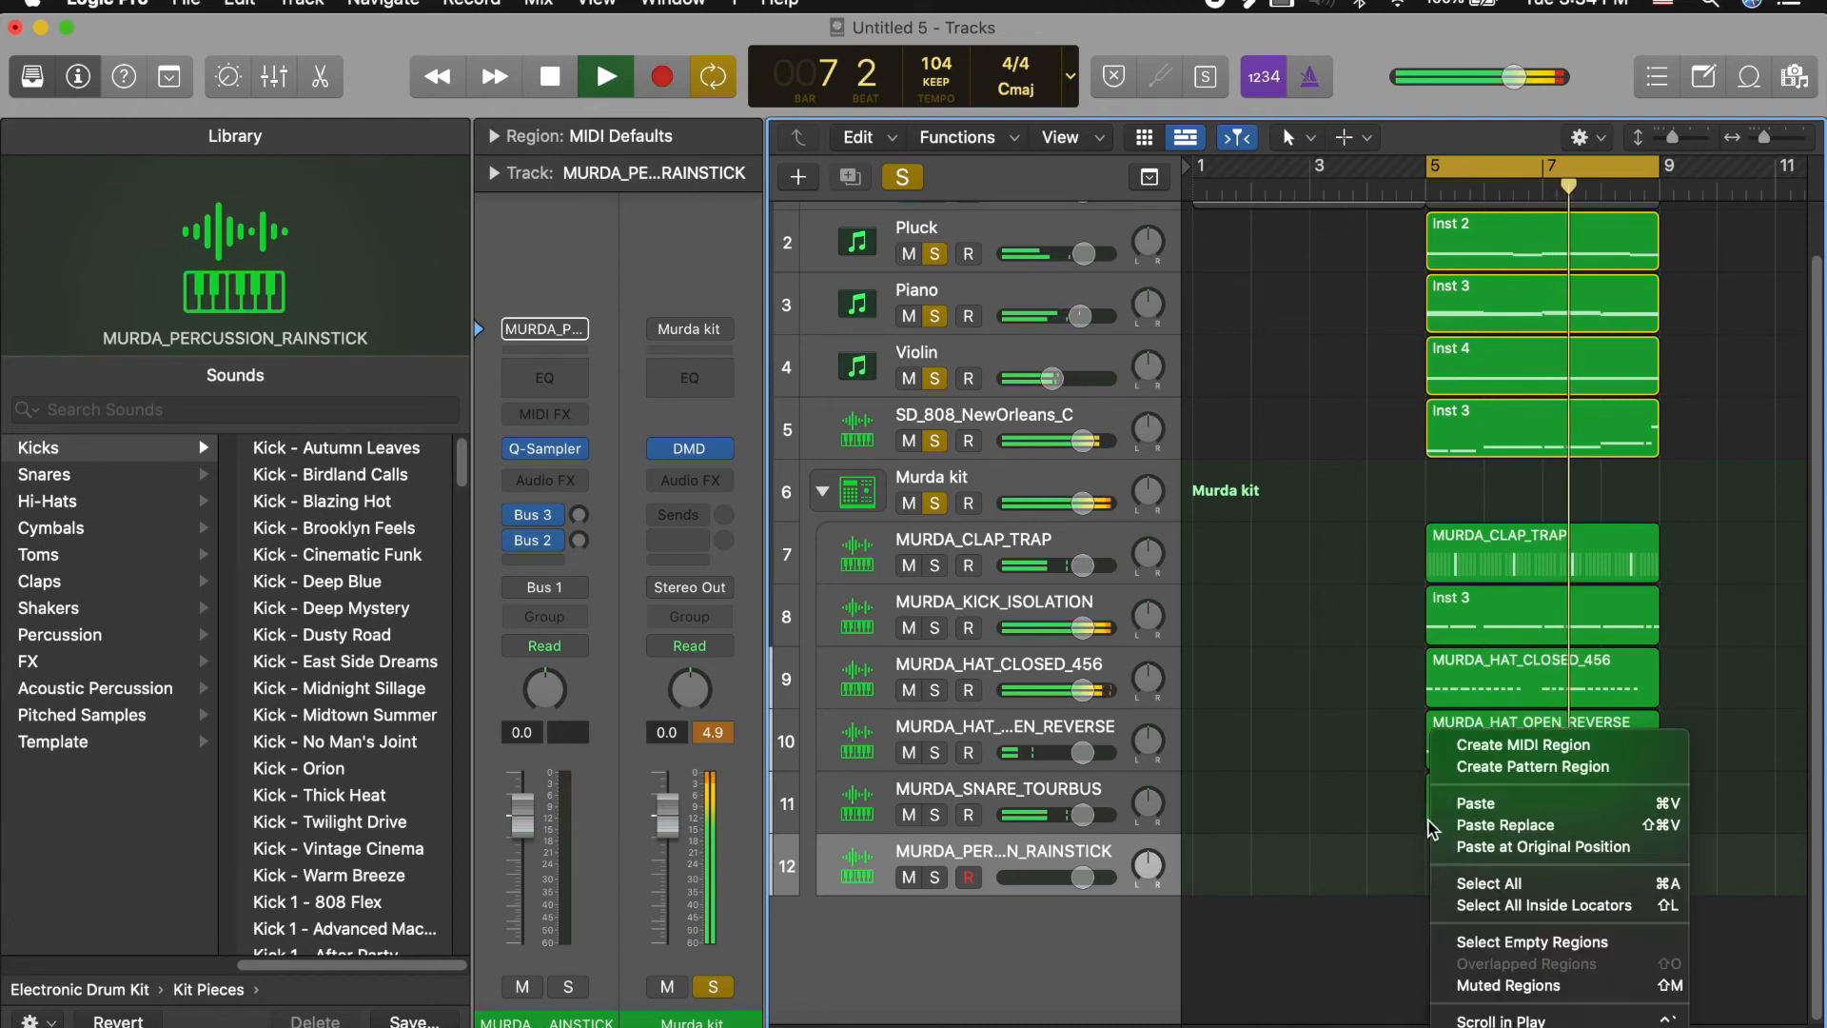
{"action": "left_click", "coordinate": [1484, 758]}
Step: Try the rainstick hit on the third step, move it to the ninth, and extend the pattern to 64 steps
{"action": "left_click", "coordinate": [1287, 735]}
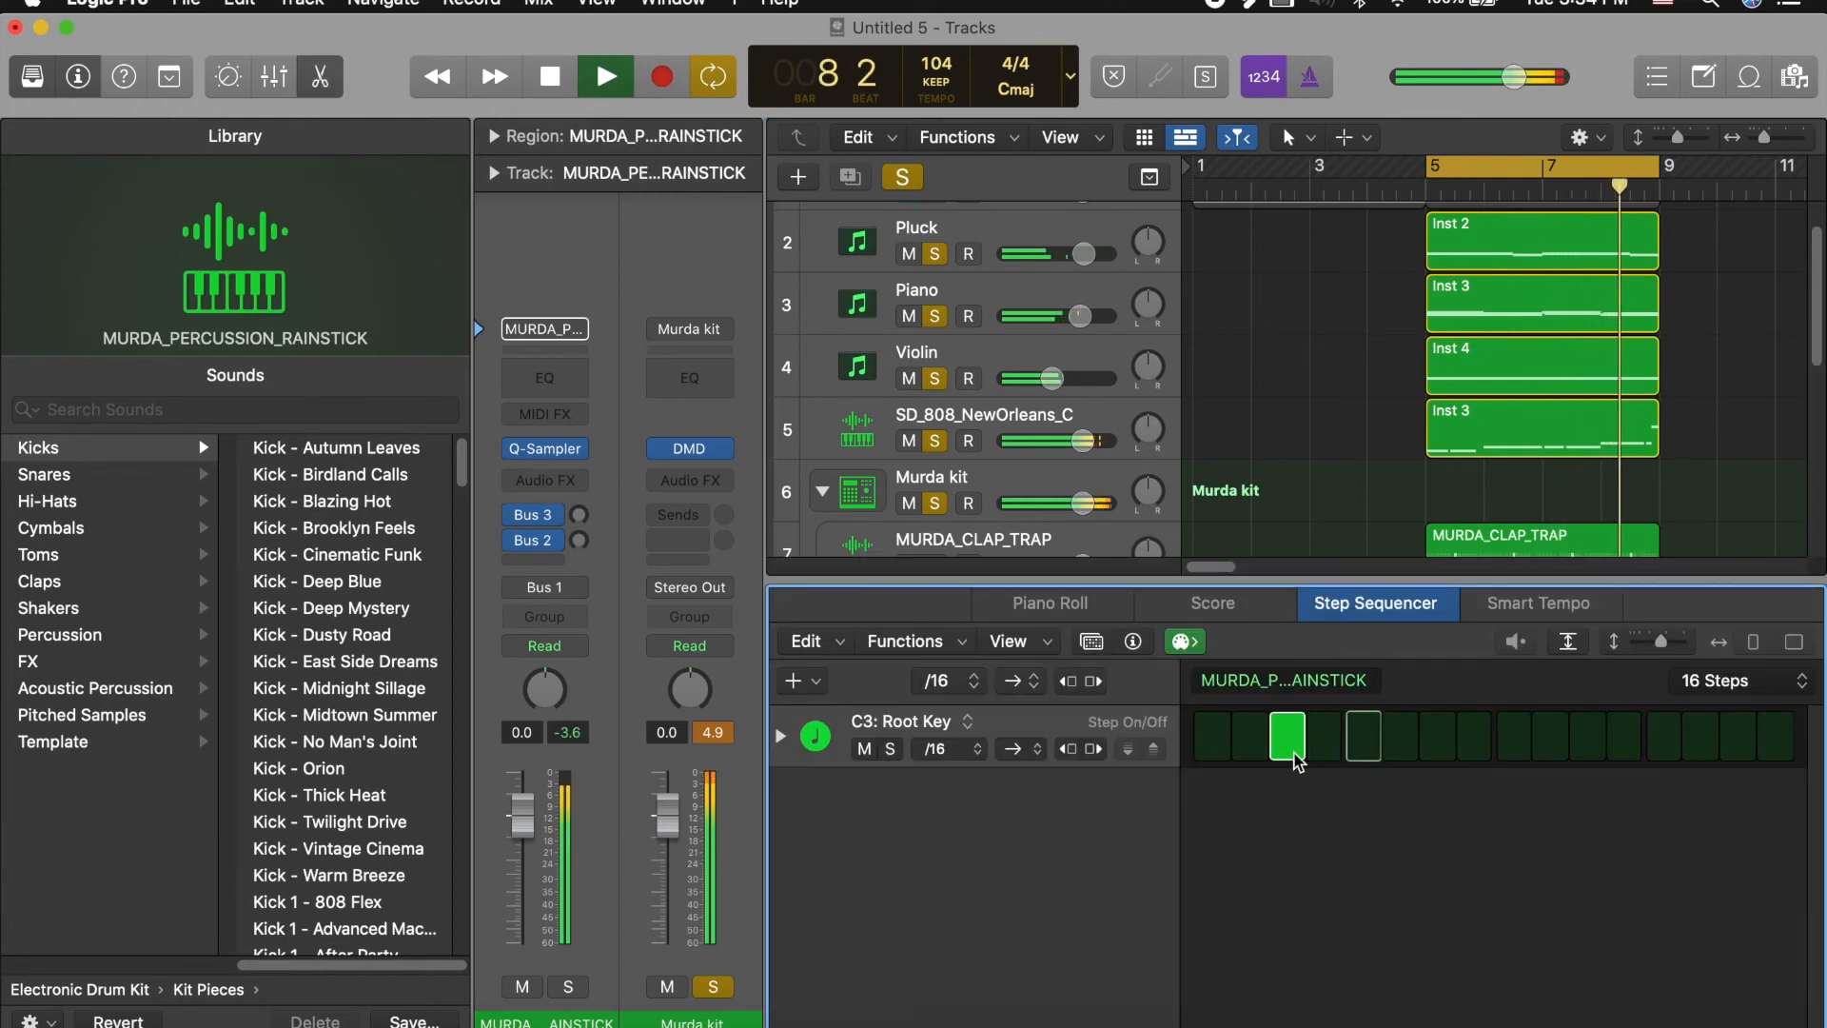
{"action": "key", "text": "space"}
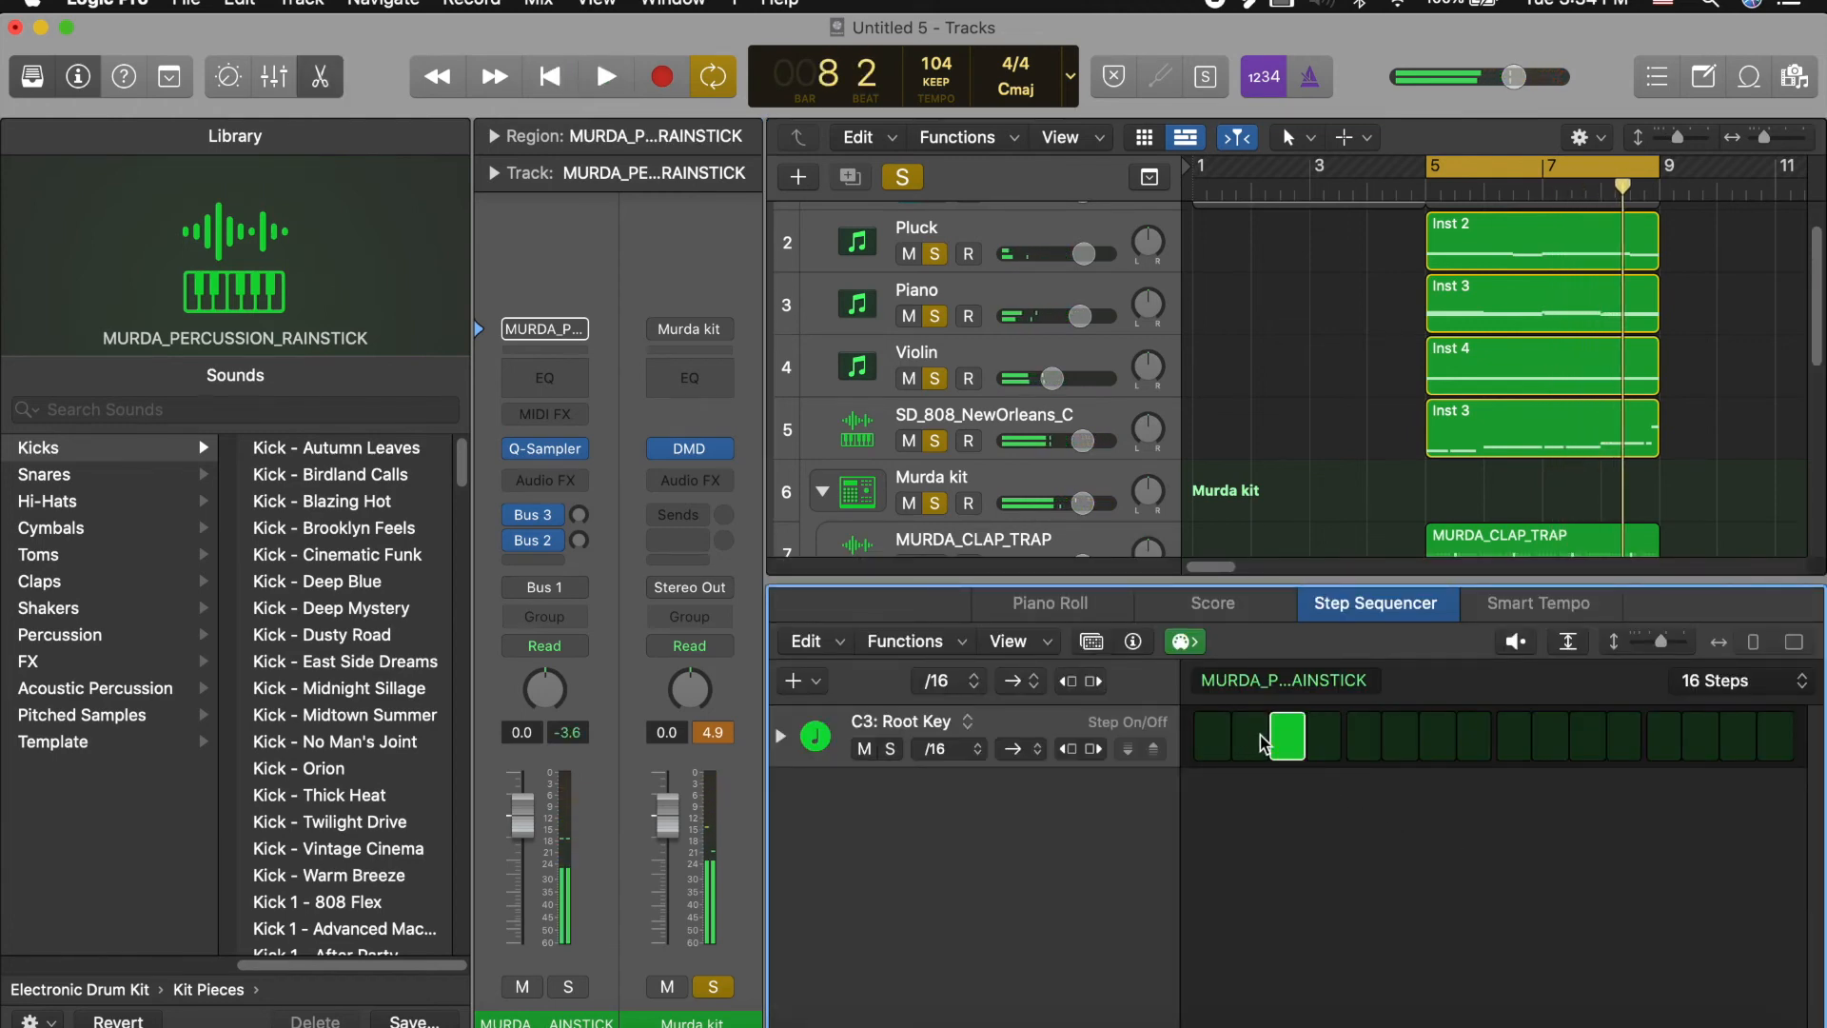
{"action": "left_click", "coordinate": [1261, 740]}
{"action": "left_click", "coordinate": [1363, 752]}
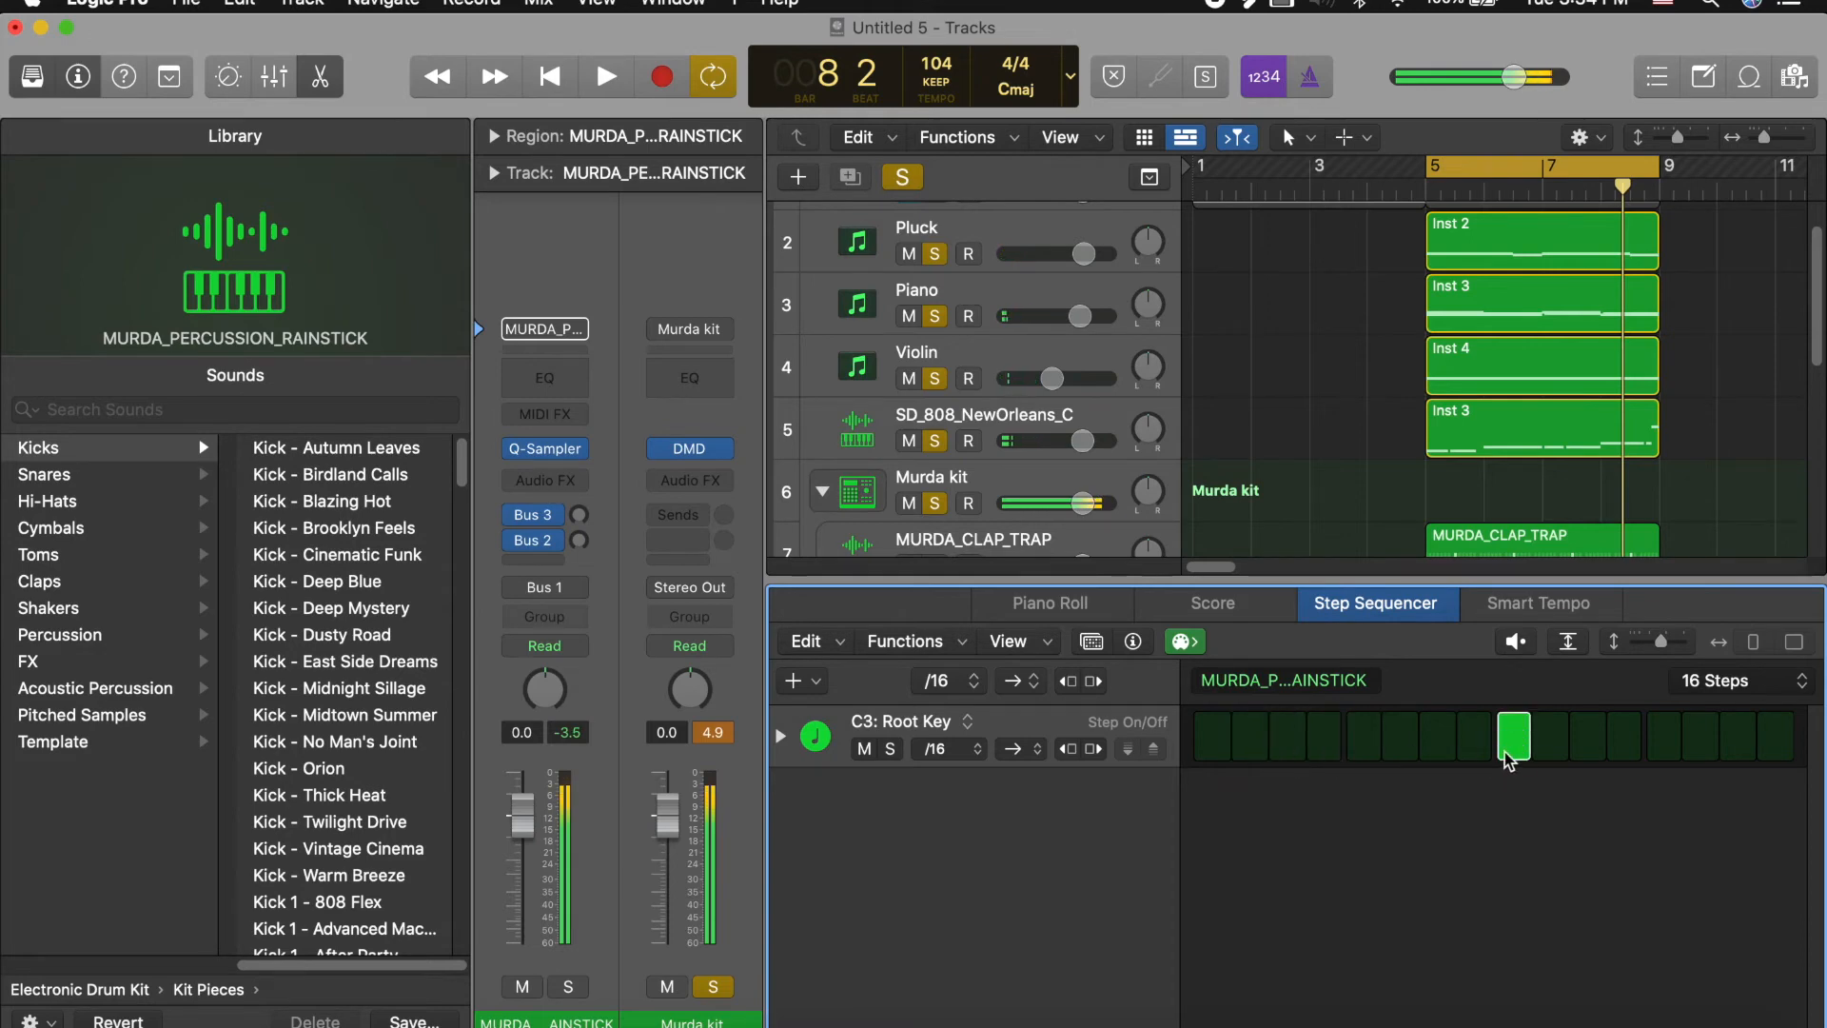
{"action": "left_click", "coordinate": [1715, 687]}
{"action": "left_click", "coordinate": [1751, 794]}
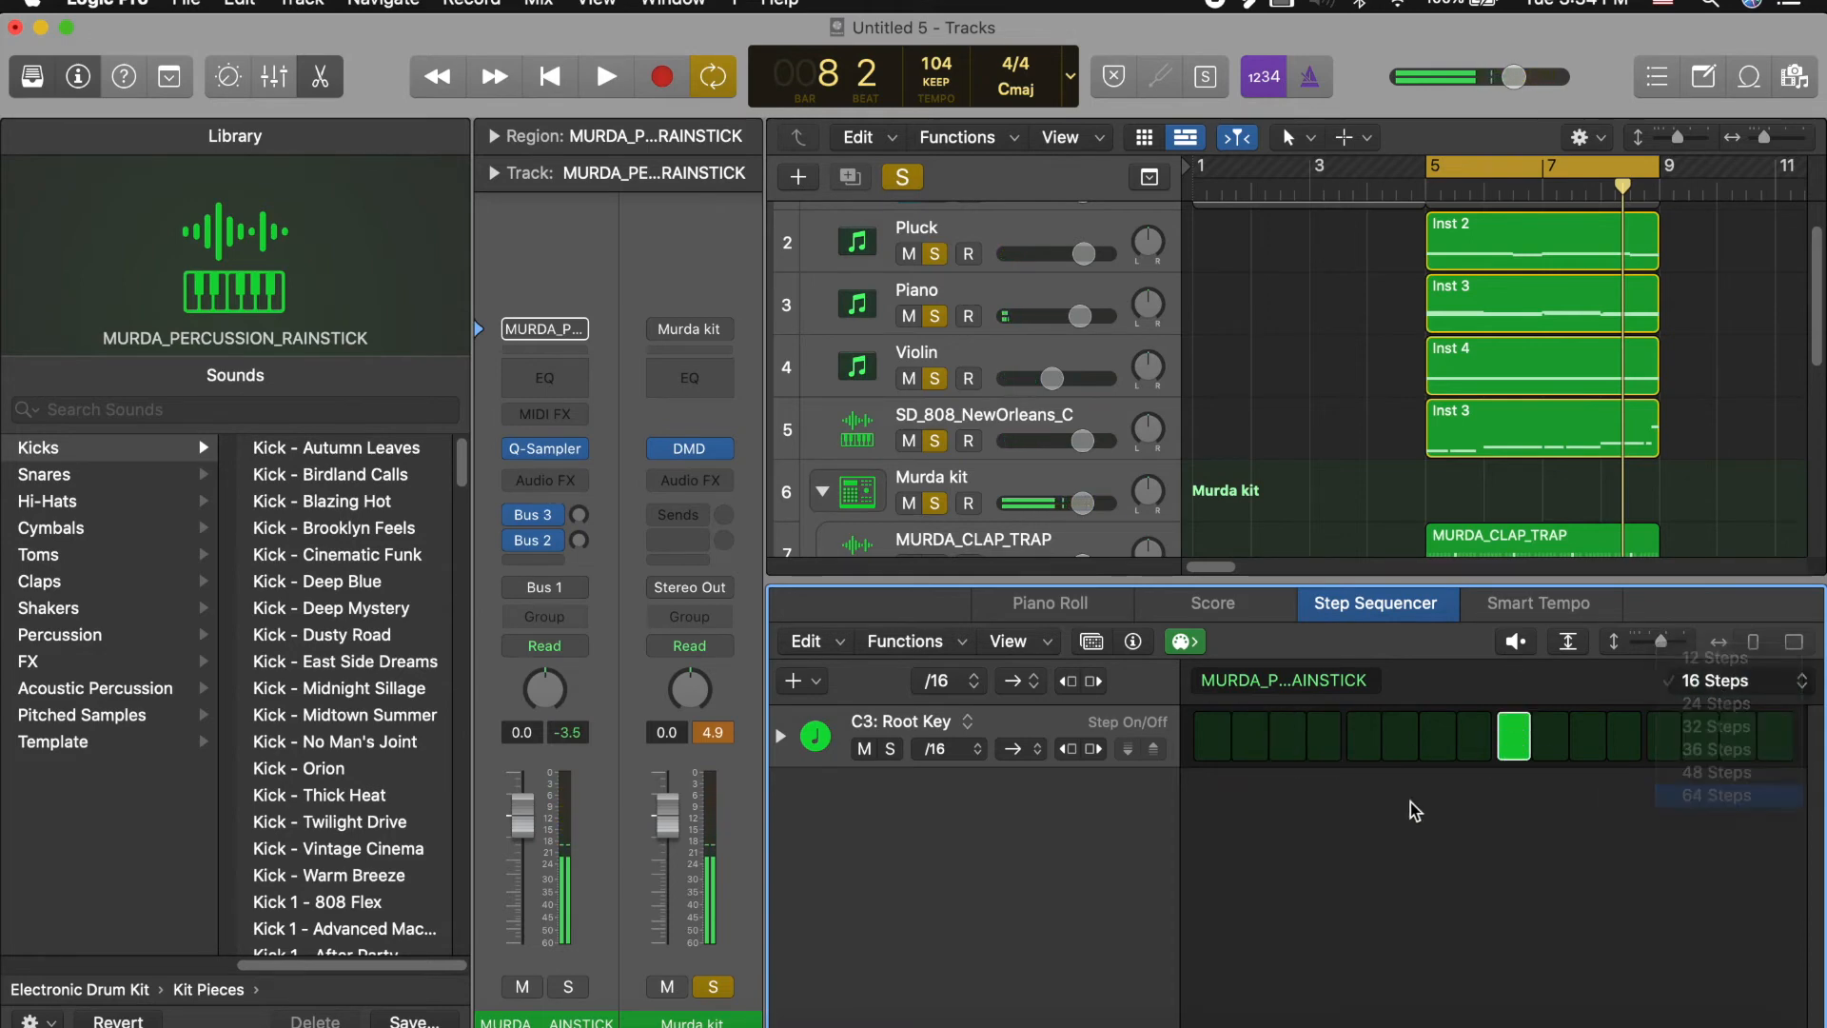
Step: Clear the ninth-step rainstick hits across the pattern's pages, leave only the first page's fifth step on, and play back
{"action": "left_click", "coordinate": [1555, 688]}
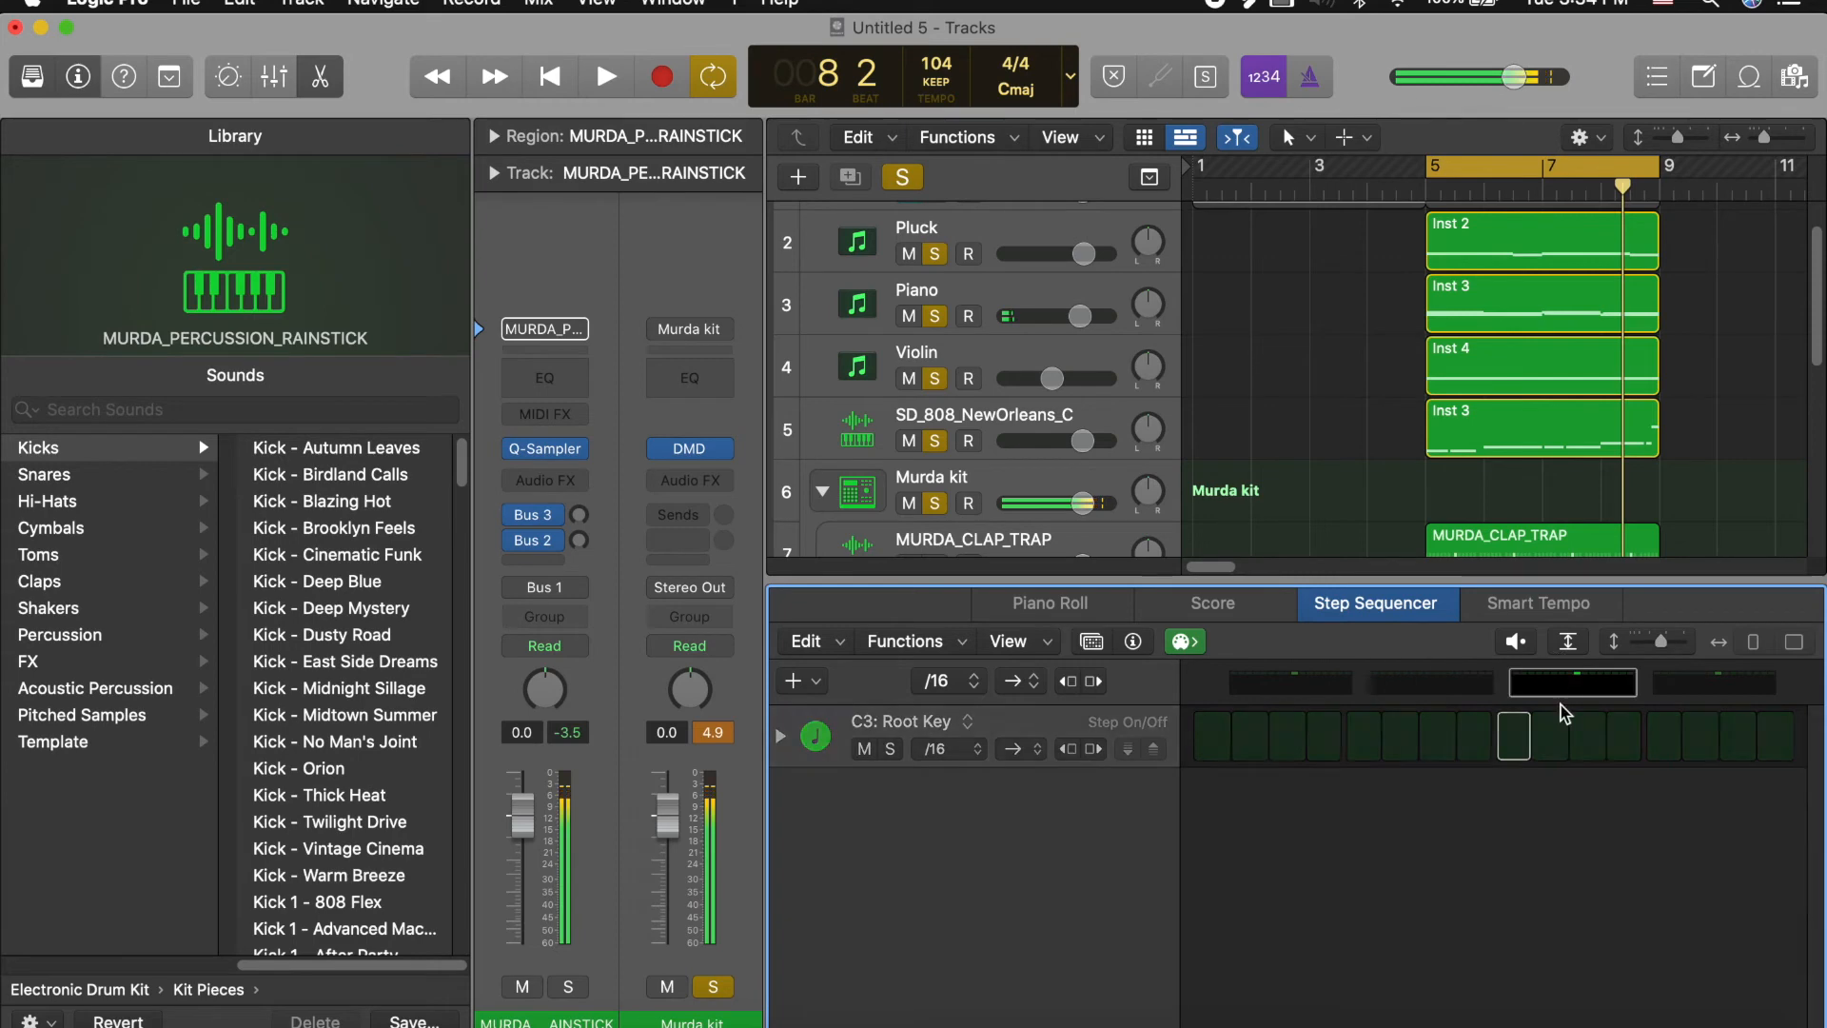
{"action": "left_click", "coordinate": [1667, 695]}
{"action": "left_click", "coordinate": [1514, 735]}
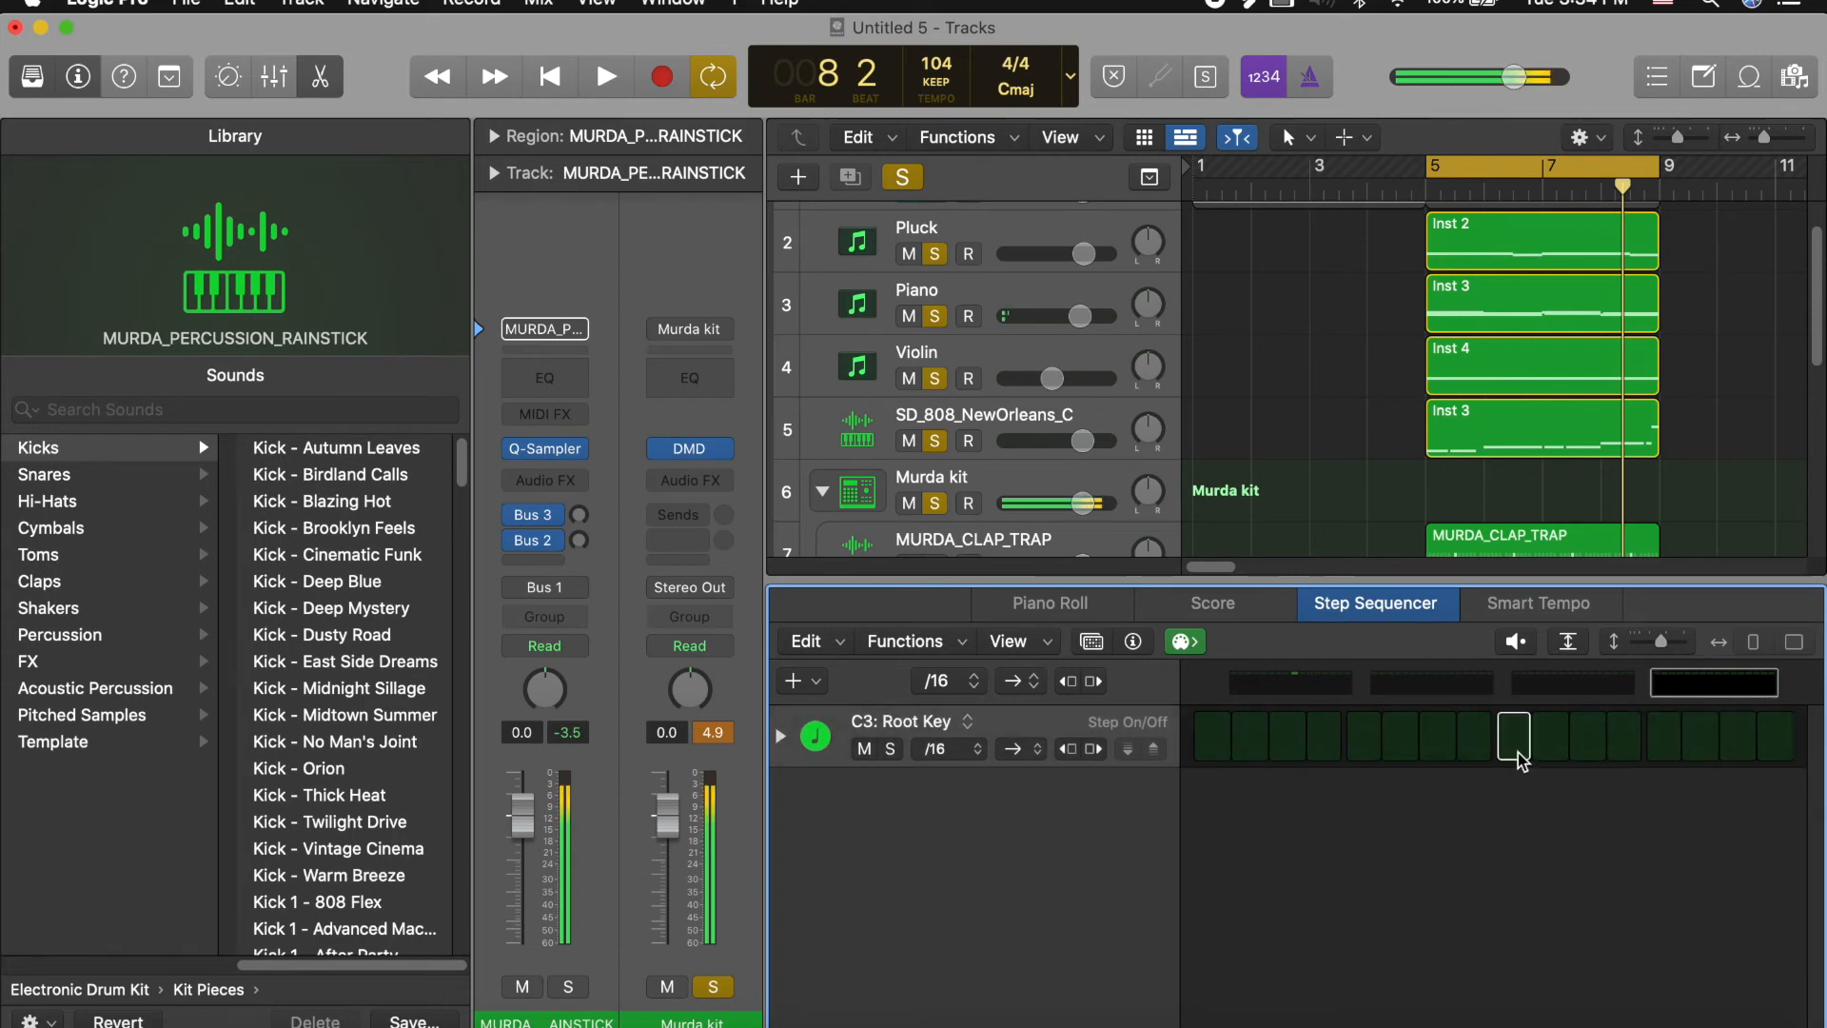
{"action": "key", "text": "space"}
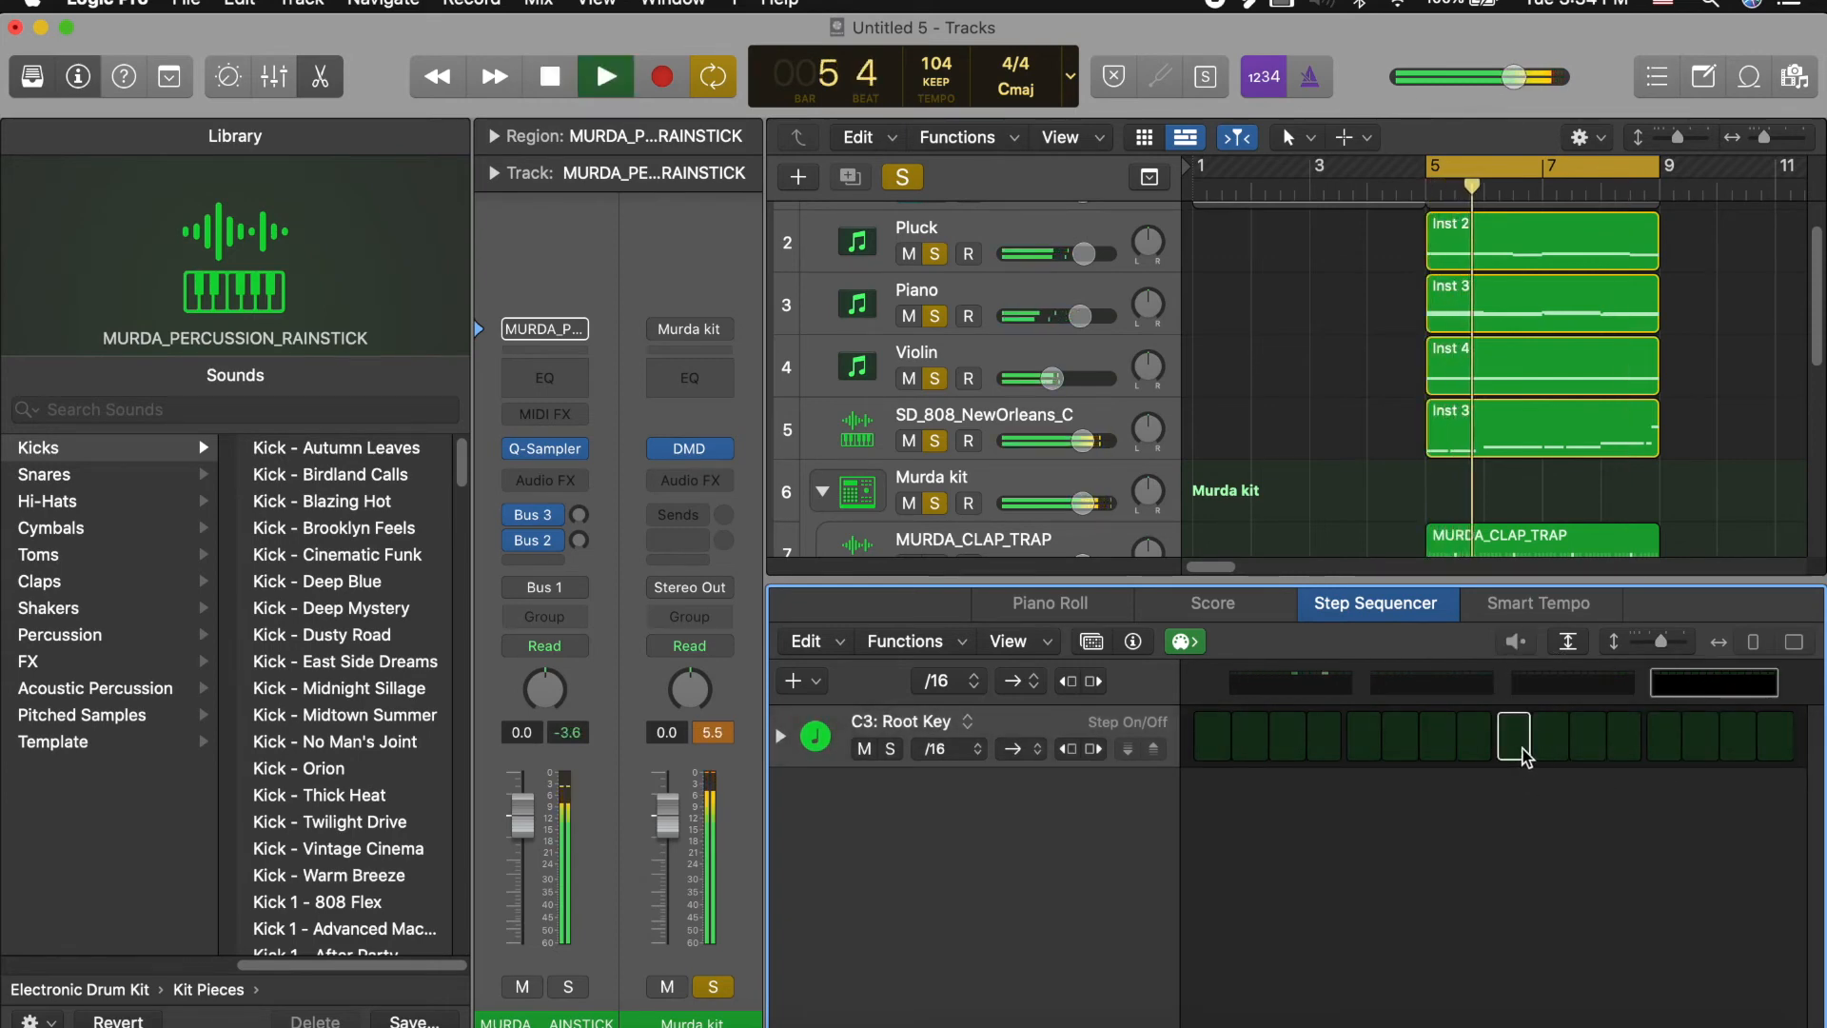
{"action": "left_click", "coordinate": [1332, 688]}
{"action": "left_click", "coordinate": [1514, 737]}
{"action": "key", "text": "space"}
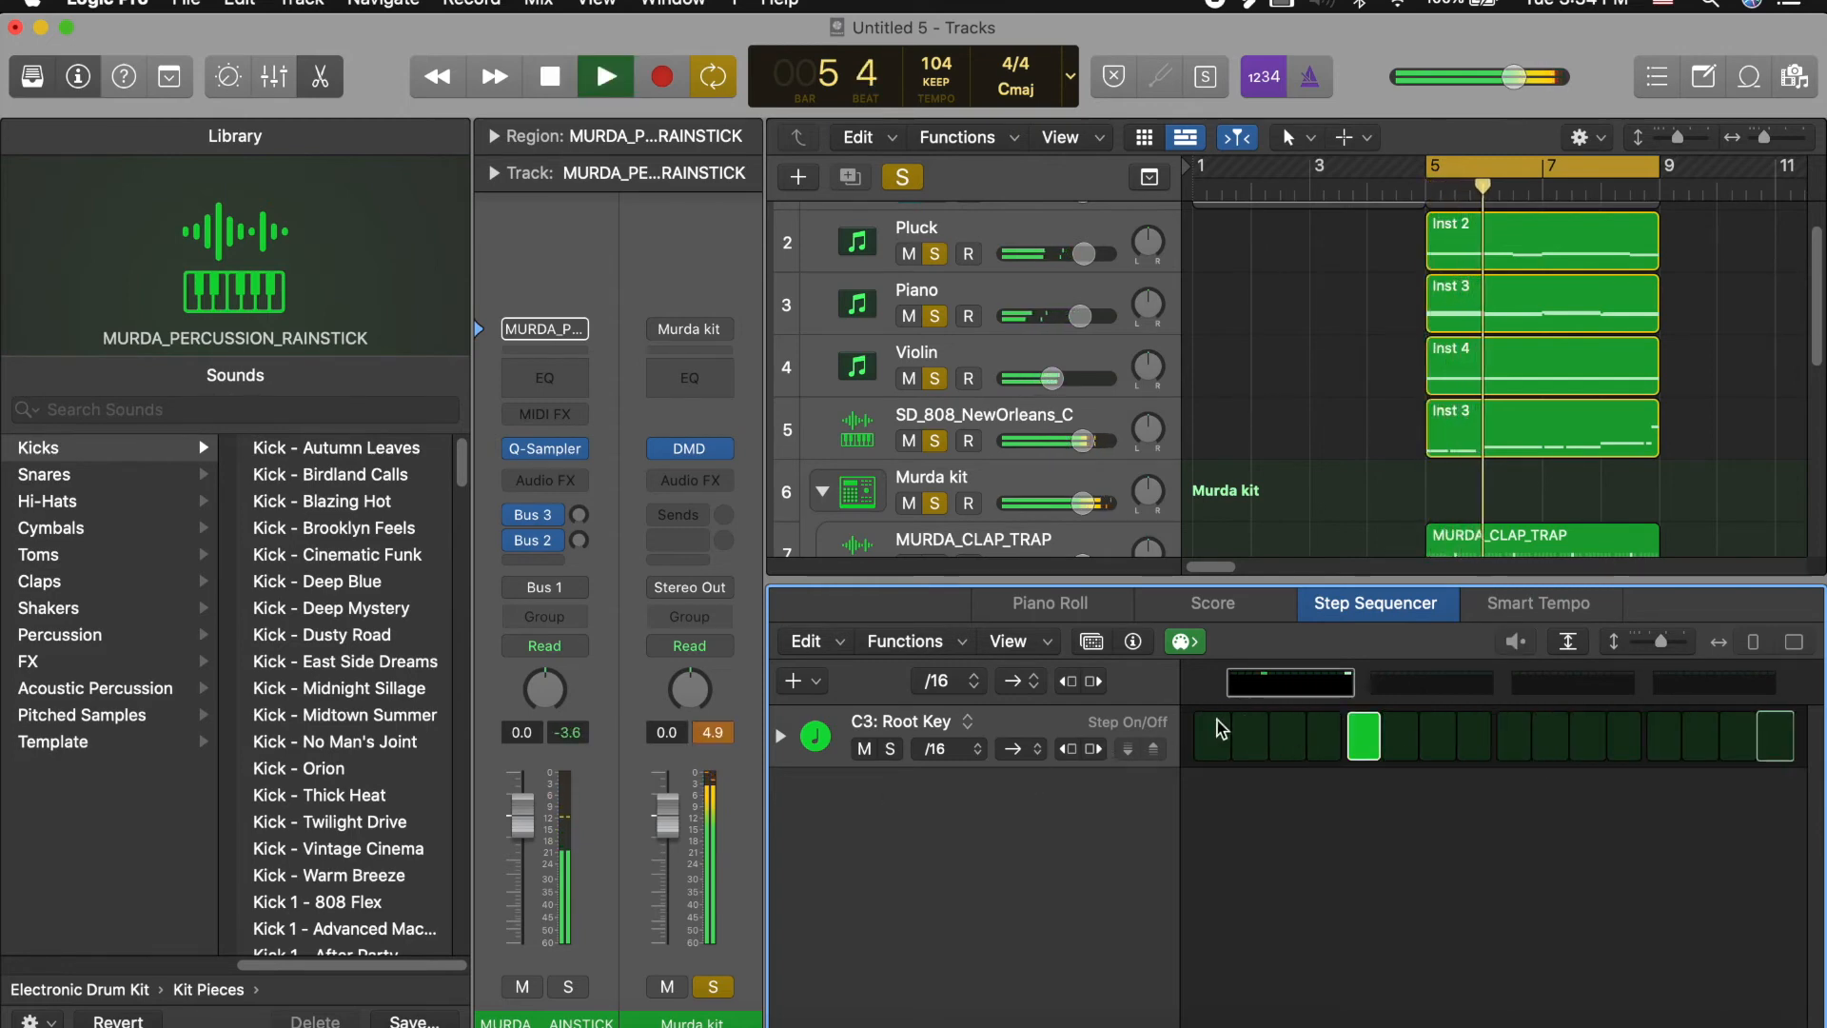
Step: Lower the velocity of the rainstick's fifth step while listening, and close the editor
{"action": "left_click", "coordinate": [779, 736]}
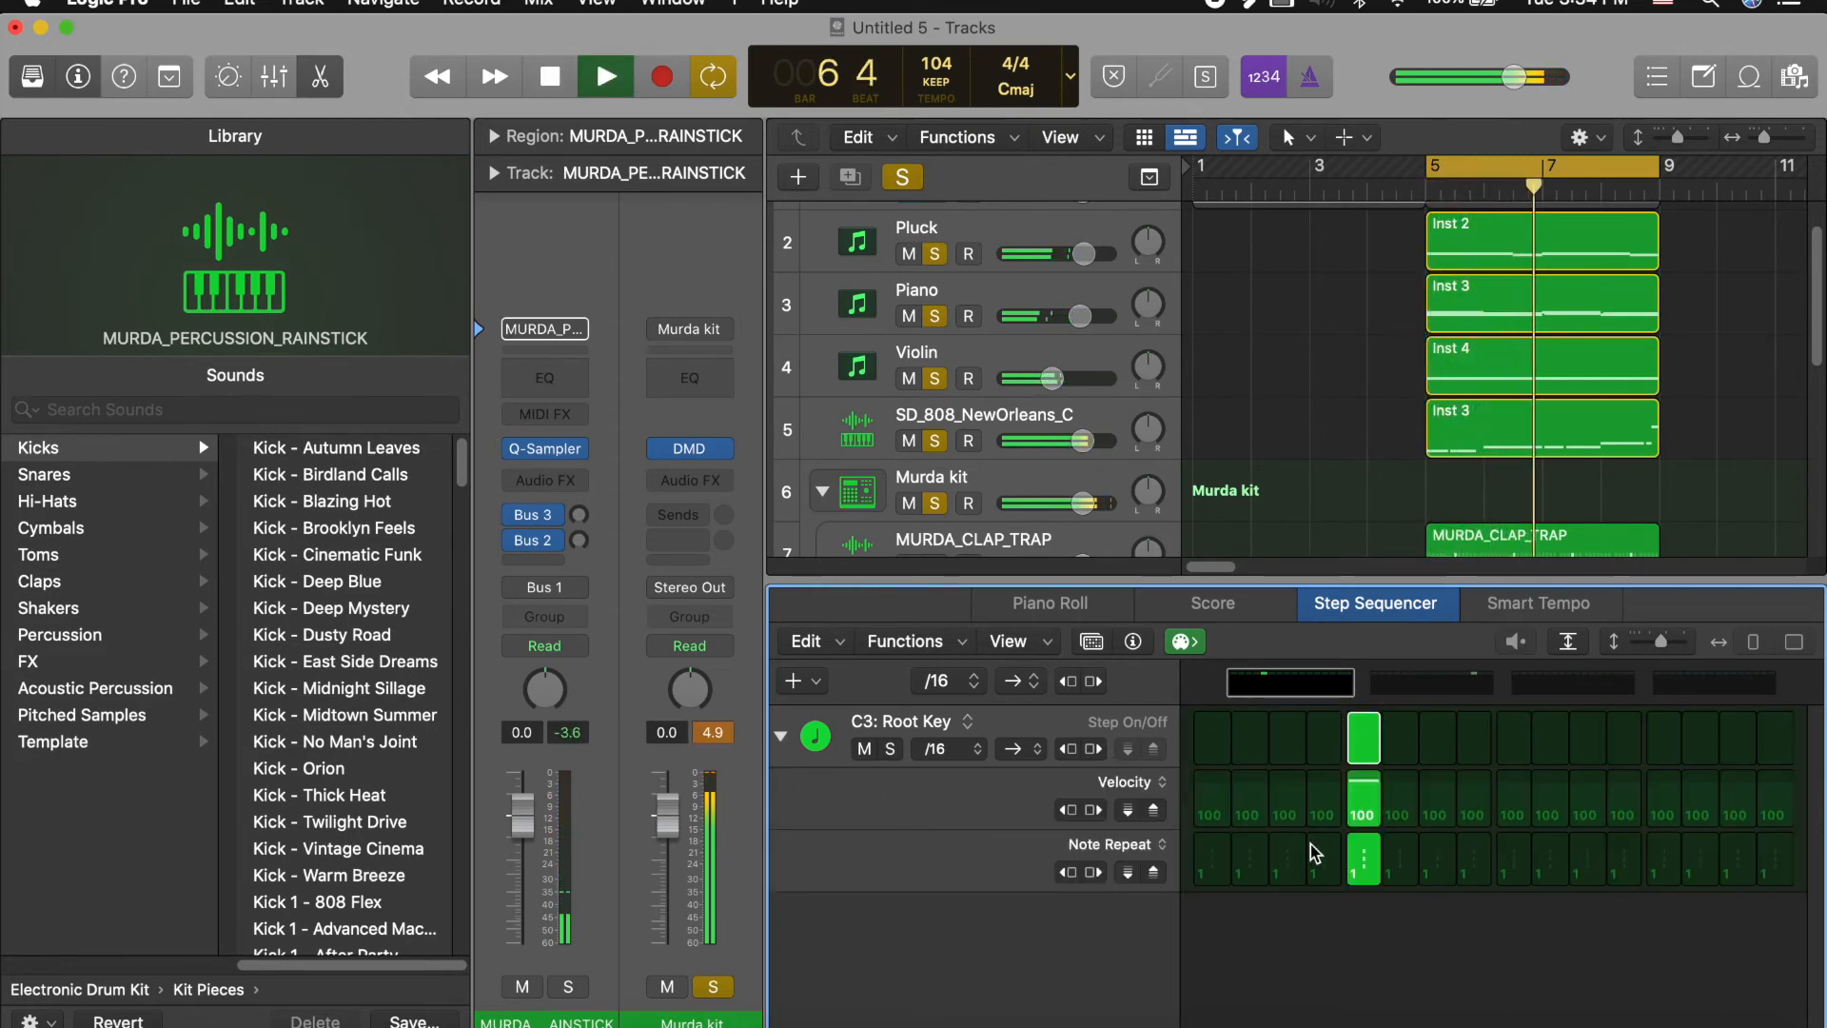
{"action": "left_click", "coordinate": [1362, 824]}
{"action": "left_click_drag", "start_coordinate": [1359, 813], "coordinate": [1357, 810]}
{"action": "key", "text": "space"}
{"action": "key", "text": "space"}
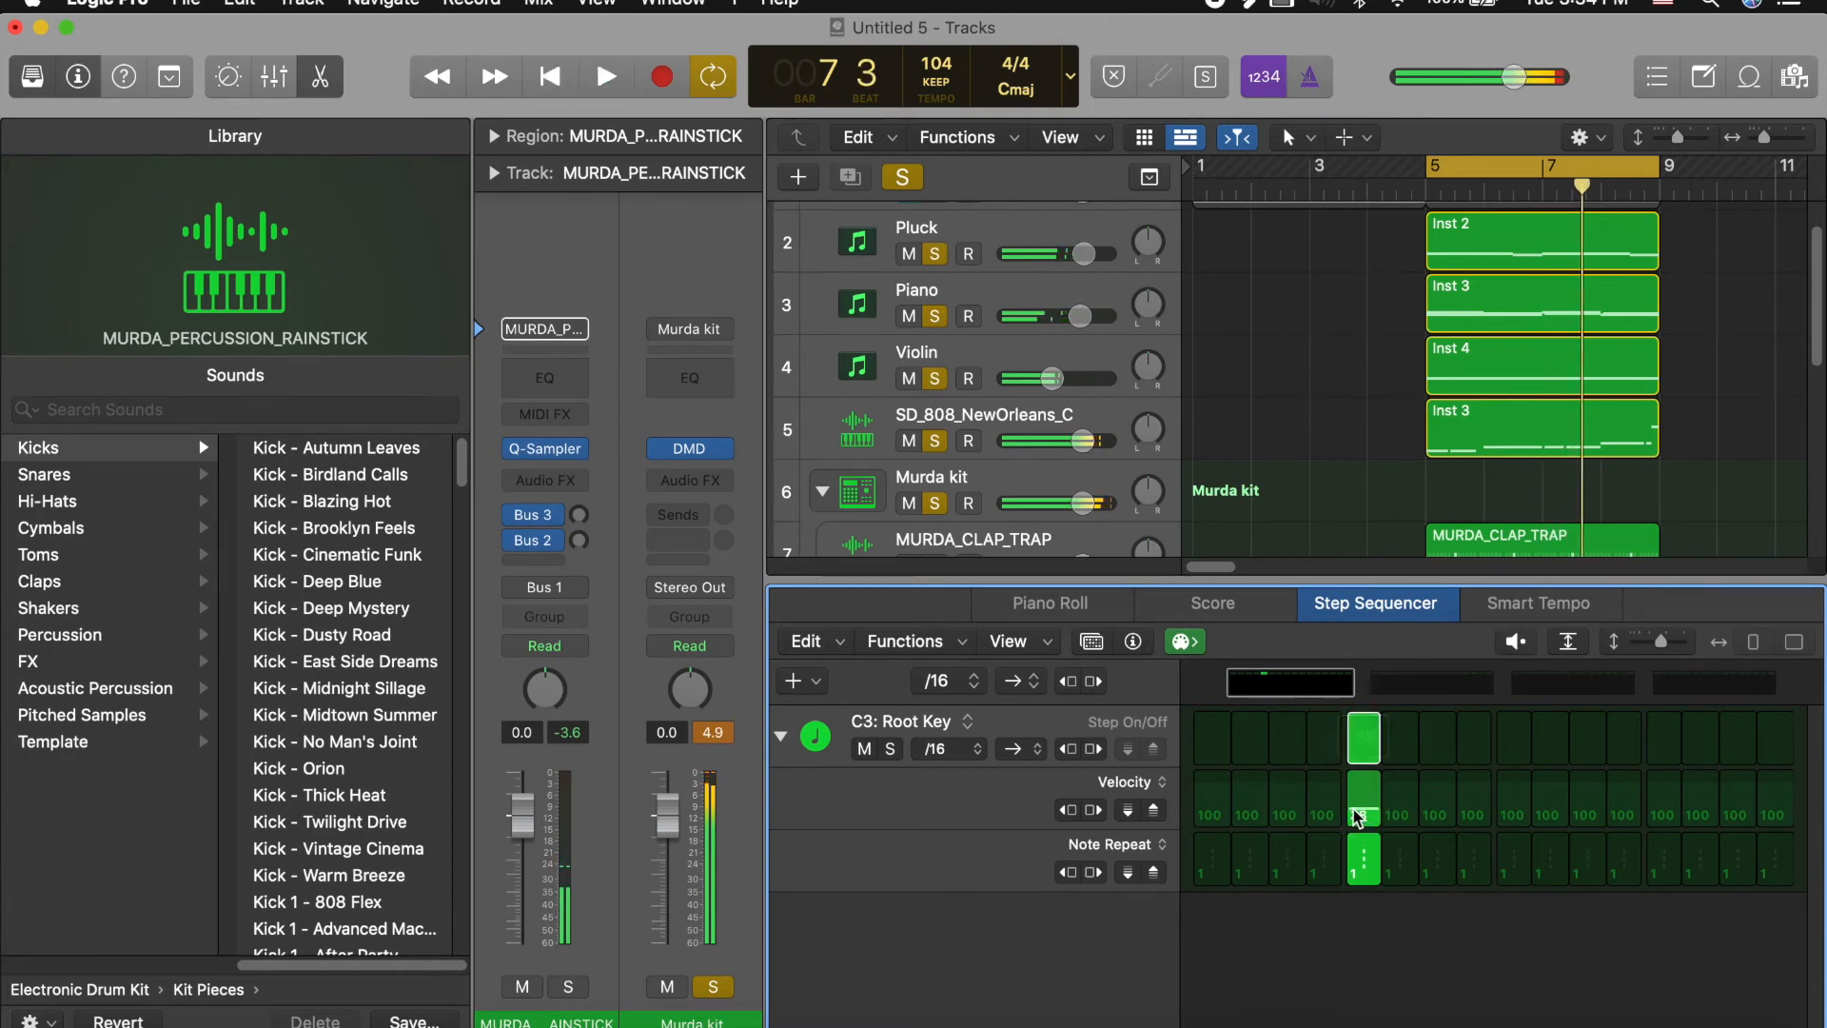
{"action": "left_click_drag", "start_coordinate": [1356, 800], "coordinate": [1360, 807]}
{"action": "key", "text": "e"}
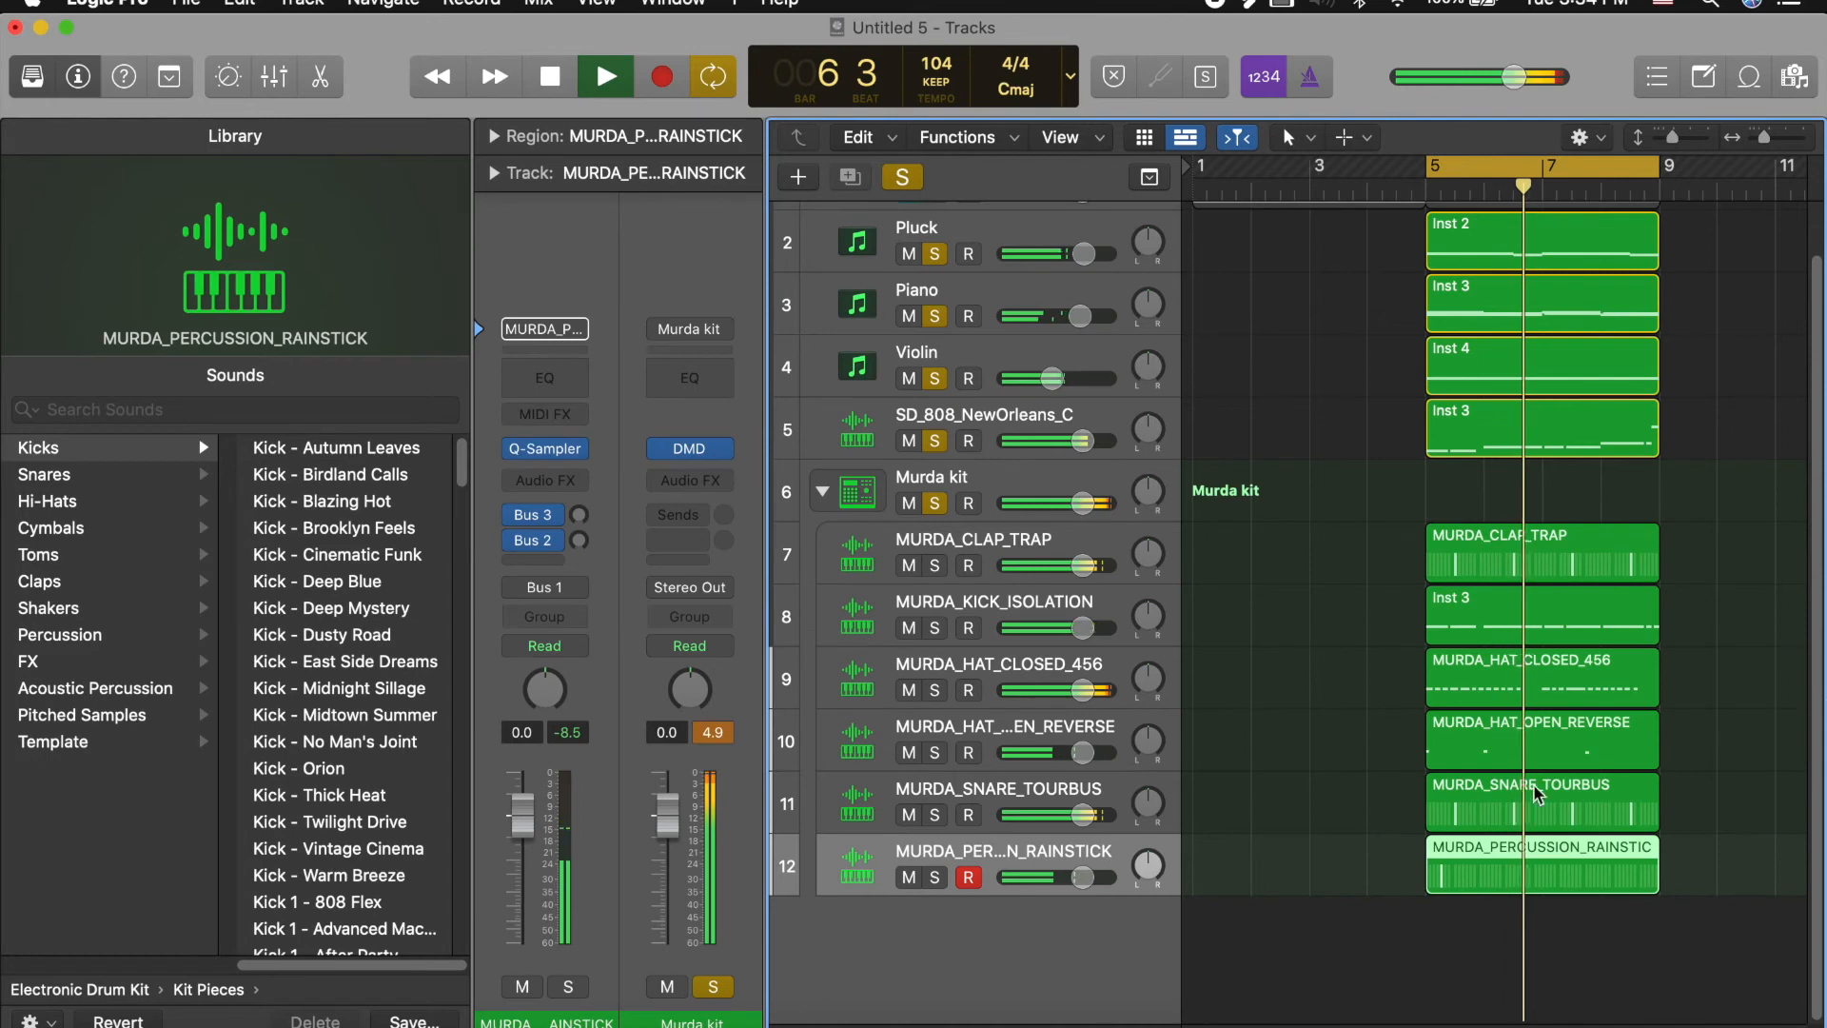
Step: Add a track below Violin running Arcade with the Felt This Before kit, stop playback, and name the track Arcade
{"action": "scroll", "coordinate": [1342, 780], "scroll_direction": "up", "scroll_amount": 2}
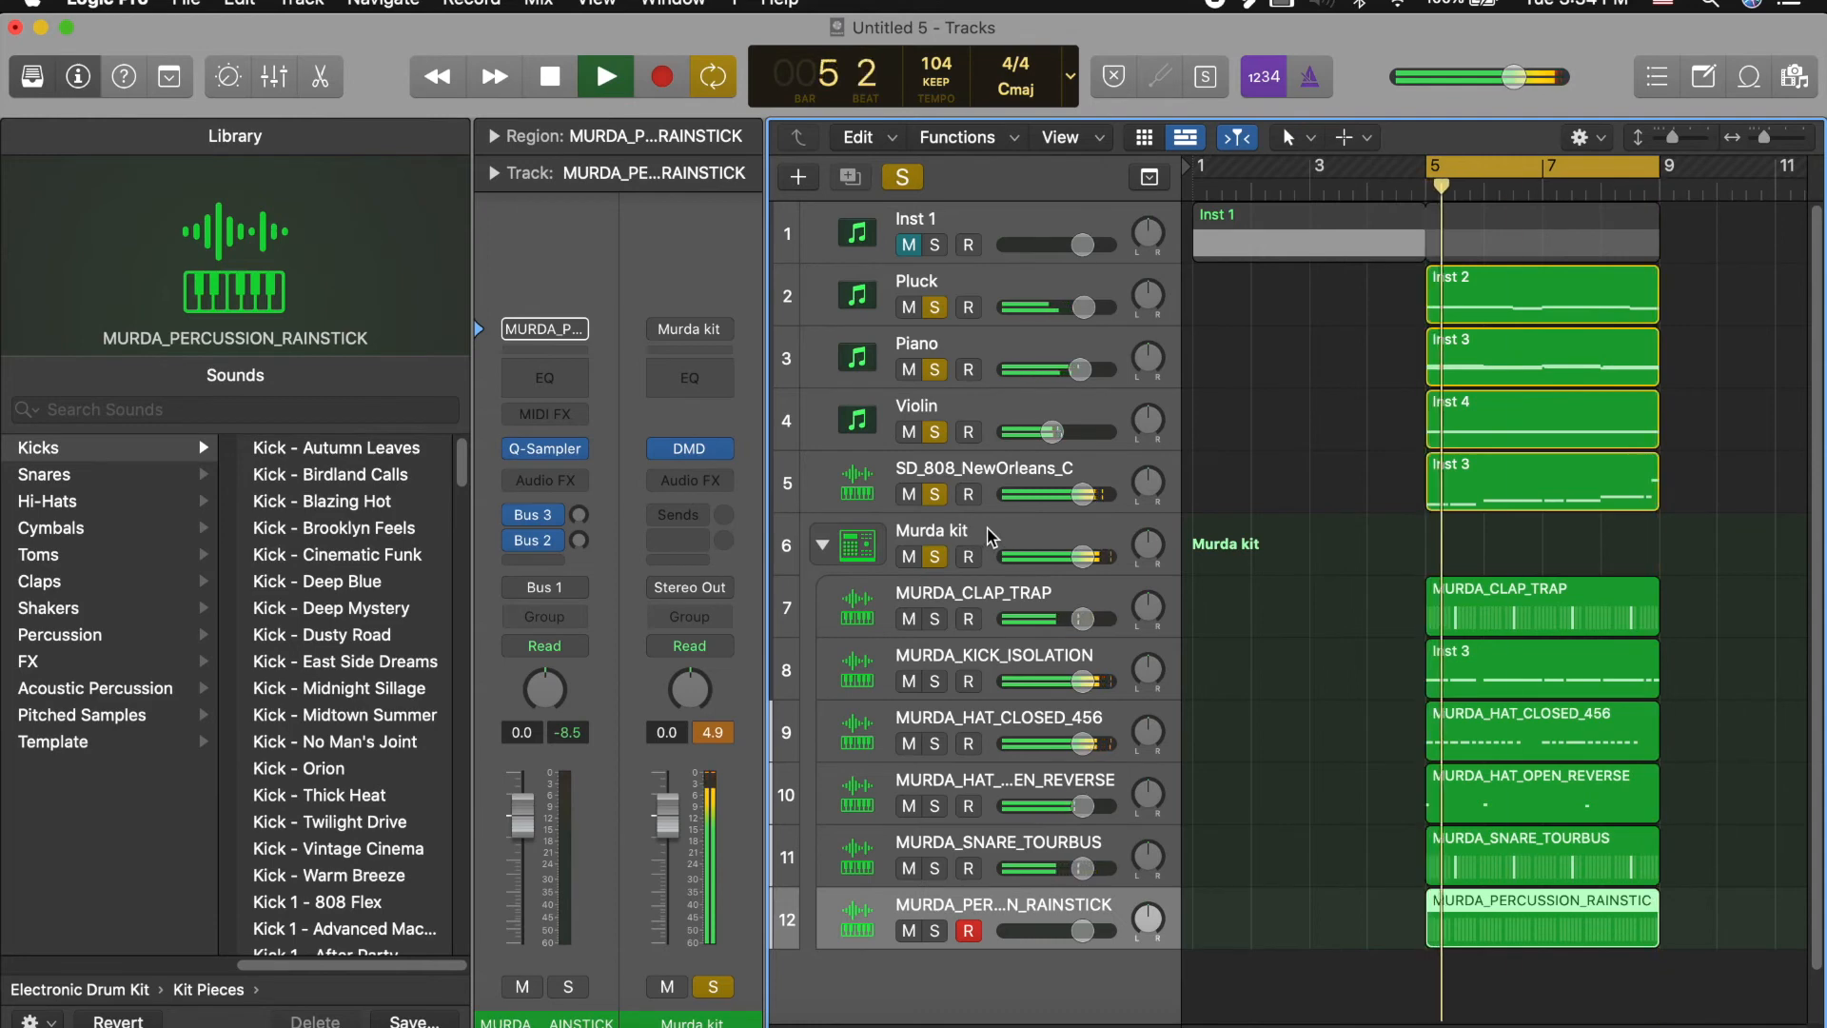
{"action": "key", "text": "space"}
{"action": "left_click", "coordinate": [1013, 490]}
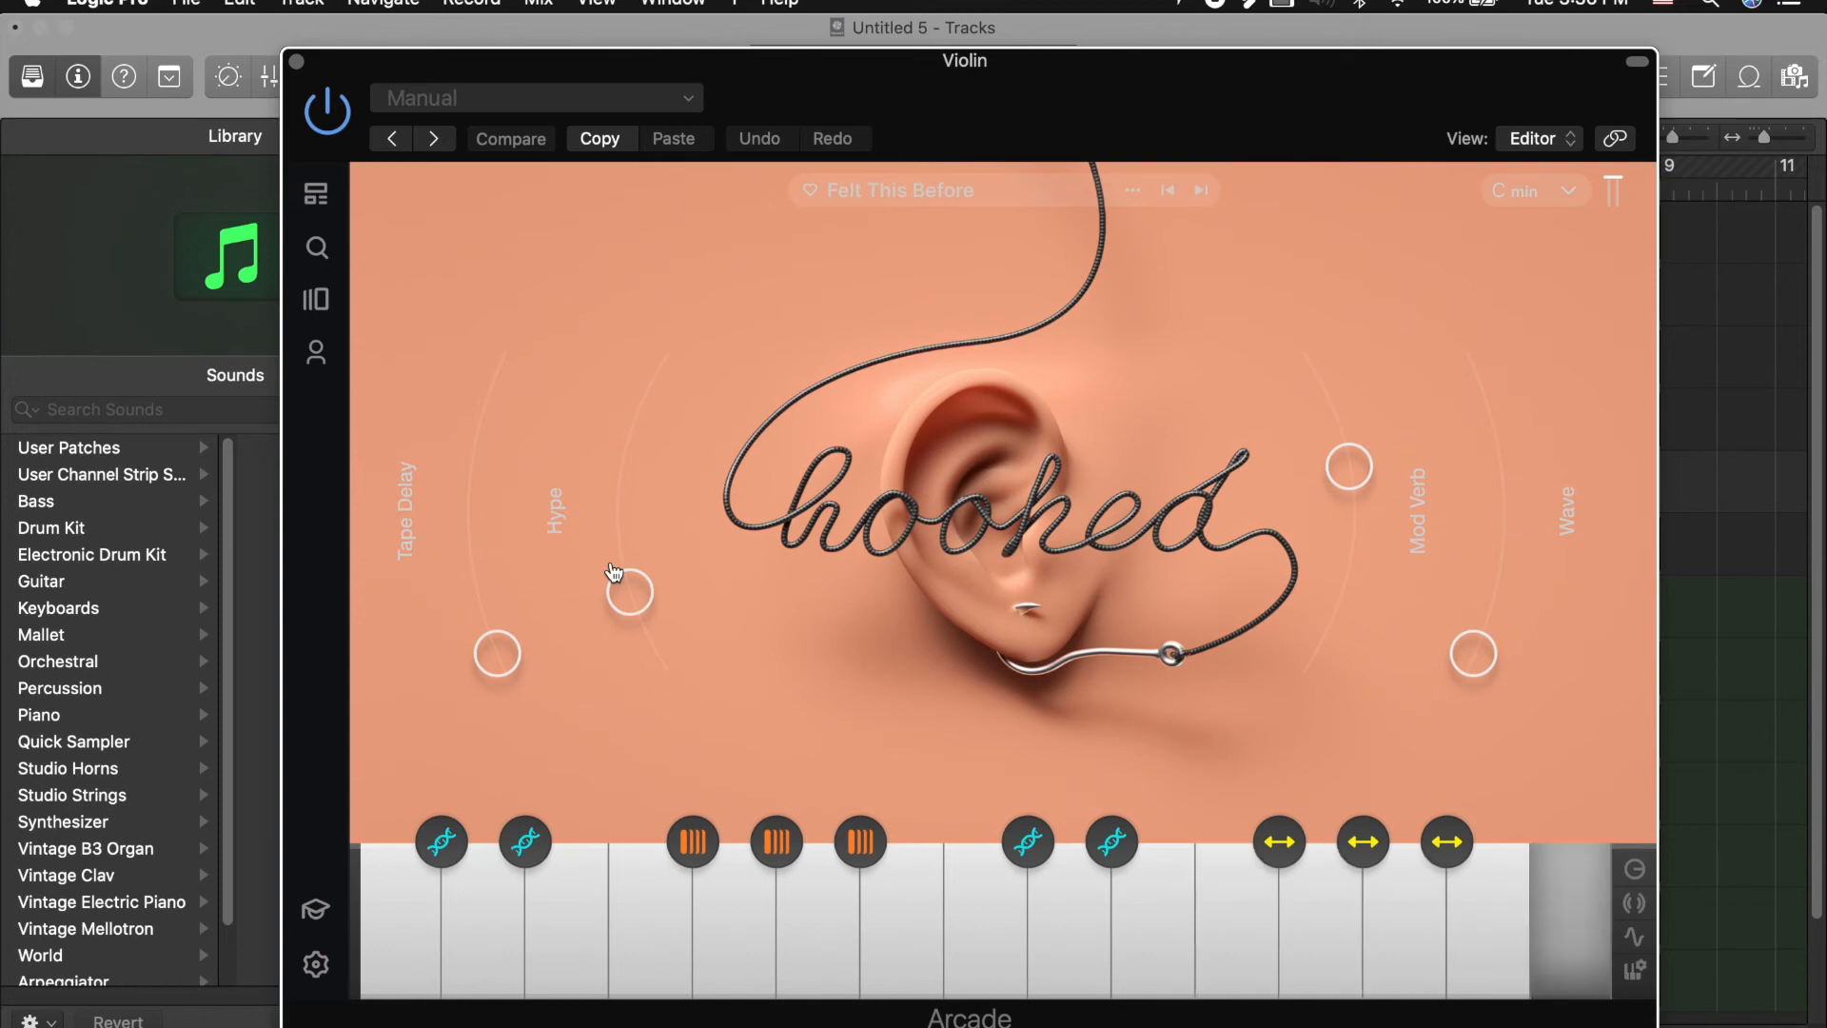
{"action": "key", "text": "super+w"}
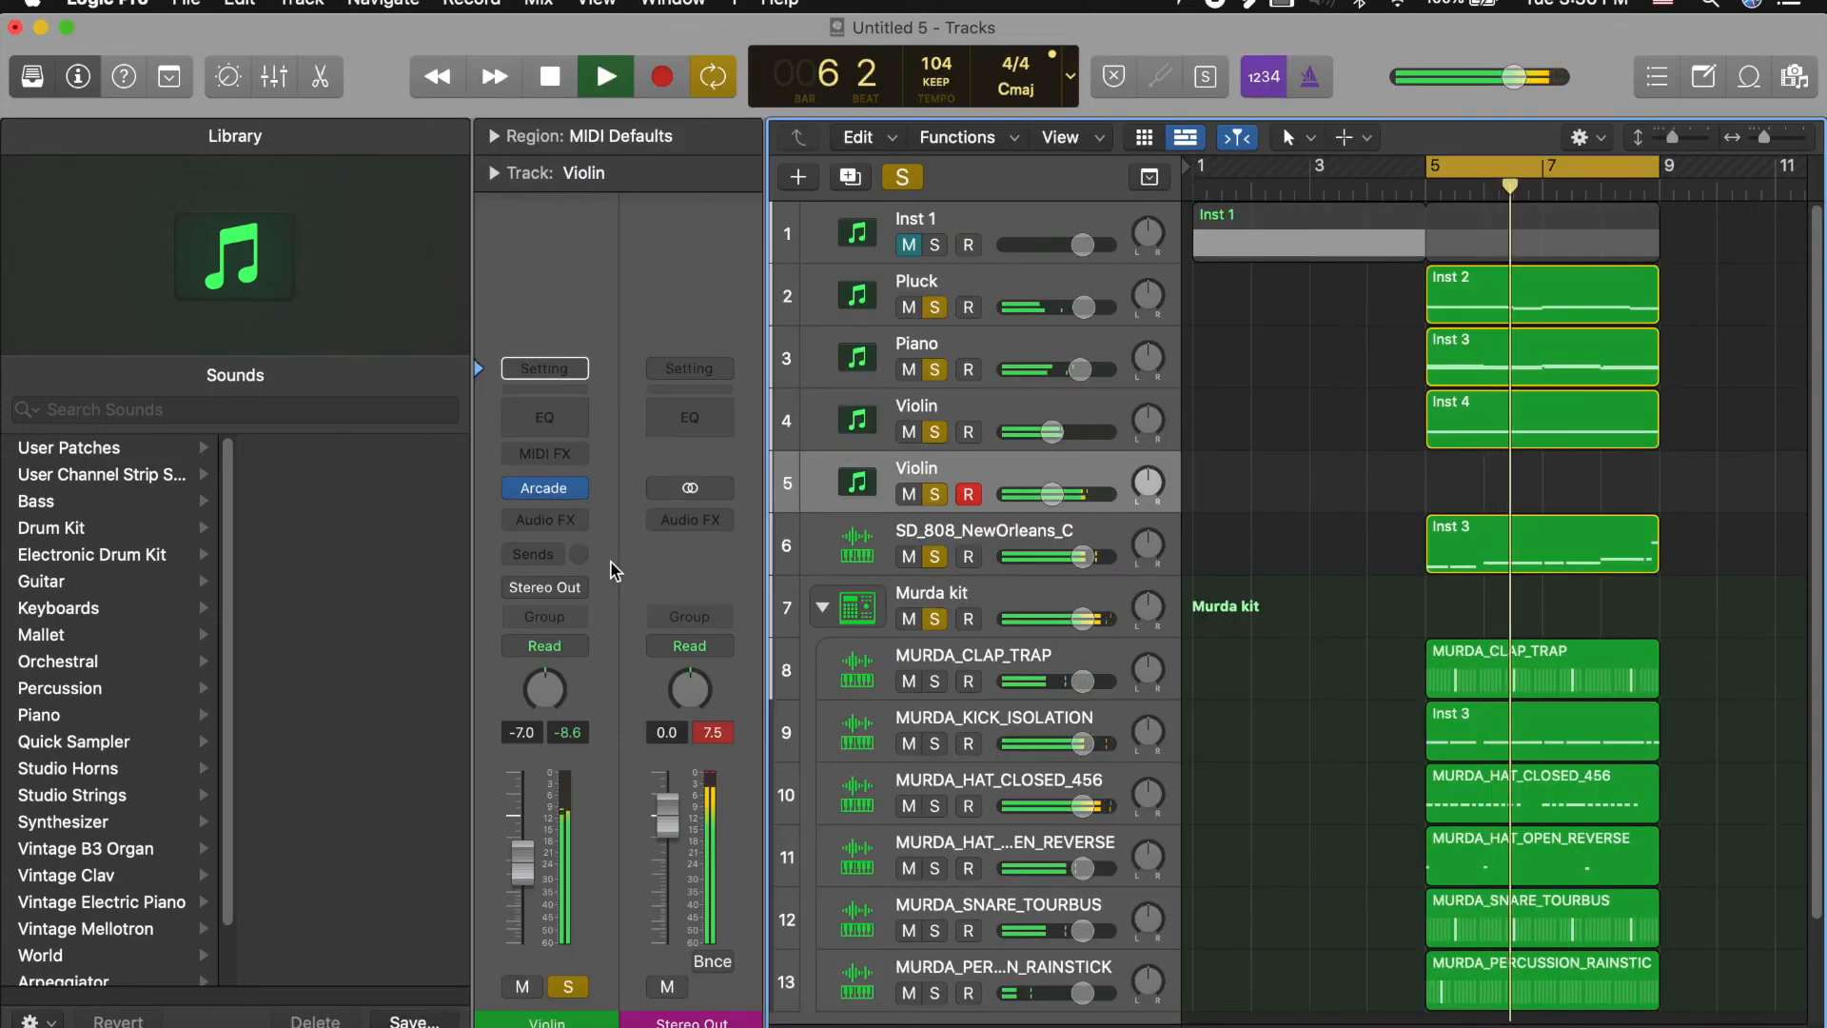
{"action": "key", "text": "space"}
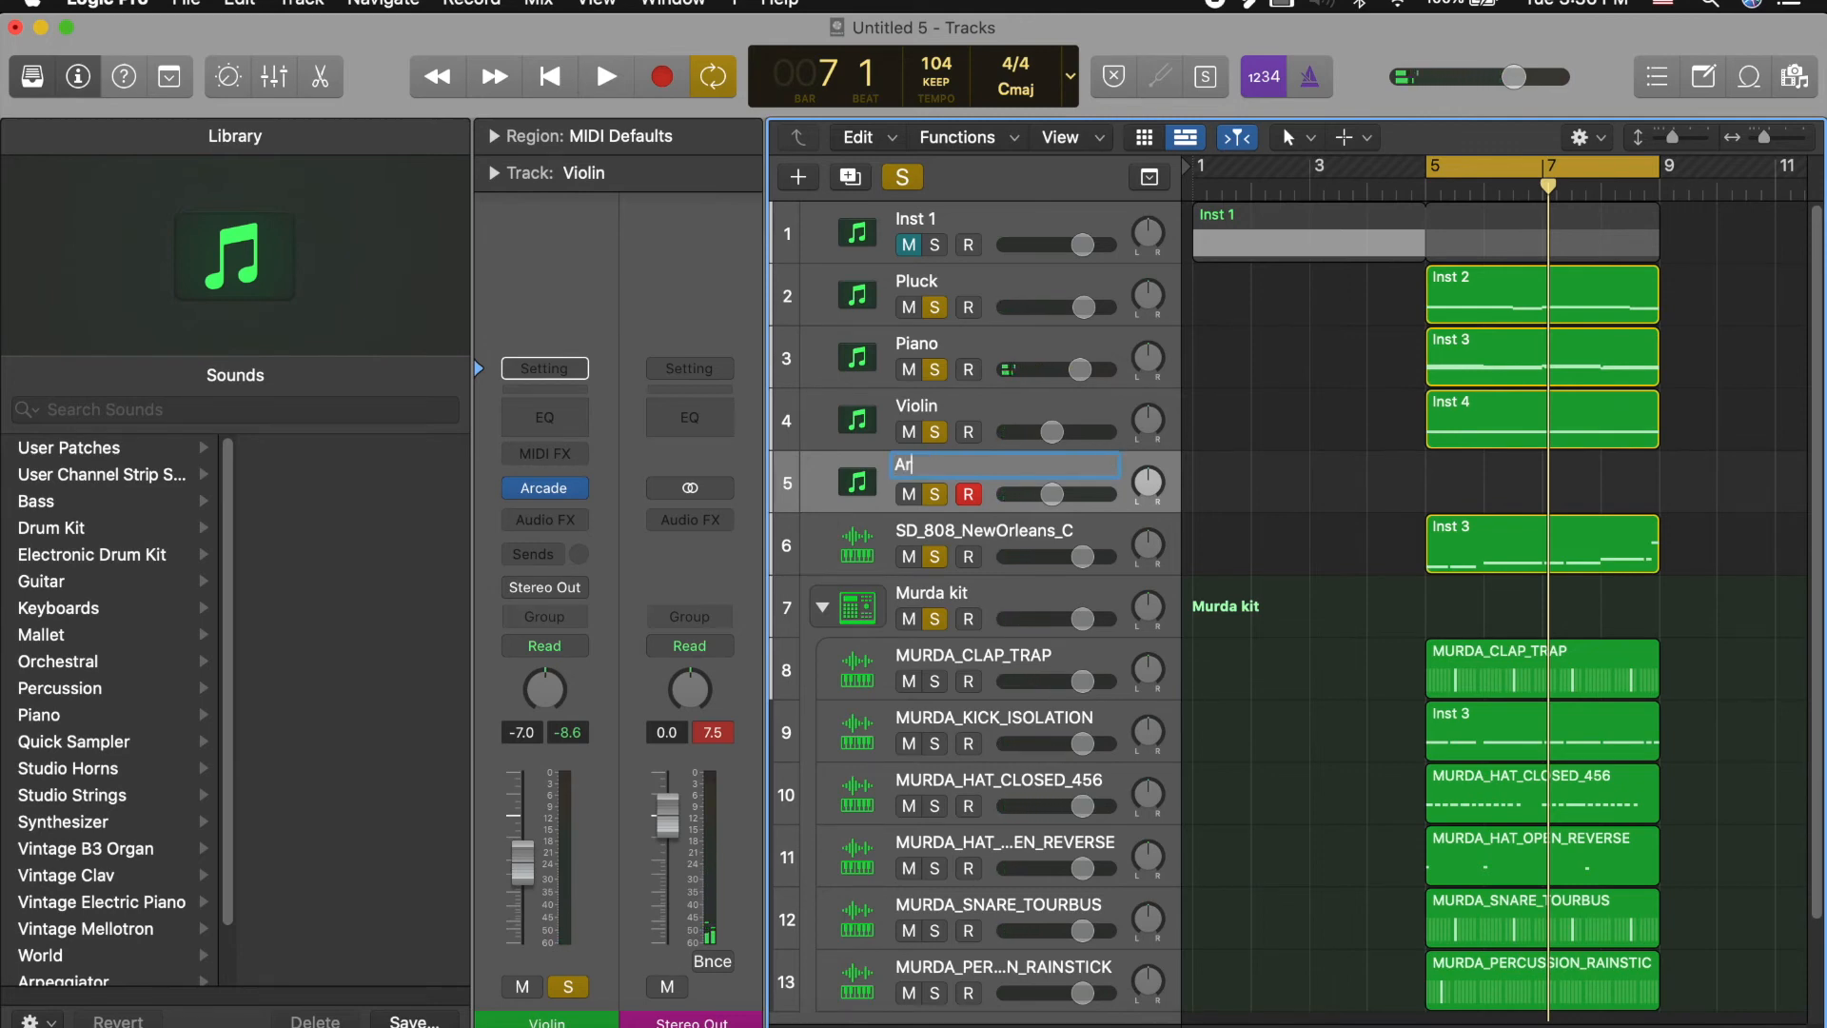
Step: Create a MIDI region on the Arcade track, stretch it across bars 5 to 8, and open it in the Piano Roll
{"action": "right_click", "coordinate": [1458, 479]}
{"action": "left_click", "coordinate": [1473, 495]}
{"action": "left_click_drag", "start_coordinate": [1482, 493], "coordinate": [1657, 493]}
{"action": "double_click", "coordinate": [1630, 495]}
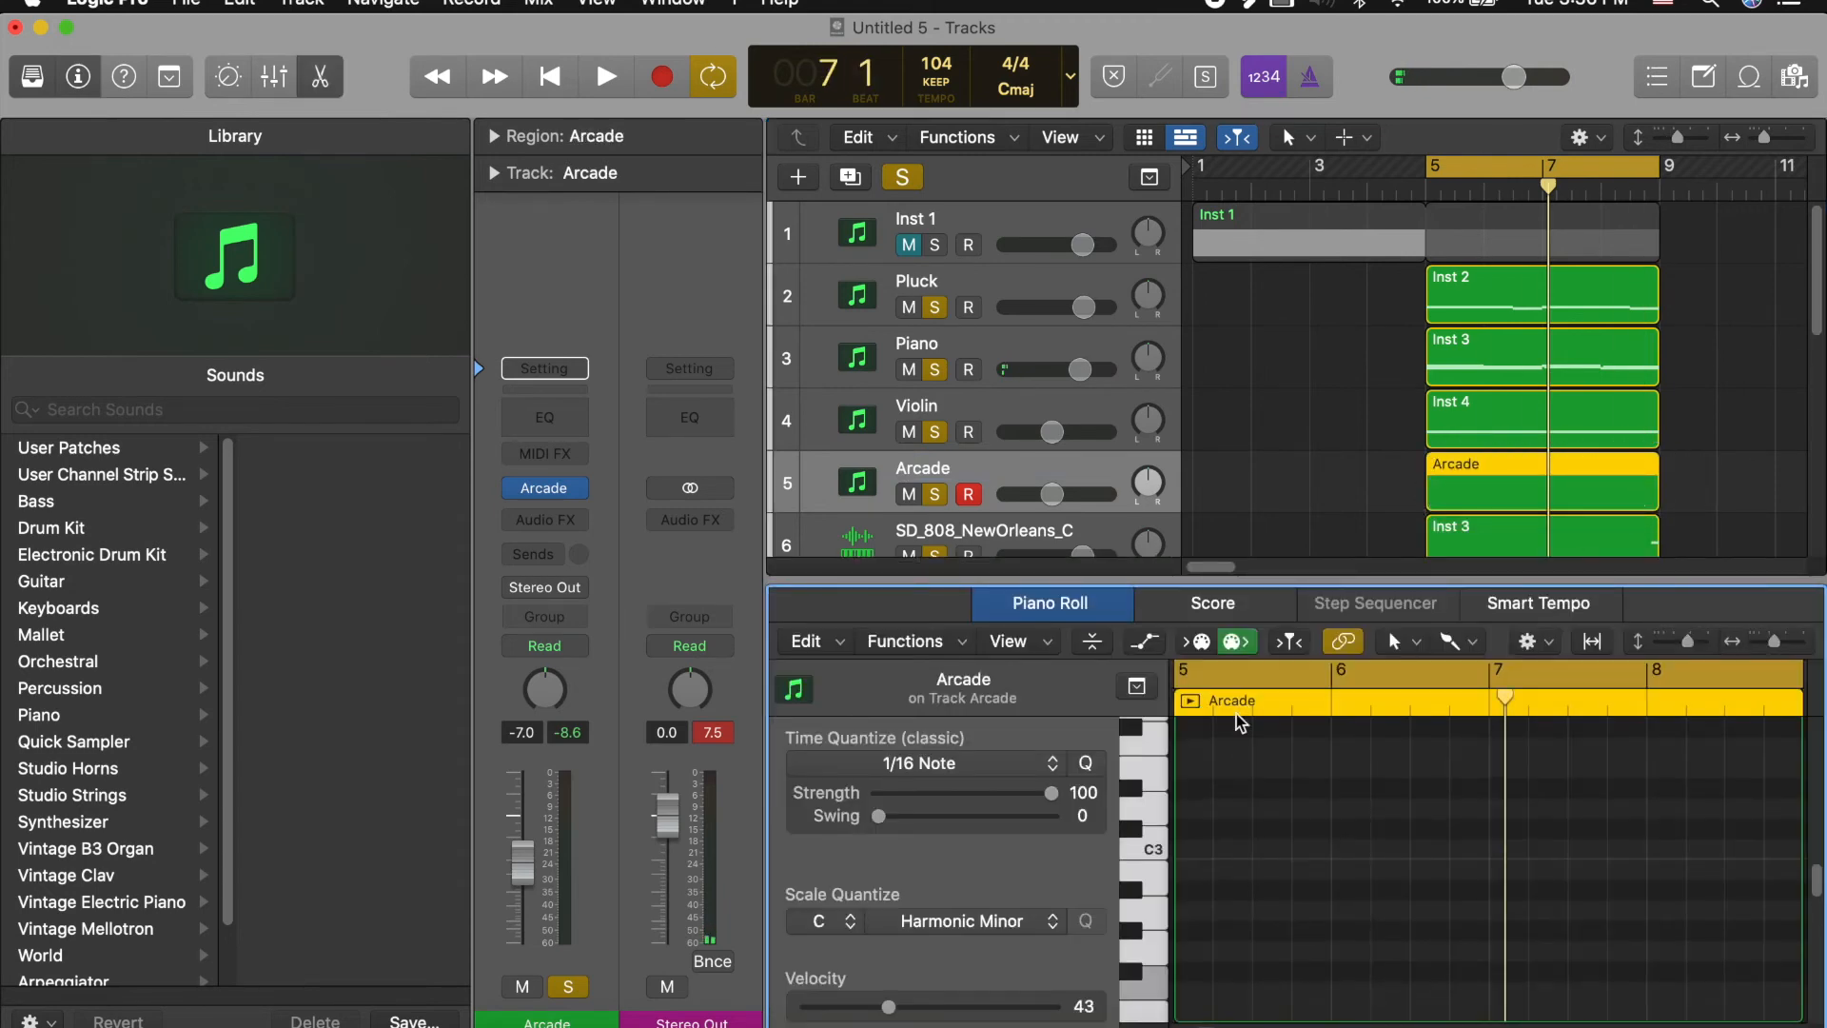
Step: Audition the C3 key and add a C3 note at the start of bar 5 in the Arcade region
{"action": "left_click", "coordinate": [1149, 846]}
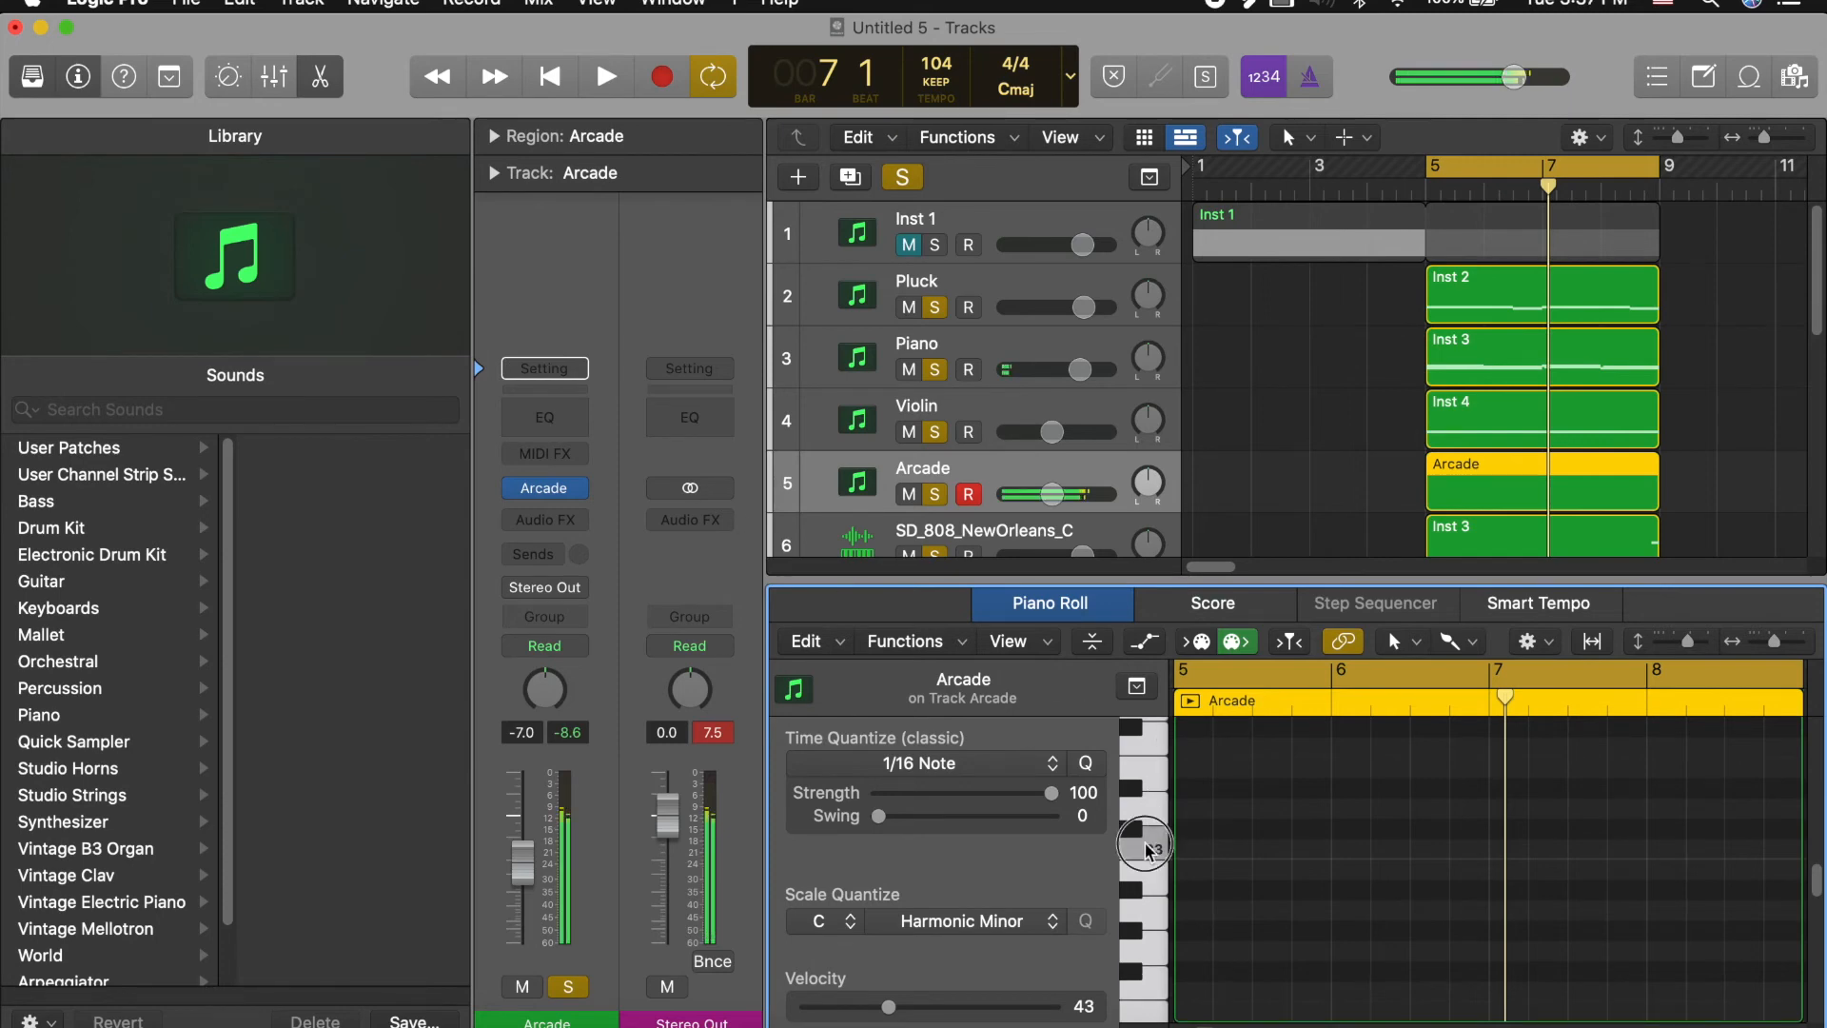
{"action": "scroll", "coordinate": [1189, 850], "scroll_direction": "right", "scroll_amount": 1}
{"action": "left_click", "coordinate": [1182, 848]}
{"action": "left_click", "coordinate": [1184, 847], "text": "super"}
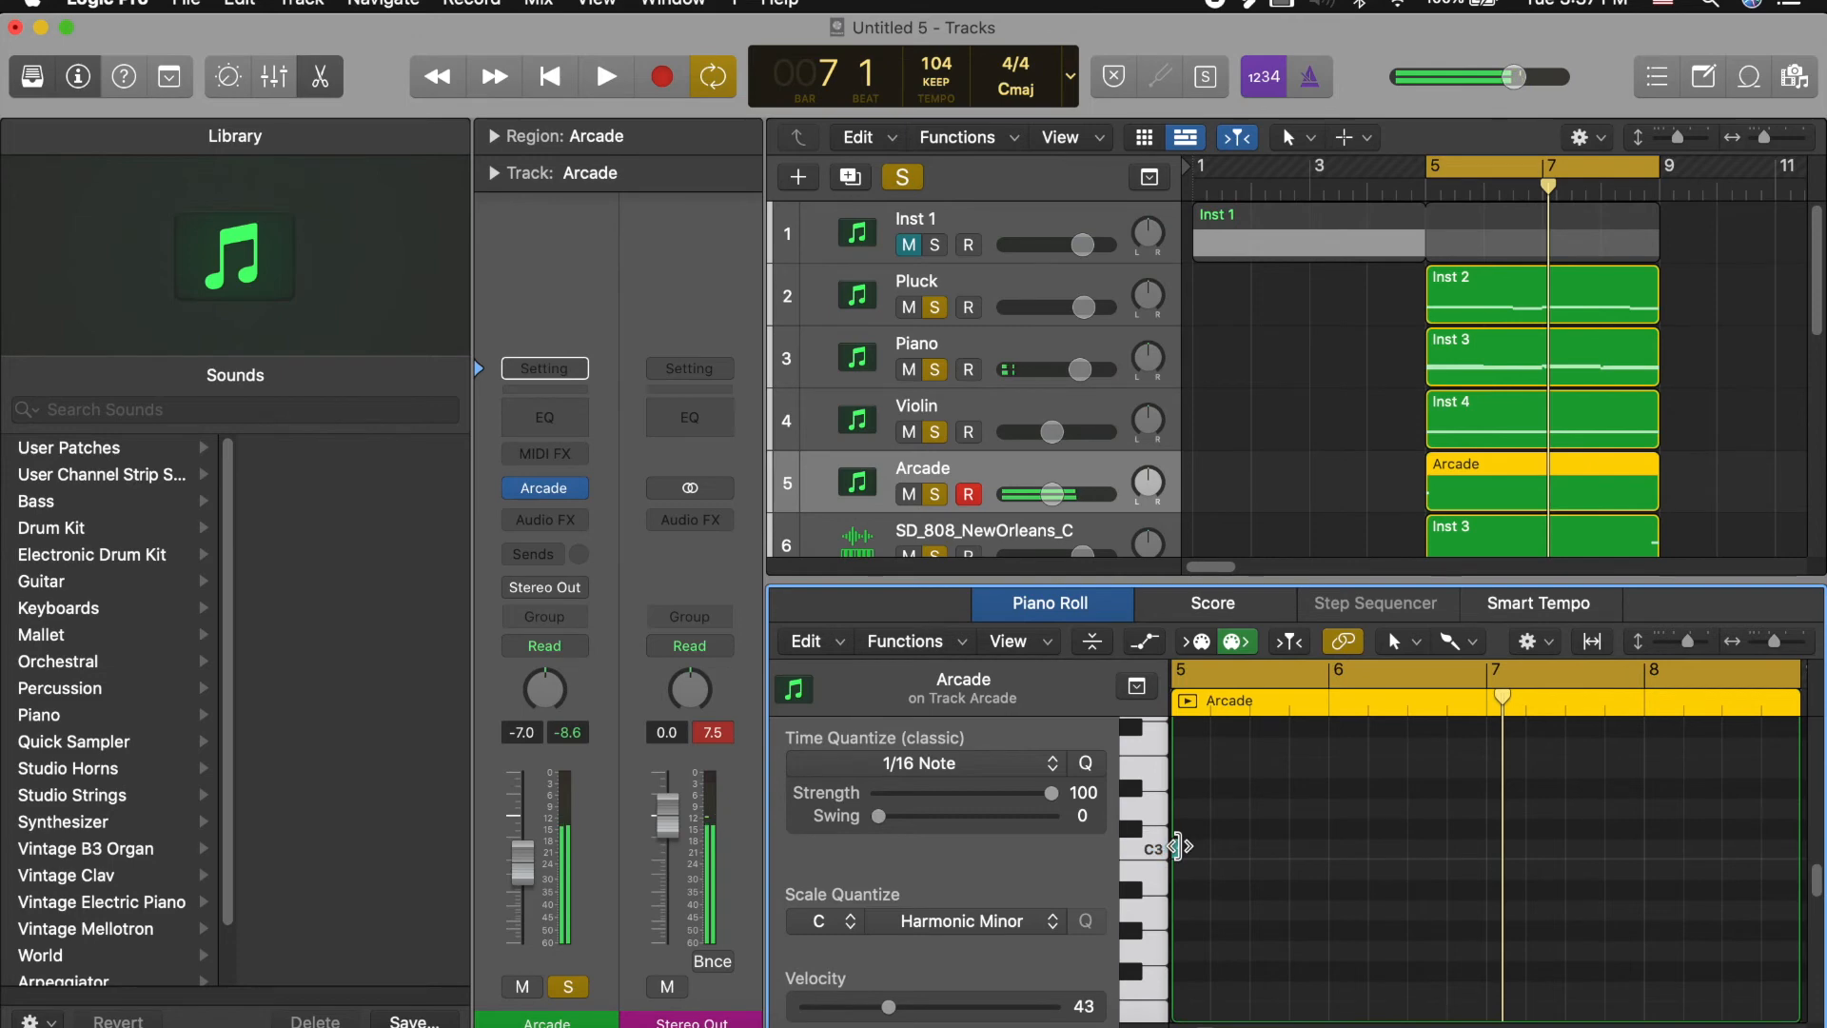
Step: Set the Piano Roll's main tool to Pointer and its secondary tool to Pencil
{"action": "left_click", "coordinate": [1178, 845]}
{"action": "scroll", "coordinate": [1197, 849], "scroll_direction": "left", "scroll_amount": 3}
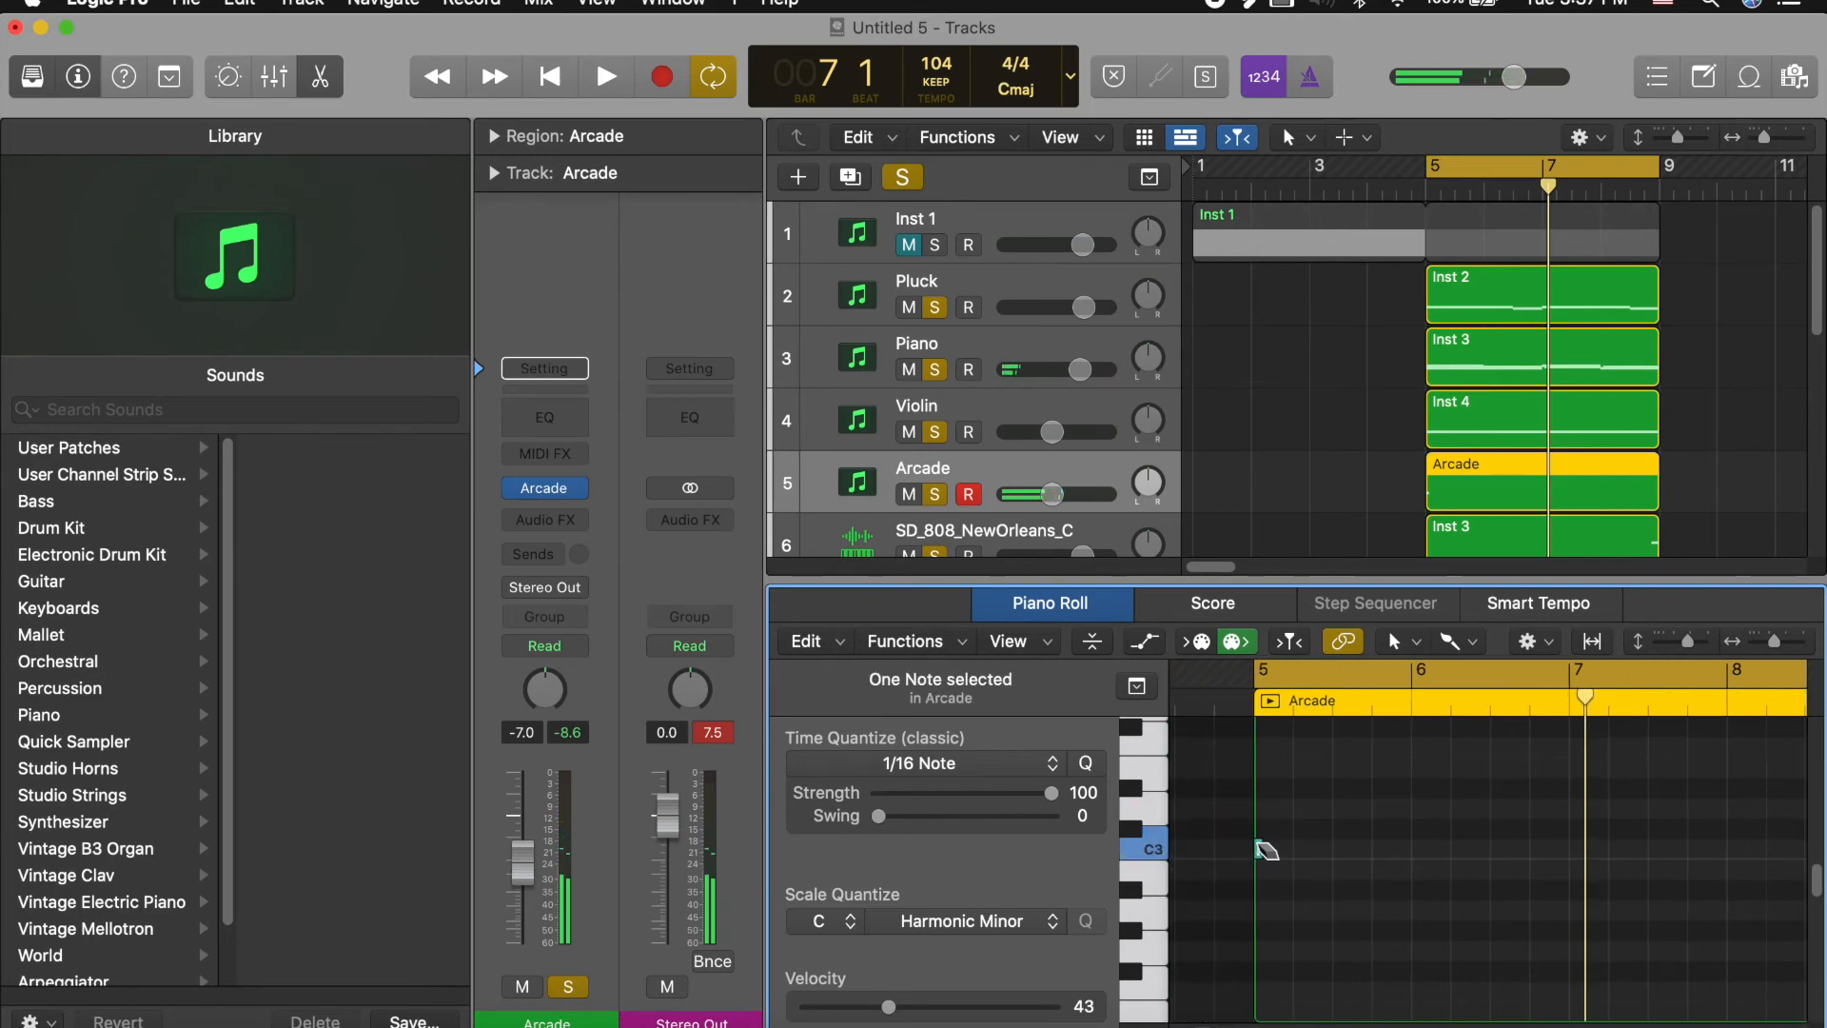
{"action": "key", "text": "t"}
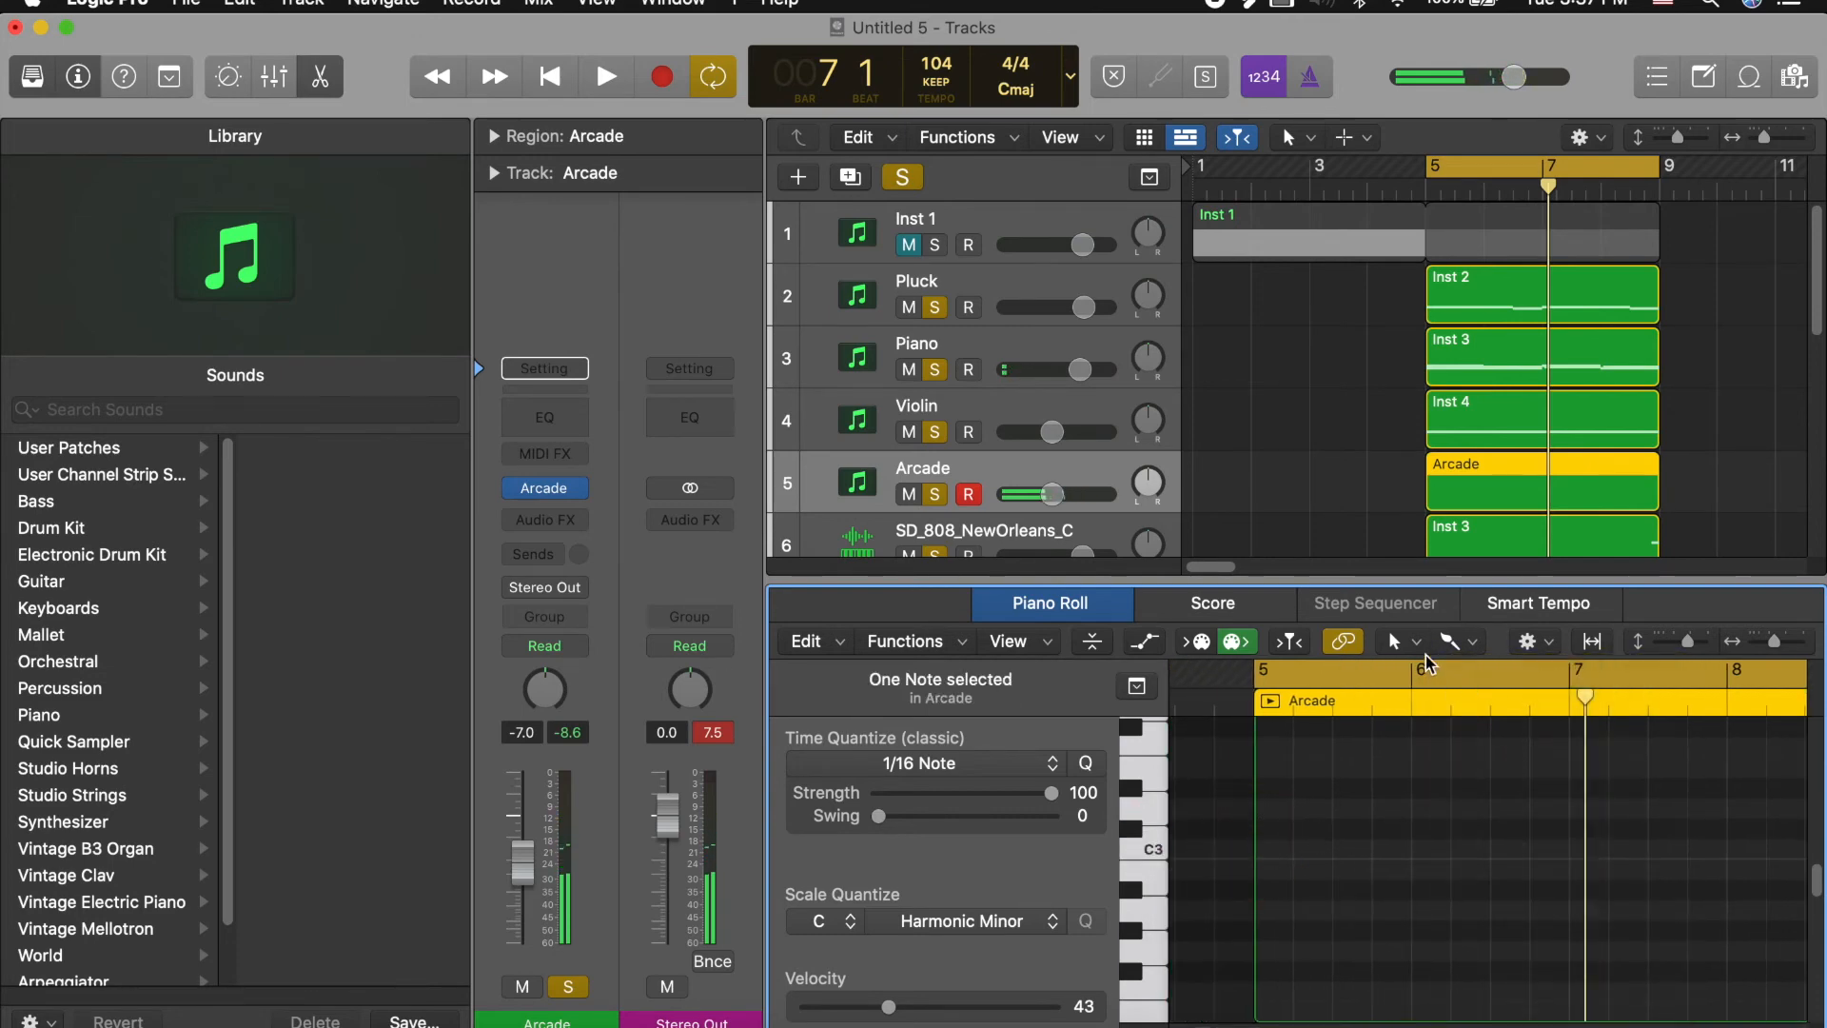
{"action": "left_click", "coordinate": [1406, 643]}
{"action": "left_click", "coordinate": [1460, 651]}
{"action": "left_click", "coordinate": [1461, 651]}
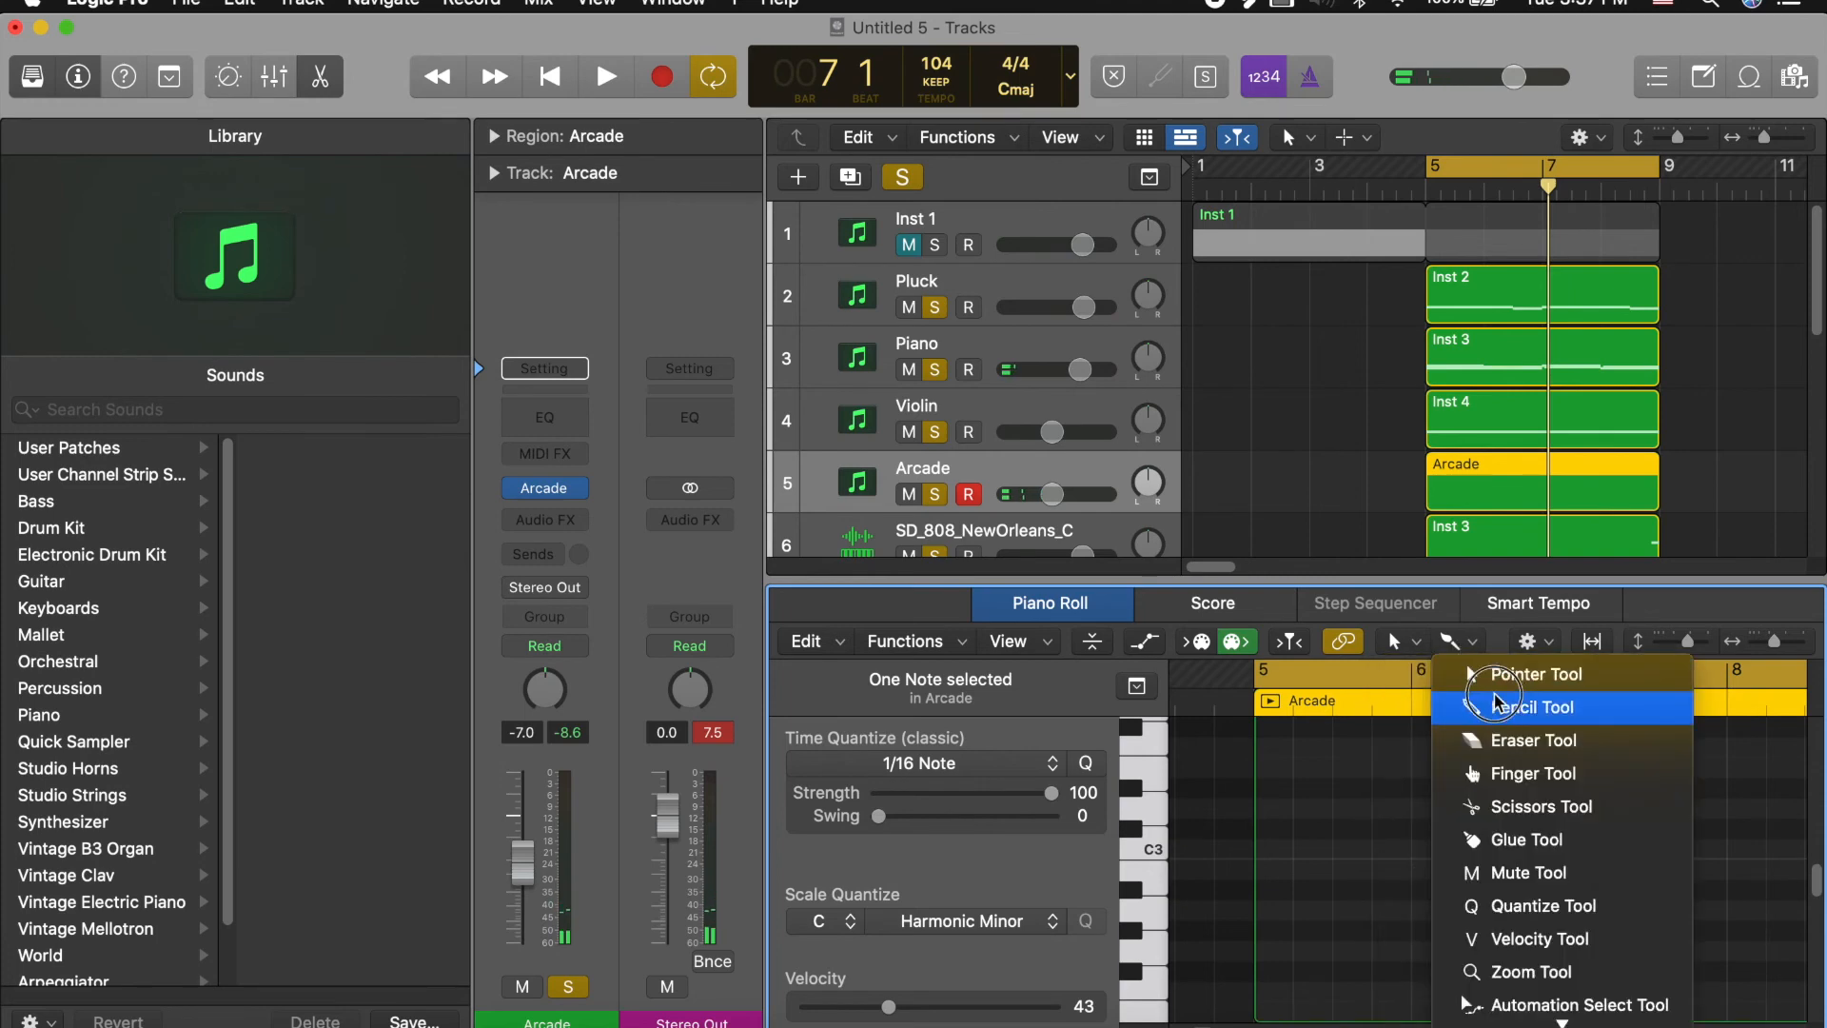
{"action": "left_click", "coordinate": [1475, 700]}
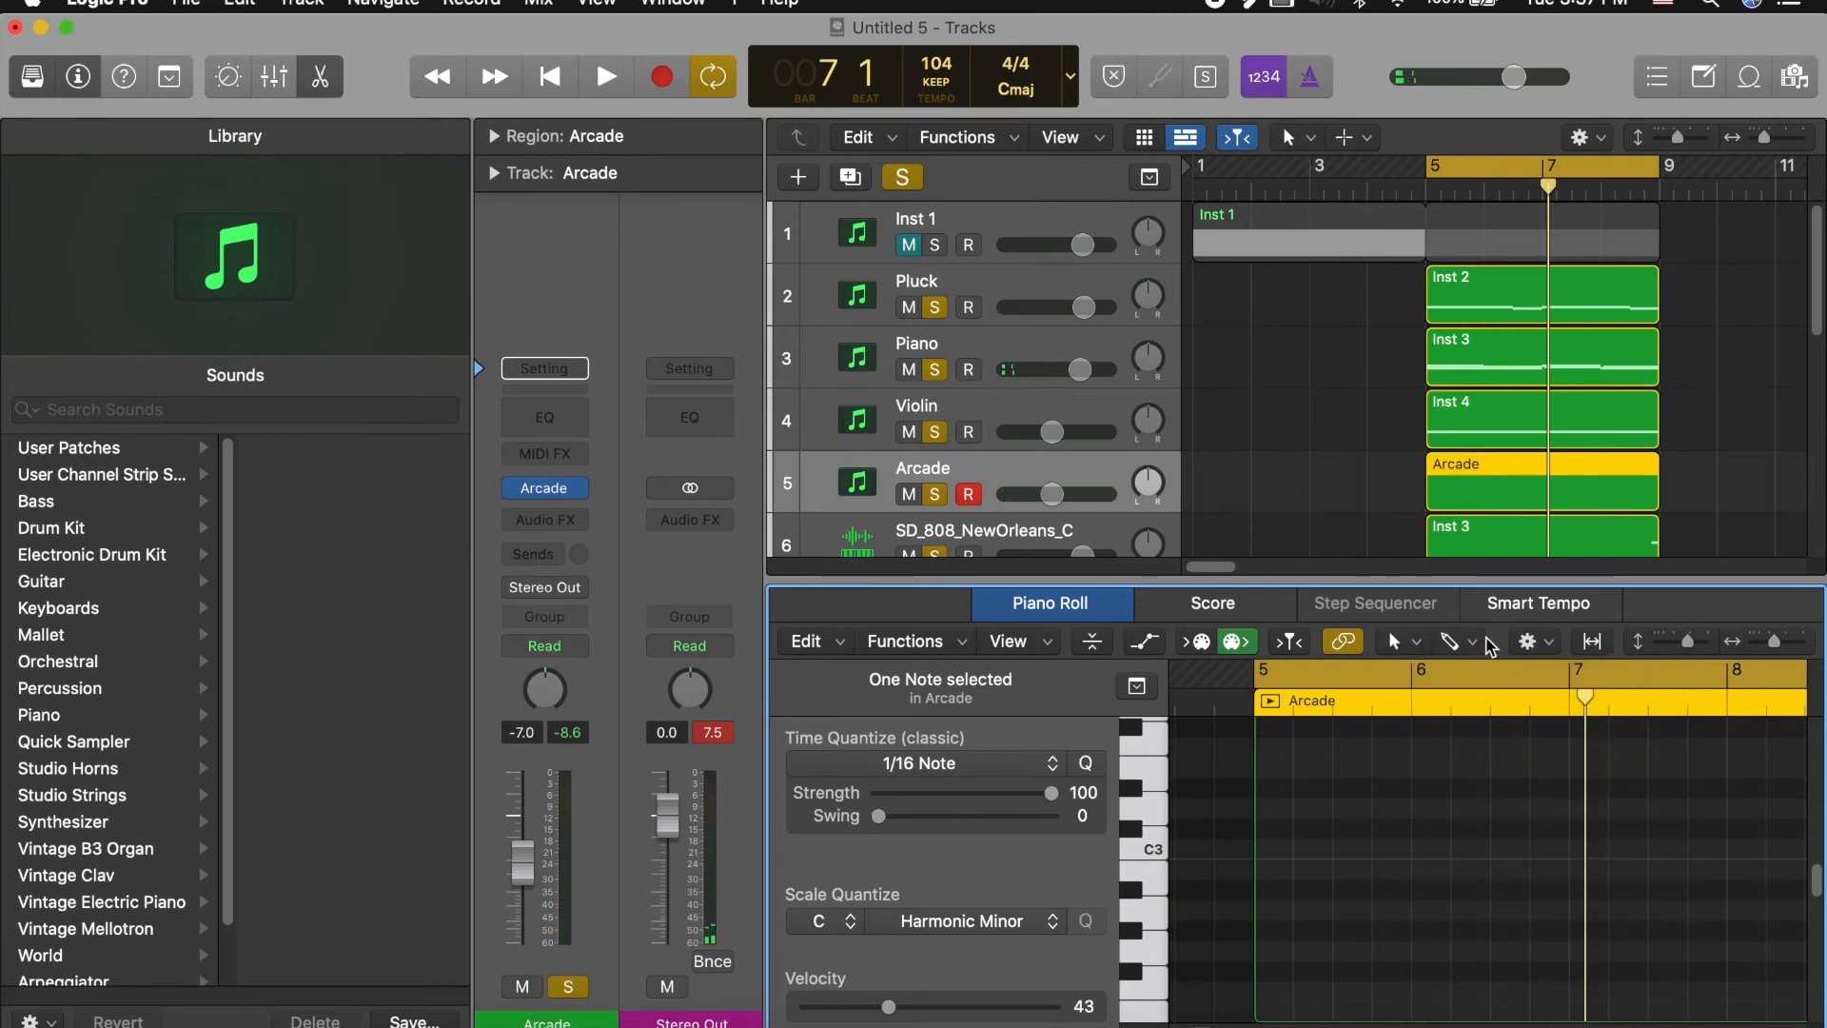
{"action": "left_click", "coordinate": [1473, 648]}
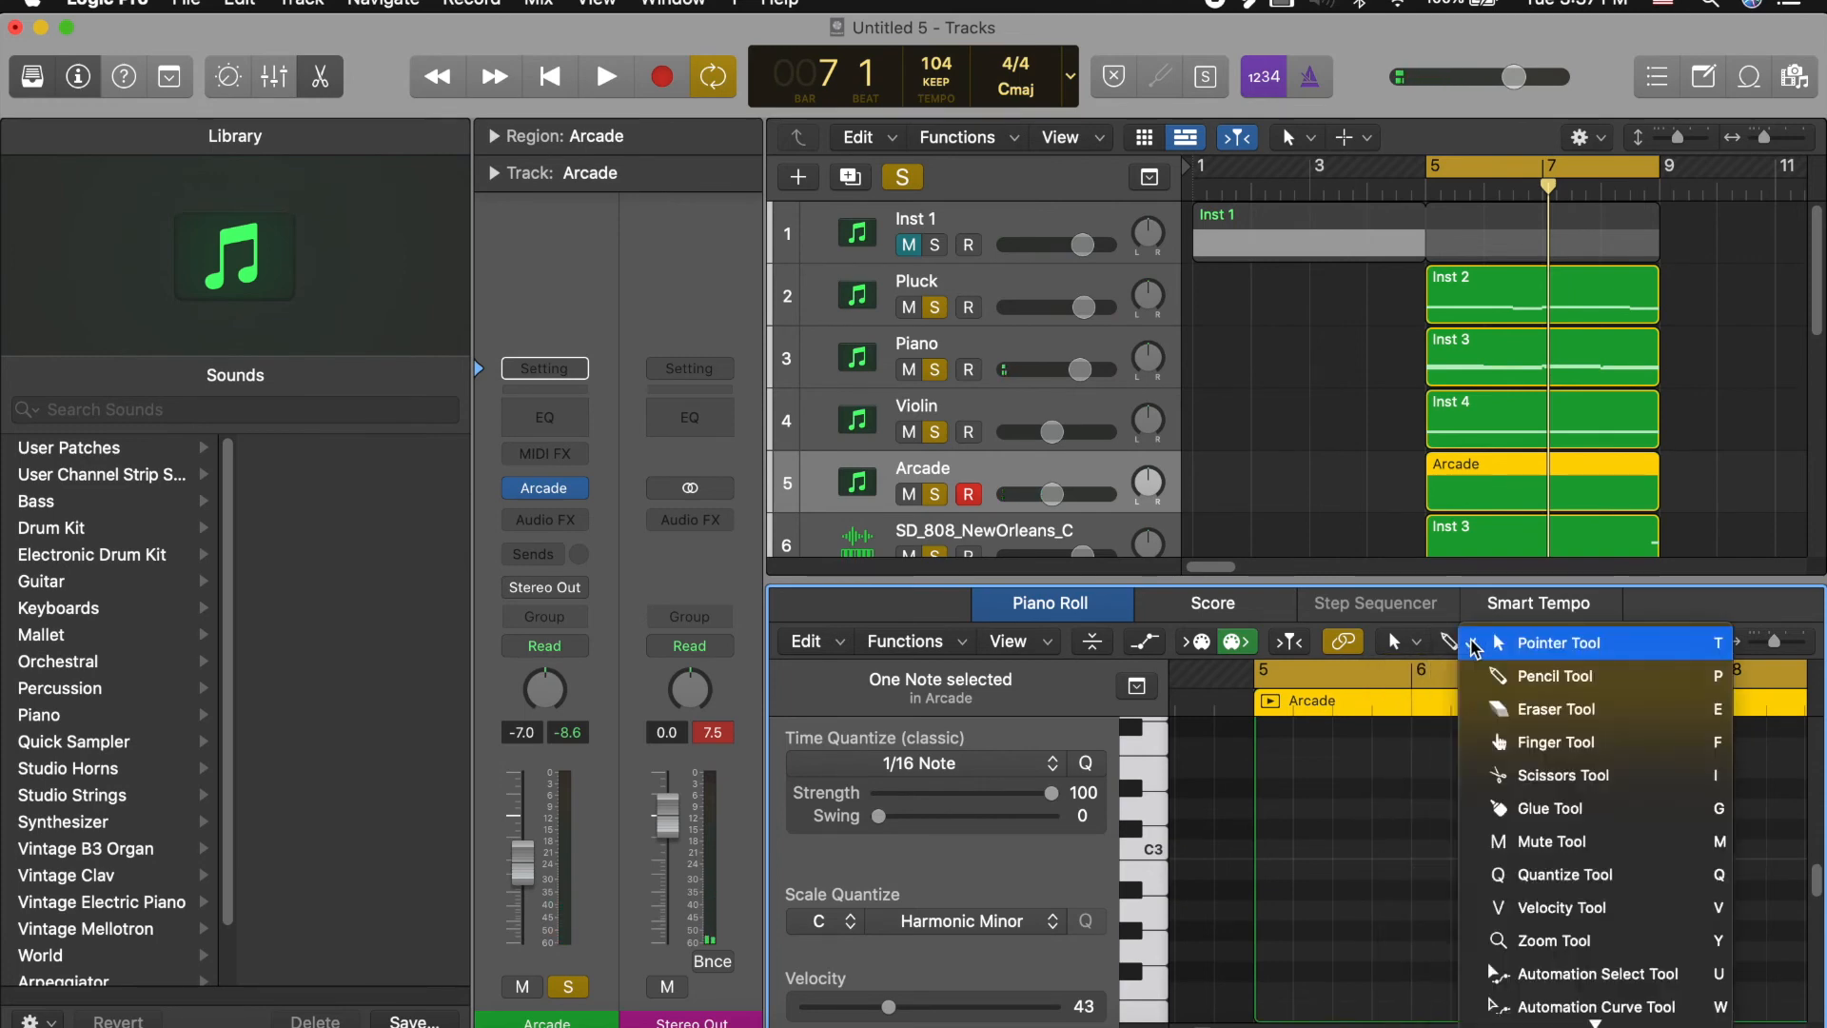
{"action": "left_click", "coordinate": [1542, 676]}
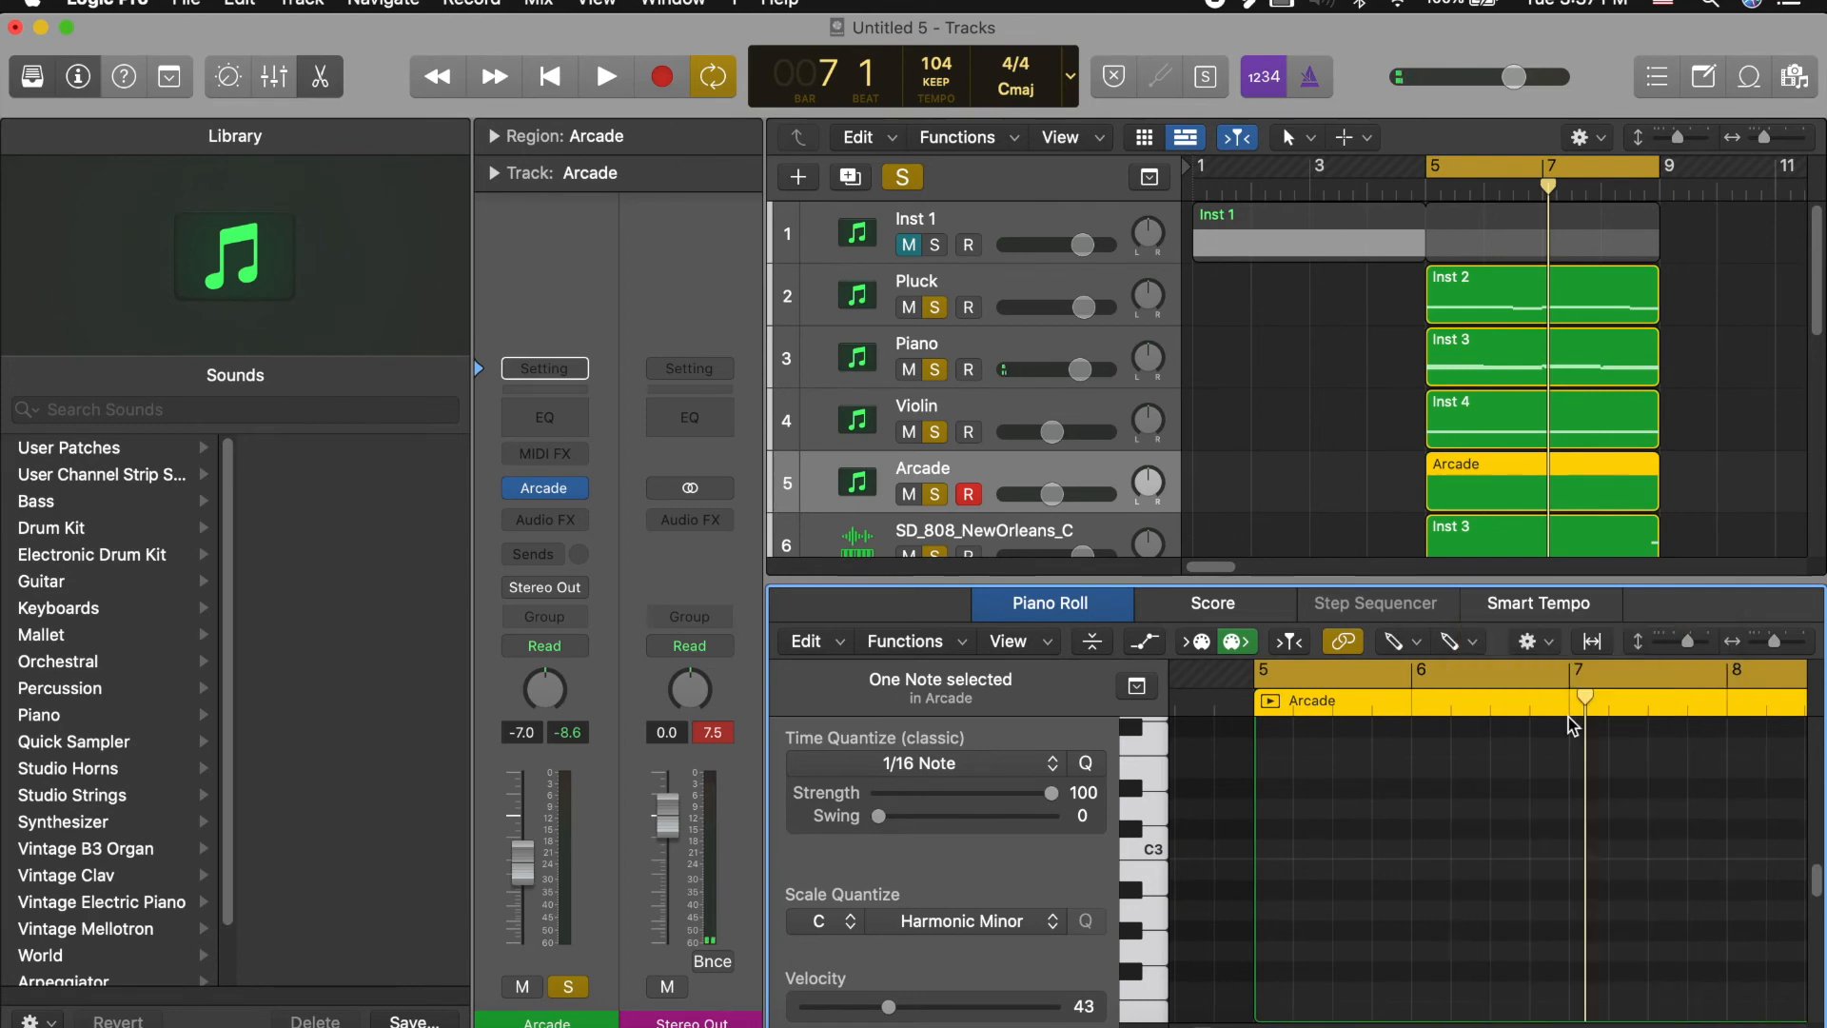
{"action": "left_click", "coordinate": [1426, 640]}
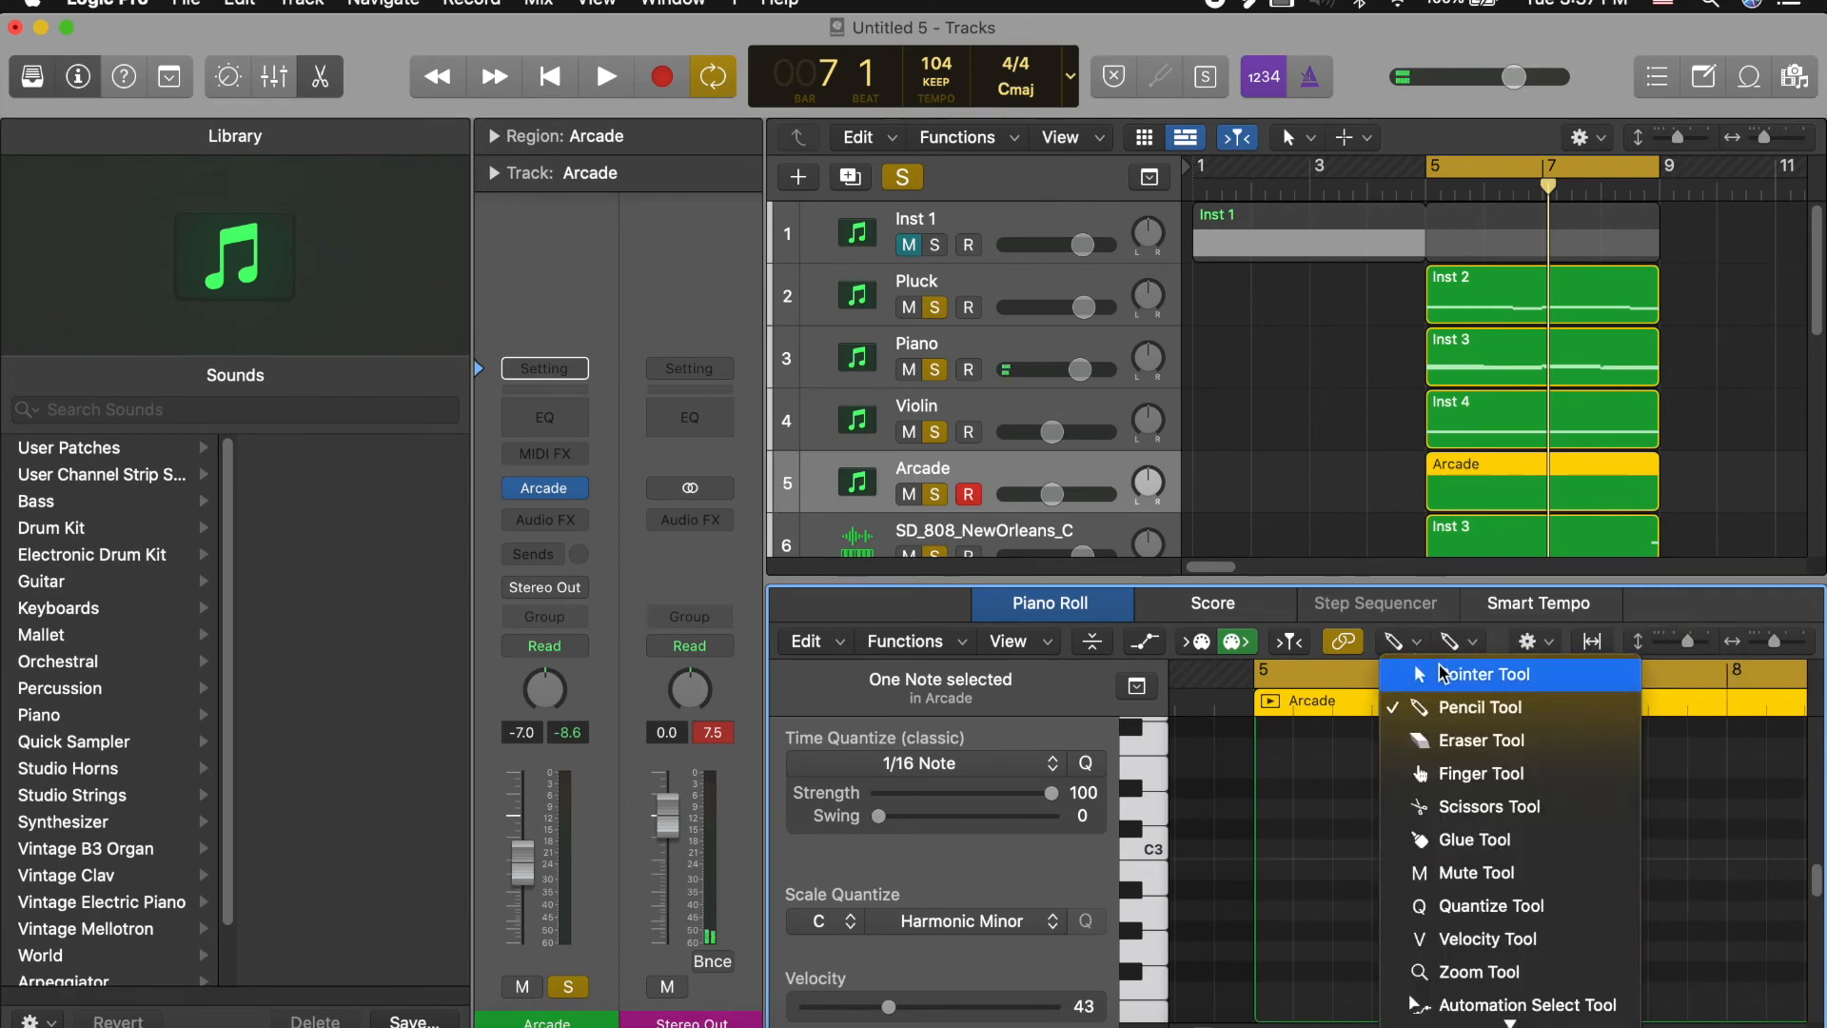
{"action": "left_click", "coordinate": [1444, 672]}
Step: Draw a C3 note in the Arcade region, lengthen it to fill bar 5, and play it back
{"action": "left_click", "coordinate": [1151, 846]}
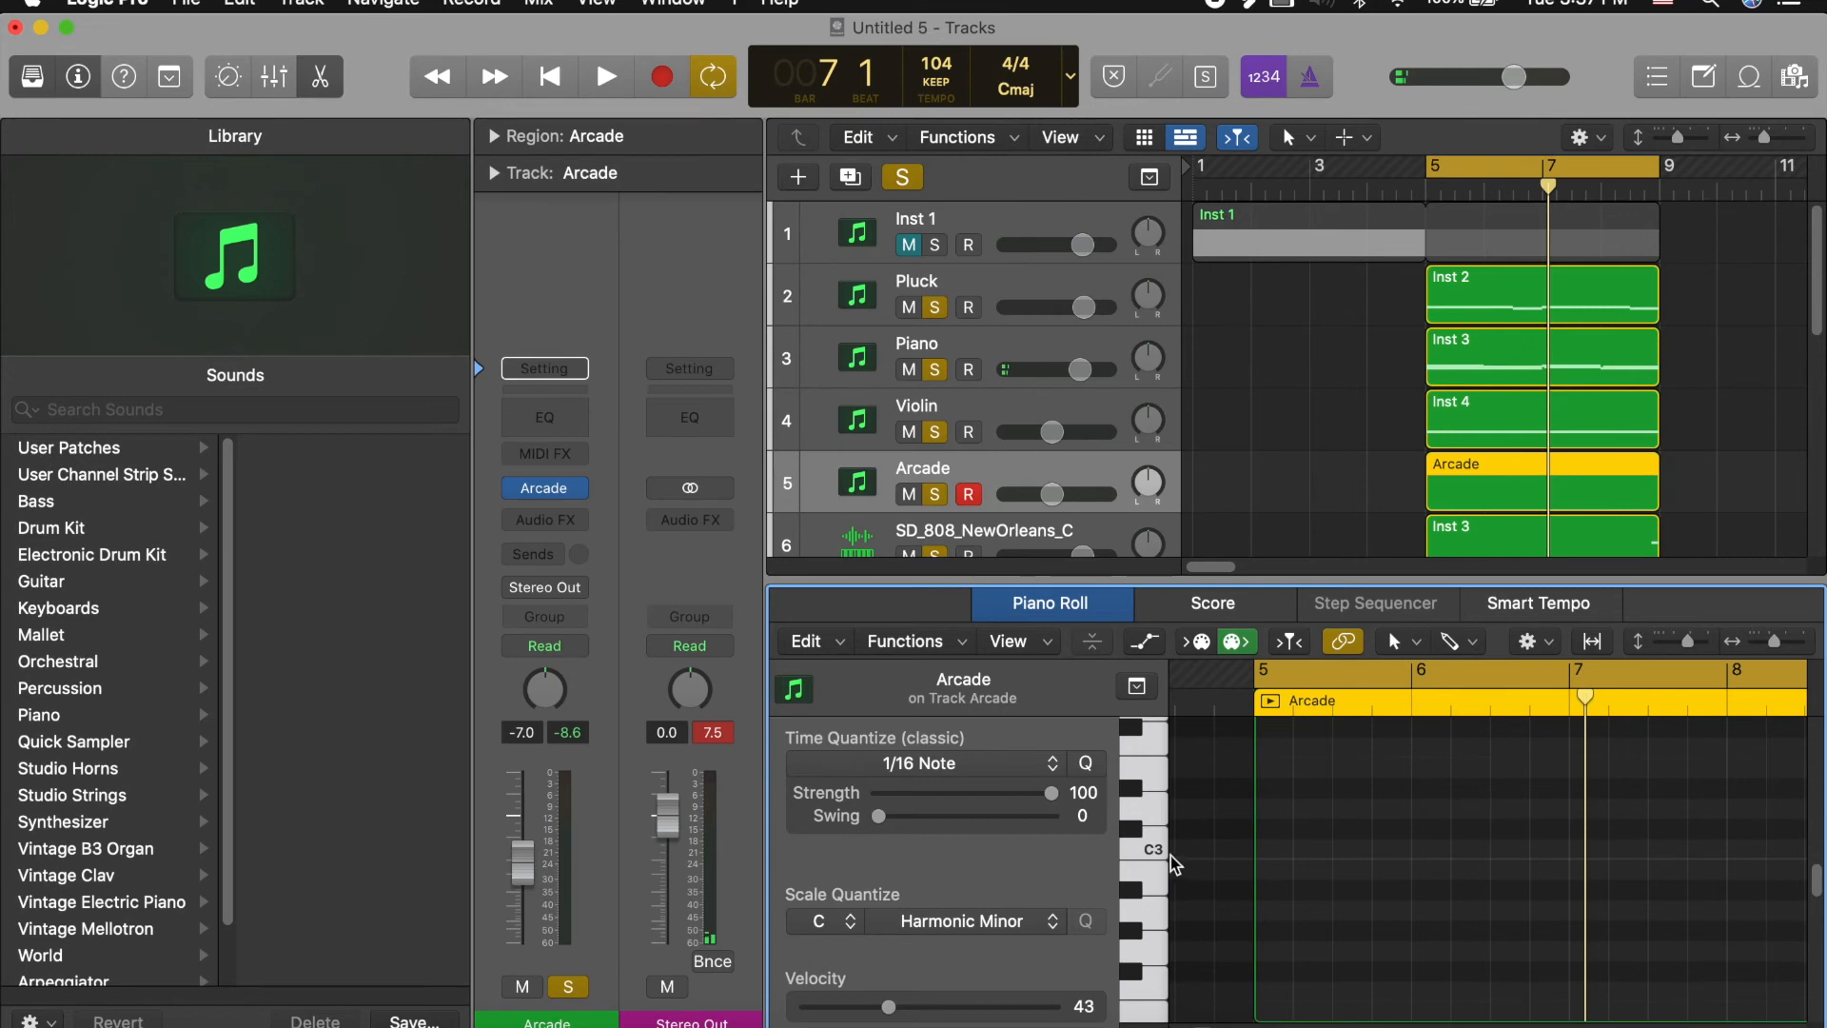
{"action": "left_click", "coordinate": [1272, 855]}
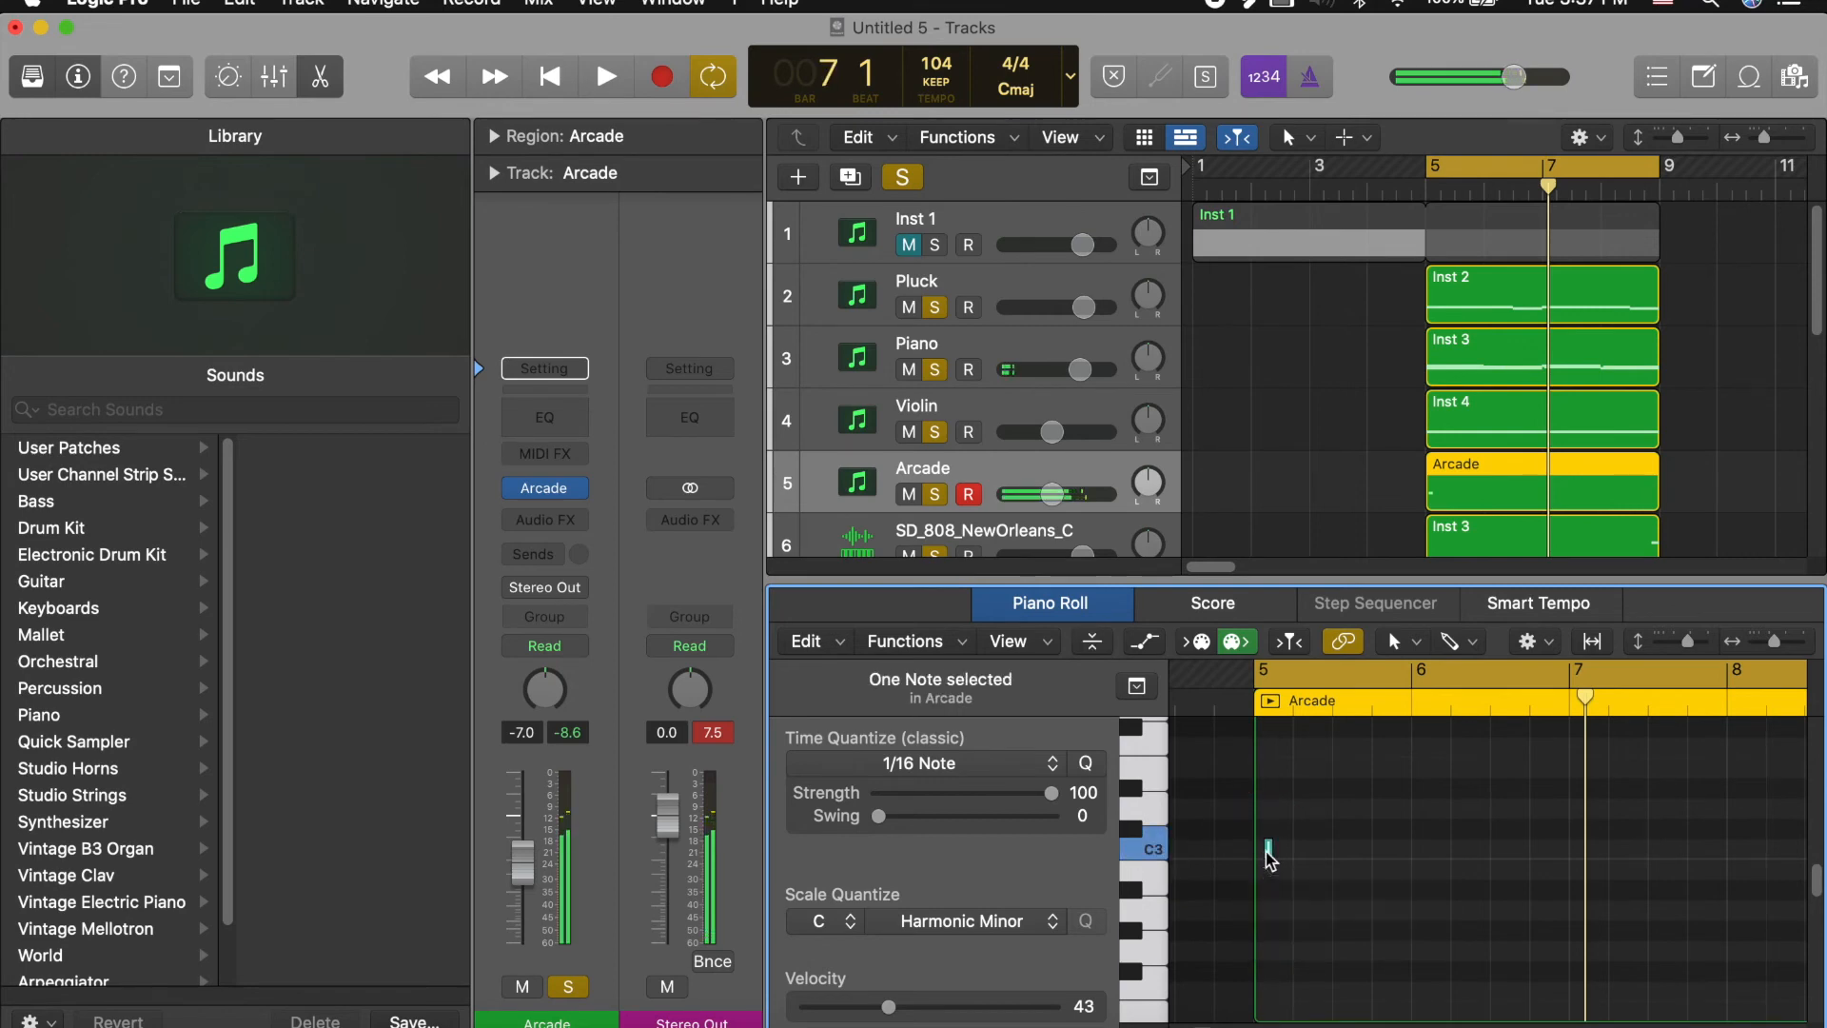
{"action": "left_click_drag", "start_coordinate": [1274, 857], "coordinate": [1408, 851]}
{"action": "key", "text": "space"}
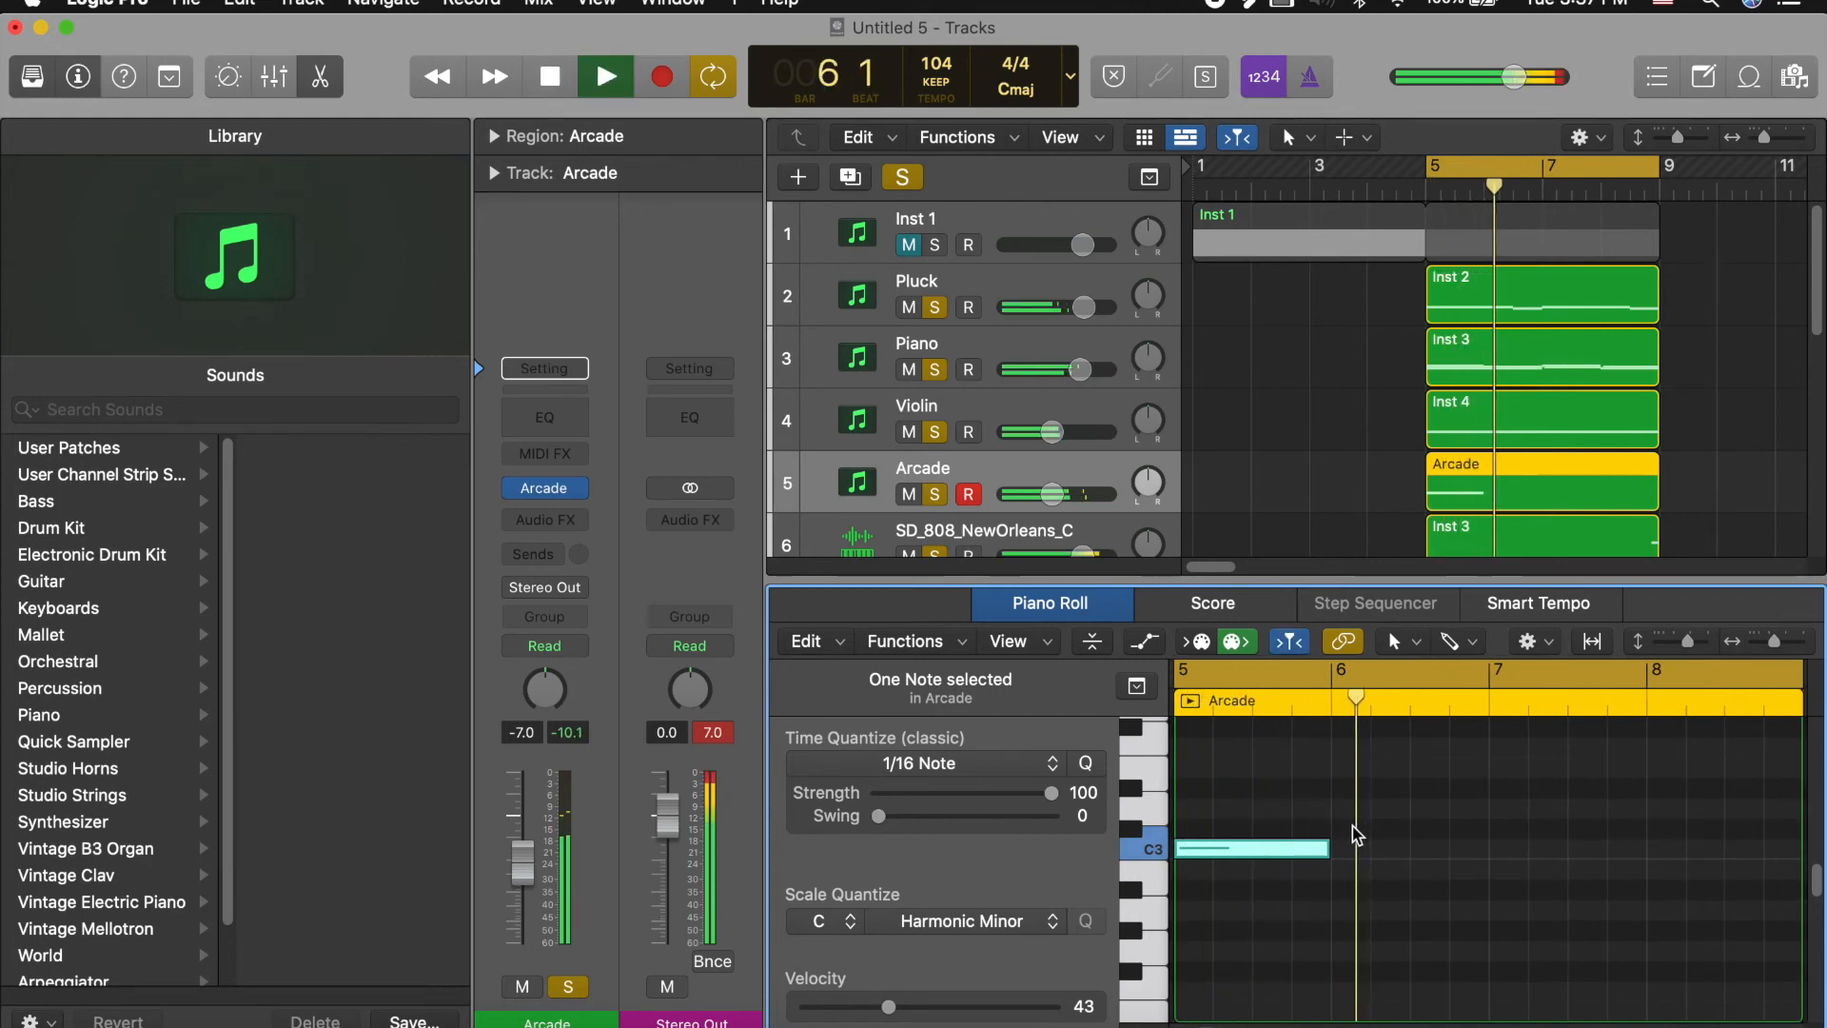
{"action": "key", "text": "space"}
Step: Add one-bar Arcade notes at D3 in bar 6, B2 in bar 7 and A2 in bar 8 while auditioning the loop
{"action": "left_click", "coordinate": [1332, 808]}
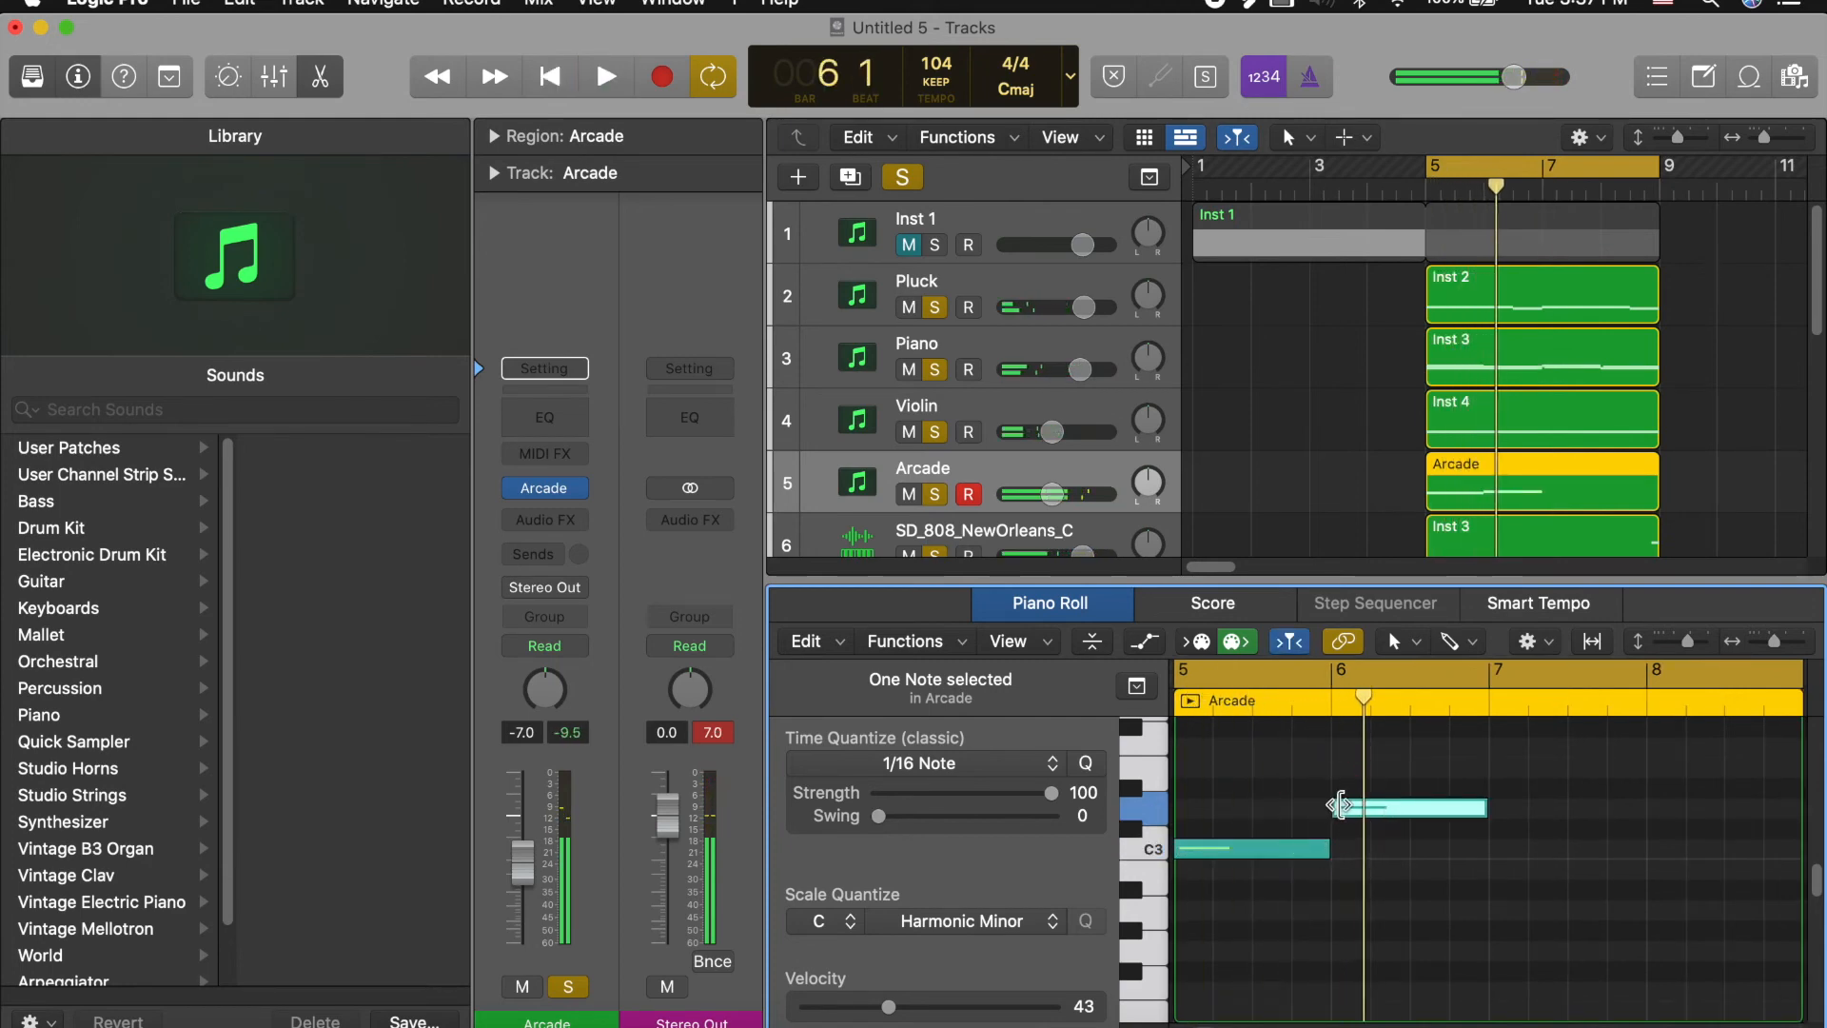
{"action": "key", "text": "space"}
{"action": "left_click", "coordinate": [1404, 885]}
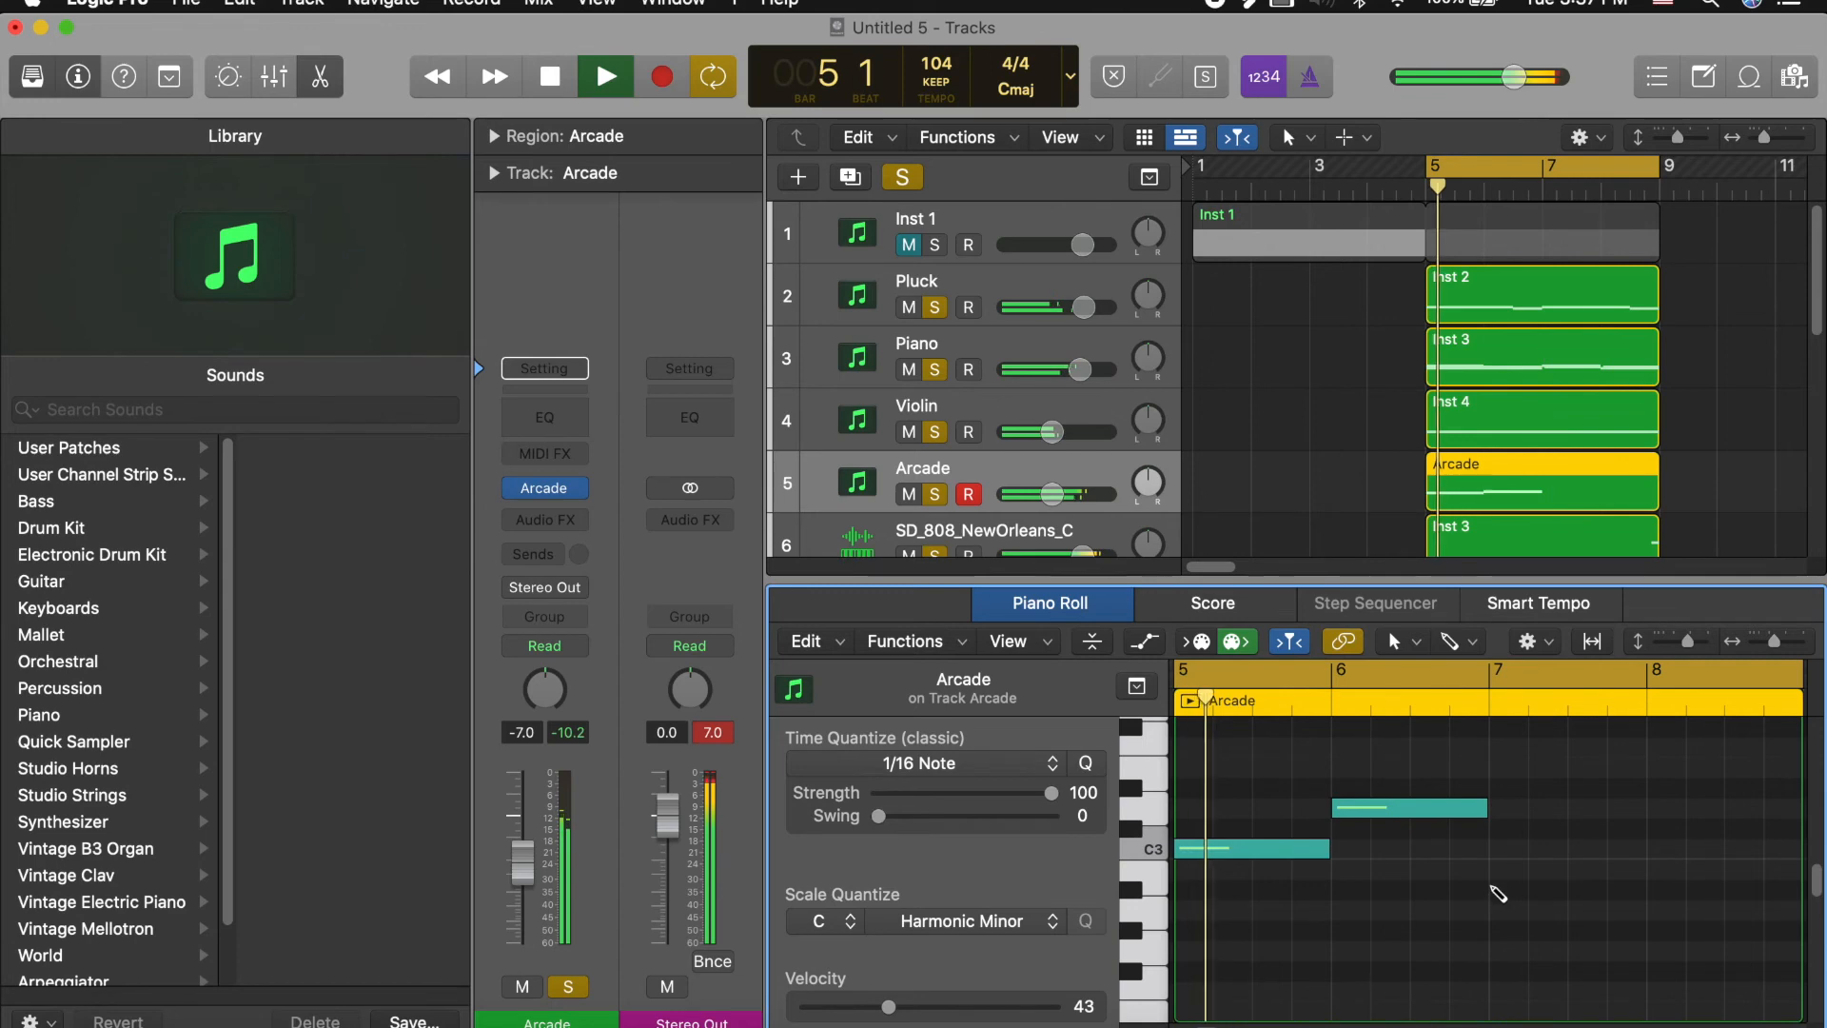
{"action": "left_click", "coordinate": [1513, 871], "text": "super"}
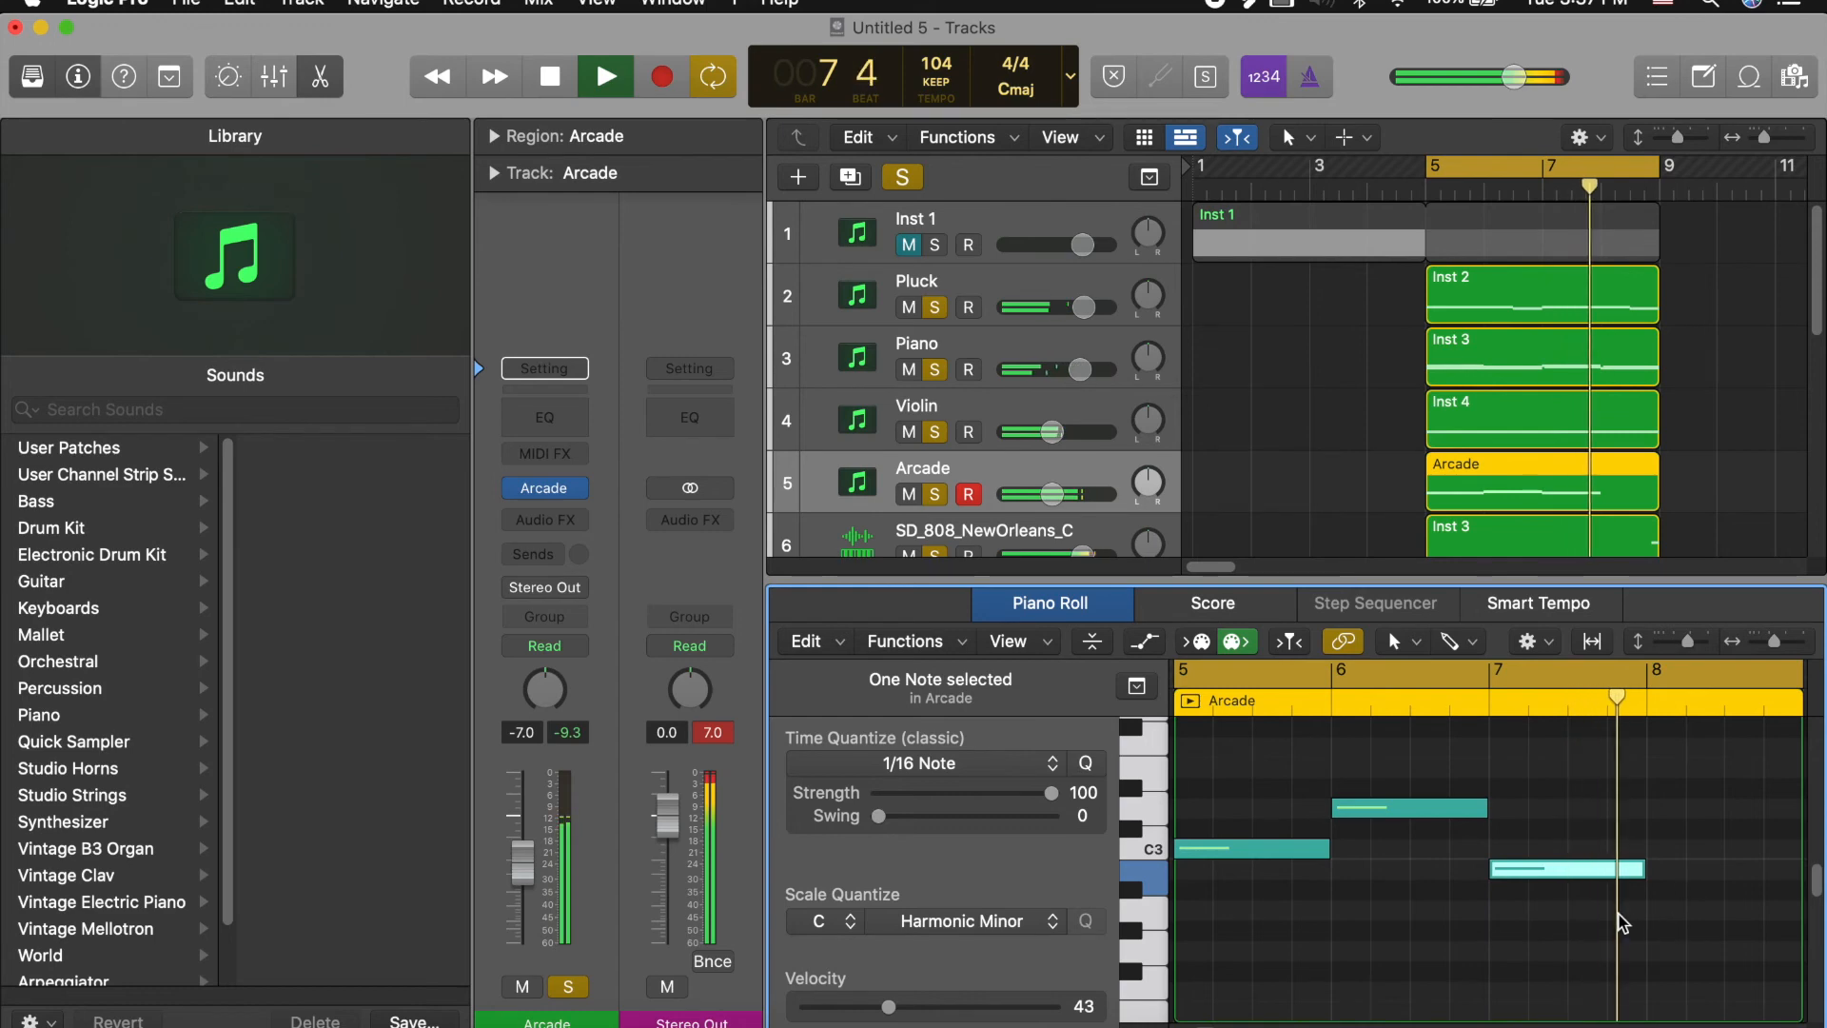
{"action": "left_click", "coordinate": [1672, 908], "text": "super"}
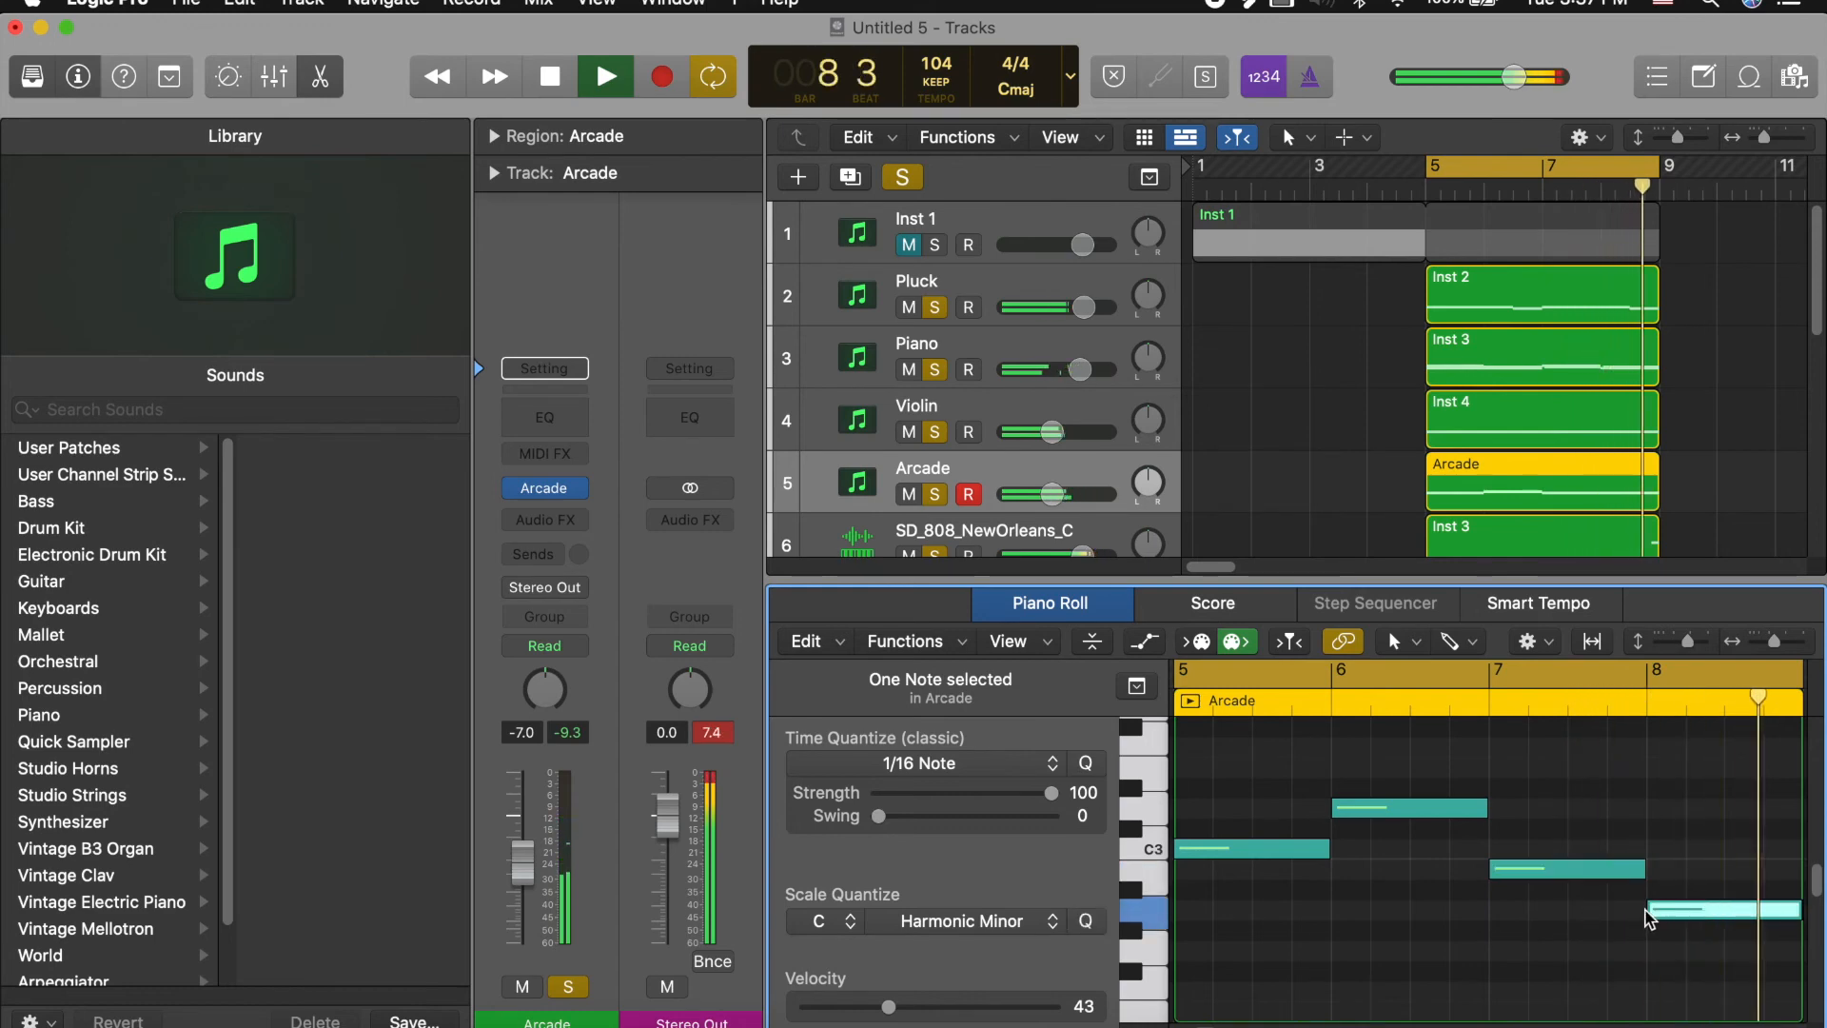
{"action": "mouse_move", "coordinate": [1713, 915]}
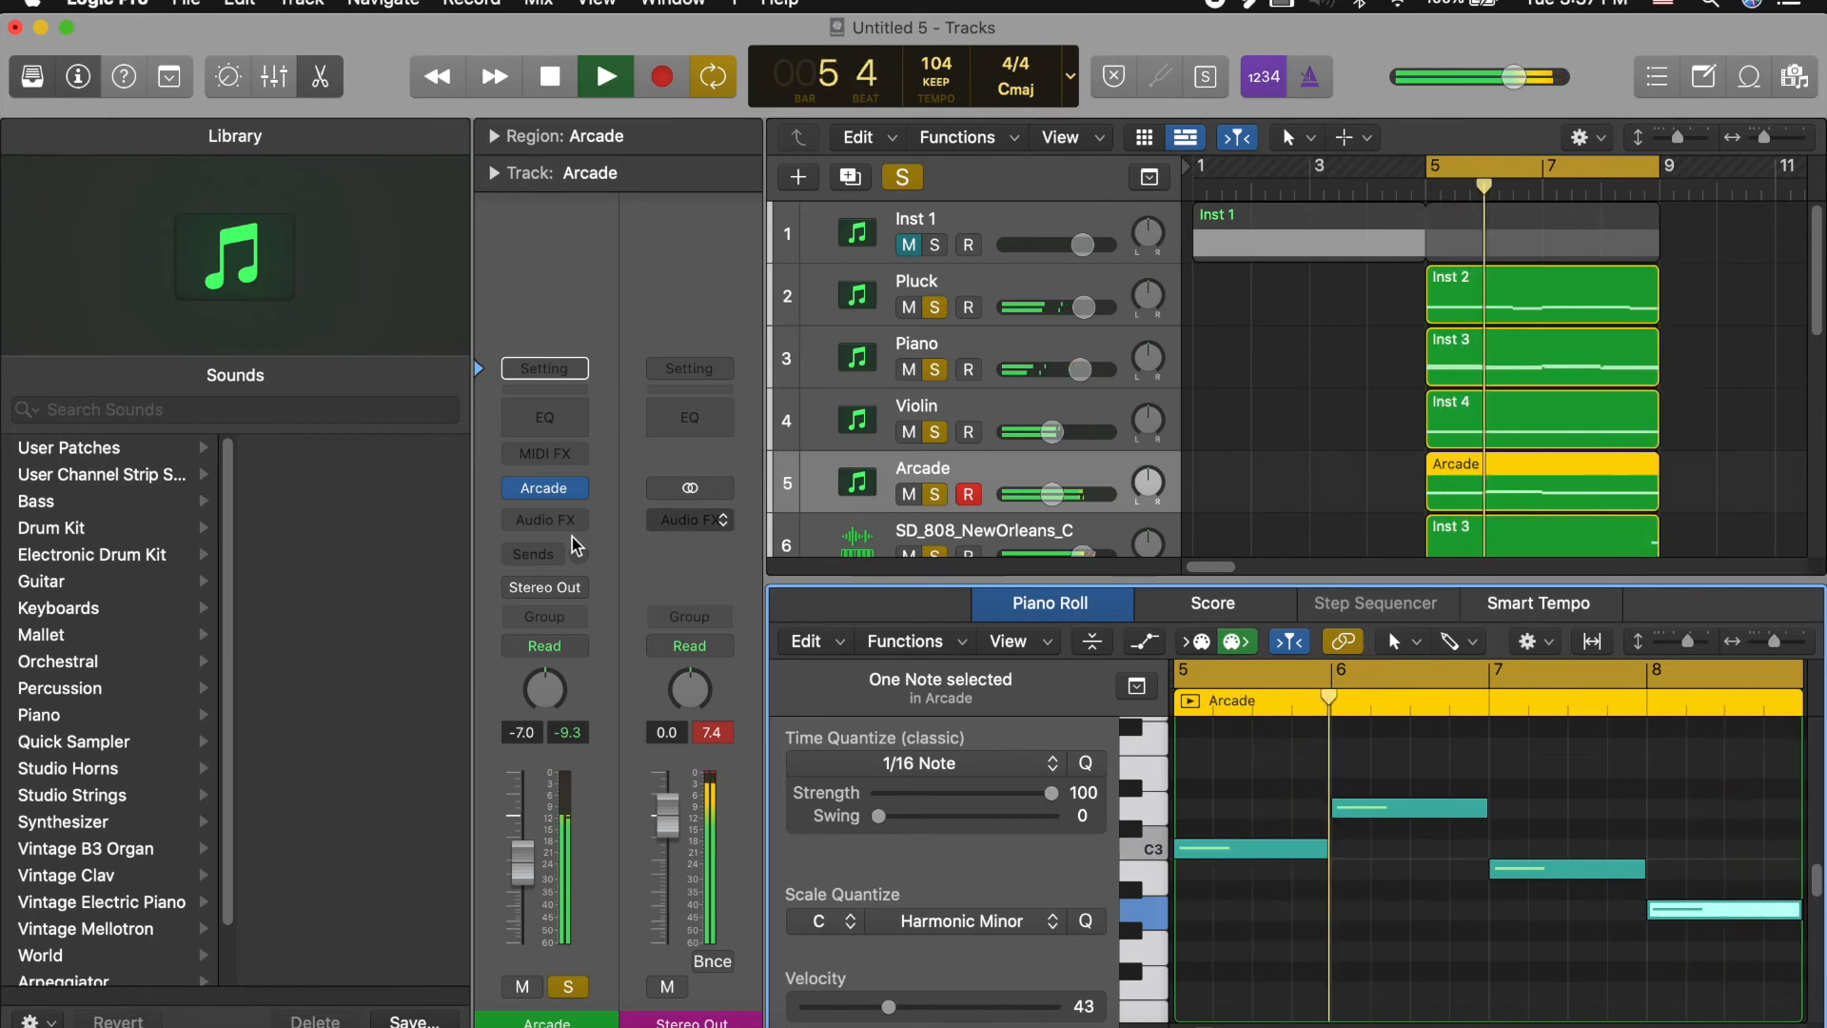
Step: Open the Arcade instrument and shift its octave up in the key settings, keeping the key at C min
{"action": "left_click", "coordinate": [545, 490]}
{"action": "left_click", "coordinate": [1534, 191]}
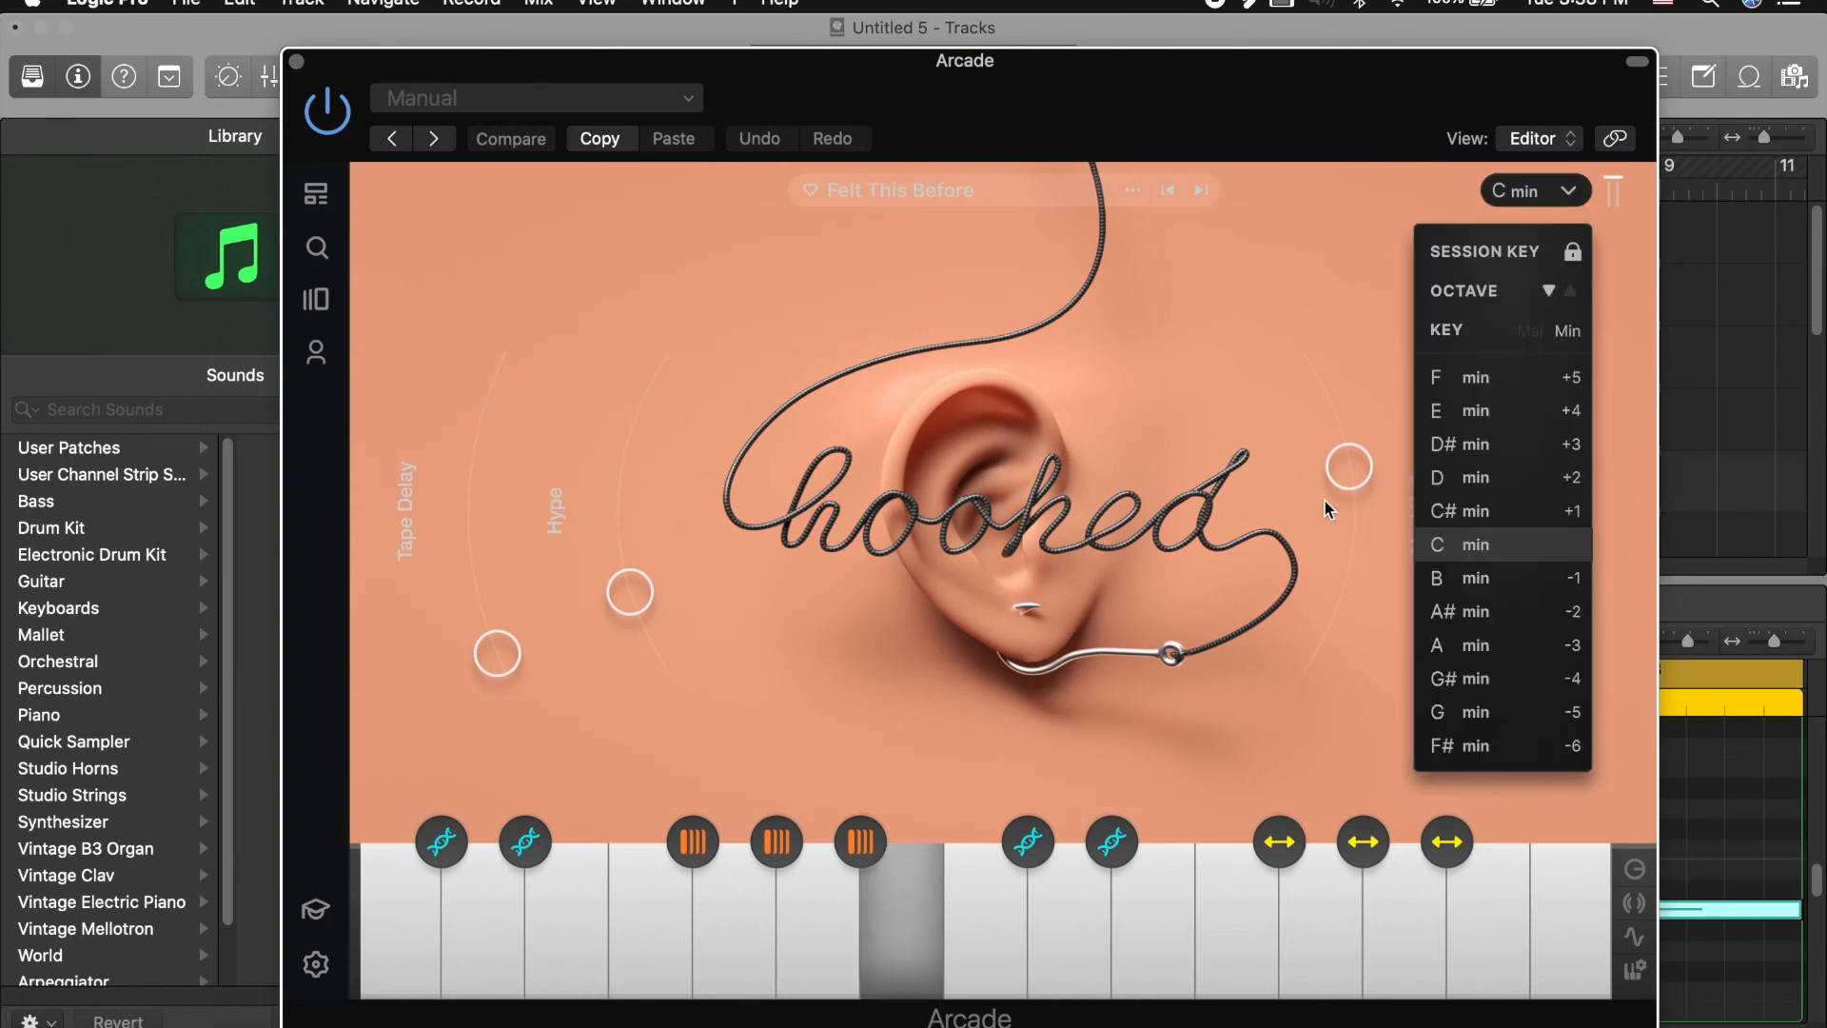
{"action": "left_click", "coordinate": [1570, 292]}
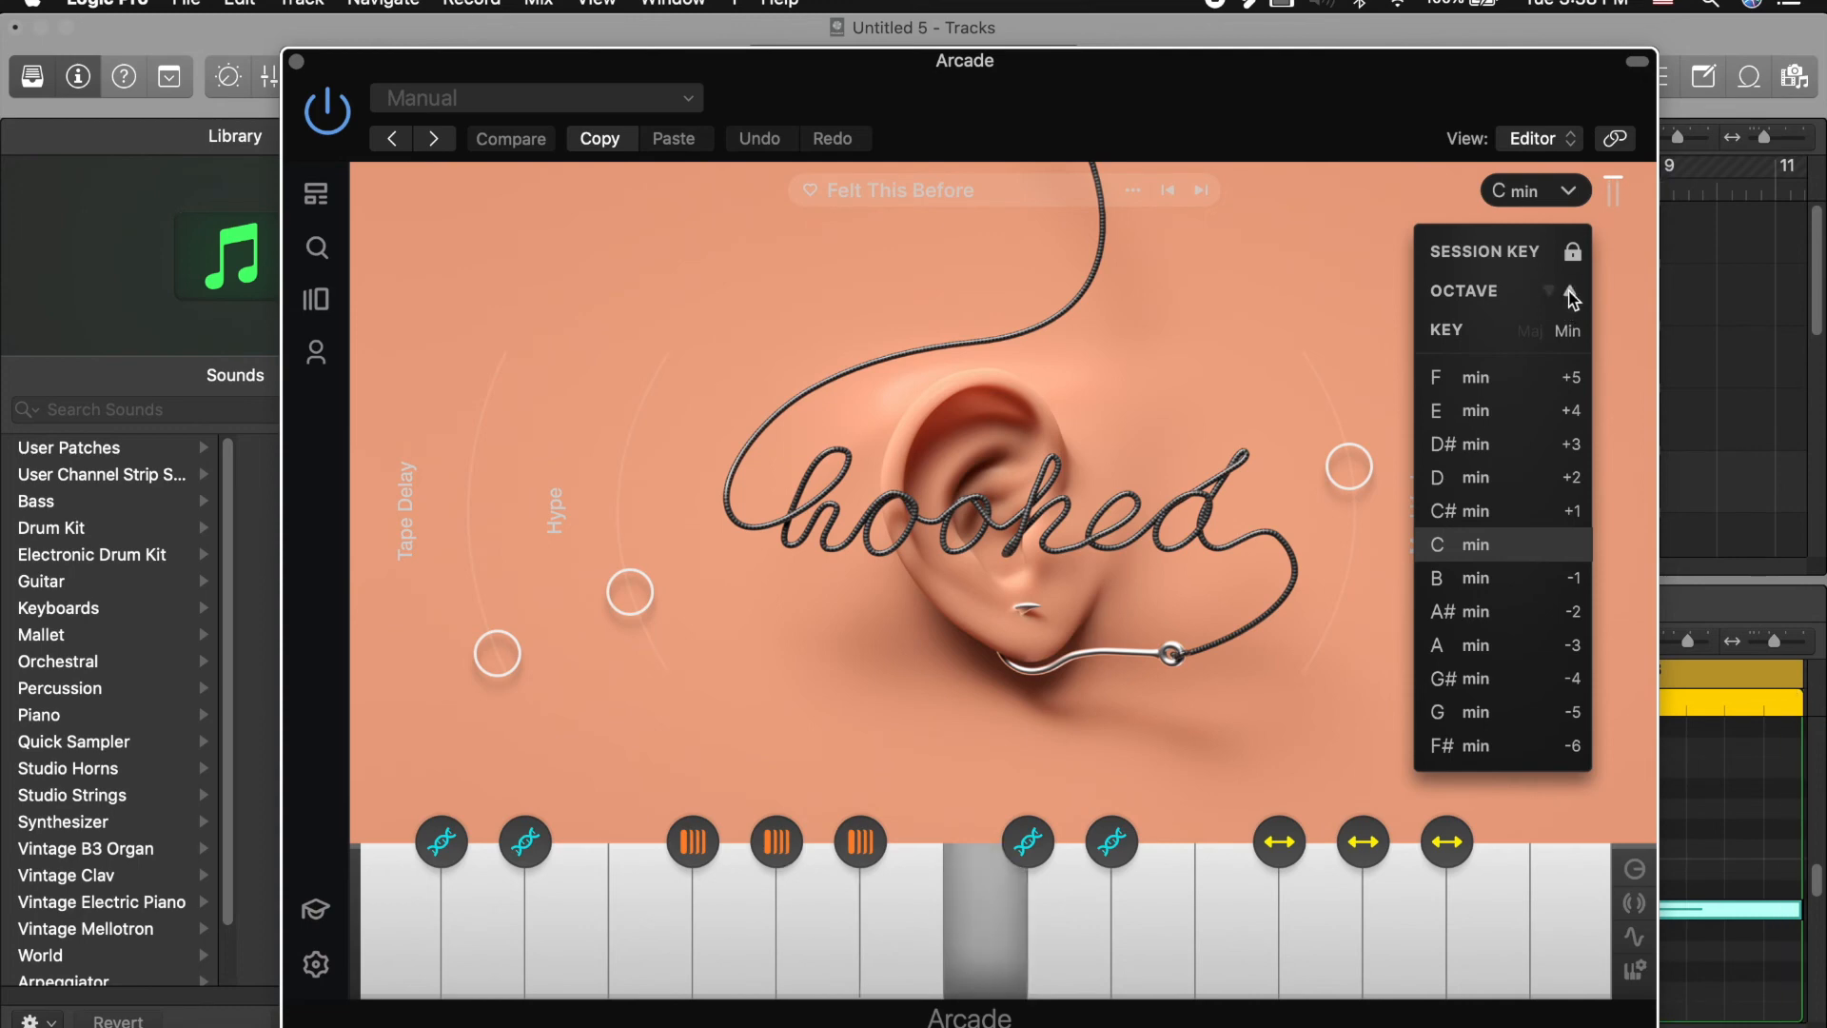
{"action": "left_click", "coordinate": [1223, 327]}
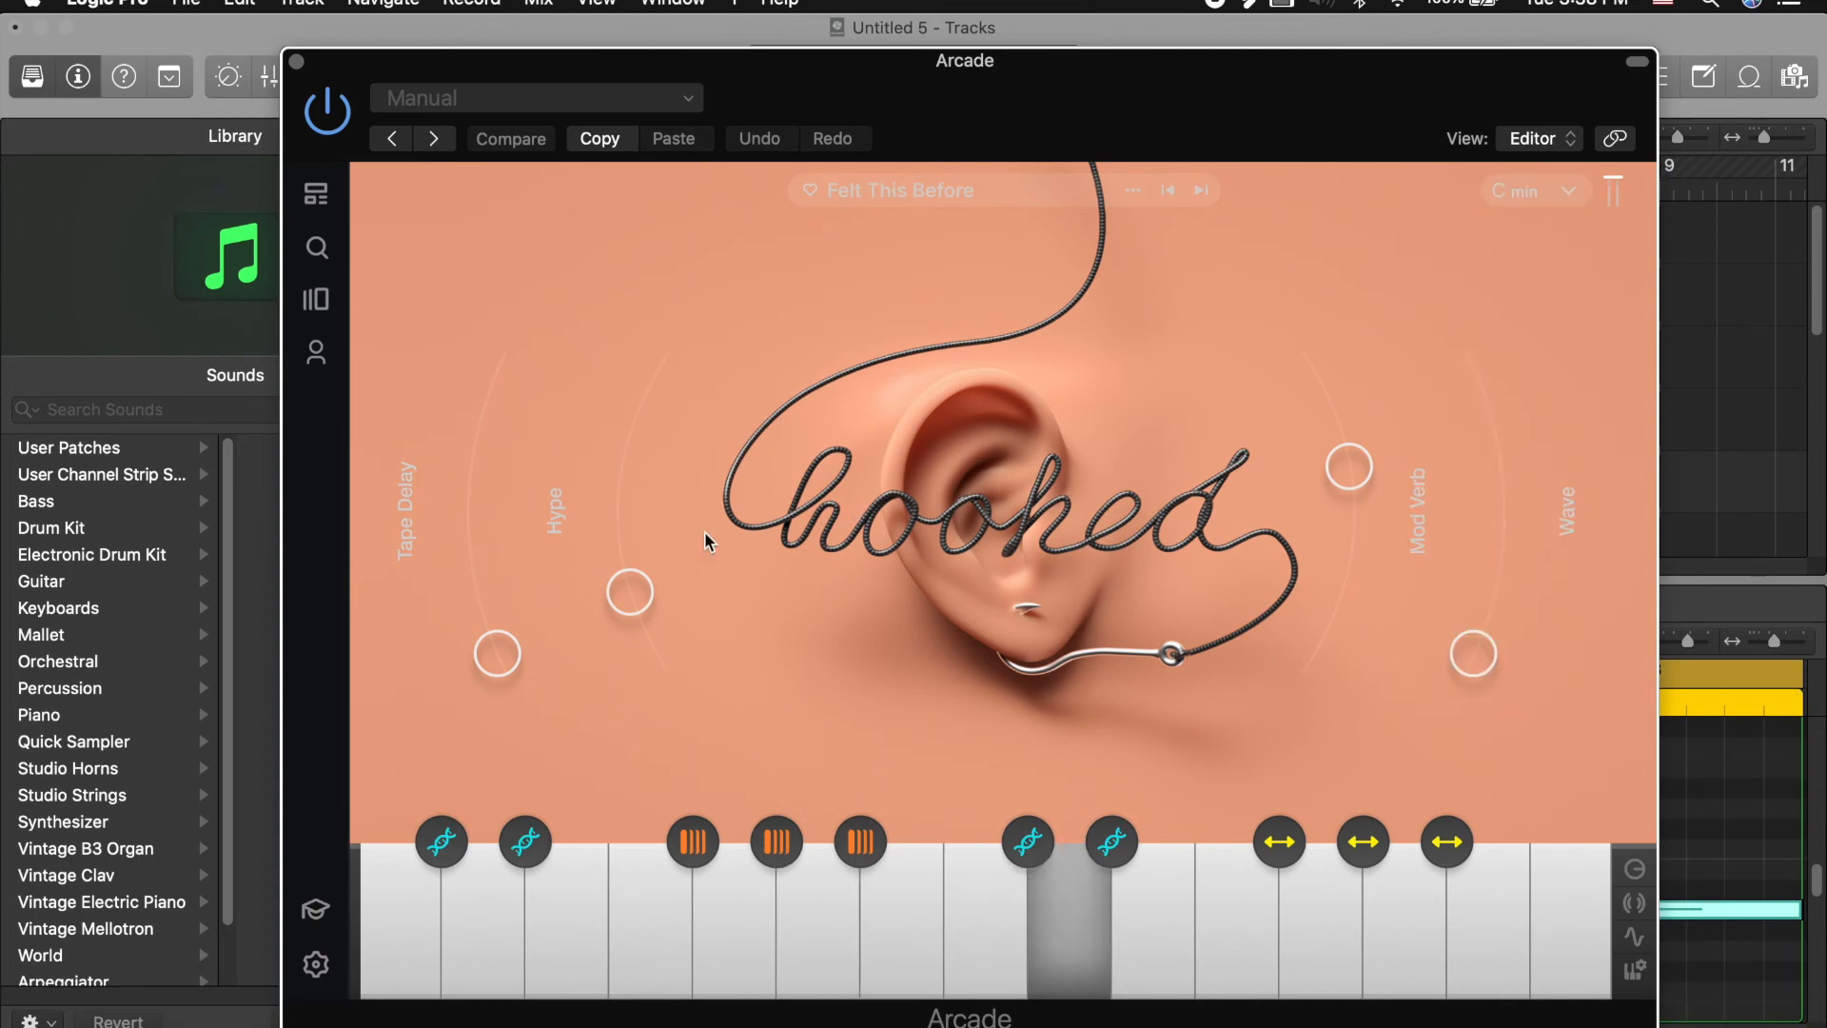
Step: Lower Arcade's Hype to minimum, raise Tape Delay to about halfway and Mod Verb and Wave higher, and close the instrument
{"action": "left_click_drag", "start_coordinate": [614, 582], "coordinate": [628, 314]}
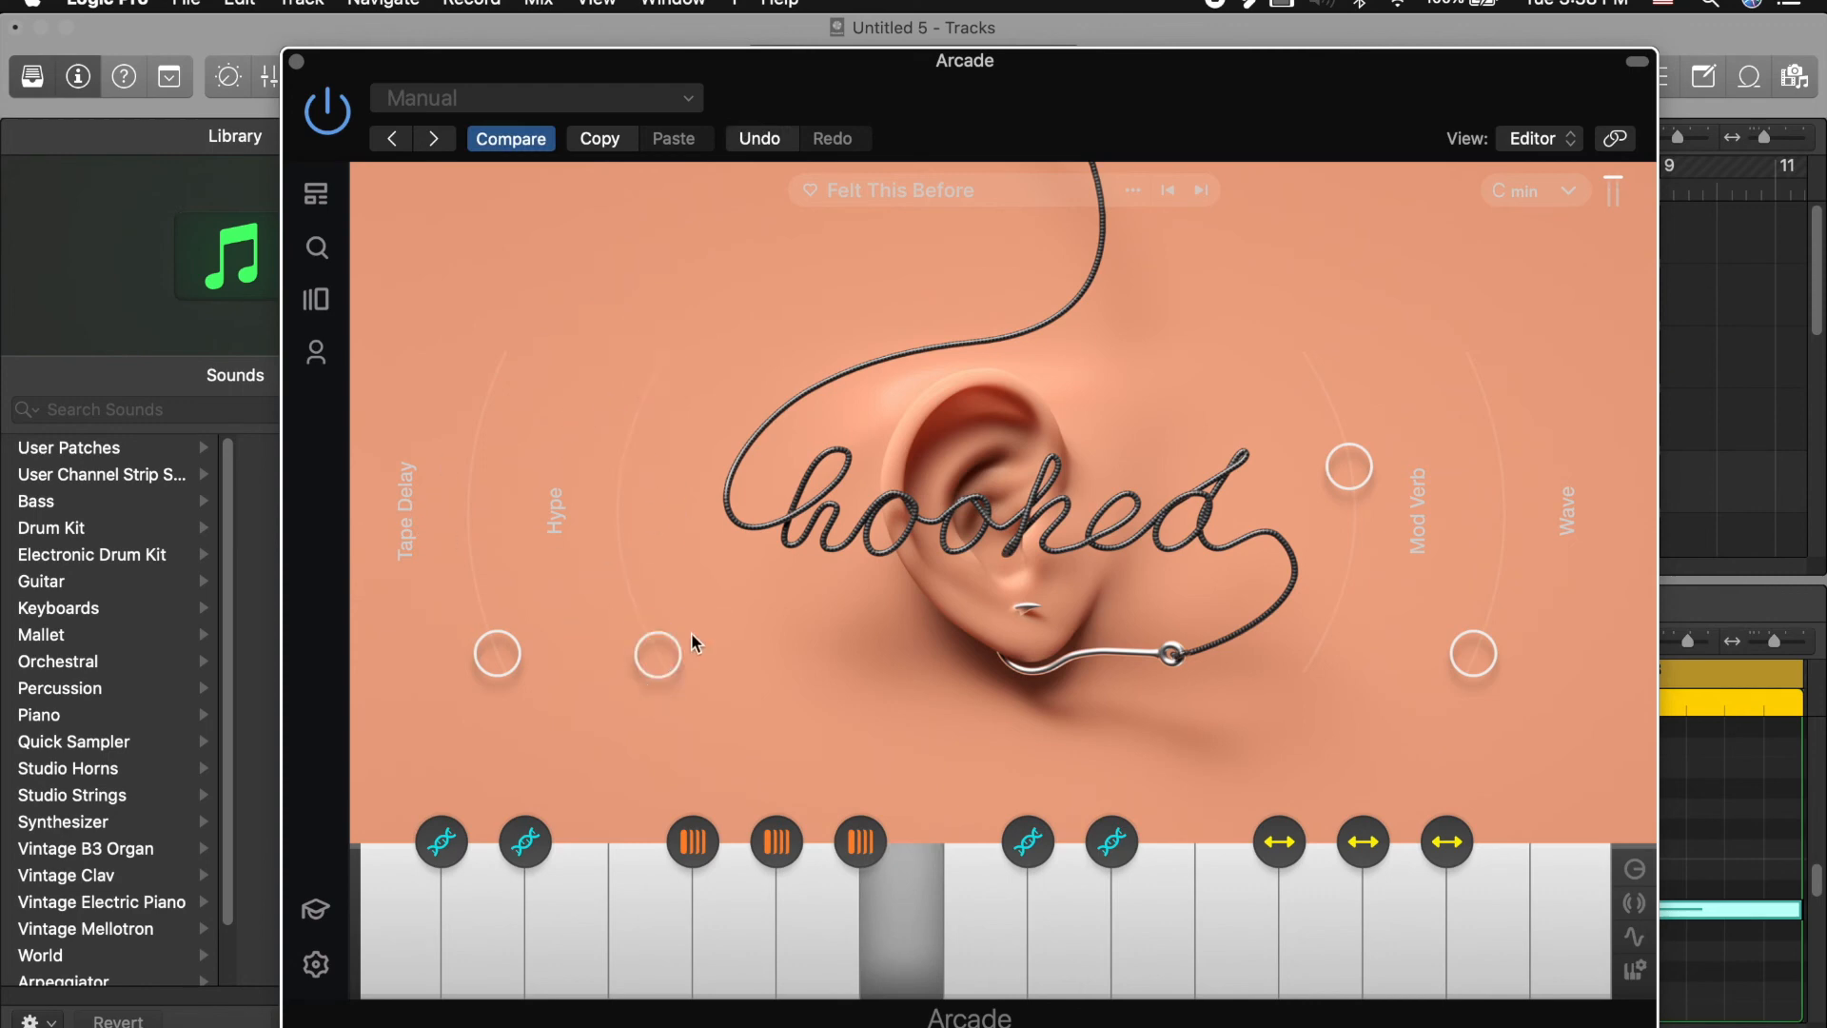
{"action": "left_click_drag", "start_coordinate": [474, 647], "coordinate": [473, 525]}
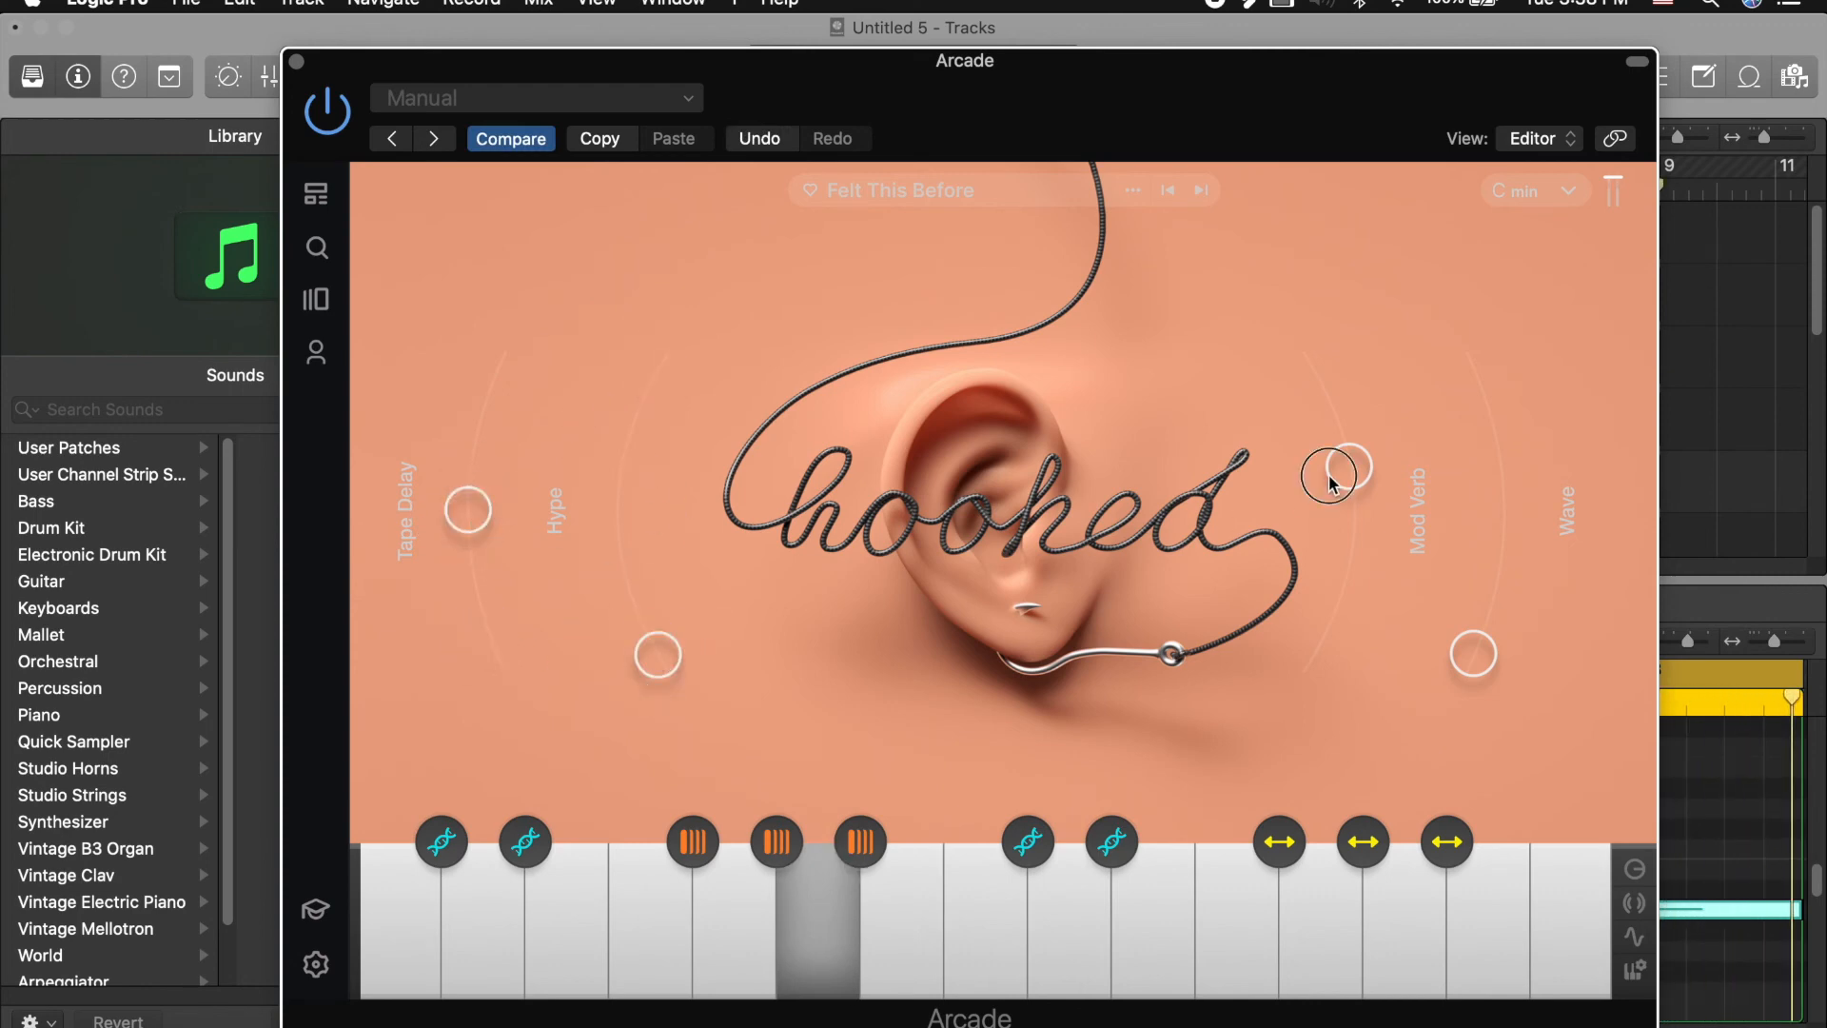
{"action": "left_click_drag", "start_coordinate": [1330, 485], "coordinate": [1320, 421]}
{"action": "left_click_drag", "start_coordinate": [1534, 476], "coordinate": [1542, 428]}
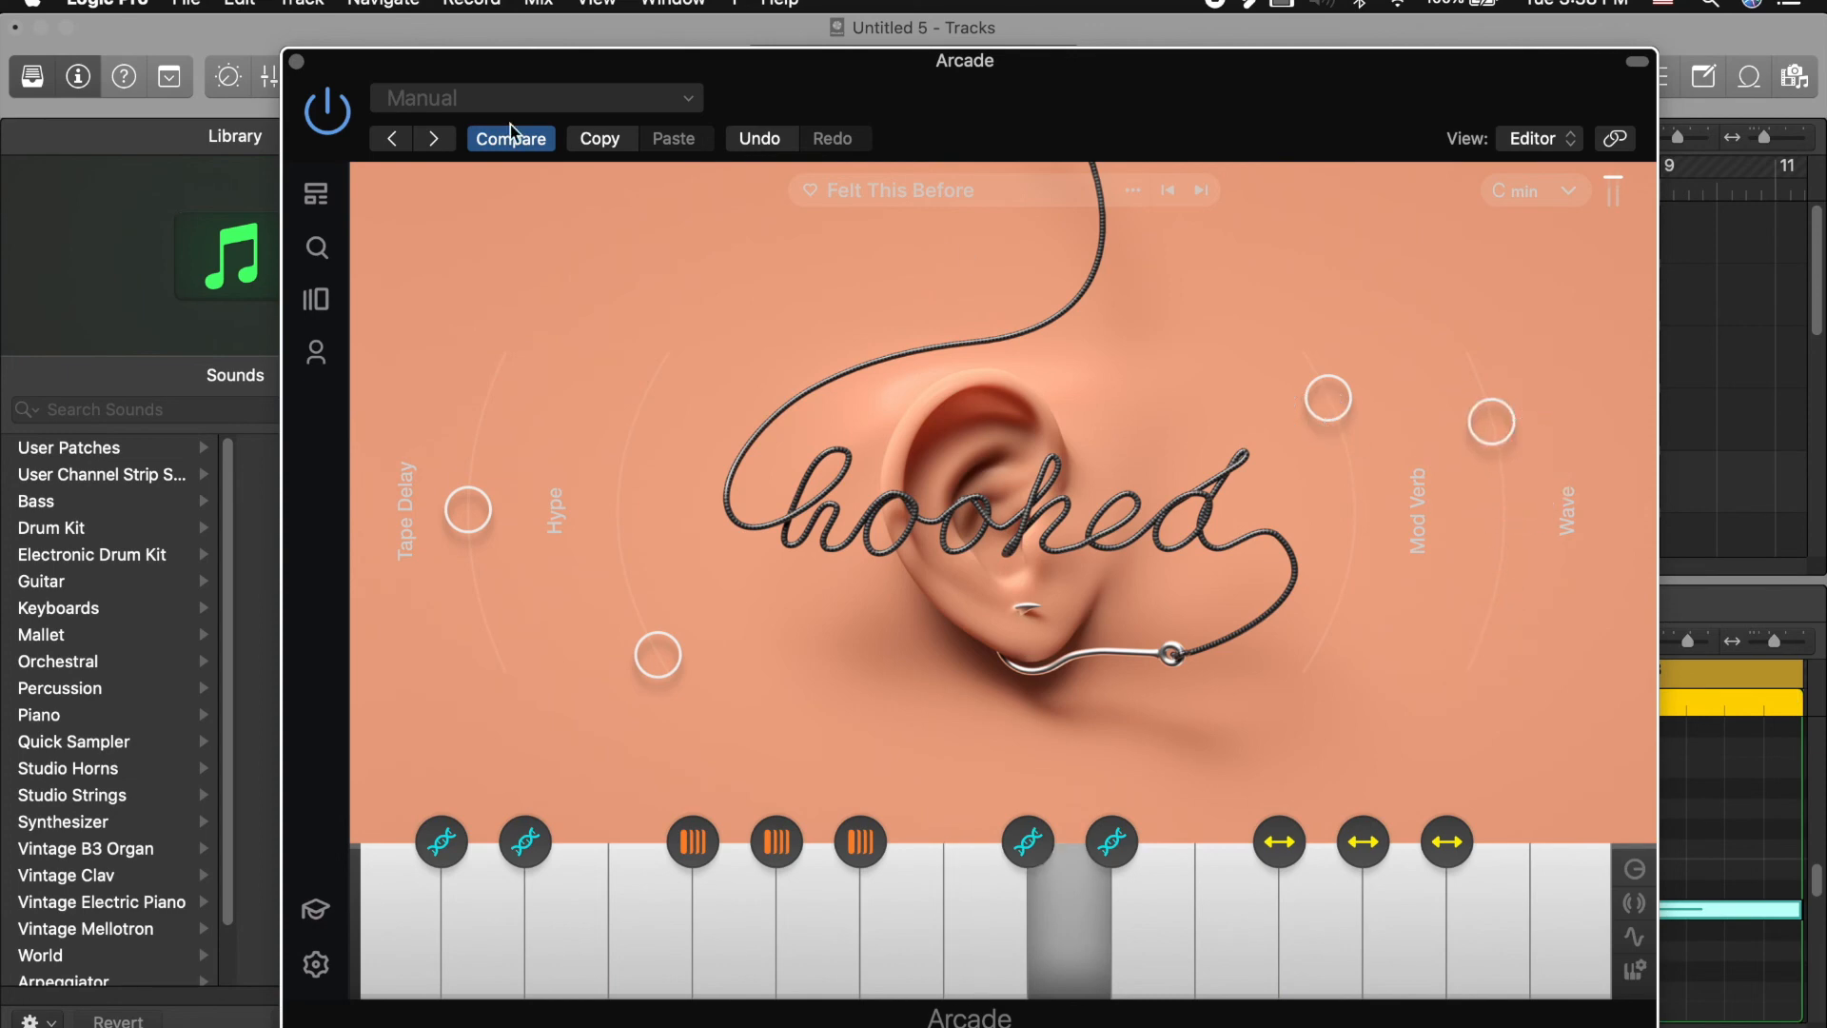
{"action": "left_click", "coordinate": [296, 62]}
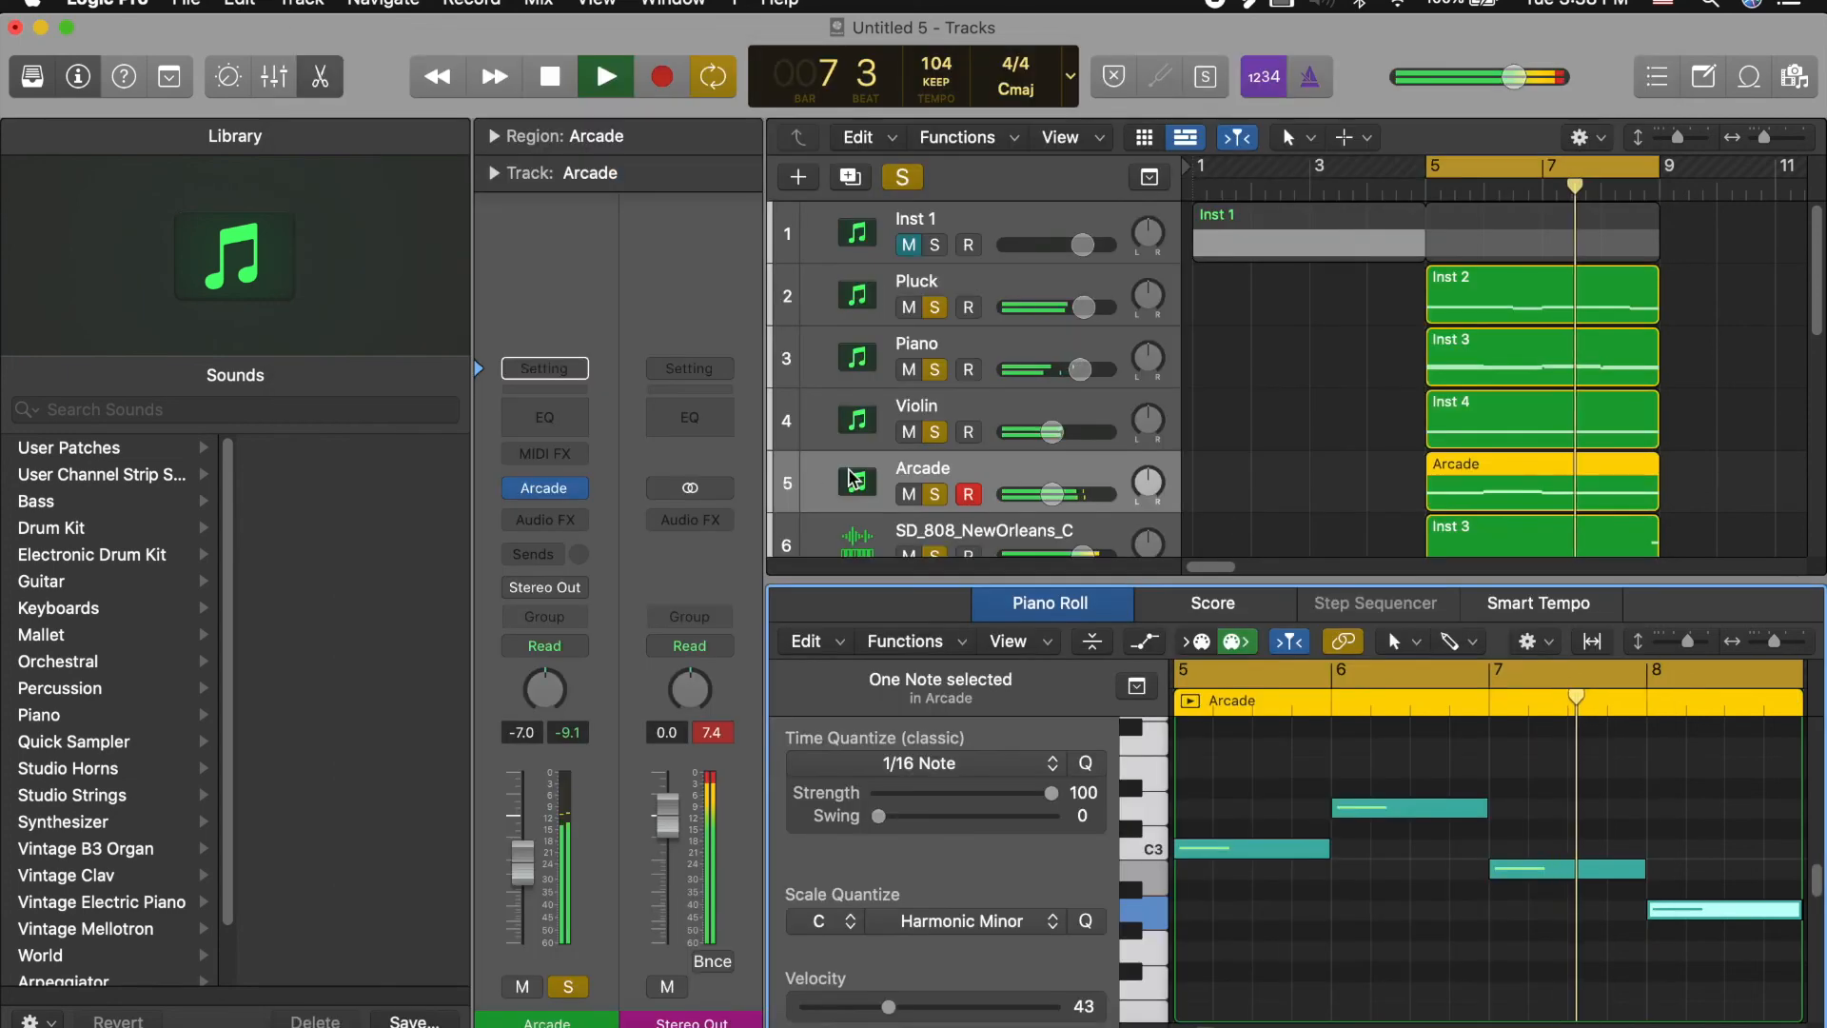
Step: Lower the Arcade track's volume to -13.8 dB and insert a stereo Channel EQ on it
{"action": "left_click", "coordinate": [1052, 494]}
{"action": "left_click_drag", "start_coordinate": [1051, 494], "coordinate": [1036, 494]}
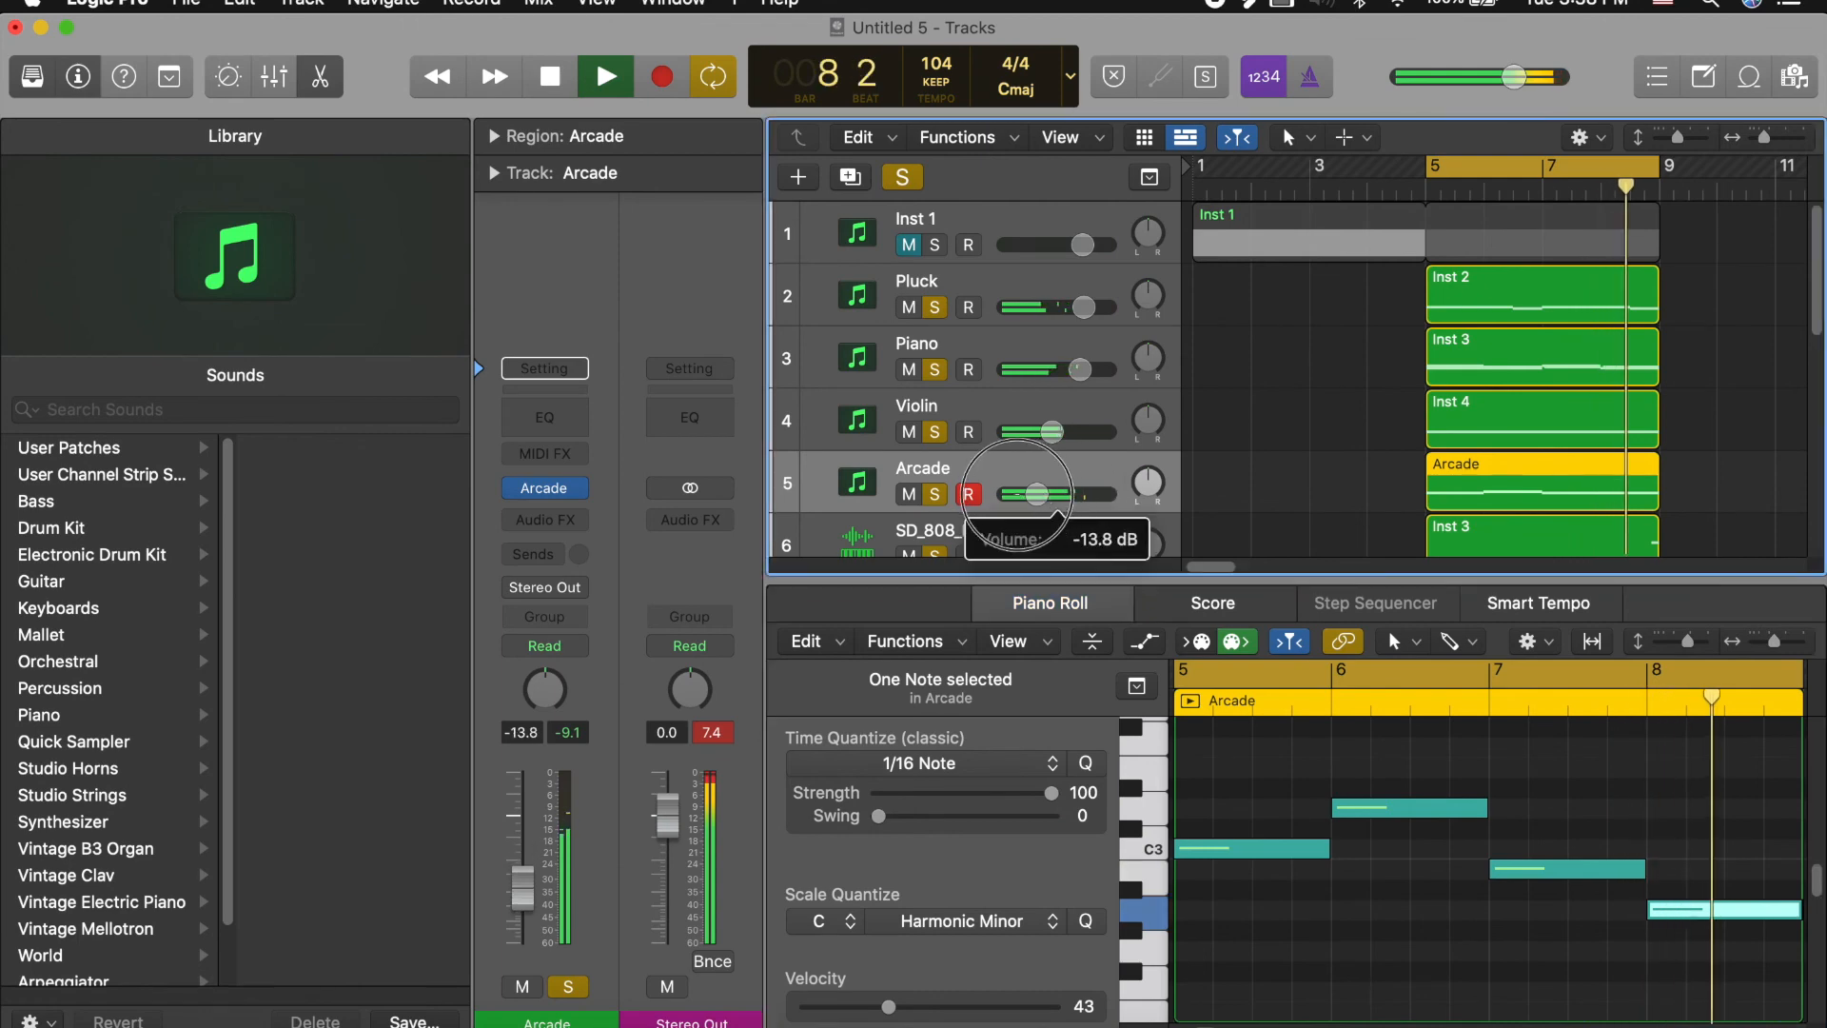
{"action": "left_click", "coordinate": [569, 520]}
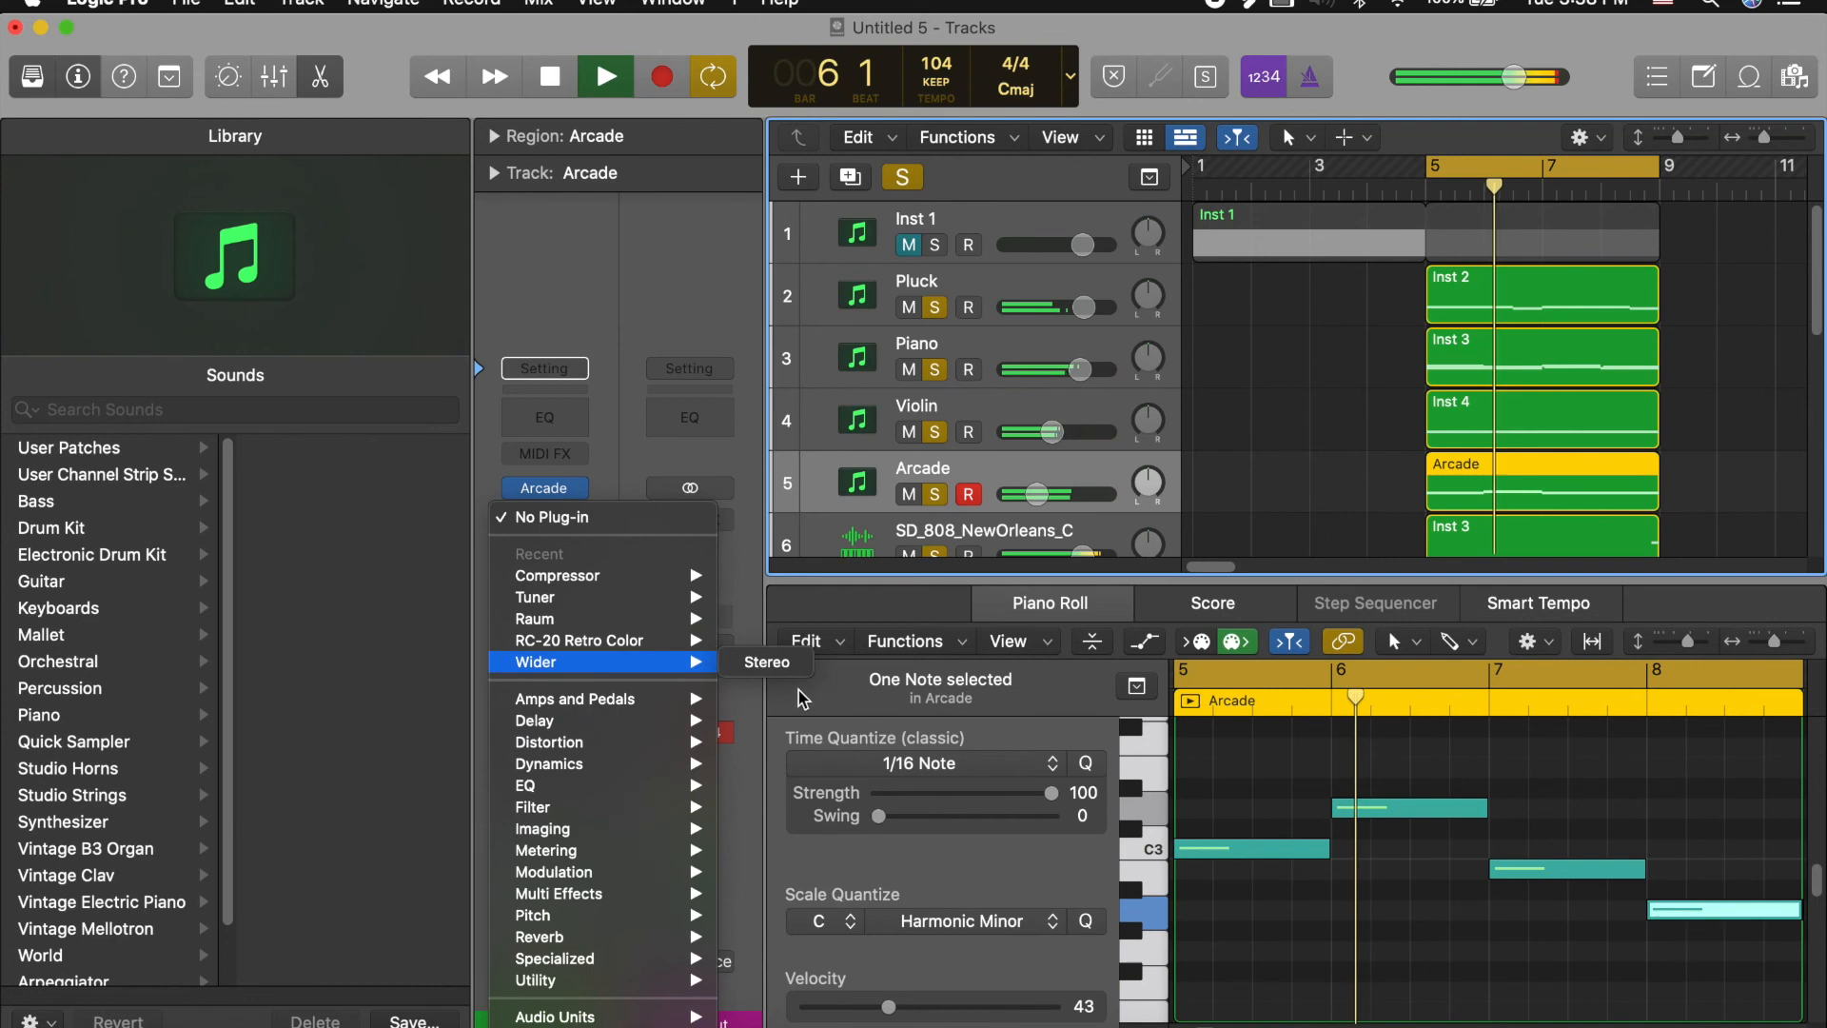
{"action": "mouse_move", "coordinate": [657, 795]}
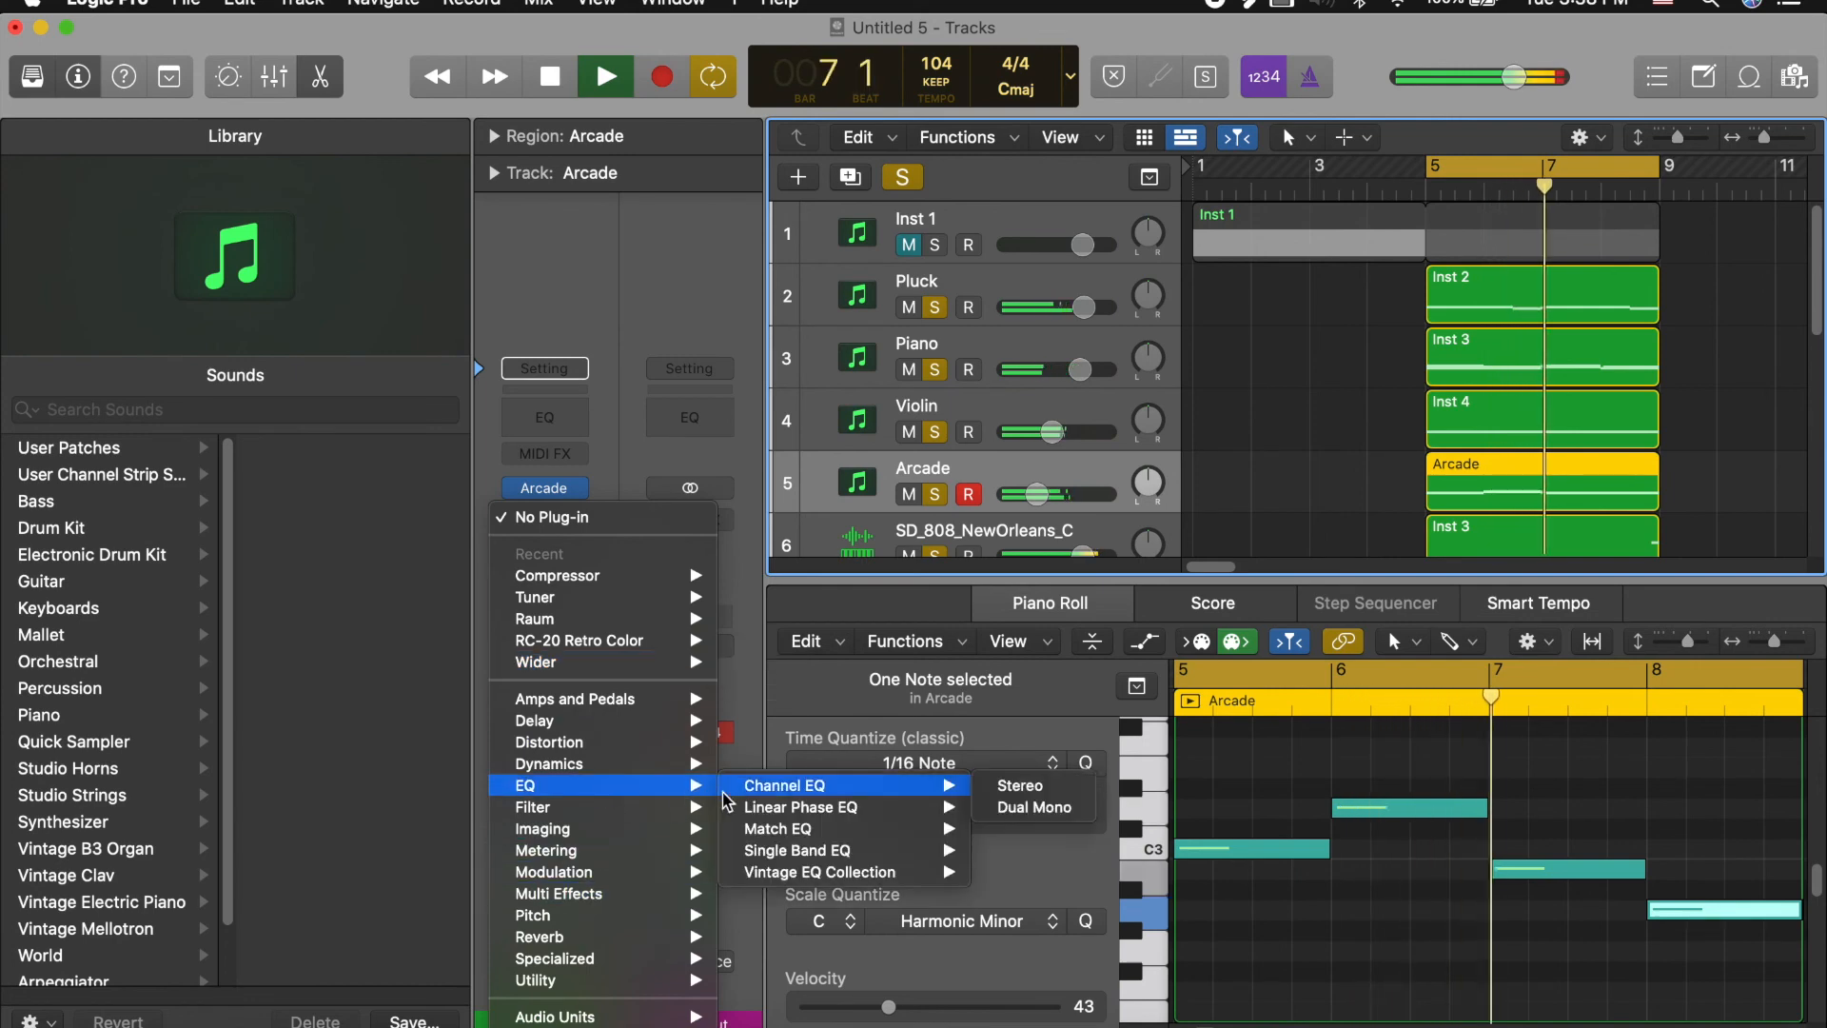
{"action": "mouse_move", "coordinate": [809, 786]}
{"action": "left_click", "coordinate": [995, 786]}
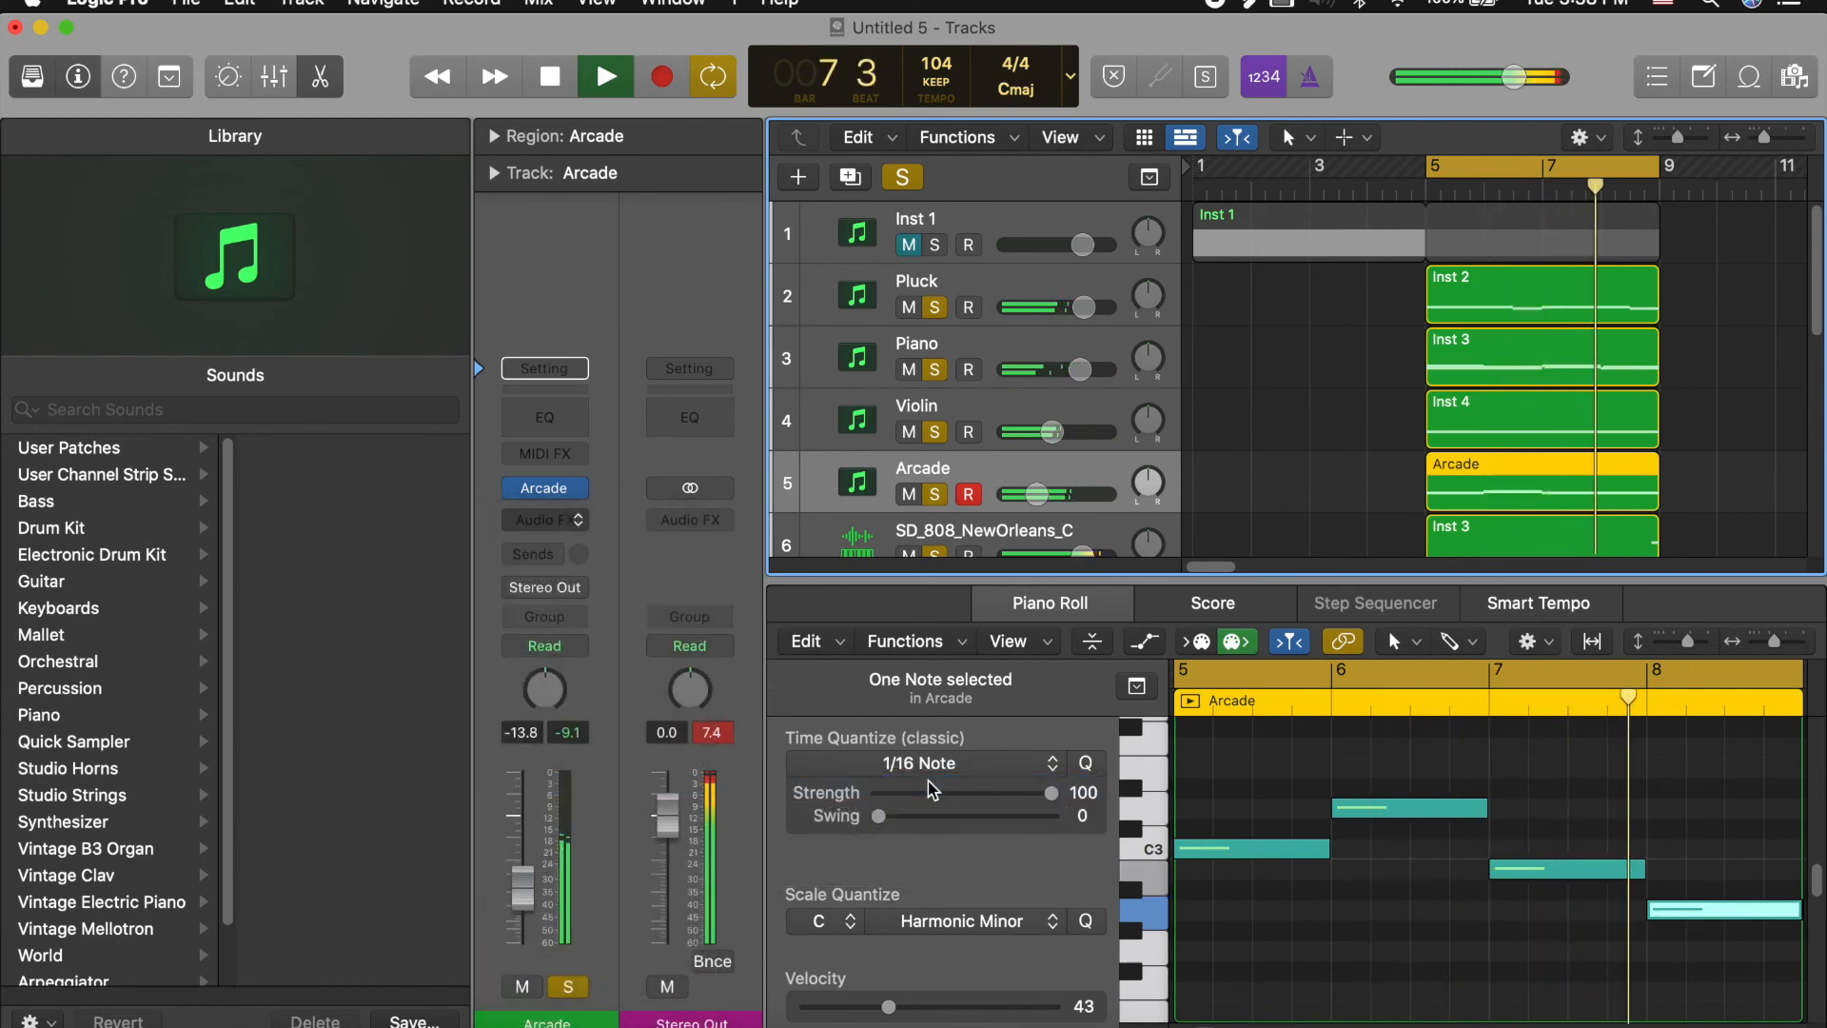
{"action": "left_click", "coordinate": [1686, 487]}
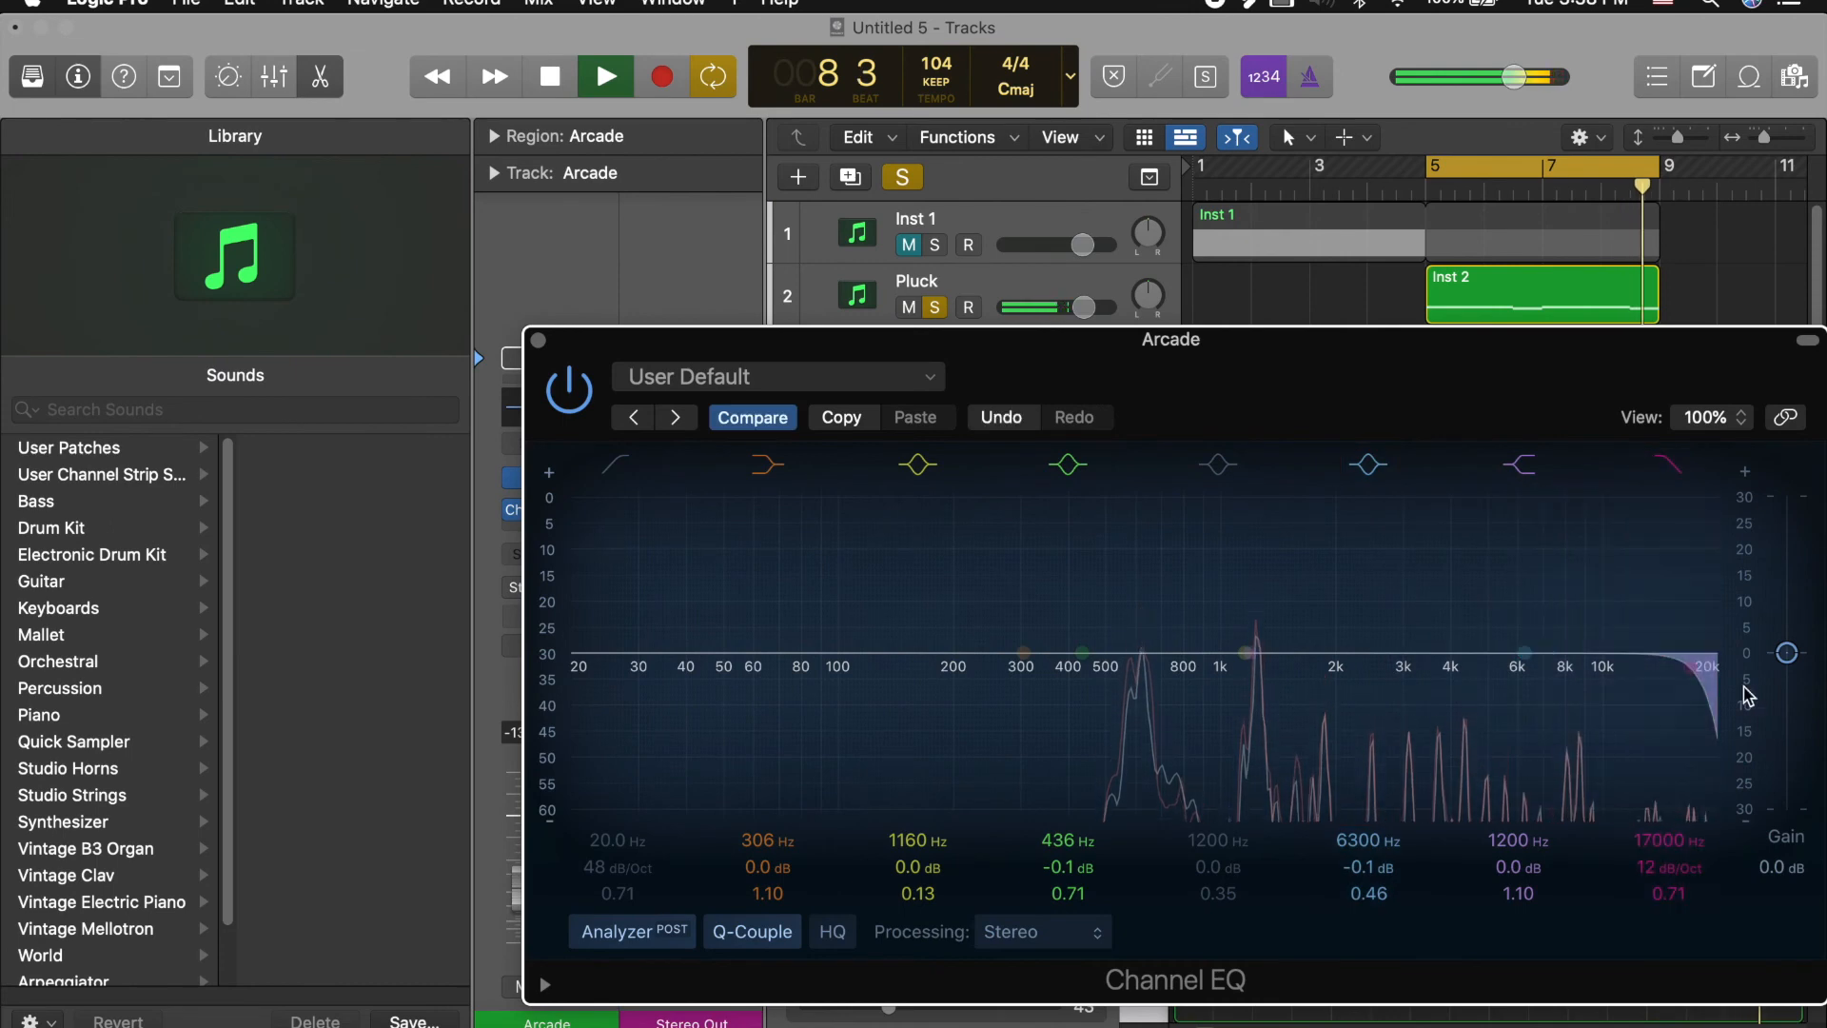
{"action": "left_click_drag", "start_coordinate": [1701, 686], "coordinate": [1334, 697]}
{"action": "left_click", "coordinate": [591, 487]}
{"action": "left_click", "coordinate": [625, 426]}
{"action": "left_click", "coordinate": [632, 419]}
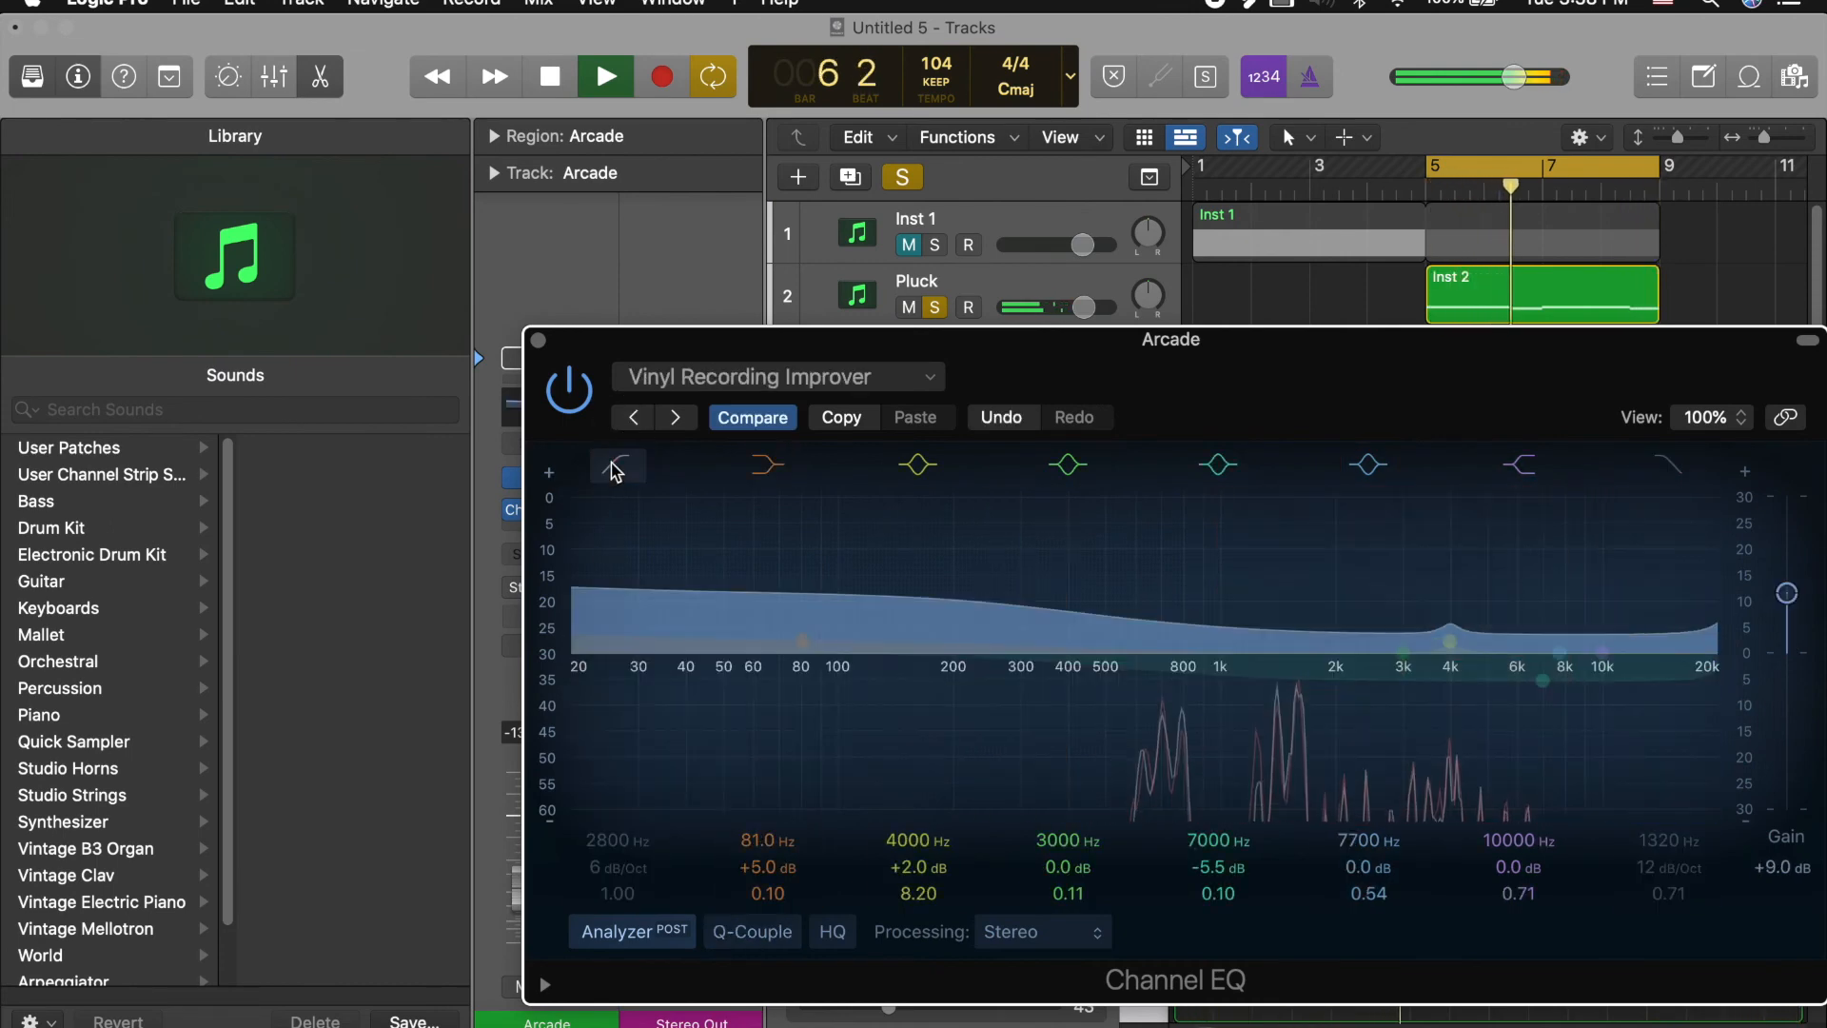
{"action": "left_click", "coordinate": [675, 419]}
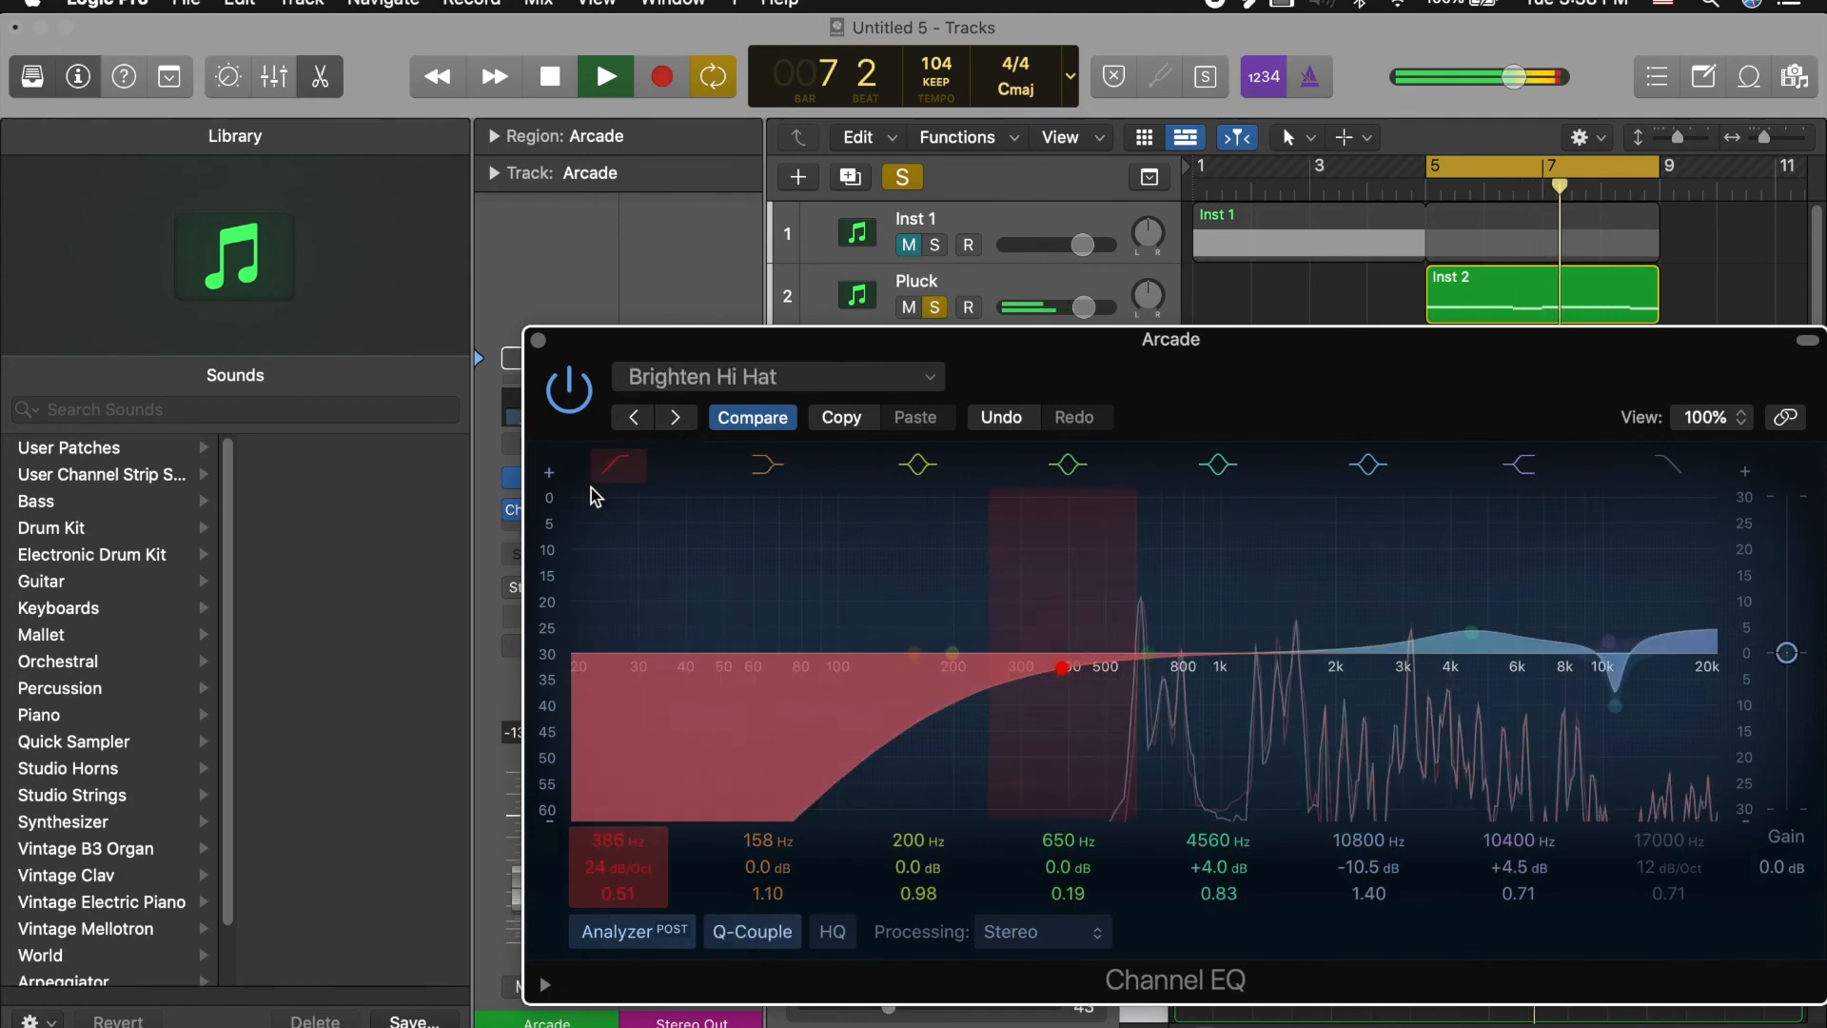
{"action": "left_click", "coordinate": [742, 378]}
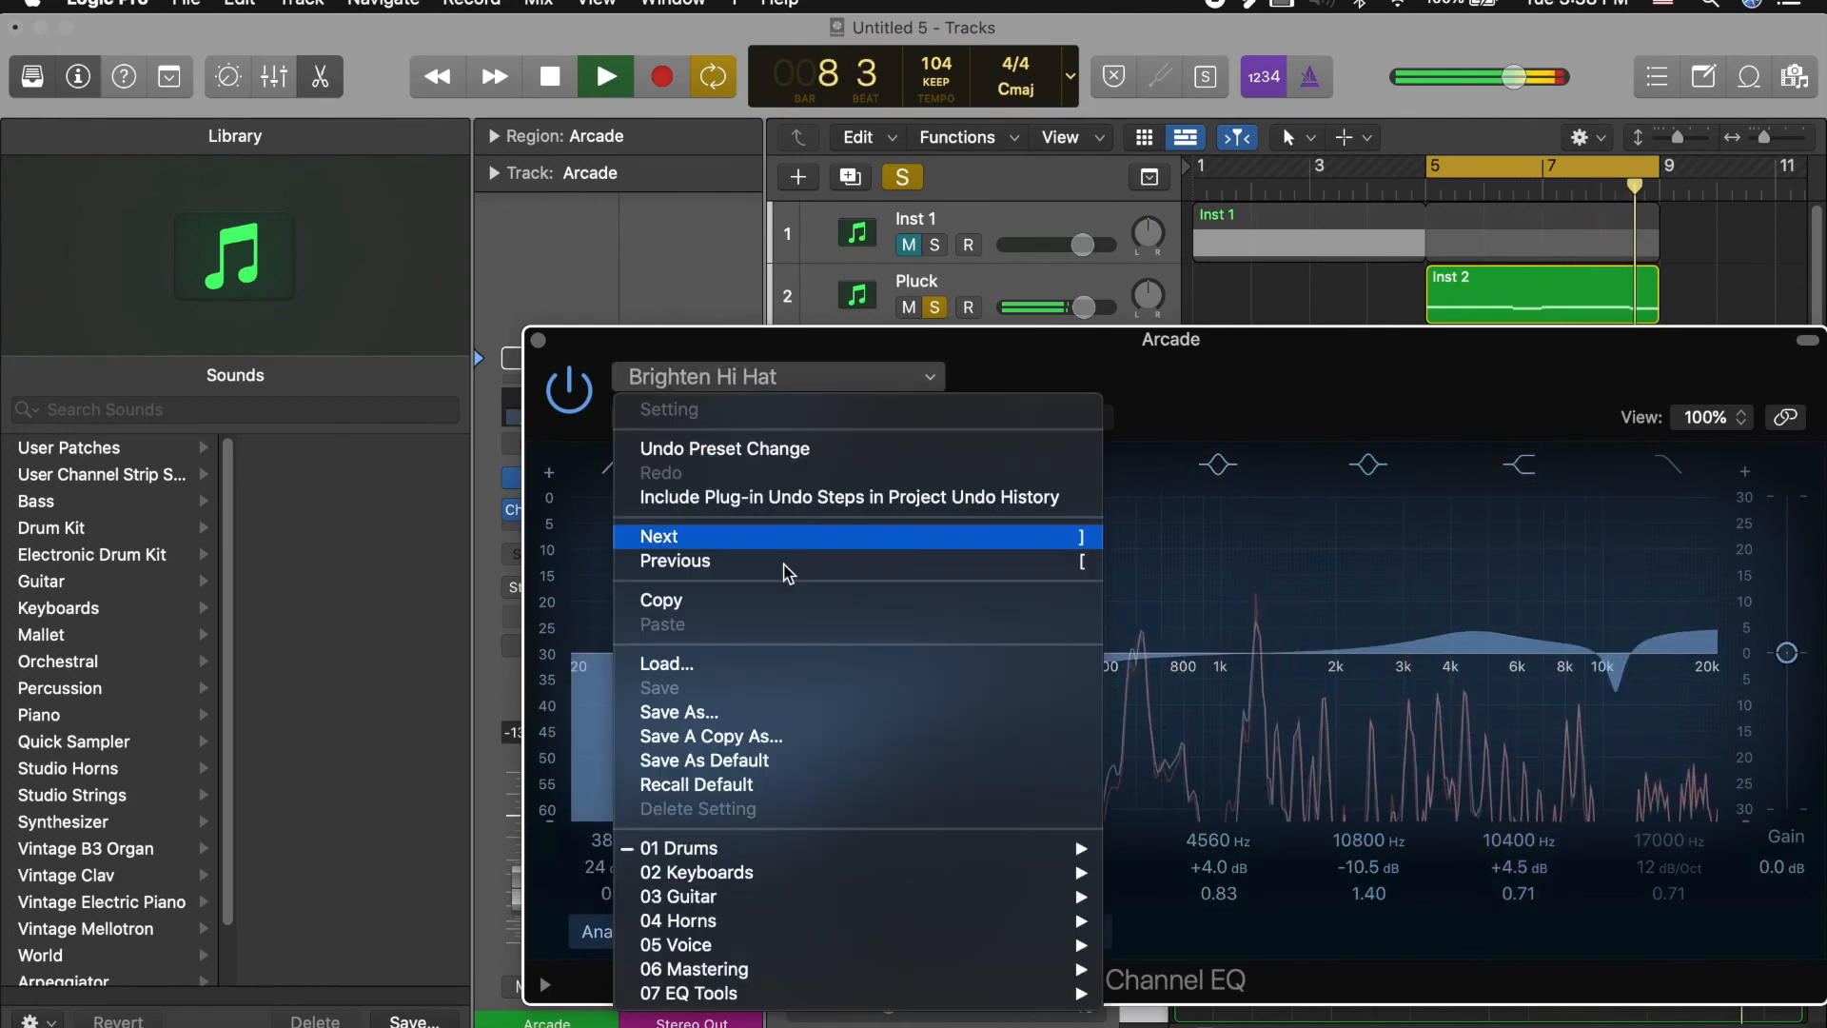
{"action": "left_click", "coordinate": [752, 784]}
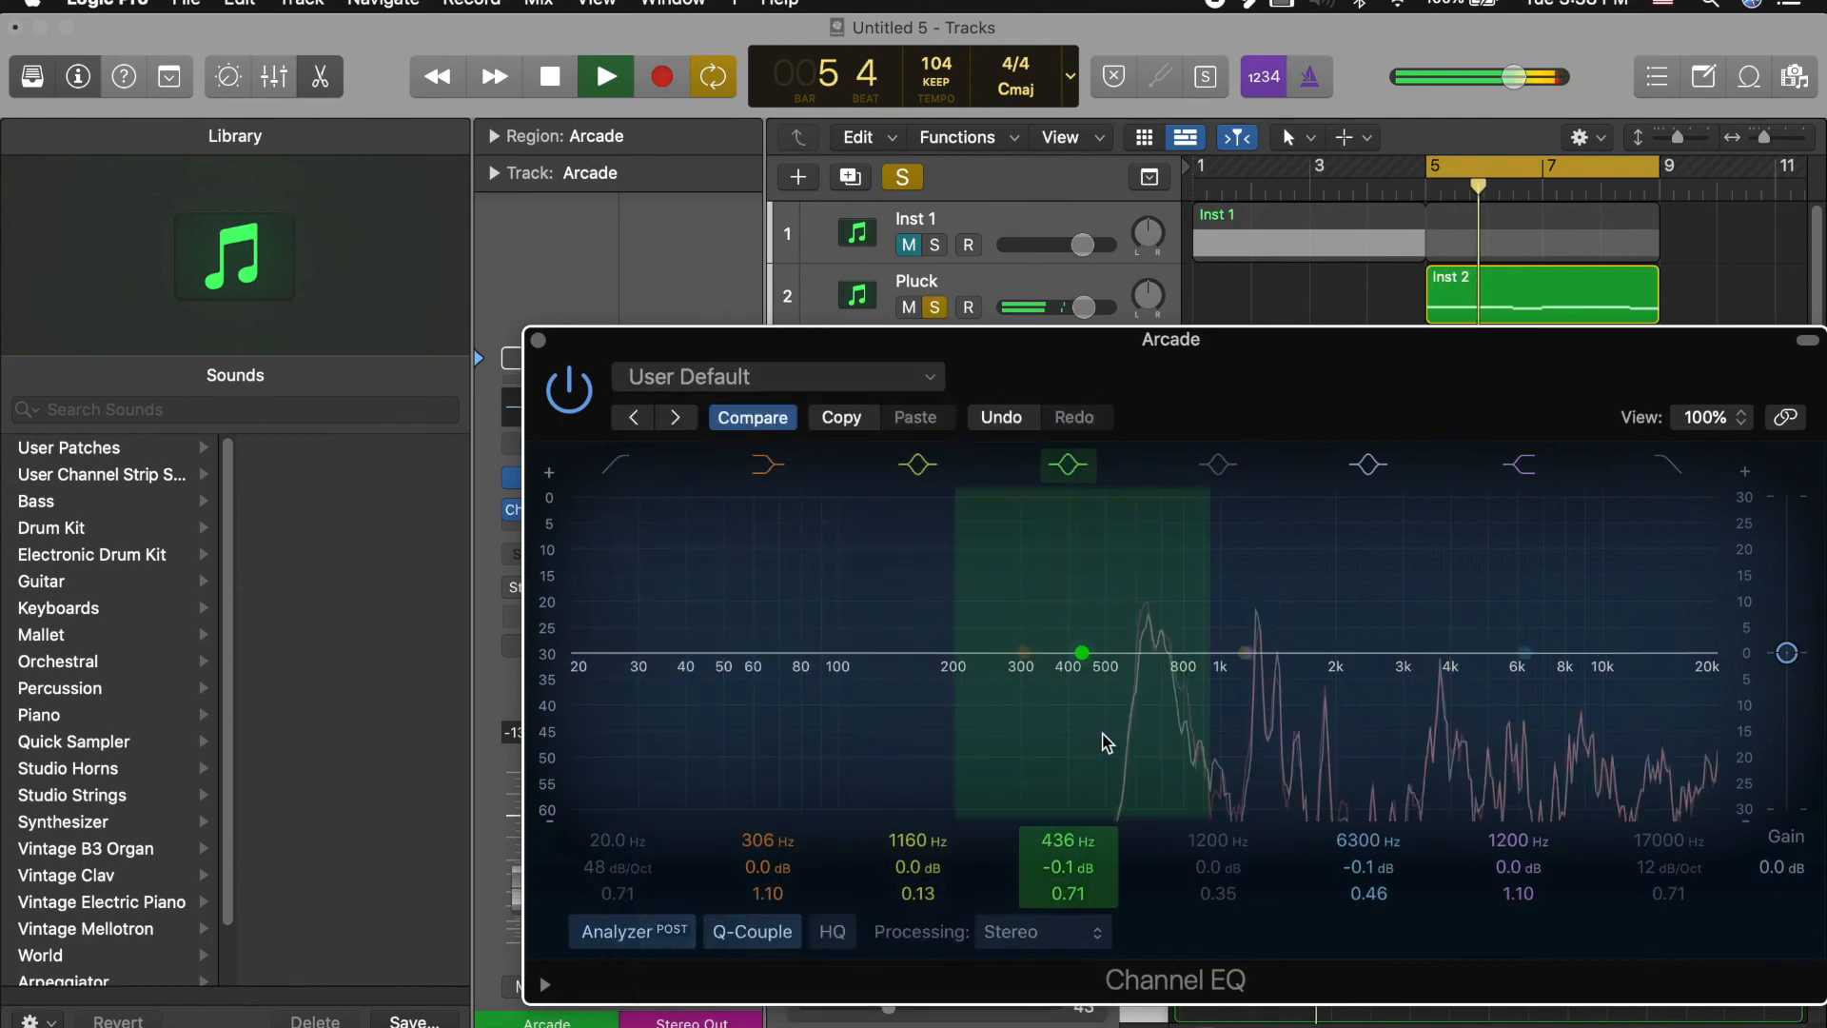
Step: Low-pass the Arcade track at 2860 Hz and high-pass it at 480 Hz in the Channel EQ, and close the EQ
{"action": "left_click", "coordinate": [1668, 463]}
{"action": "left_click_drag", "start_coordinate": [1684, 654], "coordinate": [1395, 693]}
{"action": "left_click_drag", "start_coordinate": [581, 700], "coordinate": [1093, 681]}
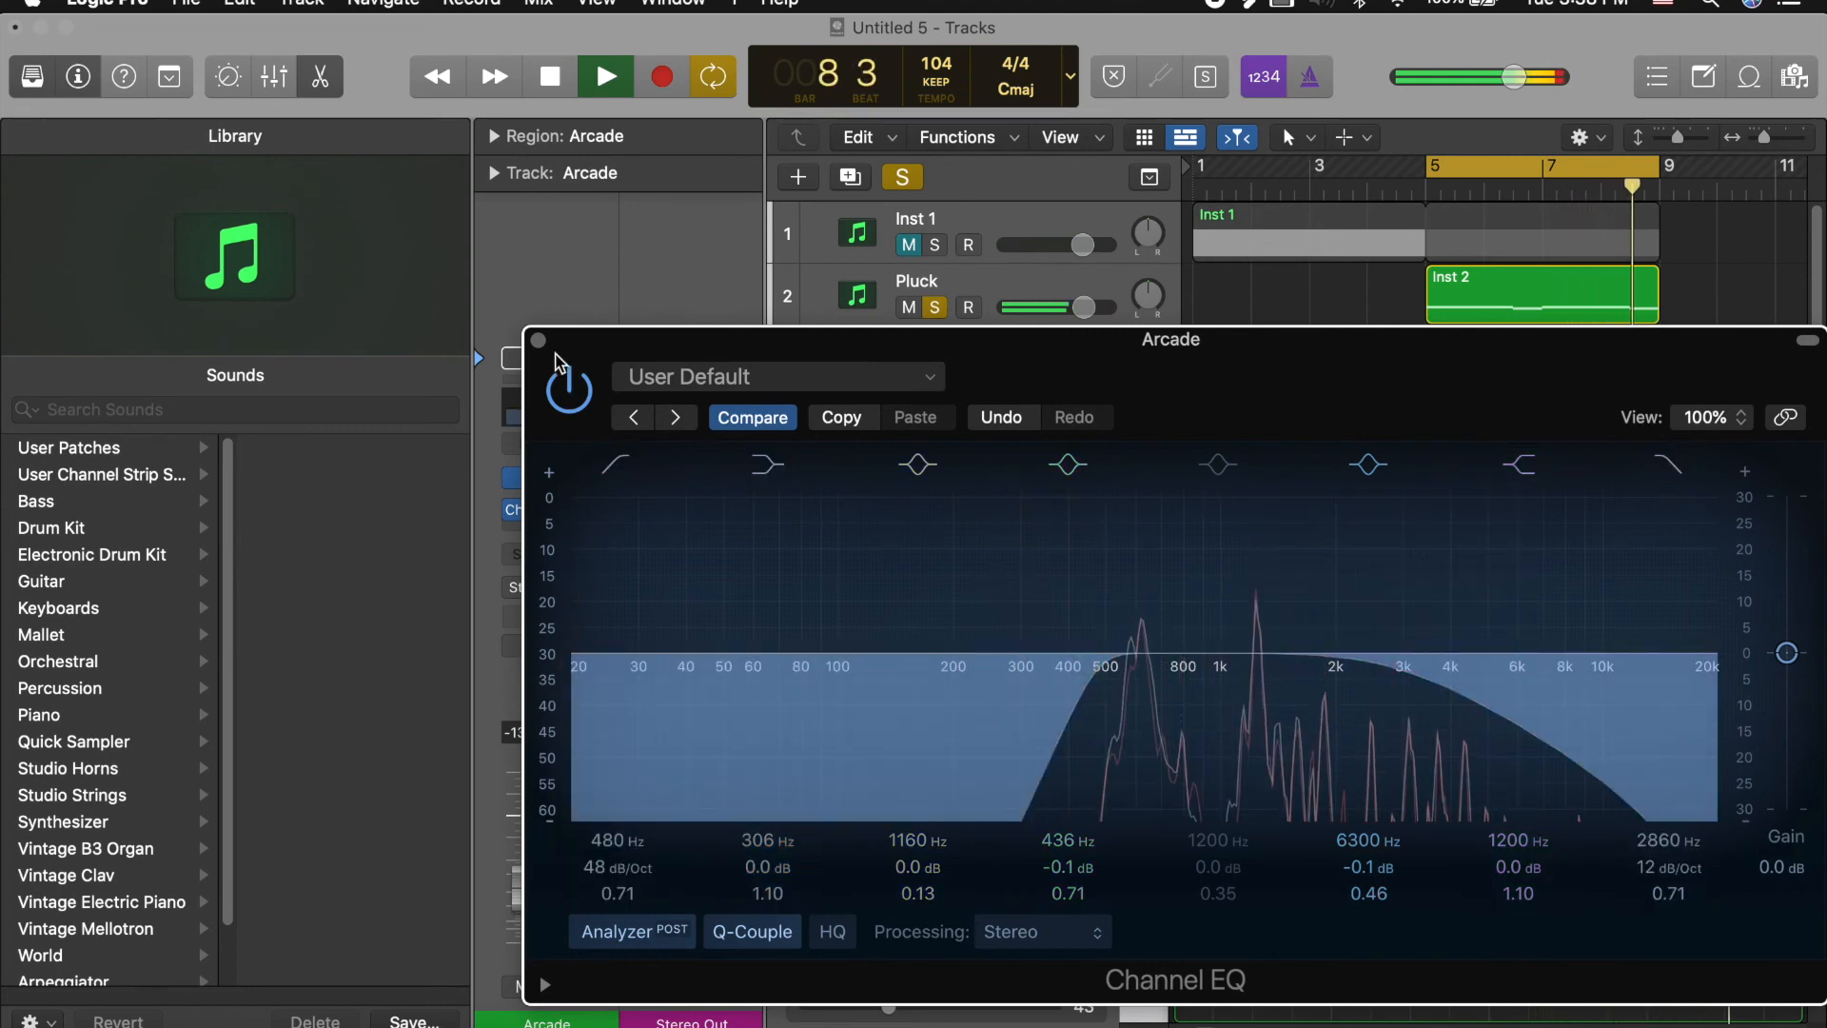
{"action": "left_click", "coordinate": [537, 340]}
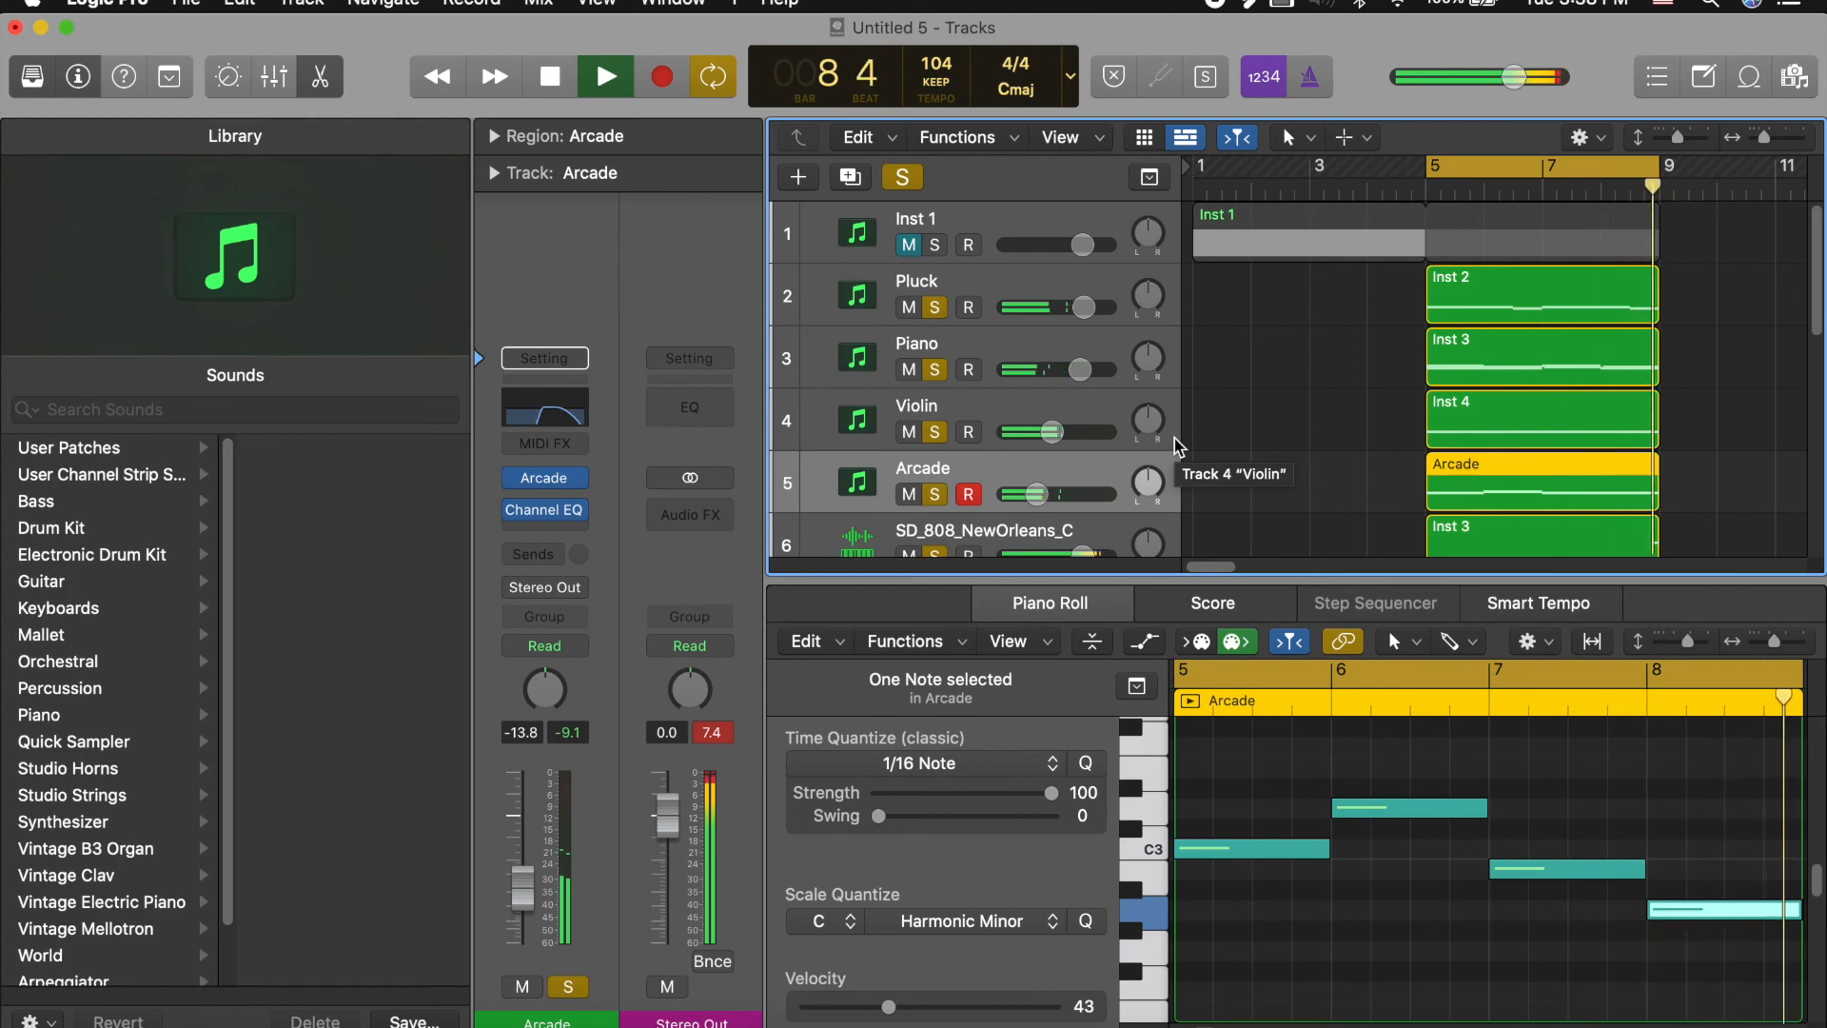
Step: Stop playback, hide the Piano Roll and turn off cycle mode
{"action": "key", "text": "space"}
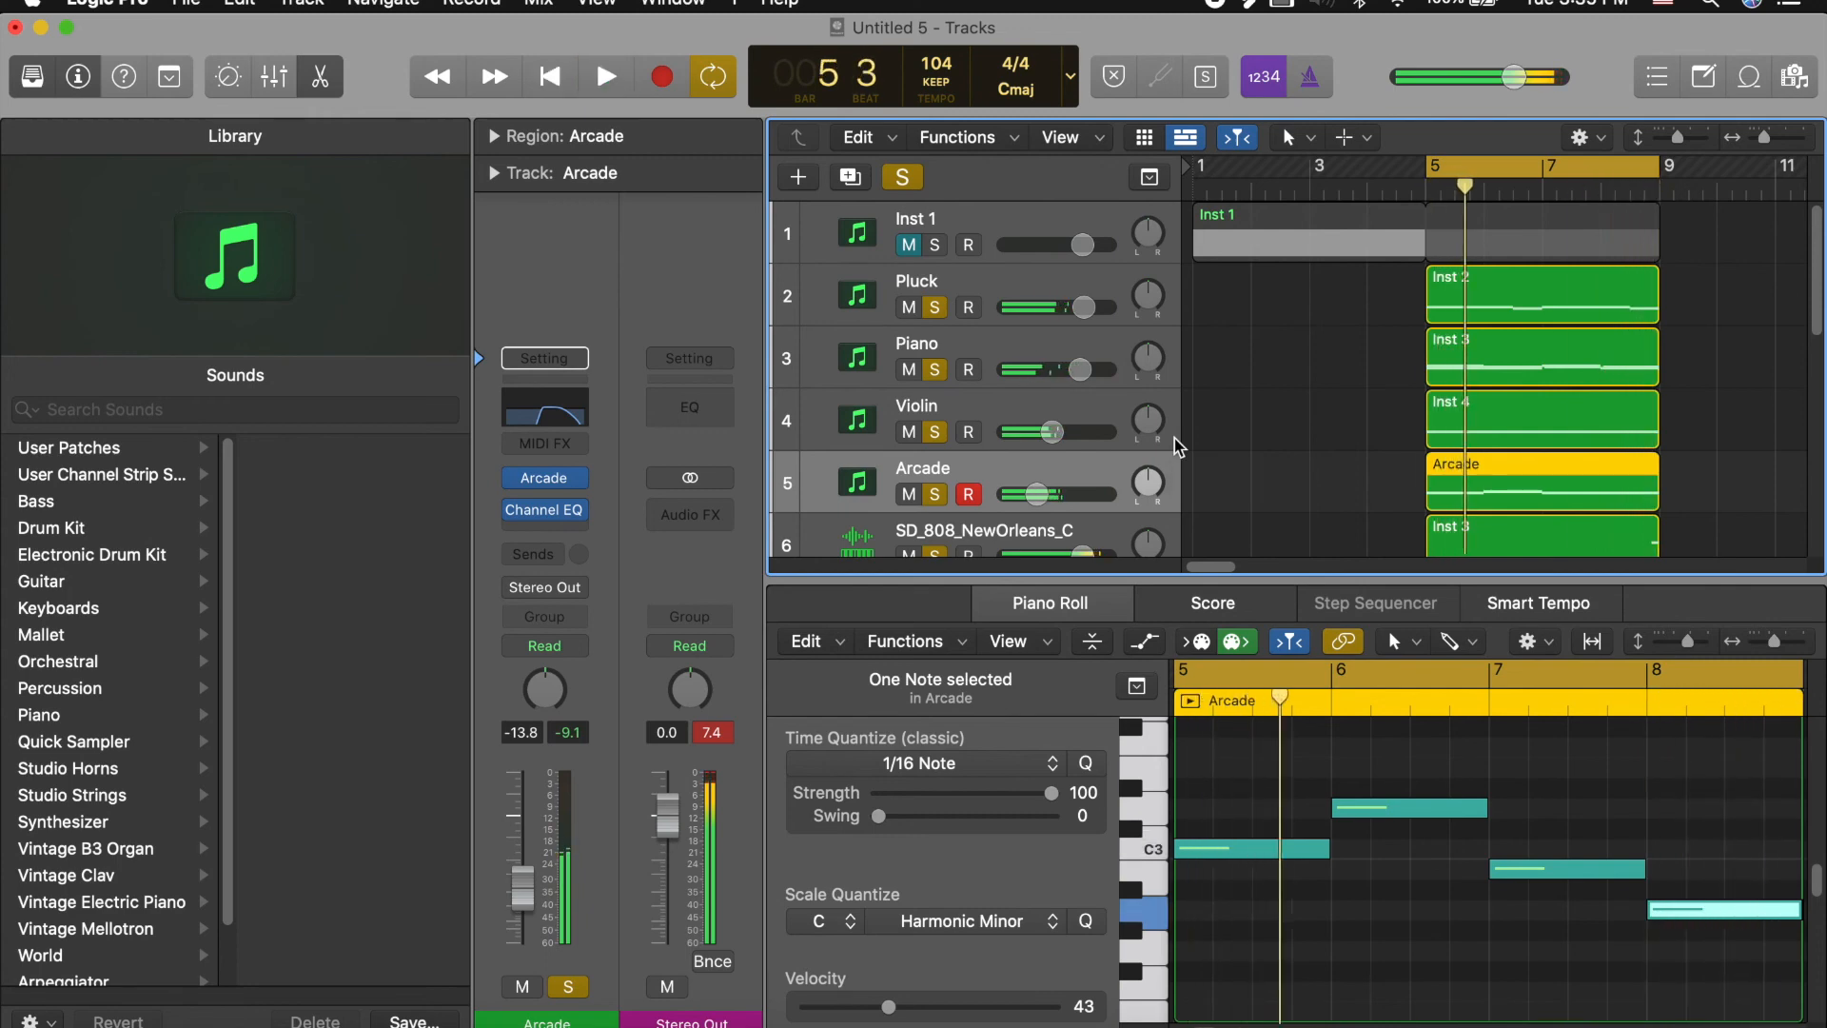
{"action": "key", "text": "e"}
{"action": "key", "text": "c"}
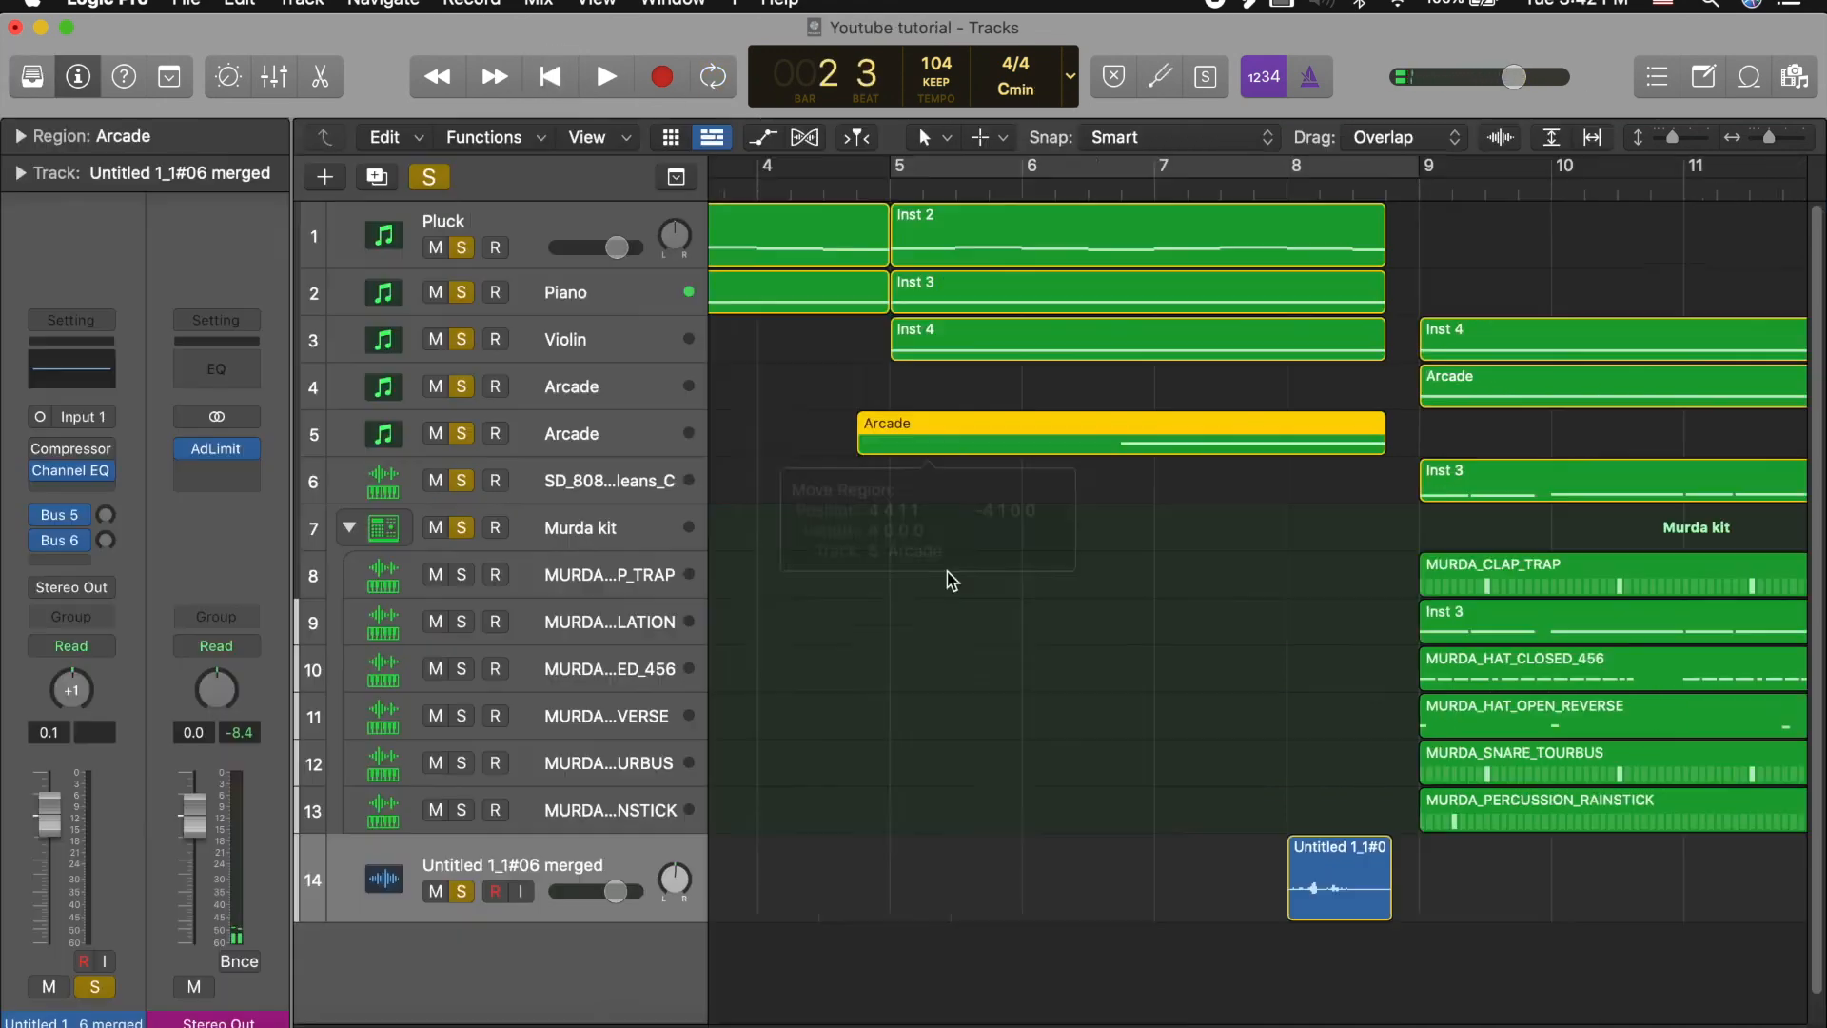
Step: Move the Untitled 1_1#06 merged audio region to bar 6 and delete the Pluck region from the section starting at bar 9
{"action": "left_click_drag", "start_coordinate": [1332, 862], "coordinate": [937, 861]}
{"action": "left_click", "coordinate": [1323, 233]}
{"action": "key", "text": "Delete"}
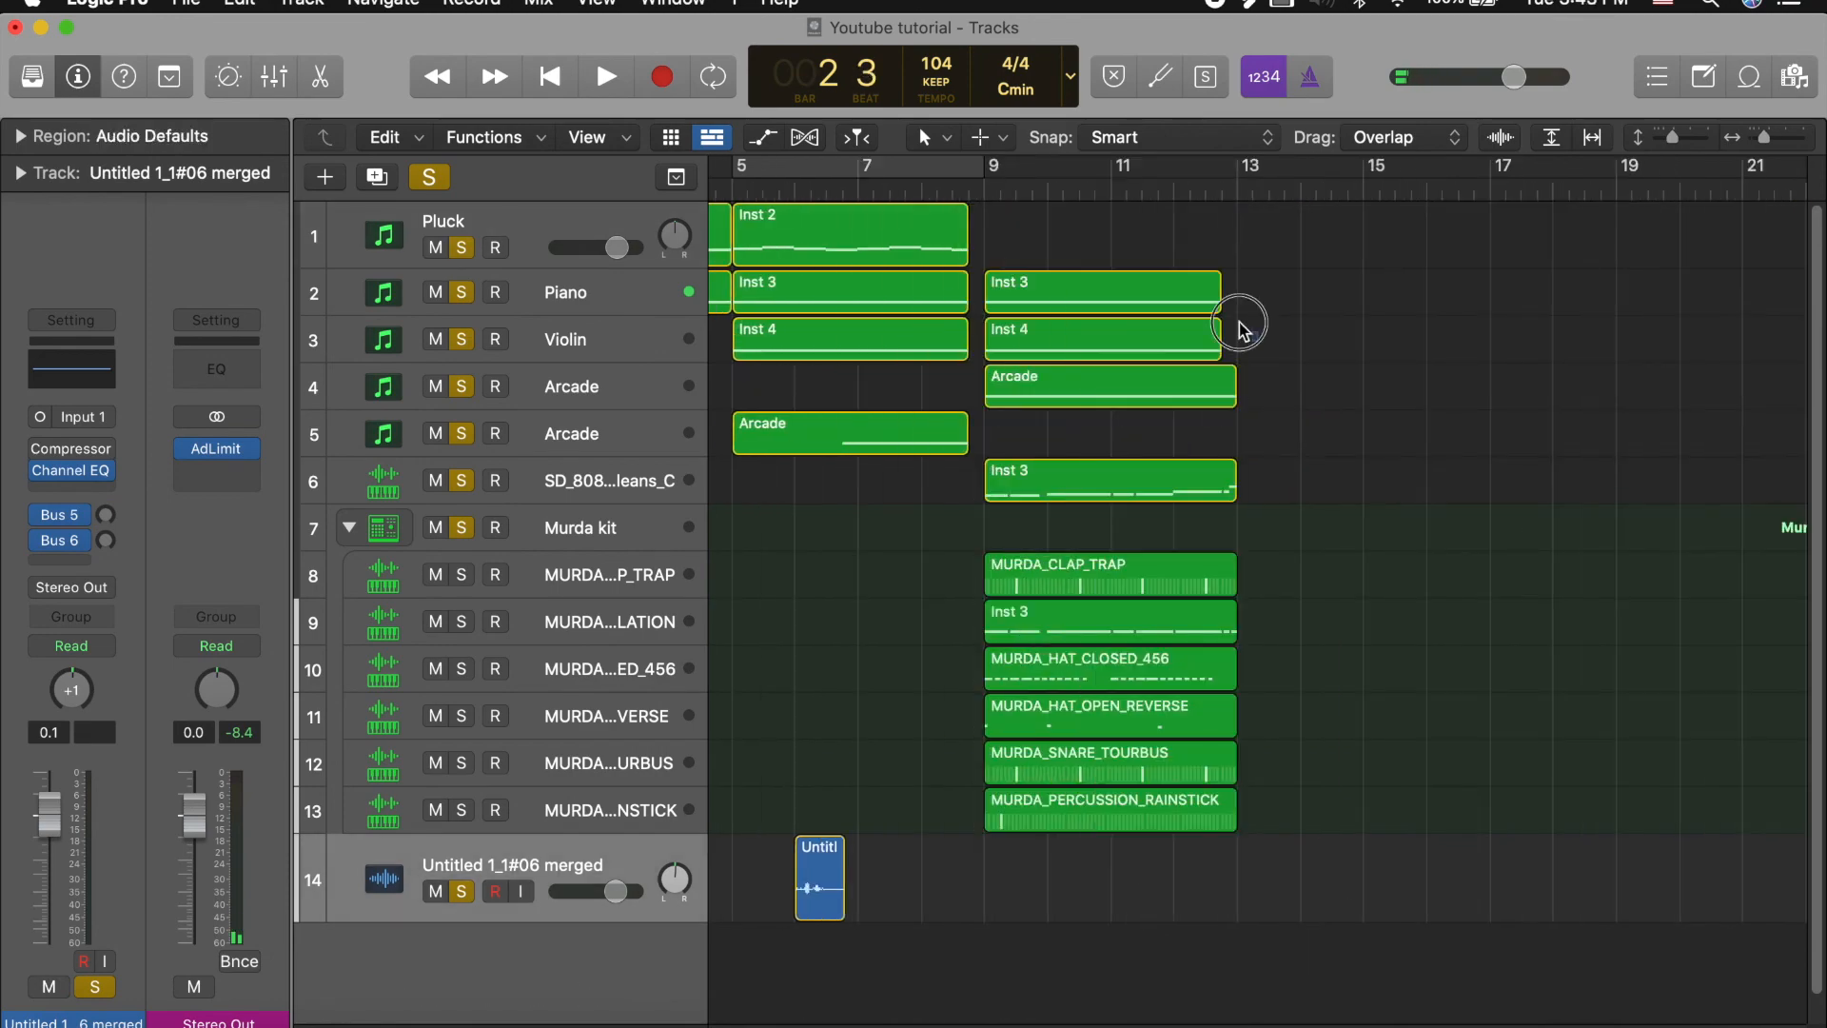
Step: Repeat the bar 9 section up to bar 29, keeping only two clap and closed-hat regions and no 808 or drums from bar 25
{"action": "key", "text": "super+r"}
{"action": "left_click_drag", "start_coordinate": [1522, 820], "coordinate": [1088, 255]}
{"action": "key", "text": "super+r"}
{"action": "left_click", "coordinate": [1471, 672]}
{"action": "key", "text": "Delete"}
{"action": "left_click_drag", "start_coordinate": [1557, 413], "coordinate": [1370, 280]}
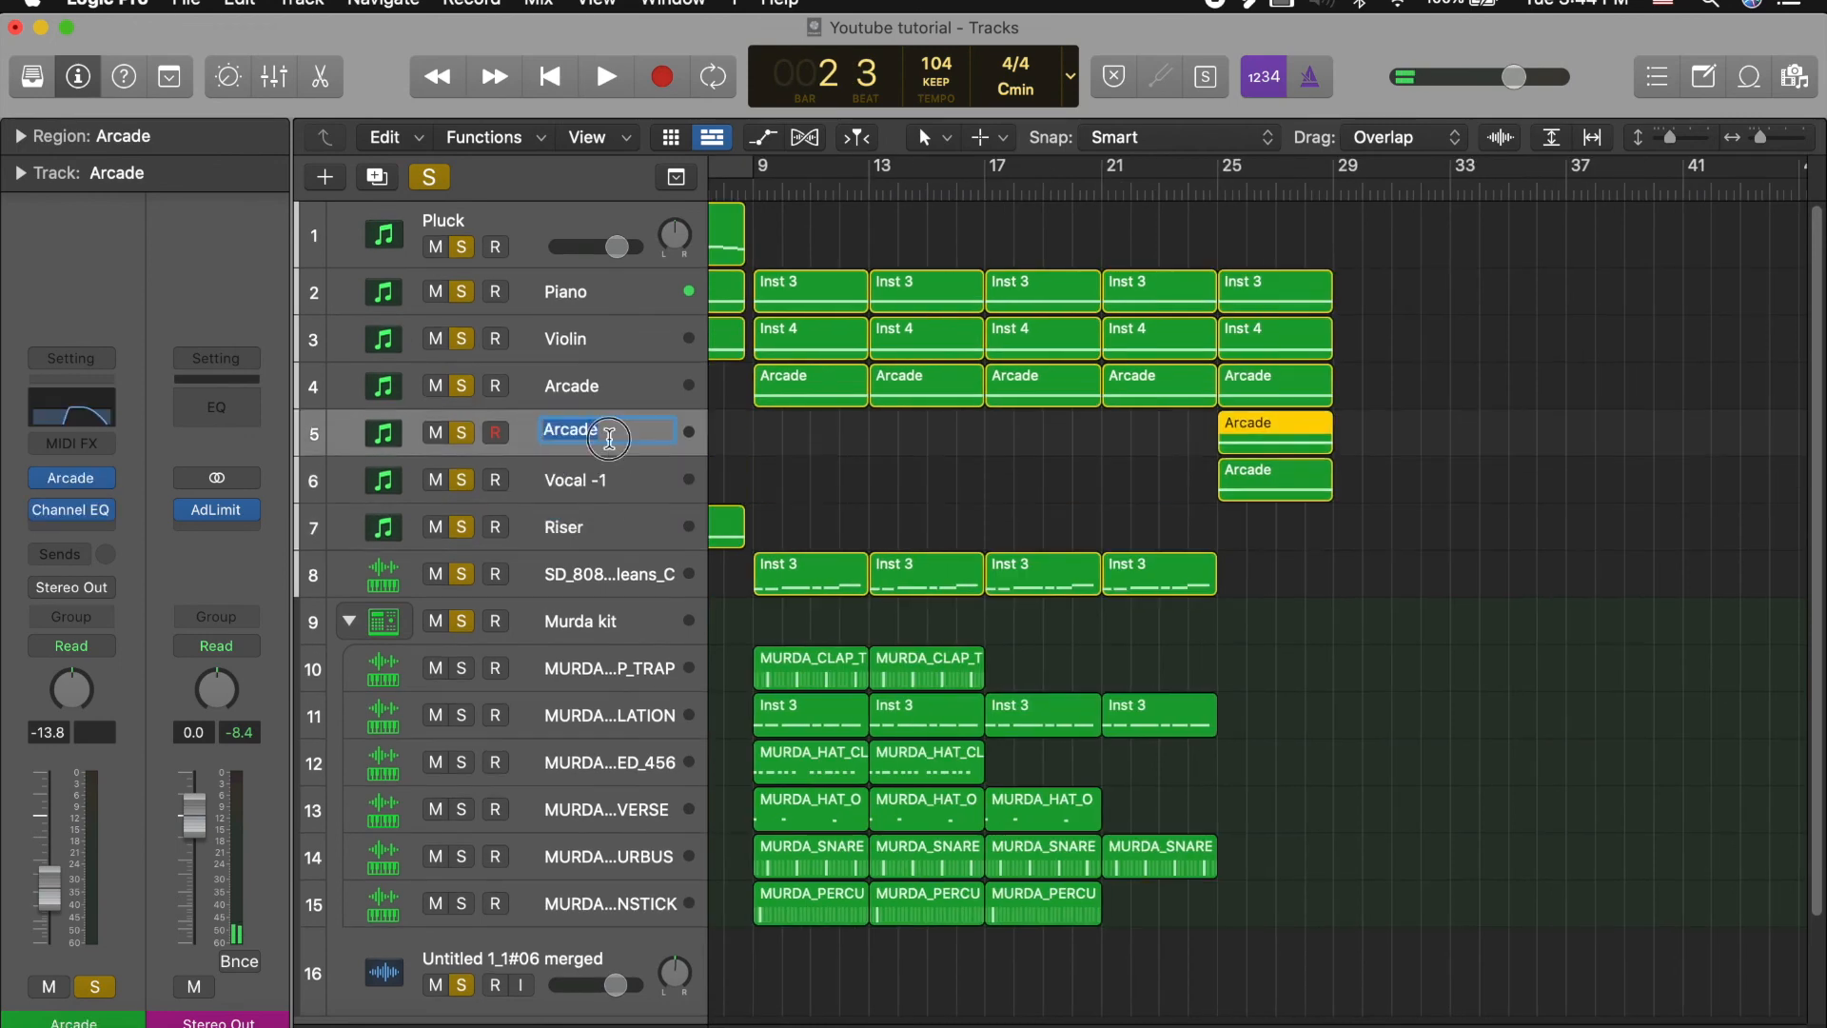
Step: Rename the fourth track's Arcade as vocal +1 and extend the arrangement to bar 73 with a second drum section starting at bar 41
{"action": "double_click", "coordinate": [571, 384]}
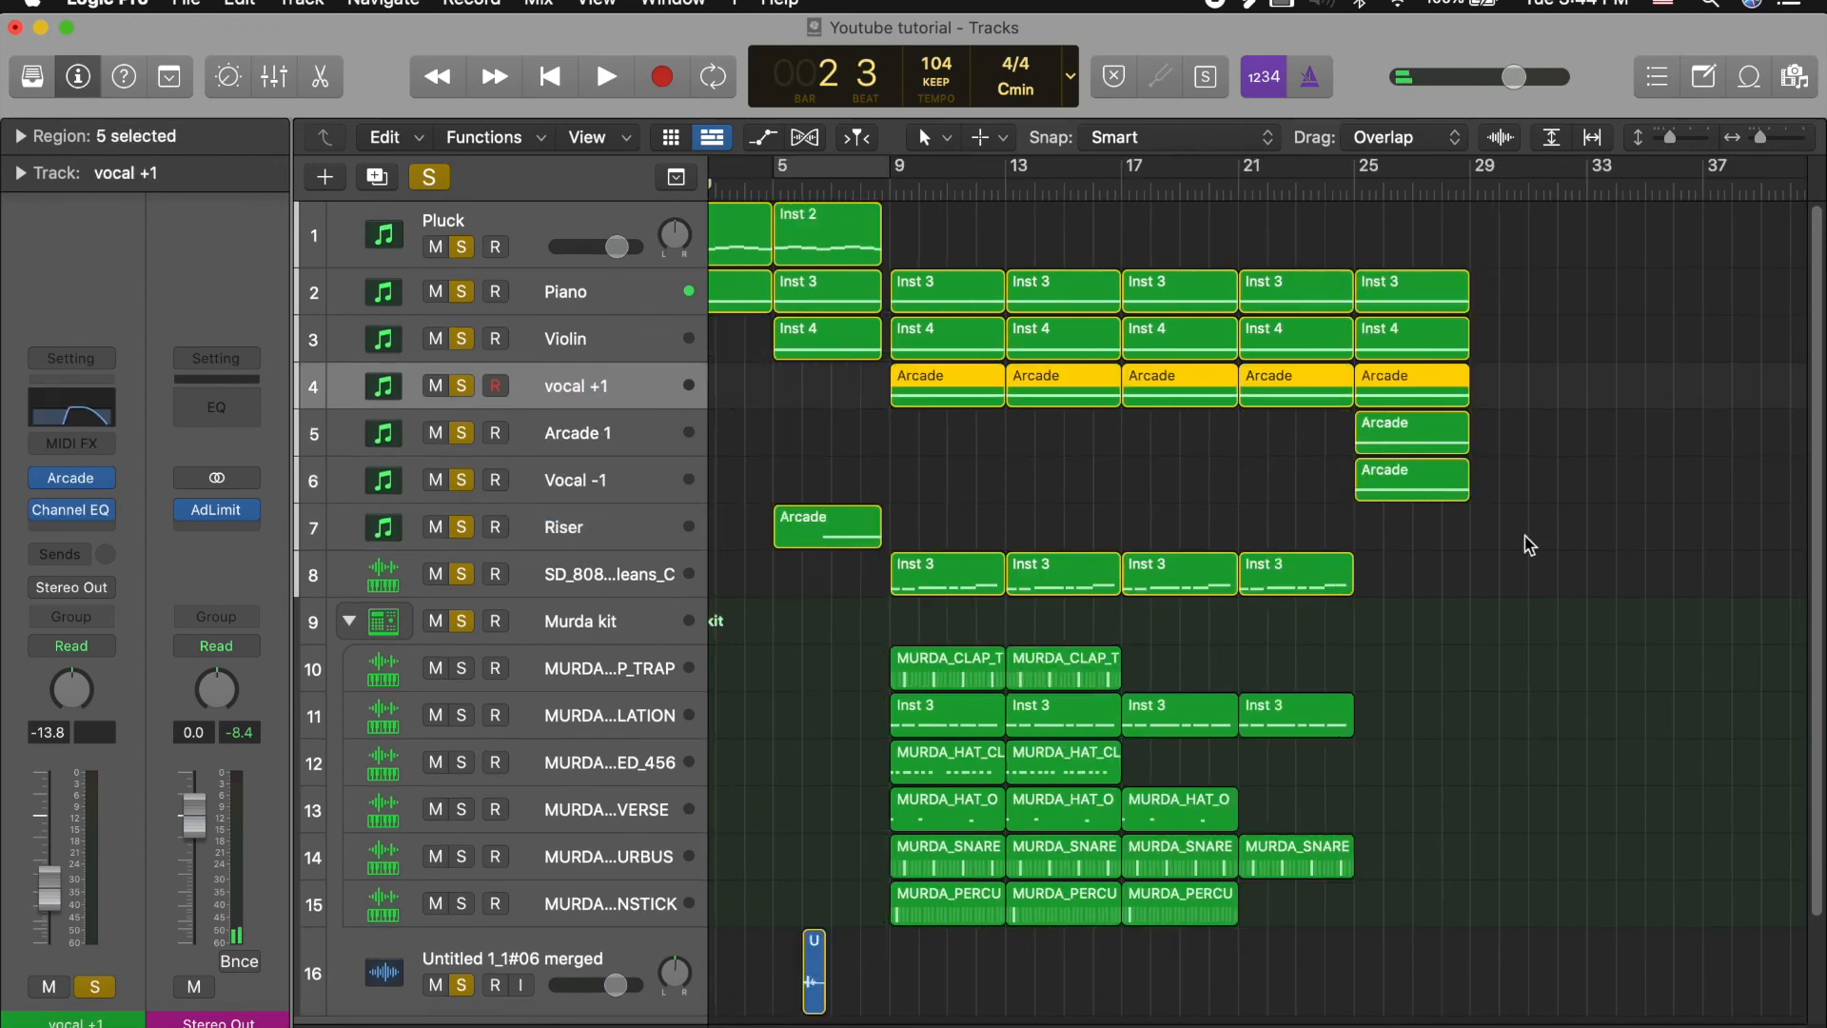
{"action": "mouse_move", "coordinate": [1227, 238]}
{"action": "left_mouse_down"}
{"action": "mouse_move", "coordinate": [1427, 253]}
{"action": "mouse_move", "coordinate": [1510, 397]}
{"action": "left_mouse_up"}
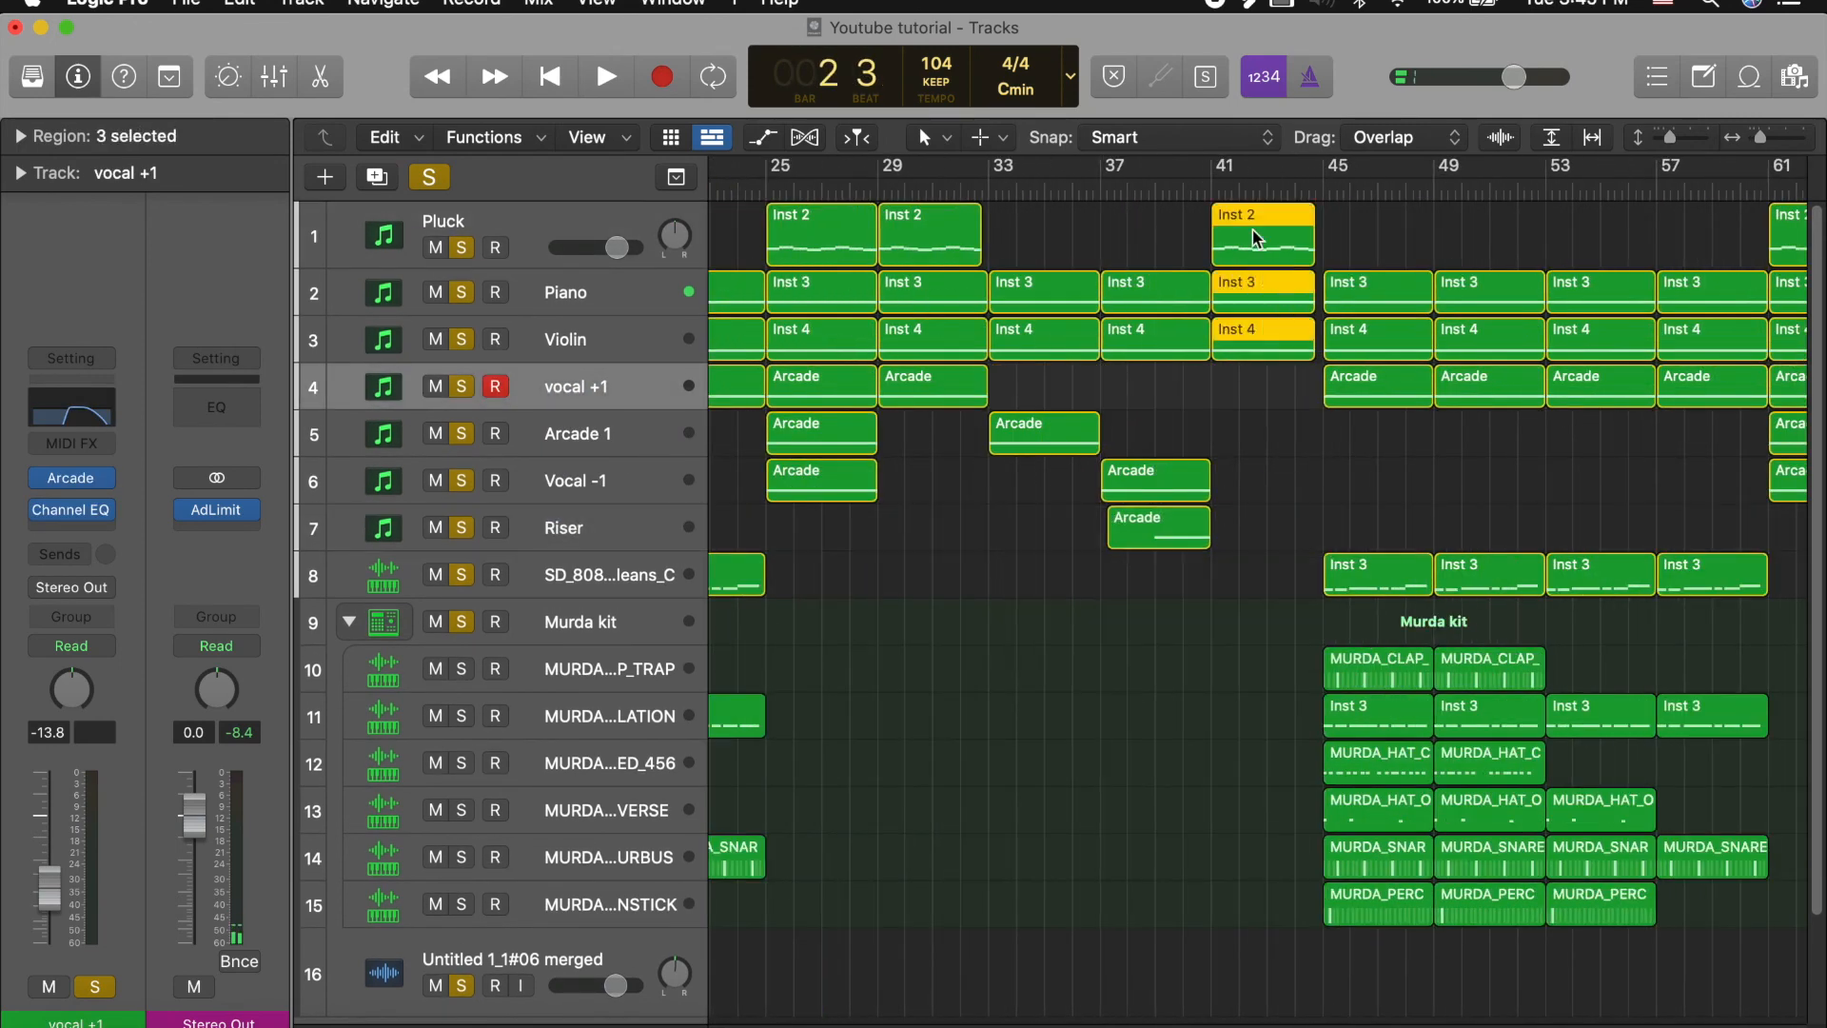
{"action": "scroll", "coordinate": [1027, 281], "scroll_direction": "right", "scroll_amount": 5}
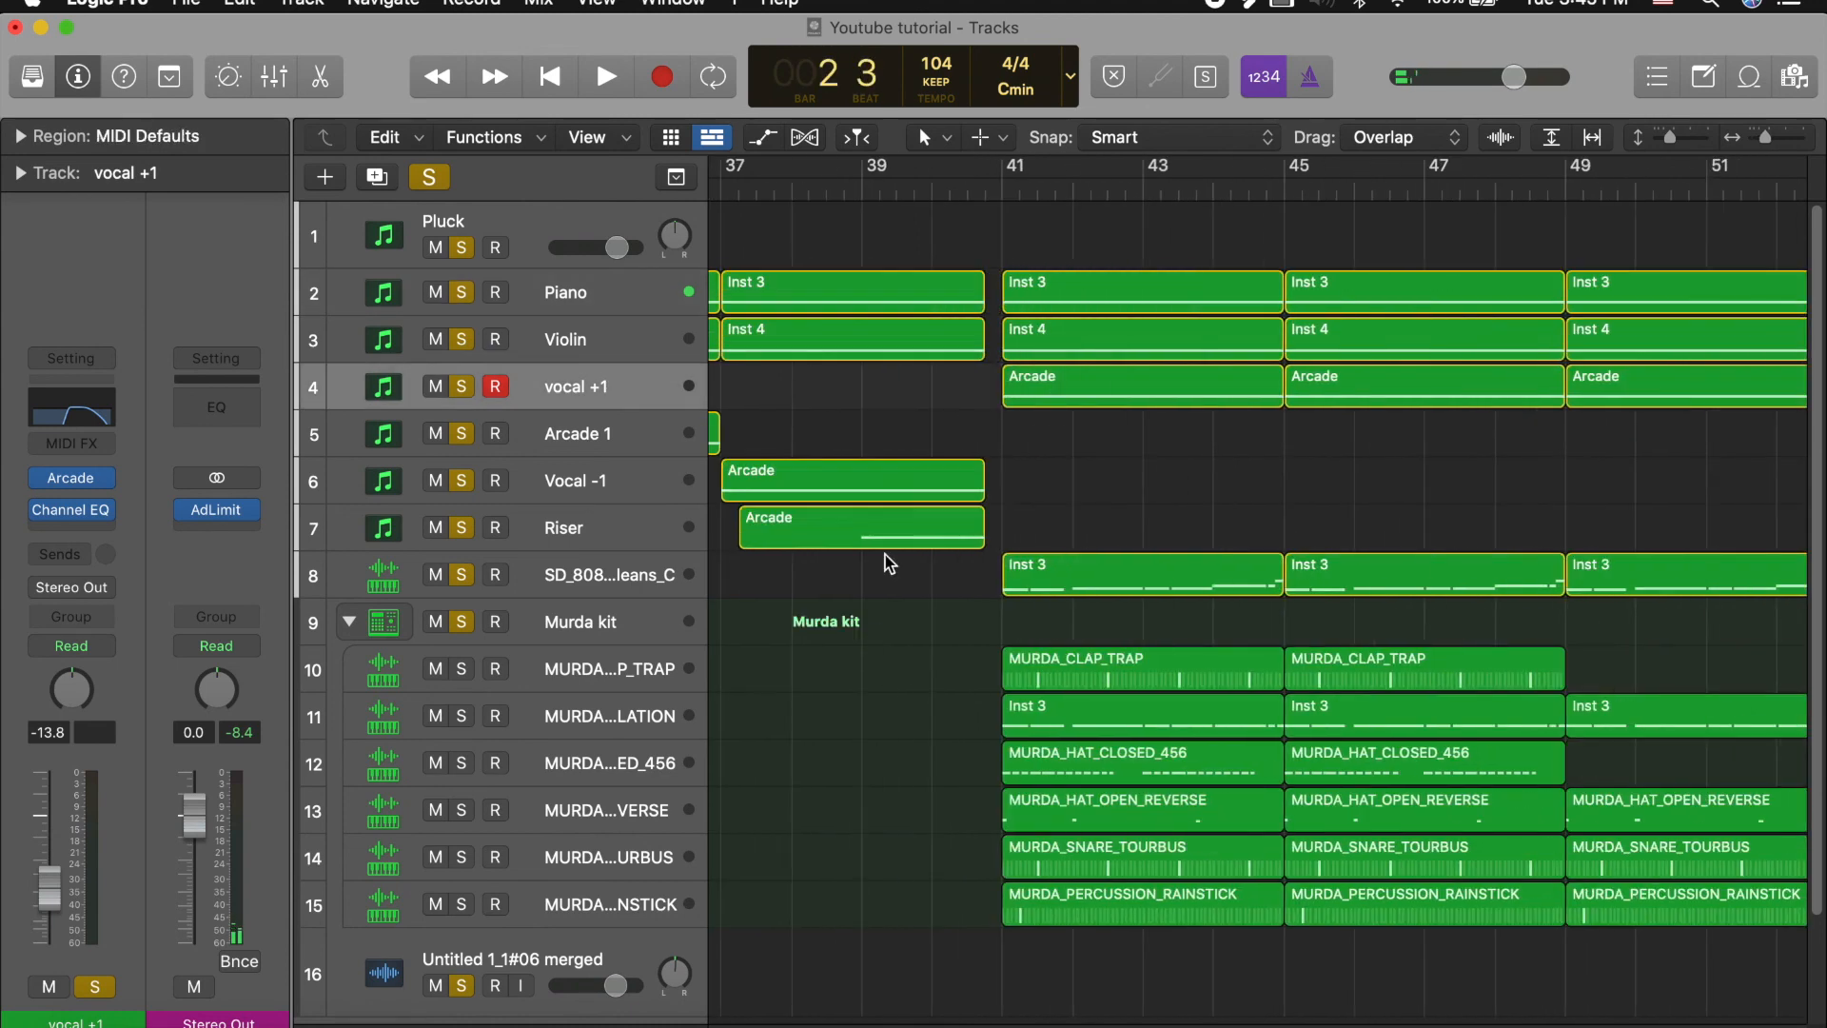
{"action": "left_click", "coordinate": [898, 660]}
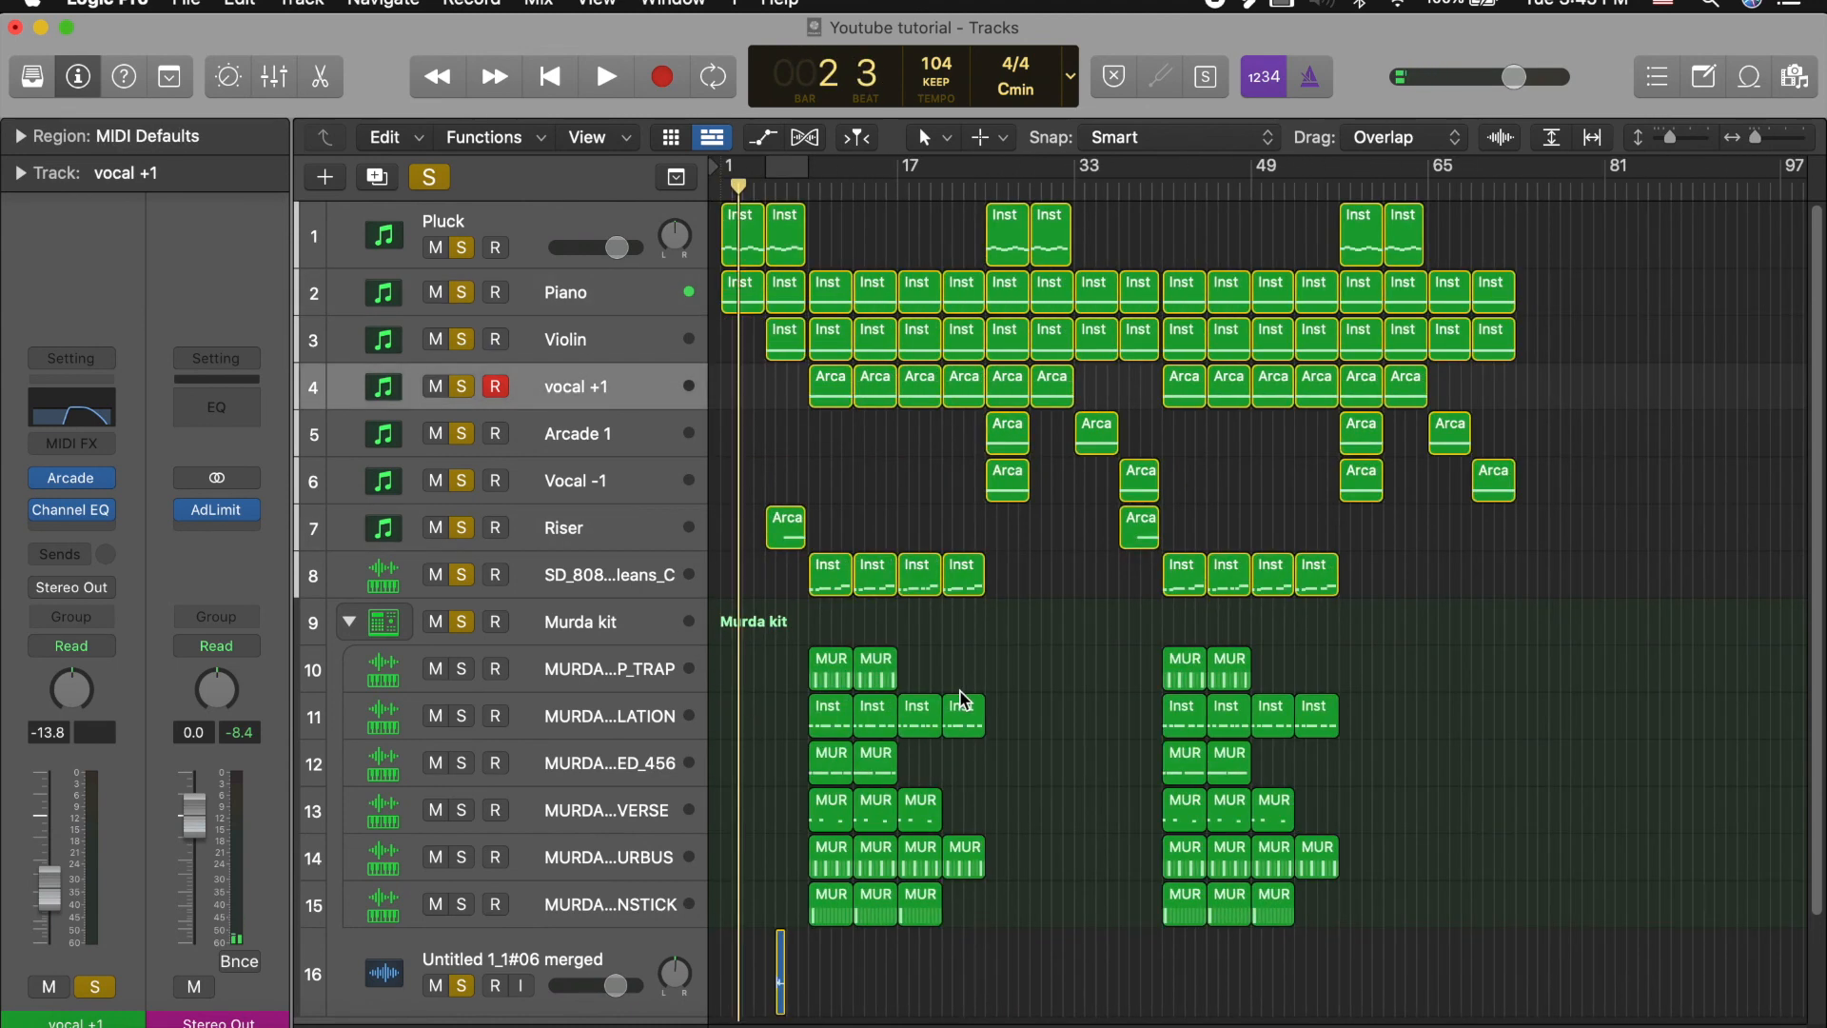
Step: Play the full arrangement from bar 1 and stop playback at bar 26
{"action": "left_click", "coordinate": [555, 76]}
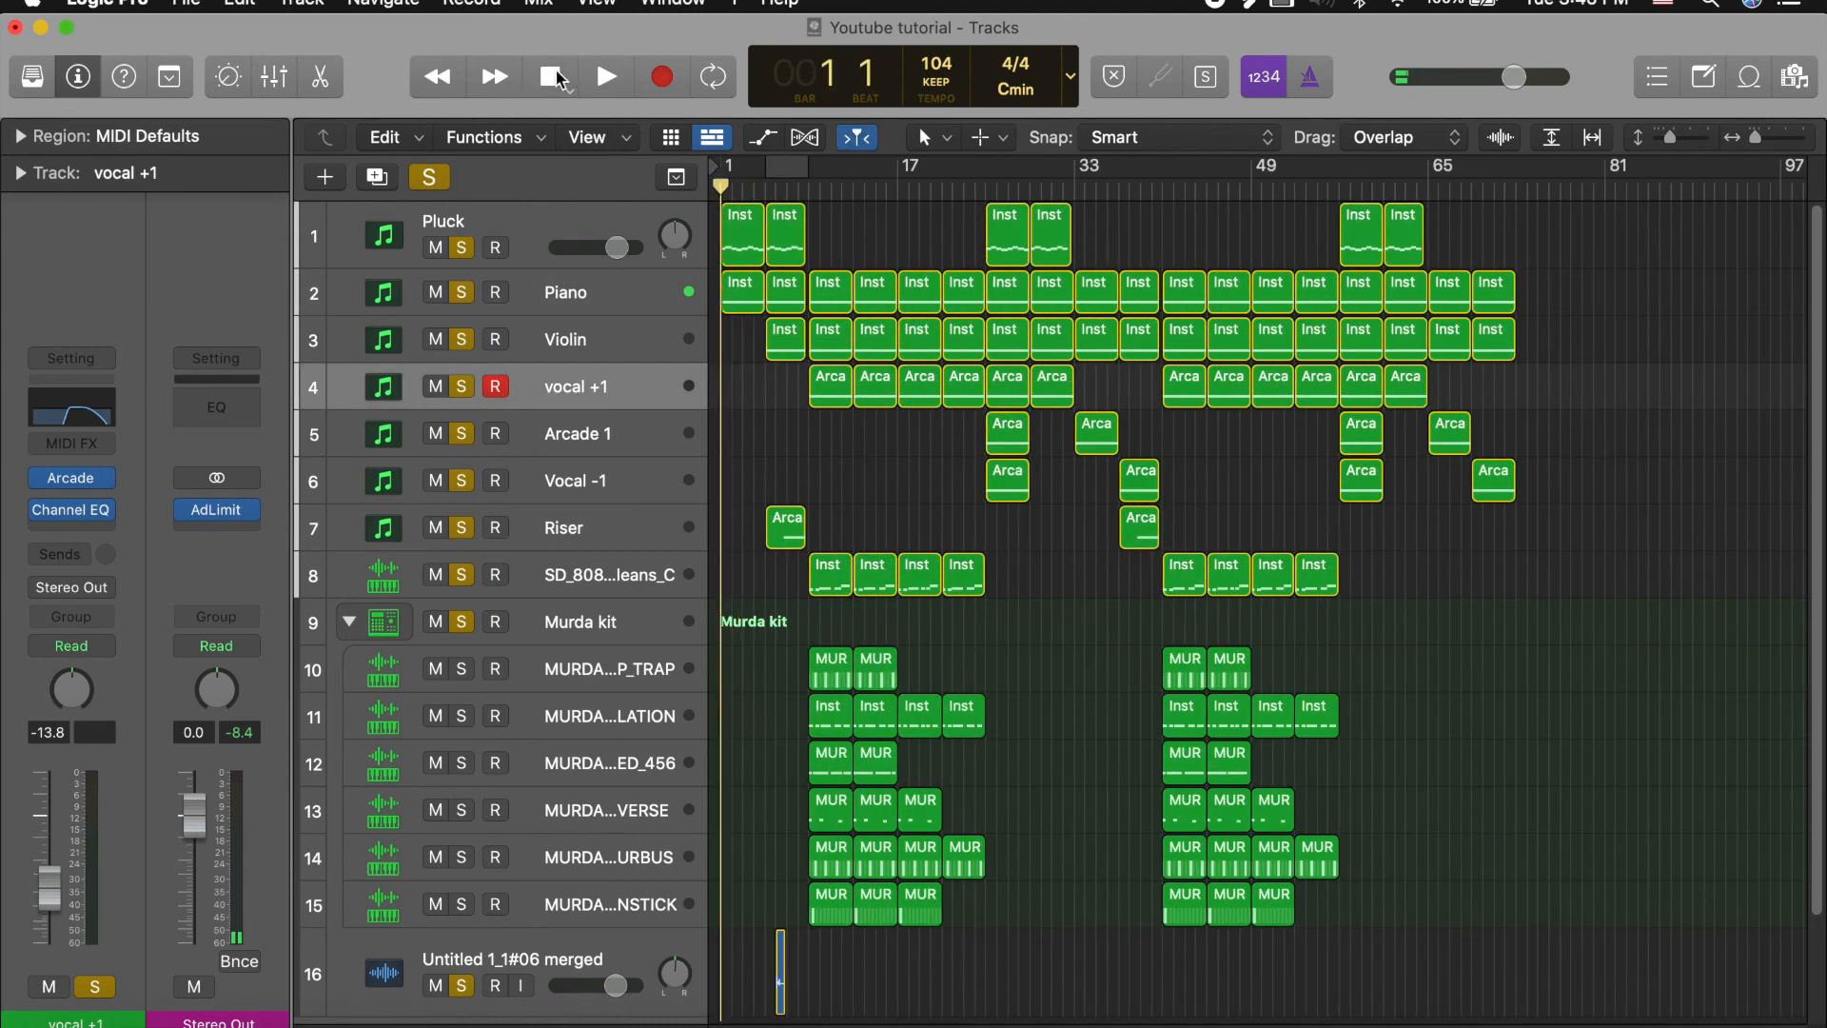
{"action": "key", "text": "space"}
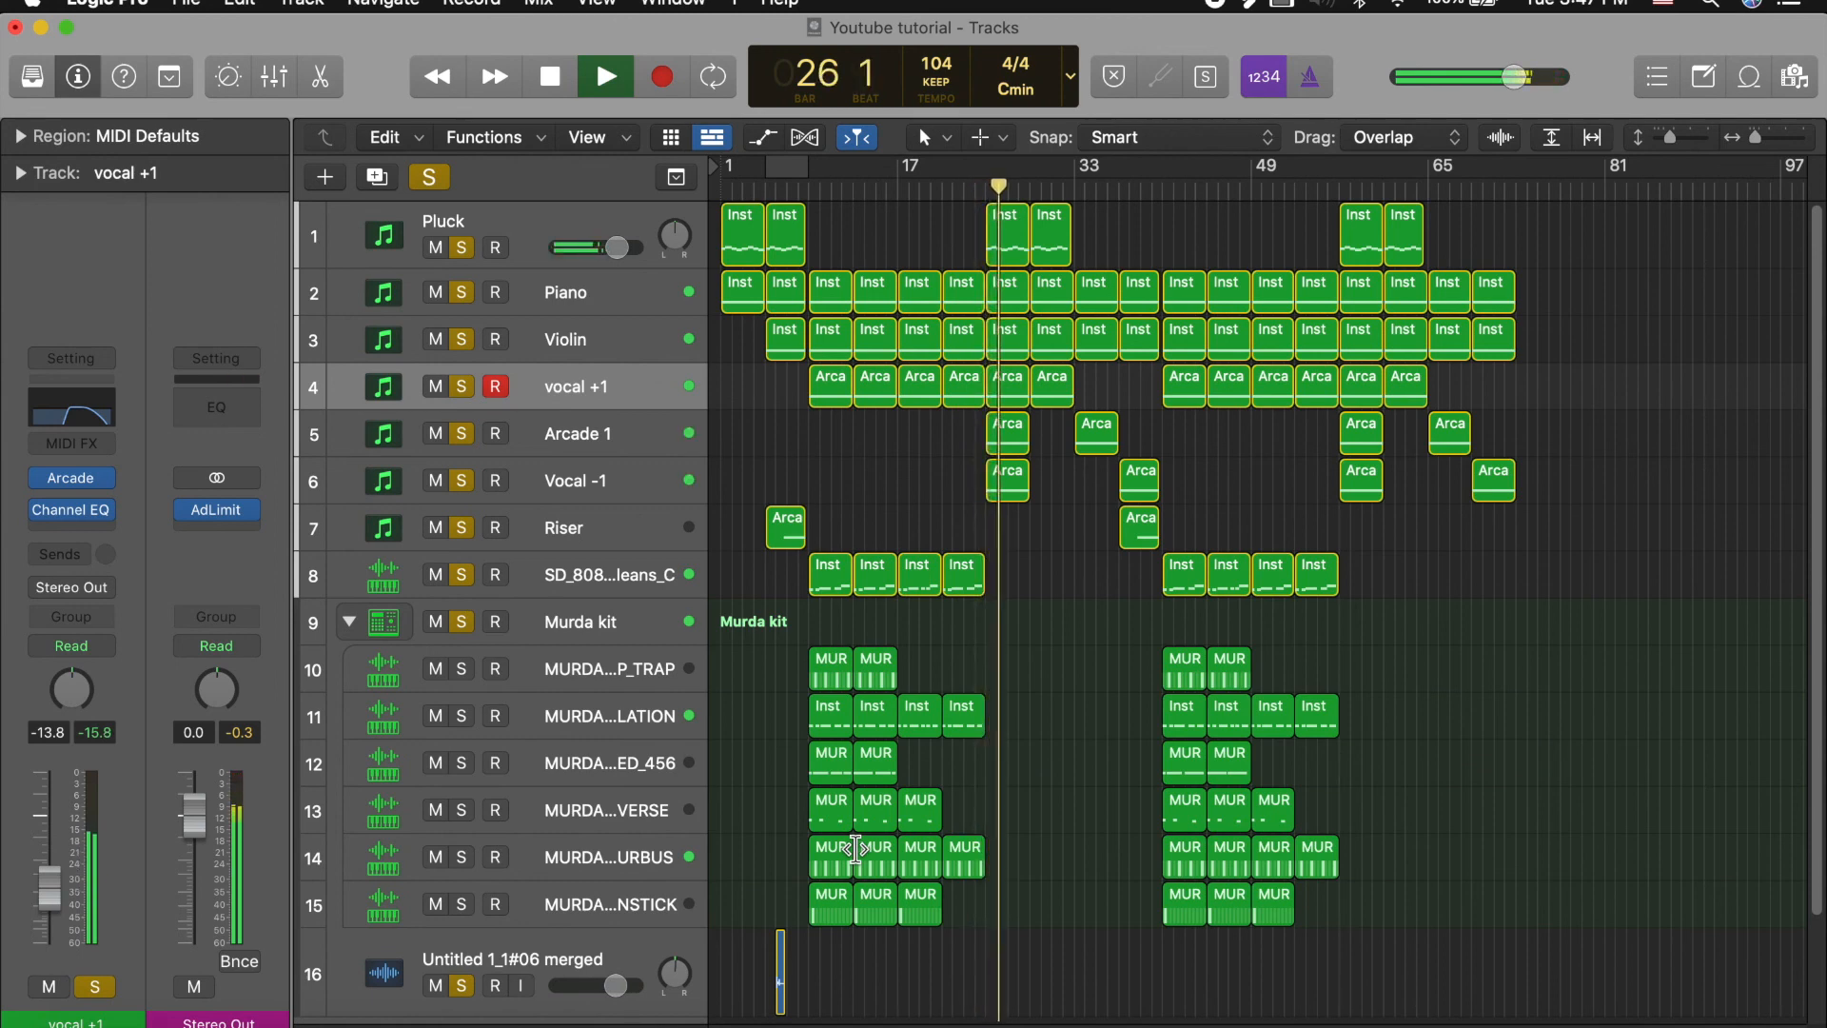
{"action": "key", "text": "space"}
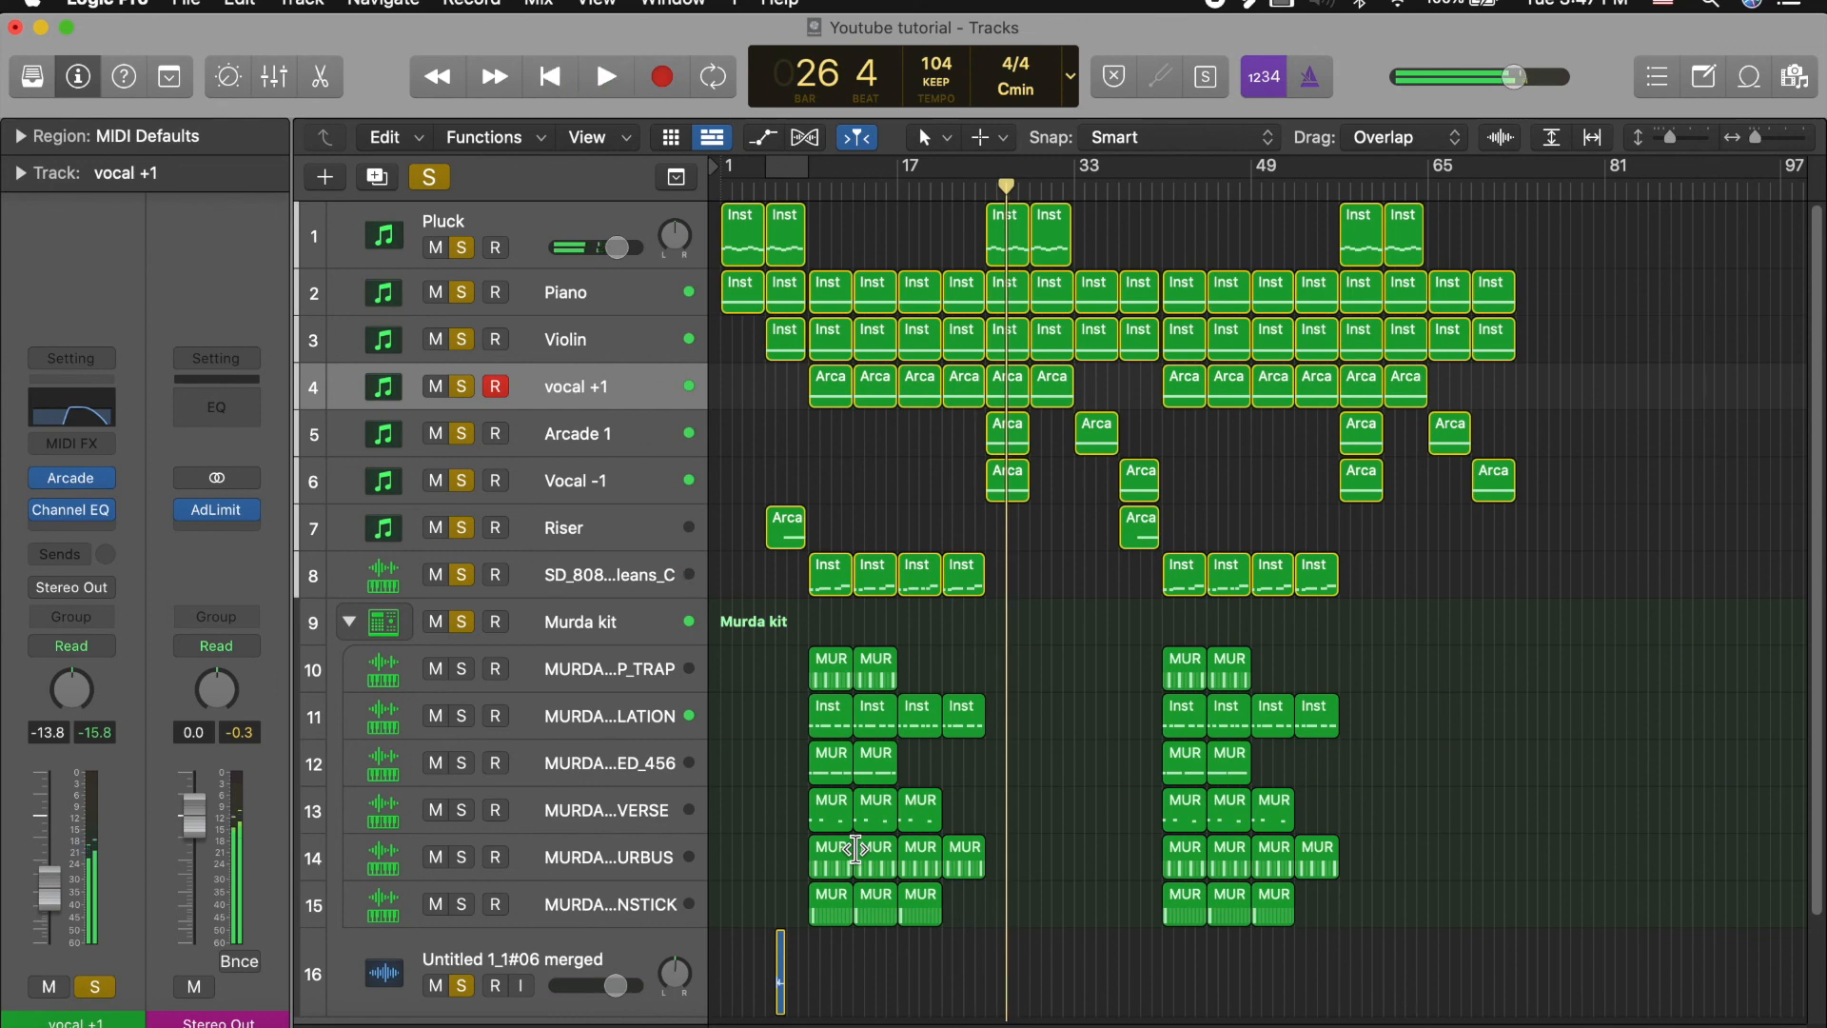